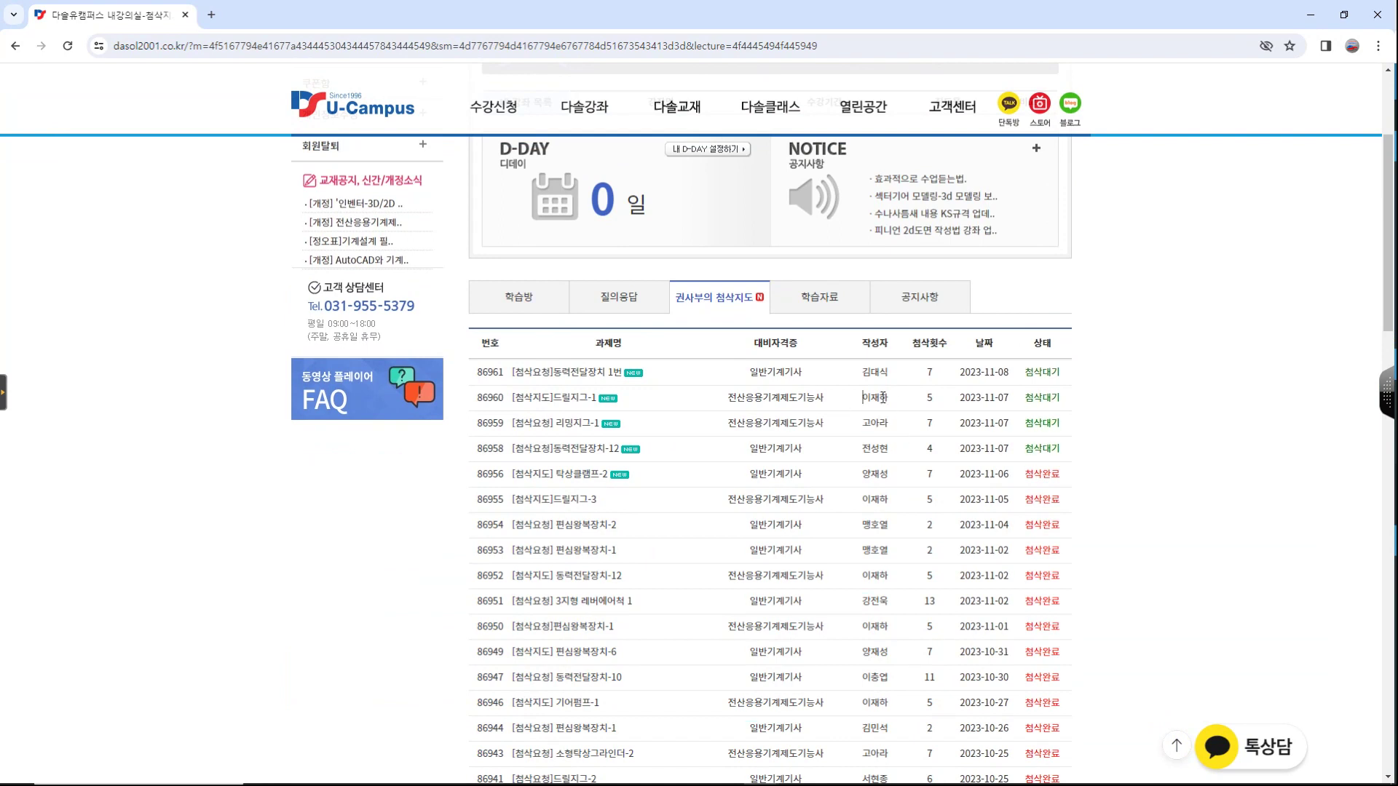
Step: Highlight the author's name in the 드릴지그-1 entry of the drawing correction request list
scroll(901, 410, up, 1)
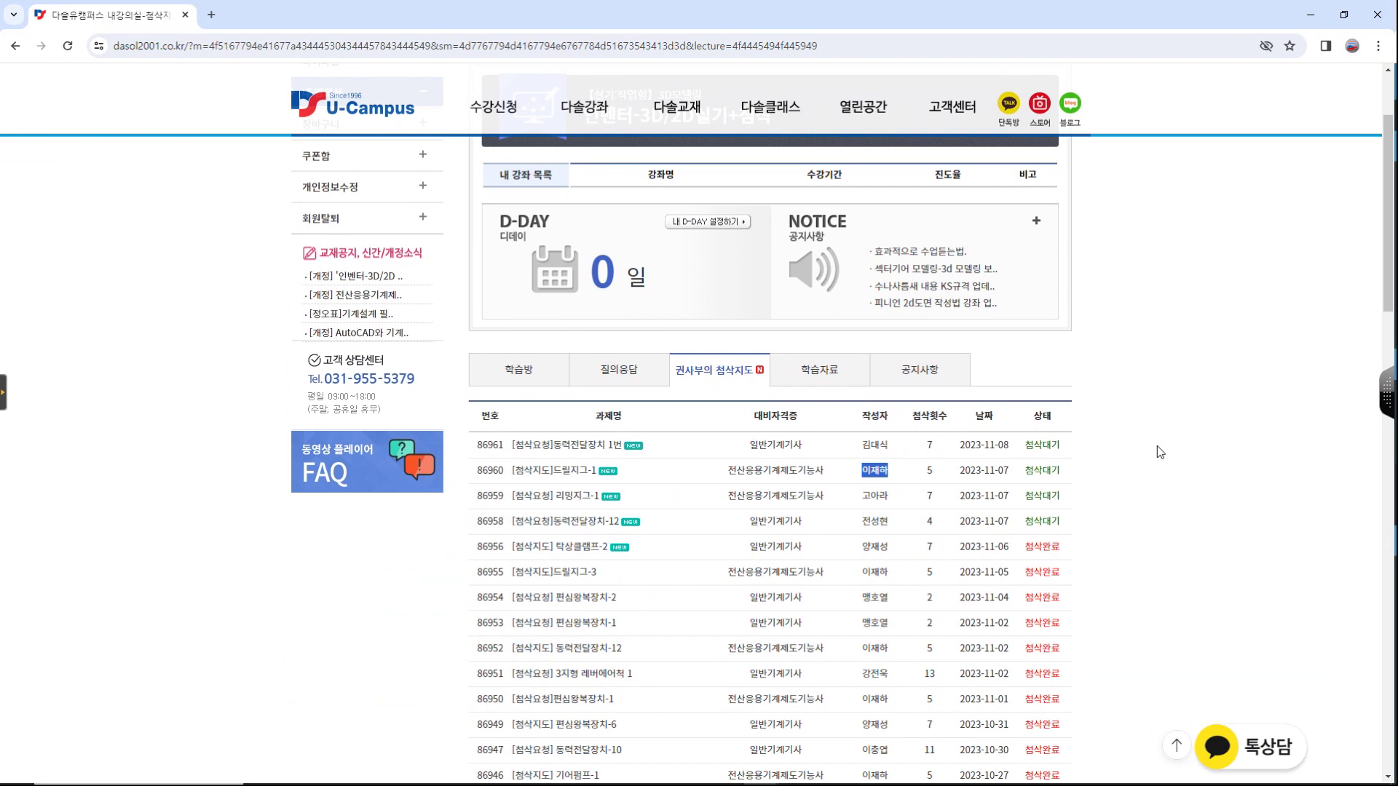
drag(851, 451, 909, 451)
scroll(1100, 496, up, 3)
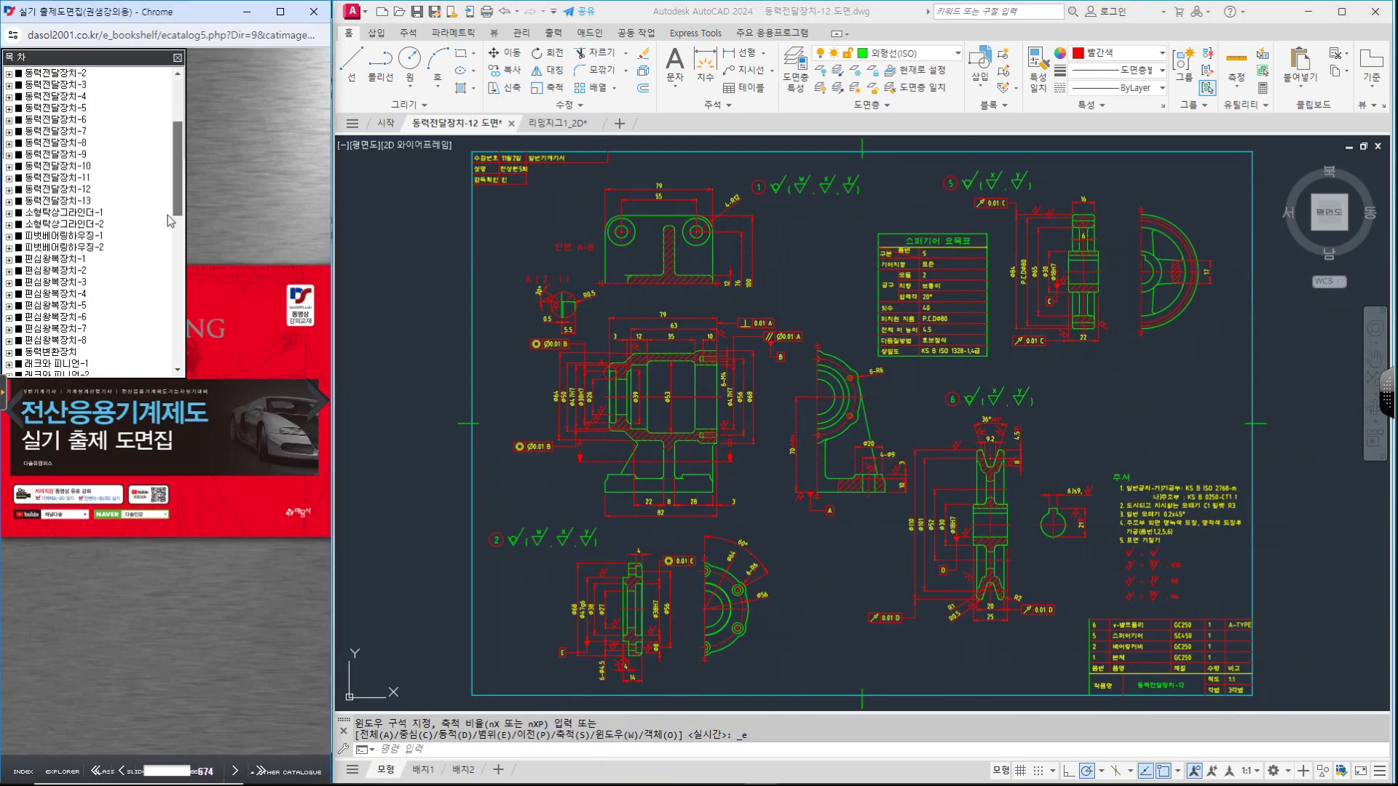
scroll(167, 241, down, 2)
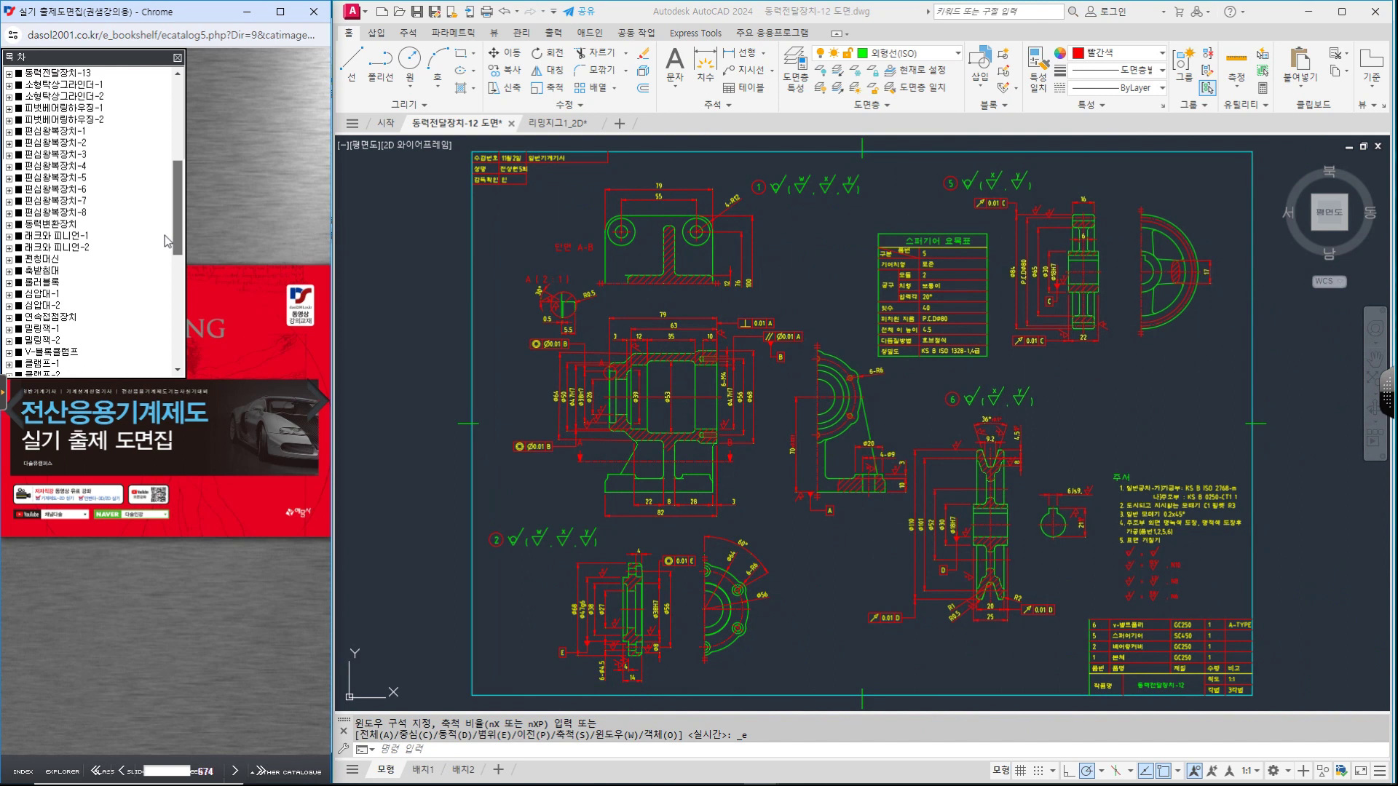
scroll(168, 226, up, 3)
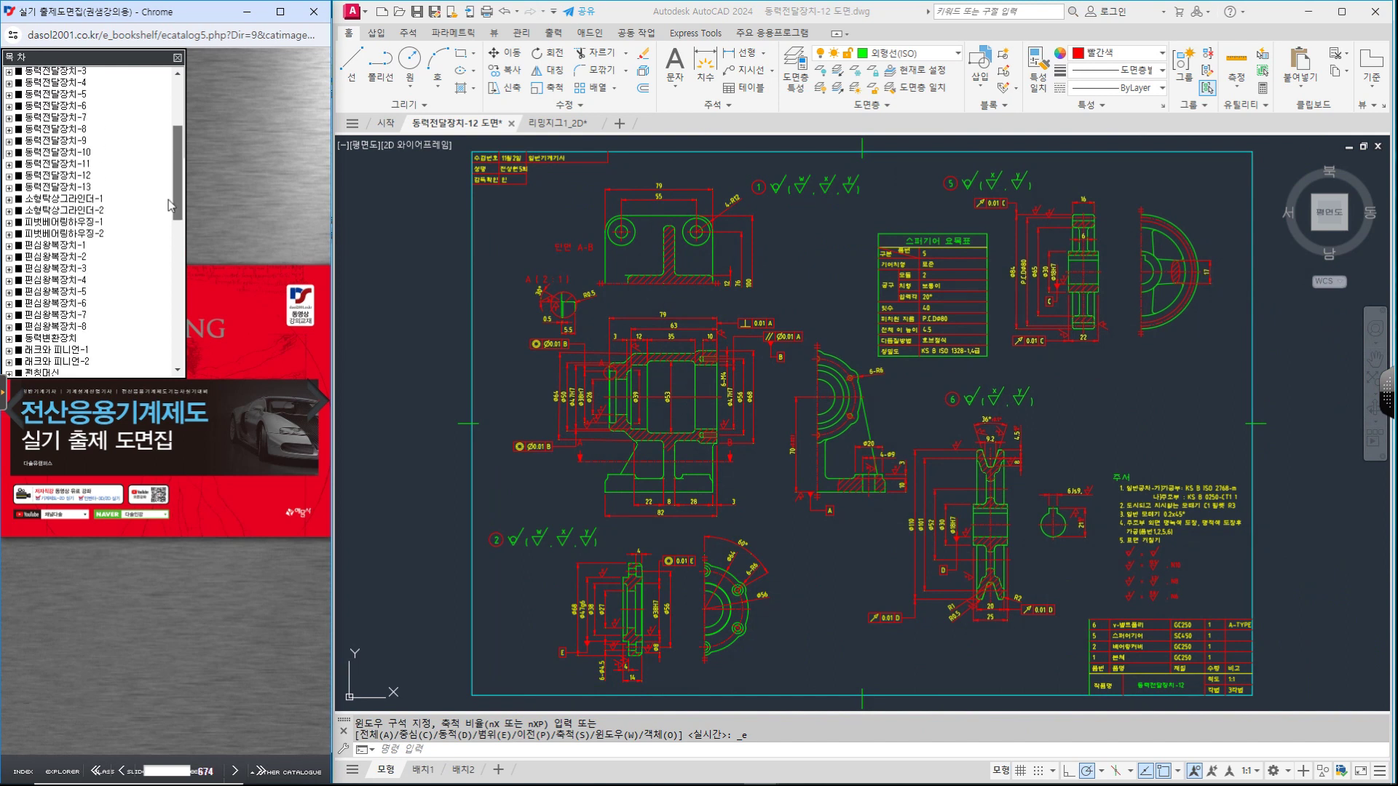
click(83, 101)
click(178, 57)
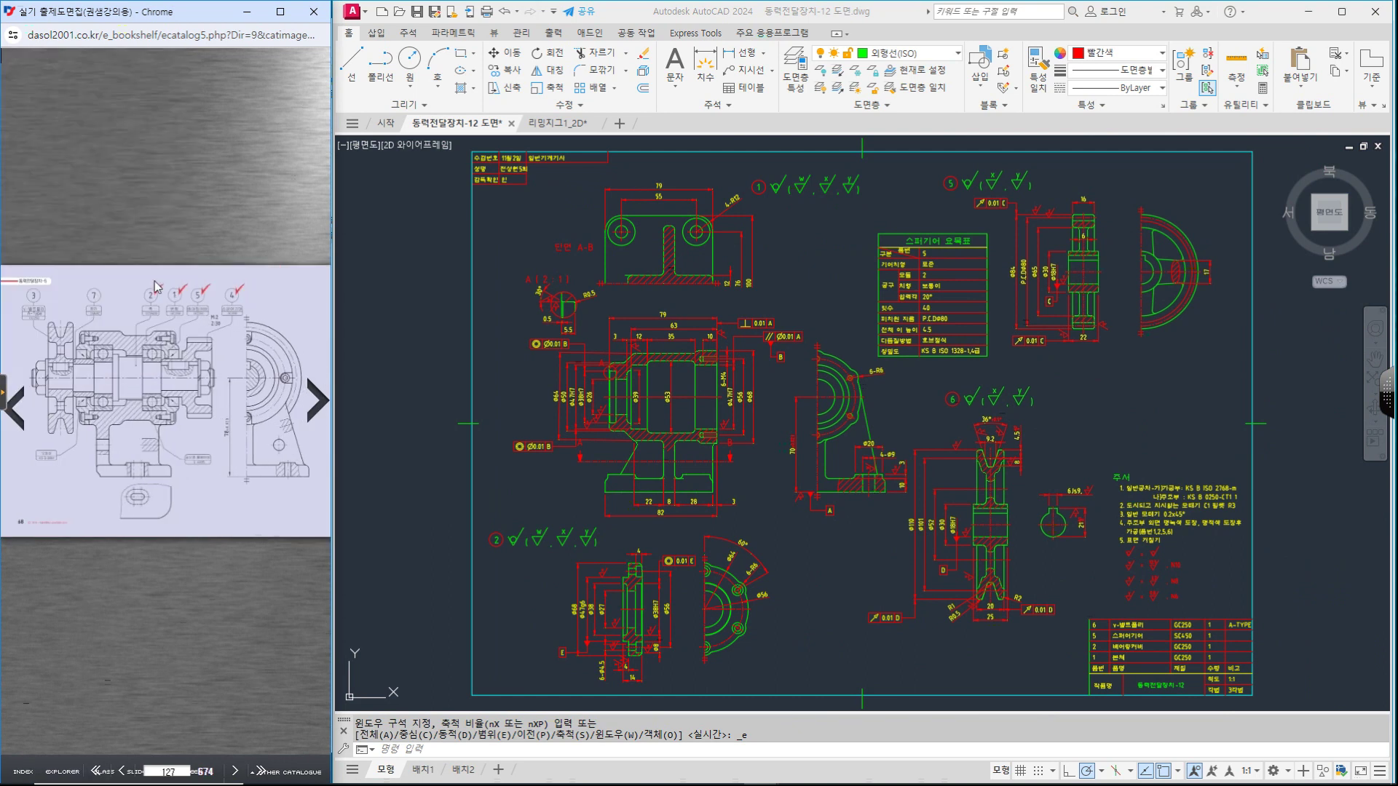
scroll(125, 295, down, 1)
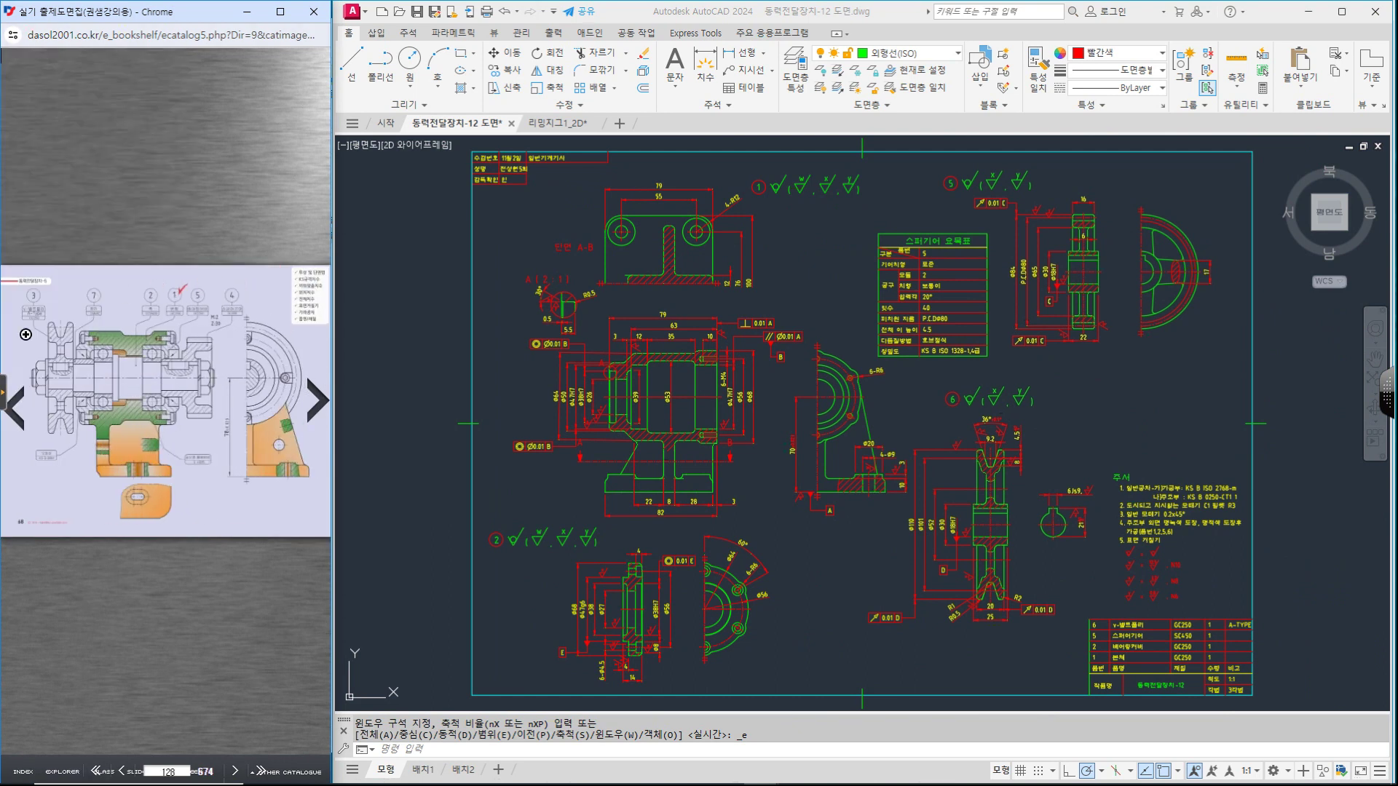
Step: Open 동력전달장치-12 from the e-book's contents and turn to the page with its coloured assembly drawing
click(23, 771)
scroll(92, 255, down, 1)
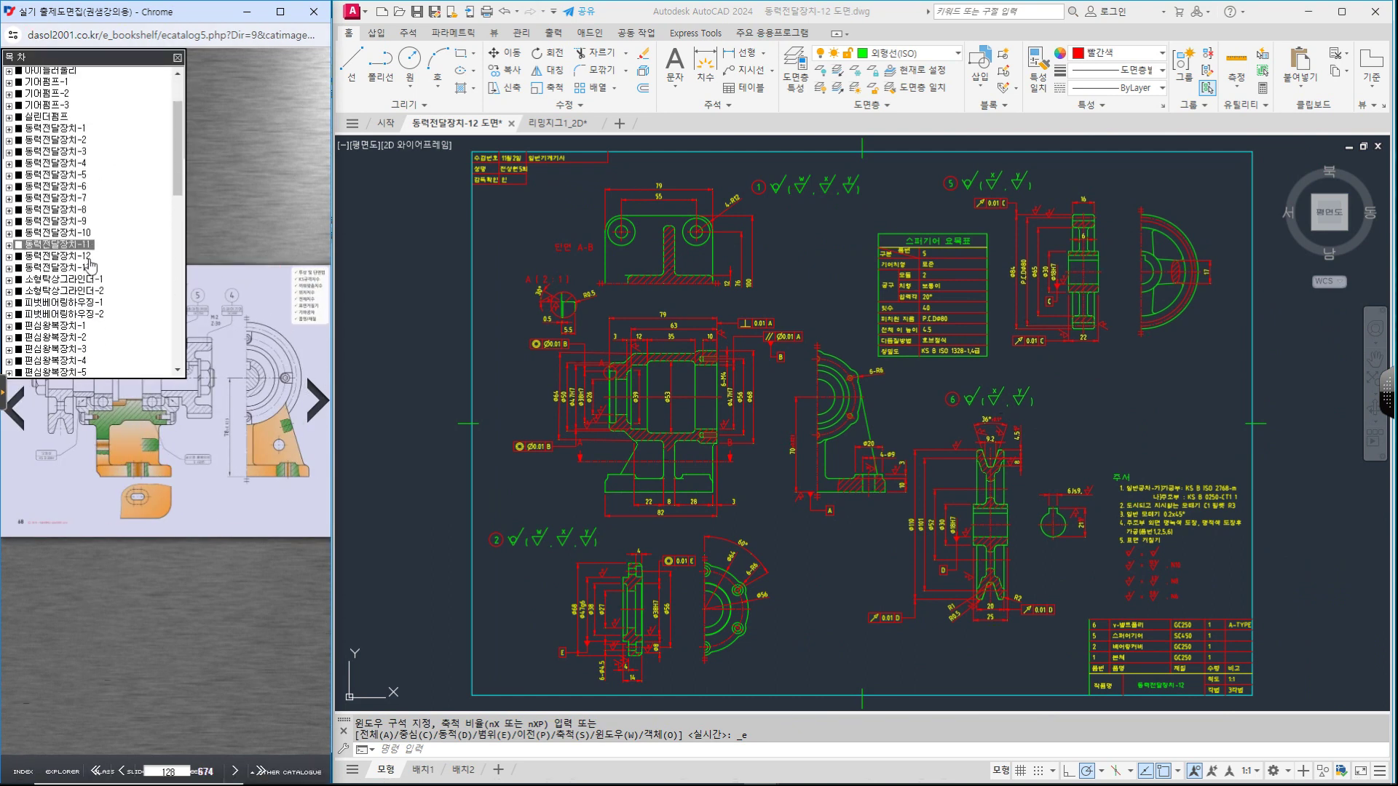
click(75, 256)
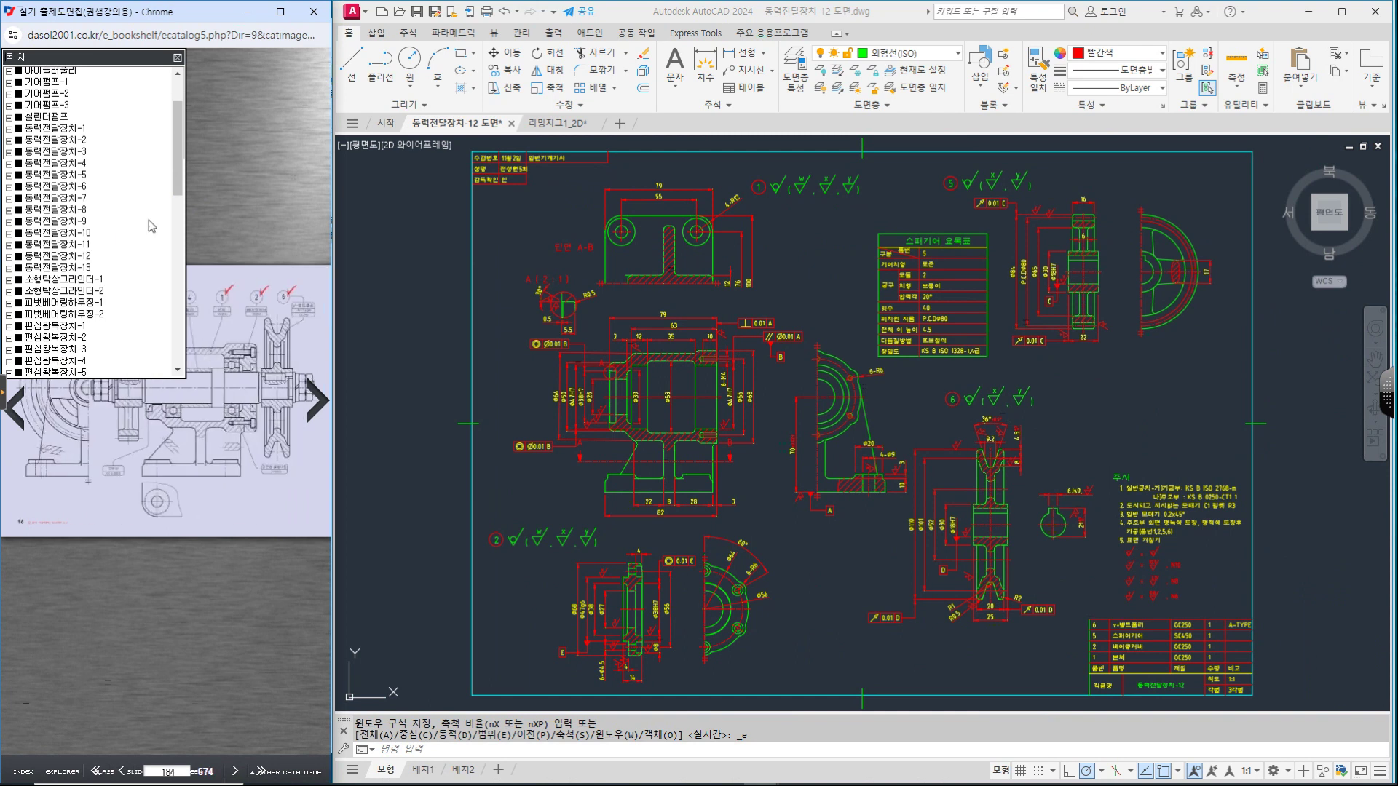
click(177, 59)
scroll(136, 397, down, 1)
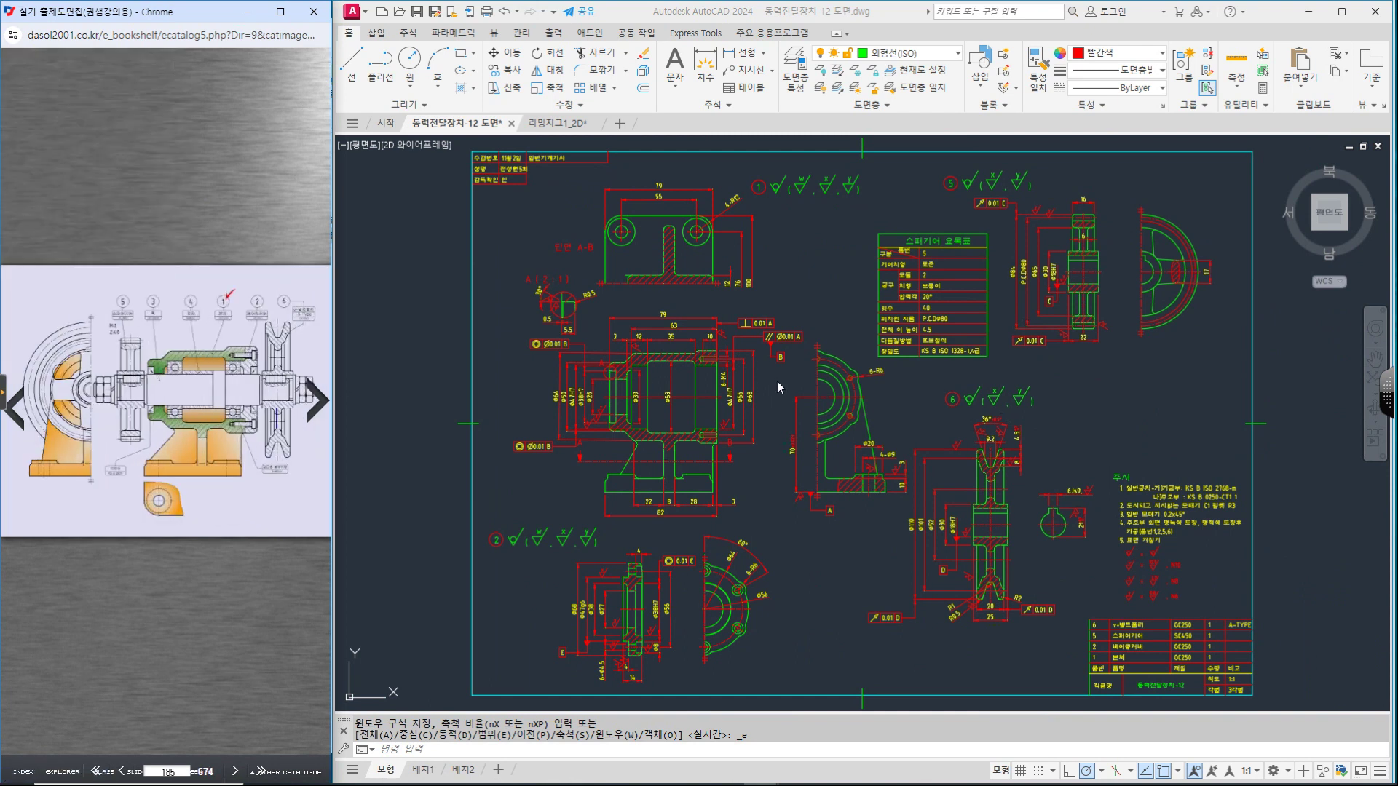
Step: Handwrite a note with the words "선 색상" and "굵기" over the drawing, below the spur gear views
click(864, 371)
scroll(593, 260, up, 3)
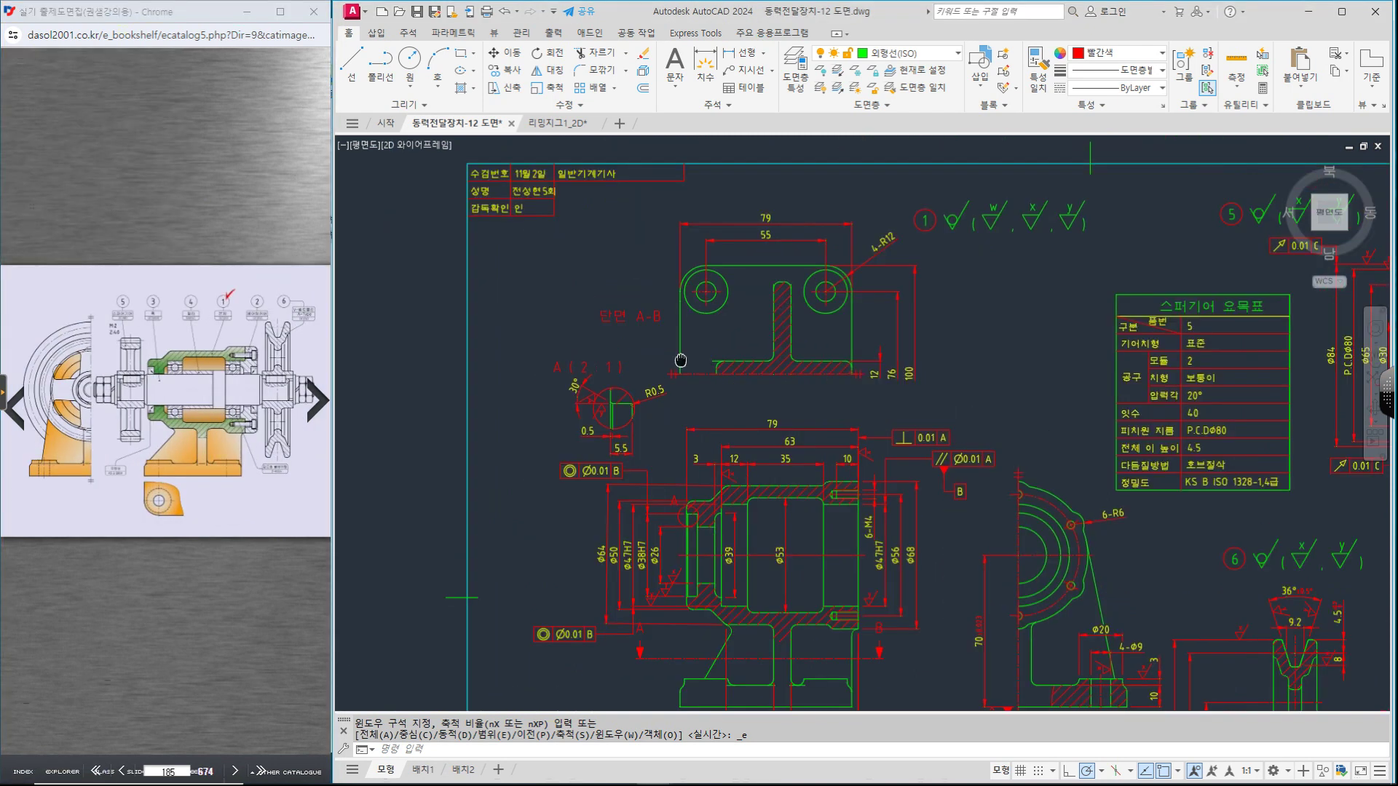
middle_drag(1071, 414, 848, 292)
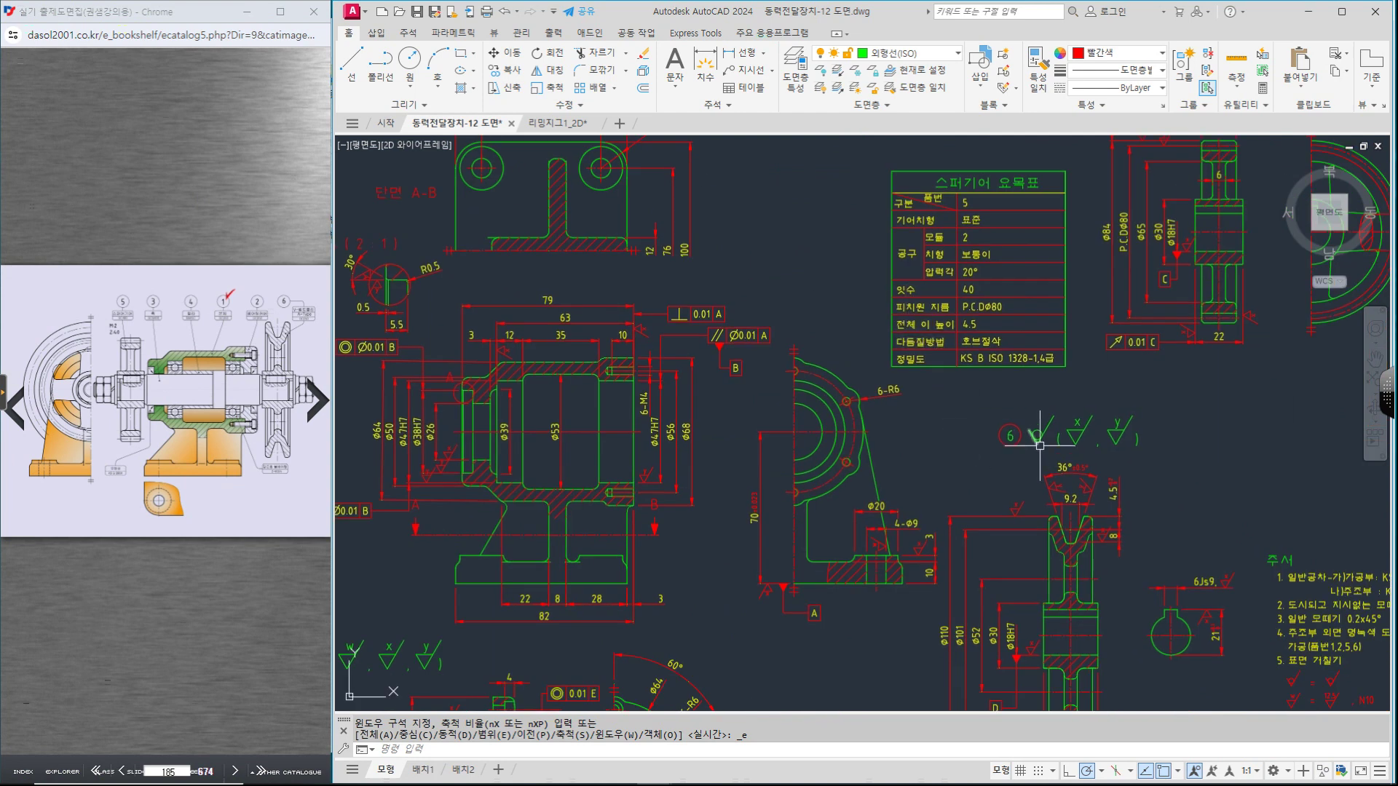
middle_click(990, 434)
middle_click(989, 434)
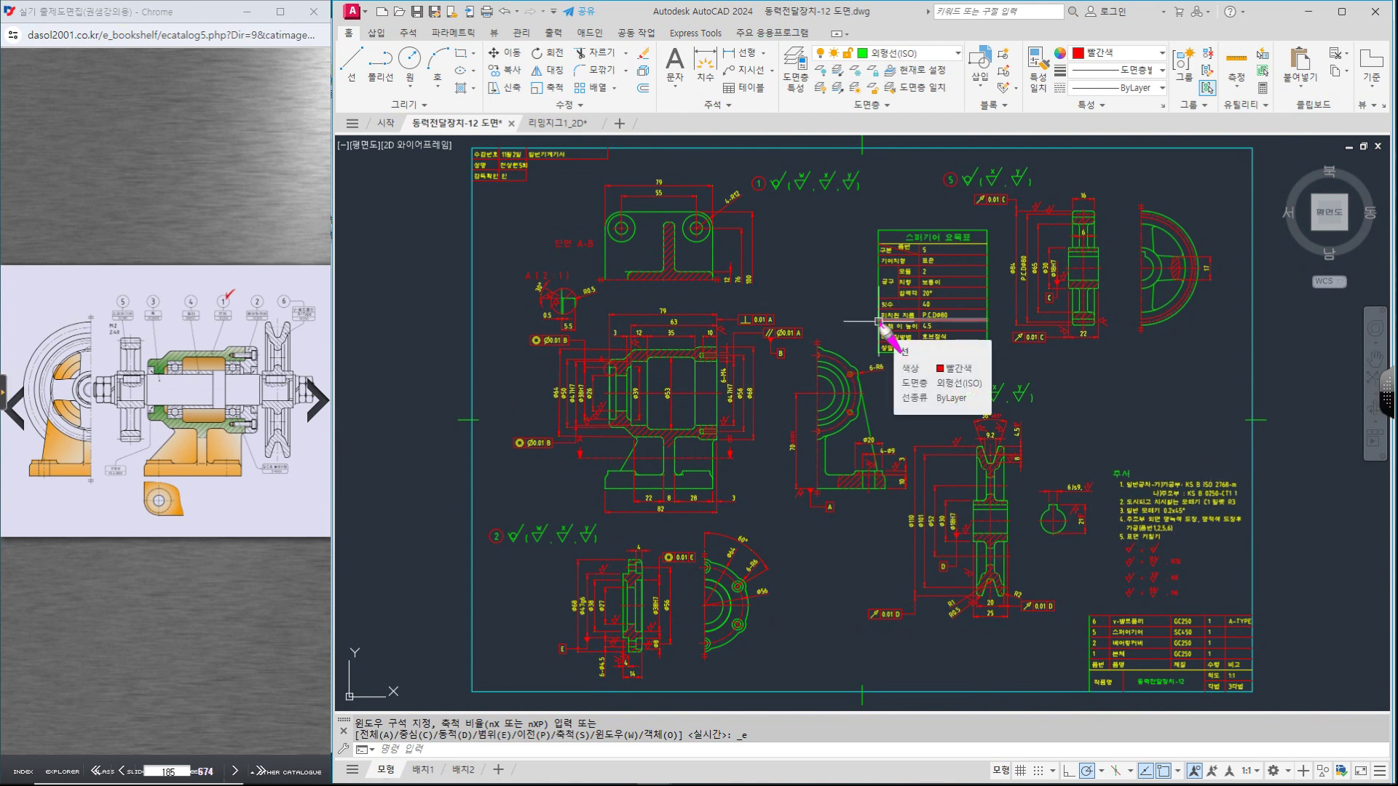
drag(1087, 345, 1072, 379)
drag(1081, 364, 1088, 377)
mouse_move(1095, 365)
mouse_down()
mouse_move(1111, 362)
mouse_move(1114, 377)
mouse_up()
drag(1098, 375, 1125, 390)
mouse_move(1162, 348)
mouse_down()
mouse_move(1150, 376)
mouse_move(1175, 375)
mouse_up()
mouse_move(1189, 347)
mouse_down()
mouse_move(1187, 373)
mouse_move(1200, 373)
mouse_up()
mouse_move(1169, 376)
mouse_down()
mouse_move(1194, 391)
mouse_move(1207, 375)
mouse_up()
drag(1214, 364, 1227, 373)
drag(1236, 348, 1236, 379)
drag(1069, 454, 1179, 425)
mouse_move(1166, 430)
mouse_down()
mouse_move(1191, 425)
mouse_move(1178, 438)
mouse_up()
mouse_move(1176, 441)
mouse_down()
mouse_move(1190, 458)
mouse_move(1203, 450)
mouse_up()
drag(1222, 431, 1264, 454)
Step: Draw a box around the handwritten note, add a star above it and clear all the ink
drag(1047, 503, 1313, 469)
mouse_move(1055, 348)
mouse_down()
mouse_move(1070, 513)
mouse_move(1282, 441)
mouse_up()
mouse_move(1111, 313)
mouse_down()
mouse_move(1184, 288)
mouse_move(1136, 284)
mouse_move(1175, 263)
mouse_up()
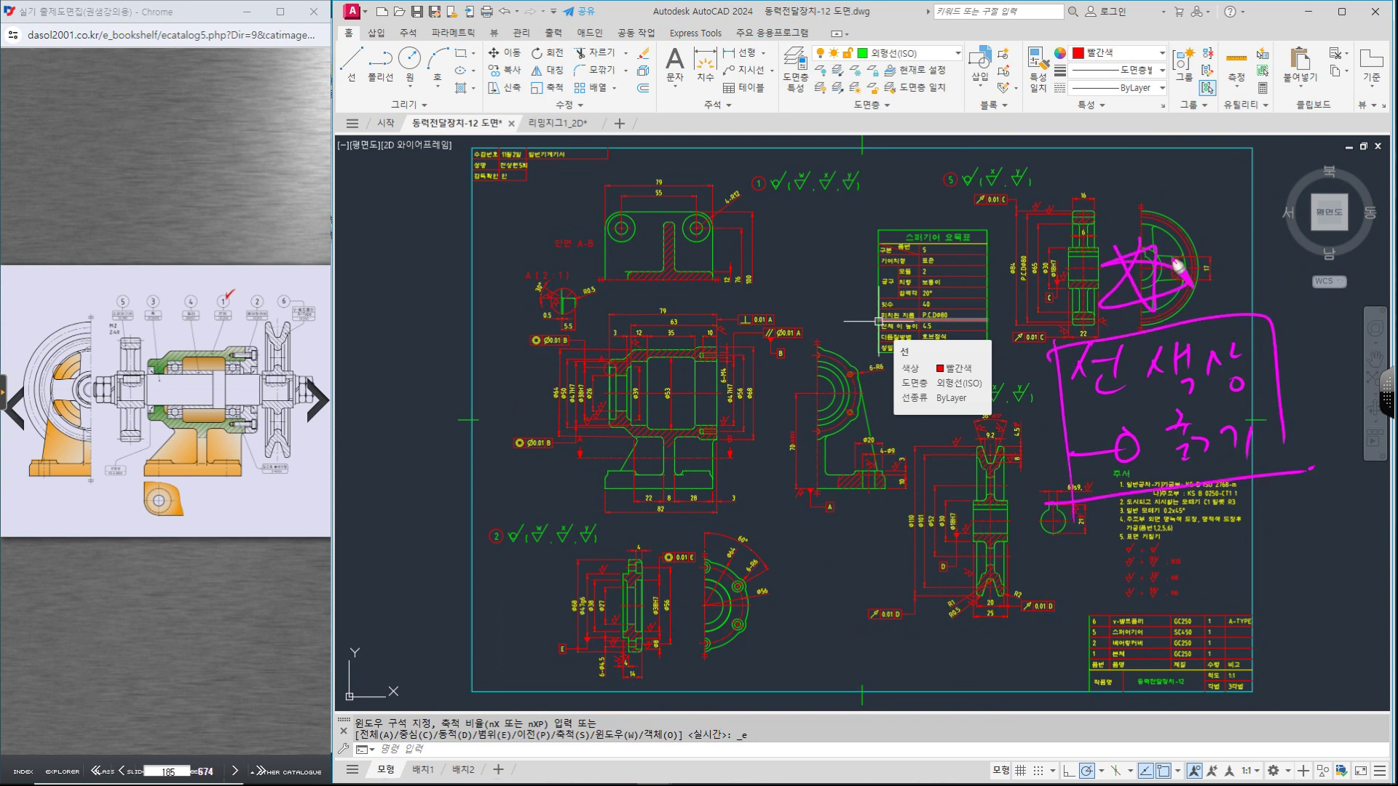
key(Escape)
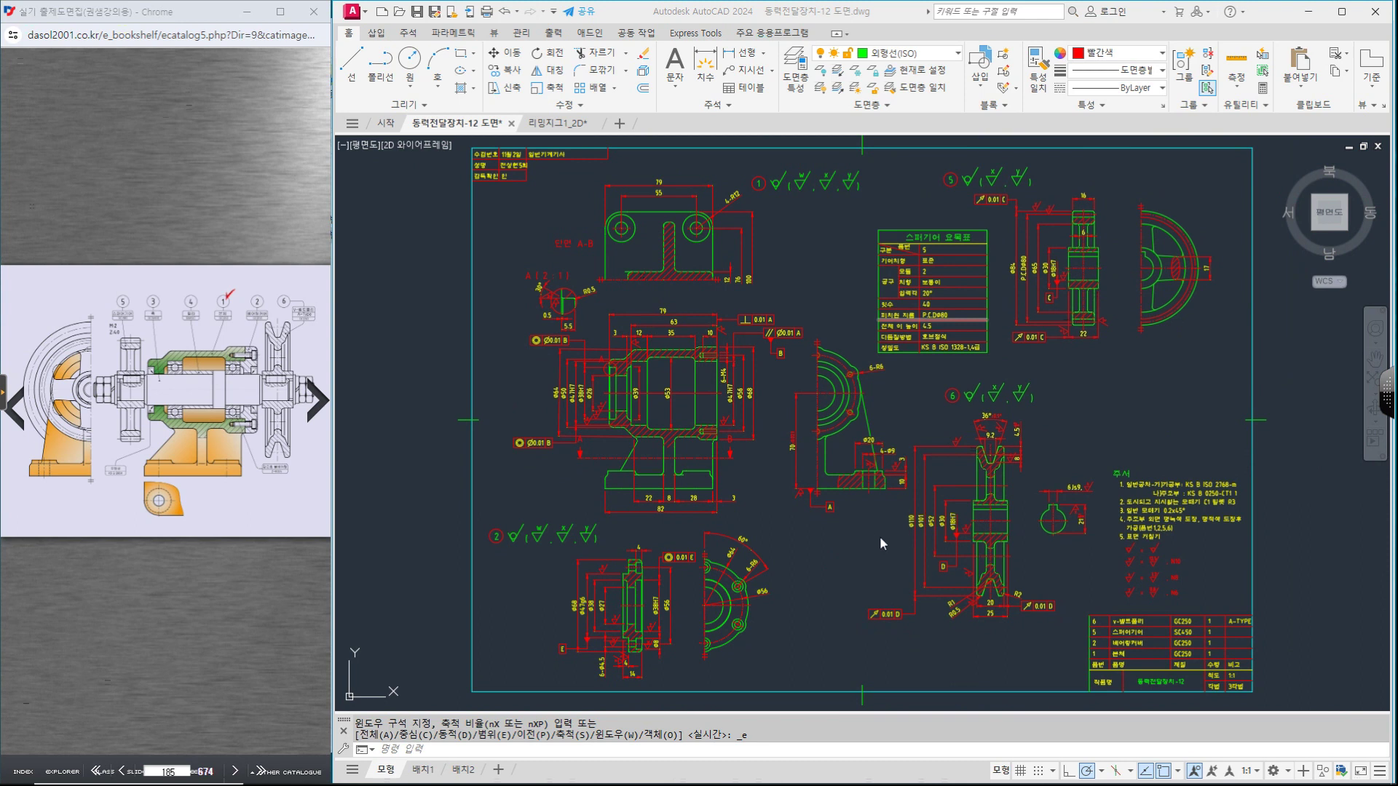
Step: Match the properties of the plan view's green outline onto the "단면 A-B" and "A(2:1)" labels
scroll(579, 291, up, 2)
middle_drag(580, 292, 718, 350)
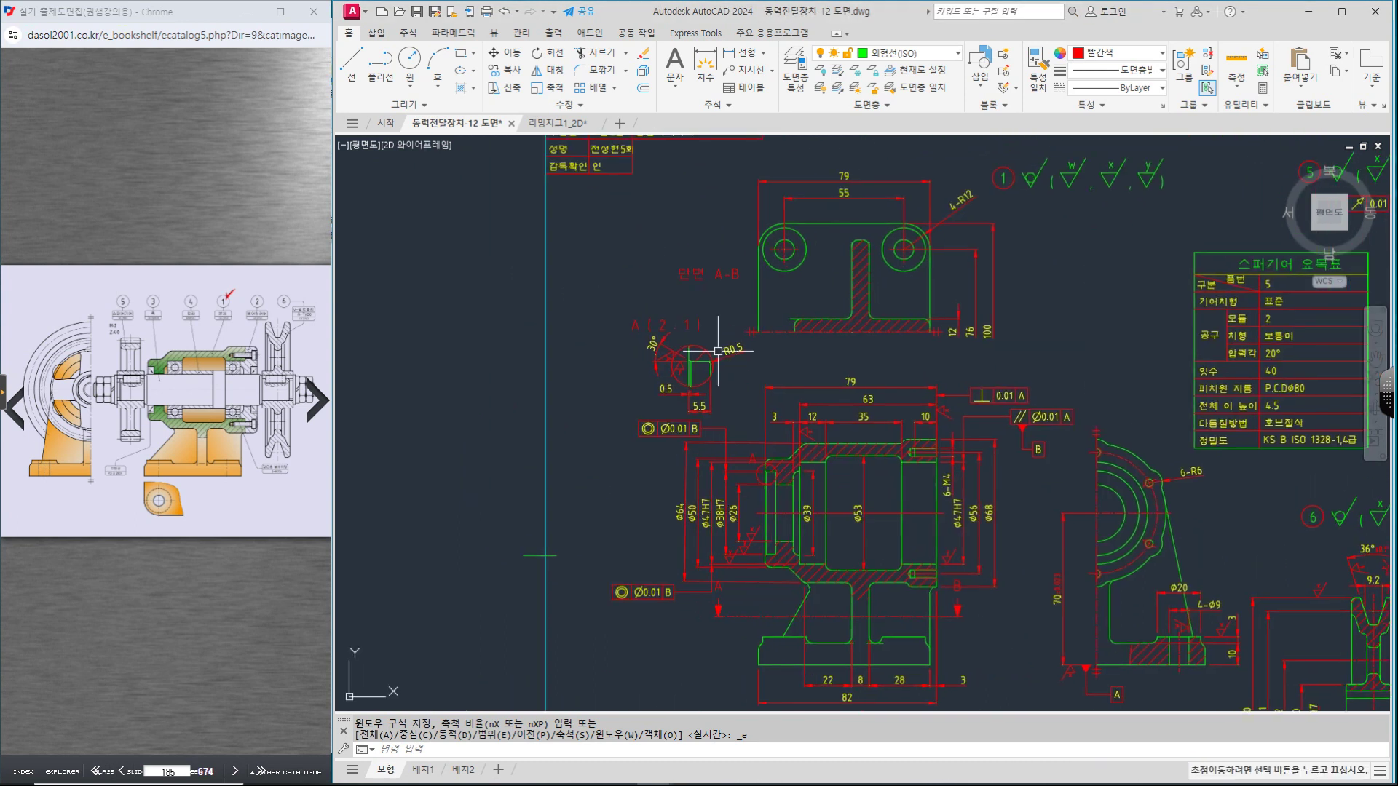
key(Escape)
key(Escape)
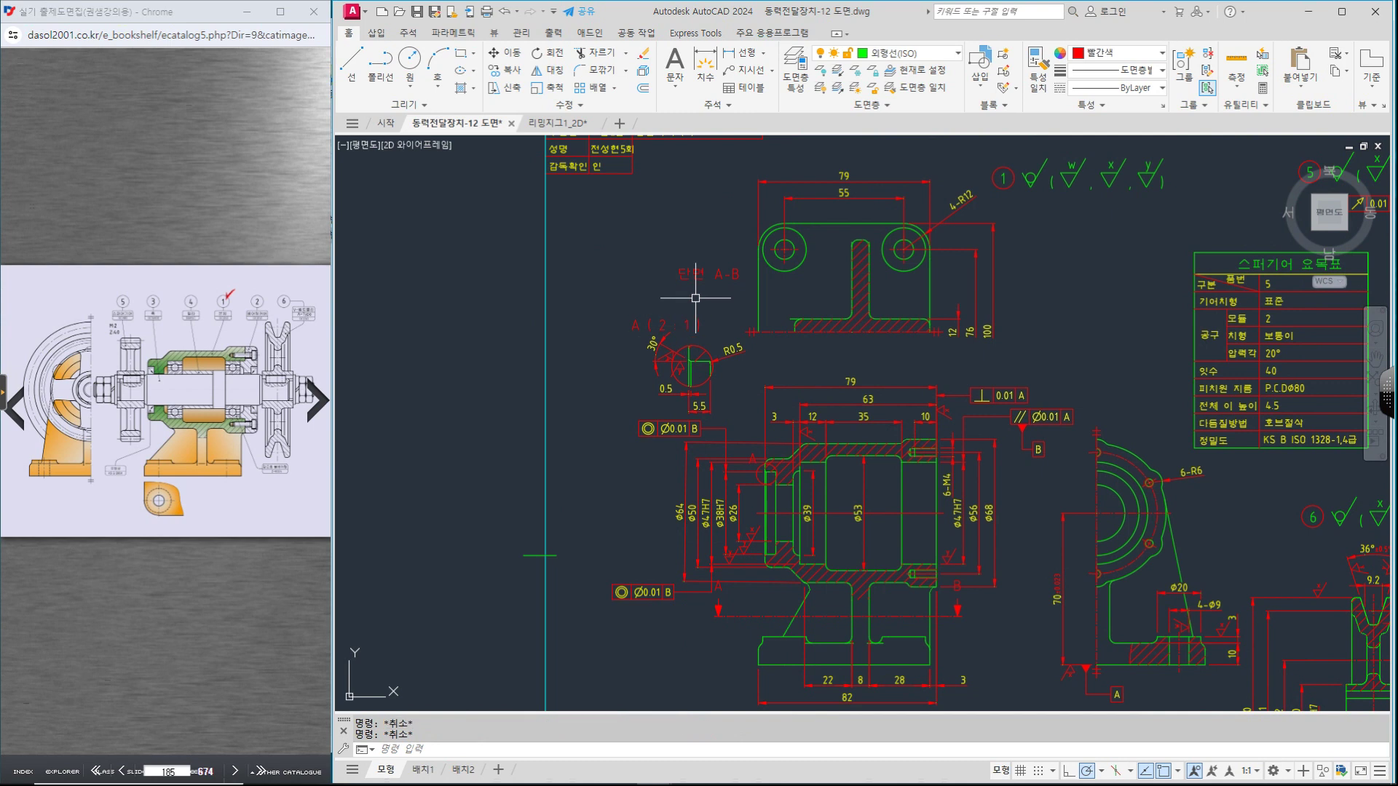
key(space)
click(758, 292)
click(738, 277)
click(678, 322)
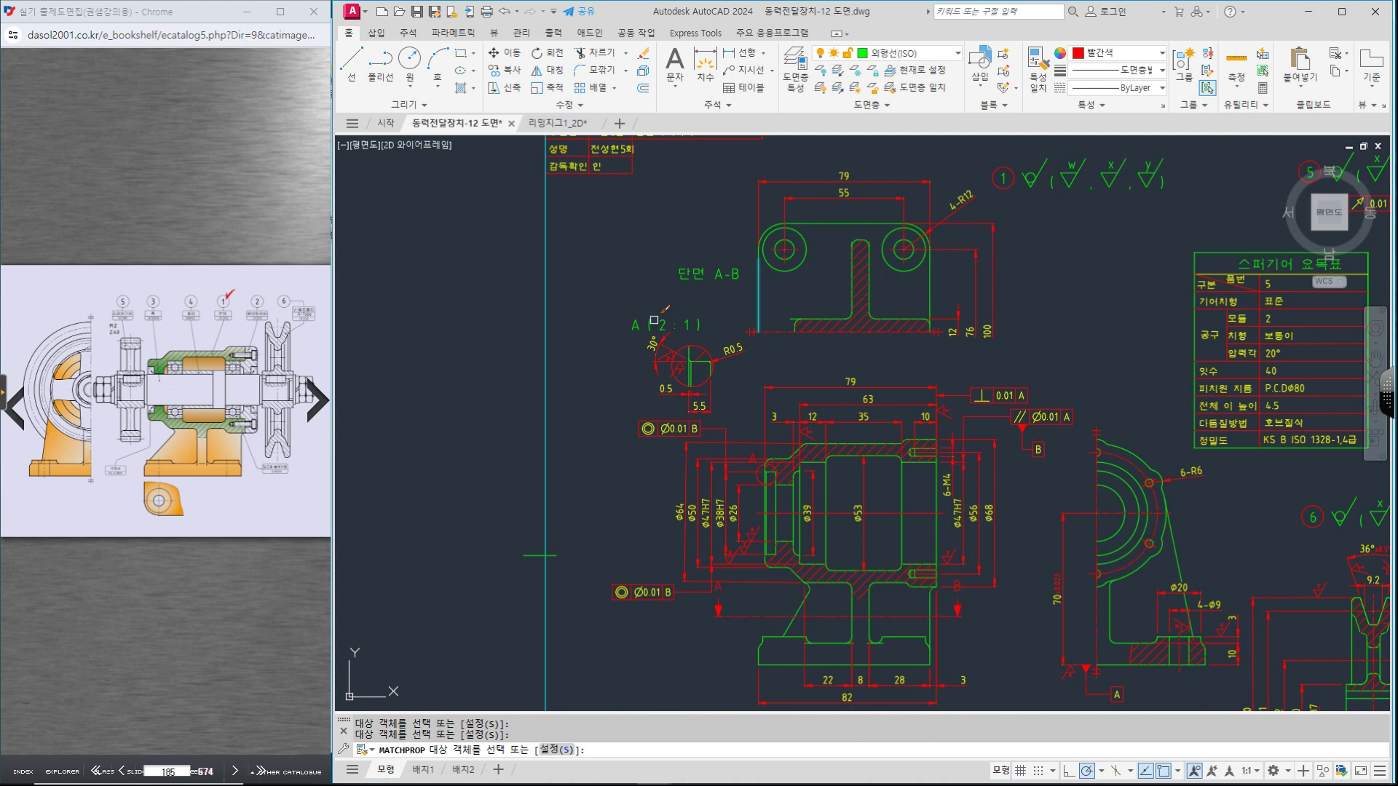
key(Escape)
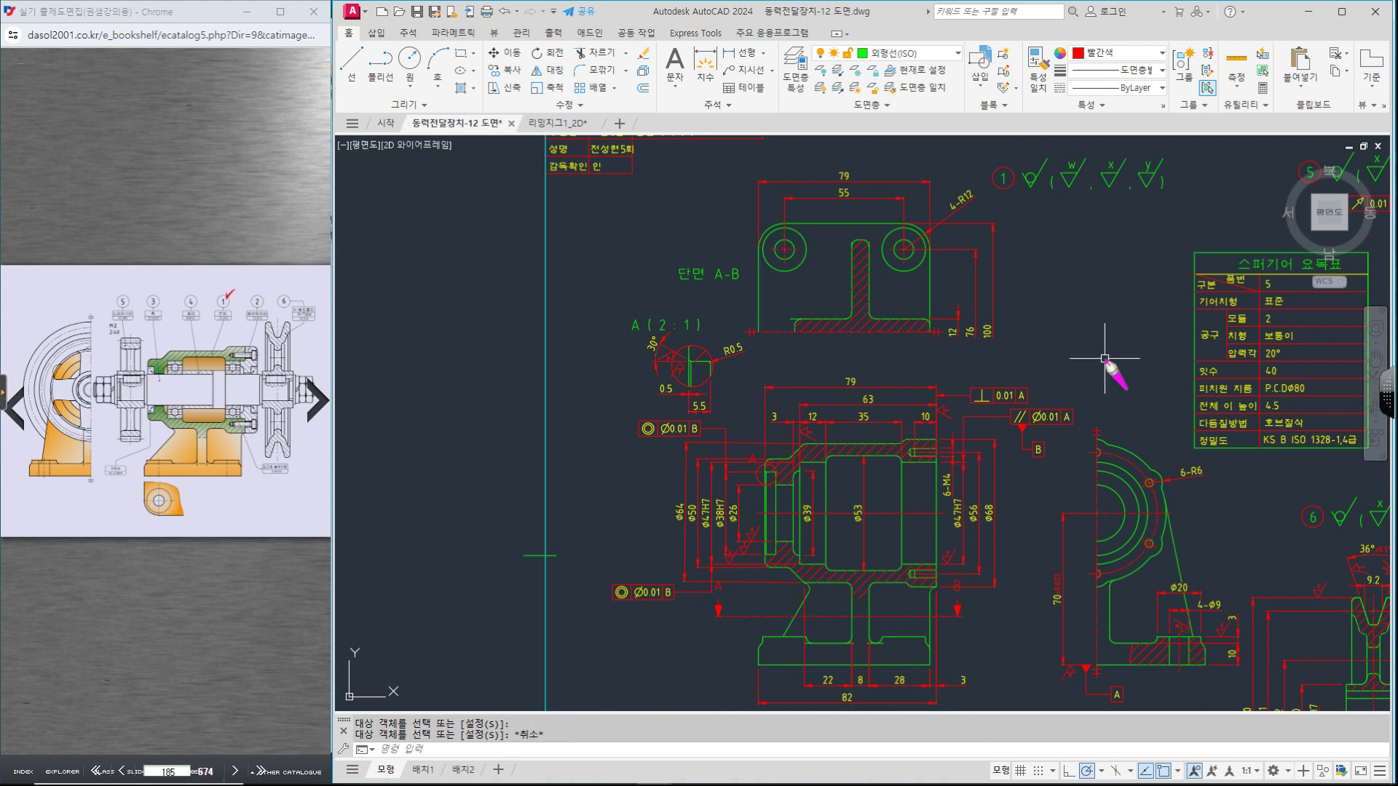
Step: Mark the section and detail labels, balloon 1 and the gear table in ink, annotate near the notes, and clear the ink
drag(702, 276, 689, 284)
drag(684, 300, 664, 333)
drag(1005, 172, 1003, 195)
drag(1255, 264, 1275, 272)
key(Escape)
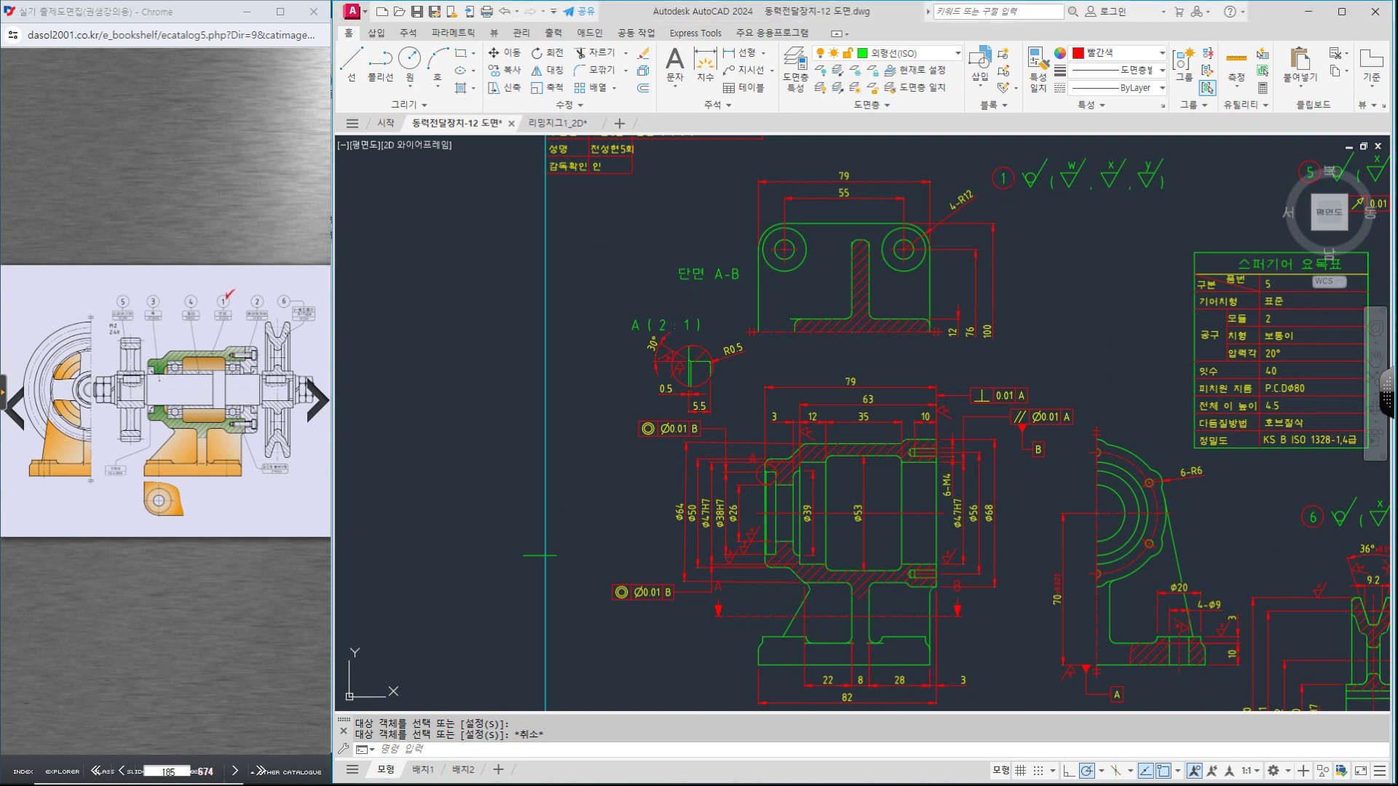
middle_drag(1171, 455, 683, 307)
drag(1125, 470, 1130, 482)
mouse_move(1152, 369)
mouse_down()
mouse_move(1164, 413)
mouse_move(1286, 386)
mouse_move(1311, 399)
mouse_up()
key(Escape)
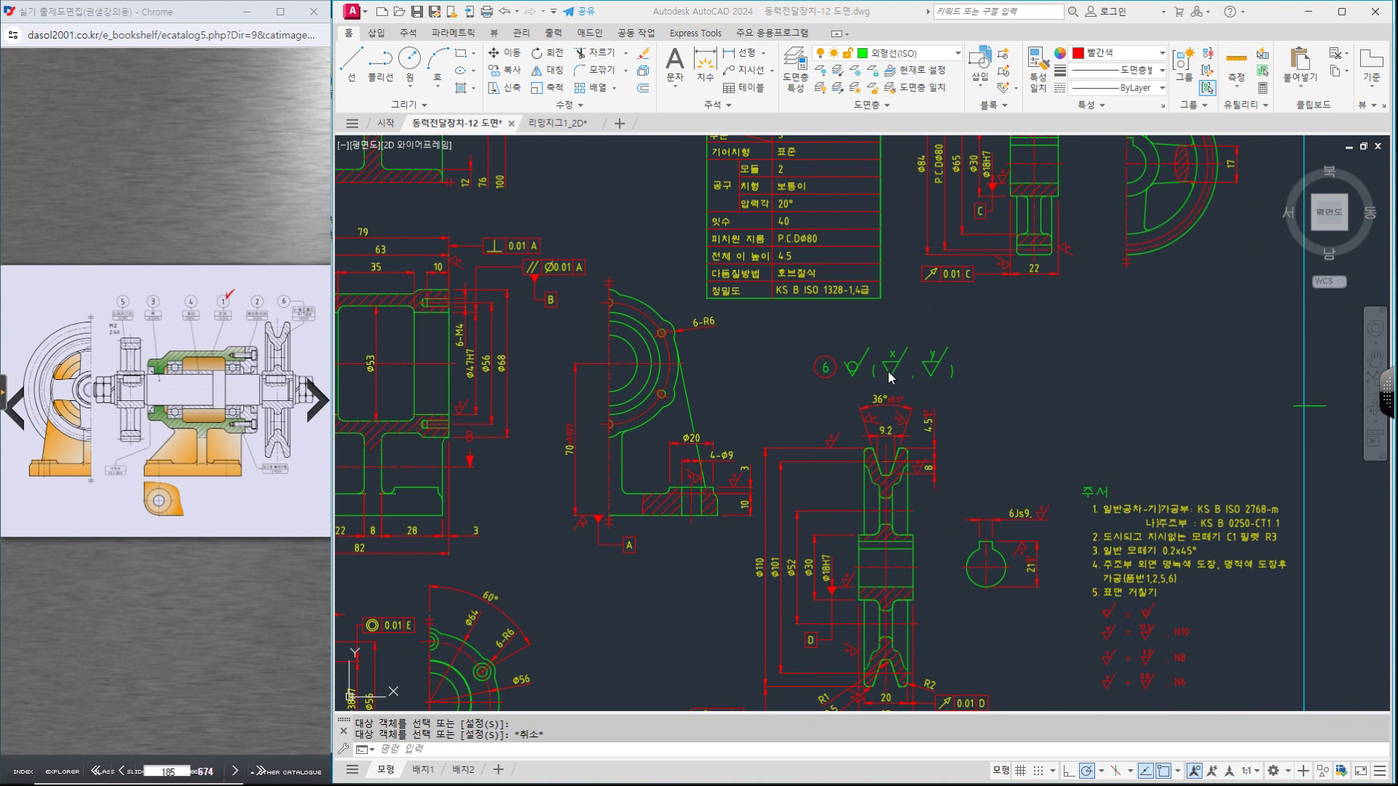
Step: Circle datum A, datum B, the ø47H7 and ø38H7 bore dimensions and the ø0.01 geometric tolerances in ink on part 1
scroll(896, 386, down, 3)
middle_drag(905, 496, 902, 475)
middle_click(818, 422)
middle_click(818, 423)
scroll(618, 416, up, 3)
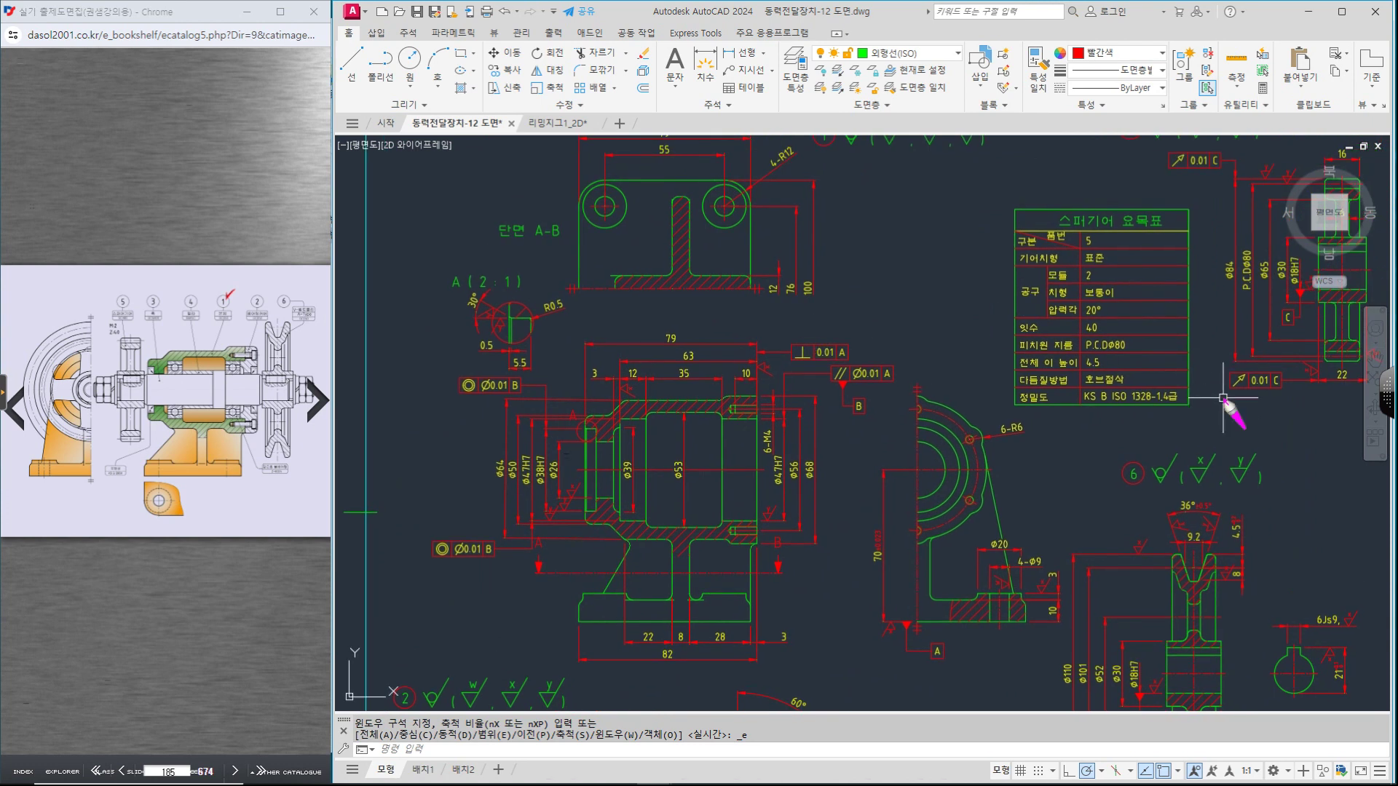
drag(930, 659, 895, 596)
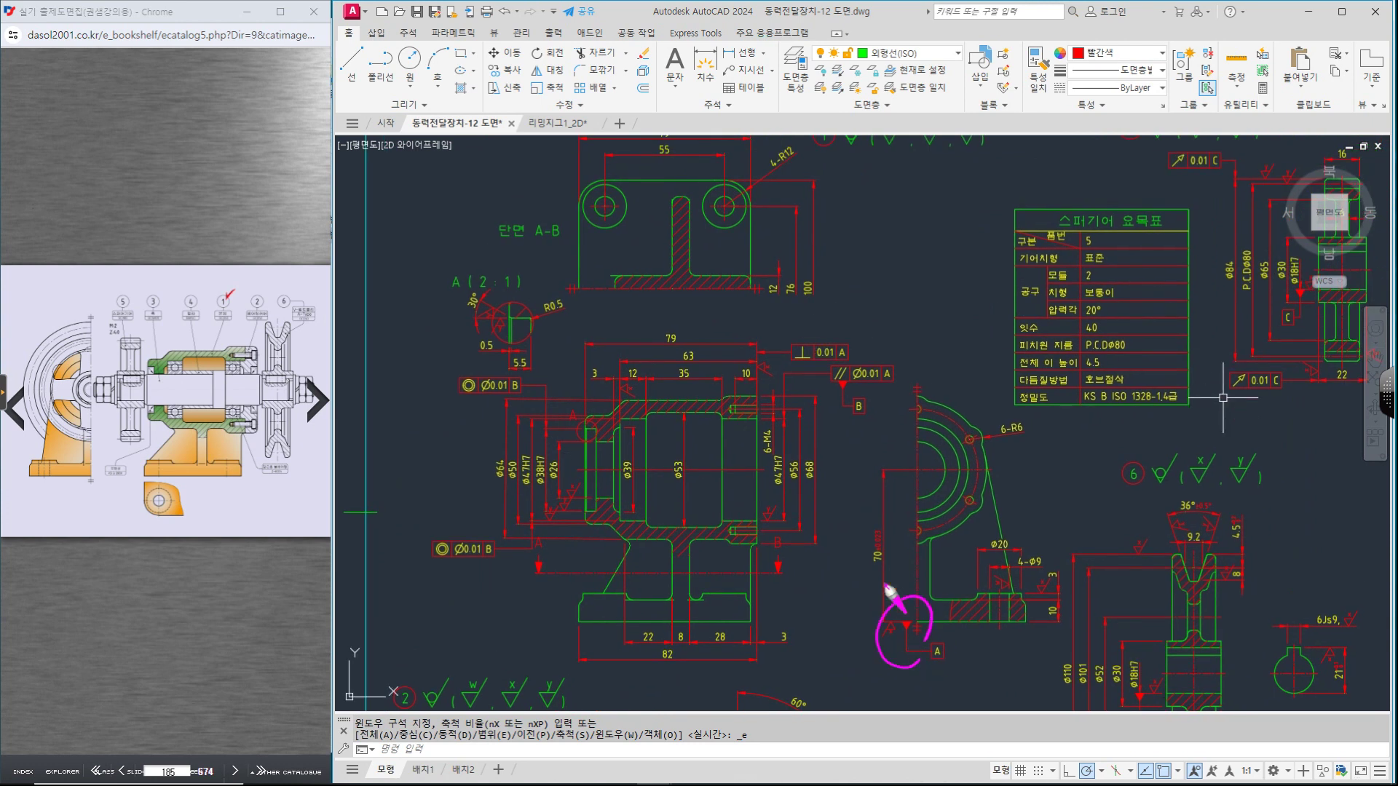
drag(780, 475, 792, 472)
drag(868, 377, 861, 410)
mouse_move(533, 477)
mouse_down()
mouse_move(526, 466)
mouse_move(547, 482)
mouse_up()
drag(499, 378, 495, 397)
drag(466, 543, 472, 570)
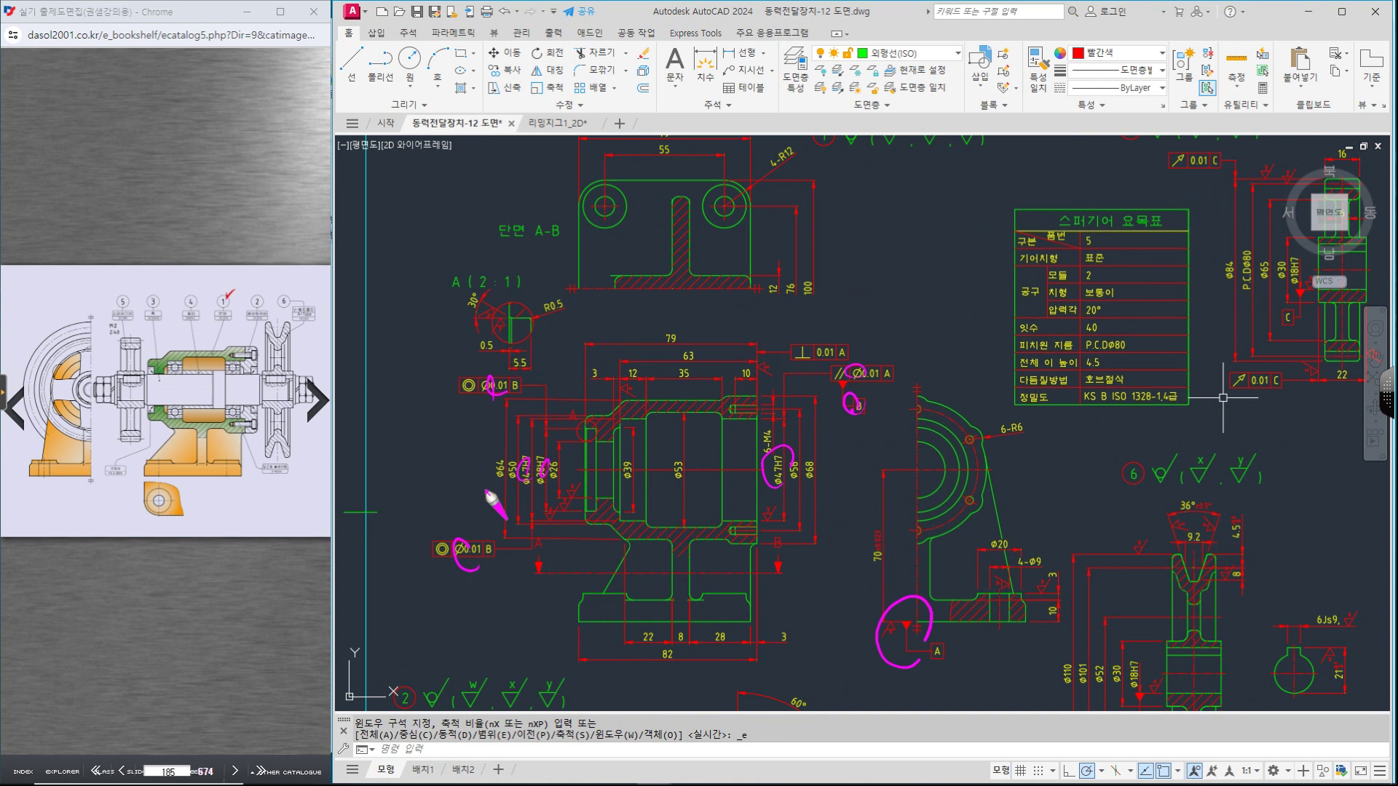
Step: Underline the housing's base, mark the base and cover-side face on the assembly drawing, and sketch a circled x surface symbol
drag(569, 621, 696, 624)
drag(140, 468, 230, 471)
drag(249, 329, 246, 429)
mouse_move(342, 278)
mouse_down()
mouse_move(345, 309)
mouse_move(370, 266)
mouse_move(347, 259)
mouse_up()
mouse_move(346, 249)
mouse_down()
mouse_move(337, 259)
mouse_move(385, 282)
mouse_up()
drag(401, 273, 452, 252)
drag(441, 208, 464, 222)
mouse_move(399, 308)
mouse_down()
mouse_move(326, 261)
mouse_move(399, 280)
mouse_up()
drag(403, 301, 409, 298)
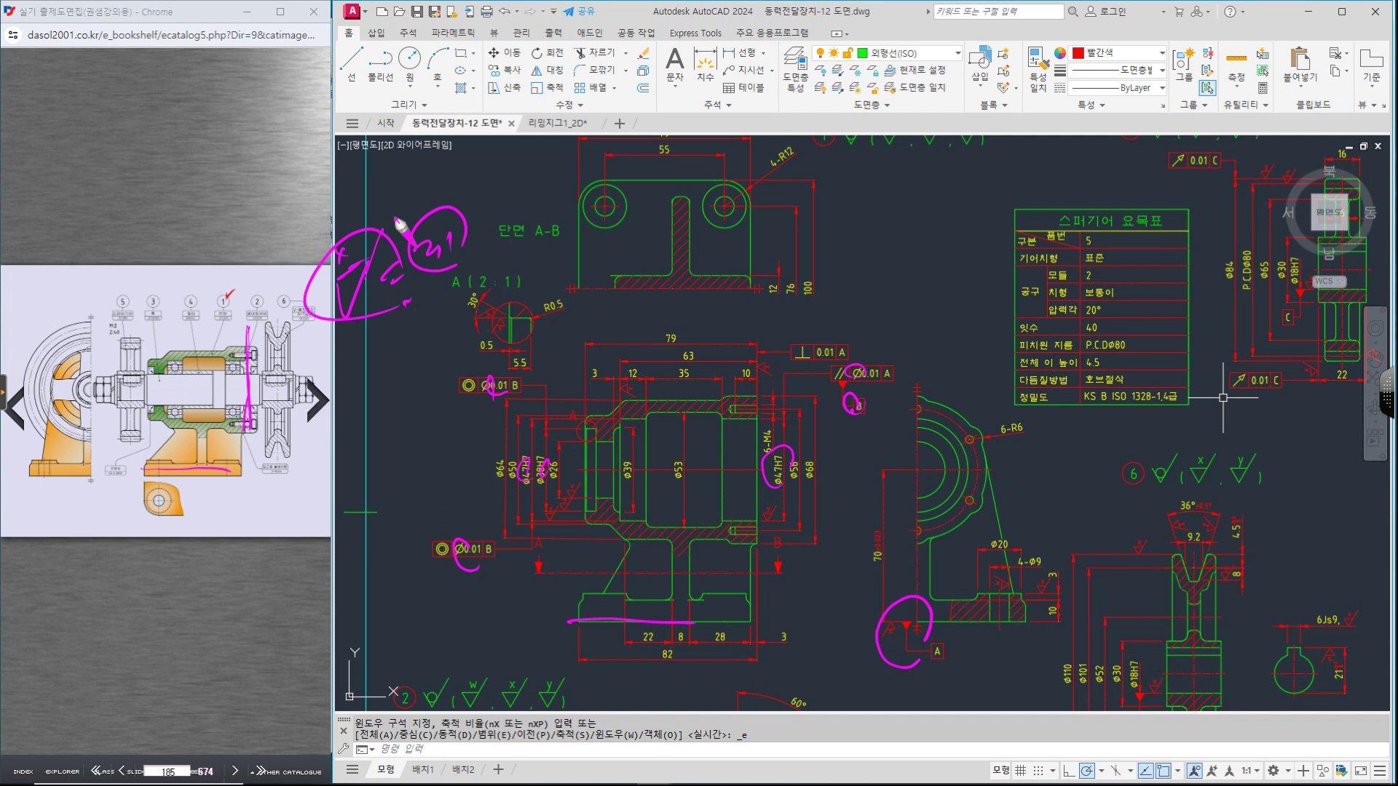
Step: Circle the 0.01 A perpendicularity tolerance, underline the housing's base once more and clear the ink
drag(771, 368, 814, 364)
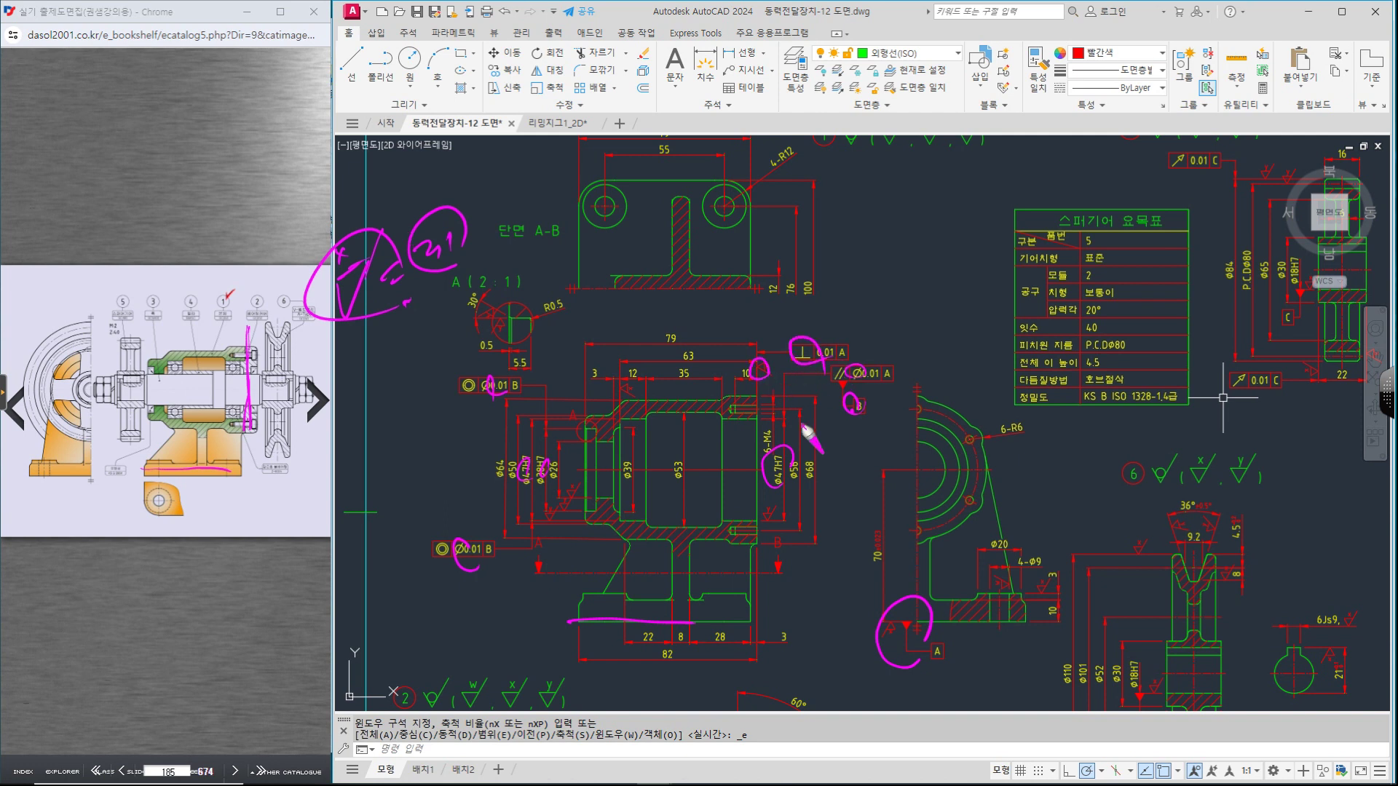
drag(587, 623, 739, 620)
click(764, 611)
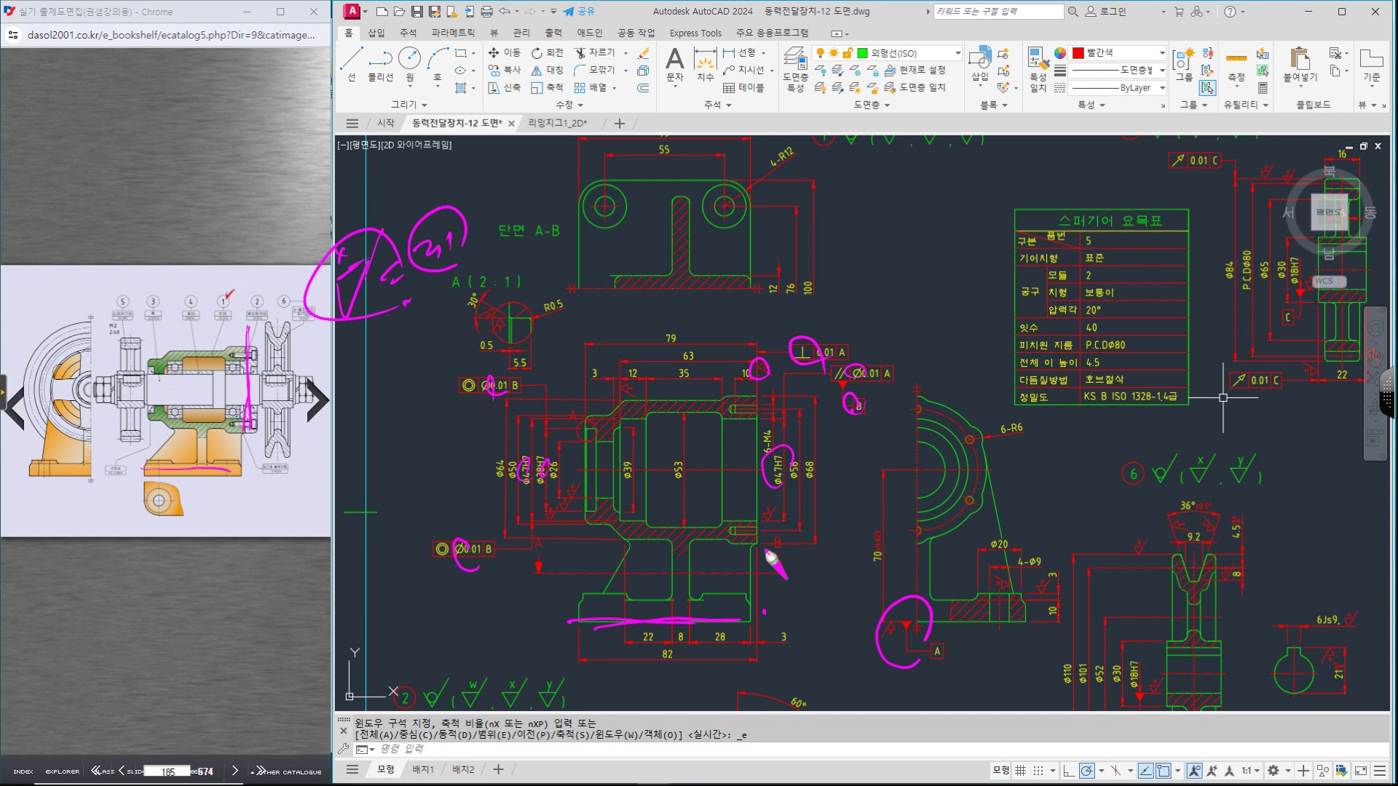
drag(671, 334, 683, 343)
key(Escape)
Step: Draw a three-point spline break line across the housing's central rib at the lower end of its hatching
scroll(699, 525, up, 10)
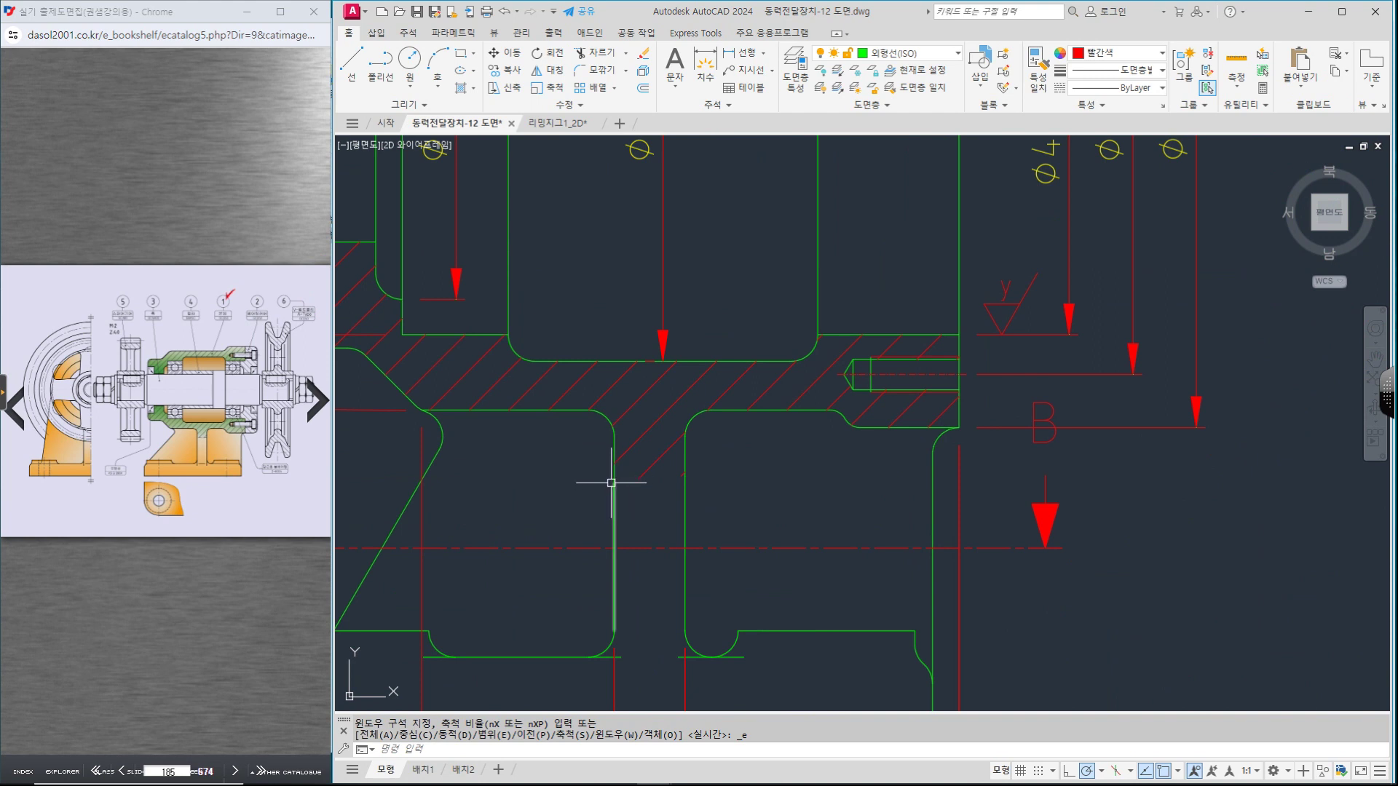
key(Escape)
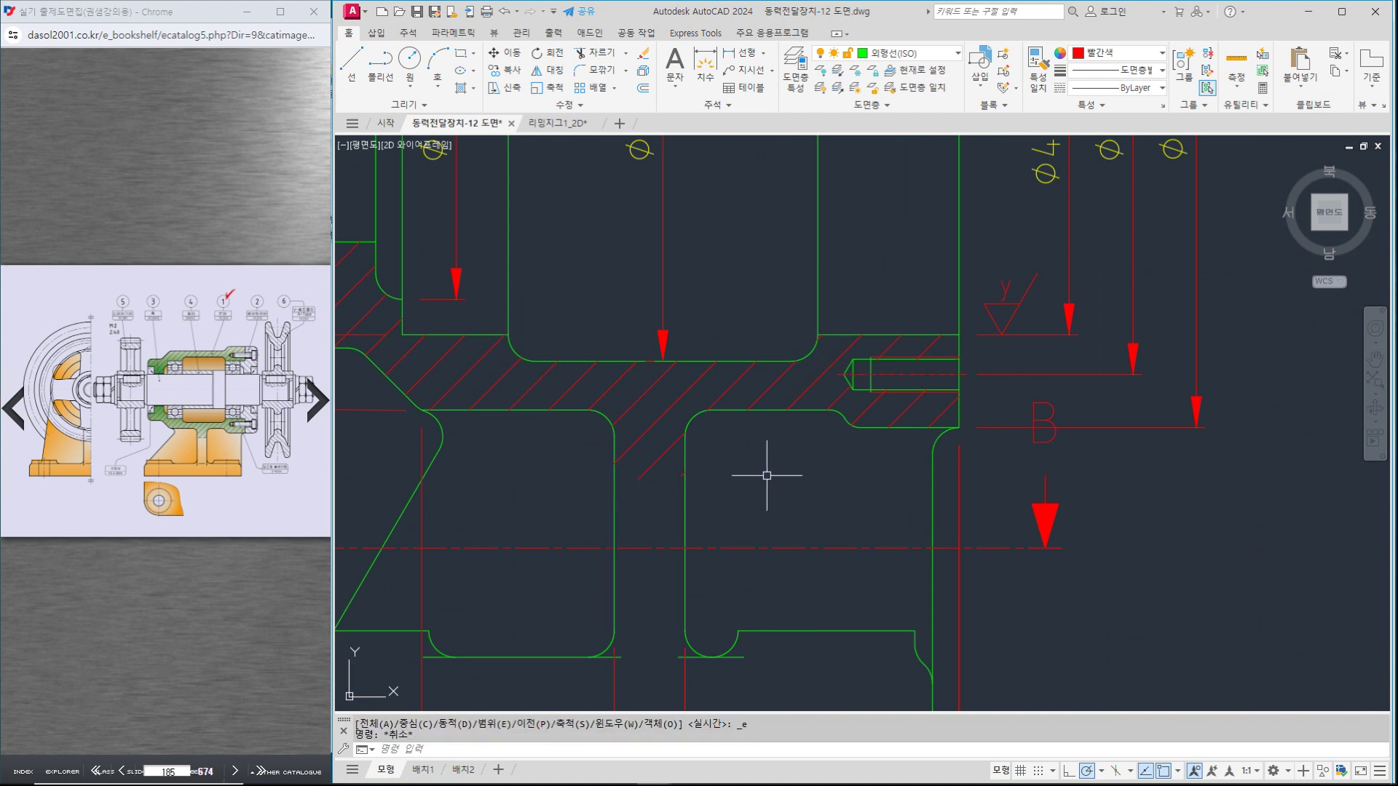
drag(594, 475, 714, 482)
key(Escape)
click(435, 115)
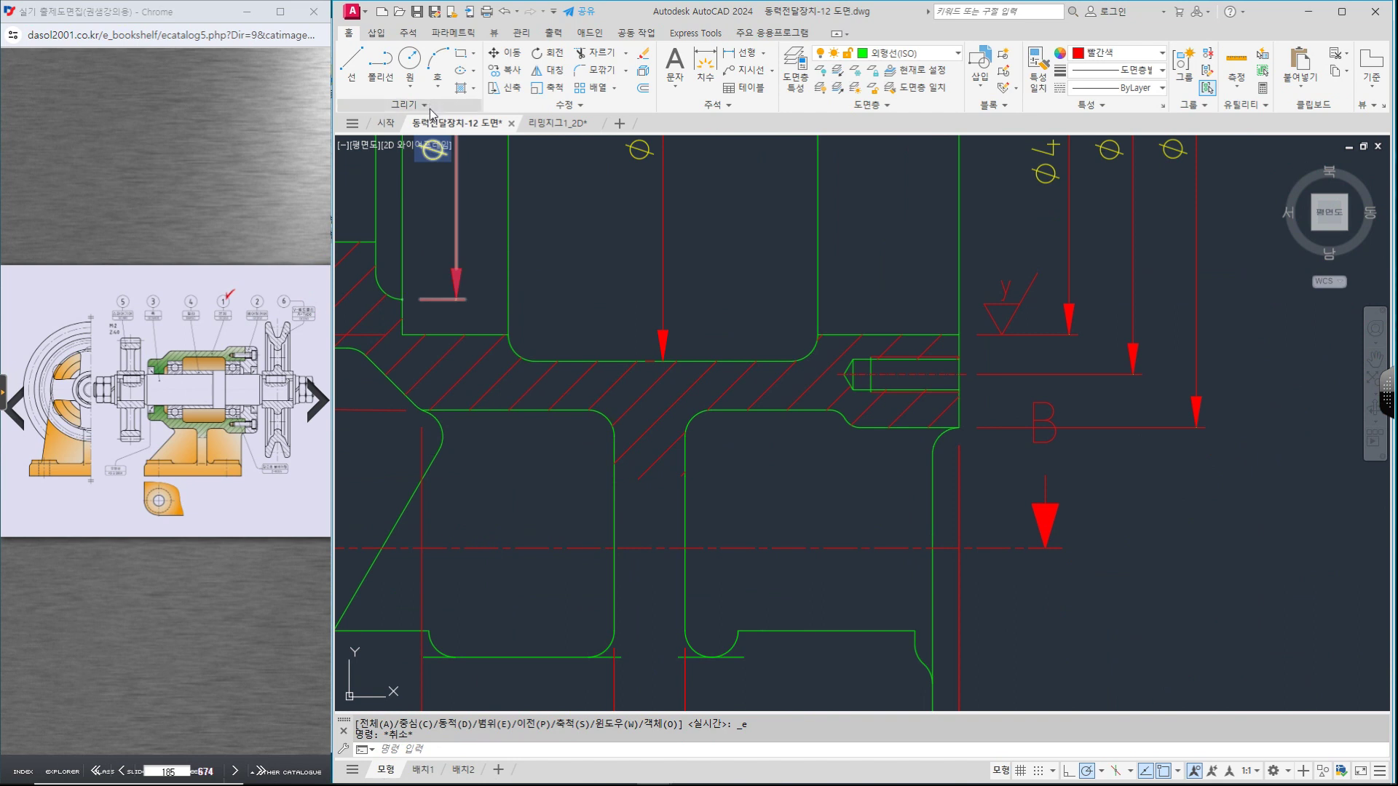
click(436, 104)
click(346, 122)
click(603, 475)
click(644, 488)
click(704, 474)
key(Escape)
key(Escape)
Step: Trim the spline's ends that stick out beyond the rib's edges
text(tr)
key(Return)
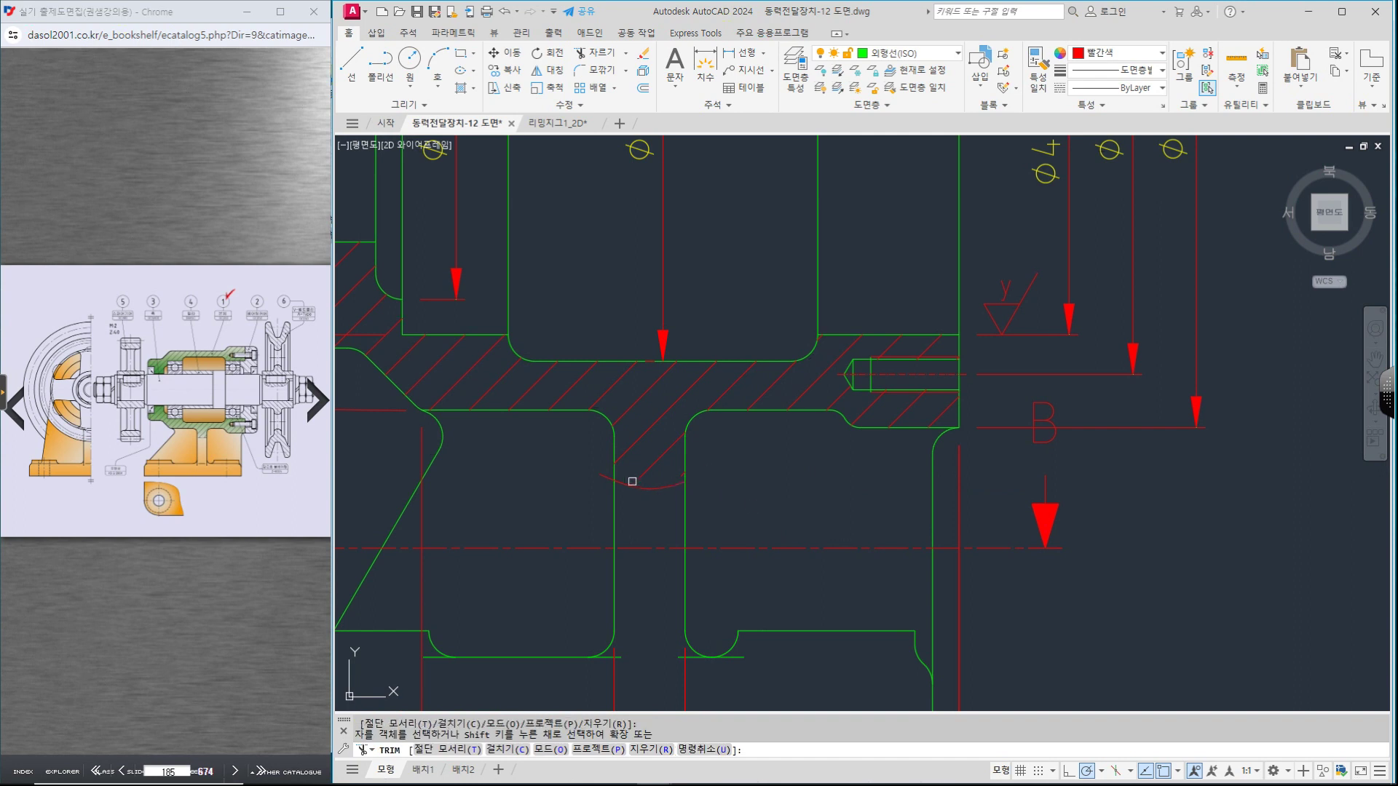
key(Escape)
scroll(627, 487, down, 4)
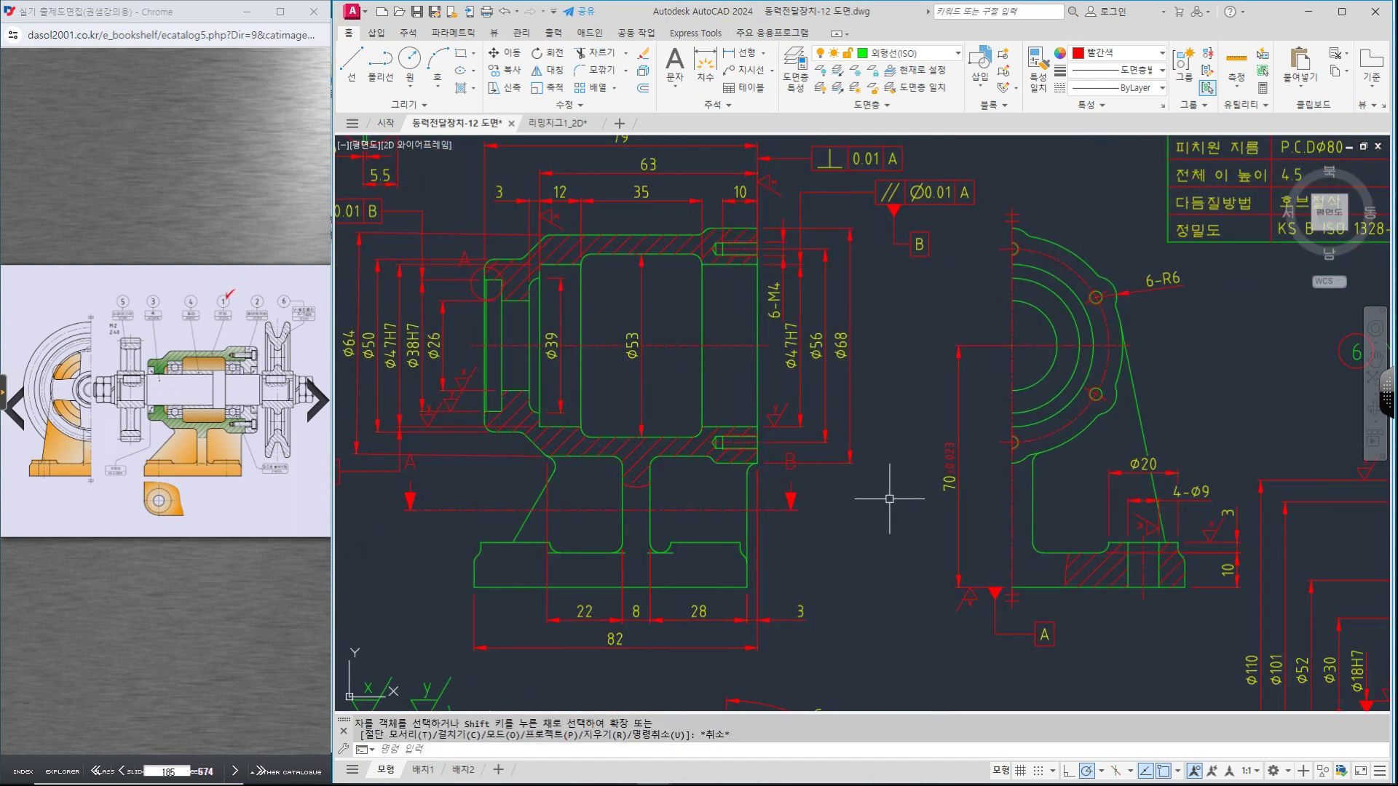
scroll(1092, 572, up, 4)
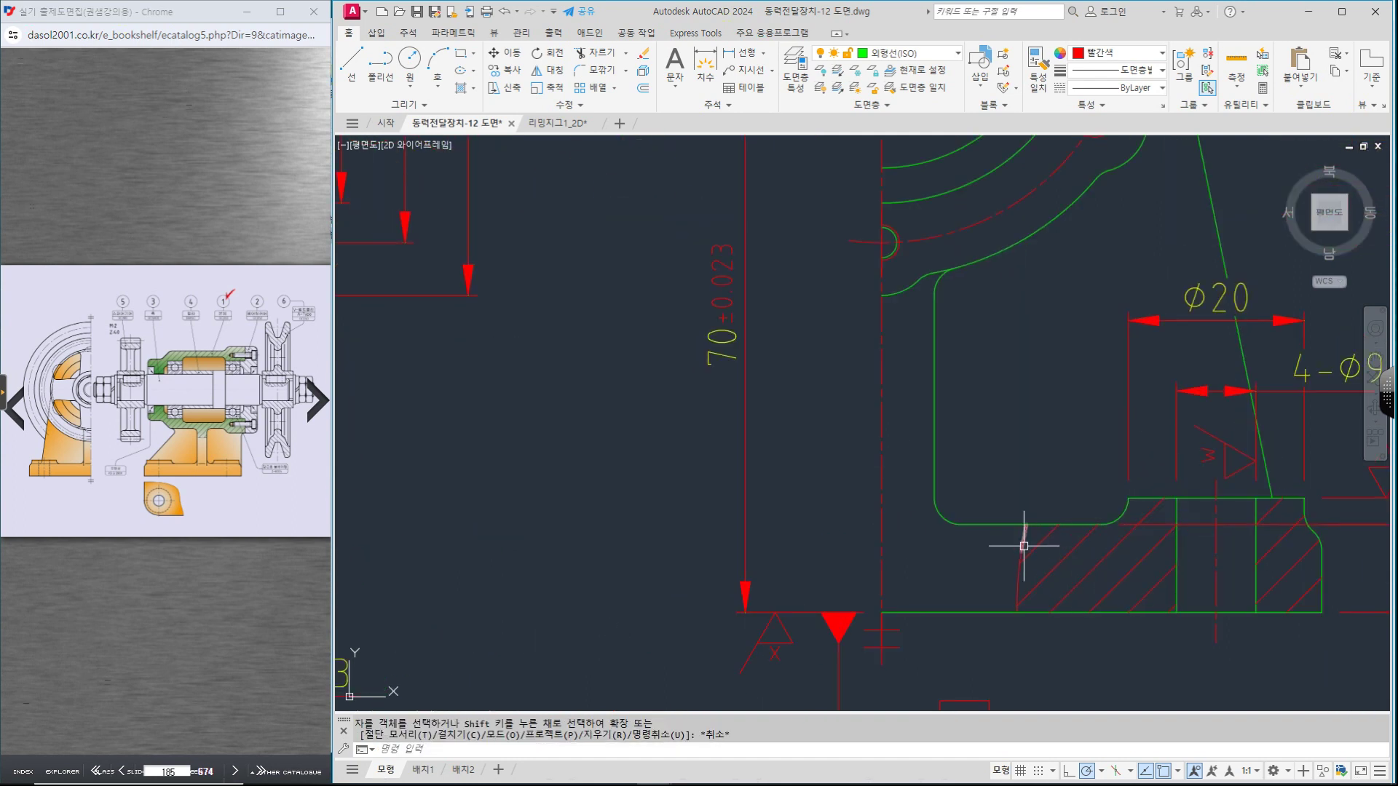
key(Escape)
scroll(972, 582, down, 5)
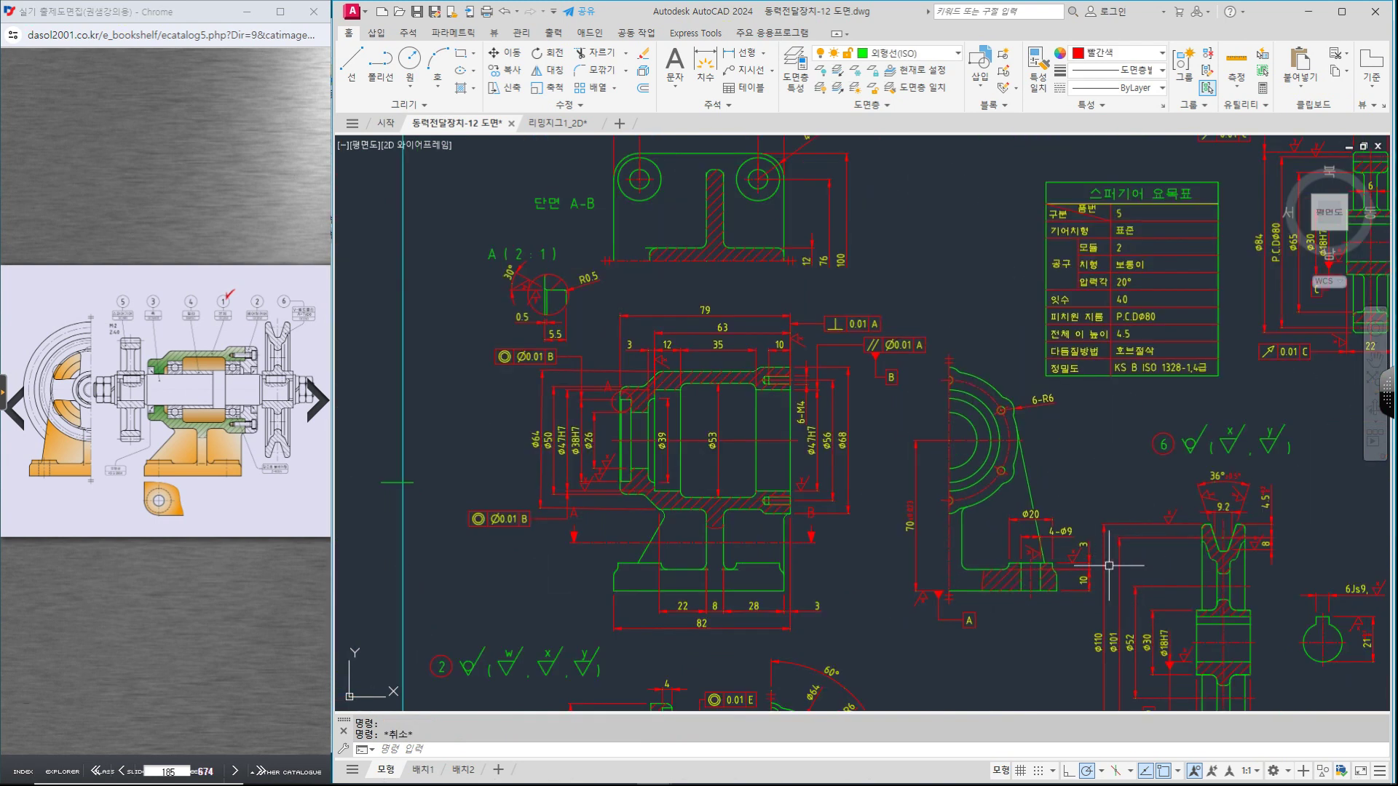
Step: Handwrite a two-point note beside the spur gear view, with "2) 시간" underlined and a star below it
mouse_move(1298, 456)
middle_down()
mouse_move(1225, 536)
mouse_move(992, 534)
mouse_move(838, 556)
middle_up()
key(ctrl+2)
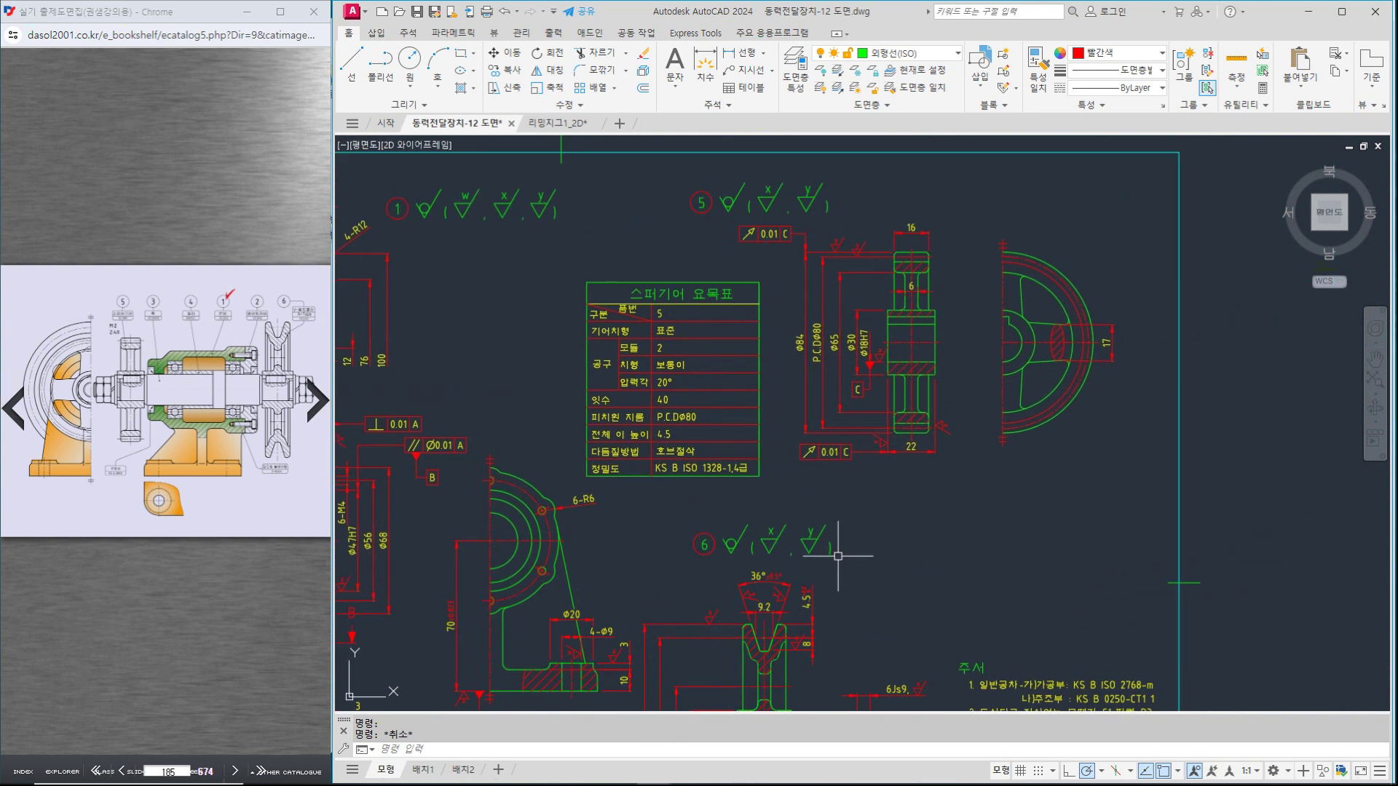
mouse_move(1157, 364)
mouse_down()
mouse_move(1255, 368)
mouse_move(1249, 390)
mouse_move(1310, 378)
mouse_move(1323, 393)
mouse_up()
mouse_move(1187, 437)
mouse_down()
mouse_move(1238, 452)
mouse_move(1307, 437)
mouse_up()
drag(1210, 482, 1295, 472)
click(1338, 468)
mouse_move(1243, 510)
mouse_down()
mouse_move(1264, 509)
mouse_move(1250, 514)
mouse_move(1241, 490)
mouse_up()
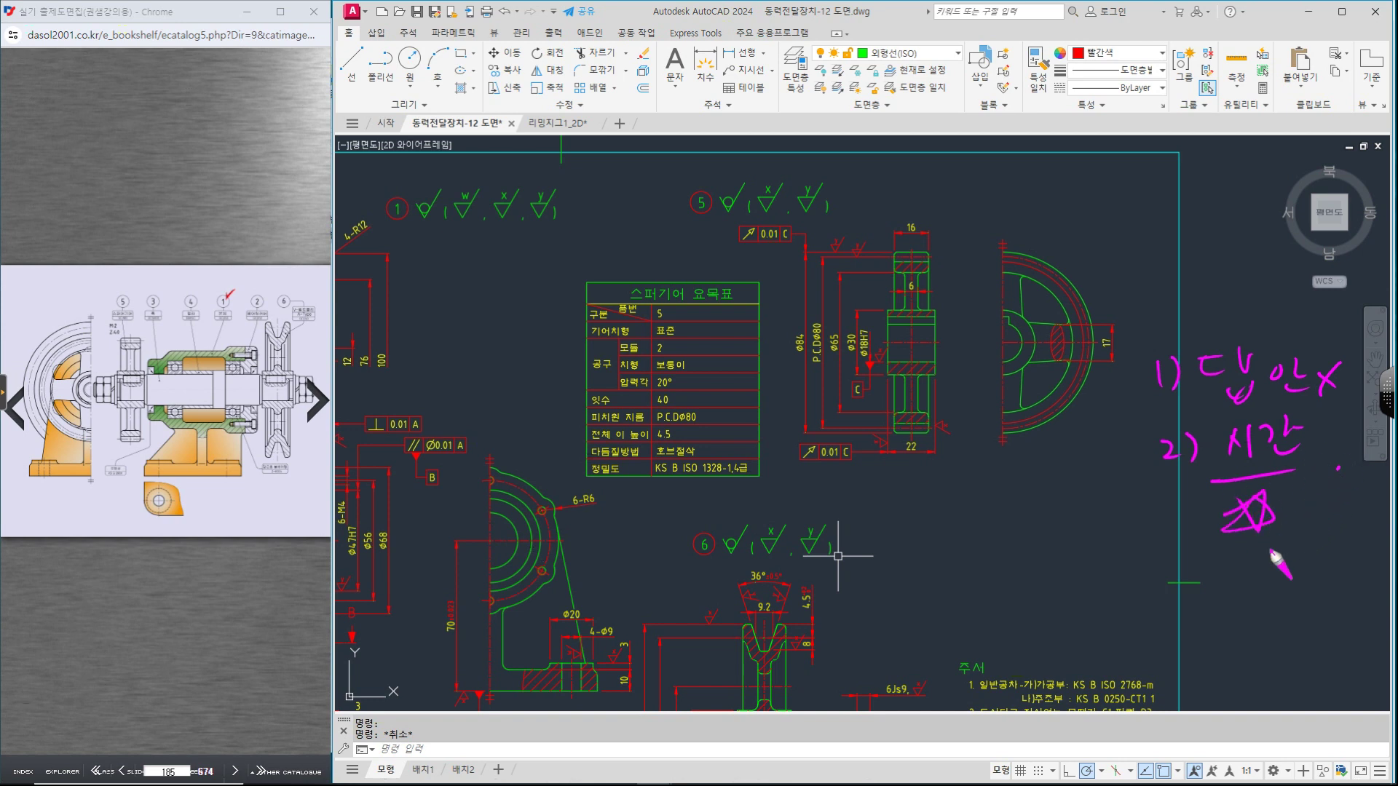
Step: Handwrite "5시간" below the existing note, circle it and mark it with a star
mouse_move(1201, 561)
mouse_down()
mouse_move(1205, 594)
mouse_move(1266, 589)
mouse_up()
drag(1275, 557, 1314, 575)
mouse_move(1316, 588)
mouse_down()
mouse_move(1189, 613)
mouse_move(1302, 600)
mouse_up()
drag(1172, 524, 1164, 541)
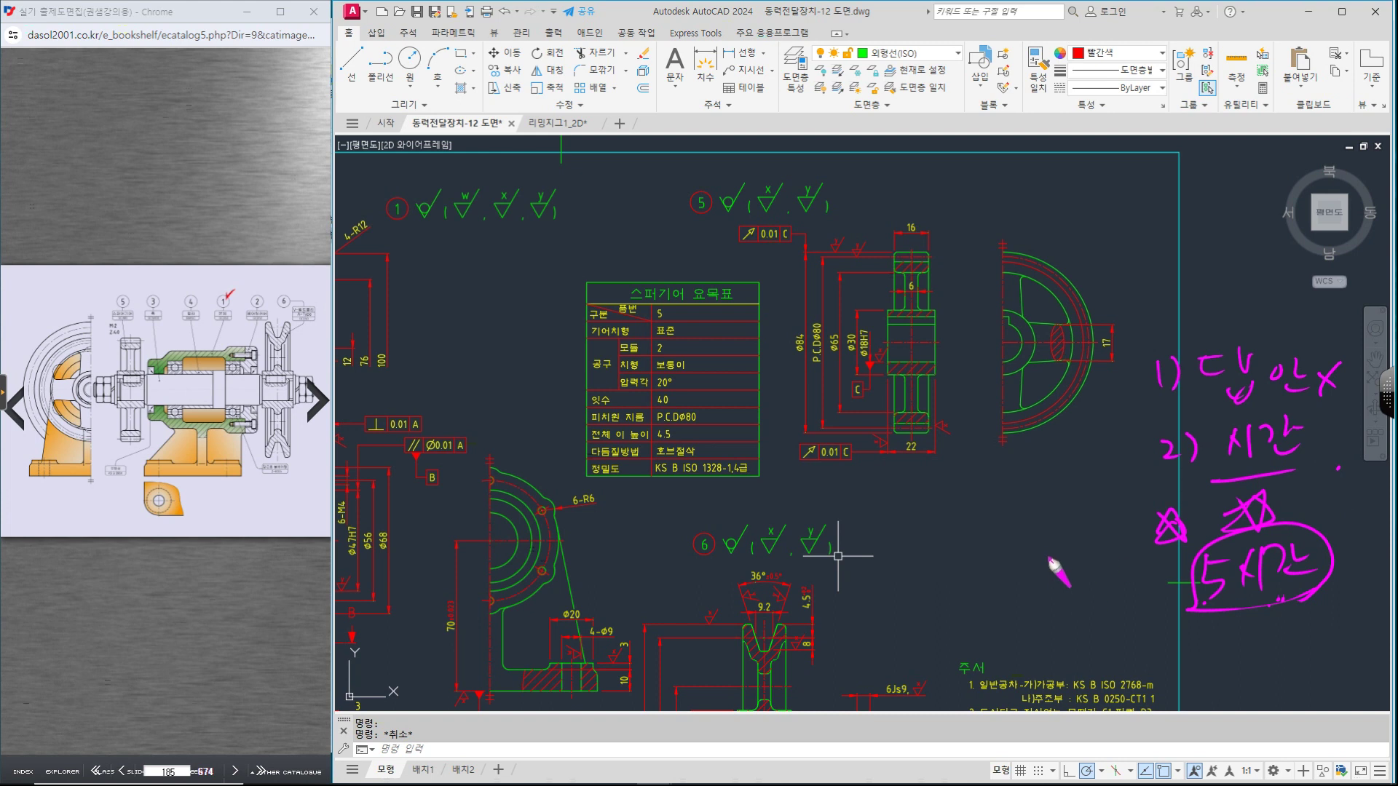
Step: Handwrite two circled words one above the other beside the "5시간" note, mark them with stars and clear the ink
mouse_move(1001, 499)
mouse_down()
mouse_move(994, 513)
mouse_move(1015, 499)
mouse_move(1049, 538)
mouse_move(1072, 523)
mouse_up()
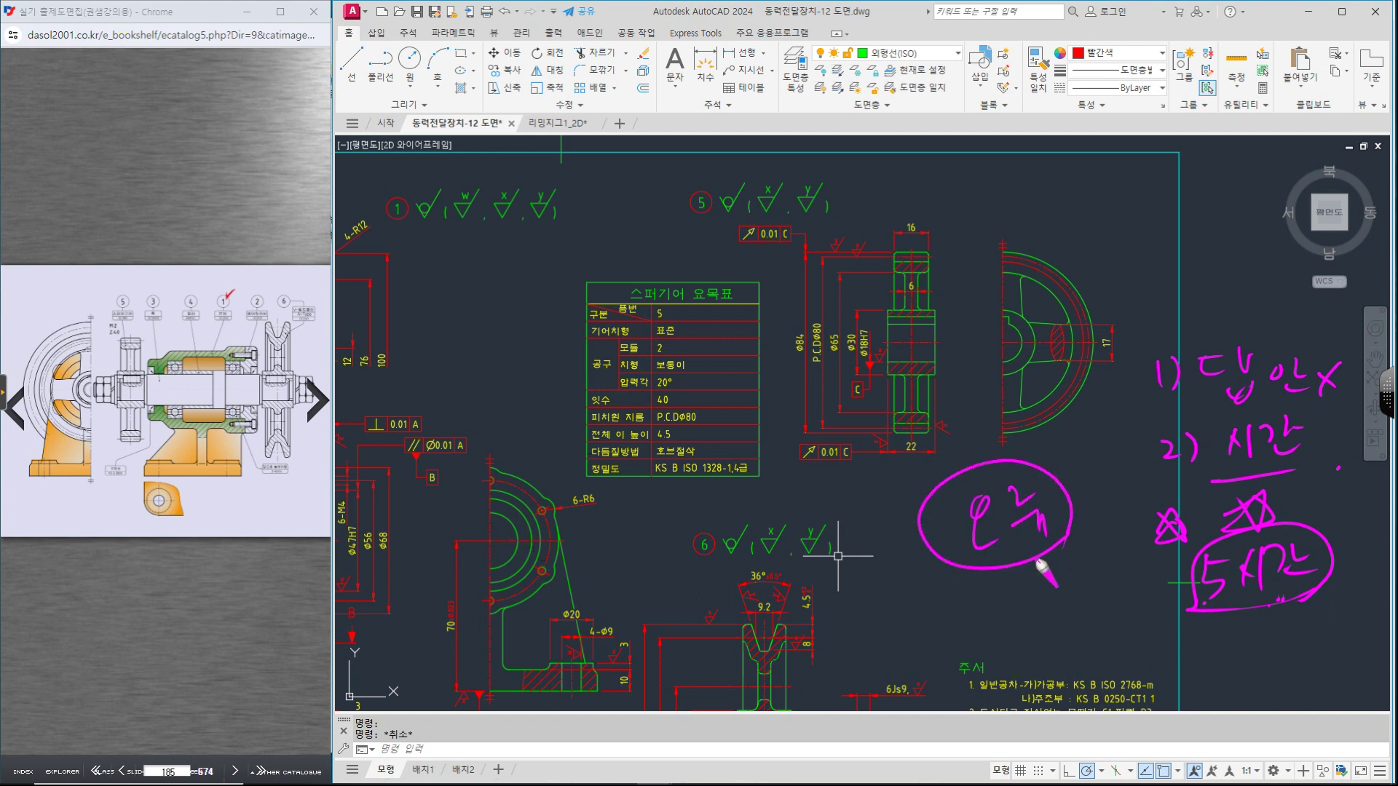
mouse_move(1107, 458)
mouse_down()
mouse_move(1092, 469)
mouse_move(1118, 445)
mouse_up()
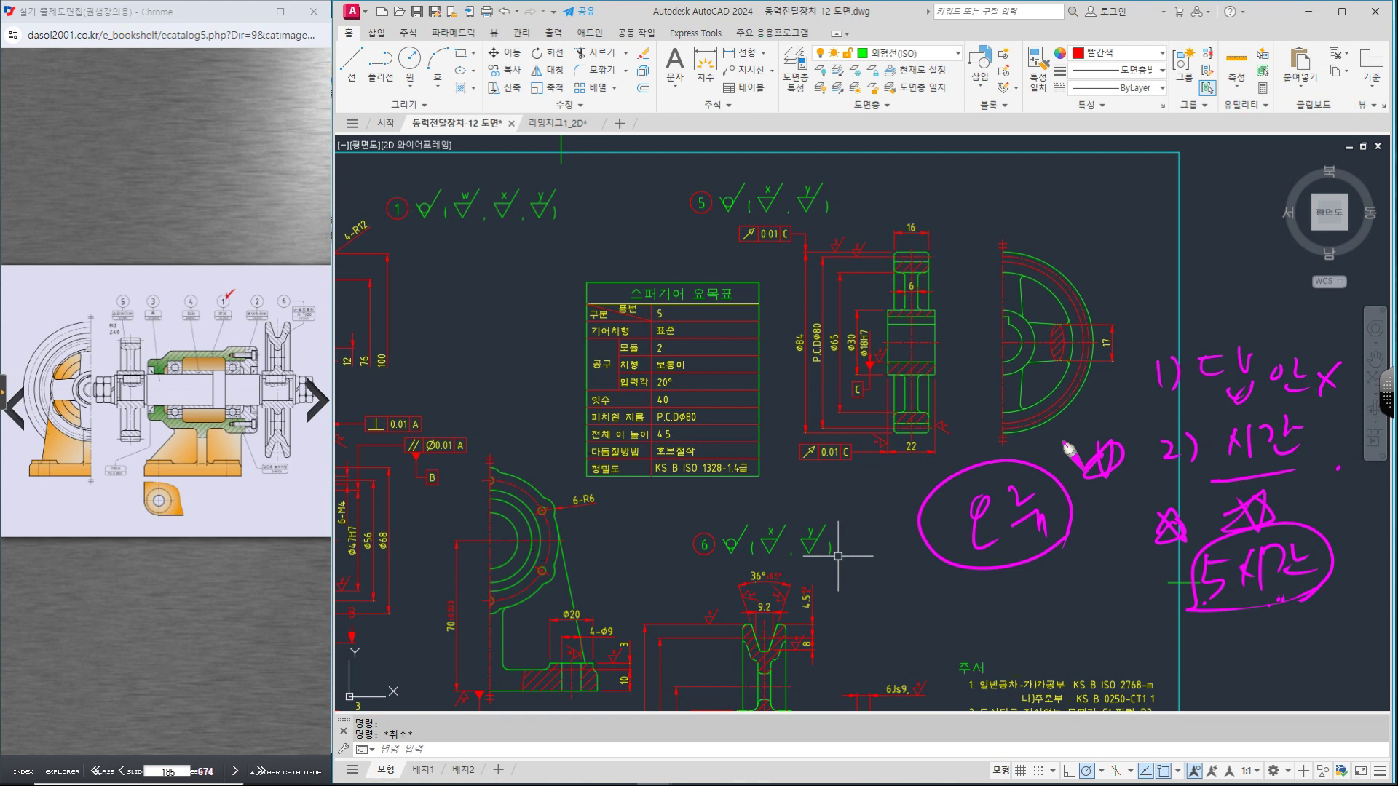
mouse_move(947, 586)
mouse_down()
mouse_move(980, 649)
mouse_move(1077, 577)
mouse_move(952, 671)
mouse_move(994, 605)
mouse_up()
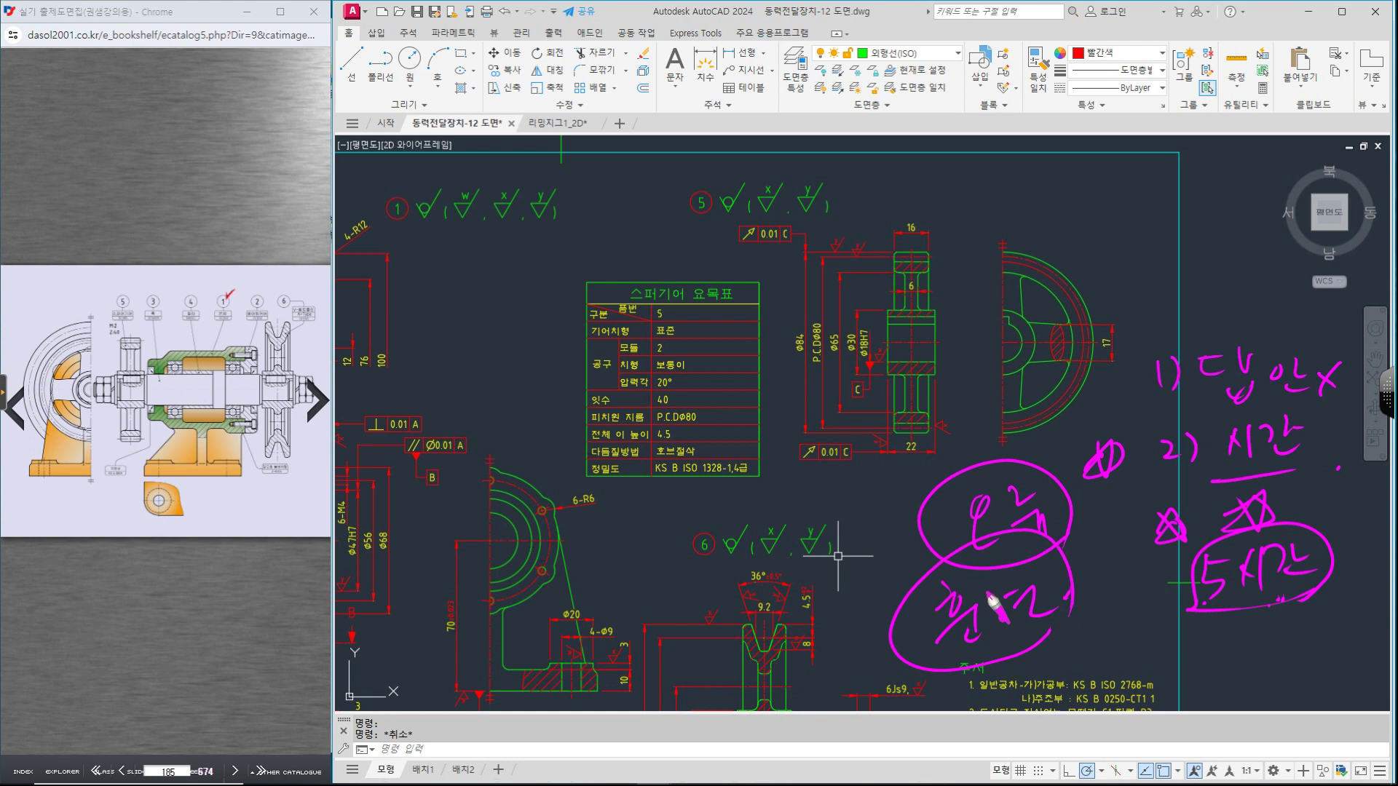
mouse_move(878, 479)
mouse_down()
mouse_move(866, 520)
mouse_move(898, 515)
mouse_up()
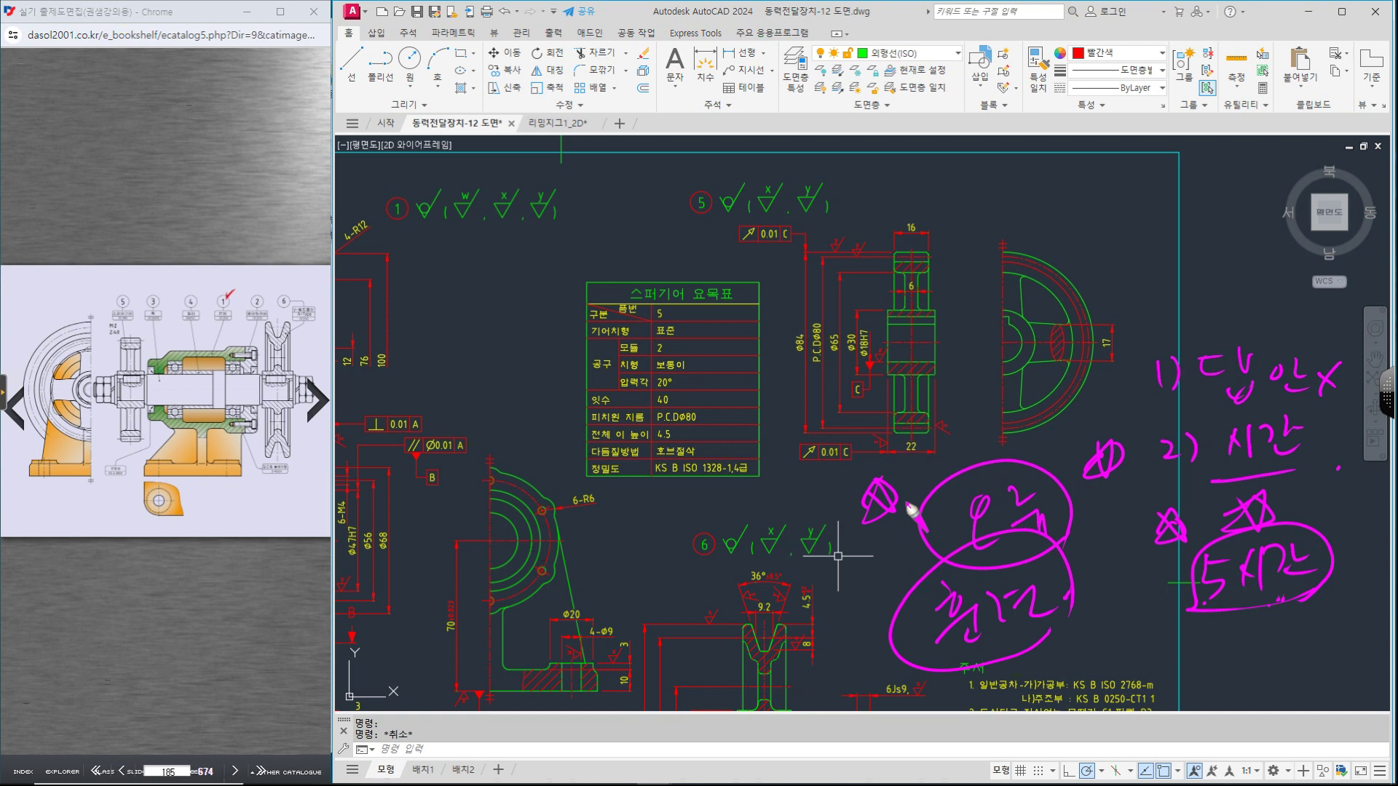
key(Escape)
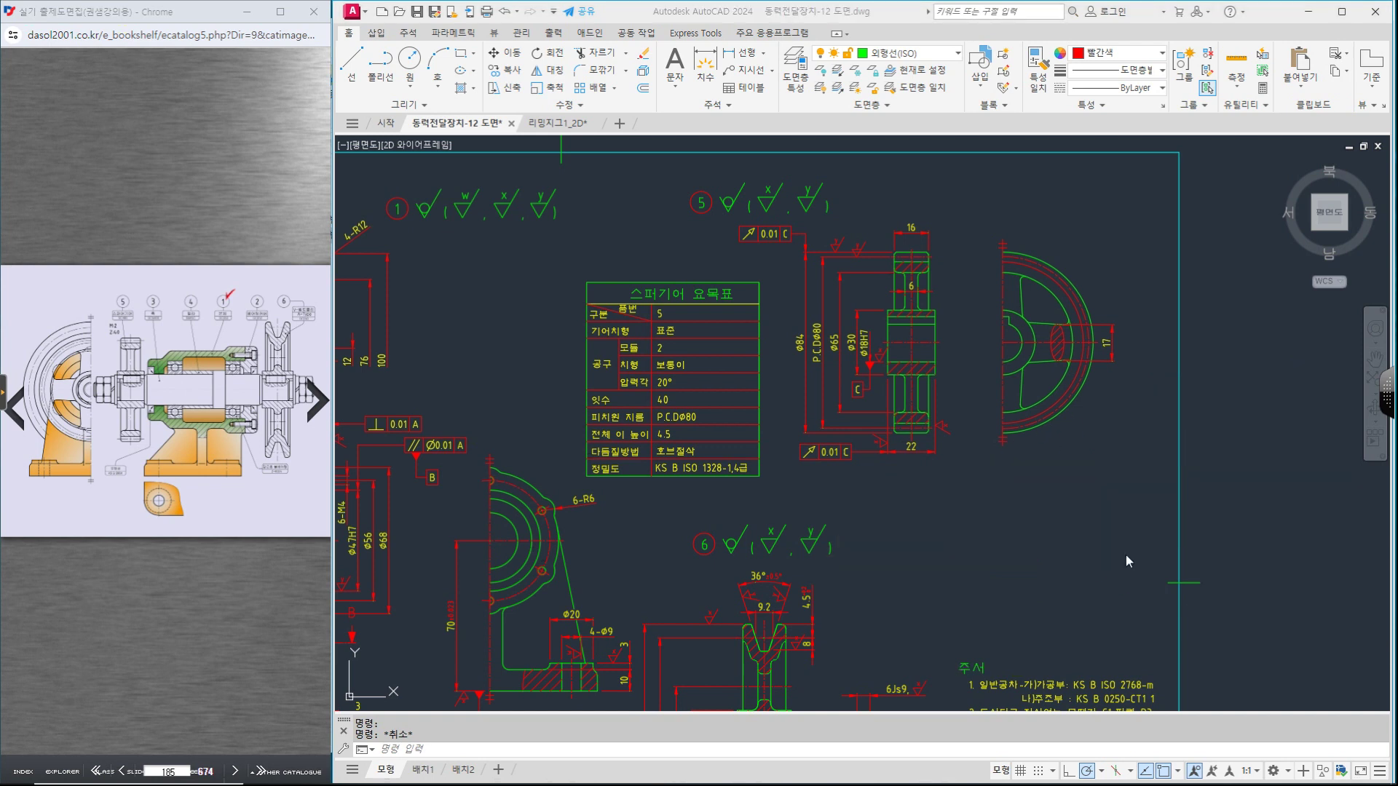
Step: Sketch the keyway's size arrows with "d+t2" at the spur gear's bore, write a circled width note above, and clear the ink
middle_drag(902, 445, 899, 540)
scroll(900, 540, up, 2)
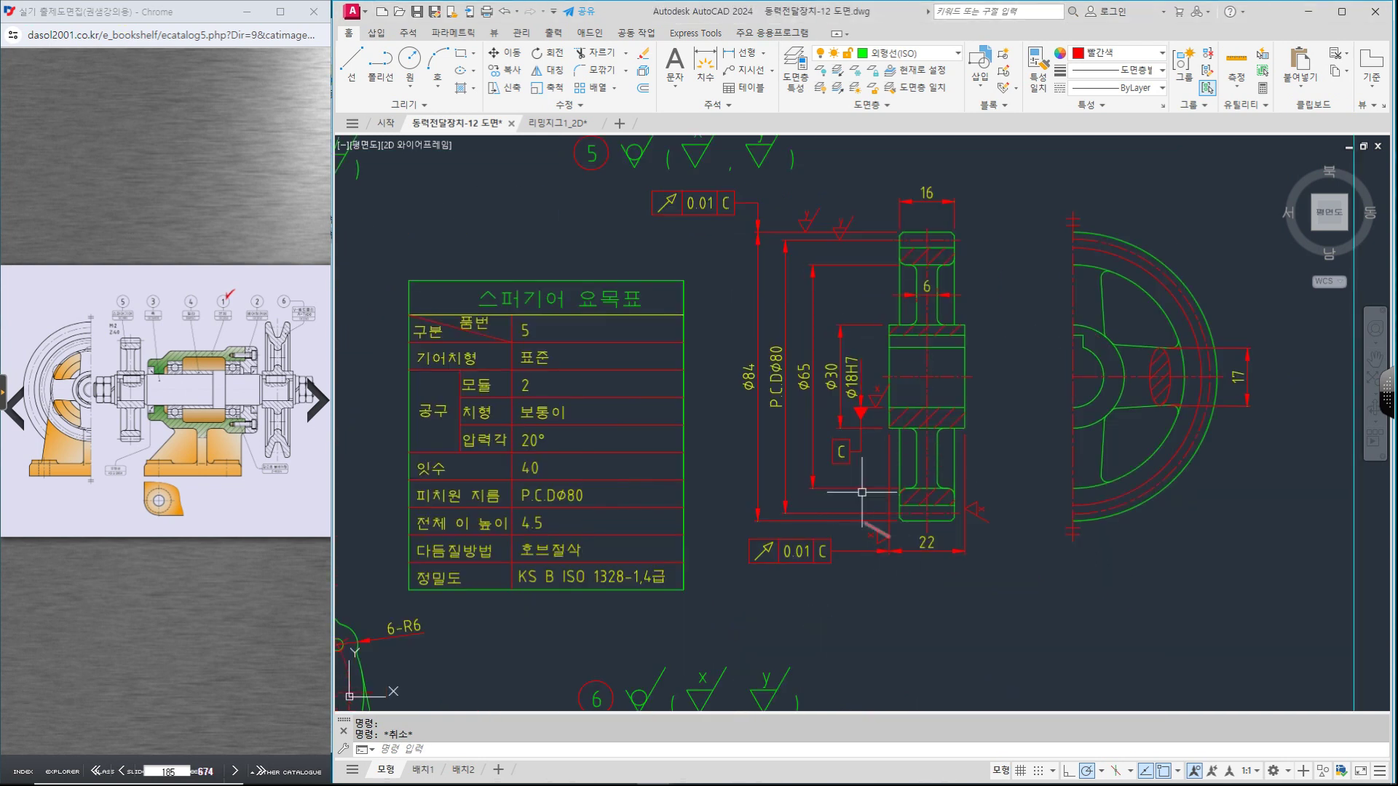
scroll(1168, 607, down, 2)
mouse_move(1212, 603)
middle_down()
mouse_move(1157, 577)
mouse_move(1182, 612)
middle_up()
scroll(1125, 565, up, 2)
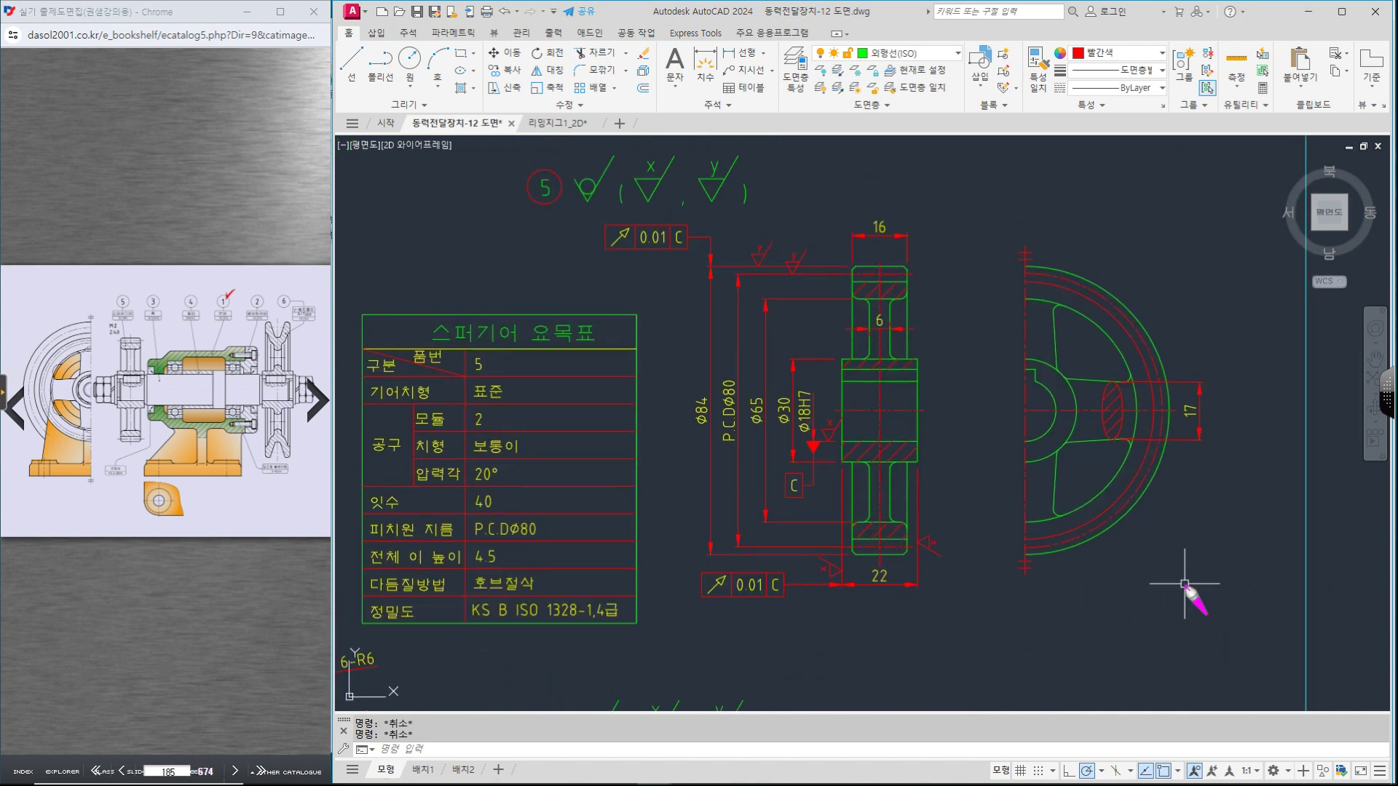
mouse_move(1016, 372)
mouse_down()
mouse_move(992, 440)
mouse_move(976, 380)
mouse_move(958, 481)
mouse_move(1043, 453)
mouse_up()
mouse_move(1069, 319)
mouse_down()
mouse_move(1035, 326)
mouse_move(1004, 280)
mouse_move(988, 306)
mouse_move(1052, 312)
mouse_up()
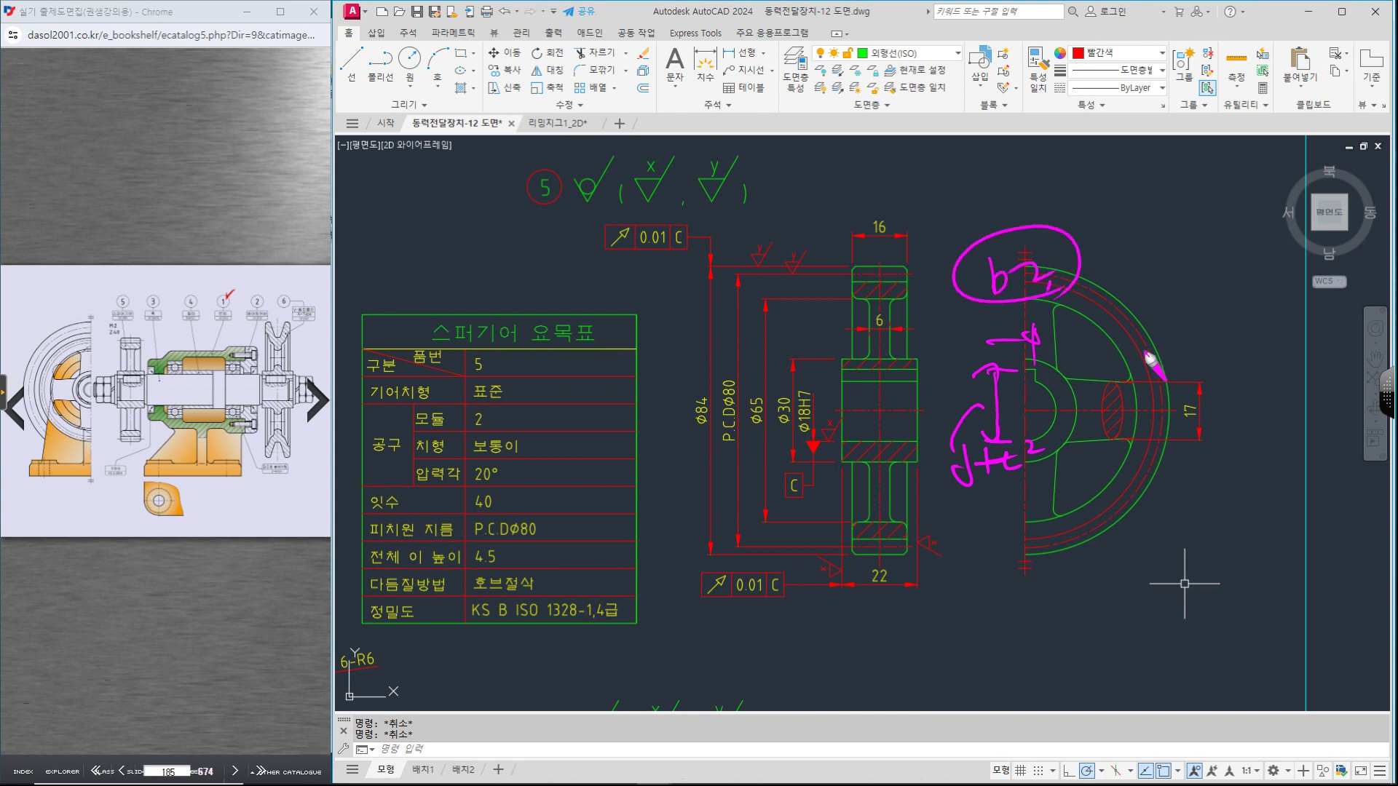
drag(1082, 410, 1085, 424)
key(Escape)
Step: Mark the V-belt pulley's keyway detail and the area beside its Ø18H7 bore dimension in ink
mouse_move(1111, 641)
middle_down()
mouse_move(1039, 393)
mouse_move(983, 422)
mouse_move(1065, 314)
middle_up()
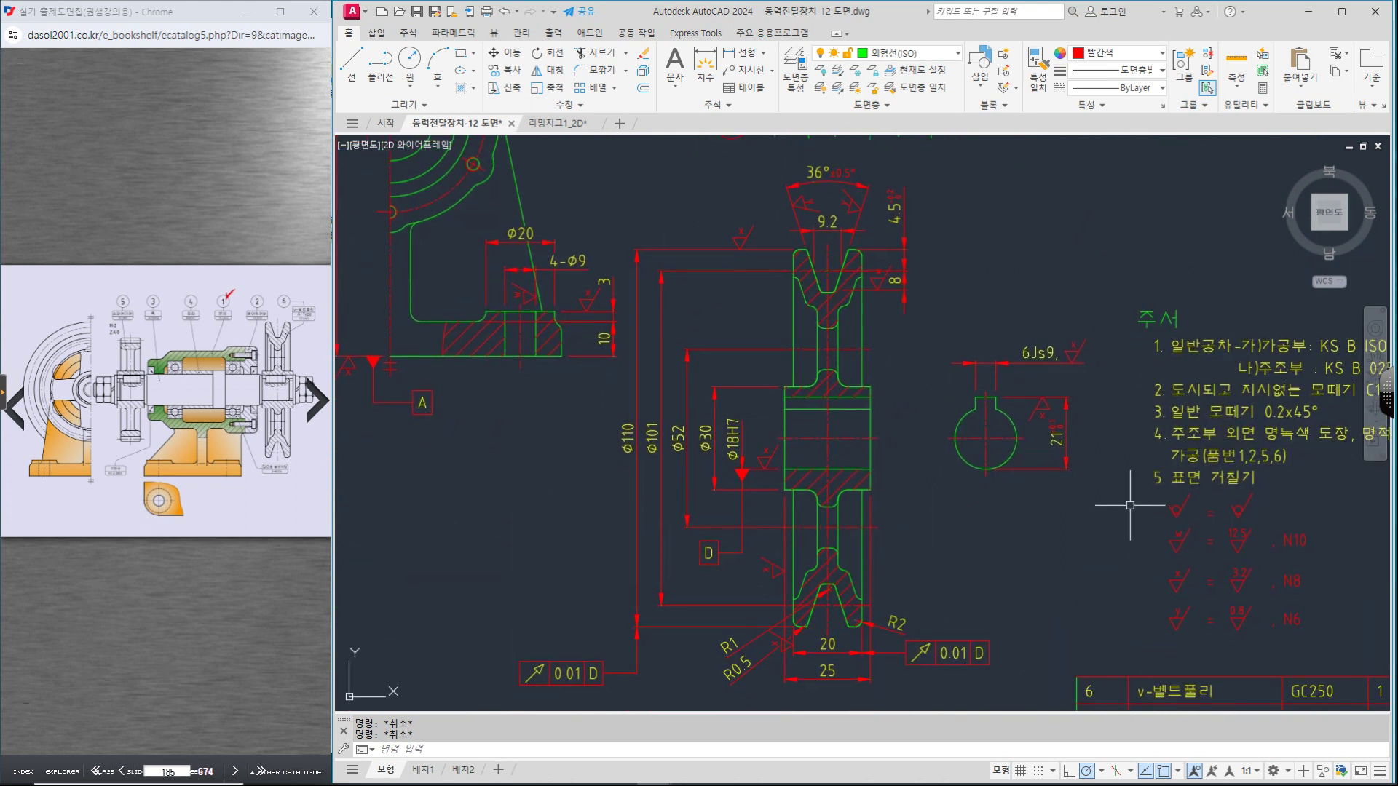
drag(1047, 518, 1090, 442)
drag(757, 477, 774, 509)
scroll(849, 498, down, 2)
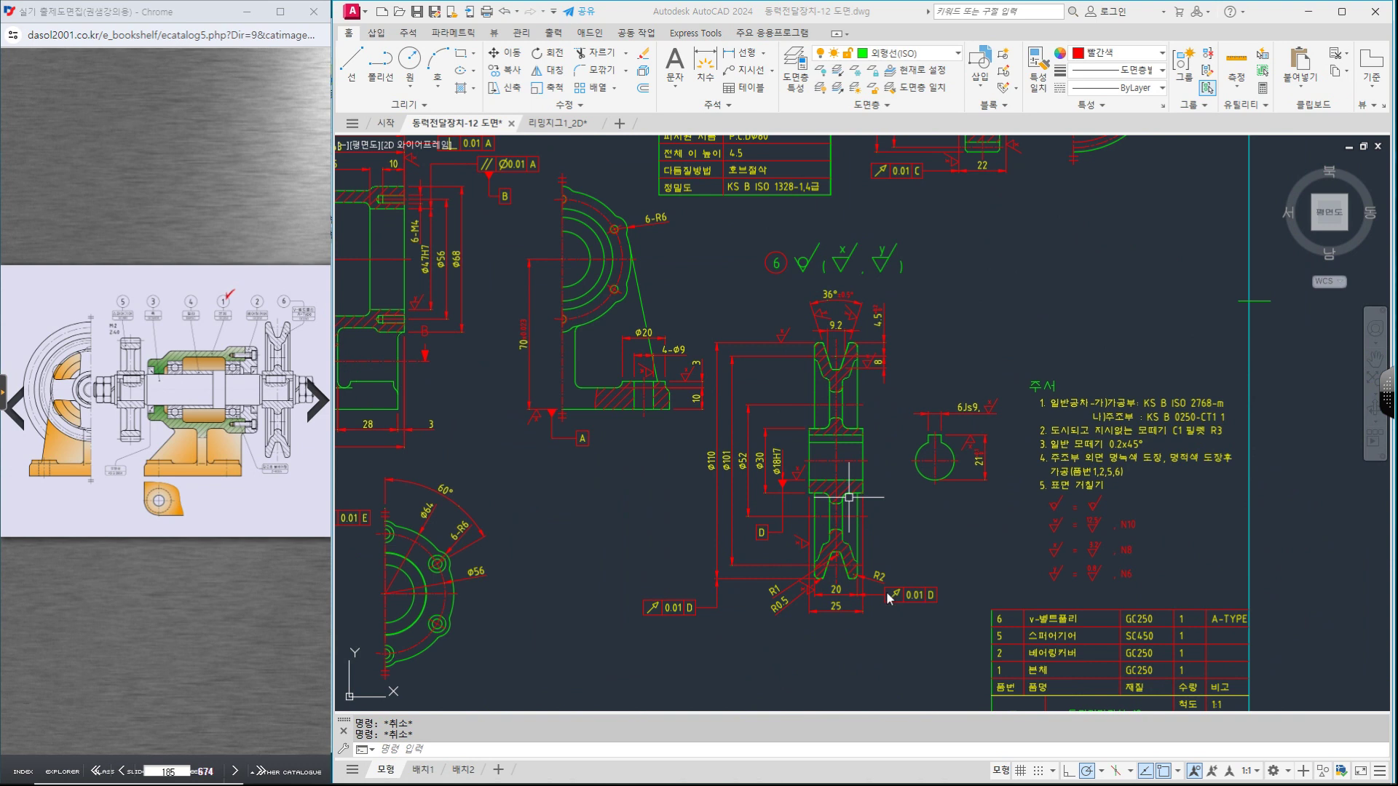
Step: Circle the bearing cover's Ø47g6 dimension, point at the cover in the reference assembly and clear the ink
middle_drag(517, 488, 852, 456)
scroll(607, 582, up, 2)
middle_drag(703, 531, 791, 420)
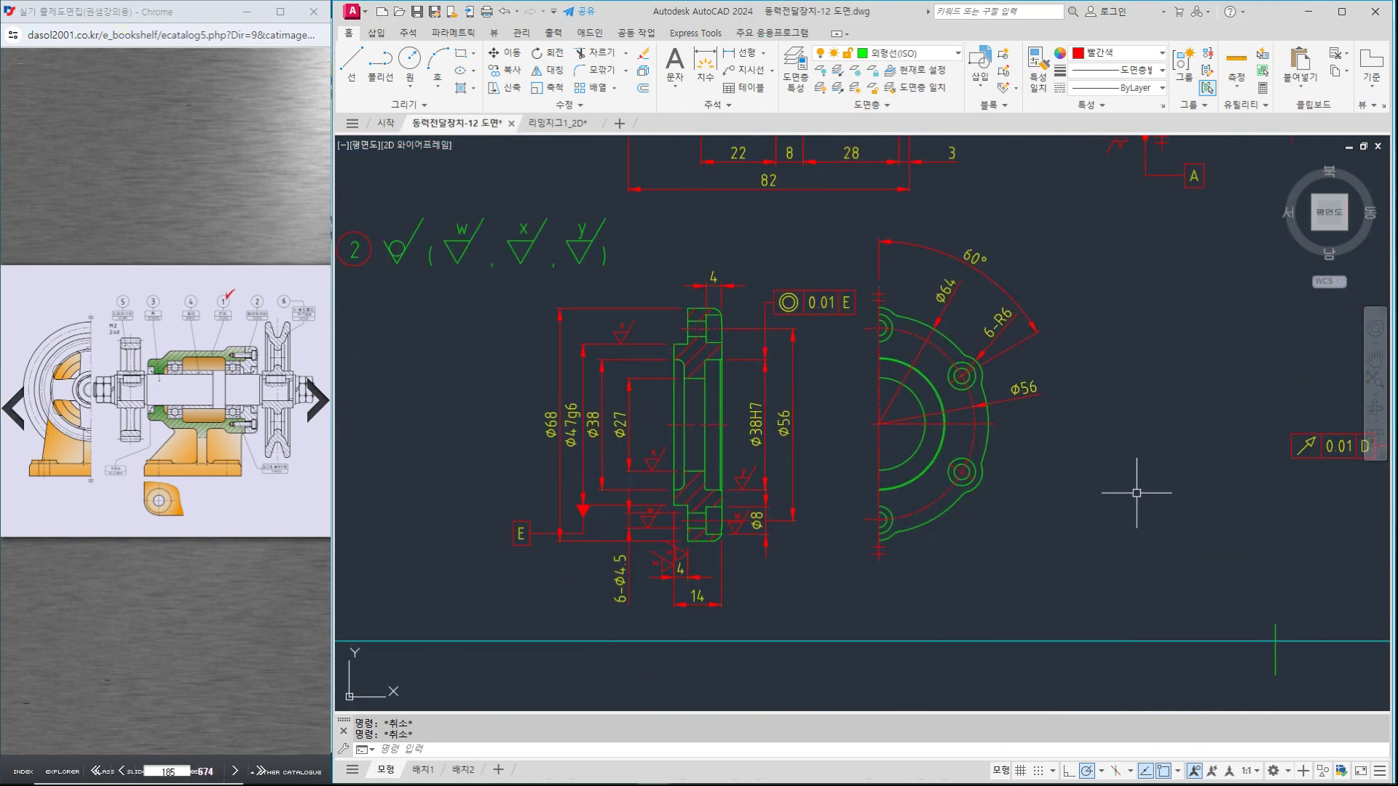
drag(583, 453, 587, 455)
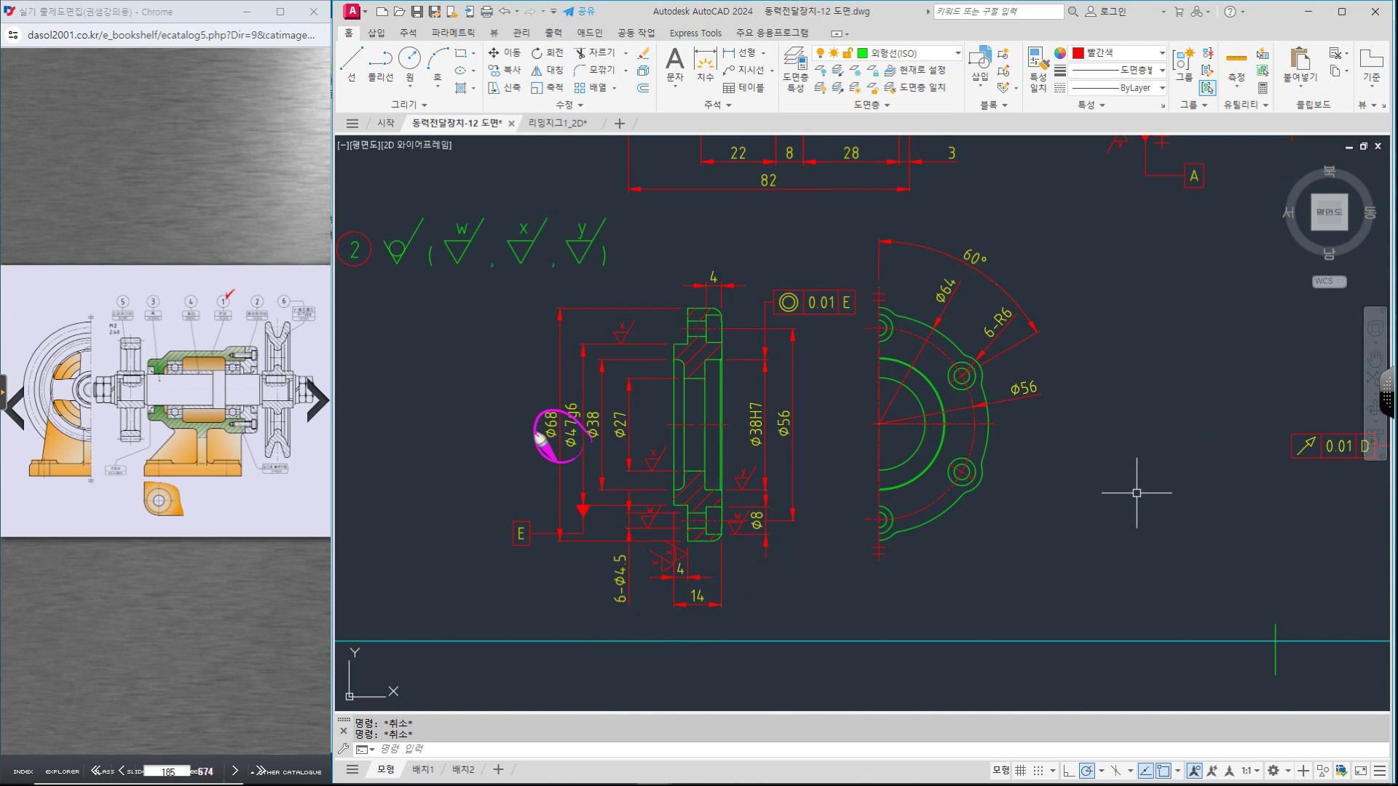
drag(252, 335, 255, 342)
key(Escape)
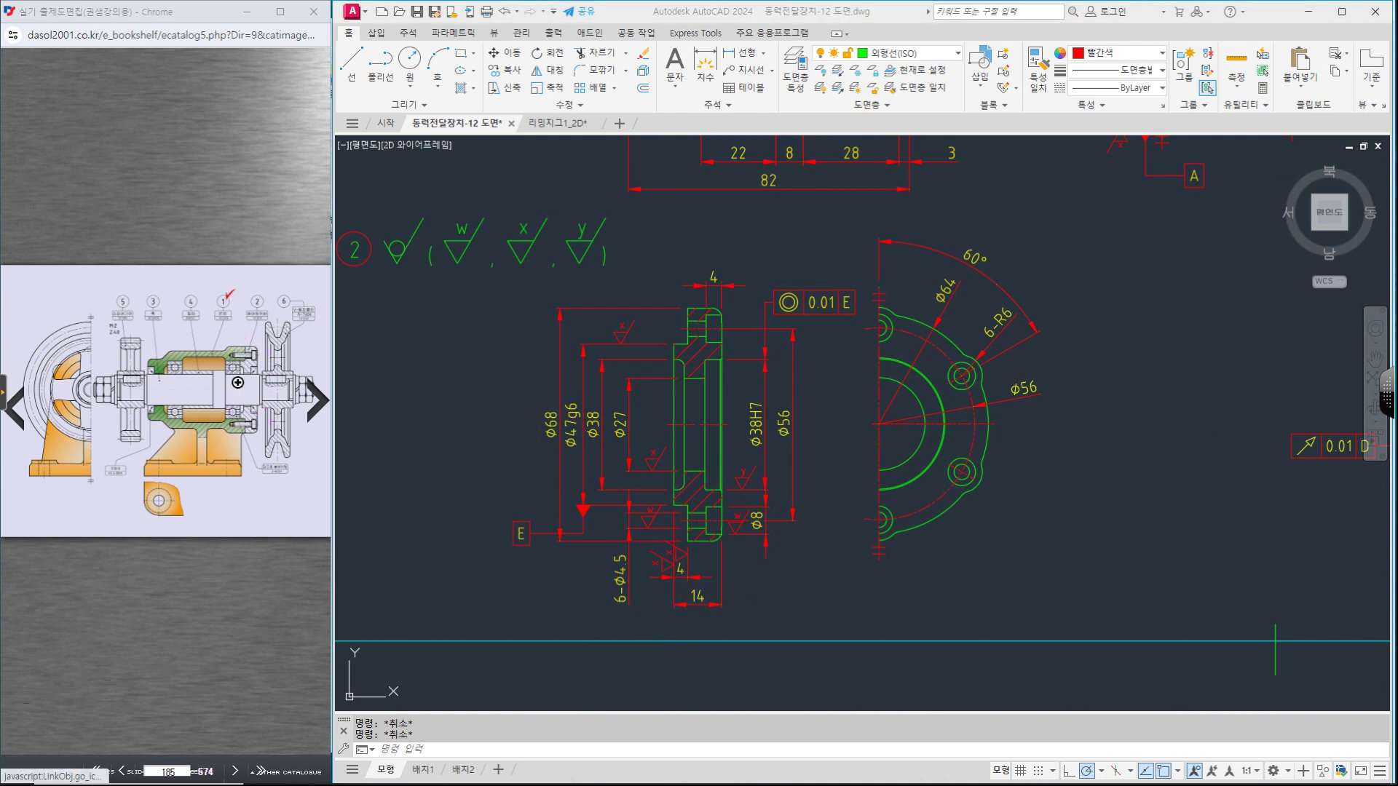
Step: Advance the reference catalogue to page 186, circle the bearing cover there, and circle the part drawing's Ø47g6 and Ø38H7 dimensions
scroll(244, 361, down, 1)
drag(271, 437, 271, 348)
drag(582, 441, 562, 453)
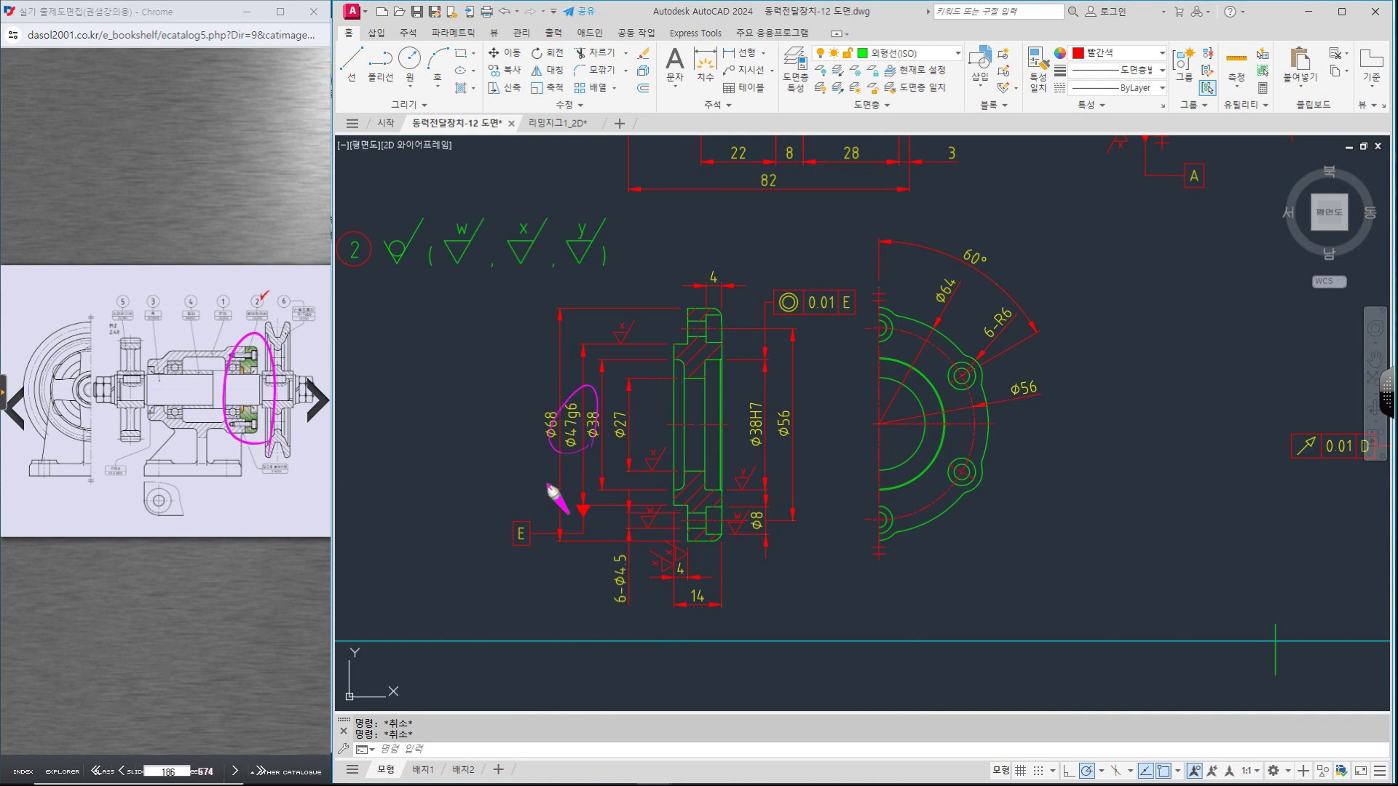
drag(772, 427, 779, 424)
Step: Handwrite a circled "H8" beside the Ø38H7 dimension and a circled explanatory note over the bearing cover's front view
mouse_move(835, 358)
mouse_down()
mouse_move(833, 376)
mouse_move(846, 364)
mouse_up()
mouse_move(849, 351)
mouse_down()
mouse_move(849, 374)
mouse_move(873, 350)
mouse_up()
mouse_move(848, 336)
mouse_down()
mouse_move(861, 393)
mouse_move(897, 368)
mouse_up()
drag(1001, 288, 1031, 324)
mouse_move(1056, 268)
mouse_down()
mouse_move(1050, 281)
mouse_move(1067, 288)
mouse_up()
drag(1086, 273, 1108, 293)
mouse_move(1130, 259)
mouse_down()
mouse_move(1136, 278)
mouse_move(1153, 263)
mouse_up()
drag(1163, 252, 1213, 286)
mouse_move(1048, 367)
mouse_down()
mouse_move(1252, 287)
mouse_move(1198, 340)
mouse_up()
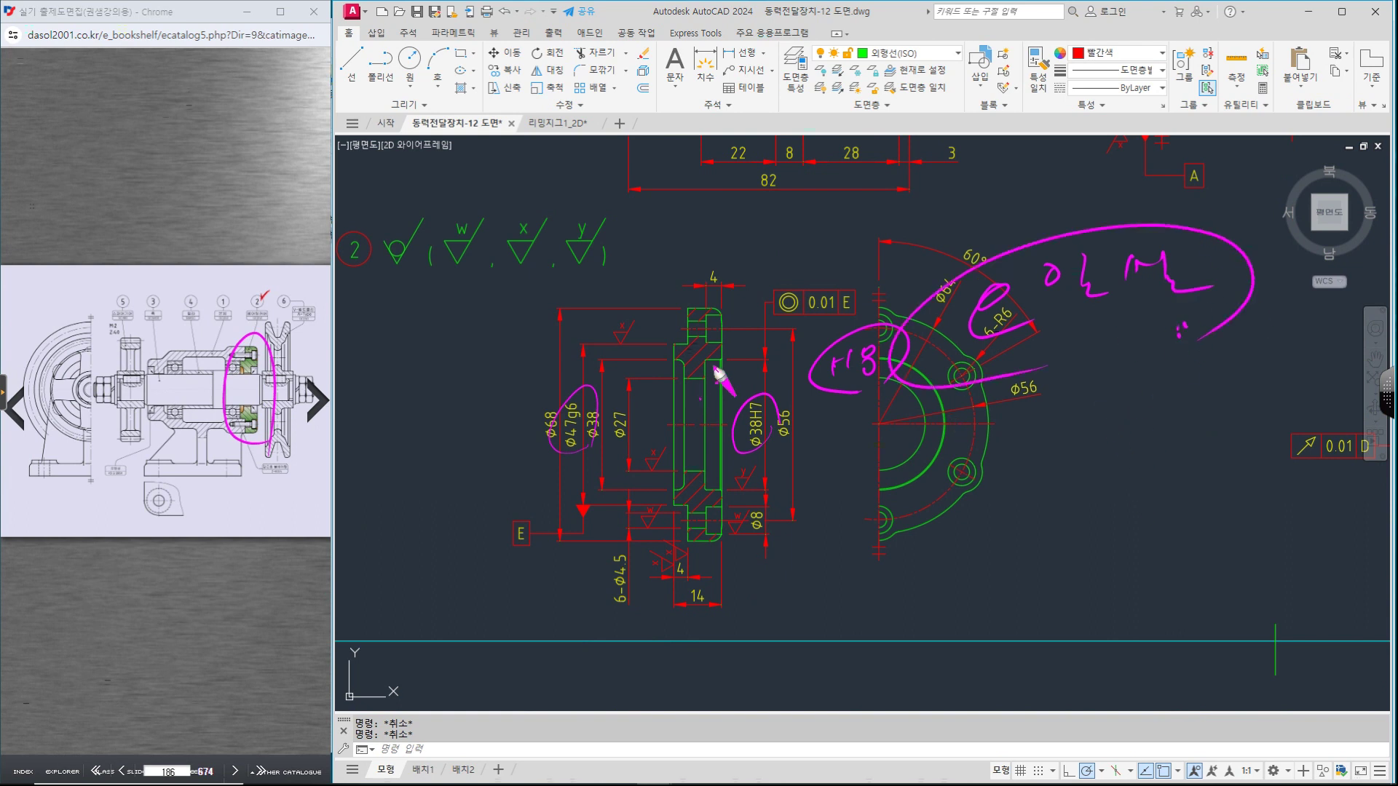
Step: Handwrite a circled "h8" beside the bearing cover's front view and clear all the ink
drag(1031, 421, 1051, 453)
drag(1092, 393, 1093, 439)
drag(1041, 371, 1121, 408)
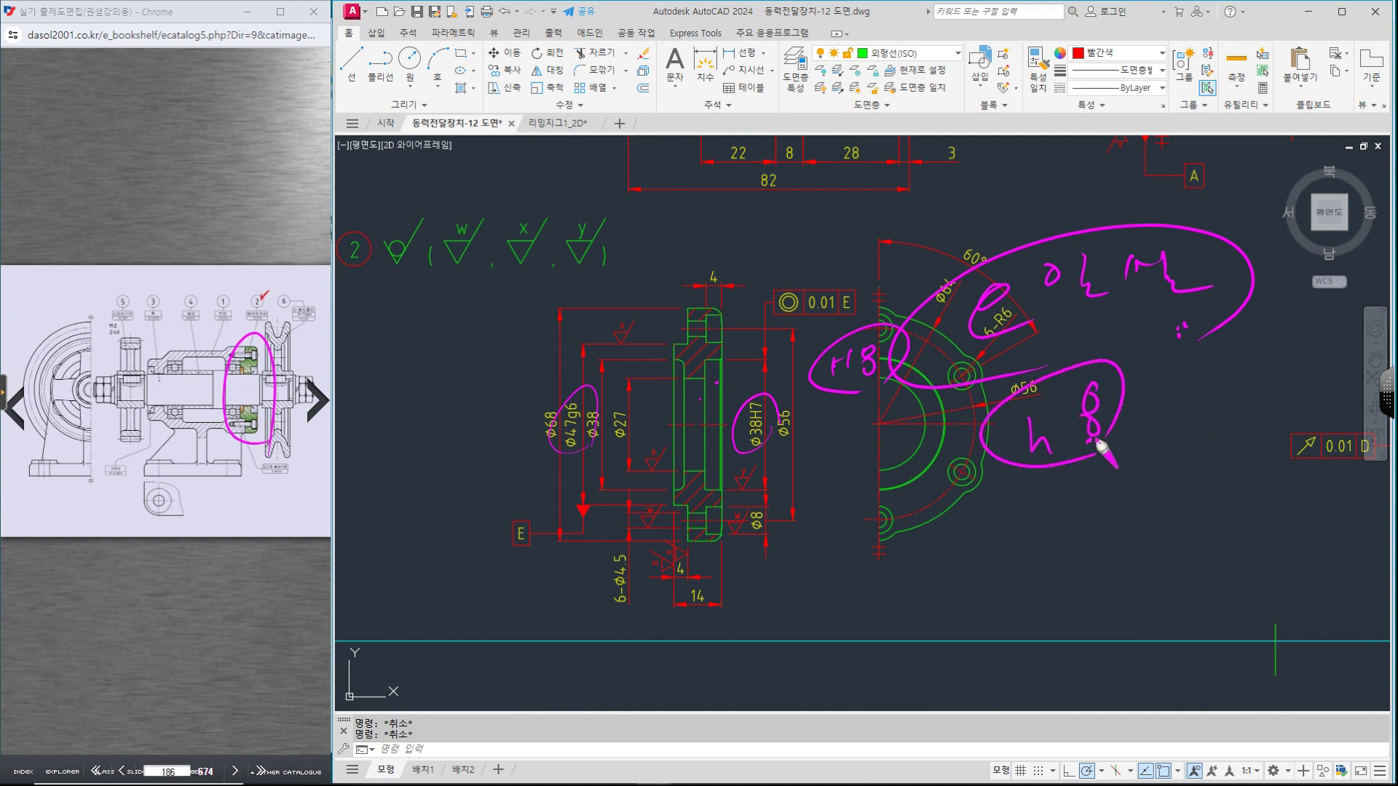
key(Escape)
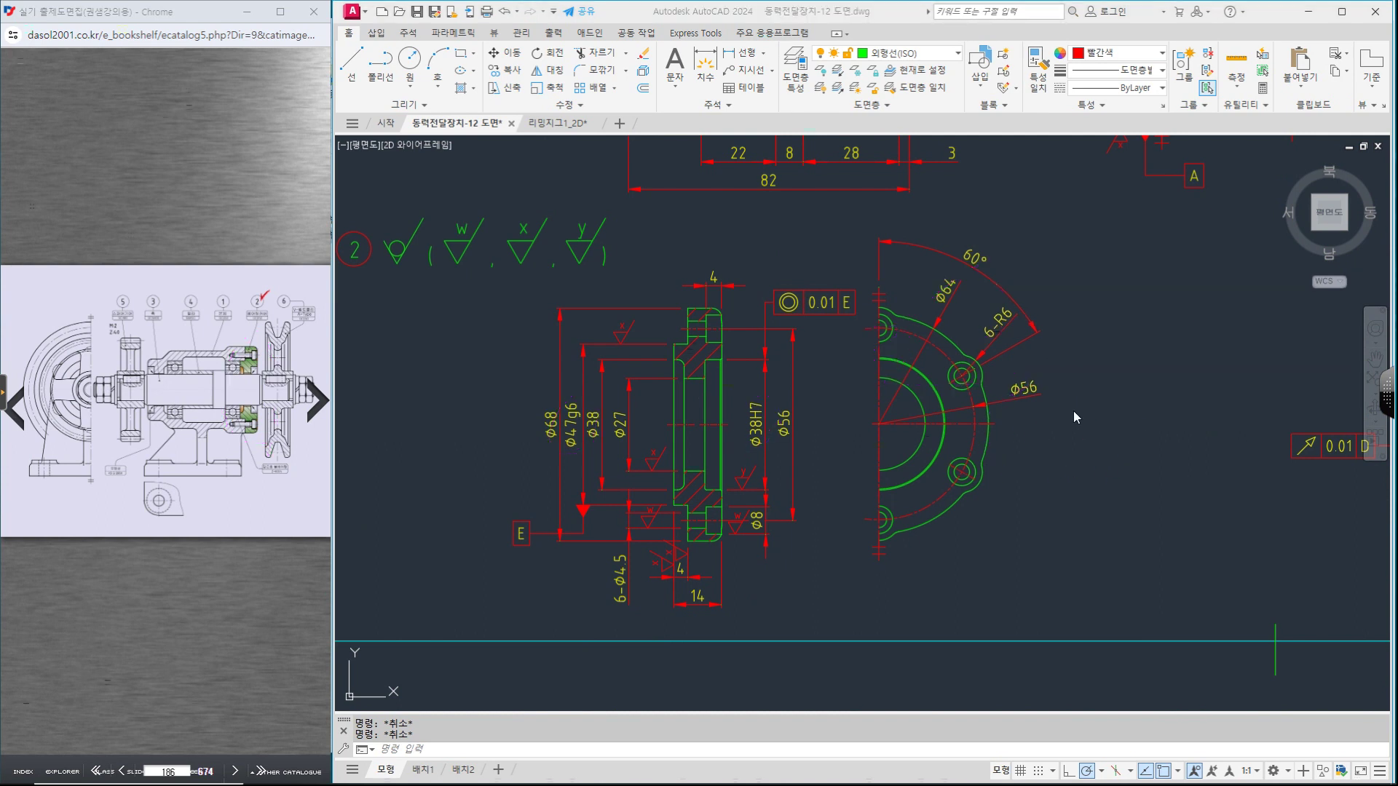
Step: Inspect the Ø64 dimension and the centre of the bearing cover's front view up close
click(1147, 439)
click(891, 404)
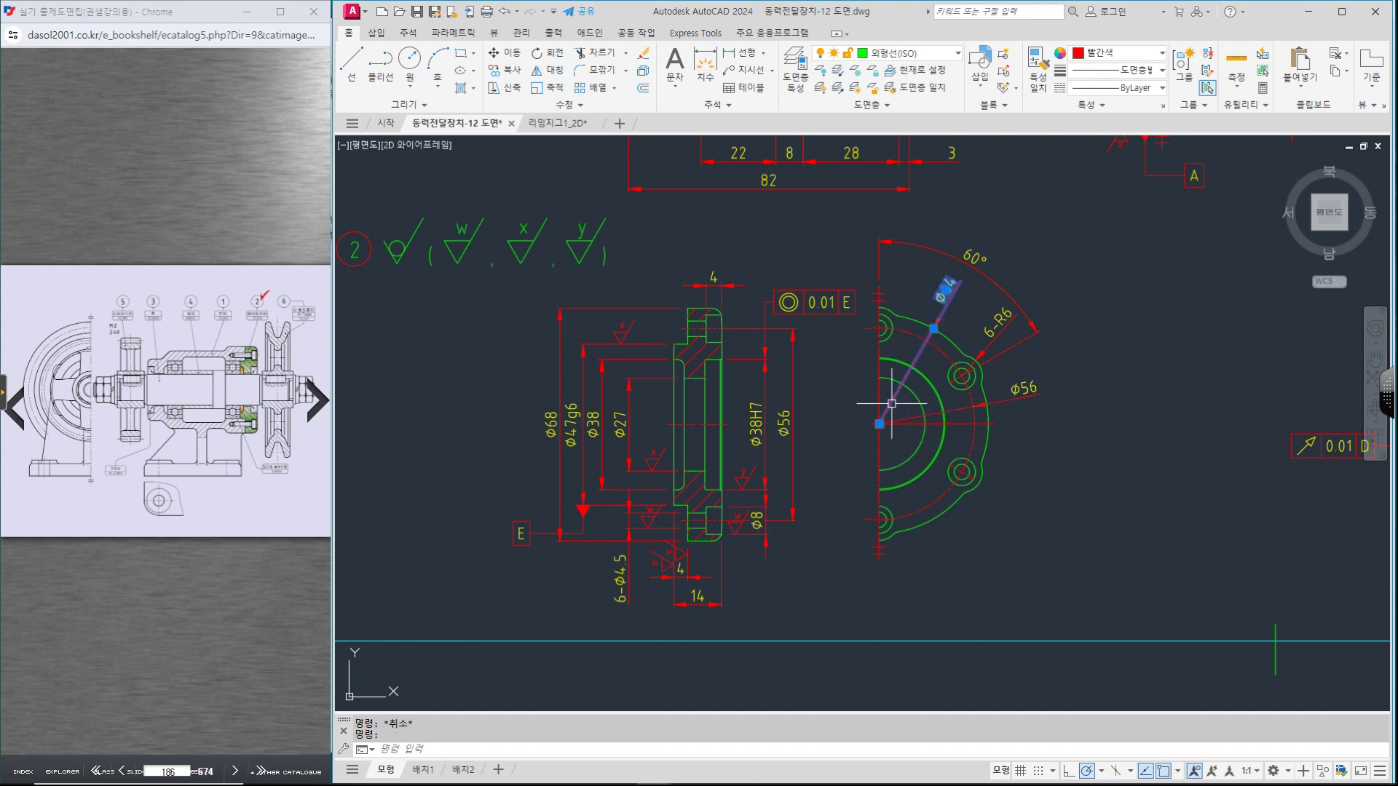
scroll(891, 404, up, 4)
key(Escape)
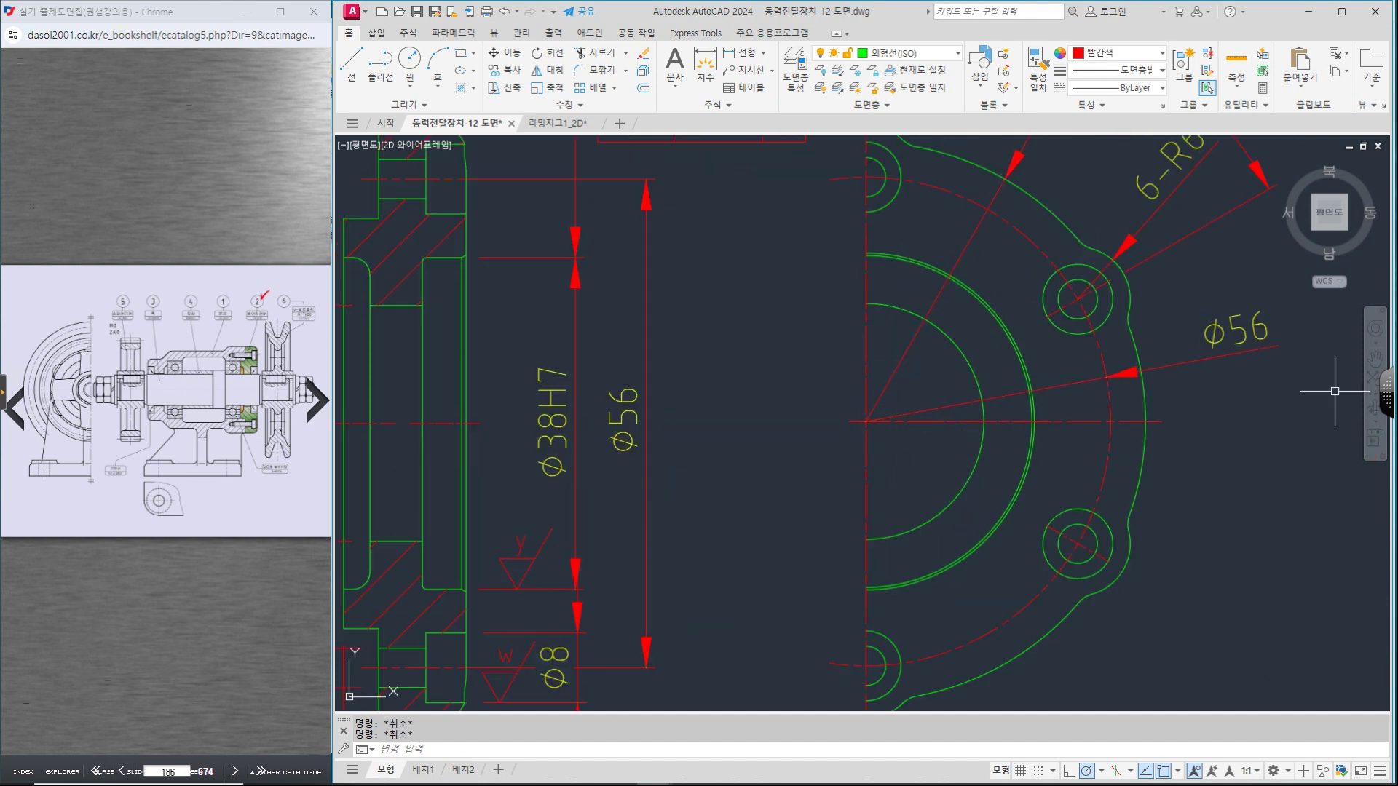
scroll(815, 357, down, 2)
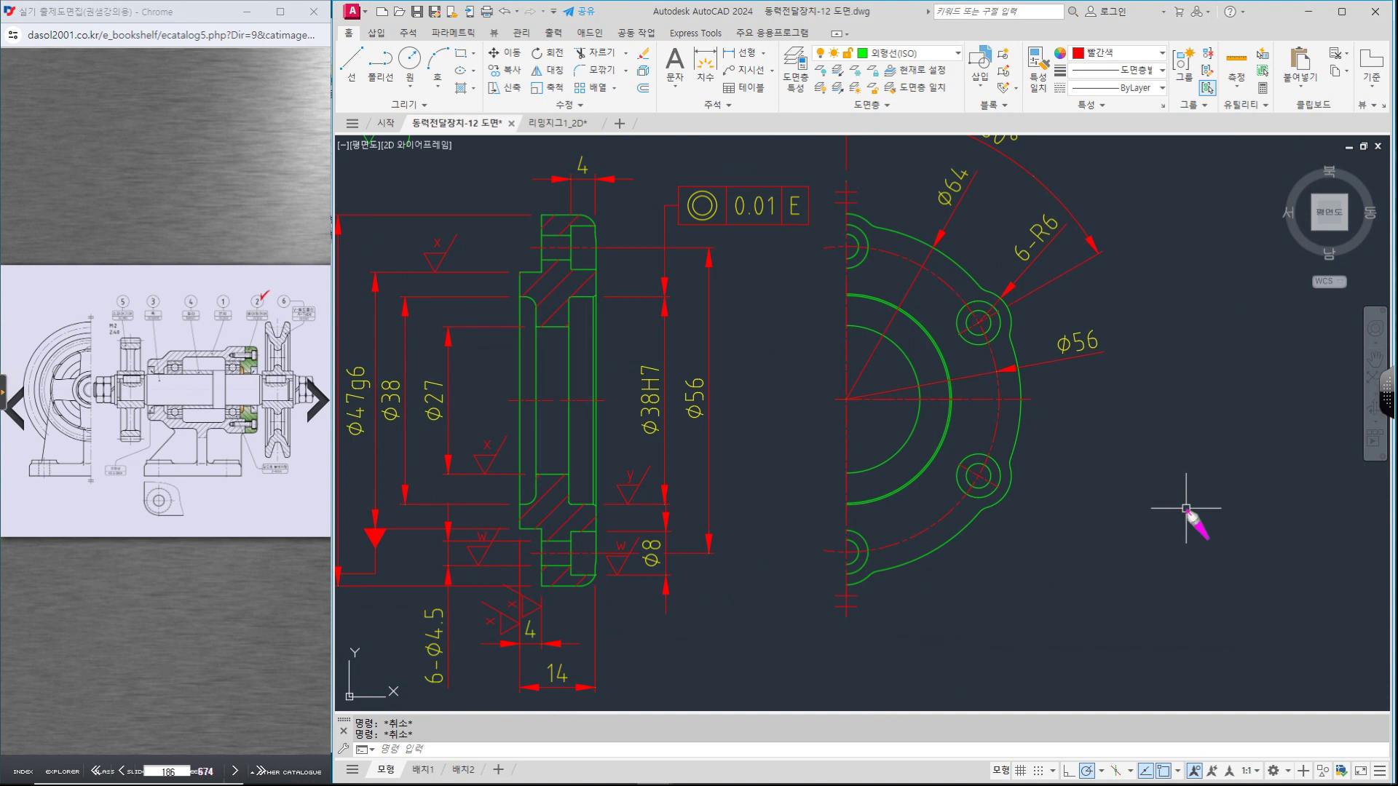
Step: Circle the centre of the bearing cover's front view, sketch a half-view width dimension below it and clear the ink
mouse_move(863, 396)
mouse_down()
mouse_move(836, 400)
mouse_move(874, 406)
mouse_move(830, 412)
mouse_up()
drag(1021, 383, 1027, 641)
mouse_move(695, 648)
mouse_down()
mouse_move(1019, 644)
mouse_move(1005, 643)
mouse_up()
mouse_move(814, 627)
mouse_down()
mouse_move(808, 659)
mouse_move(817, 618)
mouse_up()
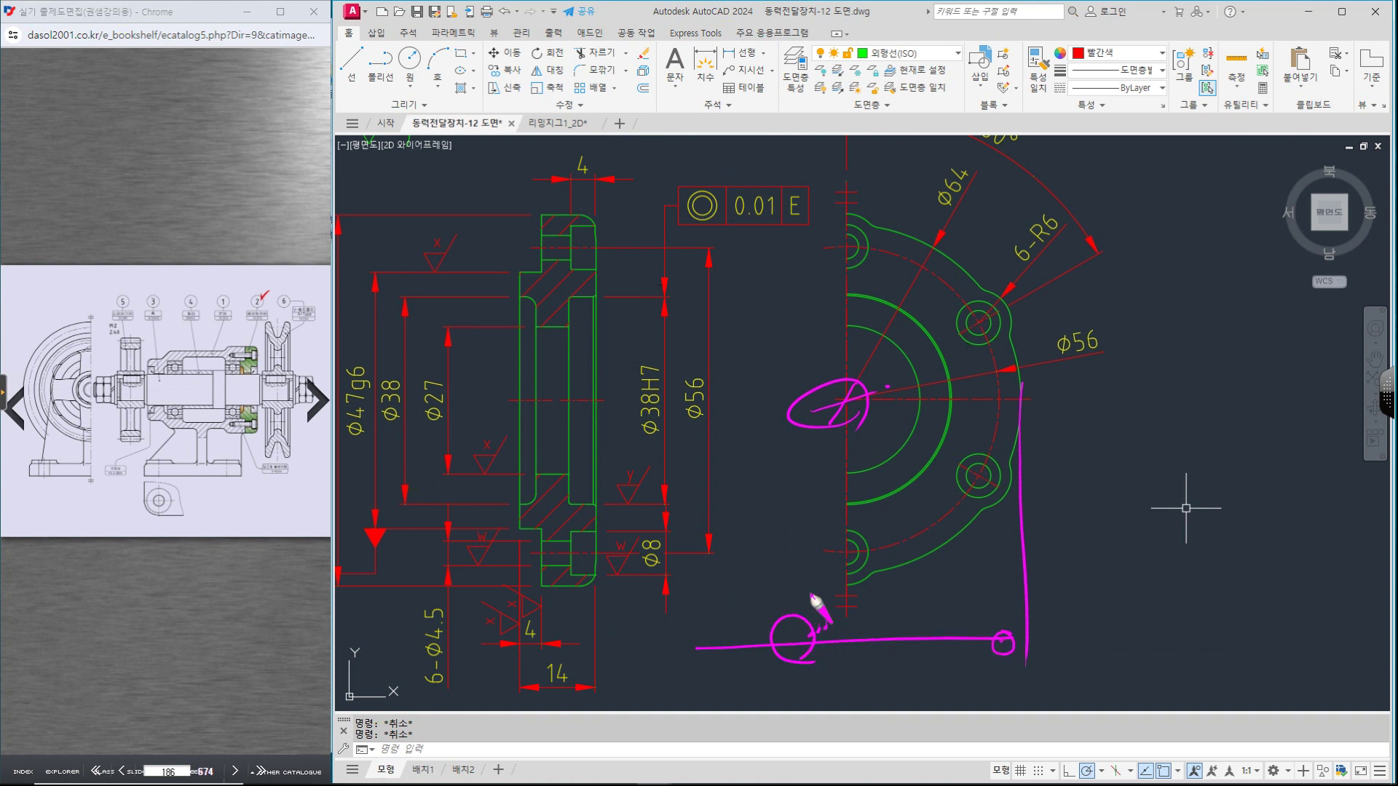
key(Escape)
Step: Examine the general notes, surface roughness list and parts list of the 동력전달장치-12 drawing, finishing with the whole sheet in view
scroll(911, 362, down, 5)
scroll(774, 387, up, 5)
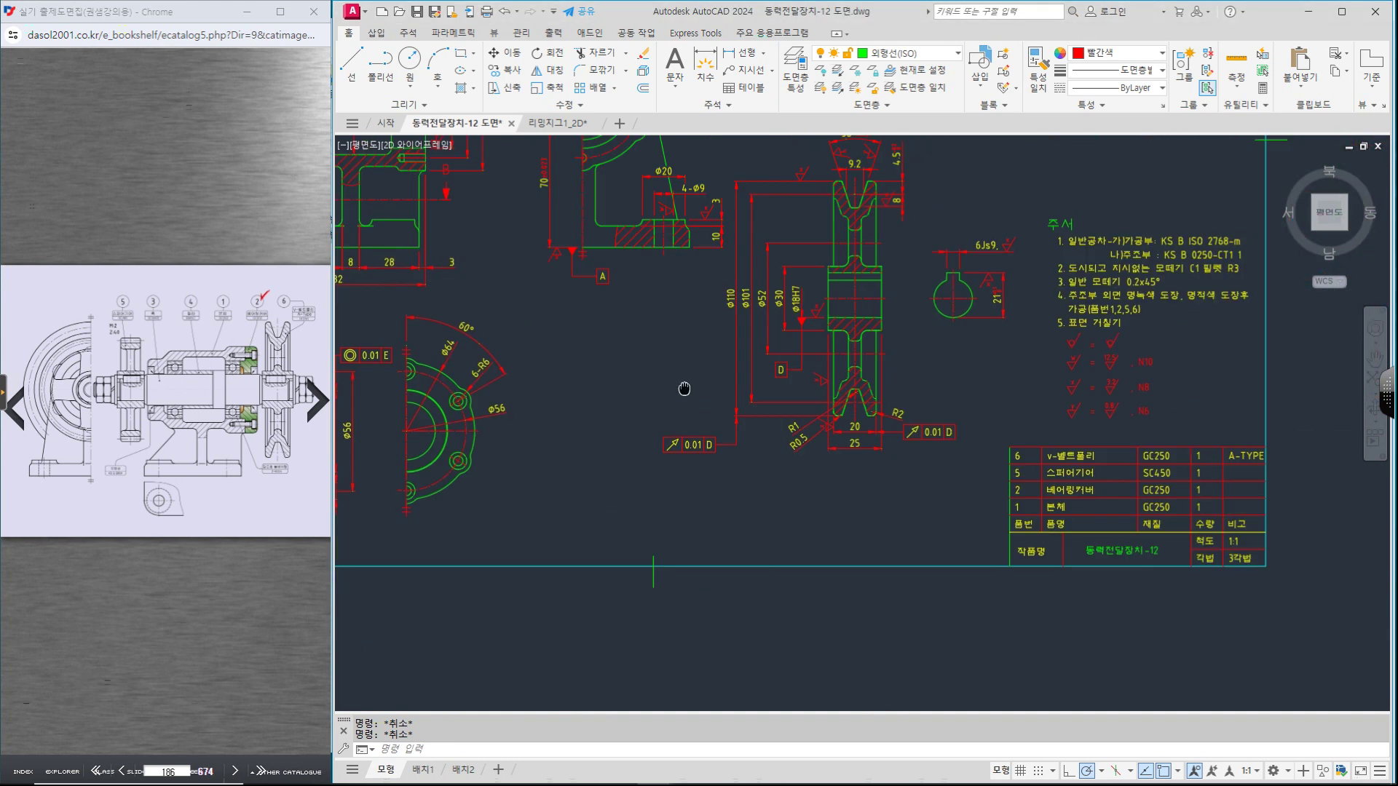
scroll(1145, 396, up, 2)
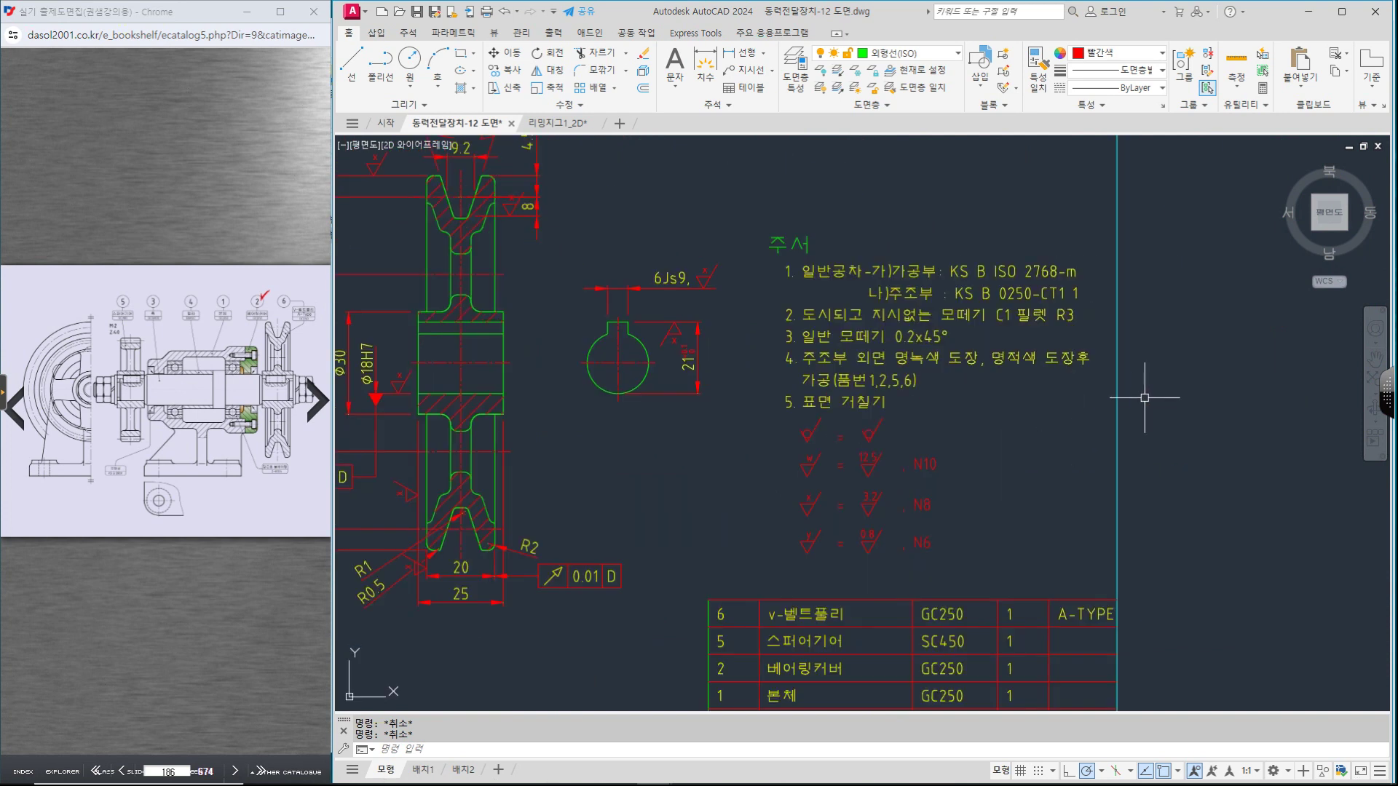
middle_drag(1144, 403, 1158, 312)
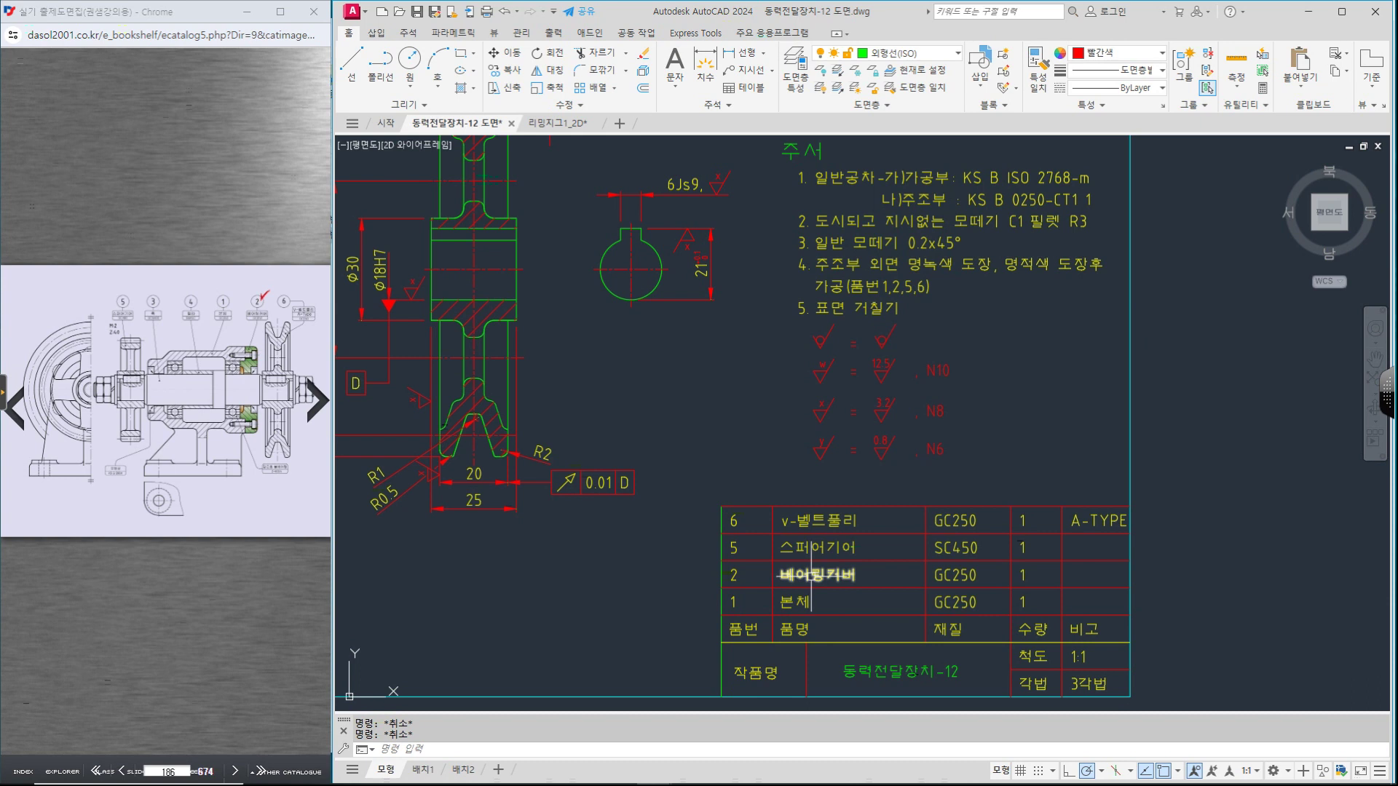
scroll(997, 515, down, 2)
middle_drag(649, 498, 1129, 509)
scroll(973, 517, down, 2)
middle_drag(974, 516, 974, 512)
middle_click(974, 511)
middle_click(974, 511)
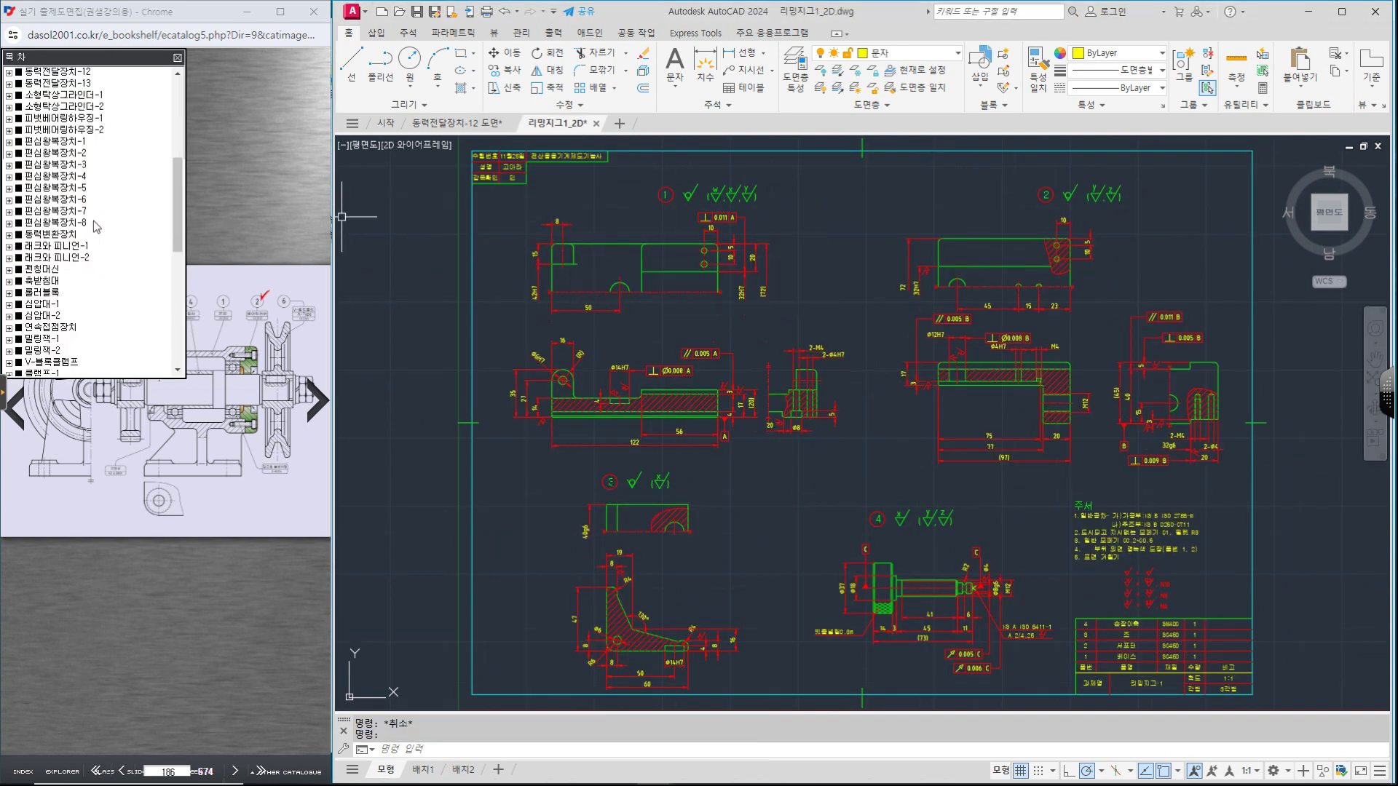
Step: Check the candidate information block of the 리밍지그1_2D drawing and fit the whole sheet in view again
scroll(539, 175, up, 5)
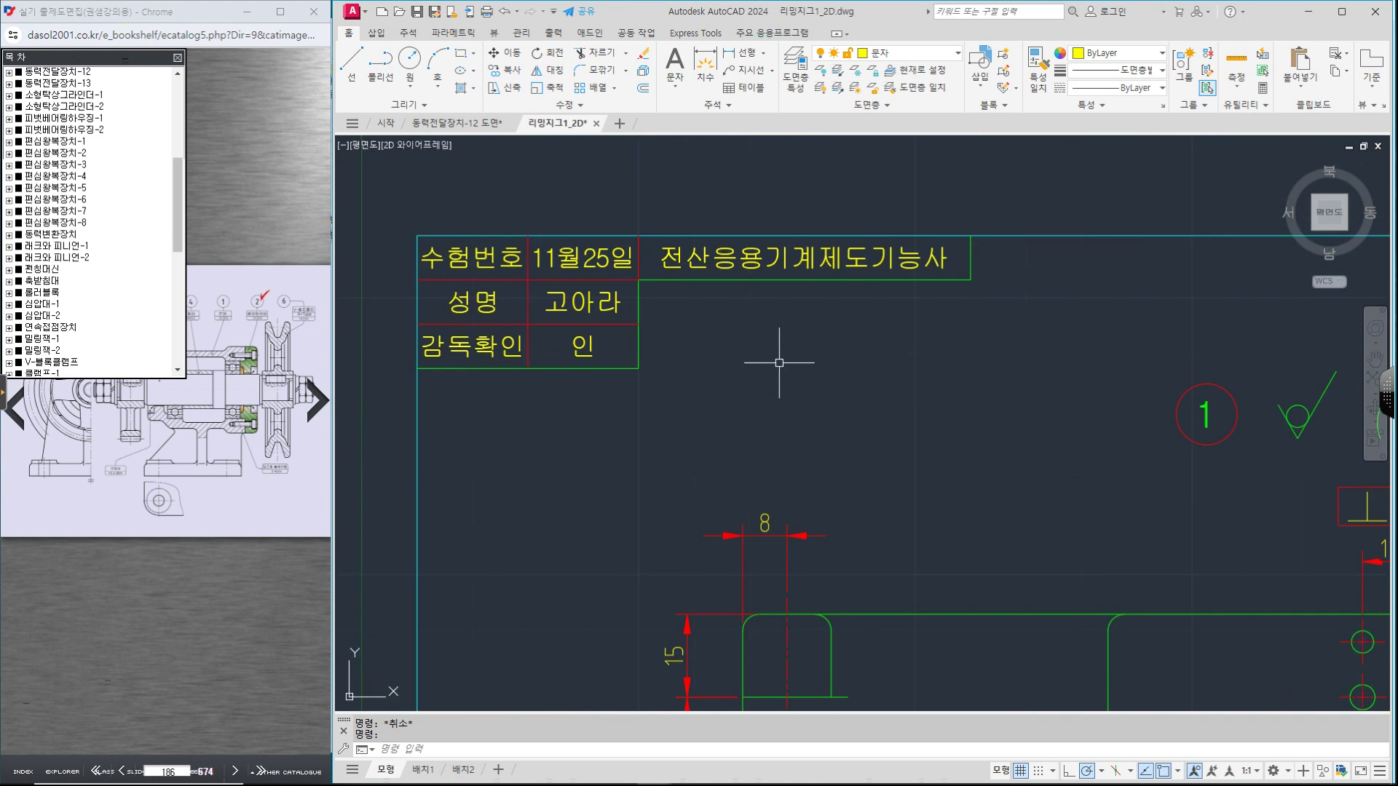
middle_click(755, 341)
middle_click(754, 341)
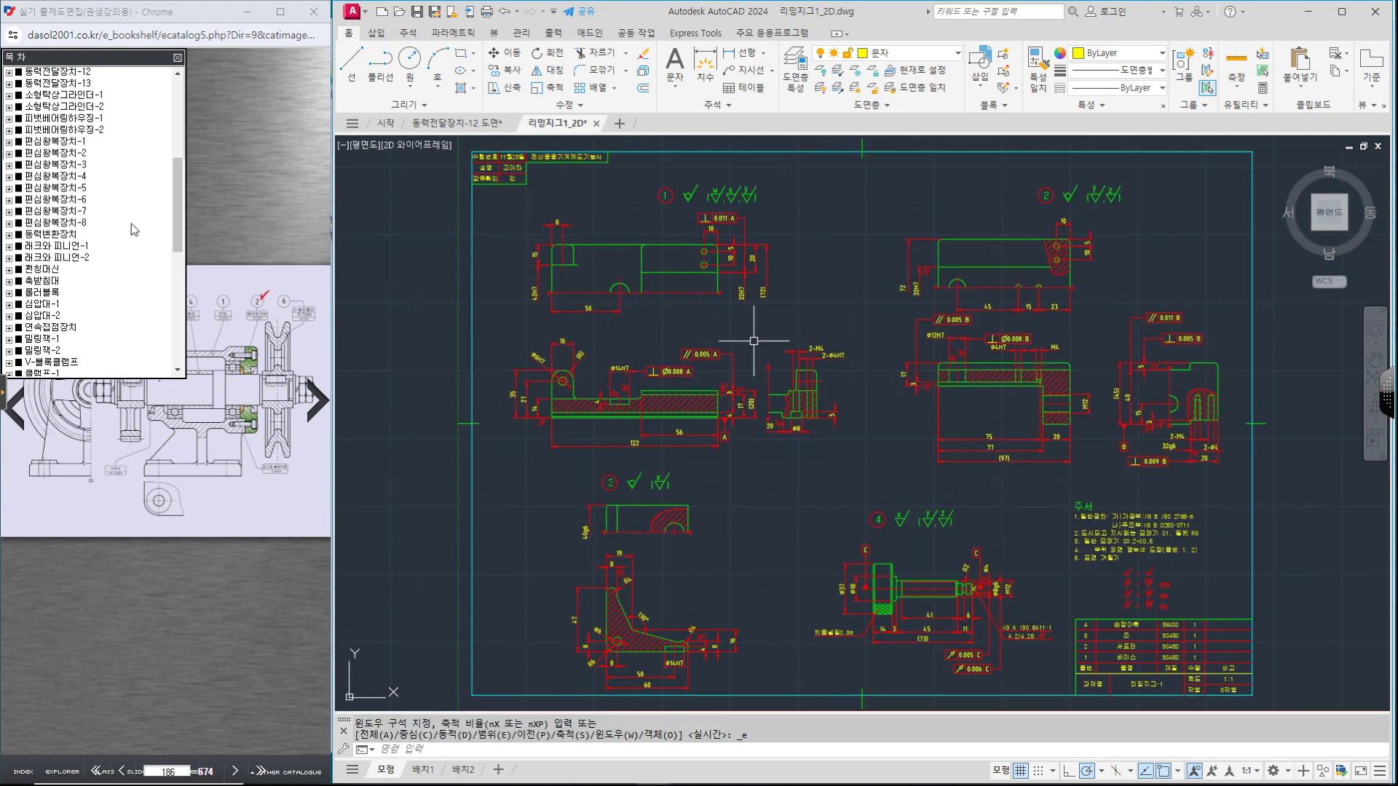
Step: Open the 리밍지그-1 assembly drawing from the reference catalogue's contents list and close the list
scroll(106, 300, down, 10)
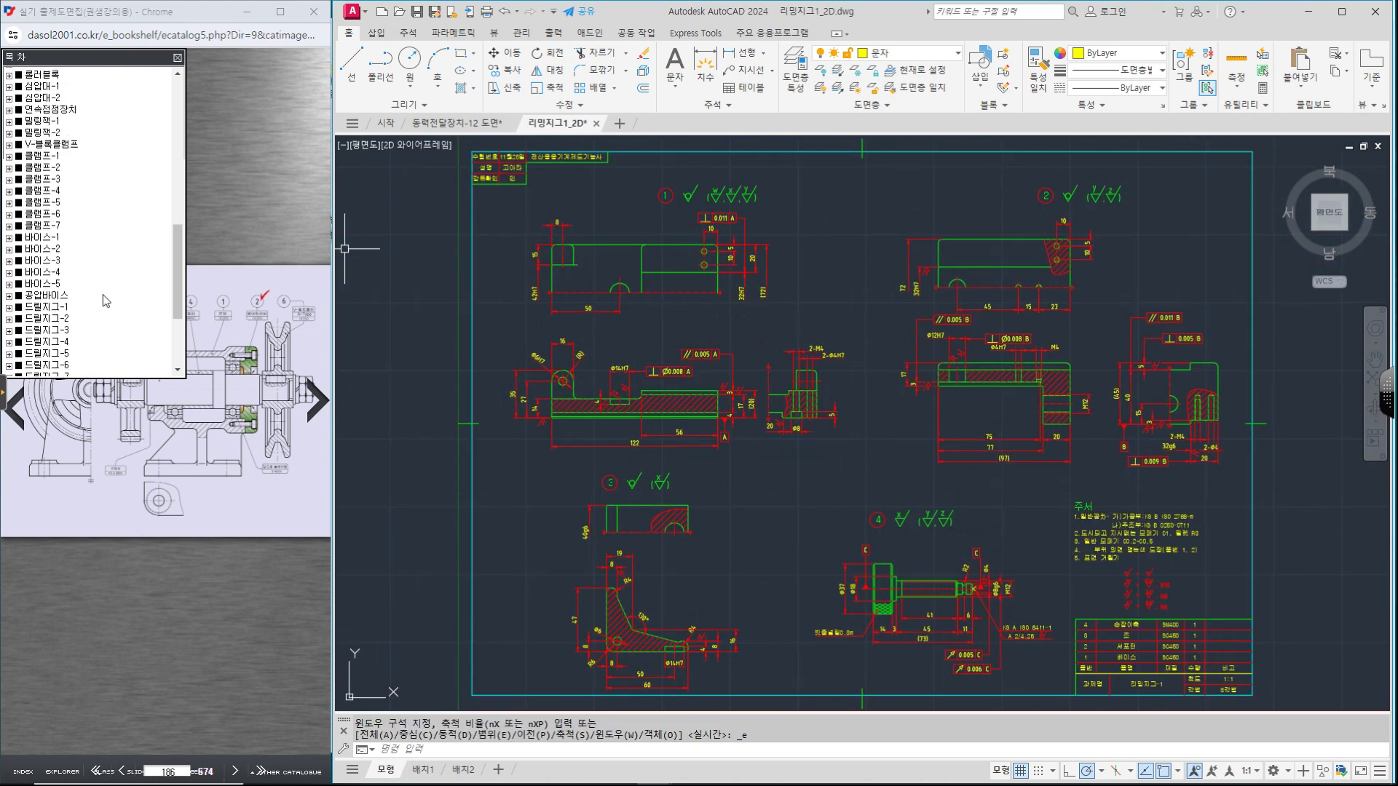
scroll(102, 298, up, 4)
scroll(89, 296, down, 3)
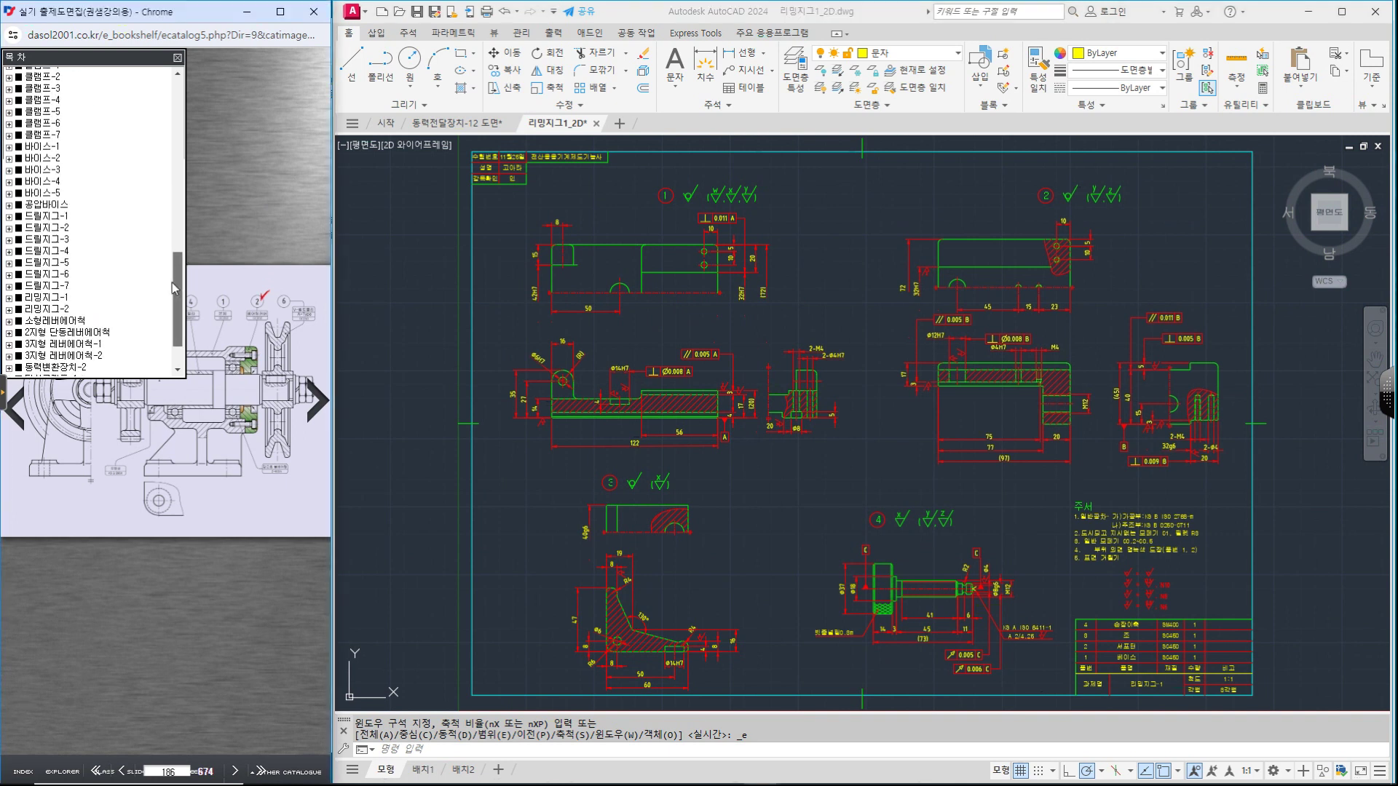
click(59, 291)
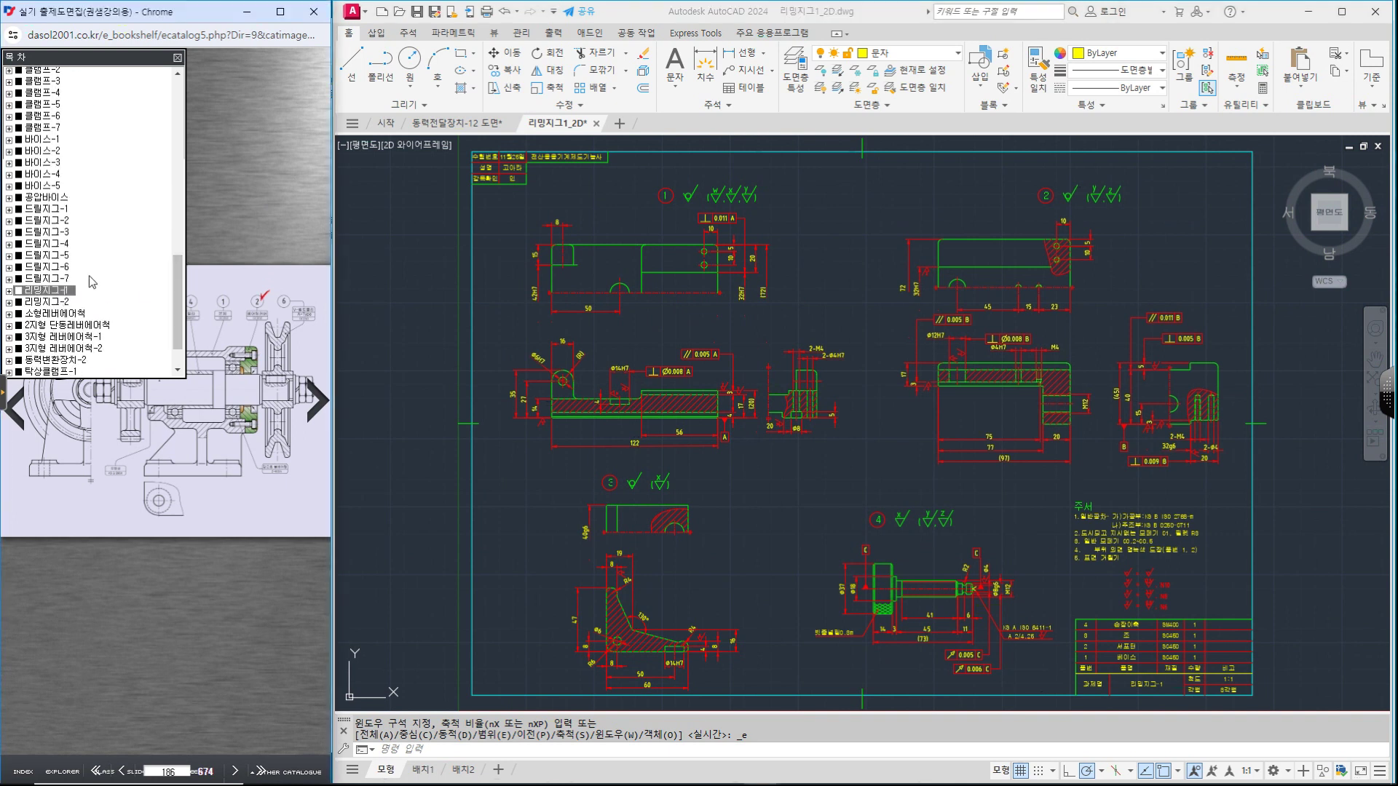
click(178, 58)
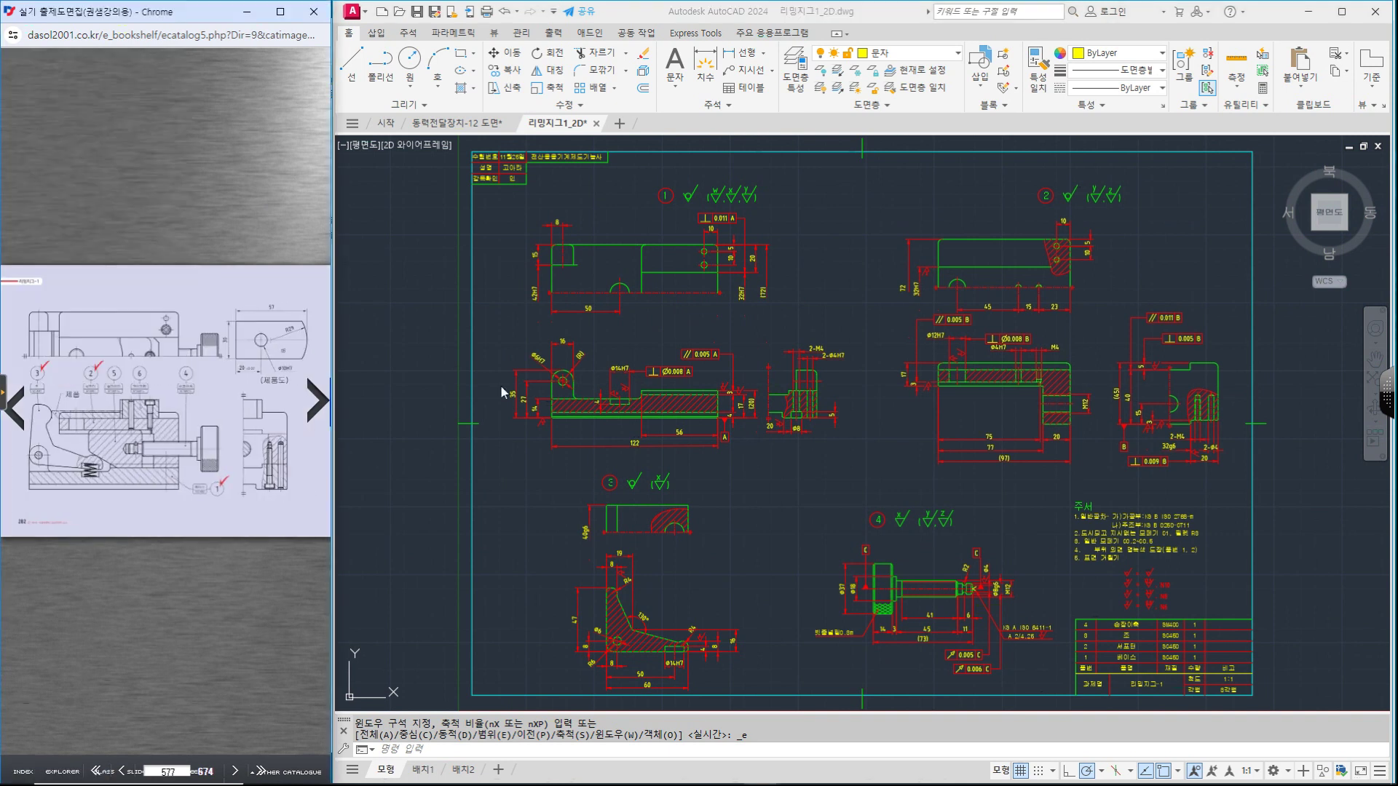
Step: Turn off the grid in the 리밍지그1_2D drawing and look over its part views
click(893, 471)
click(1025, 769)
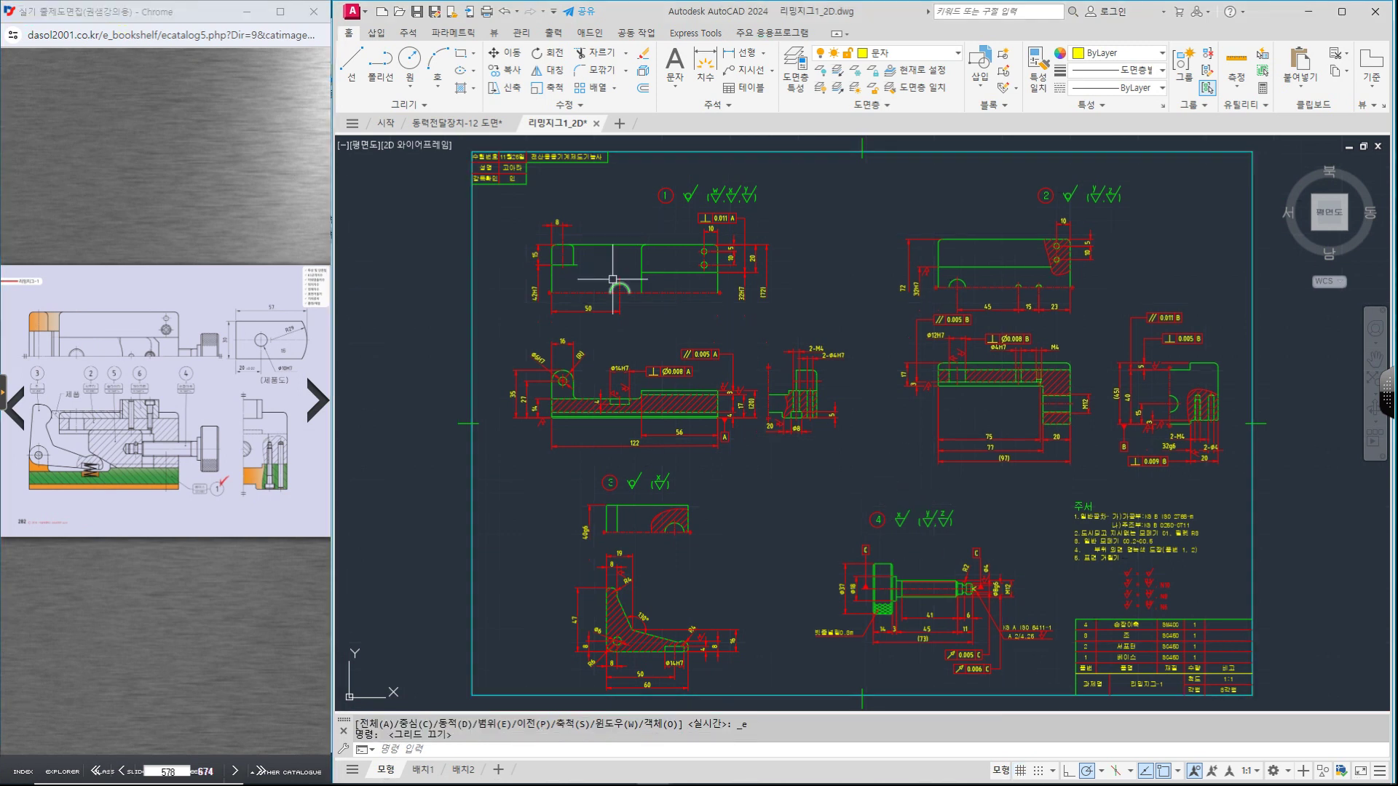
scroll(617, 282, up, 3)
scroll(1012, 468, down, 3)
mouse_move(1020, 472)
middle_down()
mouse_move(841, 365)
mouse_move(868, 424)
middle_up()
middle_click(880, 429)
middle_click(880, 428)
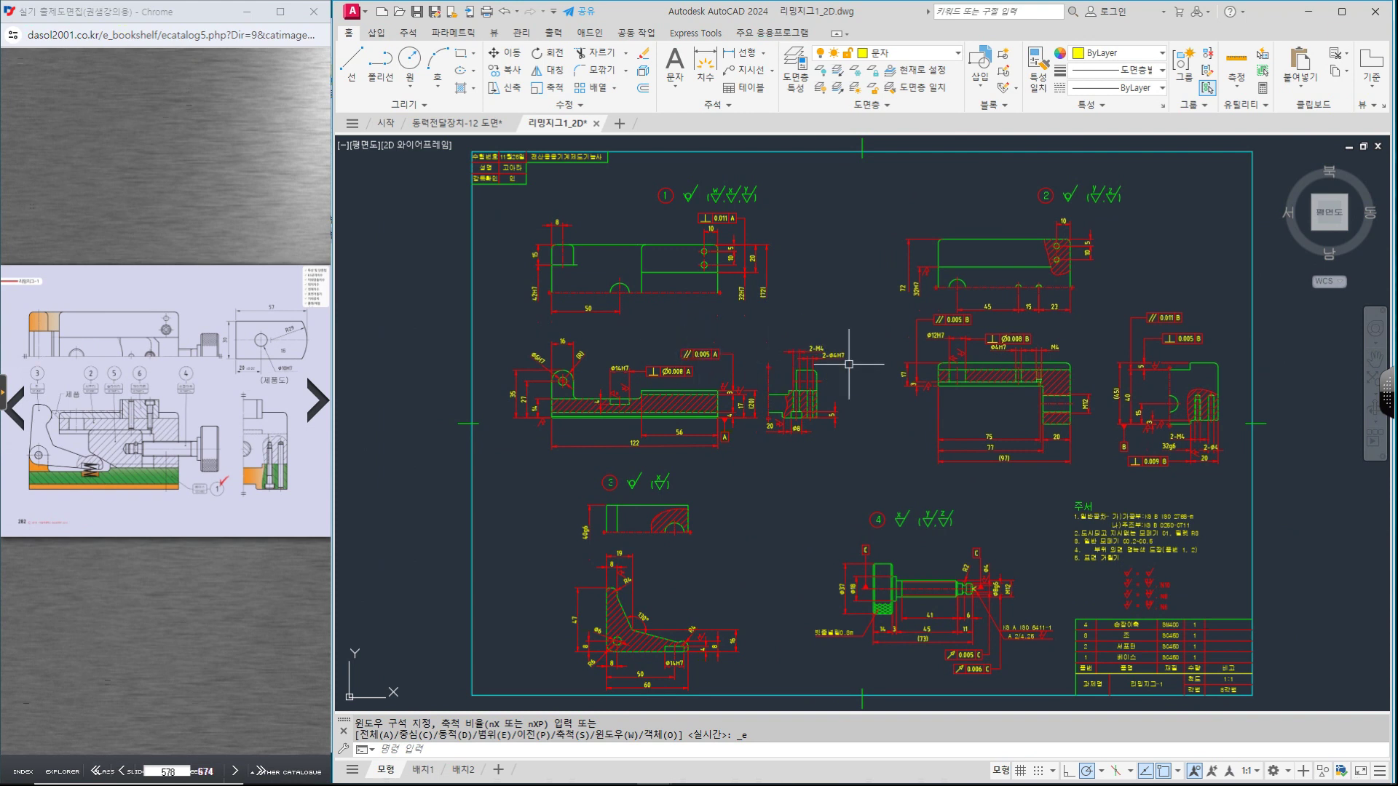
scroll(641, 488, up, 6)
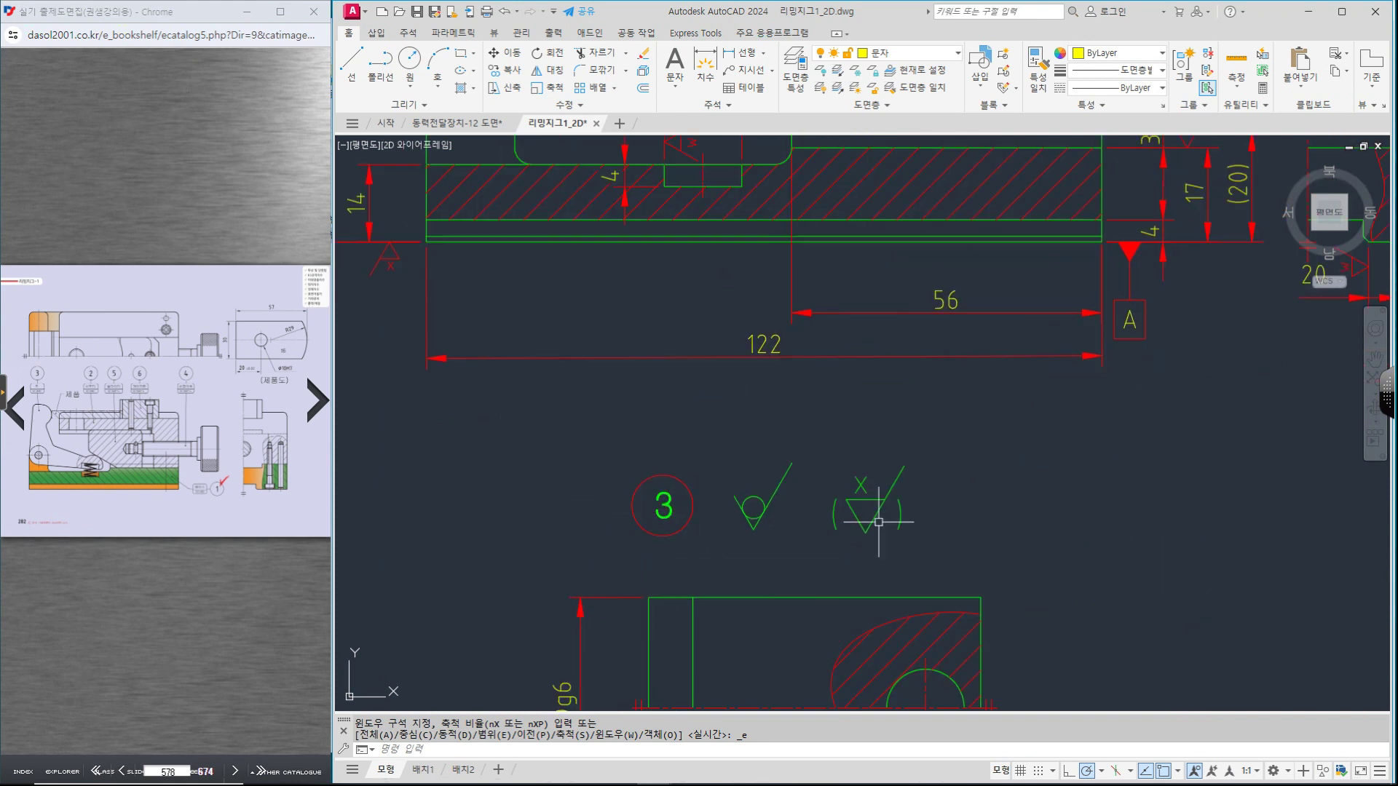
Step: Bring all part 1 views of the 리밍지그1_2D drawing into view and circle the 42H7 and 32H7 dimensions with the screen pen
scroll(995, 492, down, 4)
mouse_move(1020, 469)
middle_down()
mouse_move(852, 624)
mouse_move(870, 575)
middle_up()
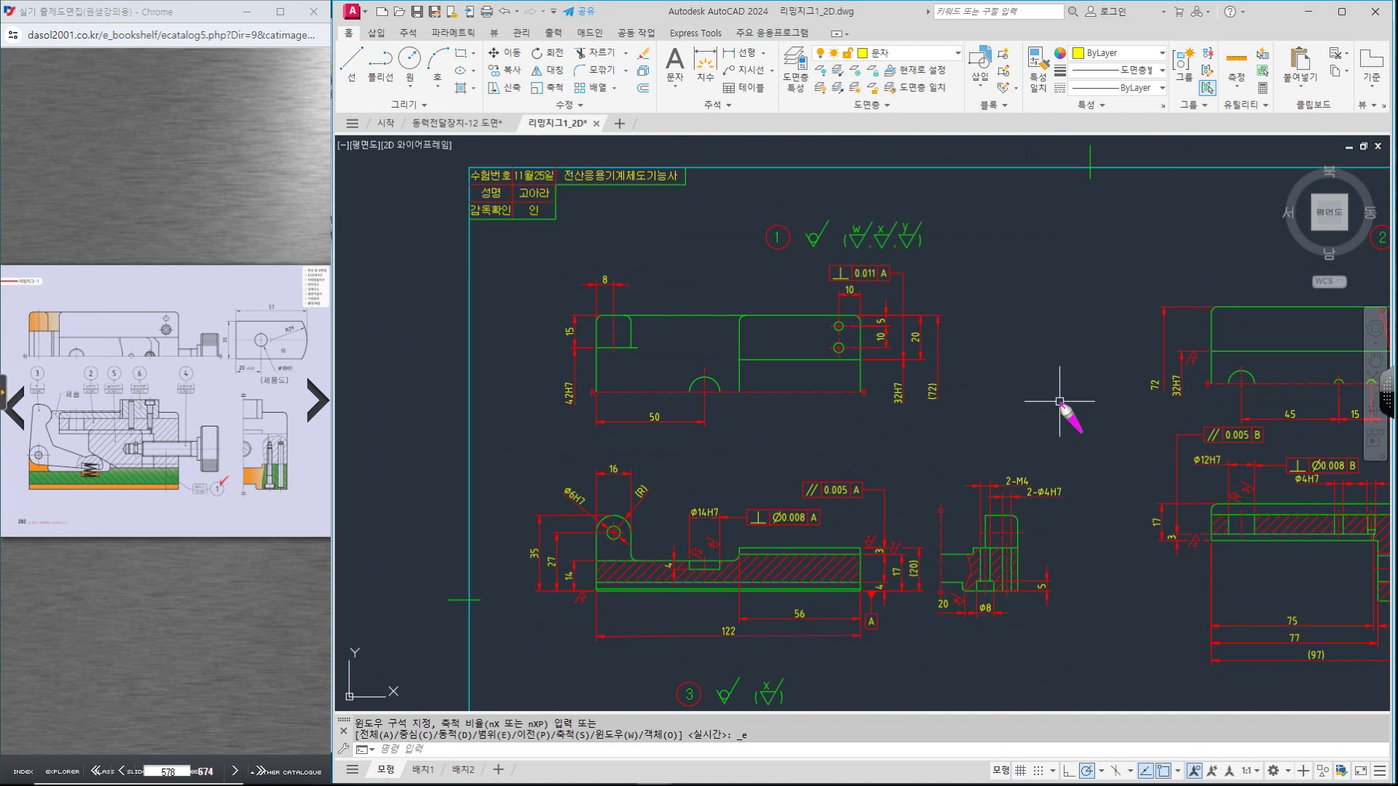
drag(579, 375, 575, 411)
mouse_move(890, 406)
mouse_down()
mouse_move(910, 407)
mouse_move(883, 399)
mouse_up()
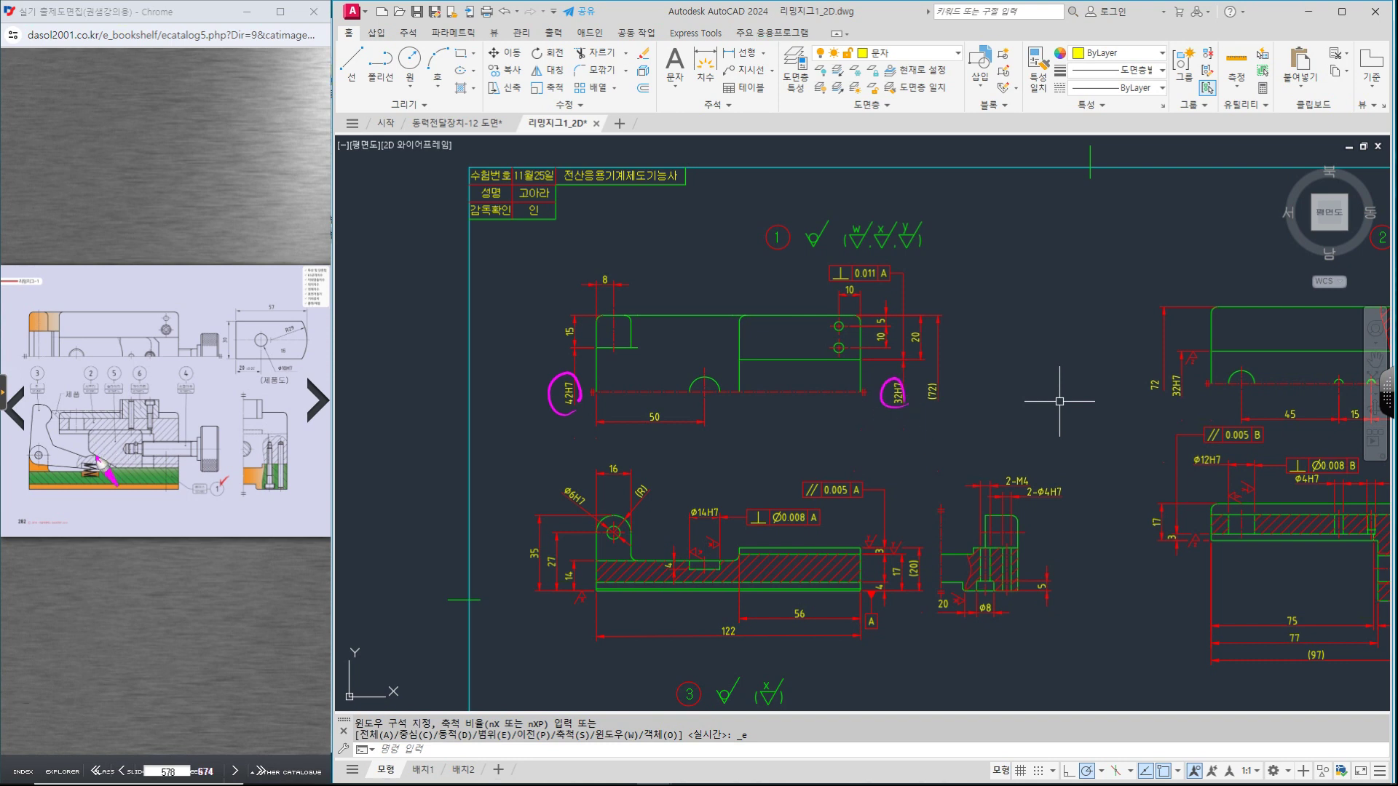
Step: Mark the base and its mating parts in the catalogue's 리밍지그-1 assembly section with the screen pen
drag(174, 420, 214, 378)
drag(115, 456, 91, 544)
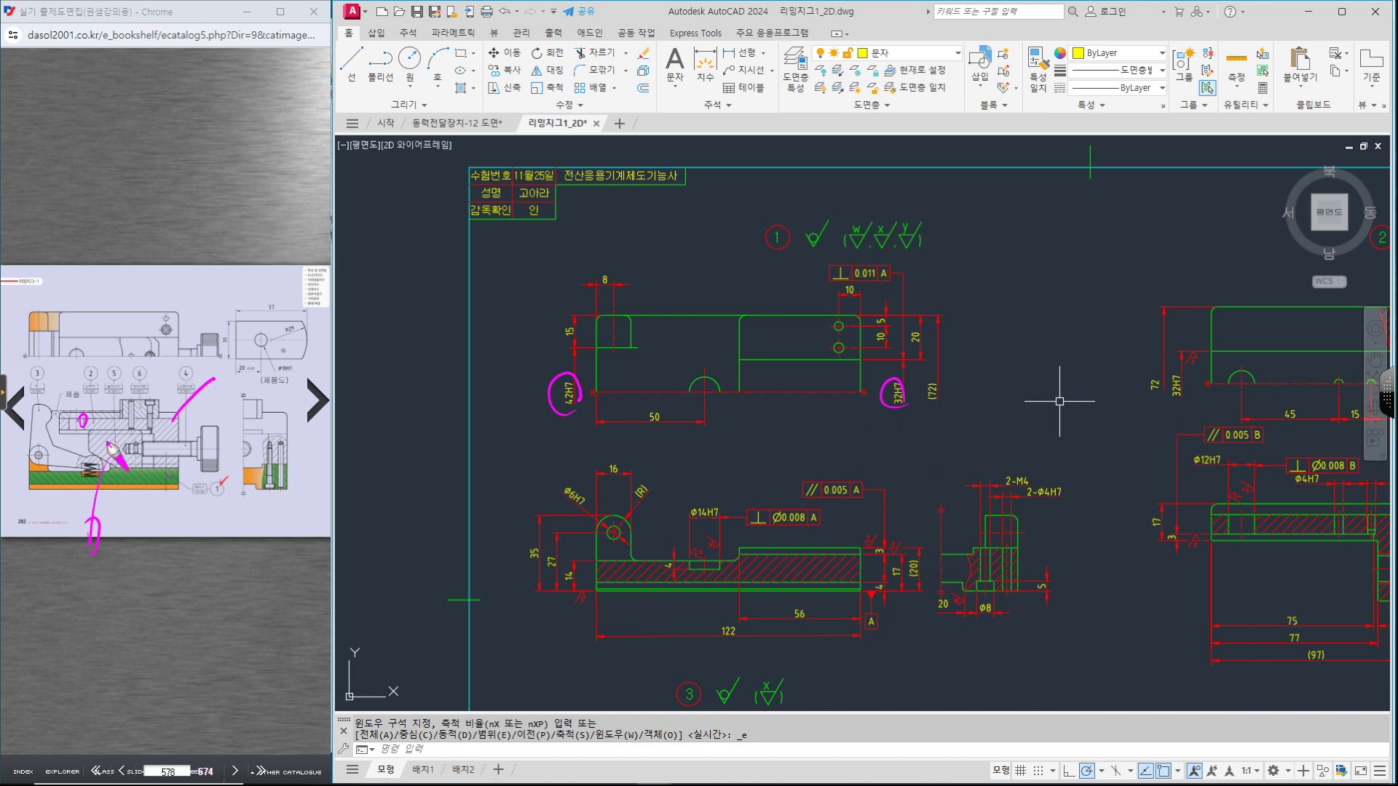
drag(101, 380, 129, 376)
drag(136, 488, 131, 520)
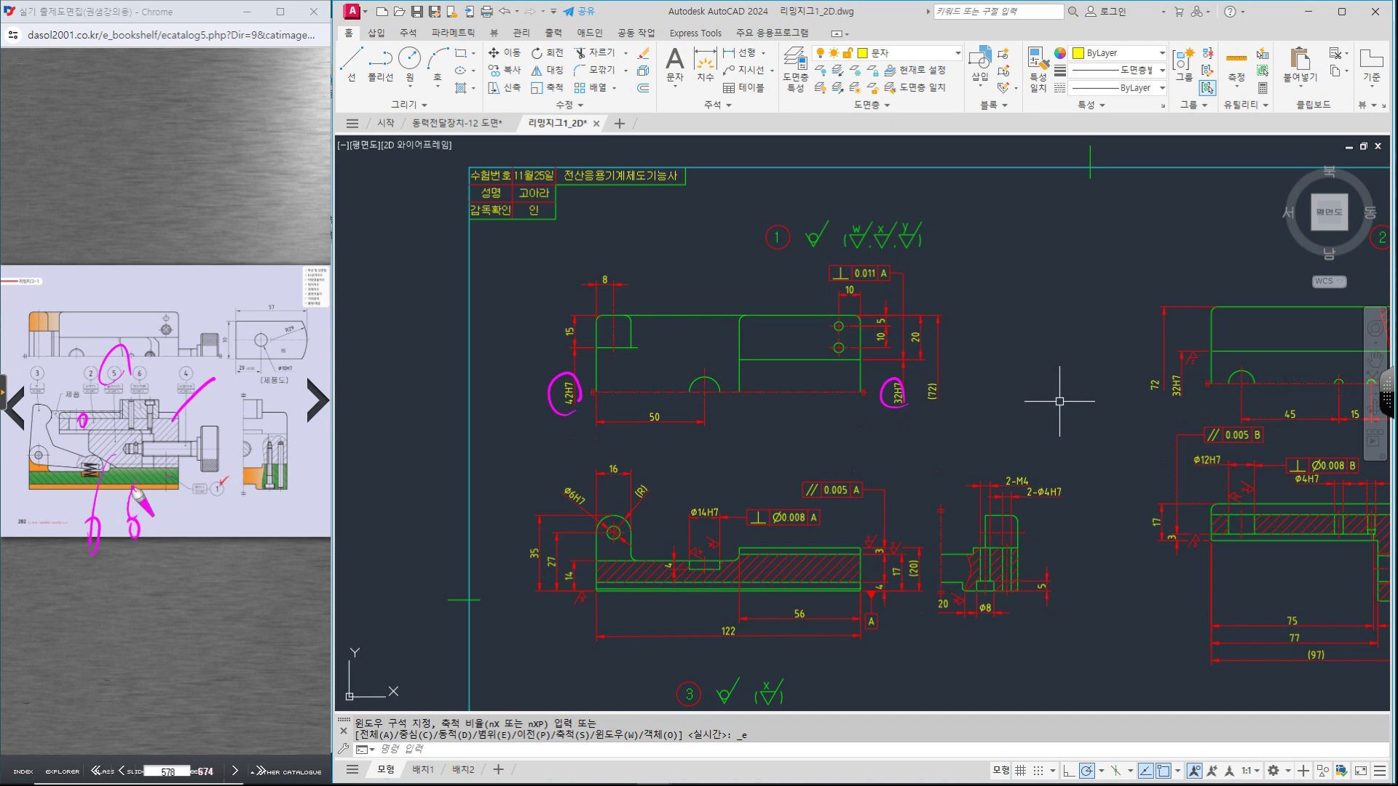
drag(172, 405, 174, 370)
drag(599, 438, 605, 438)
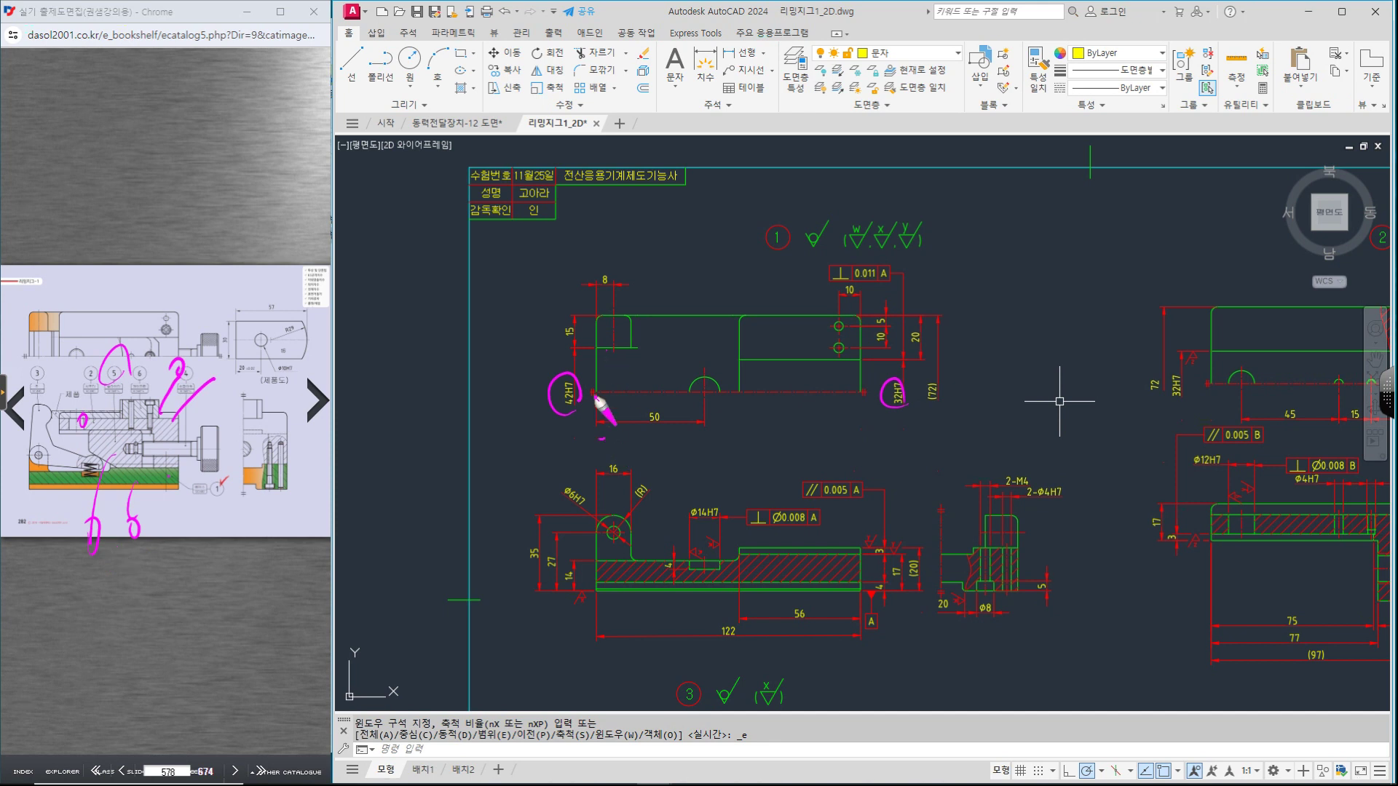
drag(132, 437, 120, 473)
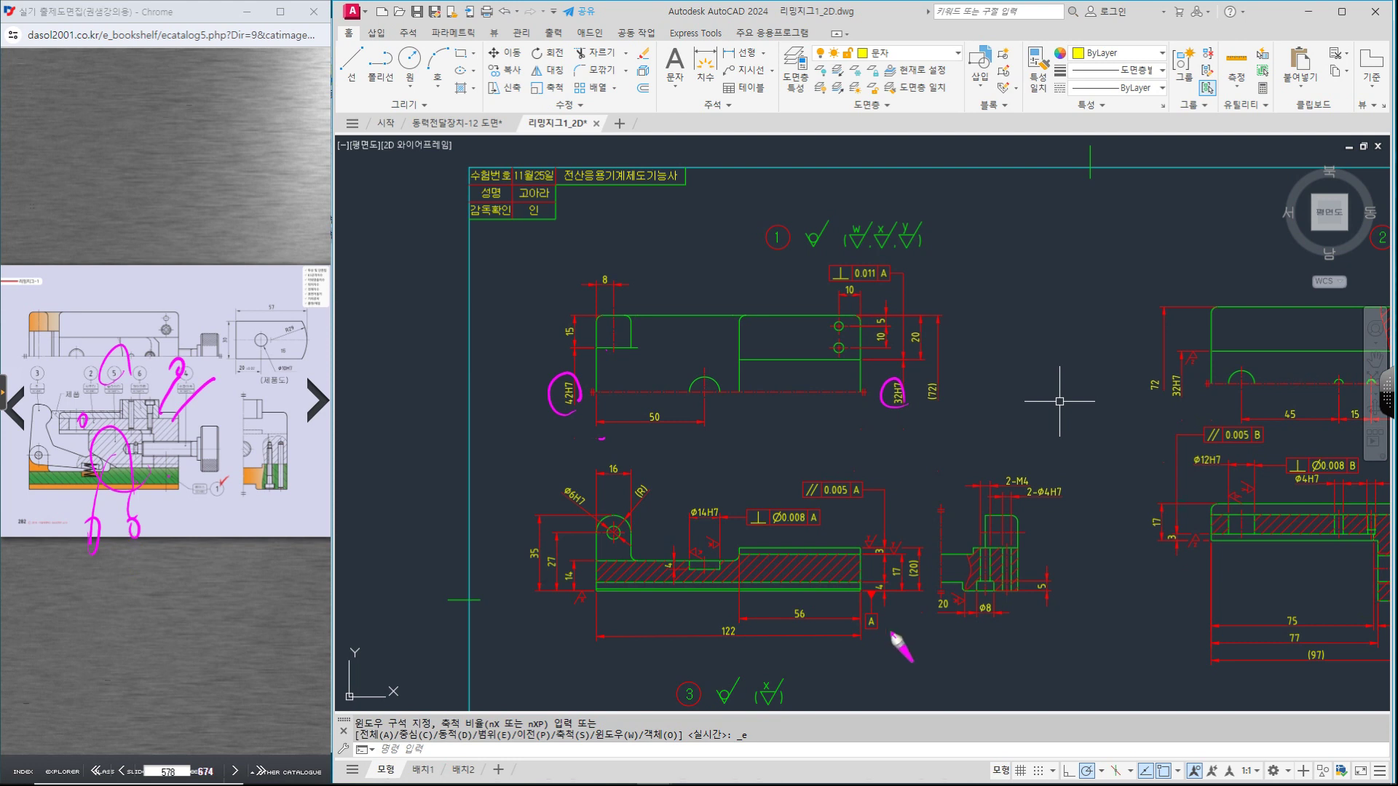
Step: Circle datum A and the Φ14H7 dimension, note φ14, cross out the Φ0.008 A perpendicularity frame, and clear the pen marks
drag(883, 587, 847, 592)
drag(101, 485, 89, 525)
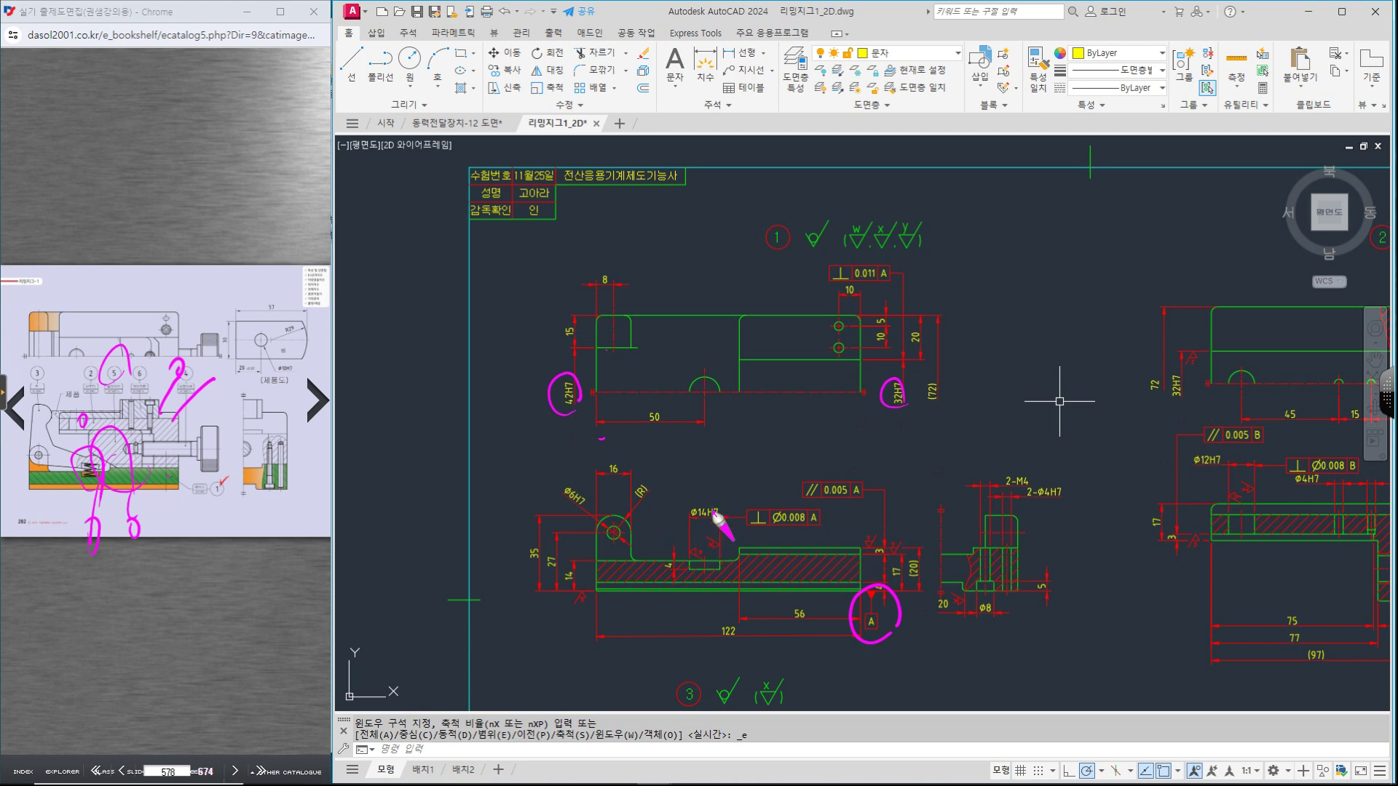
mouse_move(714, 522)
mouse_down()
mouse_move(705, 532)
mouse_move(705, 468)
mouse_move(740, 479)
mouse_move(775, 540)
mouse_move(755, 540)
mouse_up()
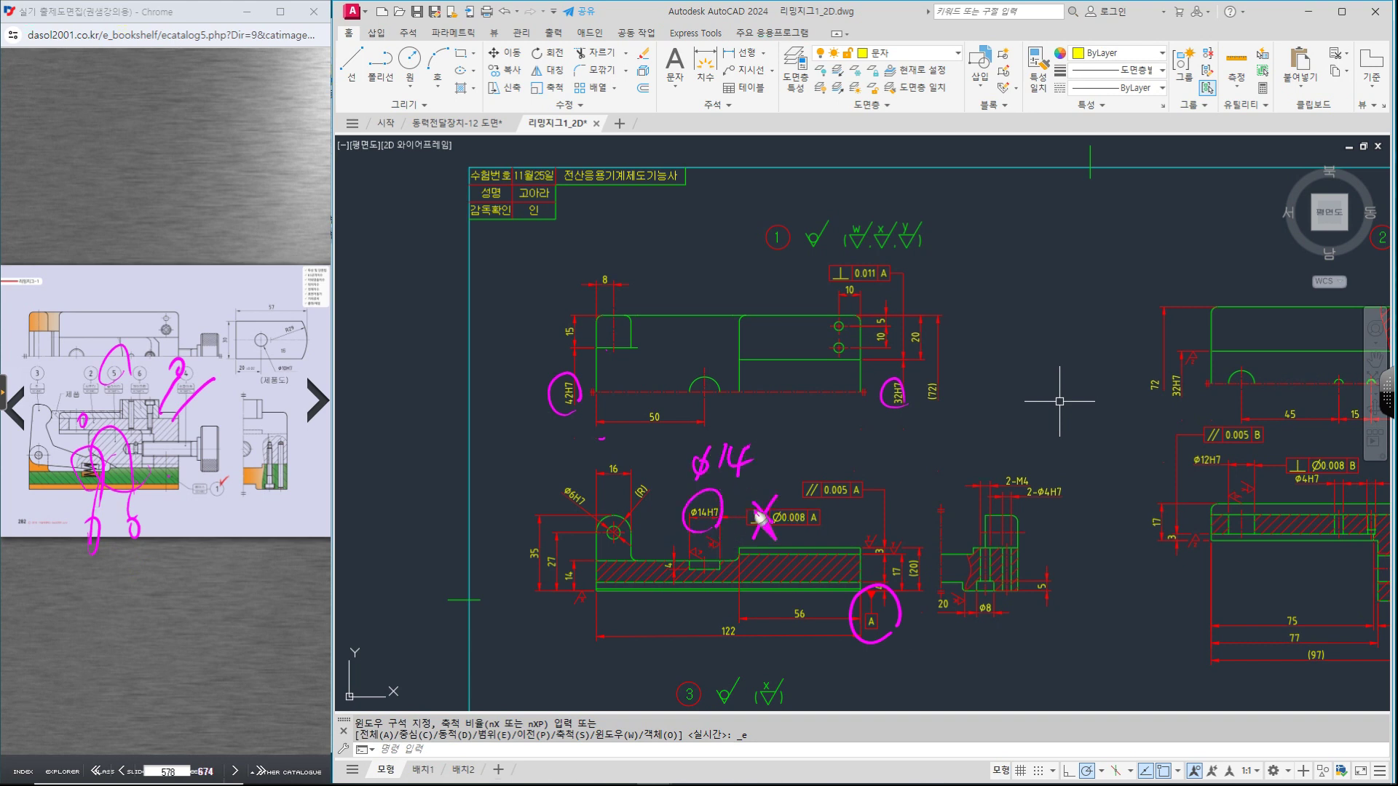
click(875, 502)
key(Escape)
Step: Mark the raised surface and its height dimensions in part 1's front section, and enlarge the catalogue's screw and pin section
scroll(893, 571, up, 2)
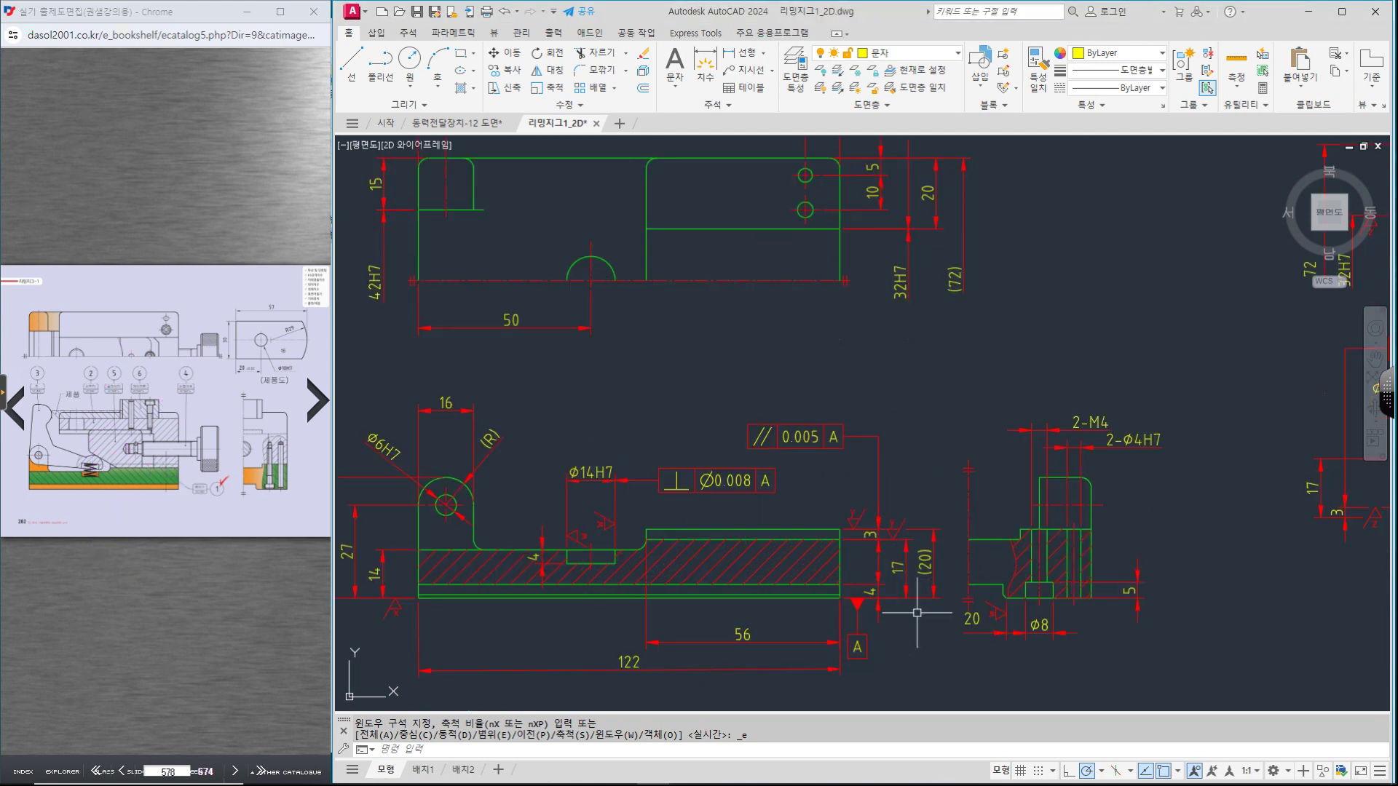
key(ctrl+2)
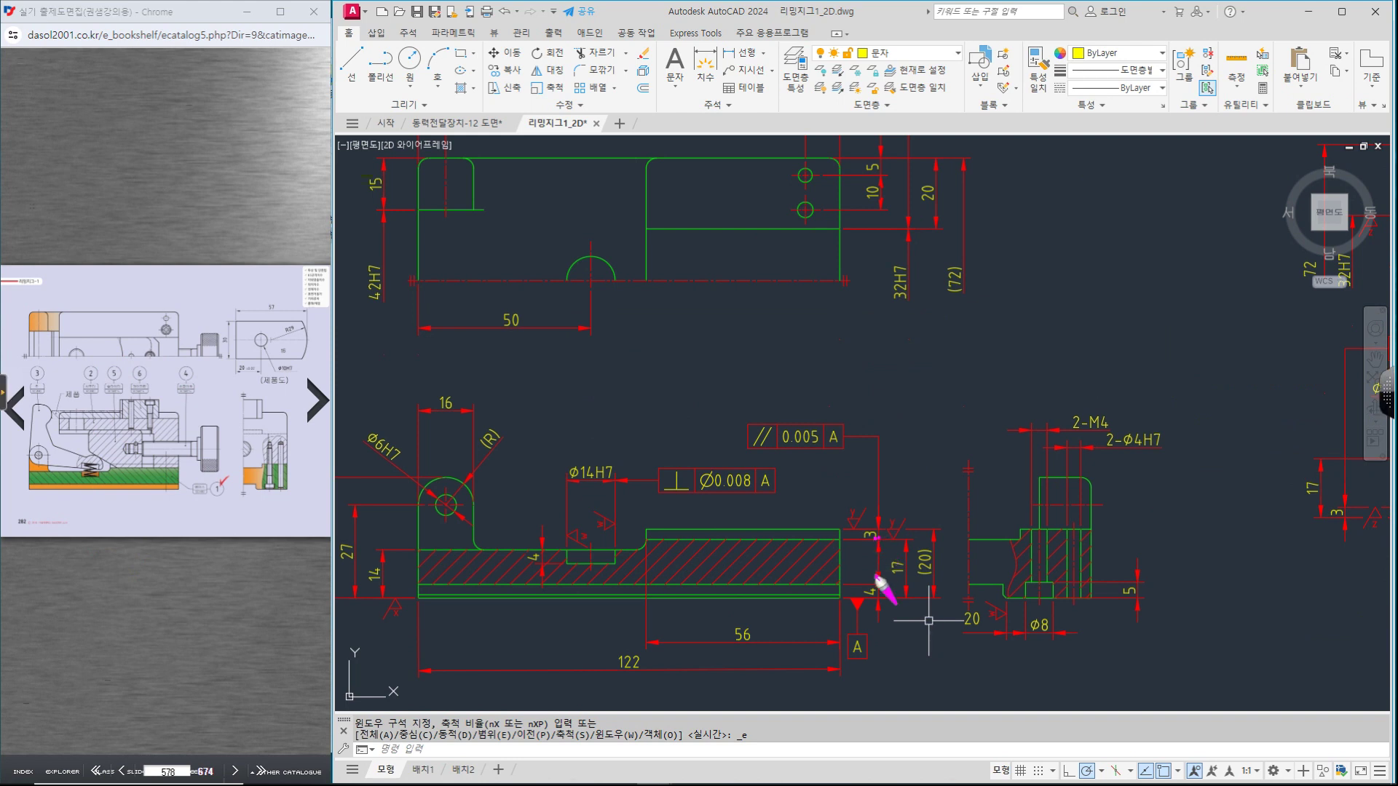
drag(820, 526, 814, 549)
mouse_move(909, 526)
mouse_down()
mouse_move(849, 458)
mouse_move(812, 483)
mouse_move(851, 441)
mouse_move(772, 489)
mouse_up()
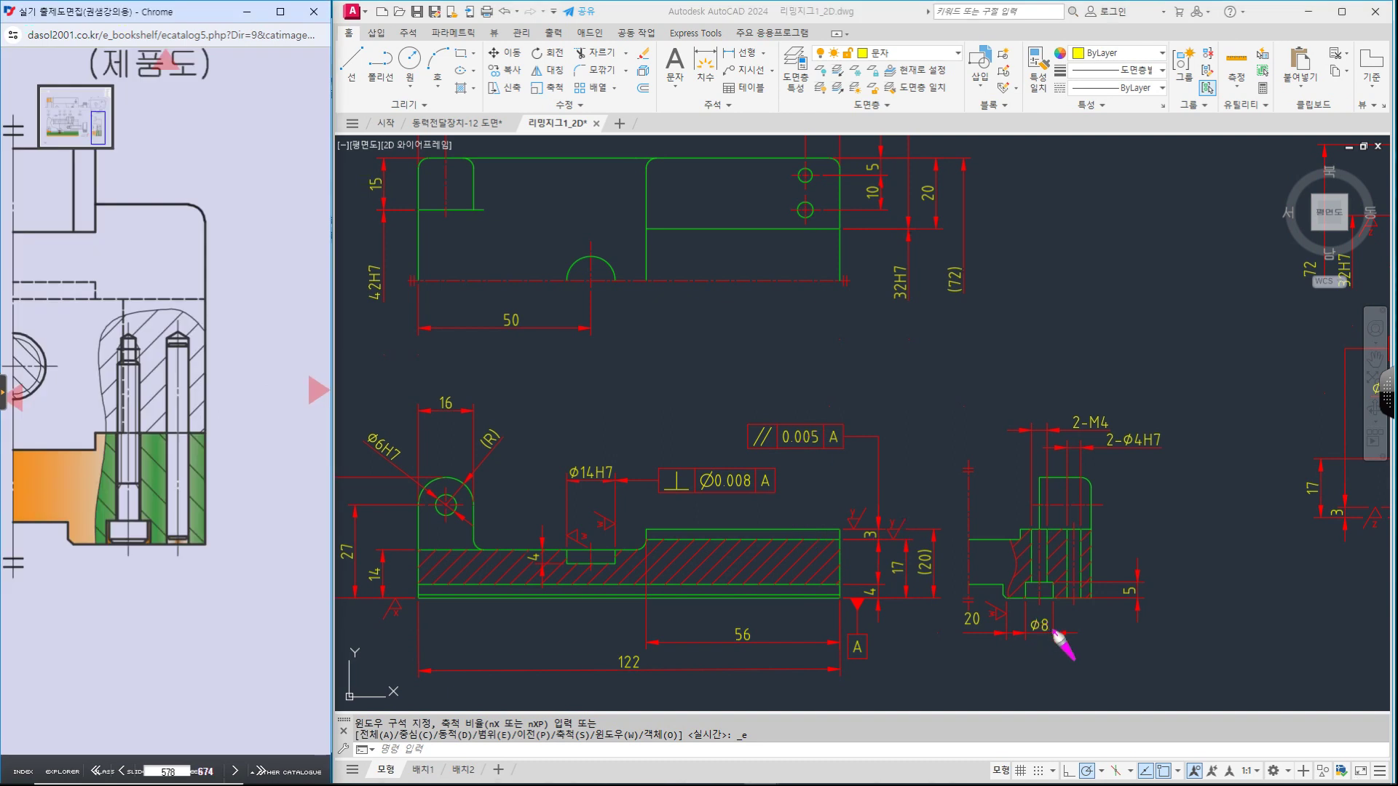
Step: Circle the Φ8 and 2-M4 dimensions in the side section, note 2-Φ4.5 above them, and clear the pen marks
mouse_move(1053, 638)
mouse_down()
mouse_move(1037, 649)
mouse_move(1056, 641)
mouse_up()
drag(1108, 422, 1116, 422)
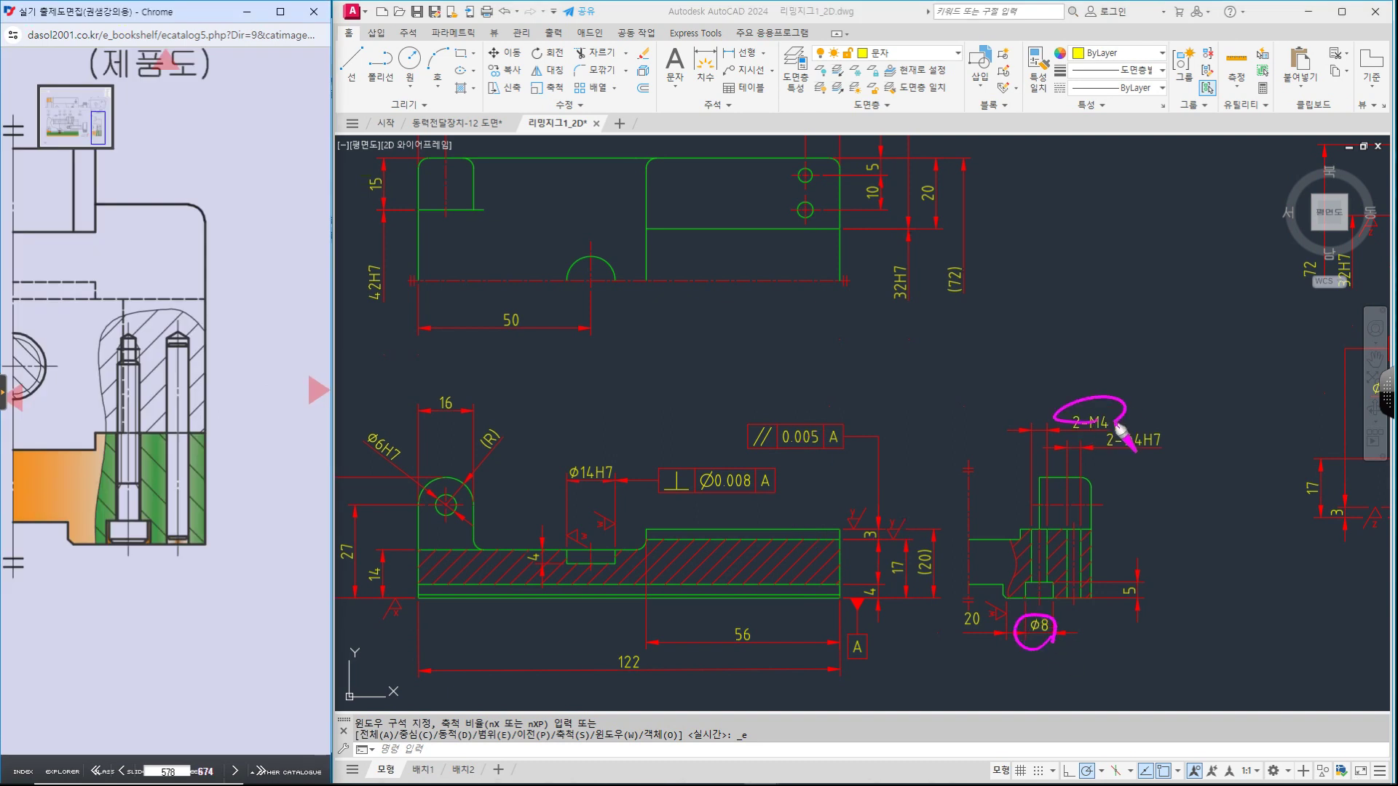
drag(989, 378, 1045, 391)
mouse_move(1087, 351)
mouse_down()
mouse_move(1112, 359)
mouse_move(1114, 343)
mouse_move(1149, 373)
mouse_up()
click(1193, 348)
mouse_move(1078, 347)
mouse_down()
mouse_move(1064, 378)
mouse_move(1083, 407)
mouse_up()
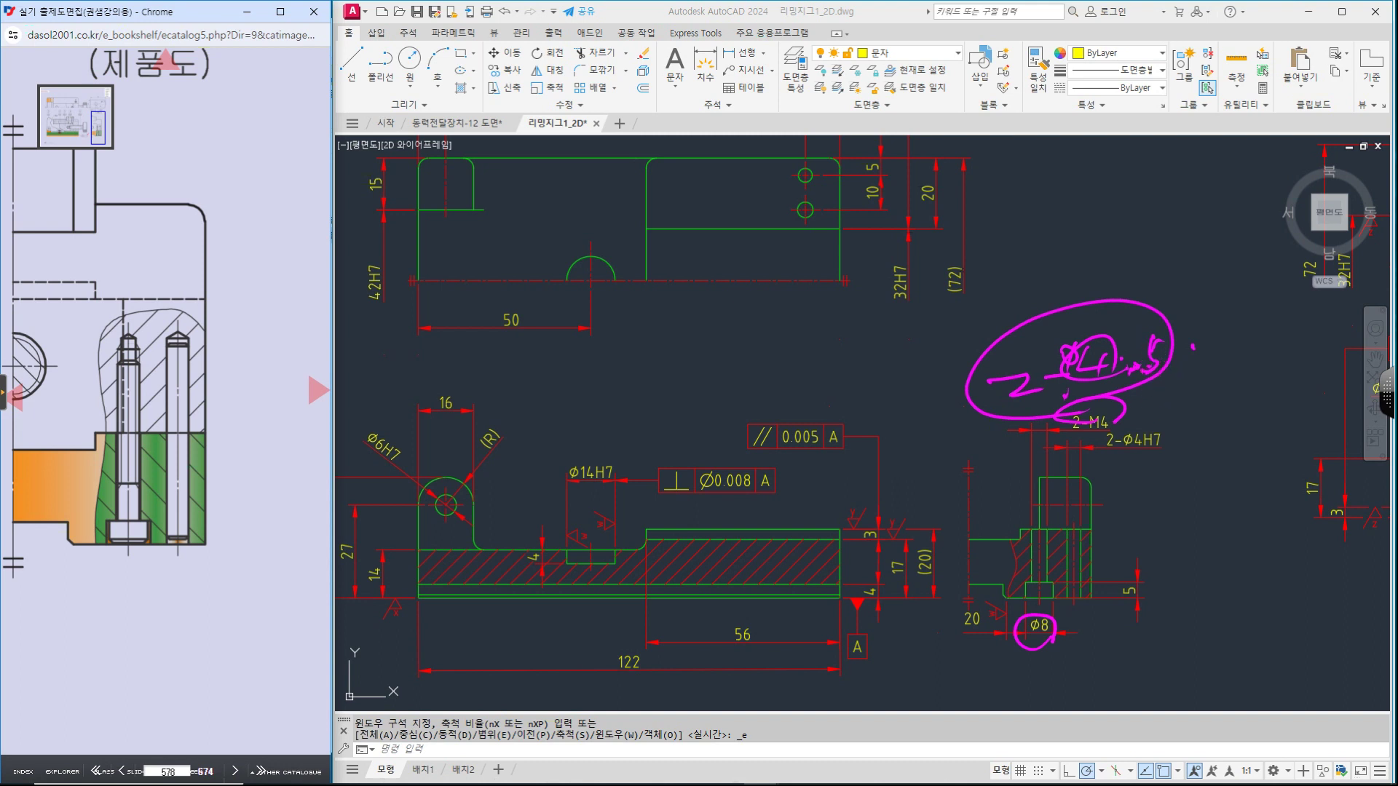
key(Escape)
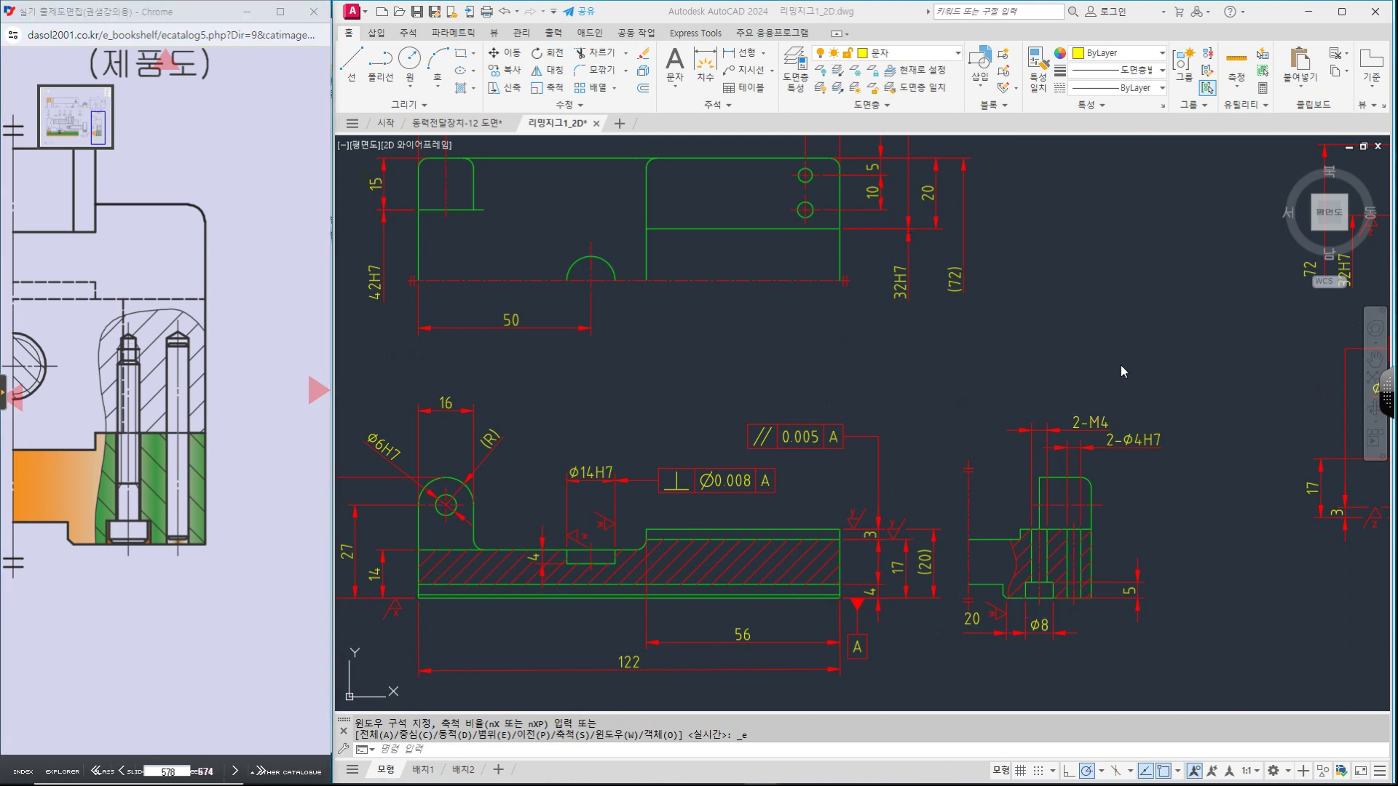
Step: Switch to the KS 기계제도 규격 PDF in Acrobat and search for "볼트 구멍" up to table 15
key(alt+Tab)
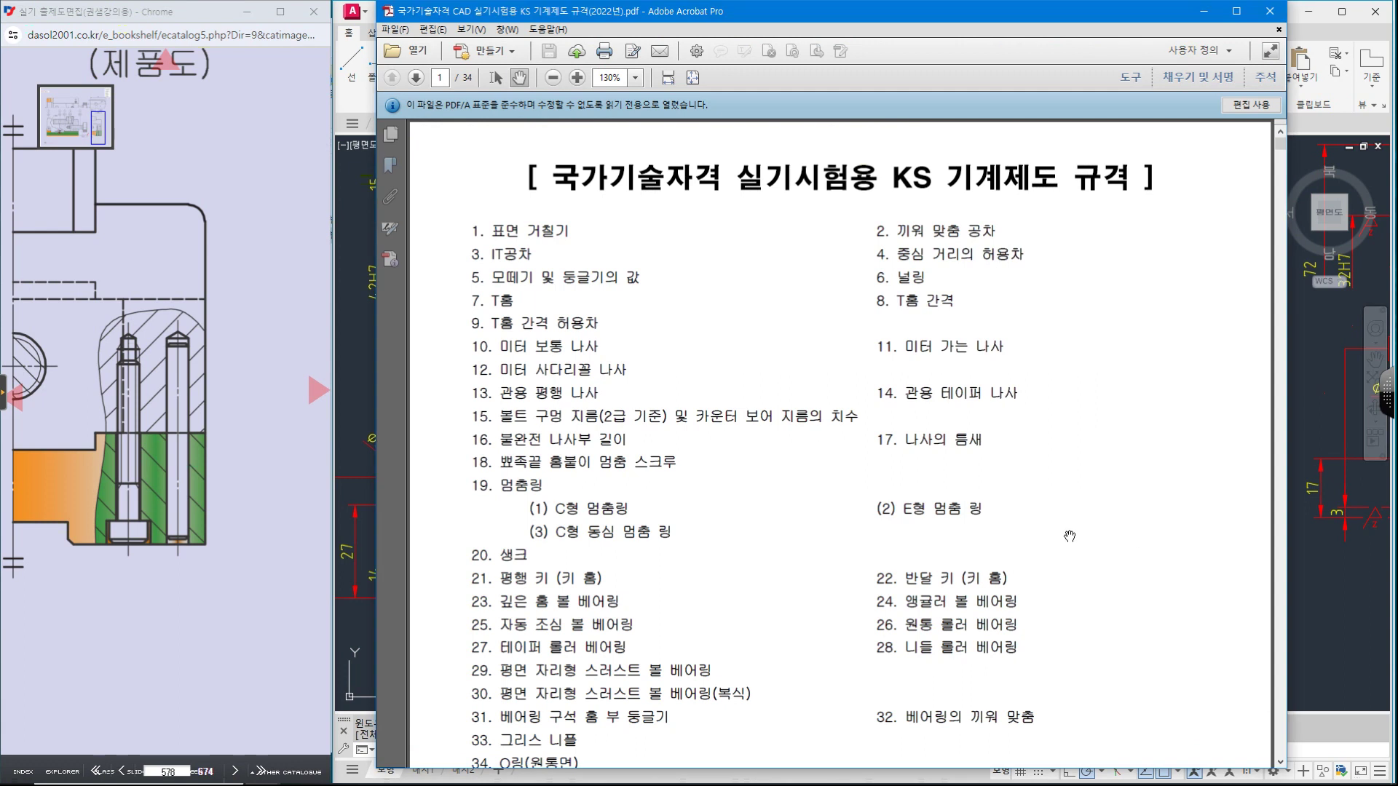
key(ctrl+f)
text(볼)
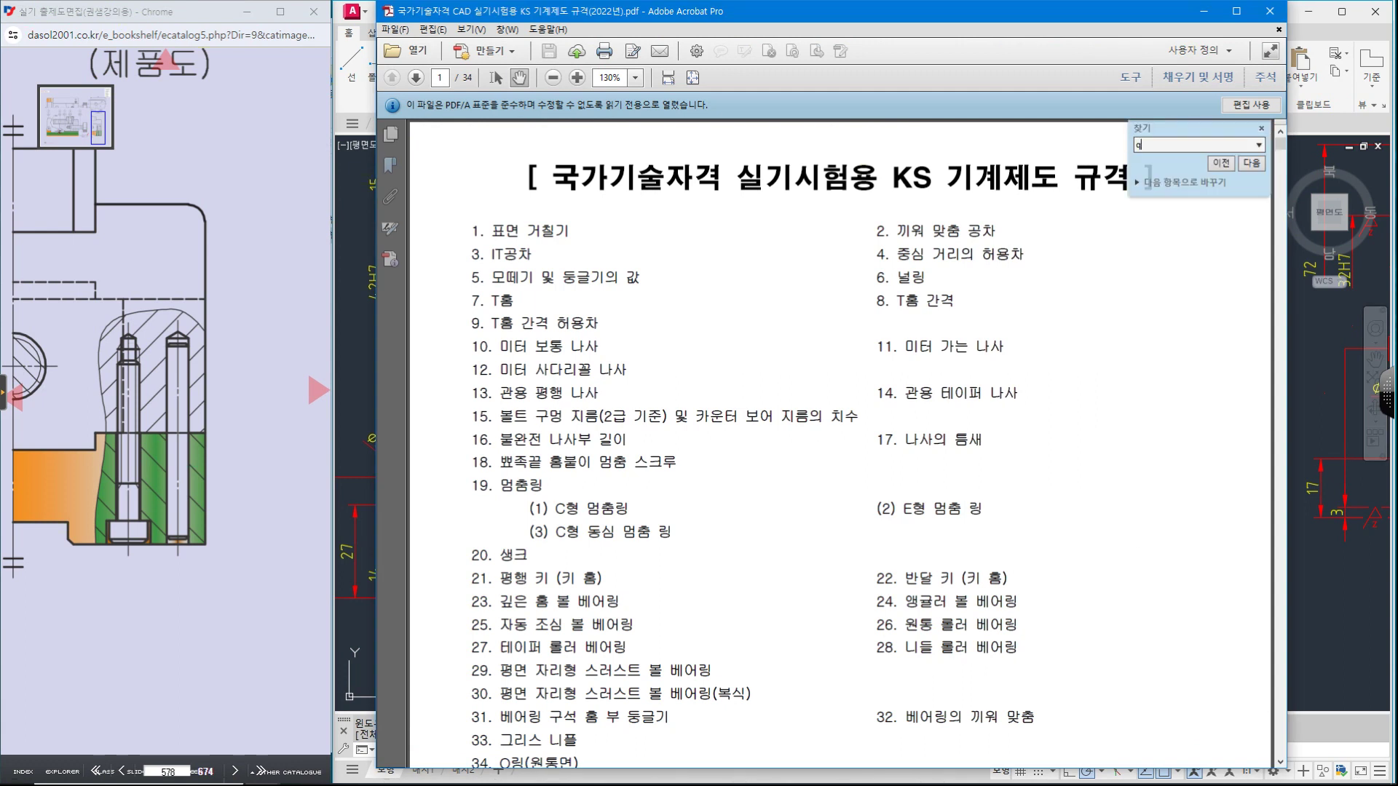
text(트 구멍)
key(Return)
key(Return)
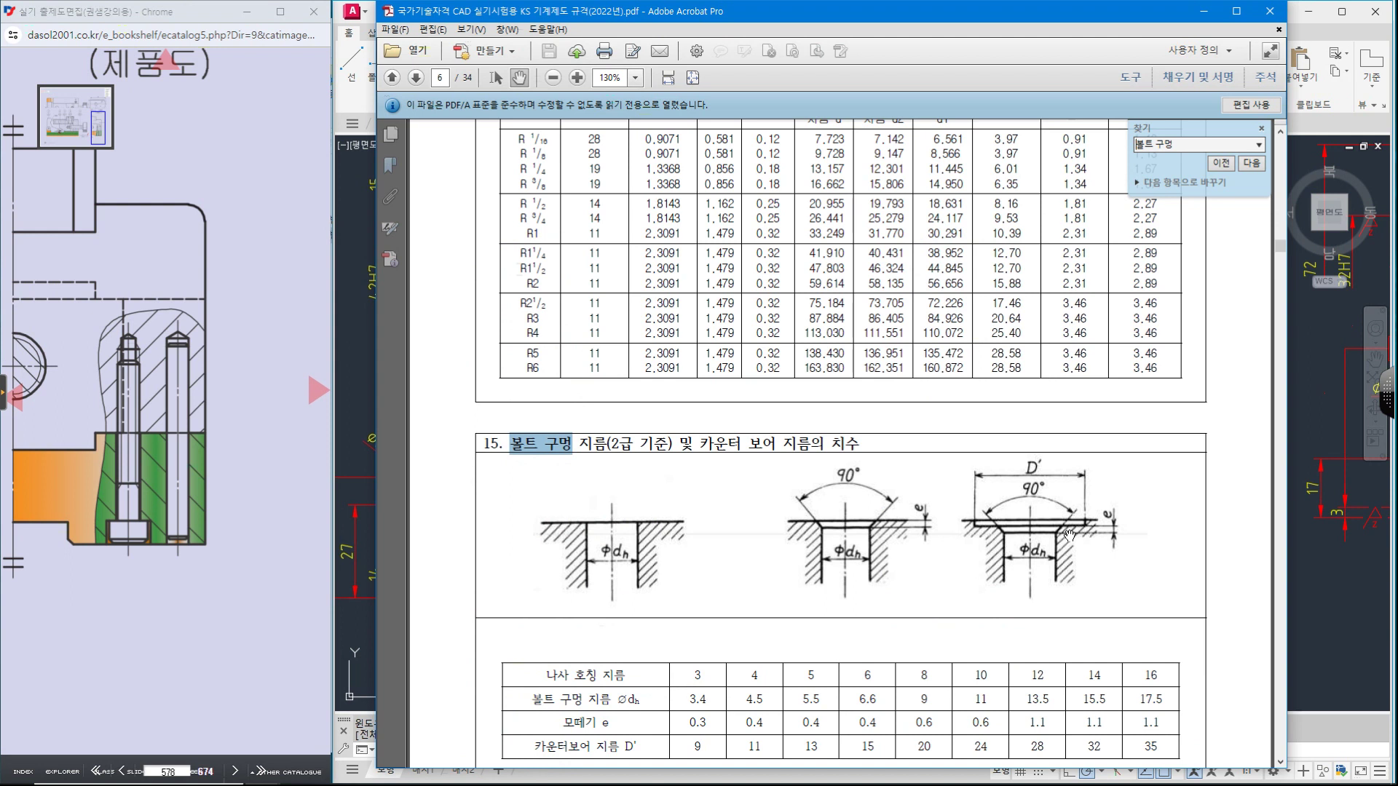
Step: Mark the hole diameter 4.5 for thread size 4 and a counterbore outline in table 15, clear the marks and close the PDF
drag(750, 661, 772, 707)
mouse_move(119, 436)
mouse_down()
mouse_move(120, 501)
mouse_move(141, 513)
mouse_up()
mouse_move(106, 521)
mouse_down()
mouse_move(158, 568)
mouse_move(95, 554)
mouse_move(146, 595)
mouse_up()
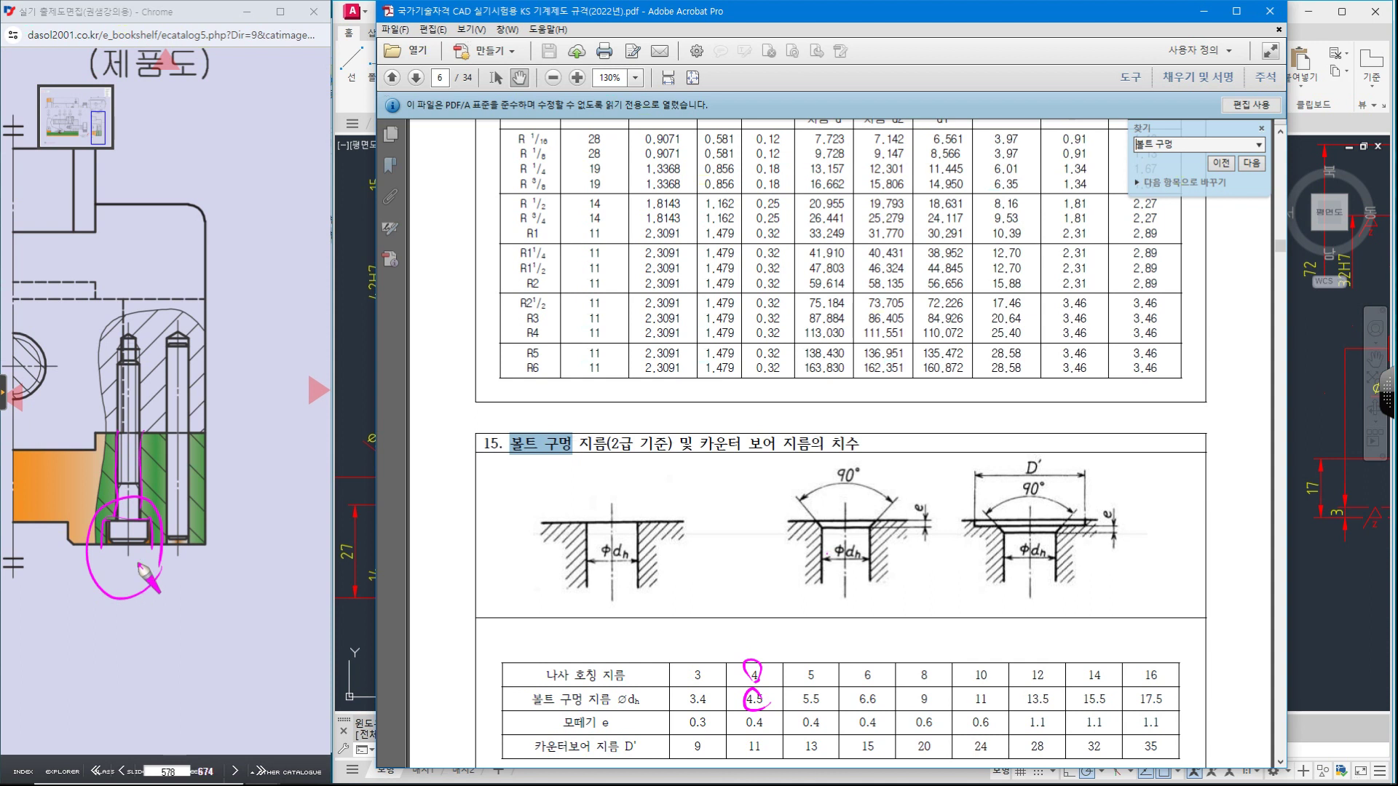
mouse_move(802, 519)
mouse_down()
mouse_move(810, 547)
mouse_move(892, 542)
mouse_move(893, 475)
mouse_move(890, 503)
mouse_up()
drag(807, 490, 891, 501)
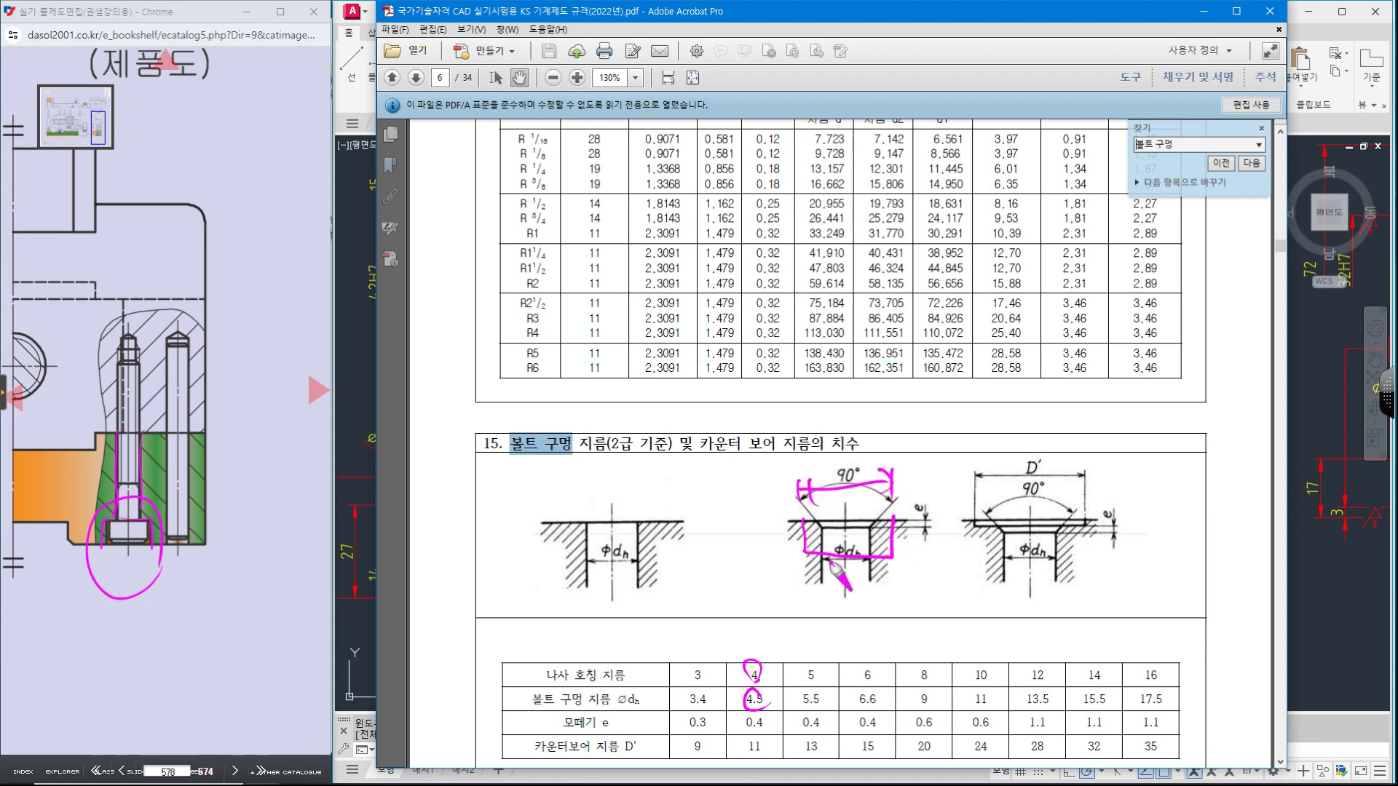
mouse_move(823, 550)
mouse_down()
mouse_move(823, 586)
mouse_move(867, 586)
mouse_up()
drag(750, 700, 1163, 700)
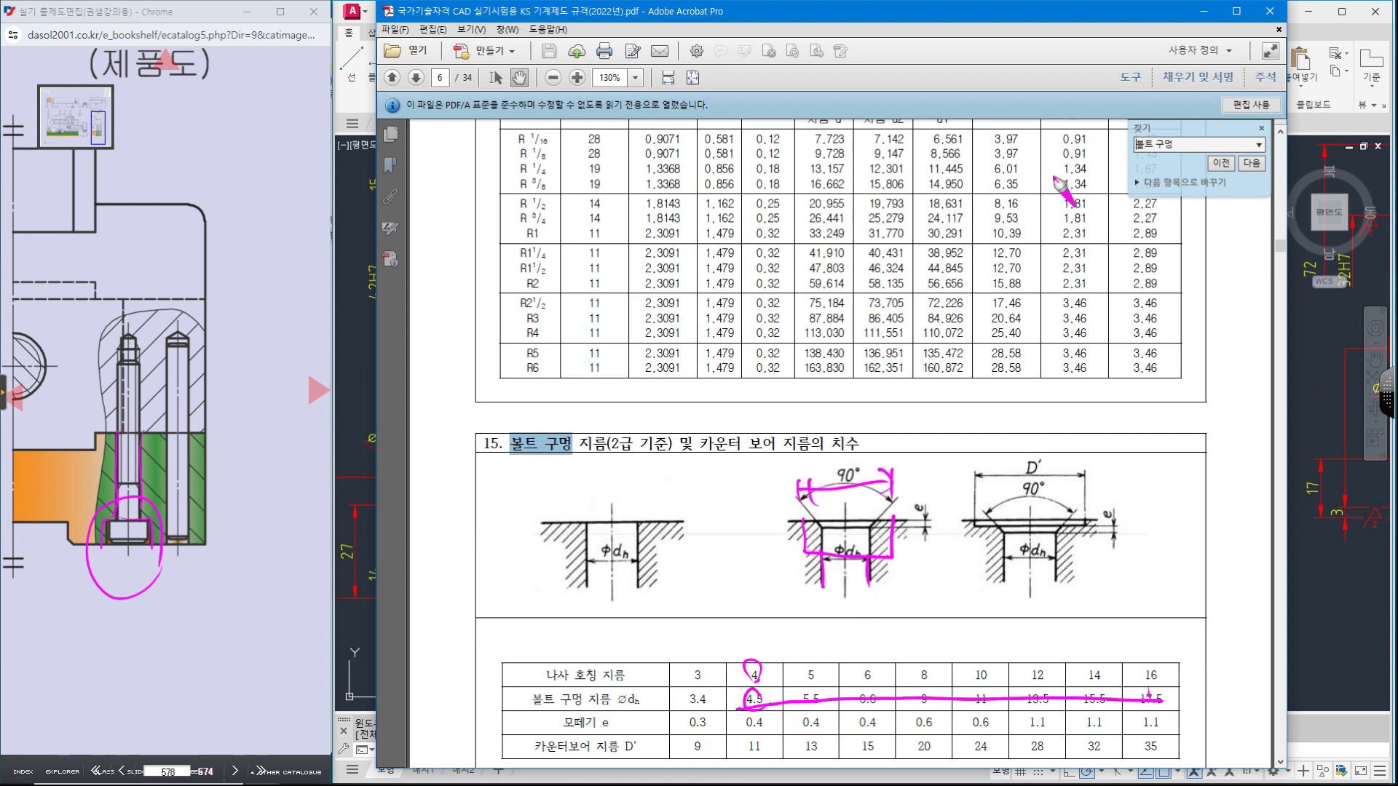
key(Escape)
click(1269, 12)
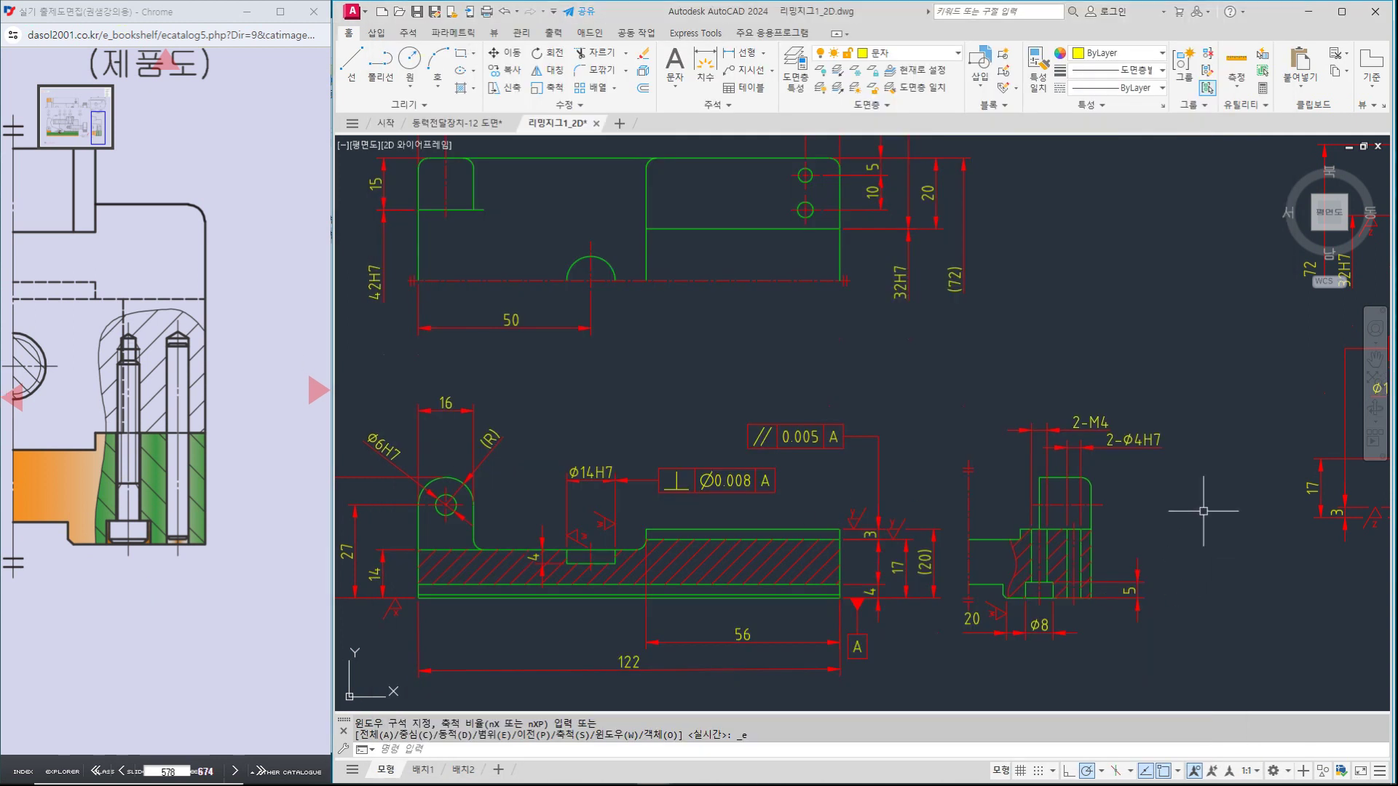
Step: Circle the dowel pin and mark the two joined parts in the catalogue section, and circle the 2-Φ4H7 dimension with a note
mouse_move(219, 593)
mouse_down()
mouse_move(149, 342)
mouse_move(220, 582)
mouse_up()
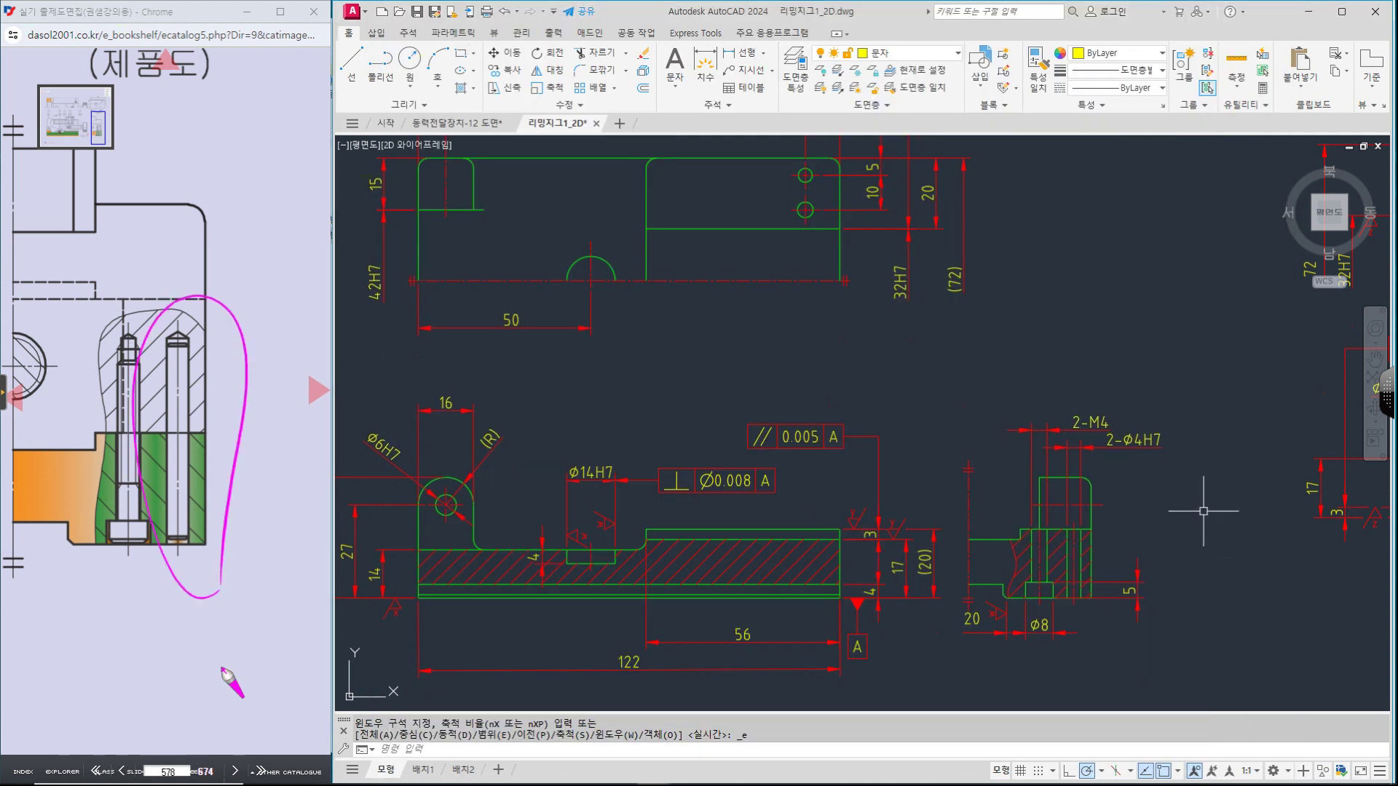
drag(178, 253, 277, 172)
drag(198, 501, 246, 524)
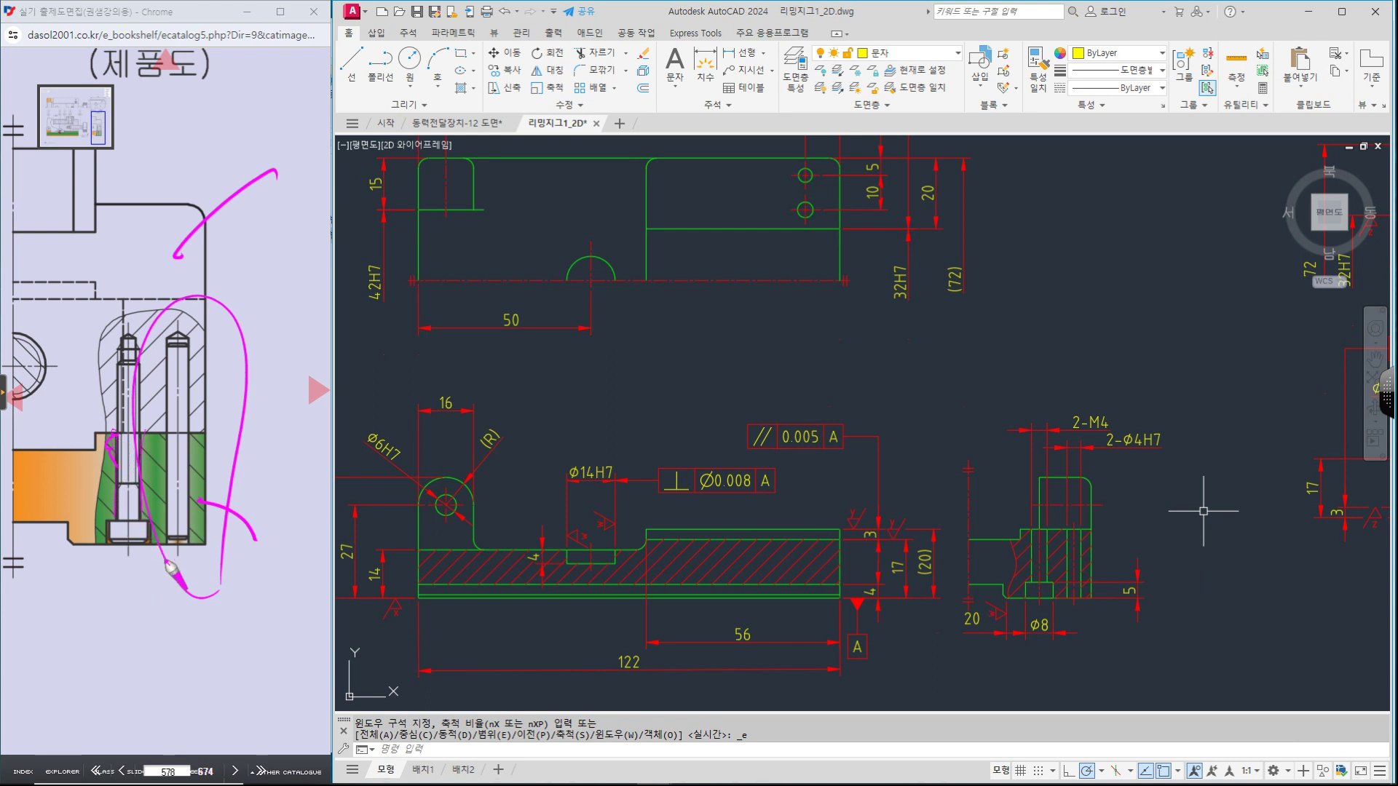
mouse_move(156, 328)
mouse_down()
mouse_move(161, 535)
mouse_move(180, 294)
mouse_up()
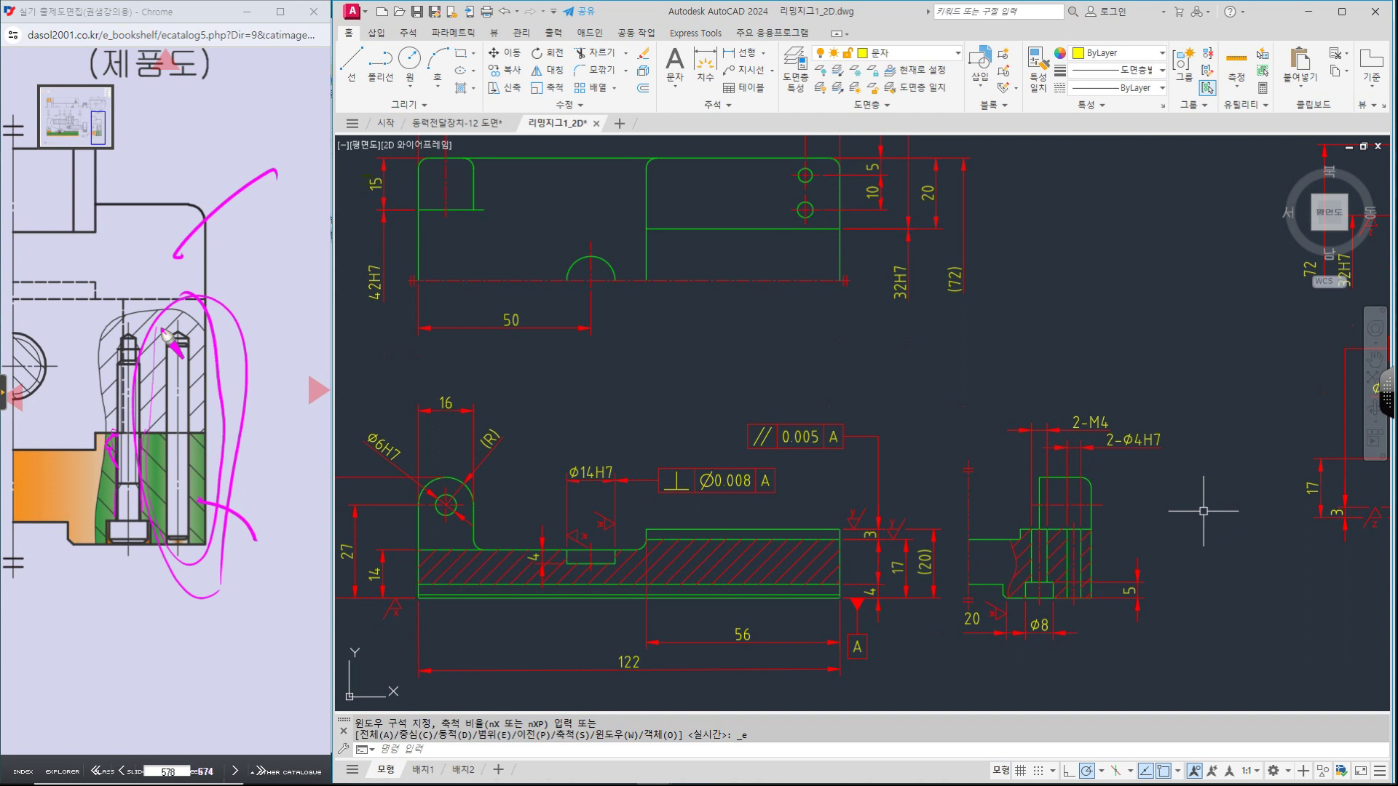
mouse_move(1145, 424)
mouse_down()
mouse_move(1166, 423)
mouse_move(1169, 437)
mouse_up()
mouse_move(1177, 417)
mouse_down()
mouse_move(1194, 443)
mouse_move(1205, 434)
mouse_up()
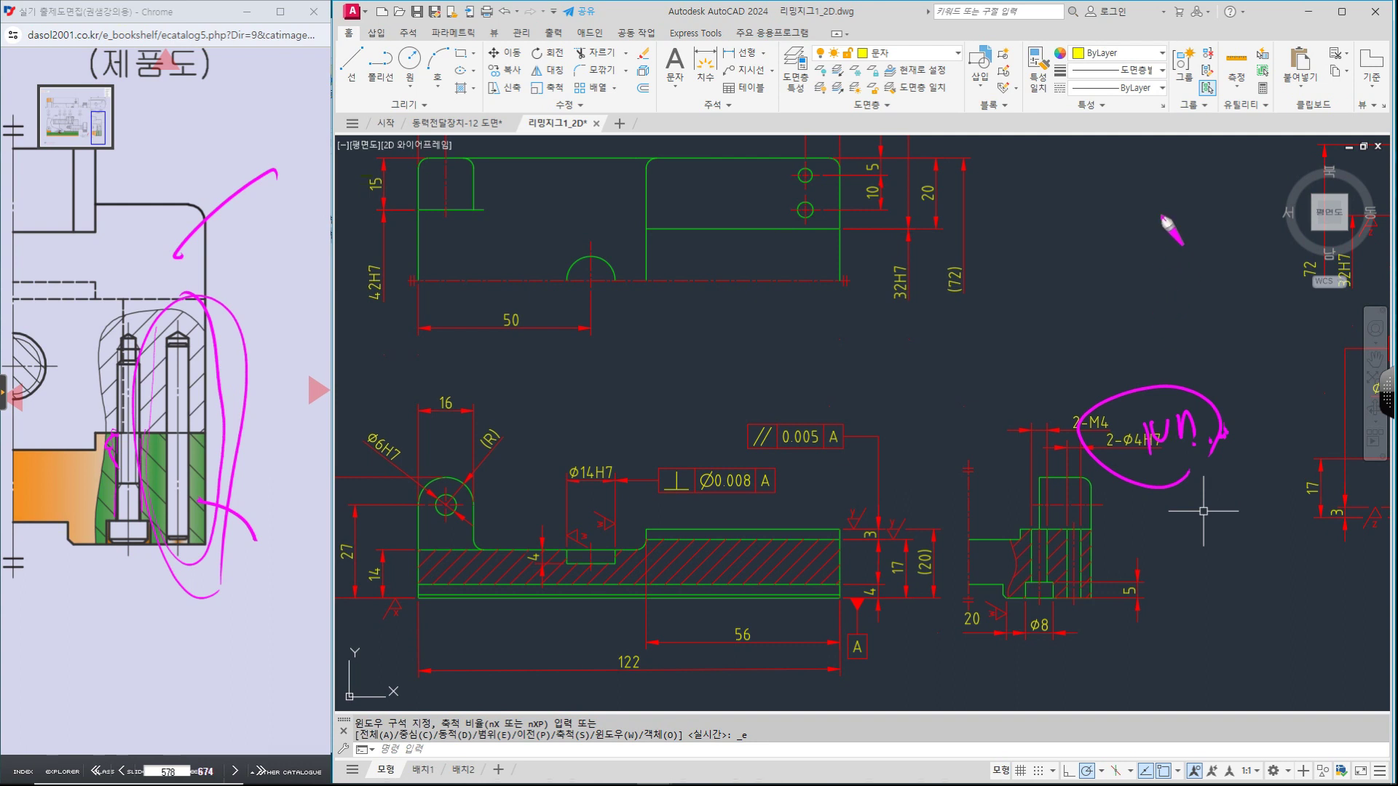
Step: Mark both ends of the dowel pin in the catalogue section and write a circled pin tolerance note above the side section
drag(158, 352, 206, 347)
drag(170, 544, 196, 537)
drag(180, 407, 289, 355)
drag(1138, 251, 1160, 291)
drag(1188, 251, 1192, 290)
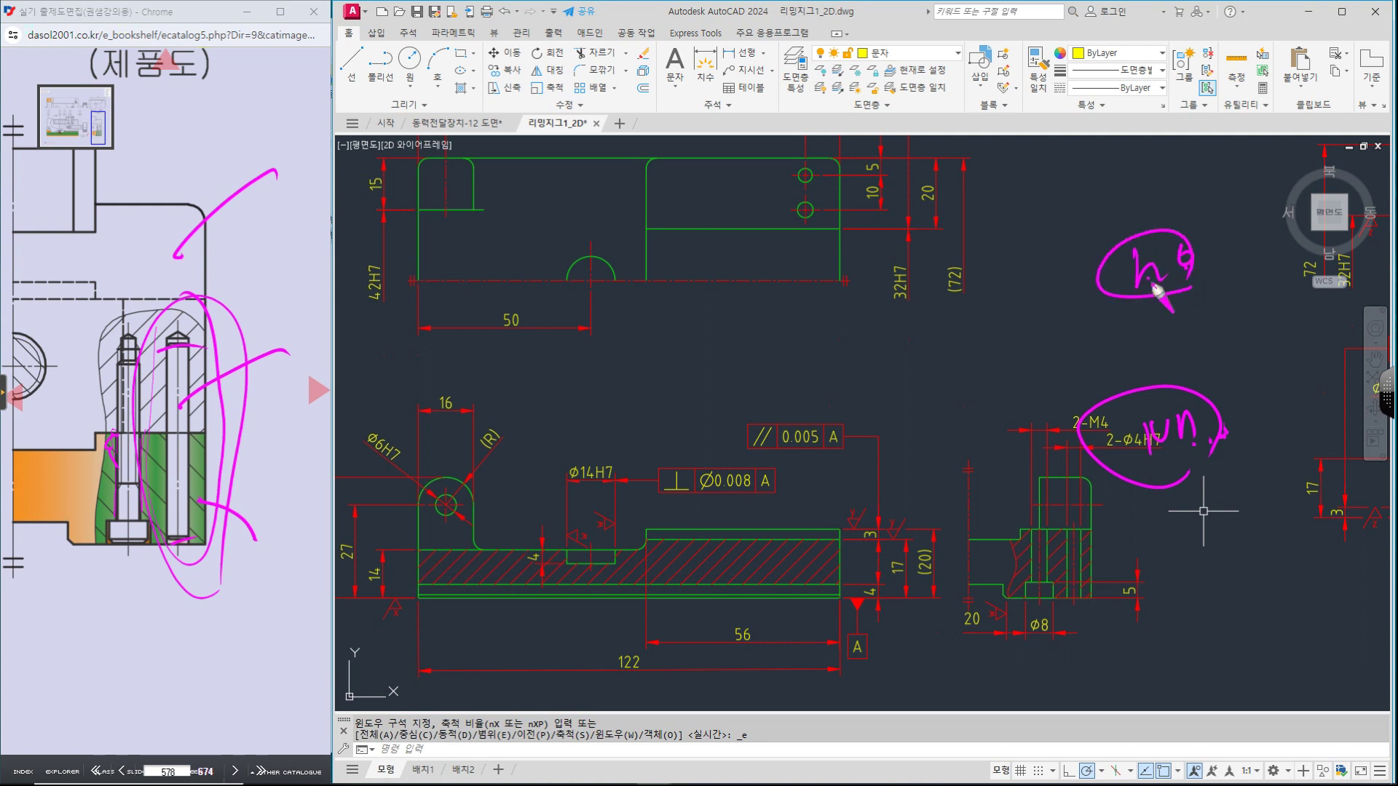
drag(1149, 287, 1149, 361)
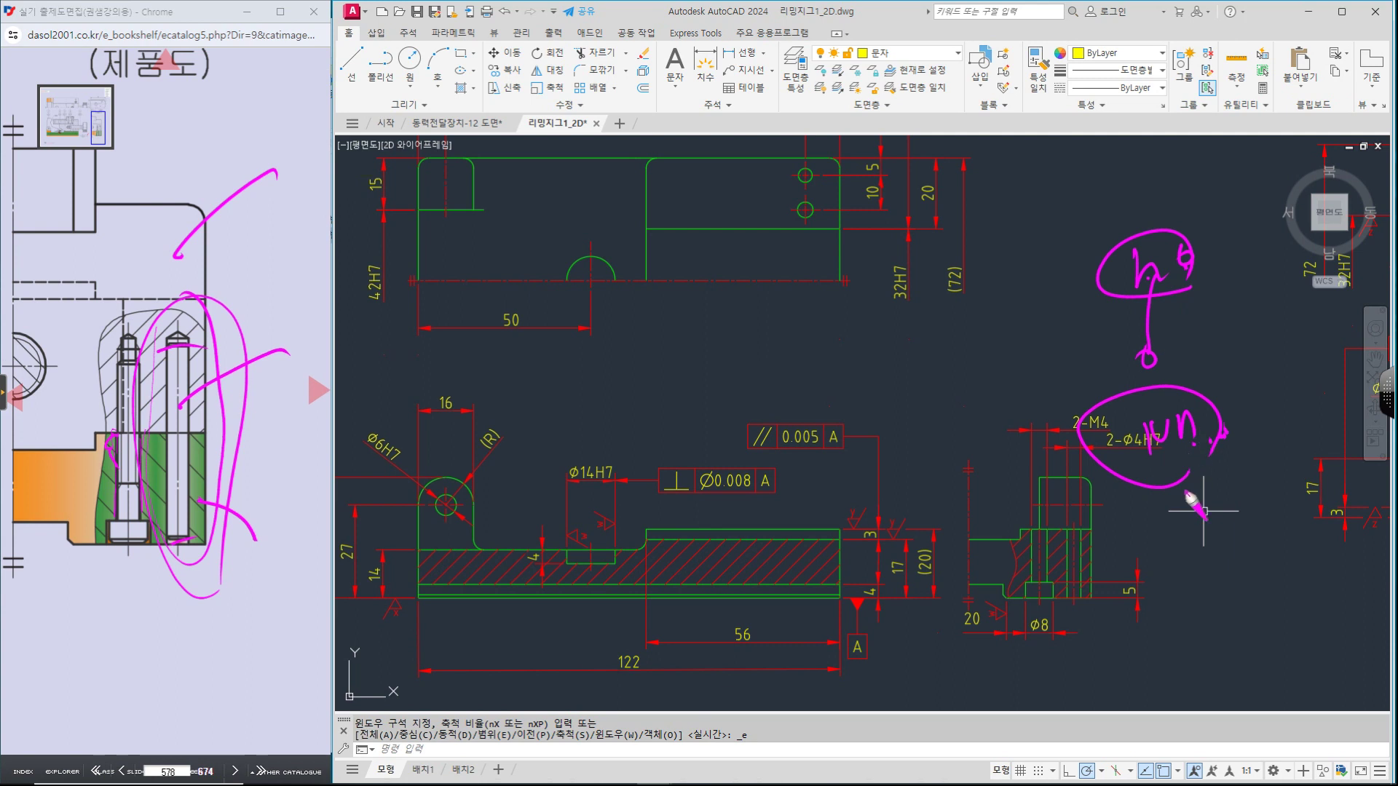
Step: Emphasise the pin tolerance note and the 2-Φ4H7 dimension with further pen marks, and clear all marks
drag(1154, 245, 1156, 274)
mouse_move(1232, 225)
mouse_down()
mouse_move(1254, 270)
mouse_move(1304, 239)
mouse_move(1315, 273)
mouse_move(1271, 271)
mouse_up()
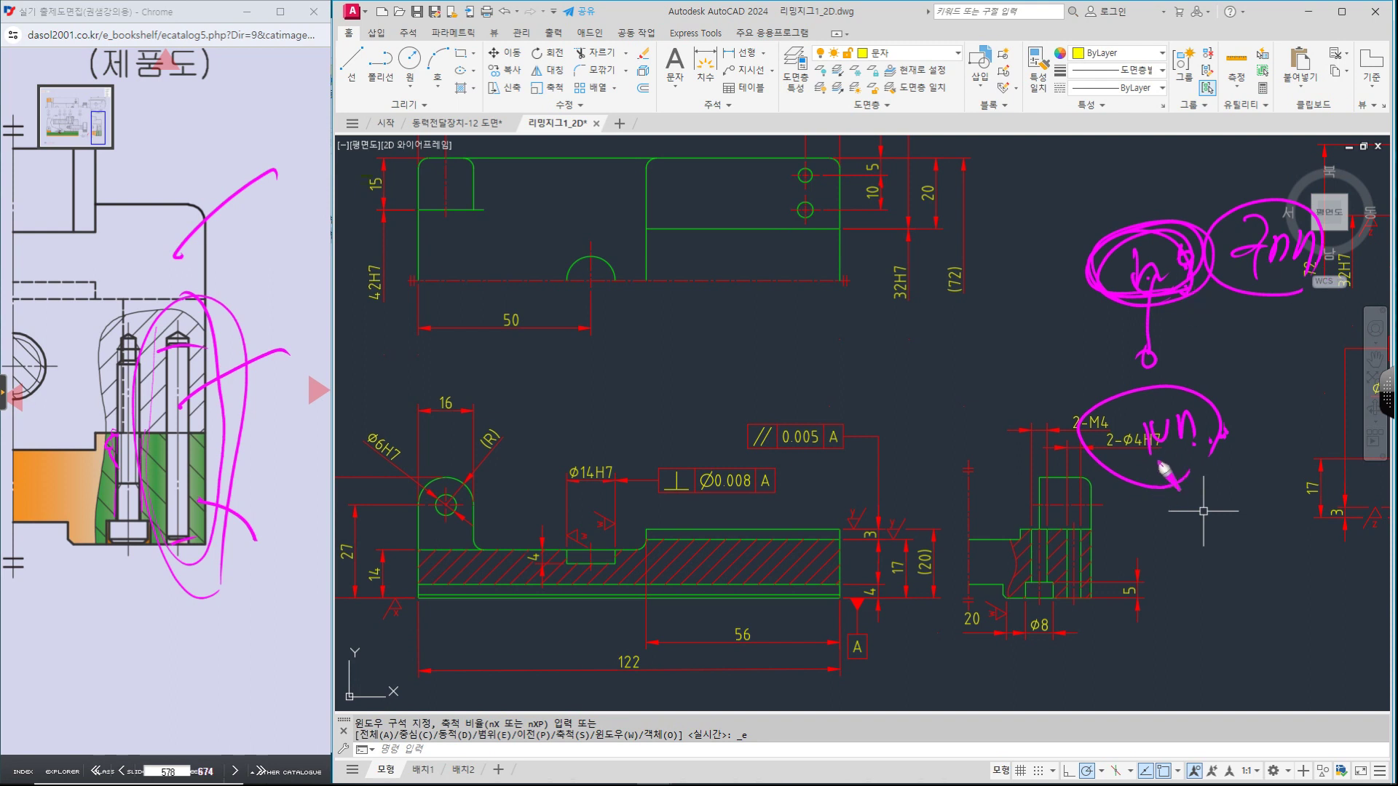
drag(1078, 522, 1085, 537)
mouse_move(1142, 415)
mouse_down()
mouse_move(1151, 453)
mouse_move(1153, 436)
mouse_move(1195, 430)
mouse_move(1163, 512)
mouse_move(1198, 452)
mouse_up()
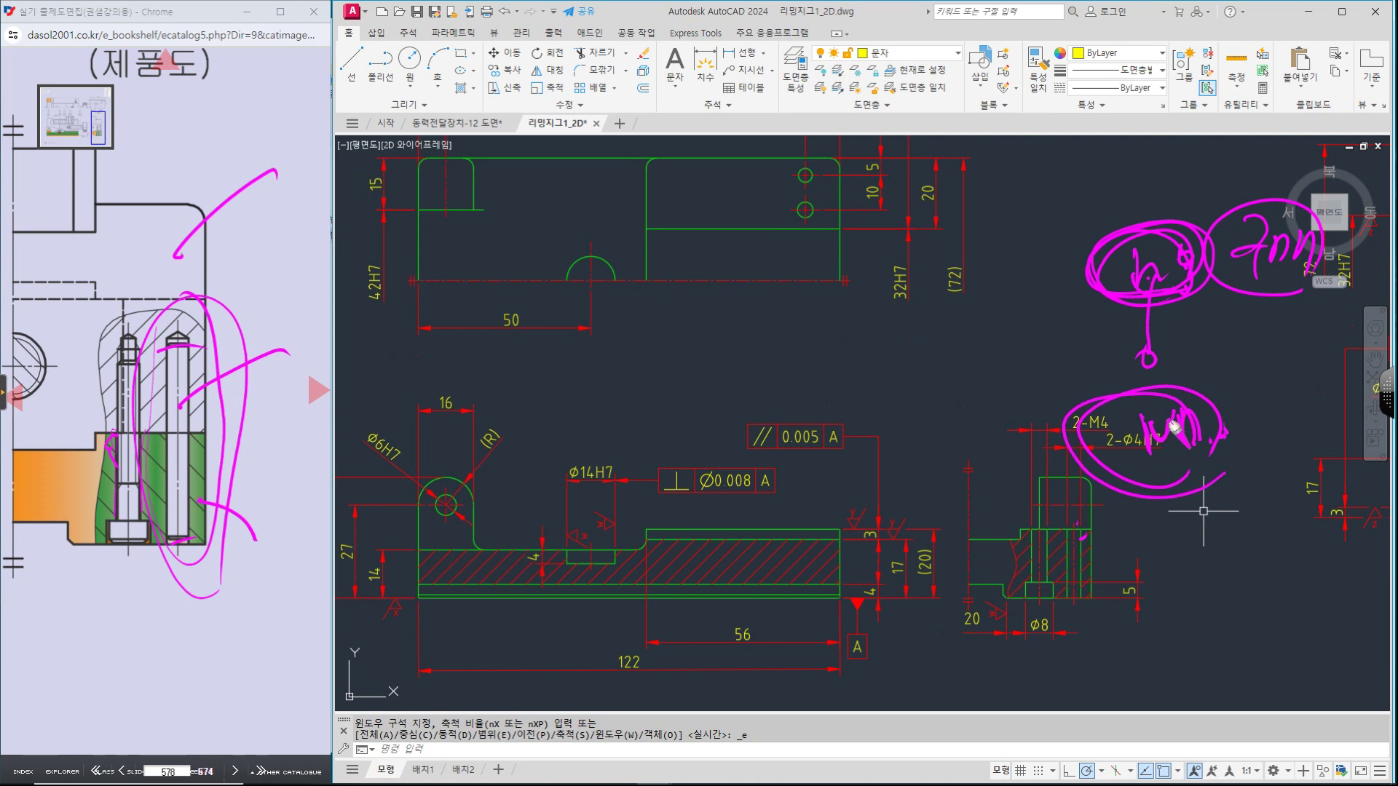
drag(1262, 393, 1271, 367)
key(Escape)
Step: Circle datum A and the perpendicularity frame 0.011 A on part 1, and add a circled tolerance note leading to the 42H7 dimension
scroll(1039, 428, down, 2)
click(251, 426)
middle_drag(1132, 349, 1113, 442)
key(ctrl+2)
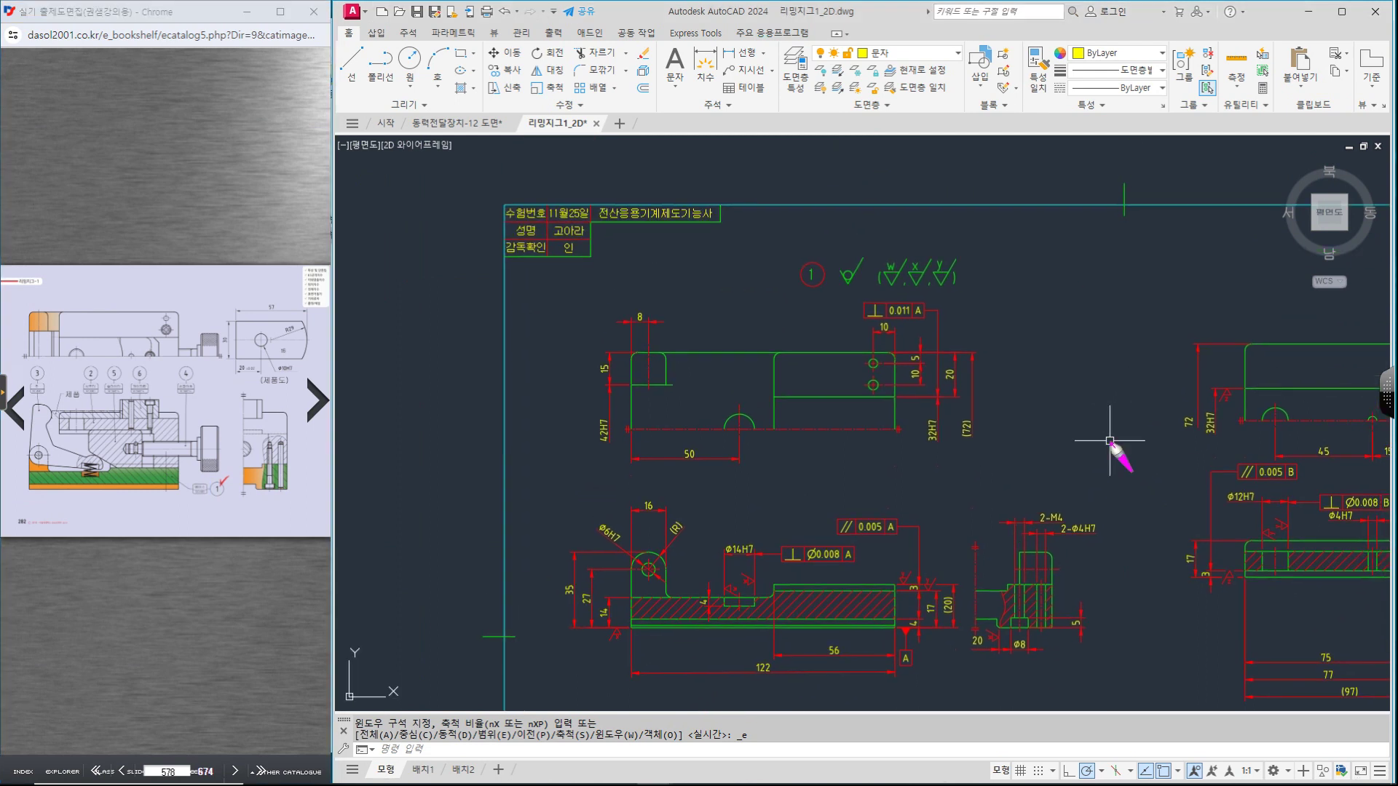
drag(922, 659, 923, 642)
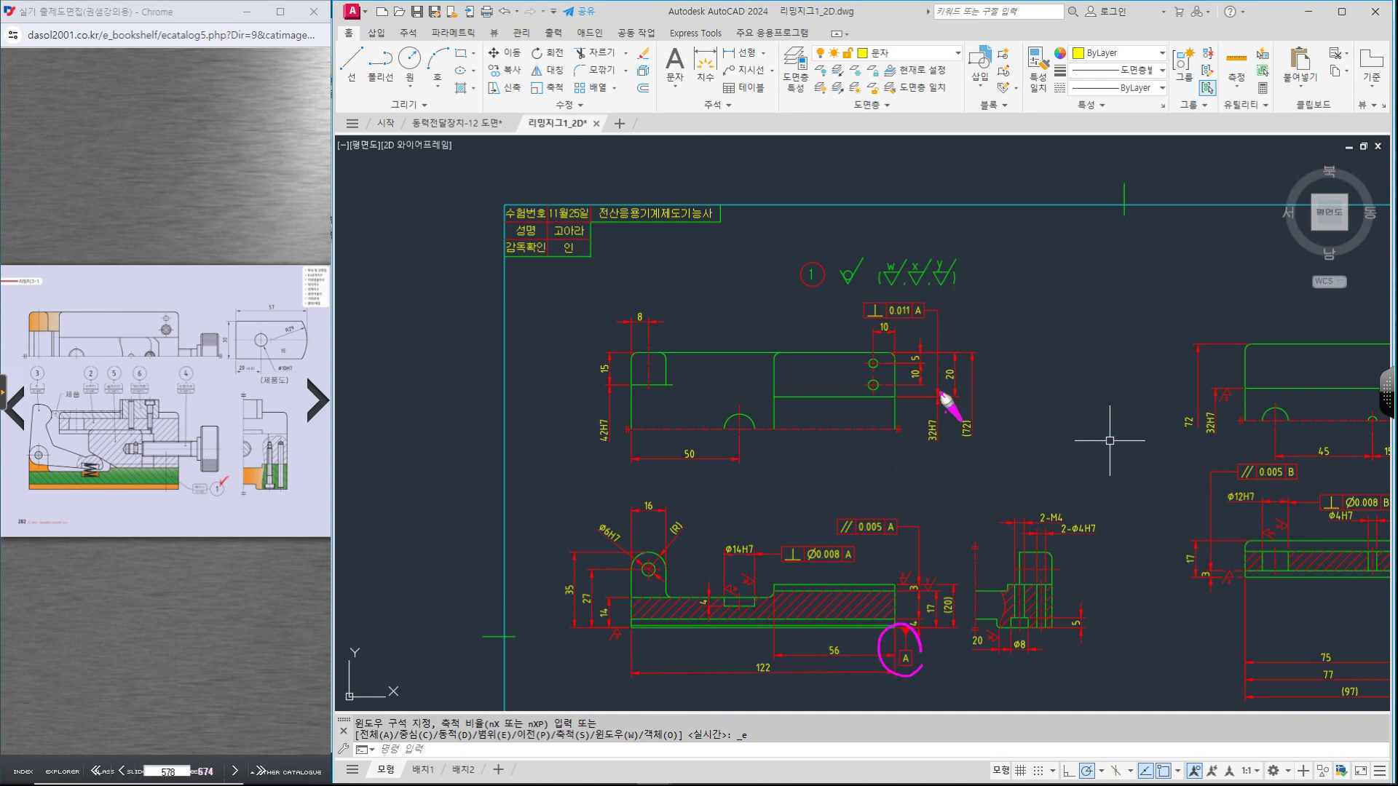
drag(874, 328, 923, 303)
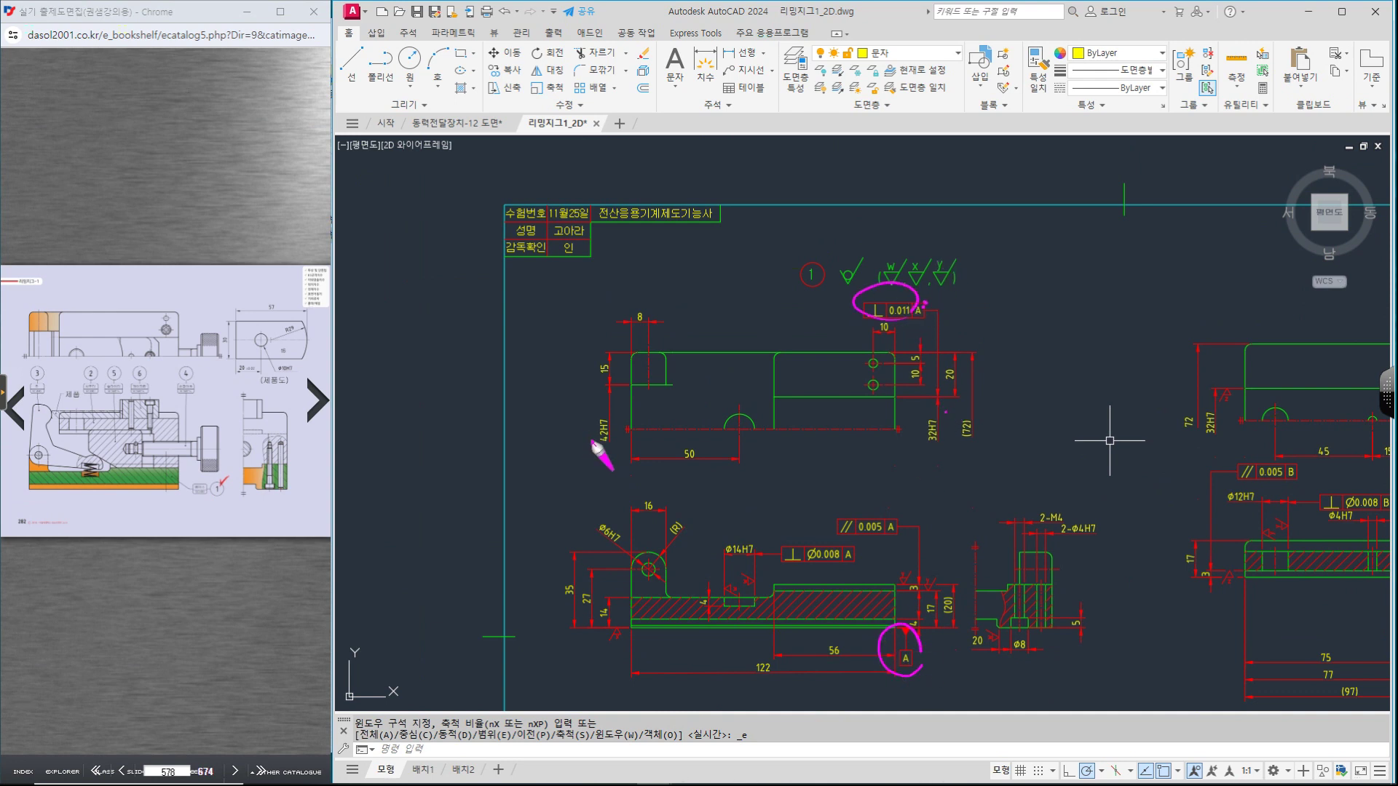
mouse_move(609, 386)
mouse_down()
mouse_move(567, 326)
mouse_move(527, 319)
mouse_move(559, 318)
mouse_up()
drag(550, 318, 551, 321)
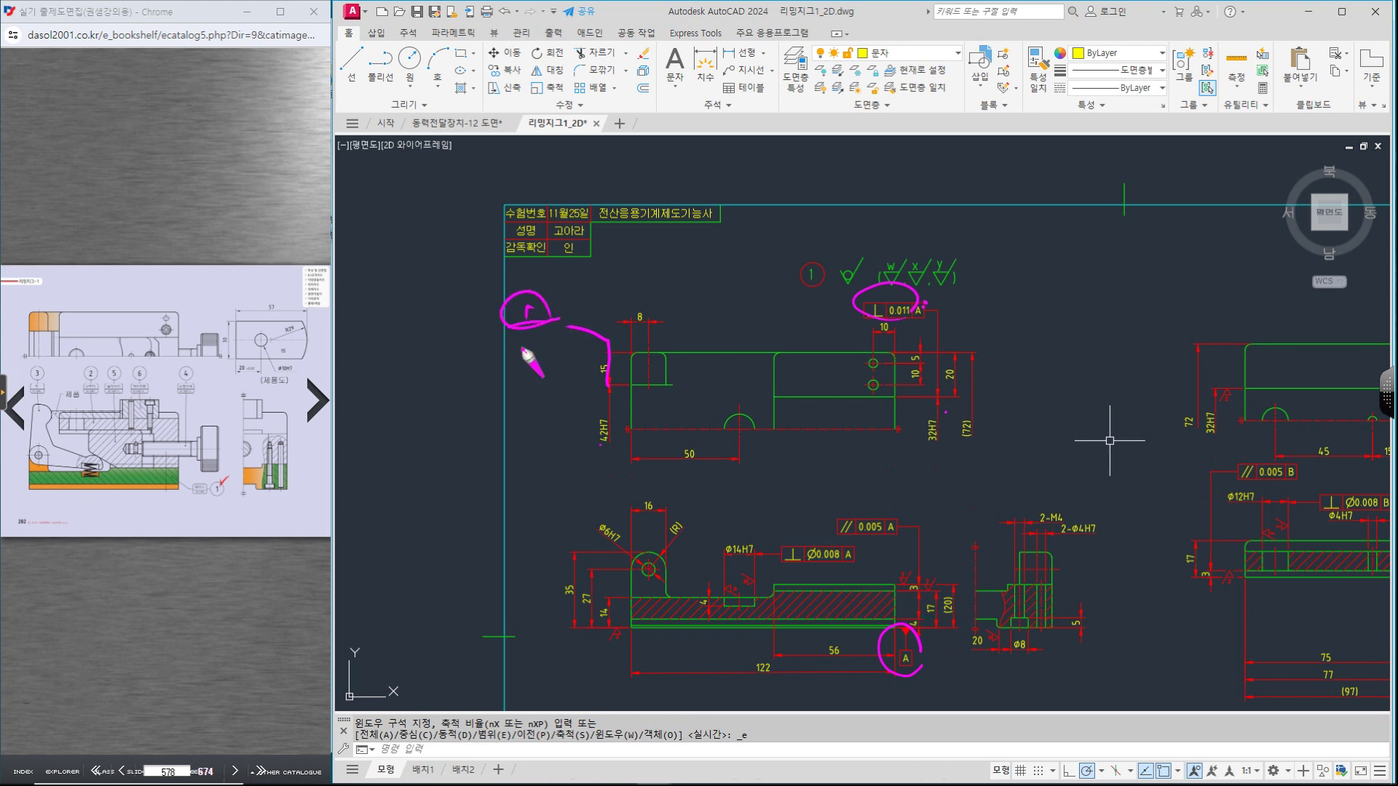
Step: Write a boxed datum B below the perpendicularity frame, circle 32H7, and mark the 32H7 groove edges and the mating part in the catalogue
mouse_move(887, 318)
mouse_down()
mouse_move(890, 341)
mouse_move(898, 316)
mouse_up()
drag(877, 398, 770, 400)
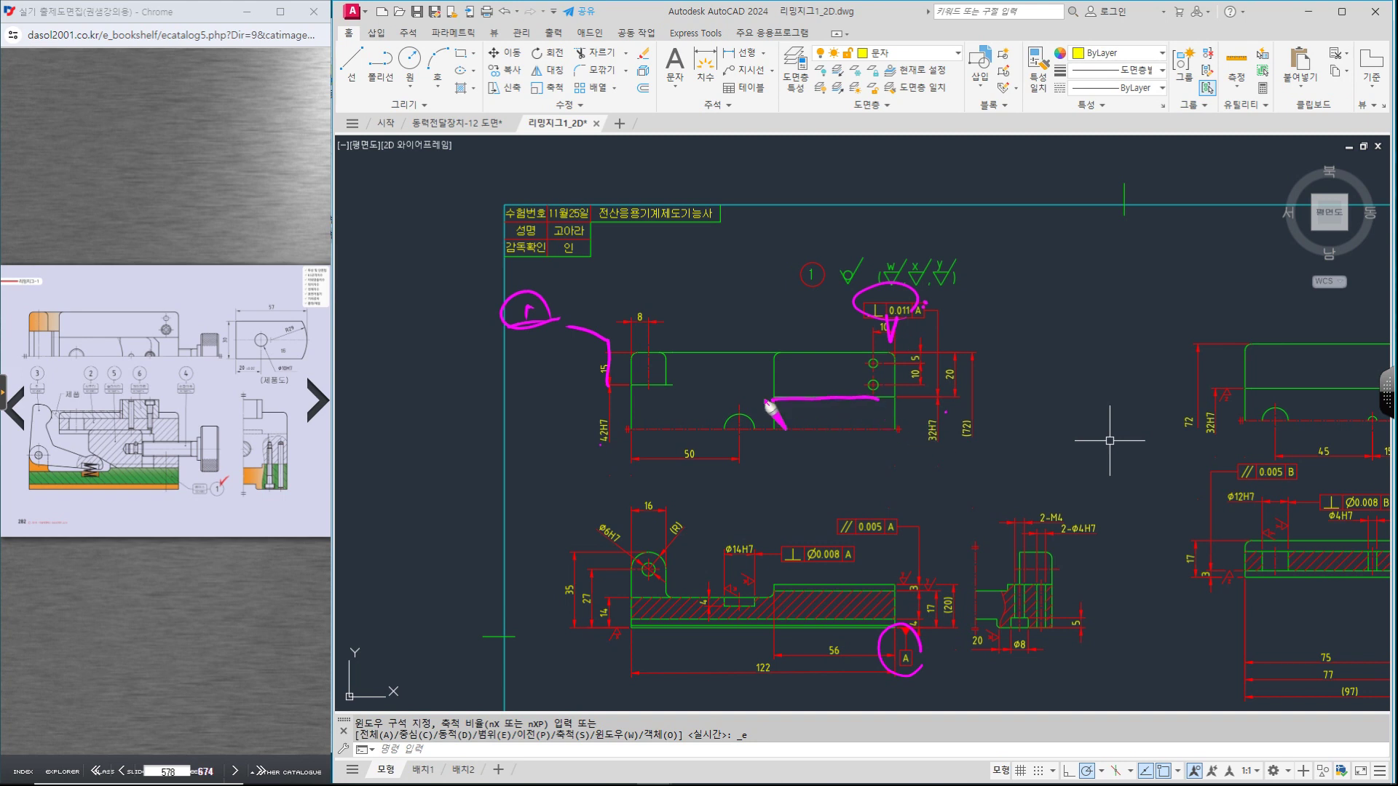
drag(175, 430, 224, 358)
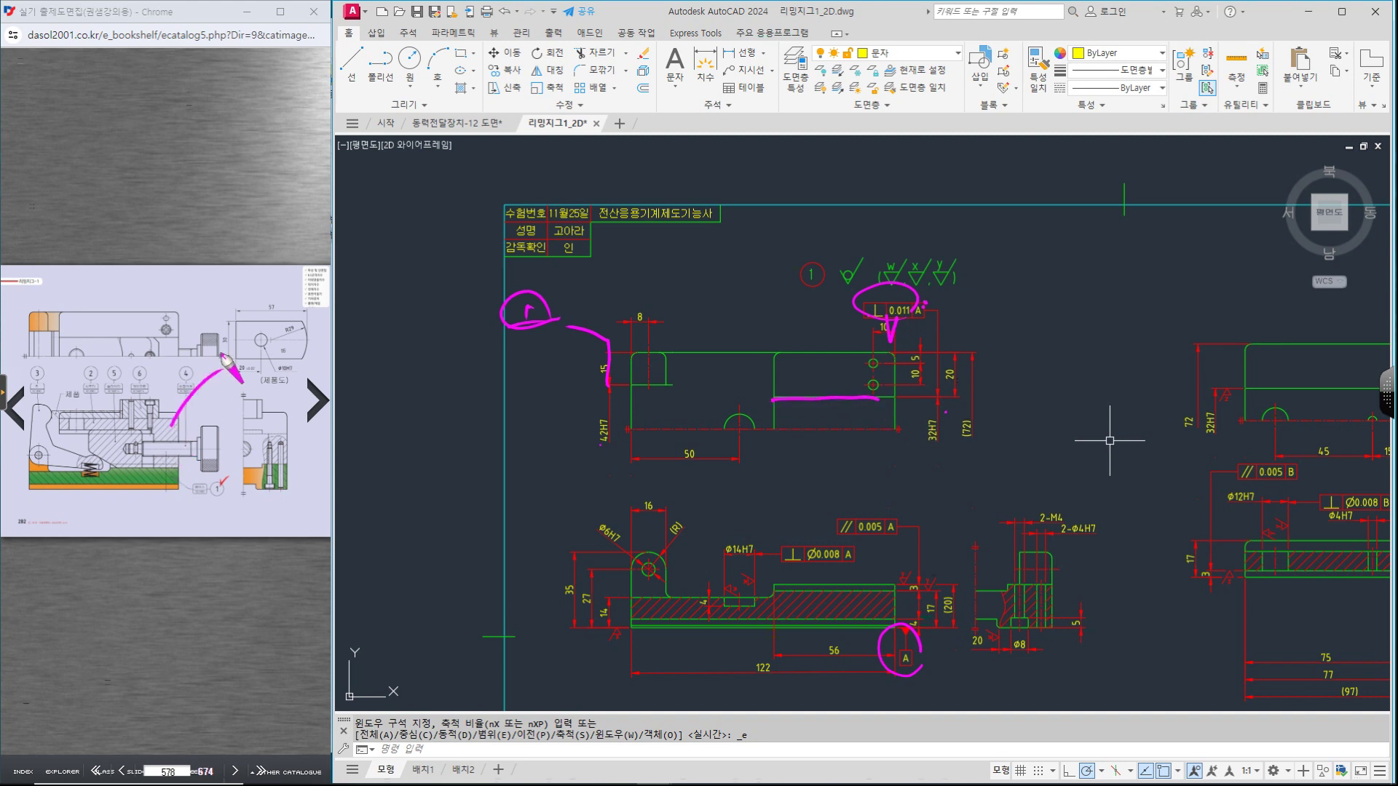
drag(938, 441, 935, 437)
mouse_move(873, 345)
mouse_down()
mouse_move(905, 372)
mouse_move(875, 348)
mouse_move(884, 369)
mouse_up()
drag(778, 431, 883, 438)
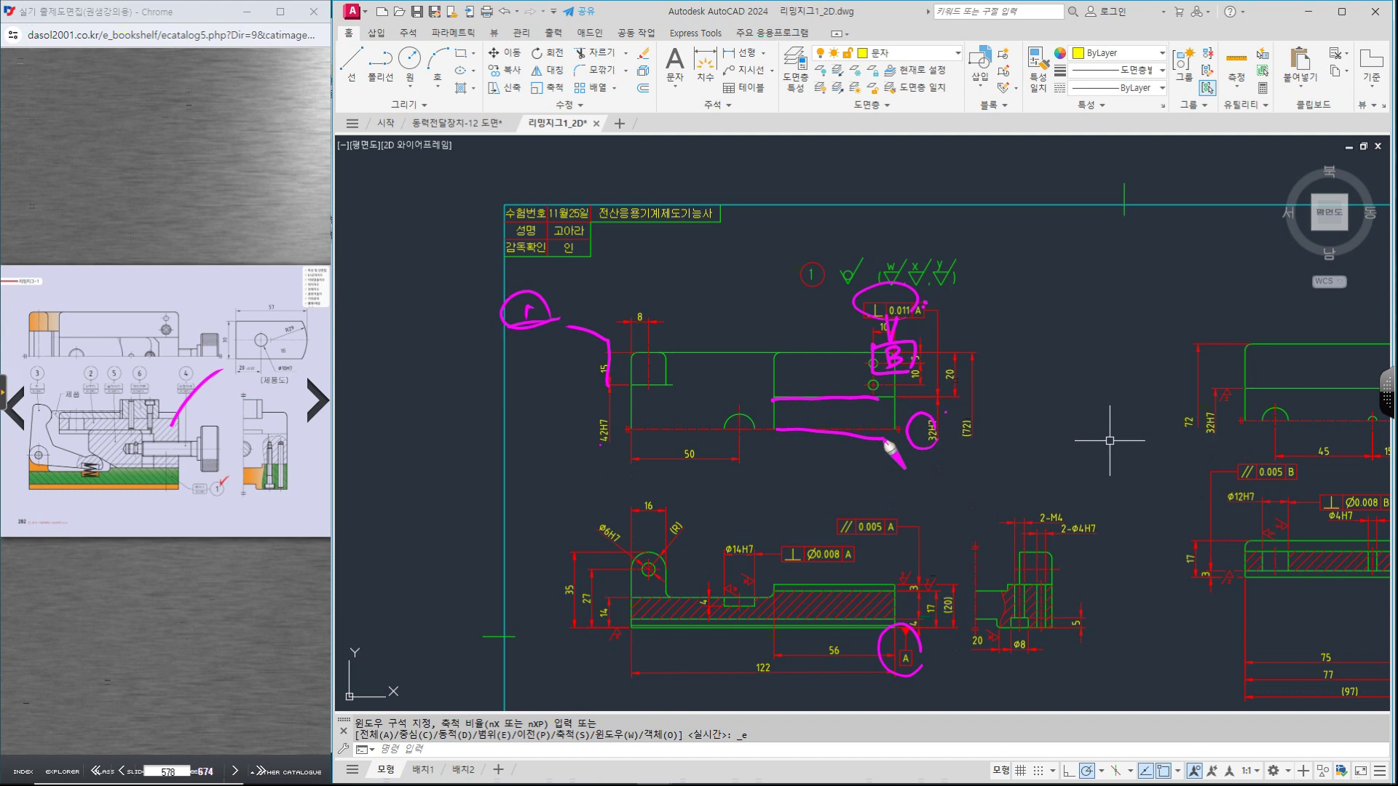
Step: Mark the edges of the 42H7 slot in the plan view and write a circled symmetry symbol above it
mouse_move(648, 386)
mouse_down()
mouse_move(633, 391)
mouse_move(667, 435)
mouse_up()
mouse_move(559, 253)
mouse_down()
mouse_move(585, 253)
mouse_move(578, 267)
mouse_up()
mouse_move(562, 277)
mouse_down()
mouse_move(598, 254)
mouse_move(574, 295)
mouse_up()
drag(631, 429, 680, 425)
Step: Sketch a block outline with a slot in each end beside the plan view, with a centreline through each slot
mouse_move(1065, 234)
mouse_down()
mouse_move(1202, 227)
mouse_move(1265, 299)
mouse_move(1125, 297)
mouse_move(1061, 373)
mouse_move(1096, 440)
mouse_move(1256, 421)
mouse_up()
mouse_move(1266, 275)
mouse_down()
mouse_move(1275, 334)
mouse_move(1257, 428)
mouse_up()
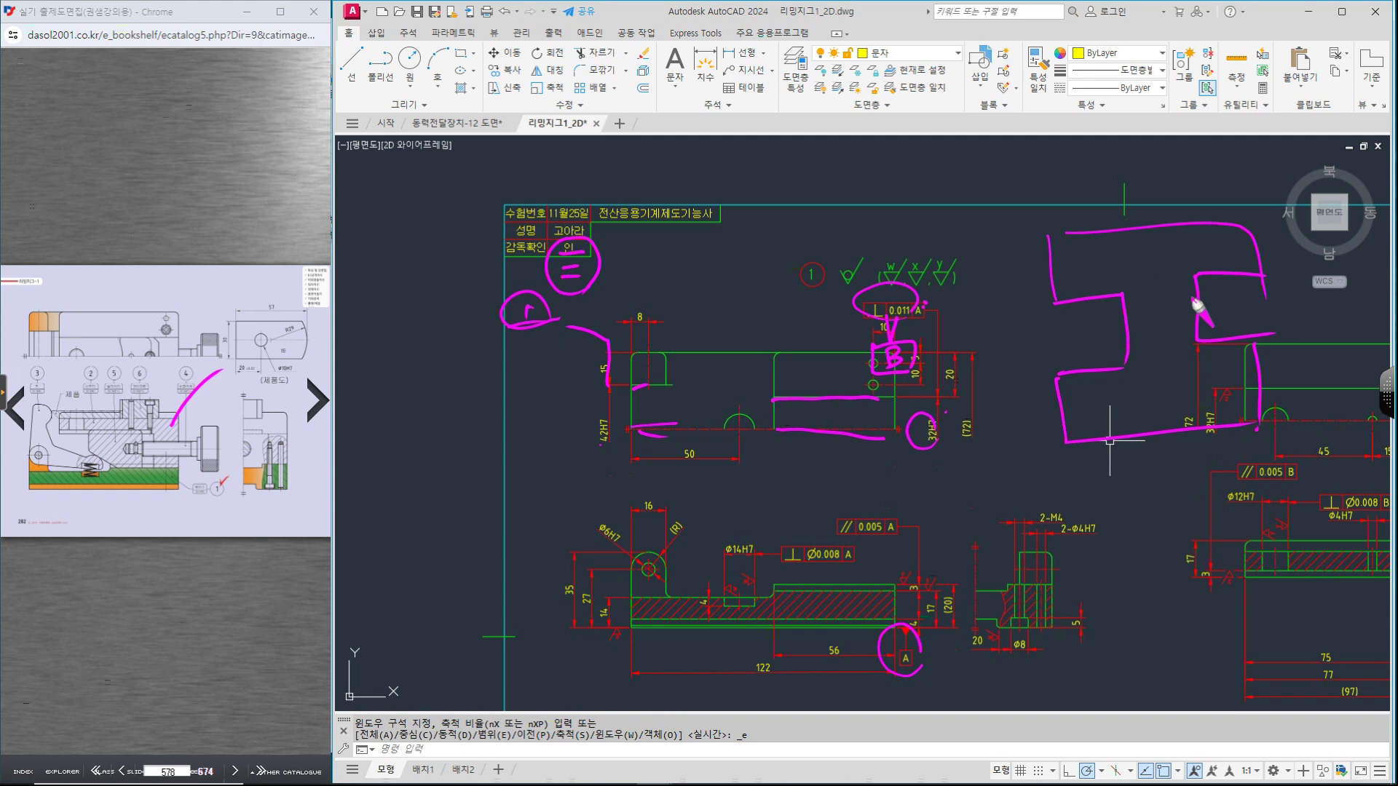
drag(1163, 305, 1262, 300)
drag(1048, 339, 1100, 334)
Step: Add width marks labelled H7 to both slots of the sketched block
mouse_move(1287, 283)
mouse_down()
mouse_move(1314, 281)
mouse_move(1301, 332)
mouse_up()
drag(1289, 333, 1354, 321)
drag(984, 315, 1019, 311)
mouse_move(1009, 315)
mouse_down()
mouse_move(1009, 373)
mouse_move(1027, 373)
mouse_move(976, 355)
mouse_up()
mouse_move(967, 350)
mouse_down()
mouse_move(967, 373)
mouse_move(985, 367)
mouse_up()
drag(989, 368, 1000, 358)
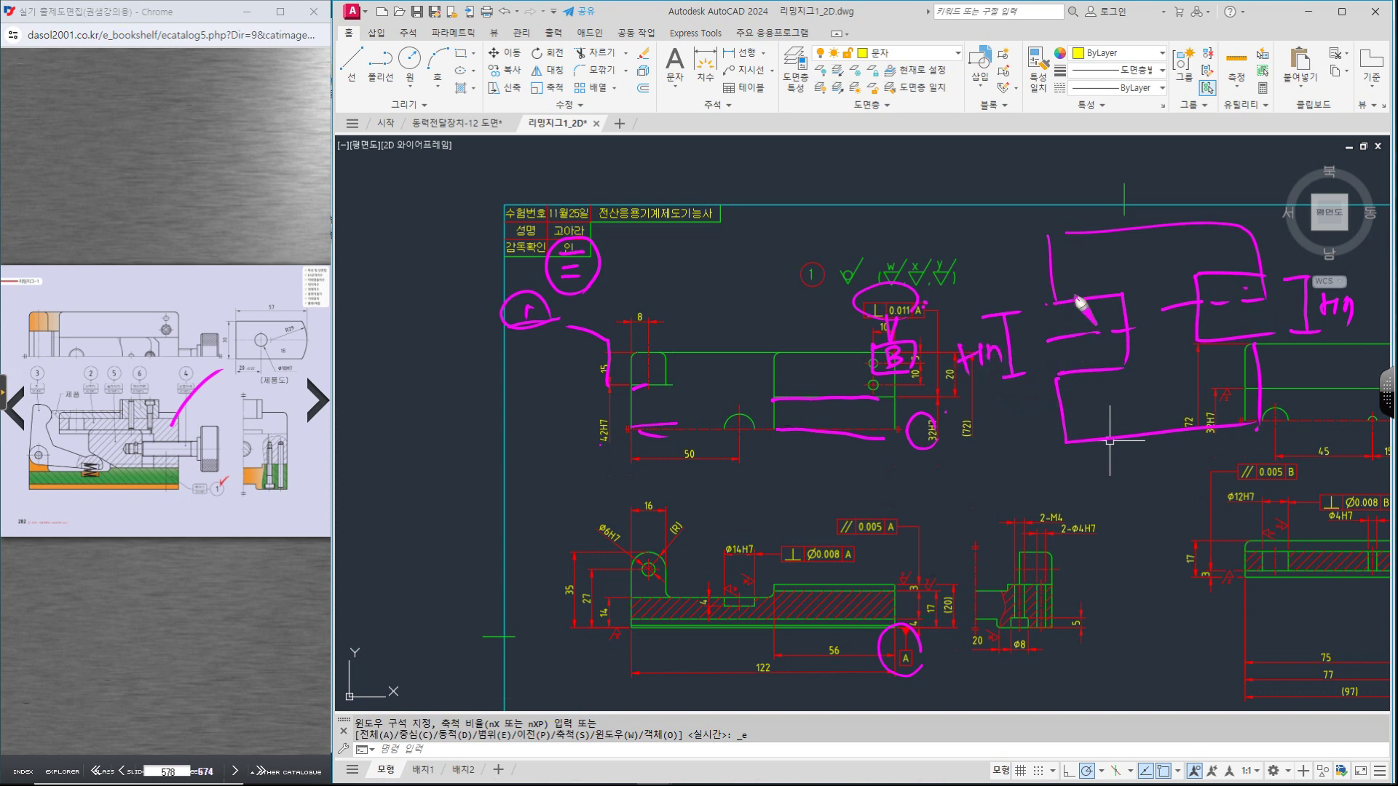
Step: Re-mark the sketched block's right slot and attach a boxed datum A to its width mark
drag(1162, 311, 1170, 336)
click(1155, 322)
mouse_move(1195, 281)
mouse_down()
mouse_move(1192, 342)
mouse_move(1265, 304)
mouse_move(1315, 334)
mouse_up()
mouse_move(1299, 363)
mouse_down()
mouse_move(1302, 388)
mouse_move(1336, 413)
mouse_up()
mouse_move(1287, 391)
mouse_down()
mouse_move(1337, 413)
mouse_move(1316, 408)
mouse_up()
Step: Write a symmetry tolerance frame referenced to datum A on a leader from the left slot's width mark
drag(996, 389, 974, 428)
mouse_move(826, 473)
mouse_down()
mouse_move(976, 474)
mouse_move(992, 448)
mouse_up()
mouse_move(944, 438)
mouse_down()
mouse_move(950, 464)
mouse_move(970, 464)
mouse_up()
mouse_move(860, 456)
mouse_down()
mouse_move(867, 488)
mouse_move(848, 474)
mouse_up()
drag(831, 489, 883, 481)
drag(897, 463, 897, 467)
drag(907, 463, 906, 477)
drag(935, 430, 932, 493)
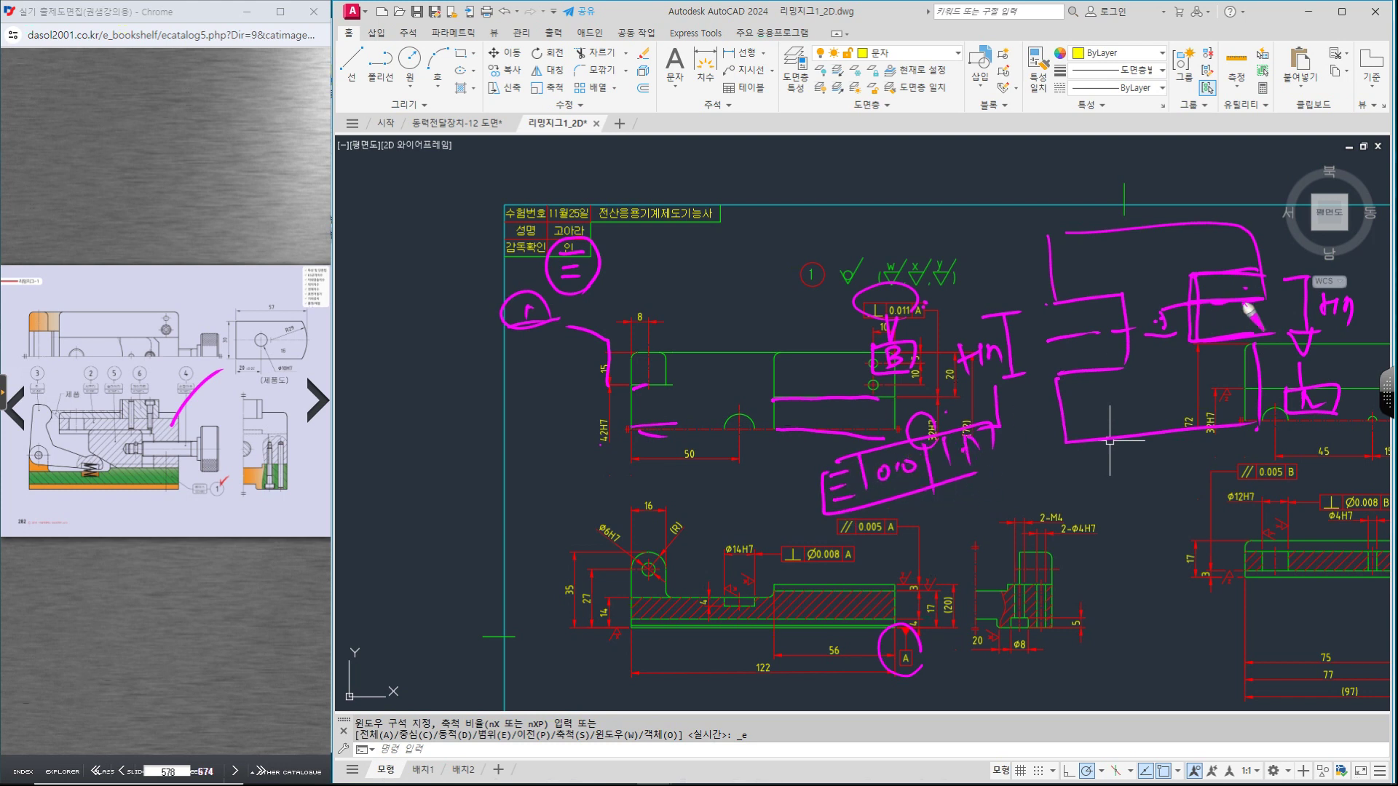
Step: Mark the sketch's left slot halves, circle the 42H7 dimension, box its tolerance note, and clear all marks
drag(1094, 305, 1096, 315)
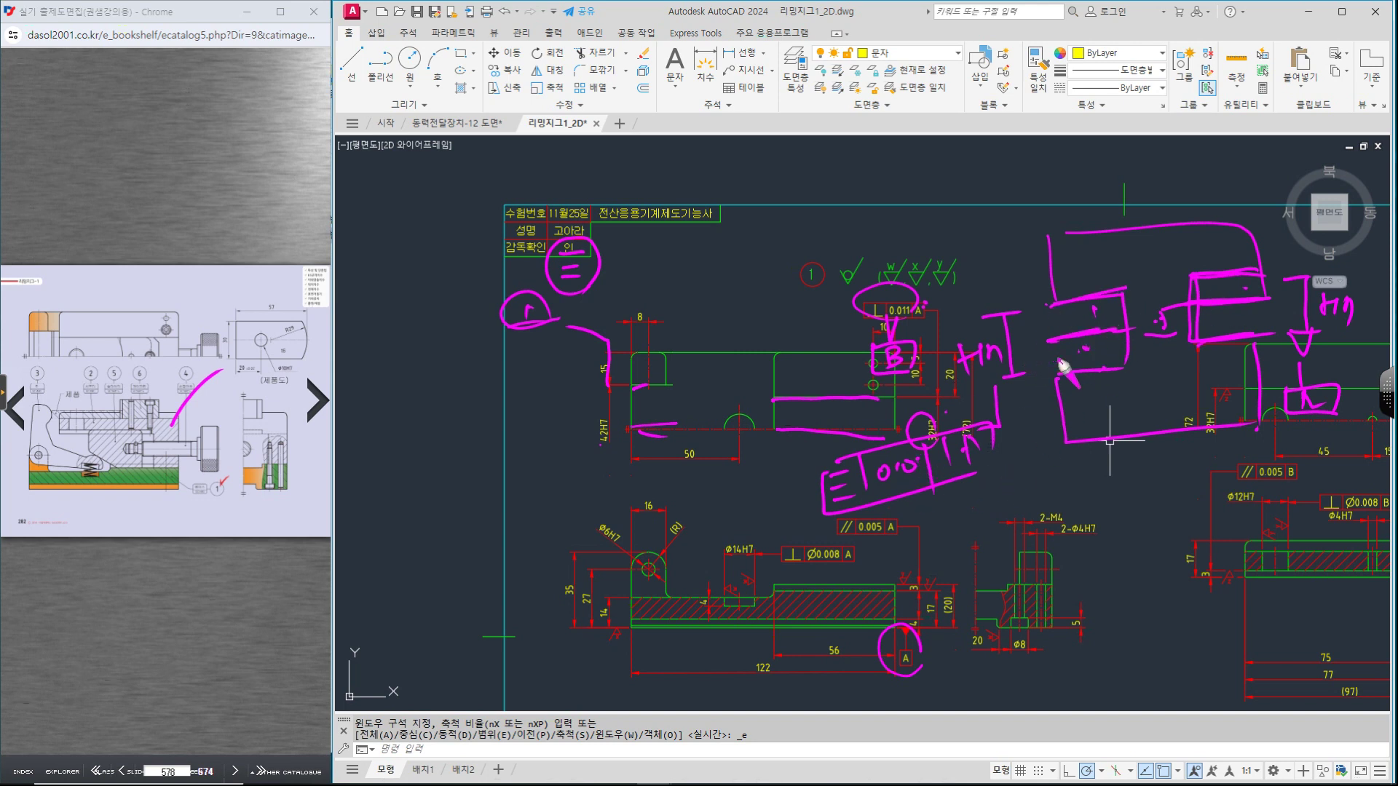
drag(593, 464, 628, 428)
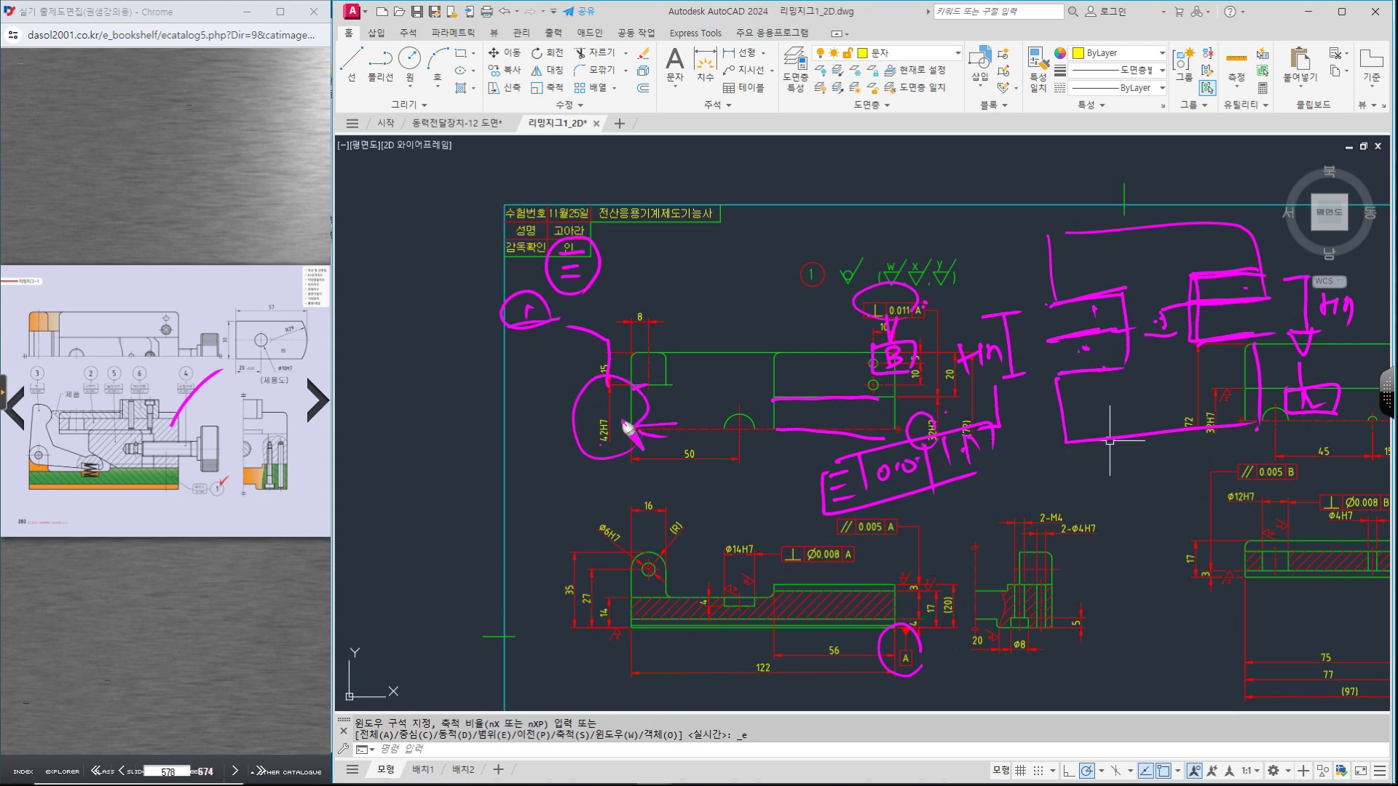
drag(501, 312, 601, 310)
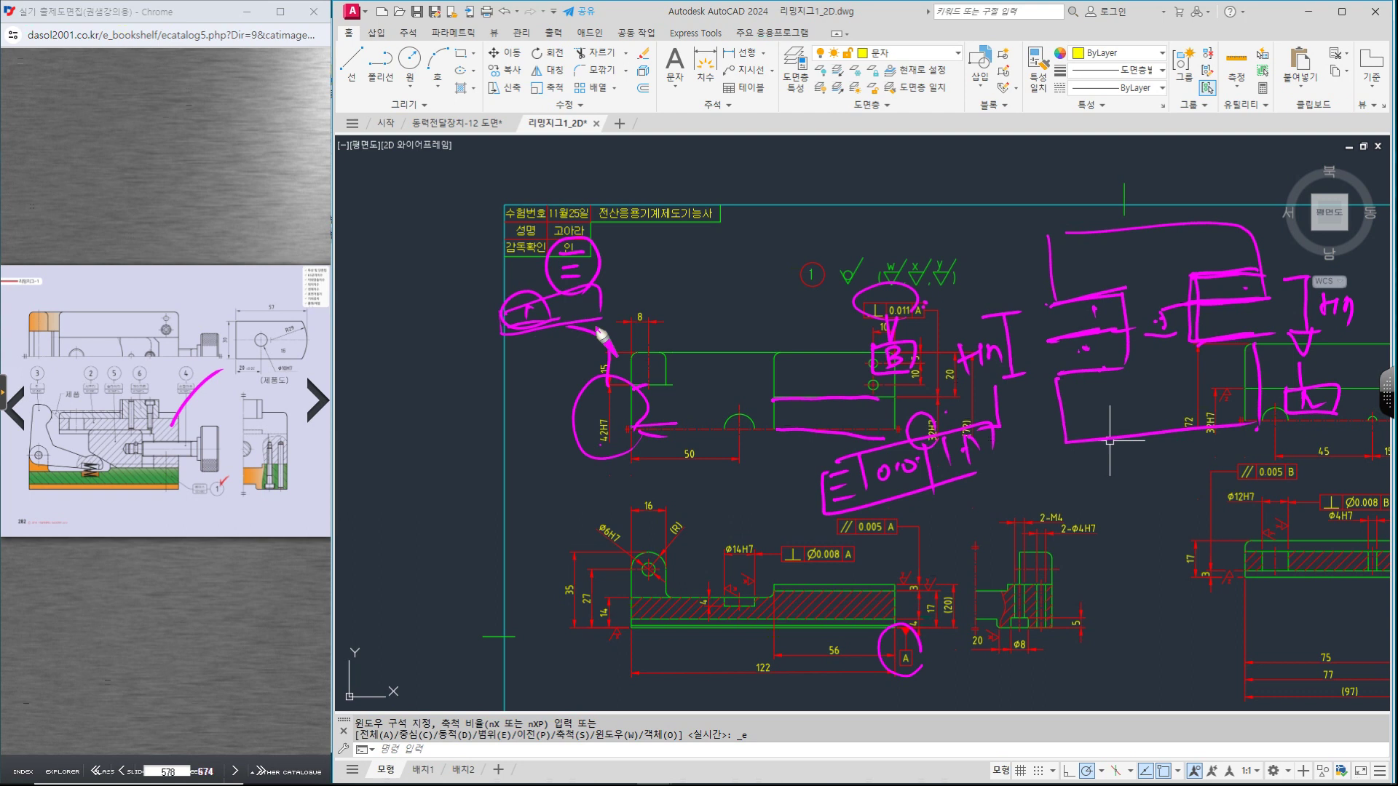
key(Escape)
scroll(614, 578, up, 5)
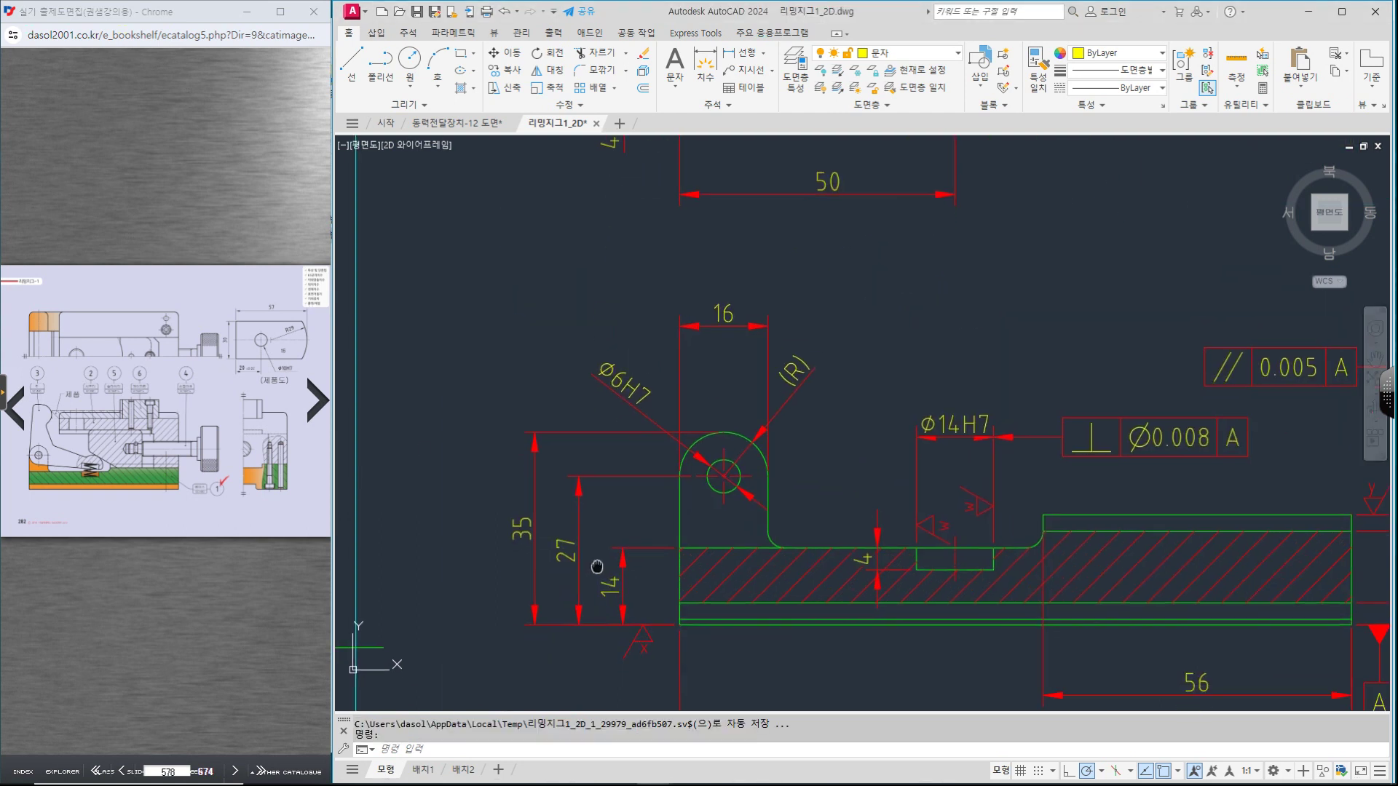
click(530, 500)
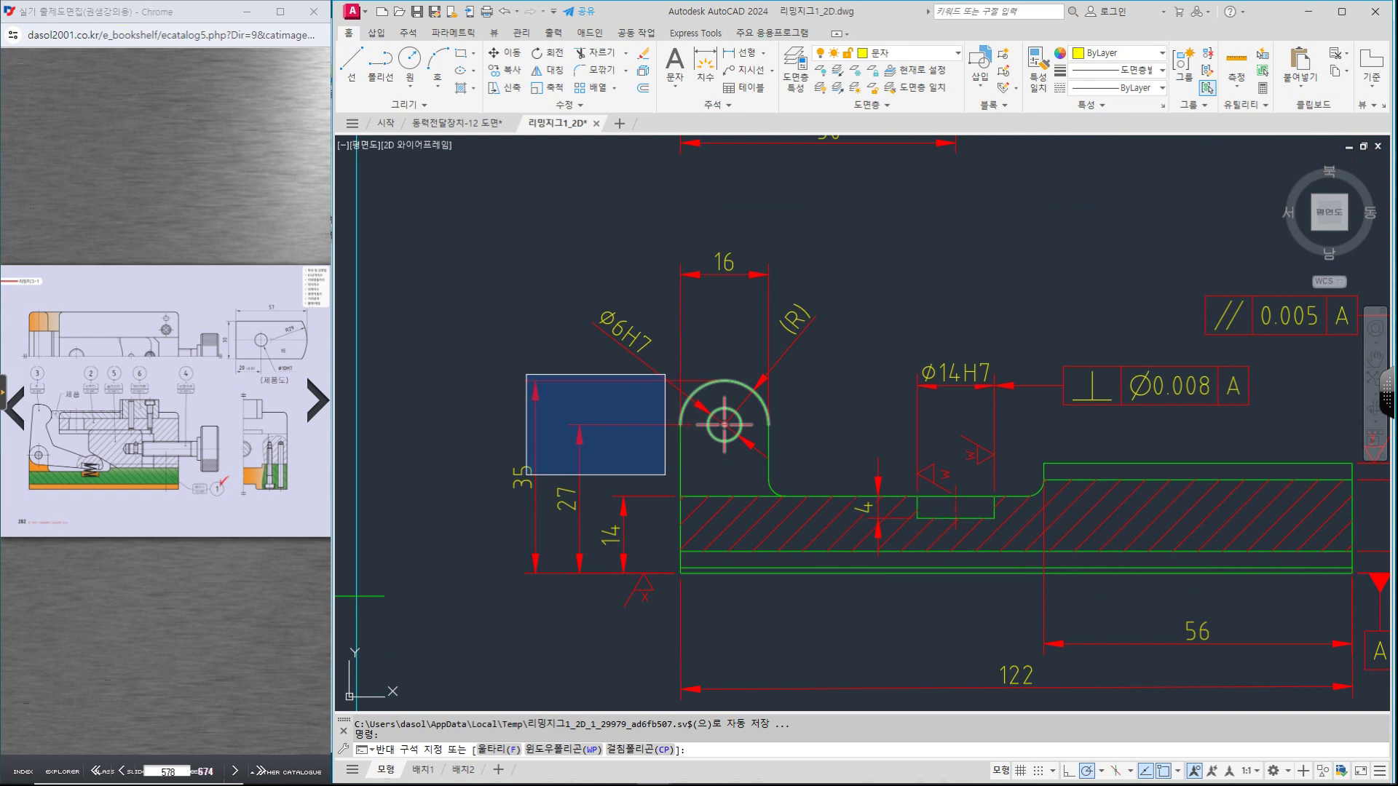
key(Escape)
click(789, 303)
key(Escape)
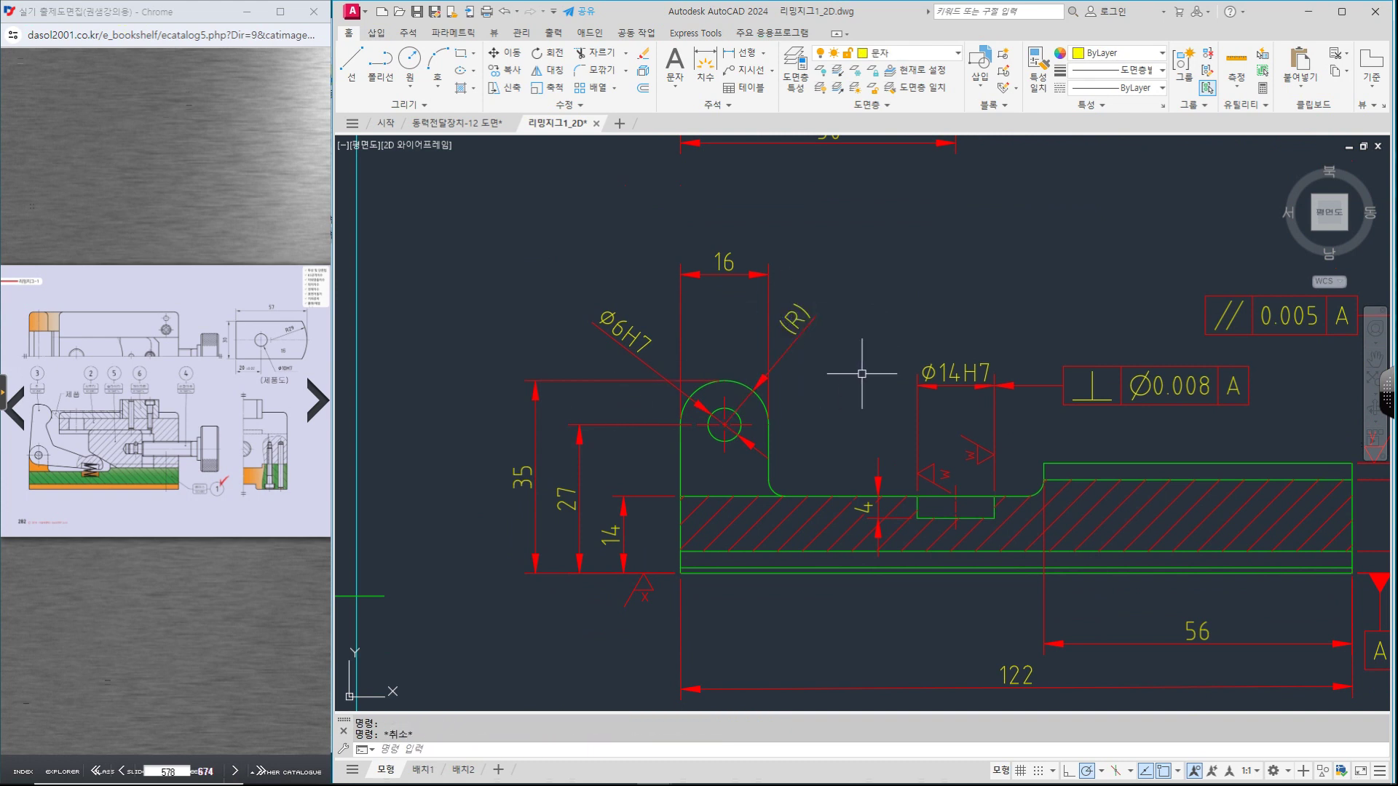
Step: Circle the (R), 35 and 27 dimensions around the lug in part 1's front view, and clear the marks
mouse_move(815, 333)
mouse_down()
mouse_move(821, 313)
mouse_move(815, 332)
mouse_up()
drag(540, 466, 559, 499)
click(792, 320)
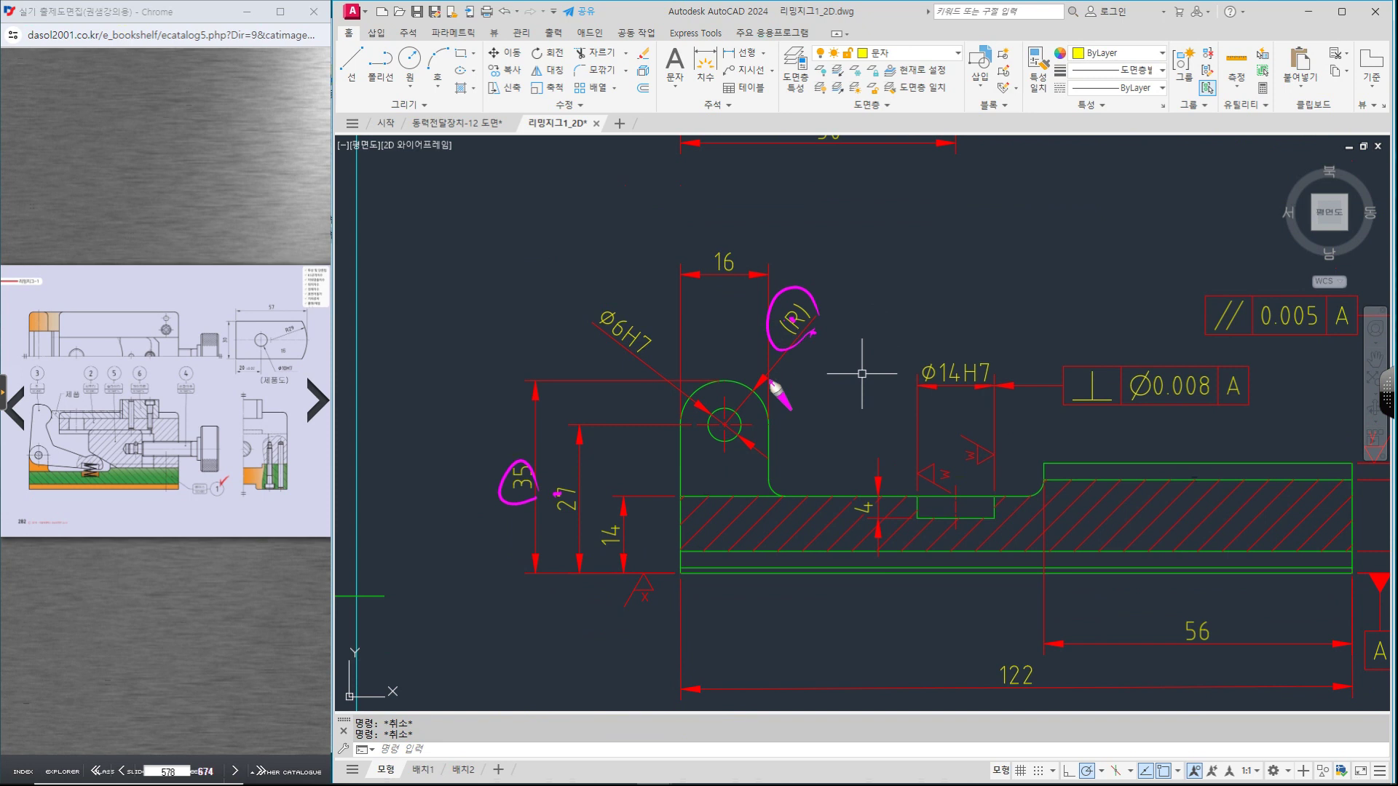
mouse_move(583, 559)
mouse_down()
mouse_move(576, 476)
mouse_move(583, 529)
mouse_up()
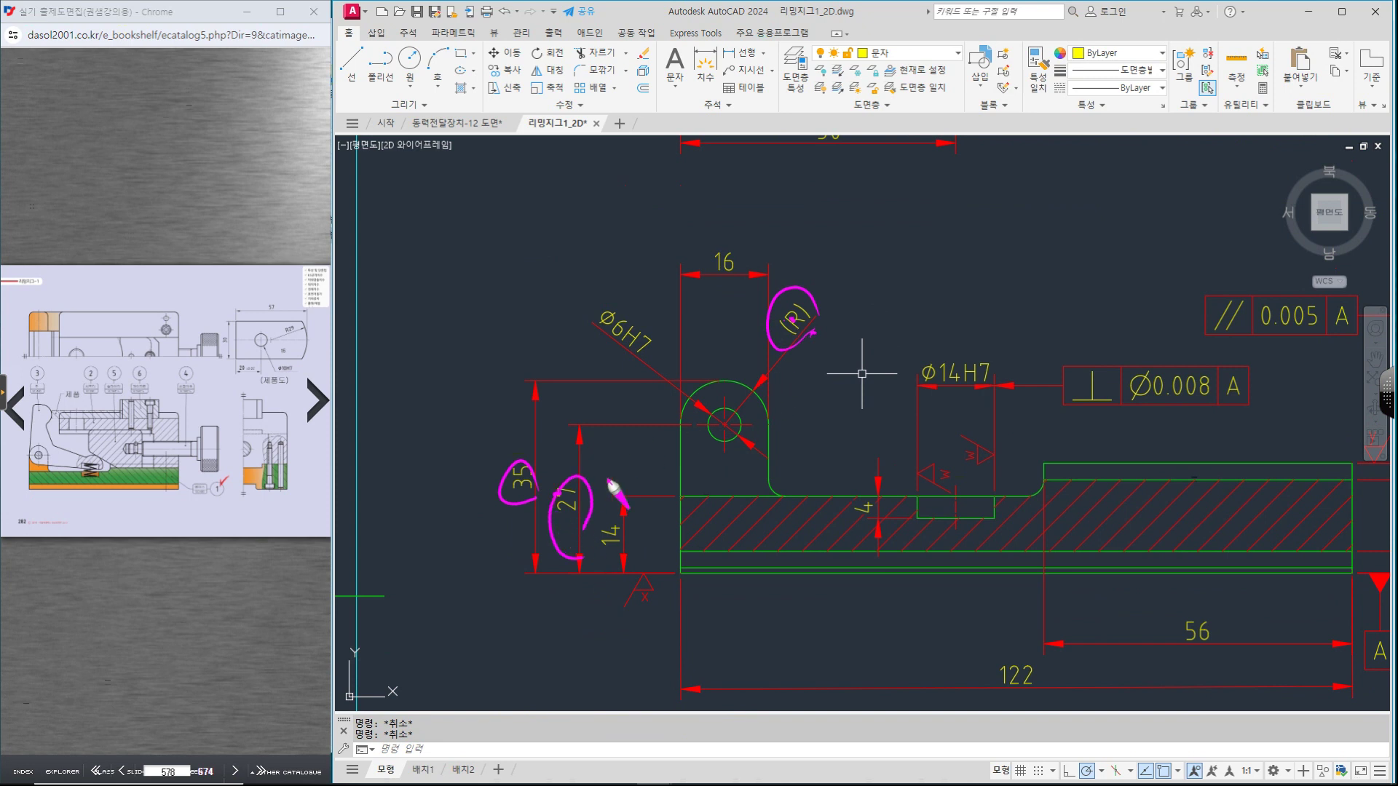
key(Escape)
Step: Circle the lug's Ø6H7 hole in the front view and draw the hole's two missing lines across the lug in the plan view
scroll(792, 303, down, 2)
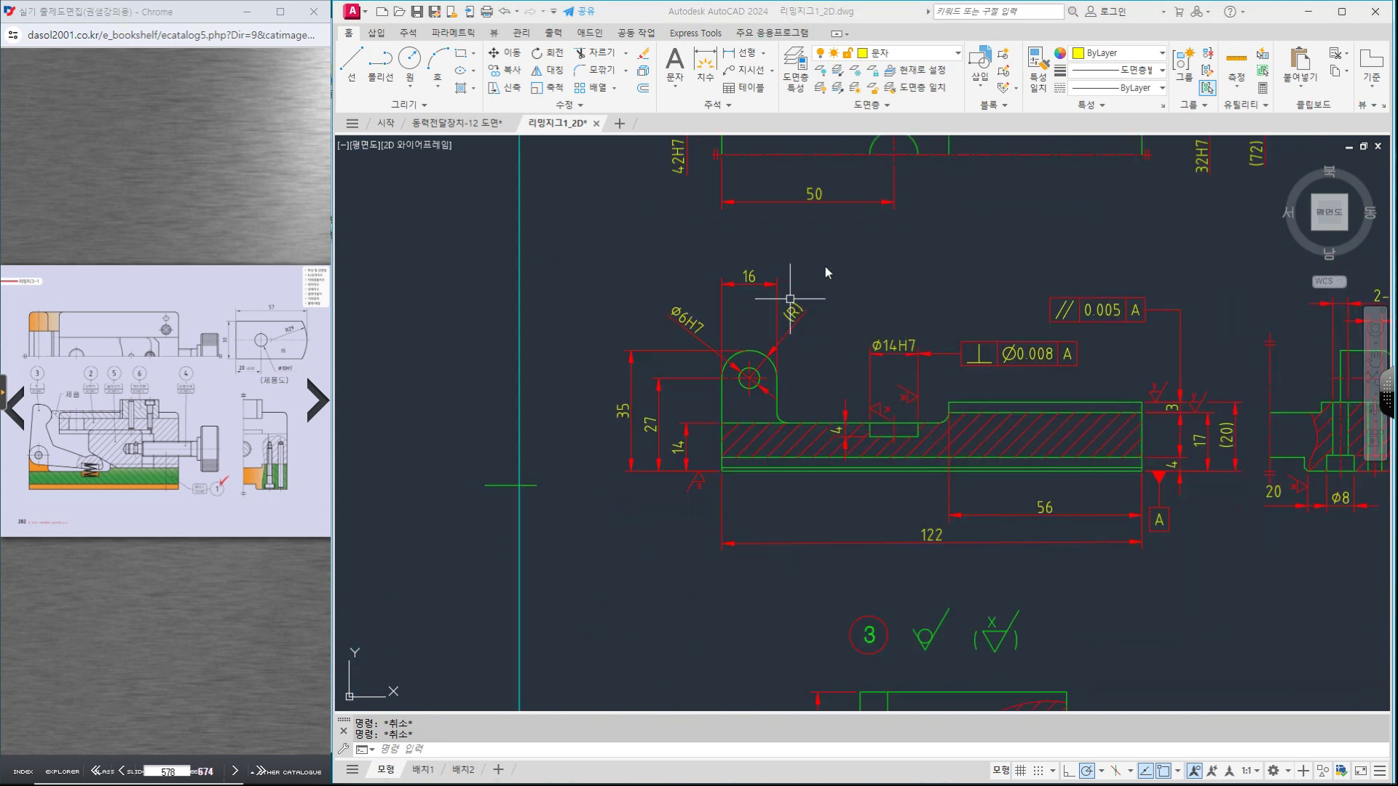
middle_drag(900, 143, 880, 293)
middle_drag(886, 237, 868, 344)
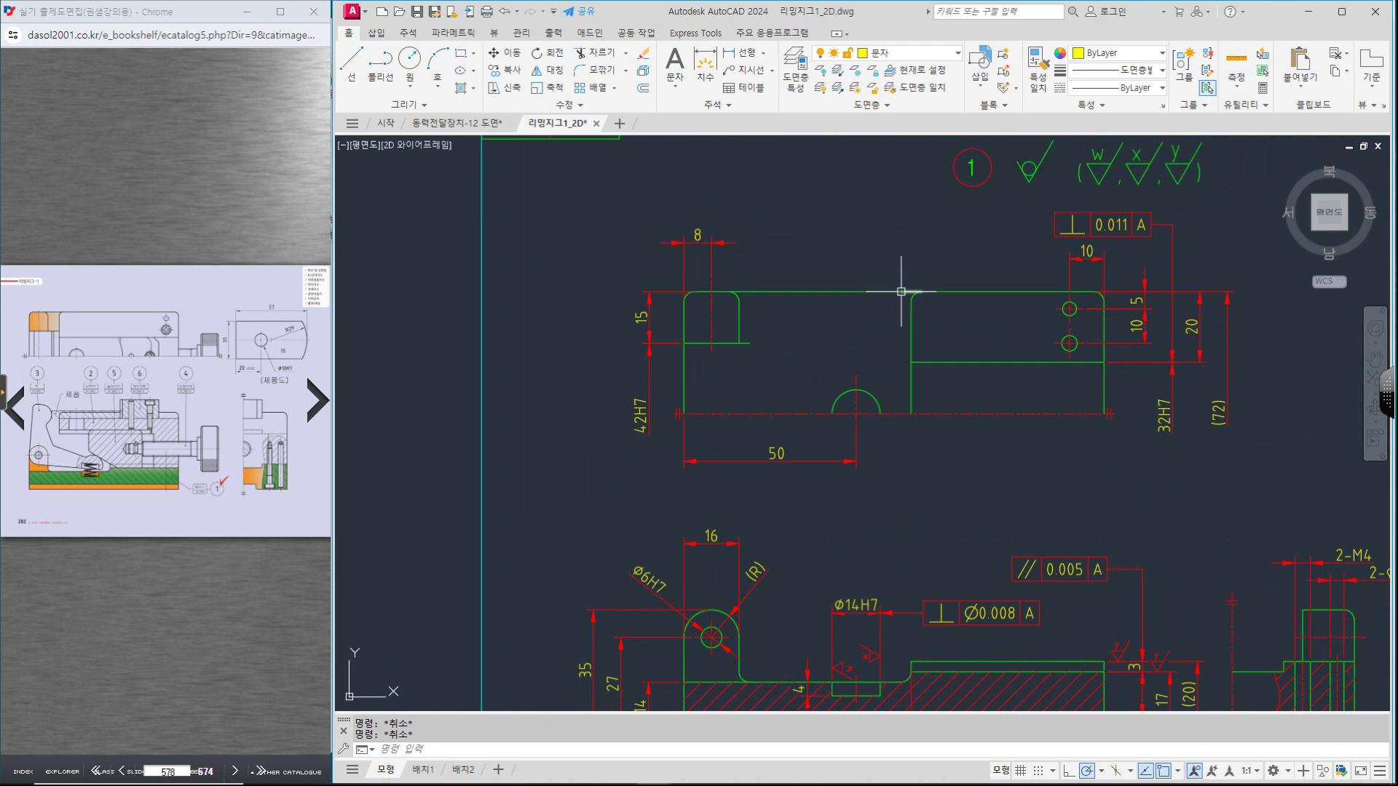
mouse_move(902, 292)
key(ctrl+2)
drag(724, 647, 723, 640)
drag(705, 296, 699, 345)
drag(721, 292, 718, 350)
Step: Circle part 3 in the catalogue, write circled fit notes for it and the lug, add one beside Ø6H7, and clear the marks
drag(61, 400, 46, 378)
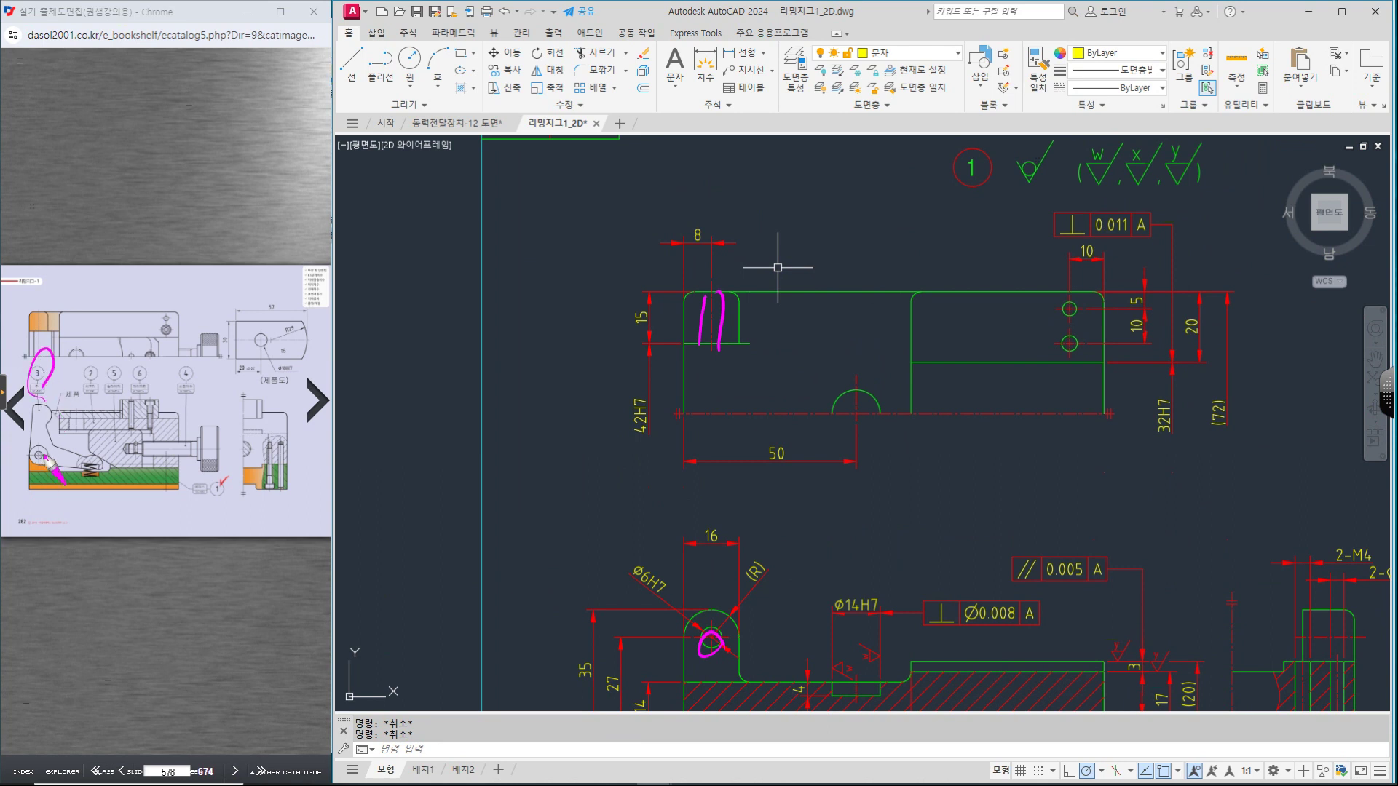
drag(57, 300, 86, 284)
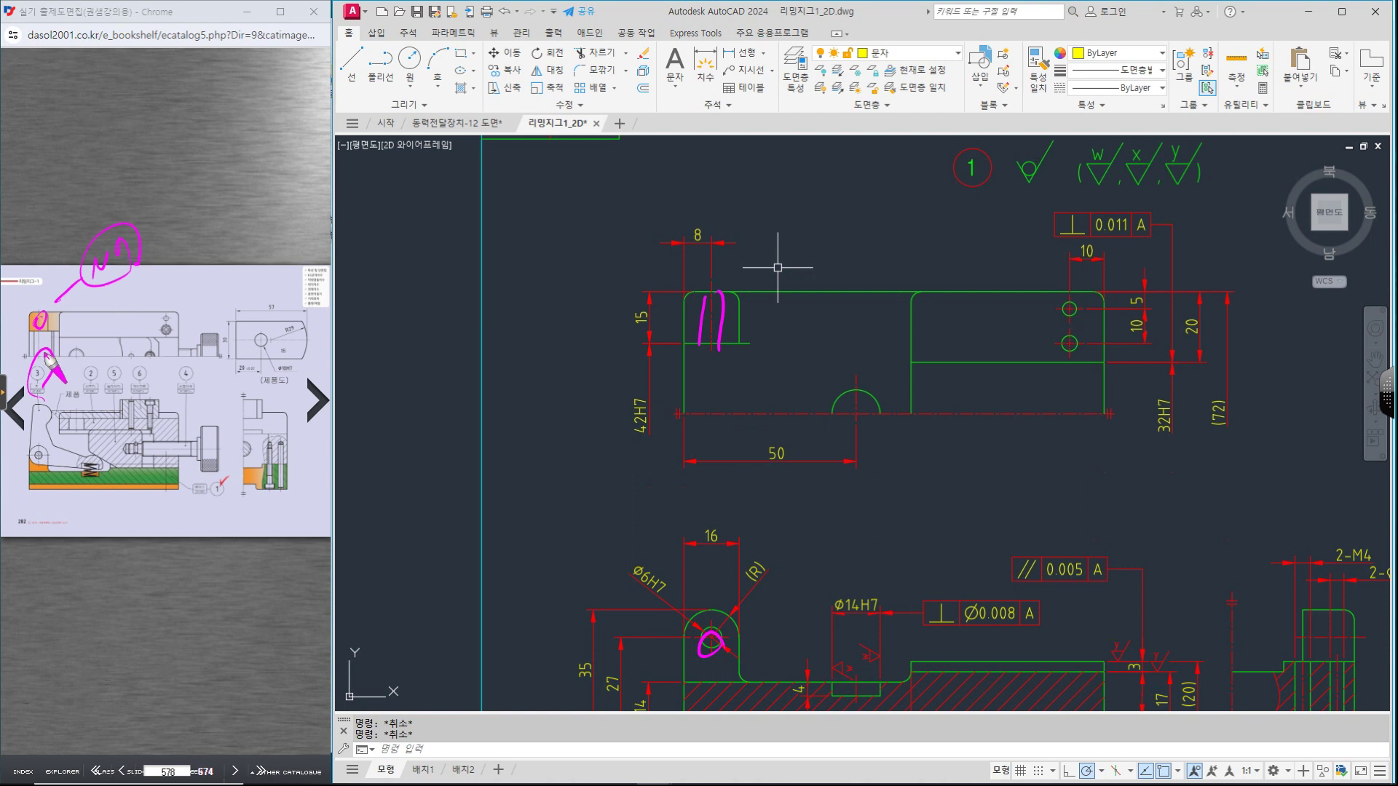
mouse_move(37, 407)
mouse_down()
mouse_move(120, 343)
mouse_move(88, 375)
mouse_move(154, 350)
mouse_move(191, 360)
mouse_move(237, 281)
mouse_move(272, 253)
mouse_move(321, 260)
mouse_up()
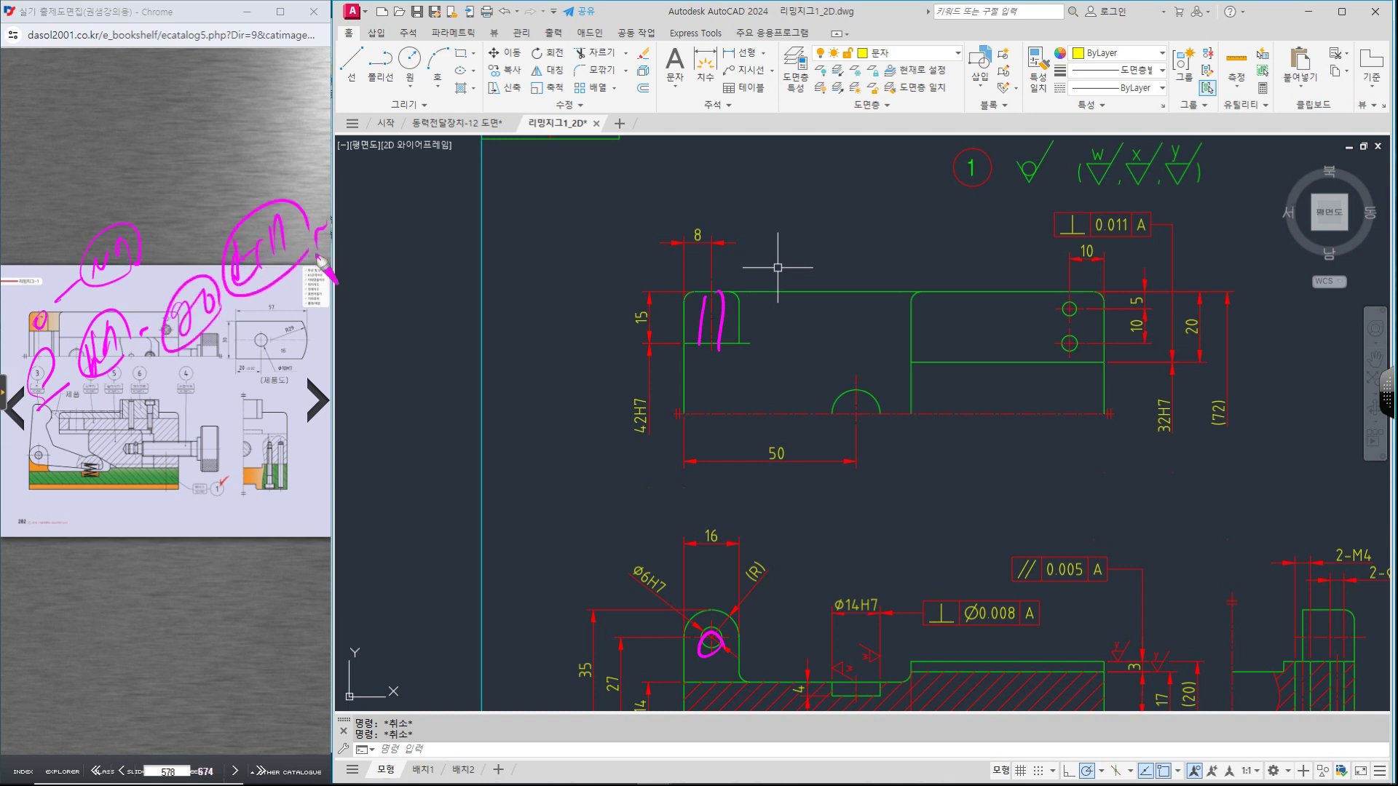
mouse_move(654, 572)
mouse_down()
mouse_move(664, 551)
mouse_move(690, 564)
mouse_move(743, 536)
mouse_move(737, 523)
mouse_up()
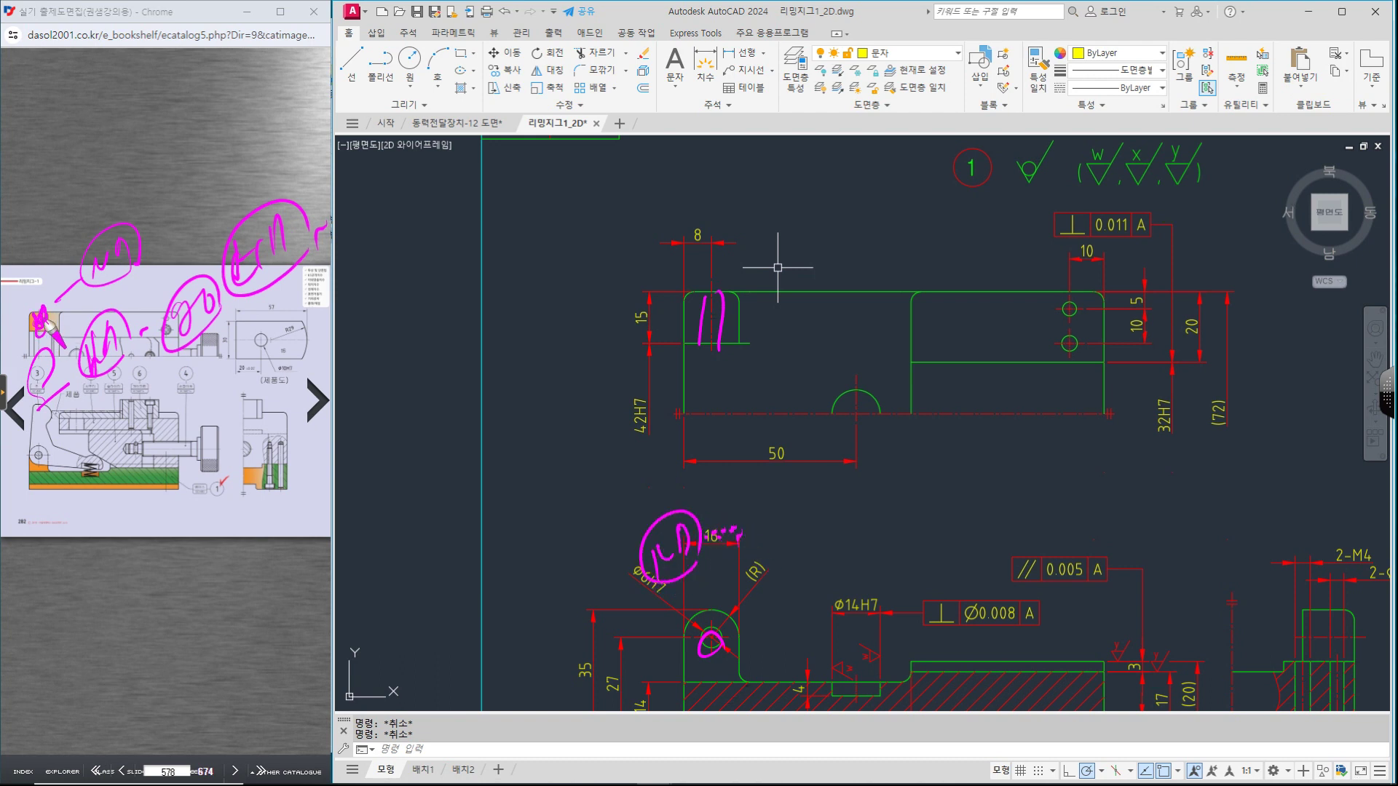
key(Escape)
Step: Bring up part 2 in the drawing and on catalogue page 579, and mark its mating area with a leader and circled note
scroll(856, 453, down, 2)
middle_drag(973, 540, 958, 474)
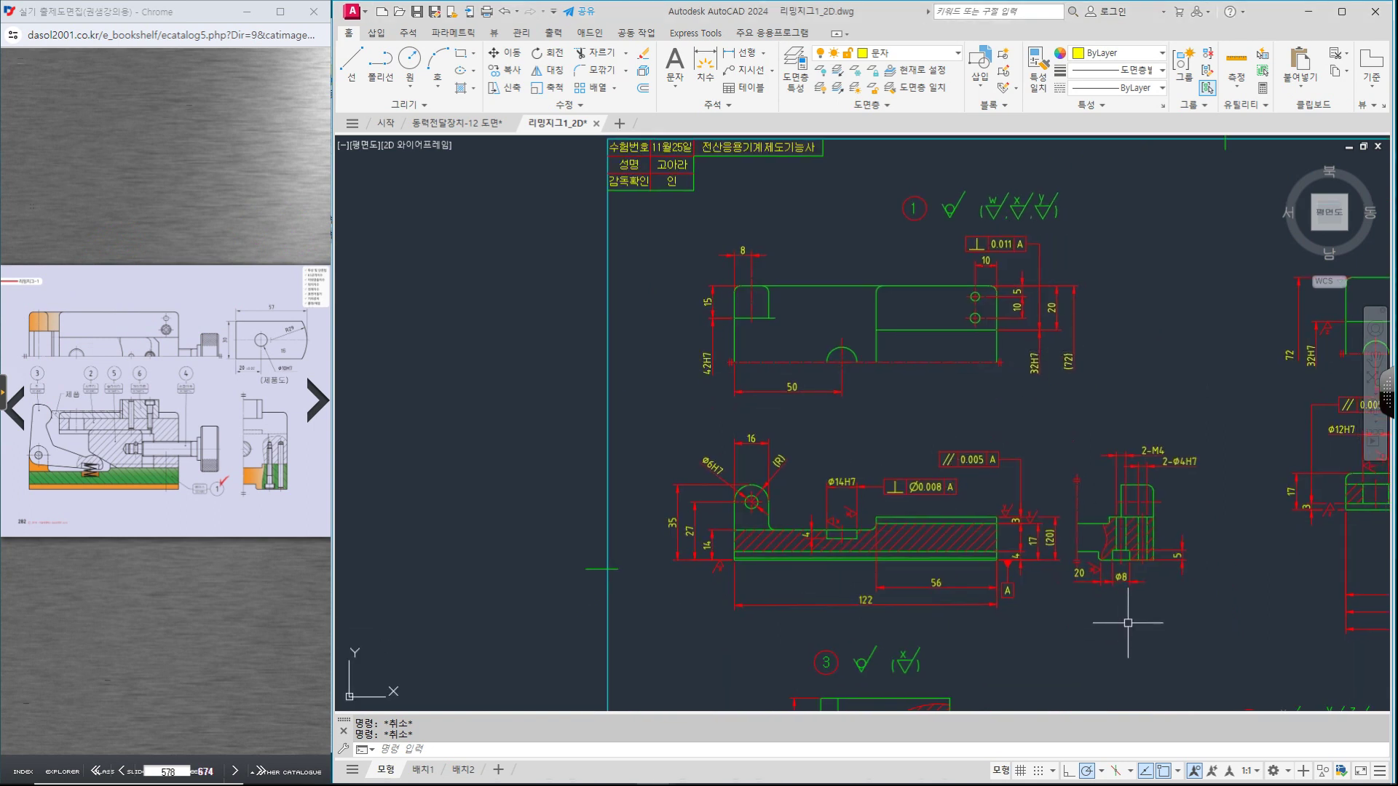
mouse_move(1327, 514)
middle_down()
mouse_move(1015, 536)
mouse_move(849, 513)
middle_up()
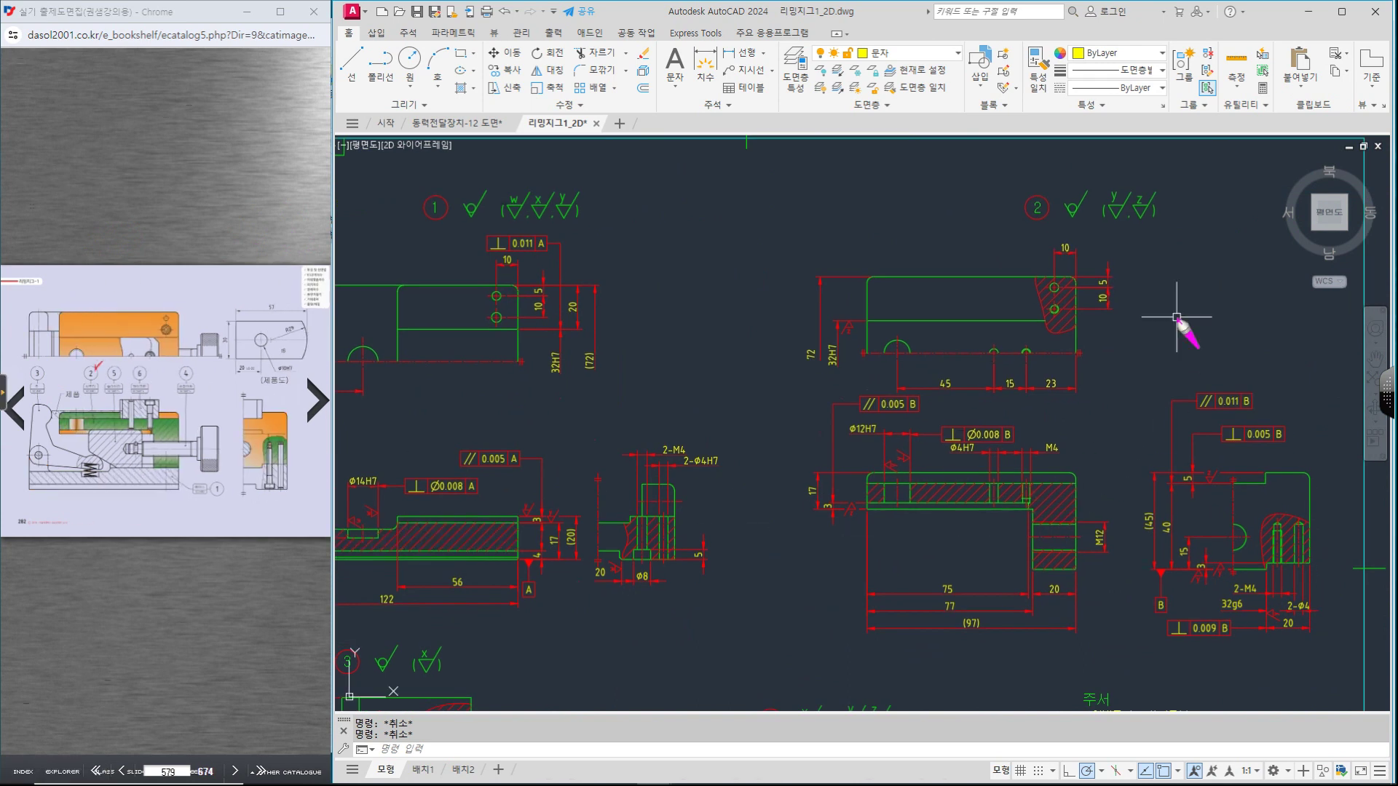
click(116, 431)
mouse_move(162, 467)
mouse_down()
mouse_move(174, 475)
mouse_move(65, 504)
mouse_move(78, 523)
mouse_up()
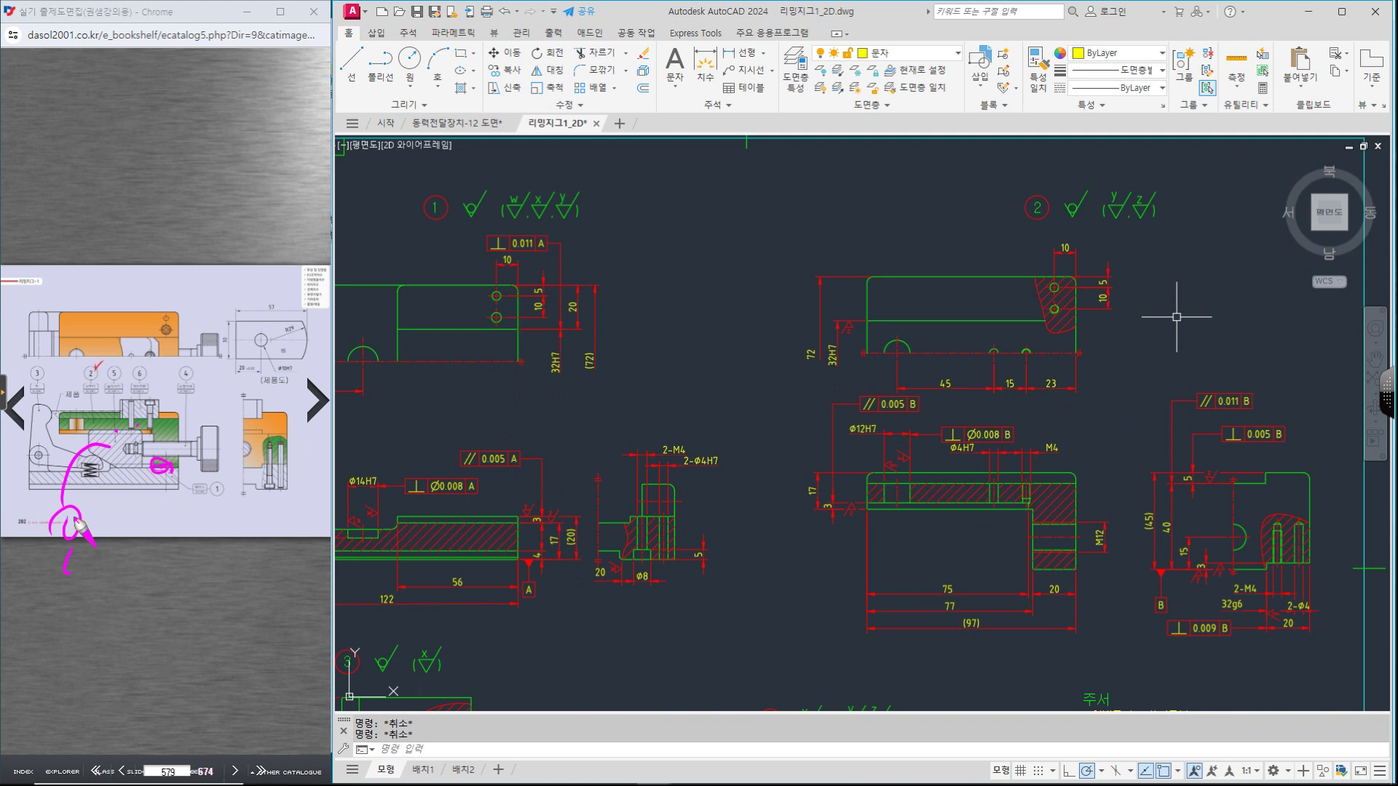
Step: Attach a boxed datum C below the 0.009 B frame and write a symmetry frame 0.01 C on a leader from 32H7
mouse_move(1156, 595)
mouse_down()
mouse_move(1170, 593)
mouse_move(1197, 661)
mouse_move(1180, 690)
mouse_move(1232, 666)
mouse_move(1215, 680)
mouse_up()
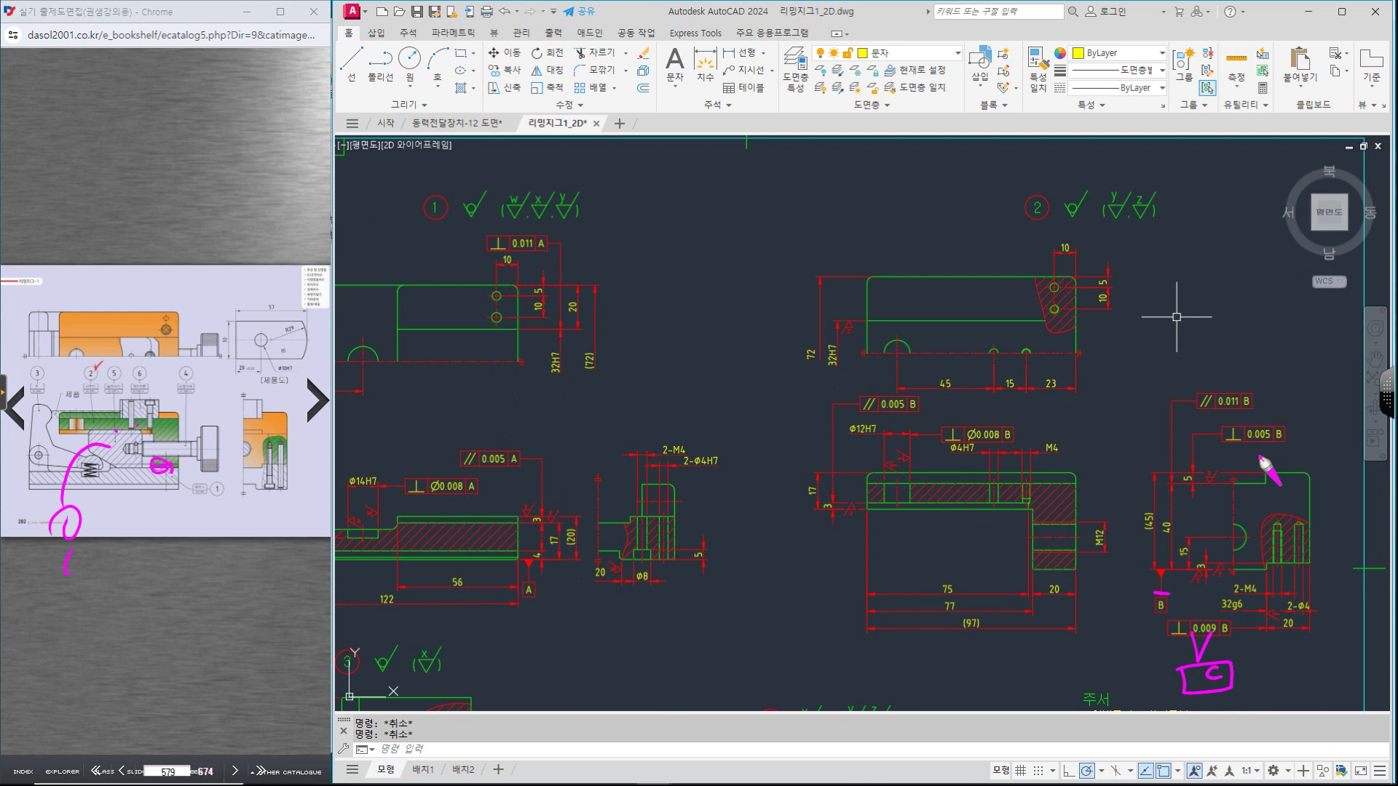
mouse_move(842, 317)
mouse_down()
mouse_move(842, 279)
mouse_move(915, 255)
mouse_up()
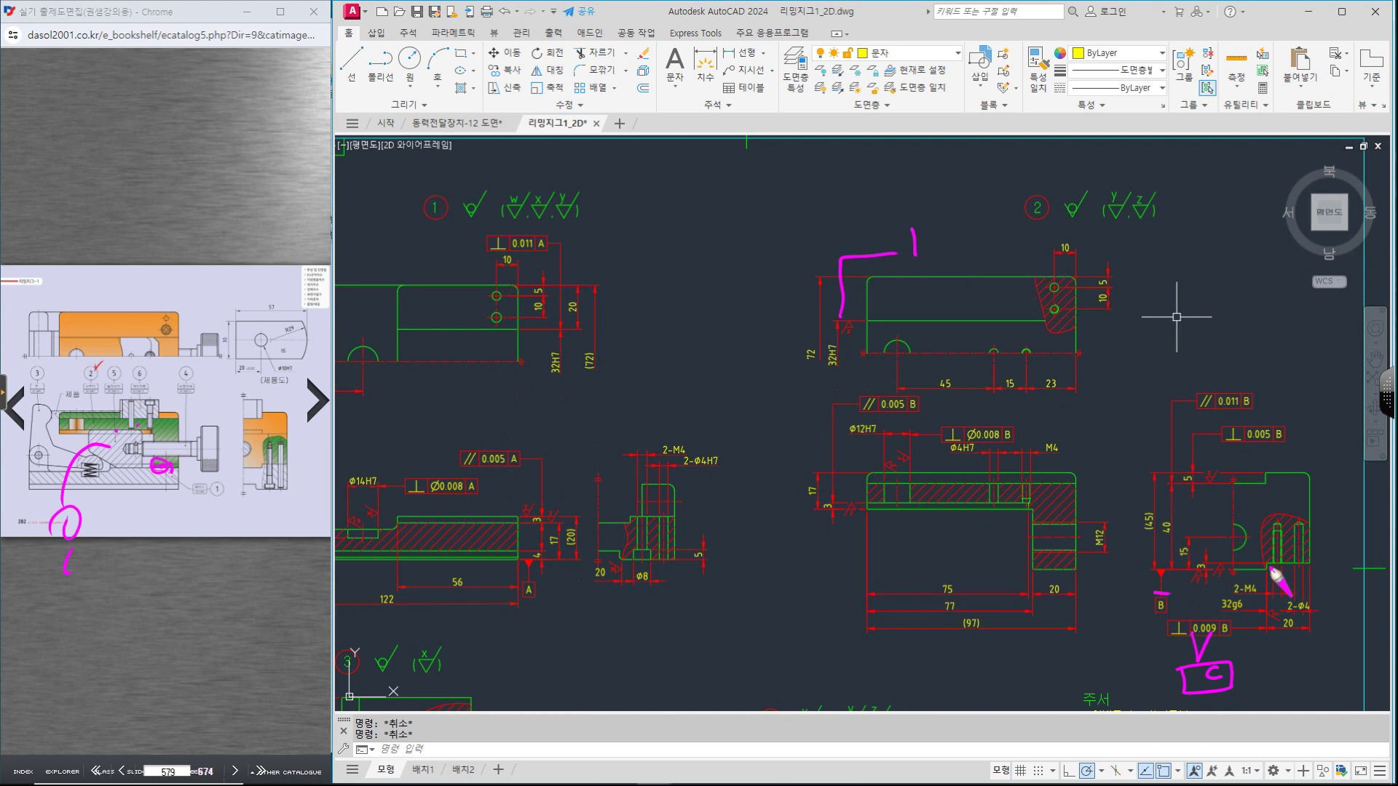
click(1268, 470)
mouse_move(915, 224)
mouse_down()
mouse_move(935, 273)
mouse_move(1030, 225)
mouse_move(968, 232)
mouse_move(952, 255)
mouse_move(1022, 234)
mouse_move(1038, 243)
mouse_up()
click(1010, 237)
mouse_move(1054, 217)
mouse_down()
mouse_move(1055, 243)
mouse_move(1082, 234)
mouse_up()
click(1103, 225)
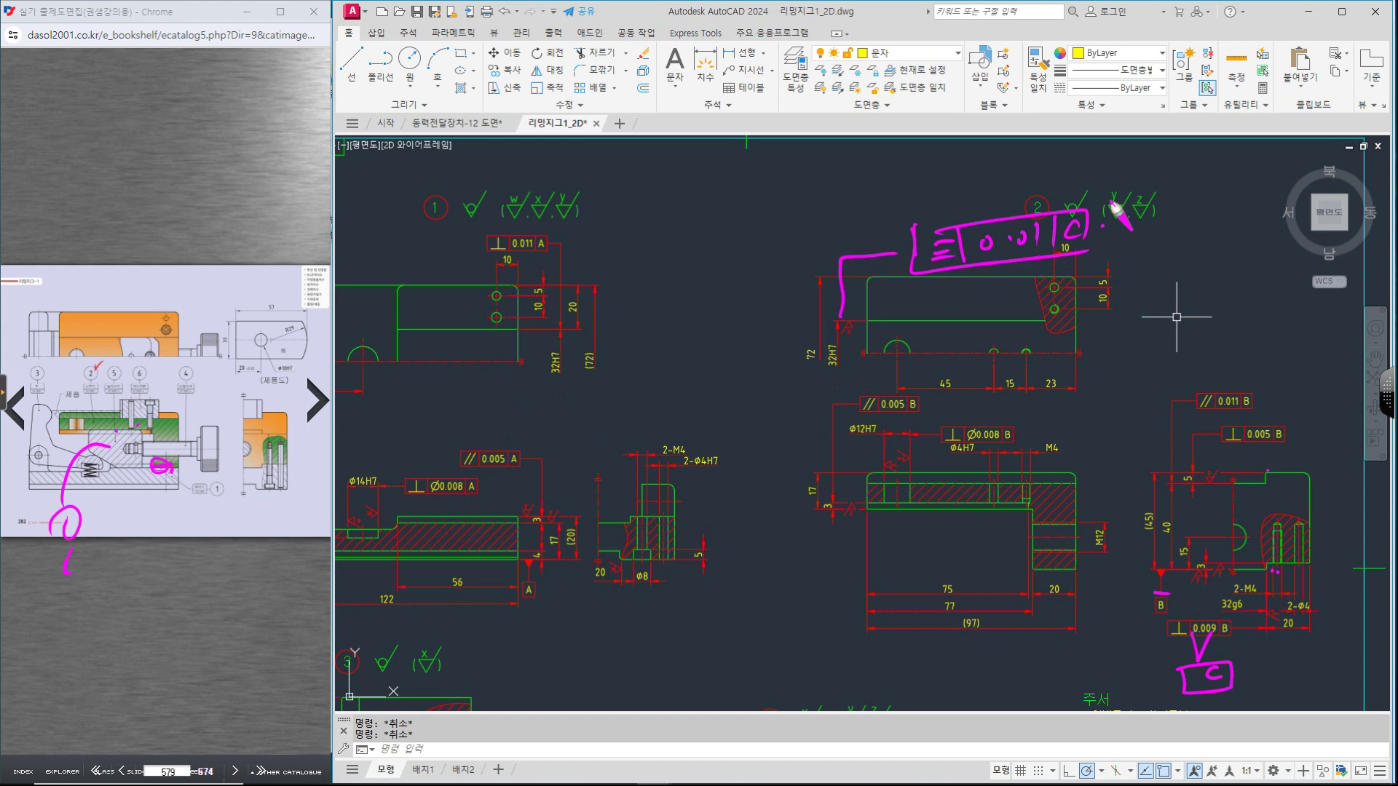
Step: Mark the step corners in part 2's side view and the catalogue, and draw a curve from the side view's upper step to the 0.008 B frame
drag(1270, 568, 1267, 569)
drag(179, 457, 146, 434)
drag(1283, 471, 1271, 491)
drag(1241, 497, 1281, 490)
drag(1283, 476, 943, 426)
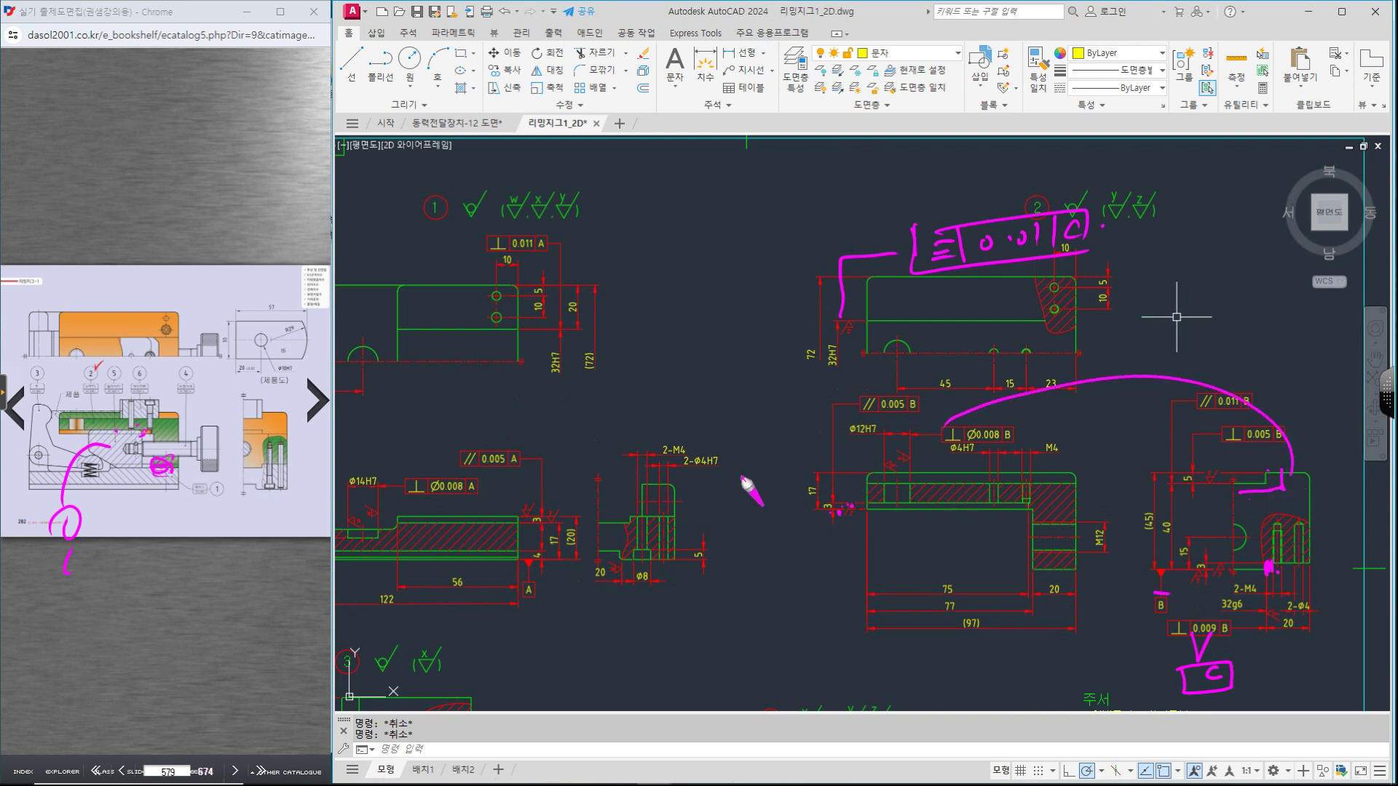
Step: Sketch a stepped block outline with its slot edges over part 1's side view
drag(726, 465, 724, 503)
mouse_move(647, 466)
mouse_down()
mouse_move(749, 474)
mouse_move(752, 595)
mouse_move(731, 623)
mouse_up()
drag(625, 589, 670, 627)
drag(746, 589, 733, 624)
mouse_move(613, 512)
mouse_down()
mouse_move(667, 512)
mouse_move(746, 483)
mouse_up()
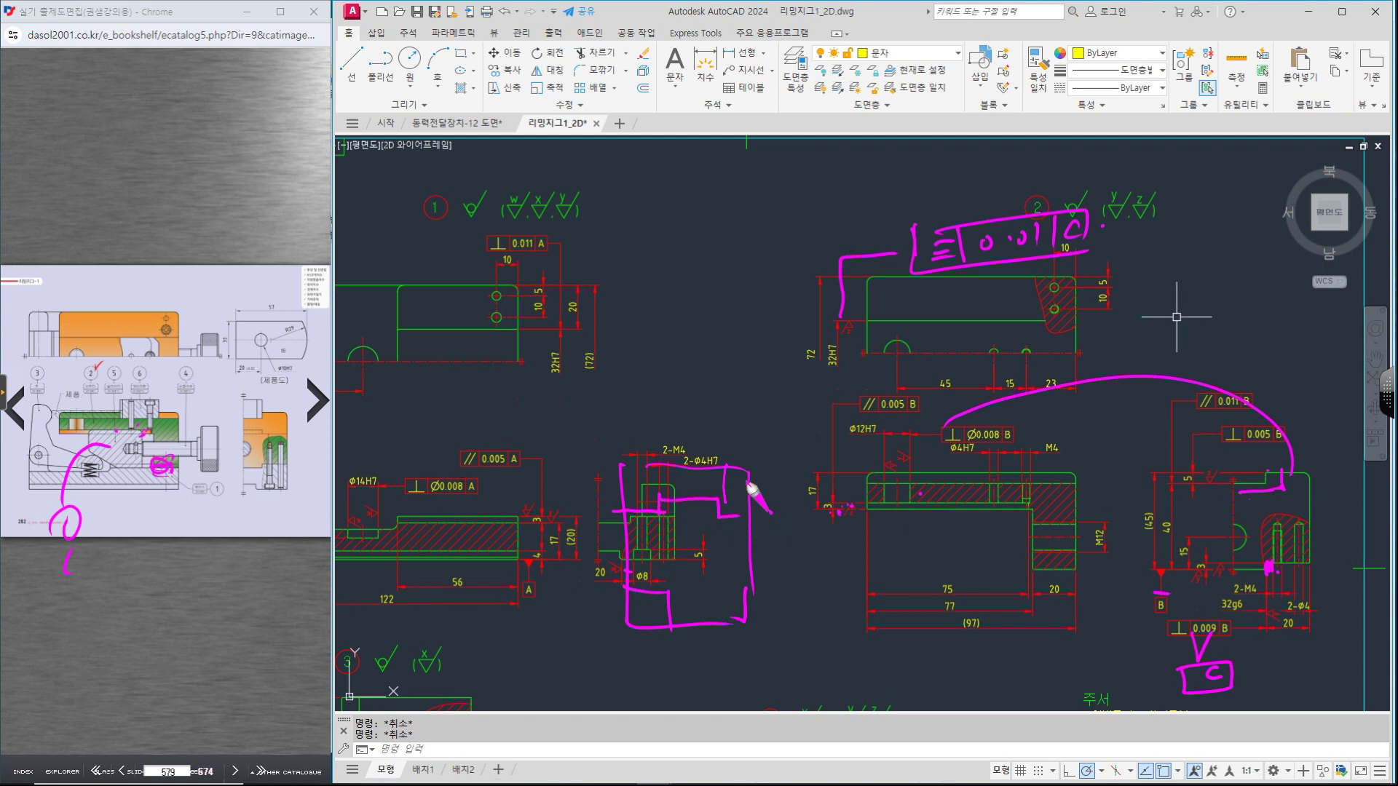
Step: Mark the 3 mm step of part 2's front view, extend the curve to a circled point beside the 17 dimension, and clear all marks
mouse_move(852, 511)
mouse_down()
mouse_move(865, 500)
mouse_move(884, 522)
mouse_up()
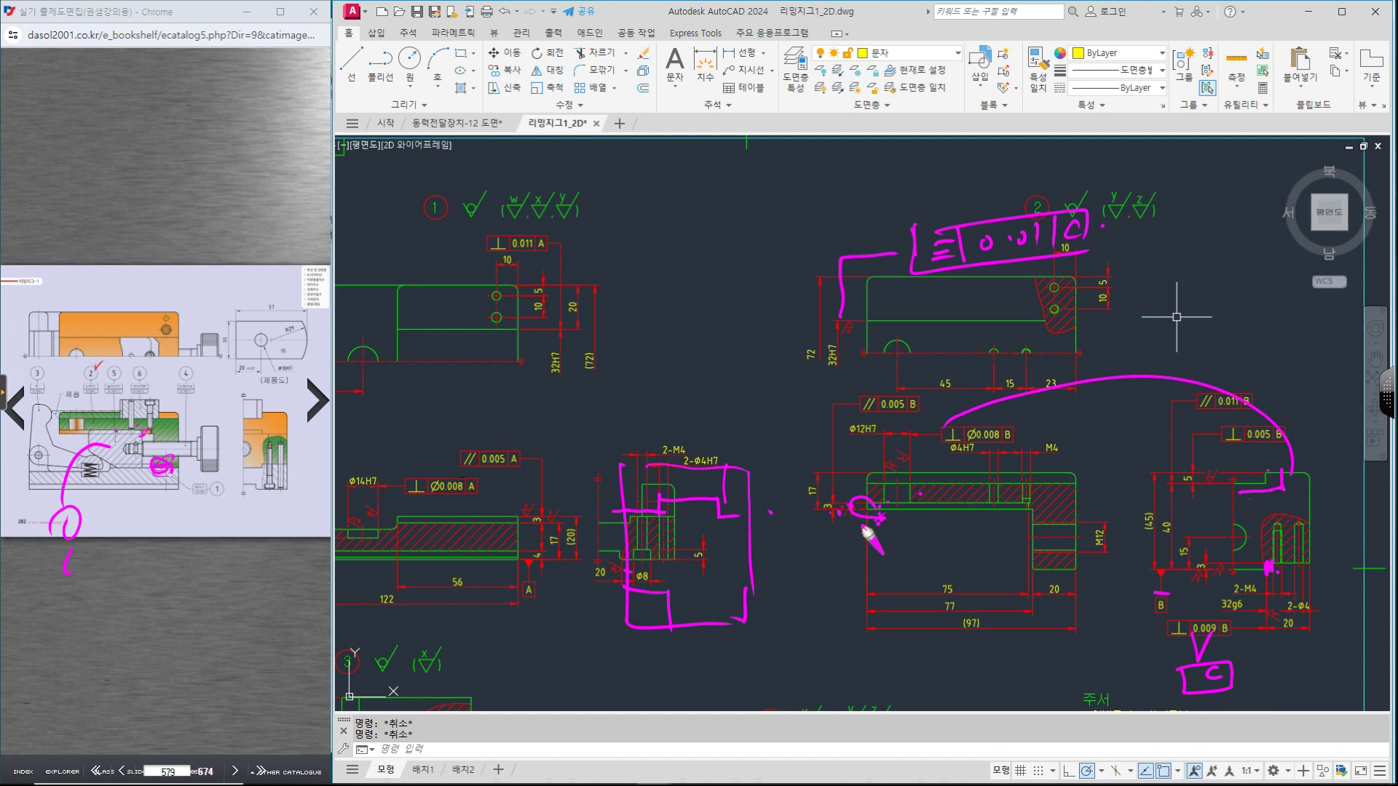
drag(947, 429, 795, 475)
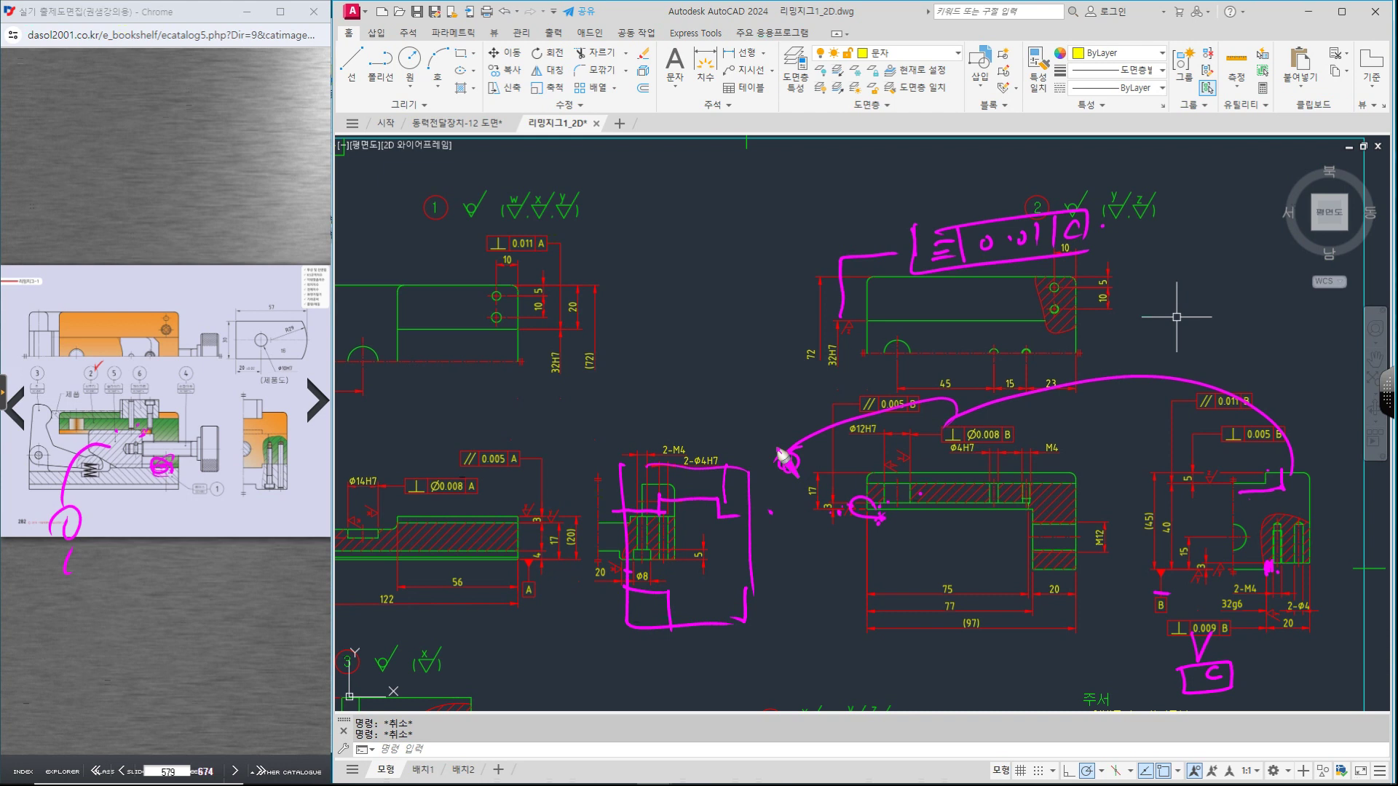
key(Escape)
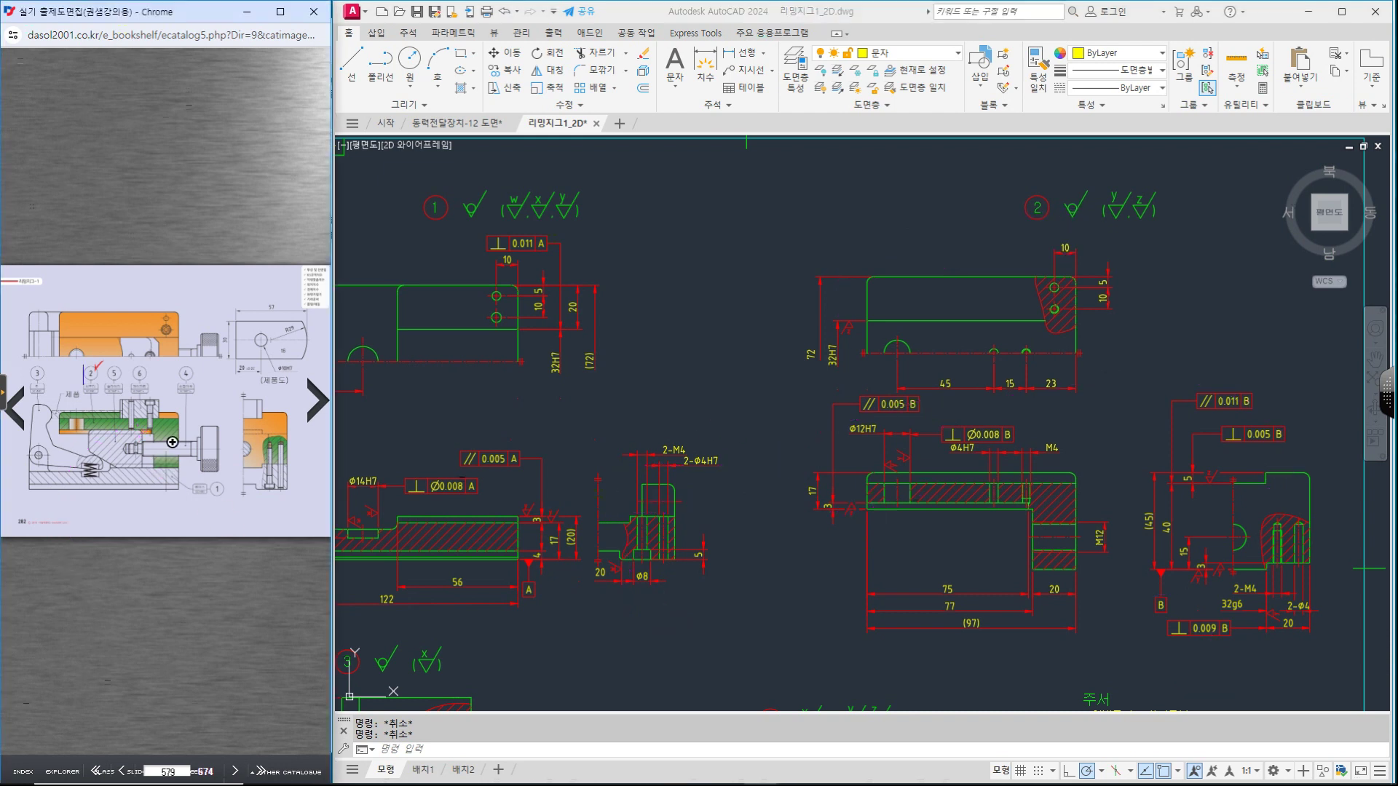
Step: Write a circled note over part 2's Ø4H7 dimension, mark the pin and screw holes in the enlarged catalogue section, and clear the marks
click(170, 443)
drag(156, 460, 208, 532)
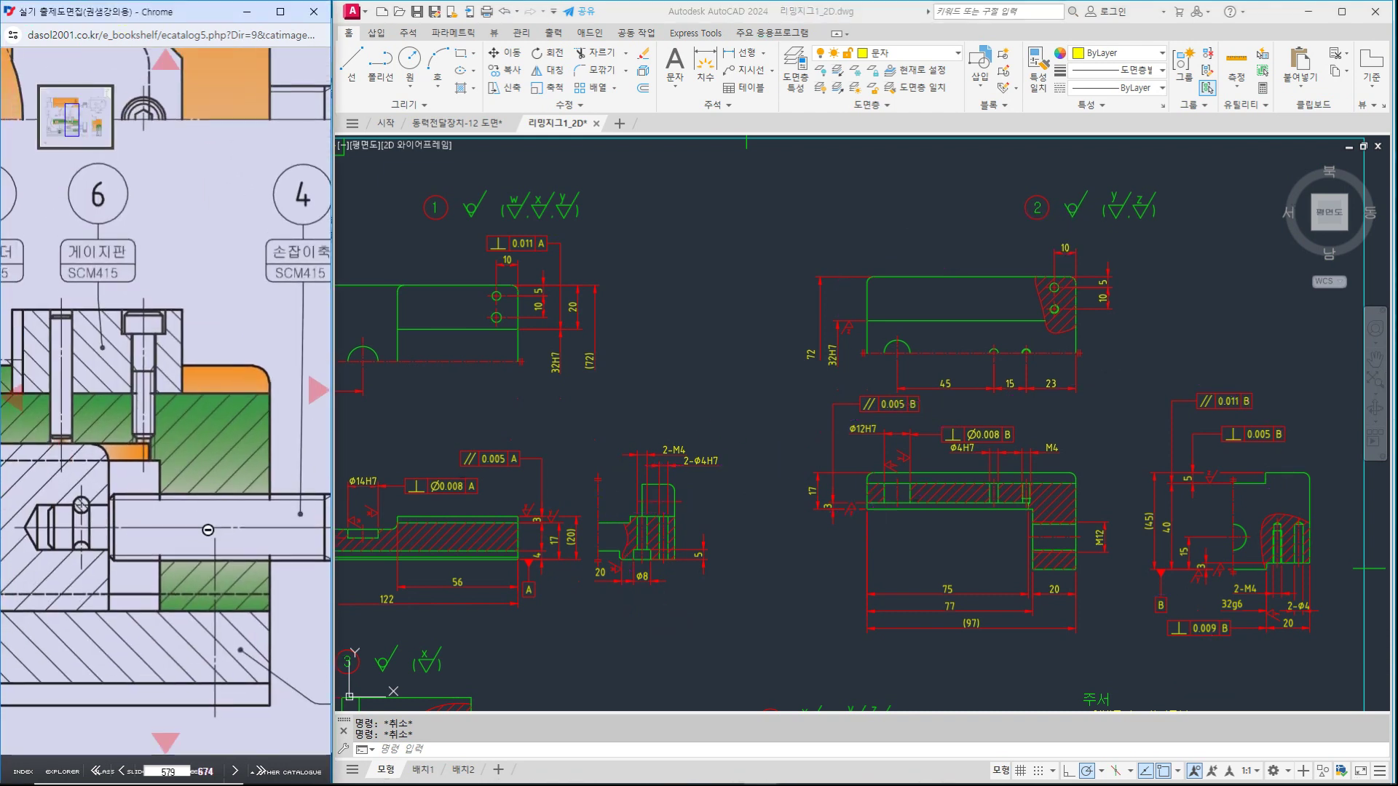
mouse_move(985, 464)
mouse_down()
mouse_move(1013, 419)
mouse_move(1034, 442)
mouse_up()
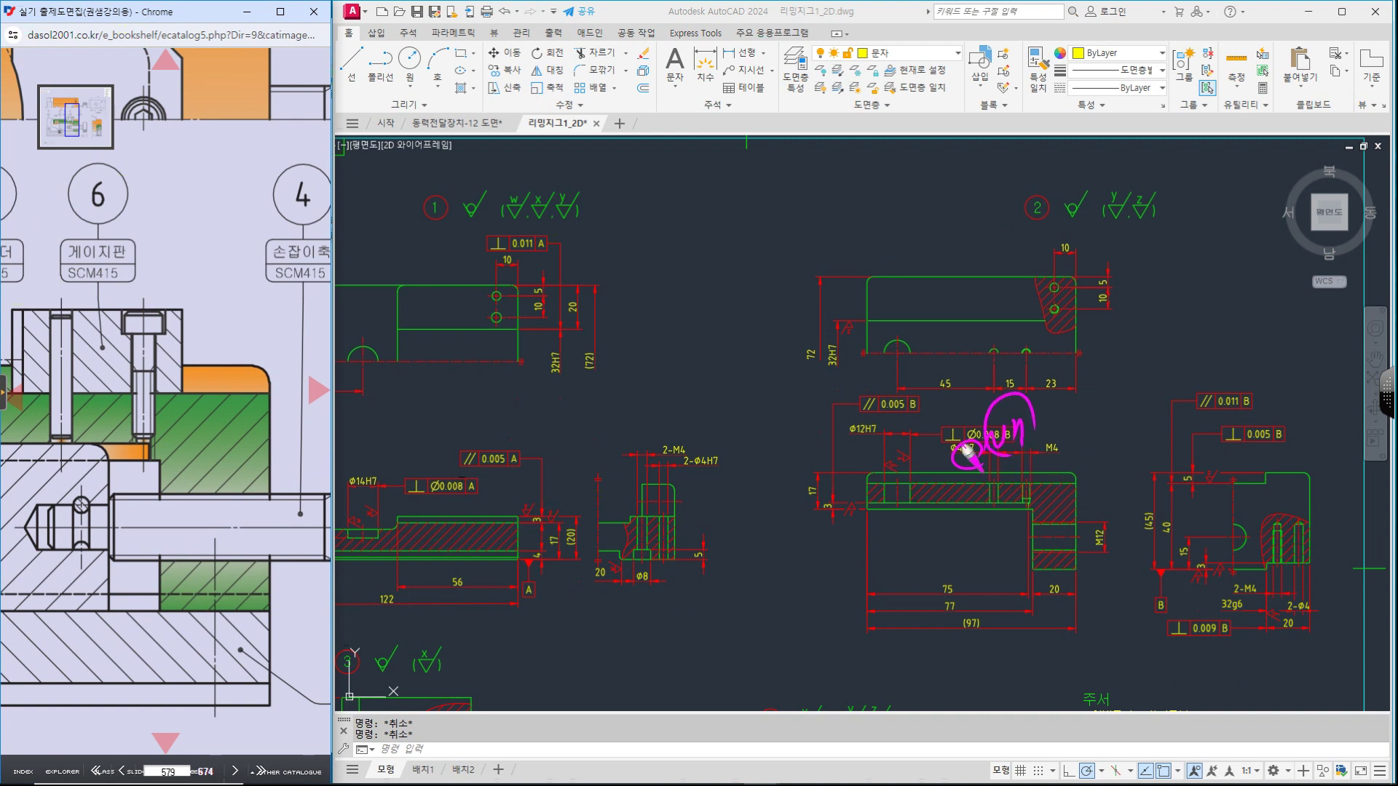
drag(134, 420, 136, 437)
drag(147, 431, 150, 450)
key(Escape)
Step: Erase the stray short line segments at the lower right corner of the M4 hole in part 2's front view
scroll(1046, 521, up, 10)
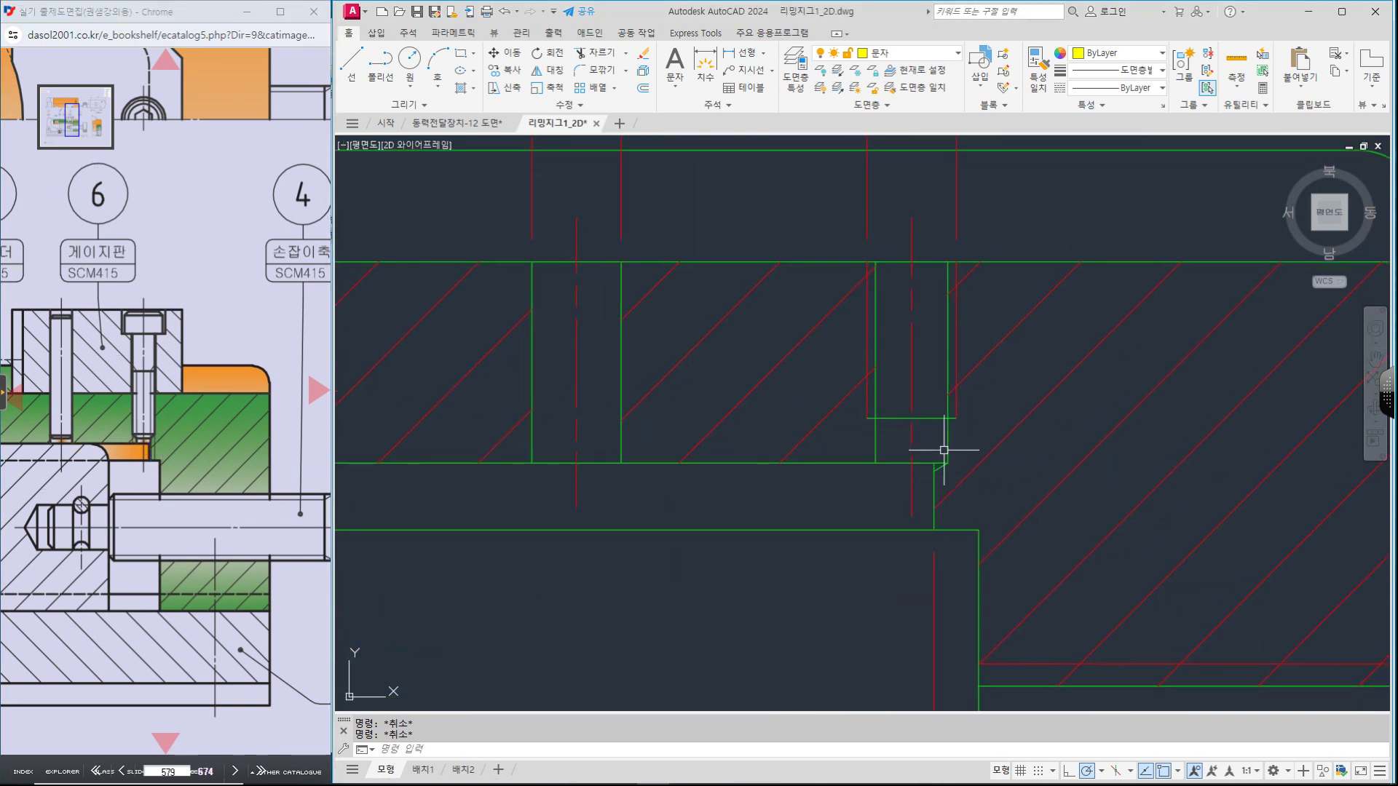
click(945, 457)
key(Escape)
scroll(945, 466, up, 4)
click(921, 468)
key(Delete)
key(Escape)
click(925, 454)
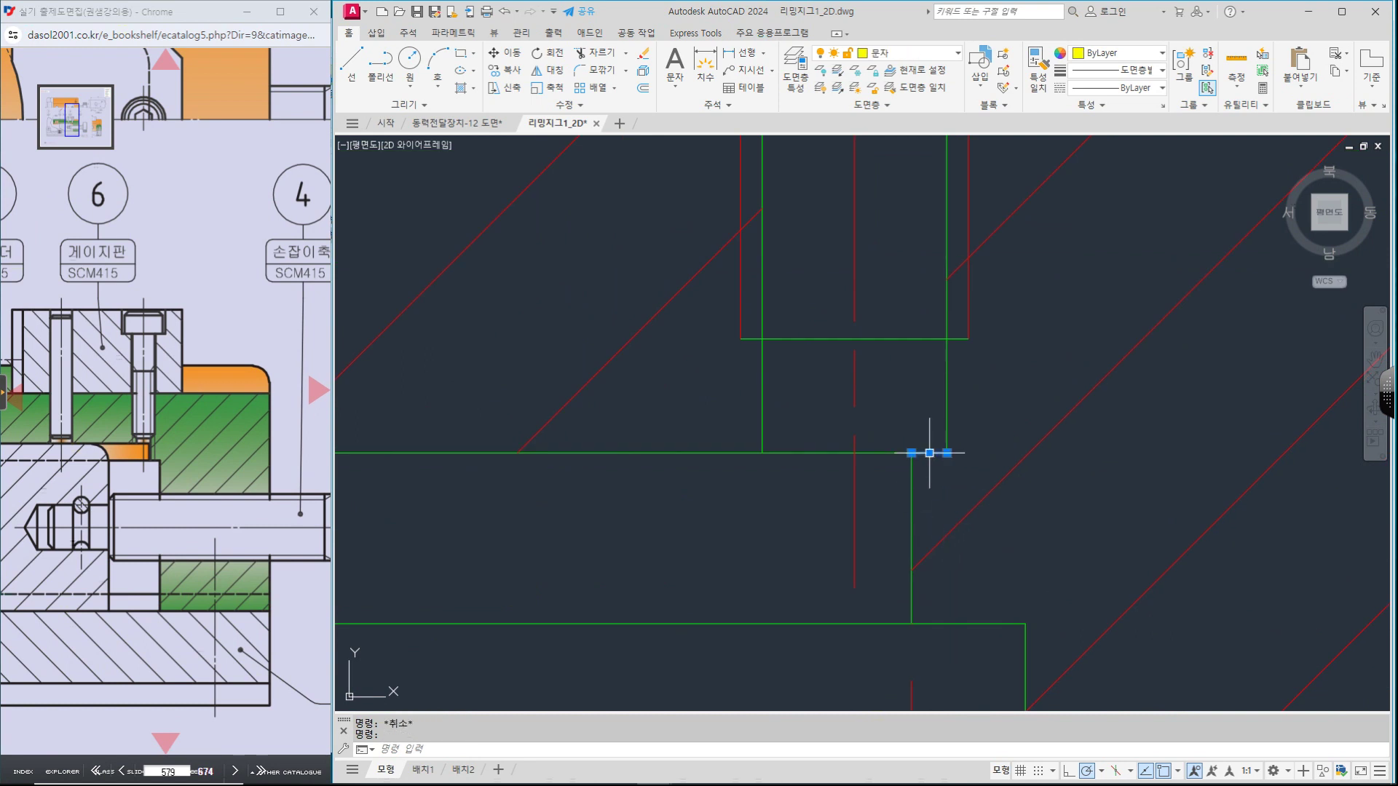
key(Delete)
Step: Extend the M4 hole's right wall and both thread lines to the edges below and erase the thread end line
text(ex)
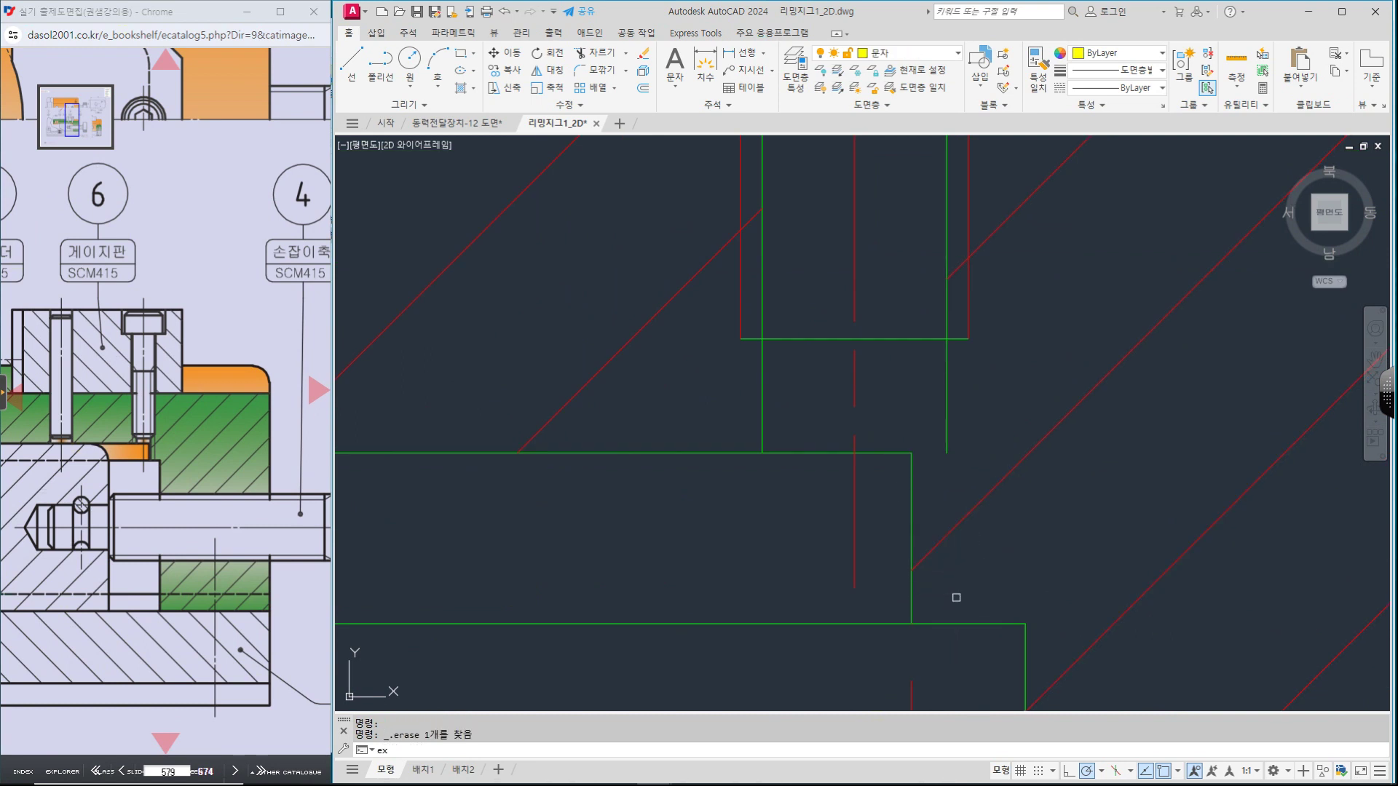
key(Return)
click(946, 461)
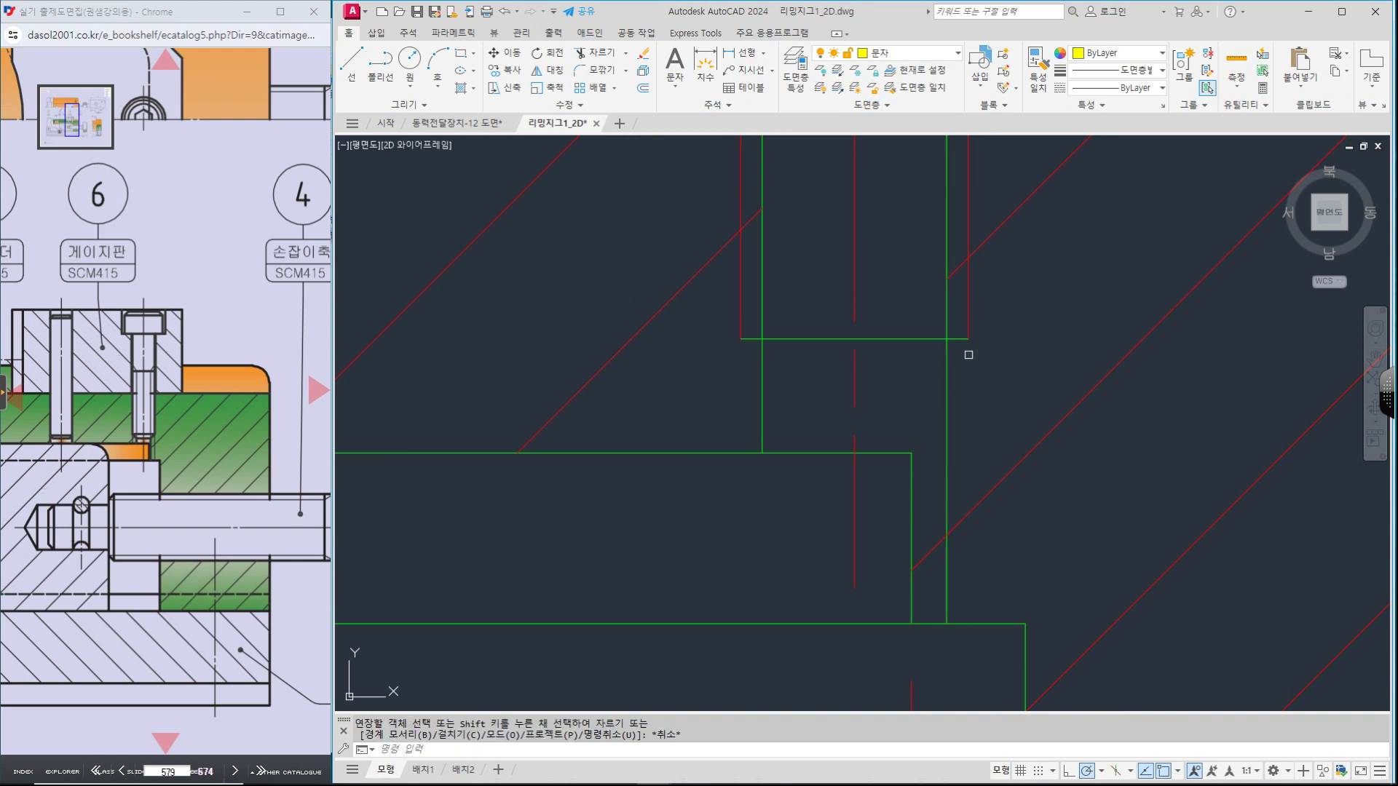
click(968, 331)
click(967, 394)
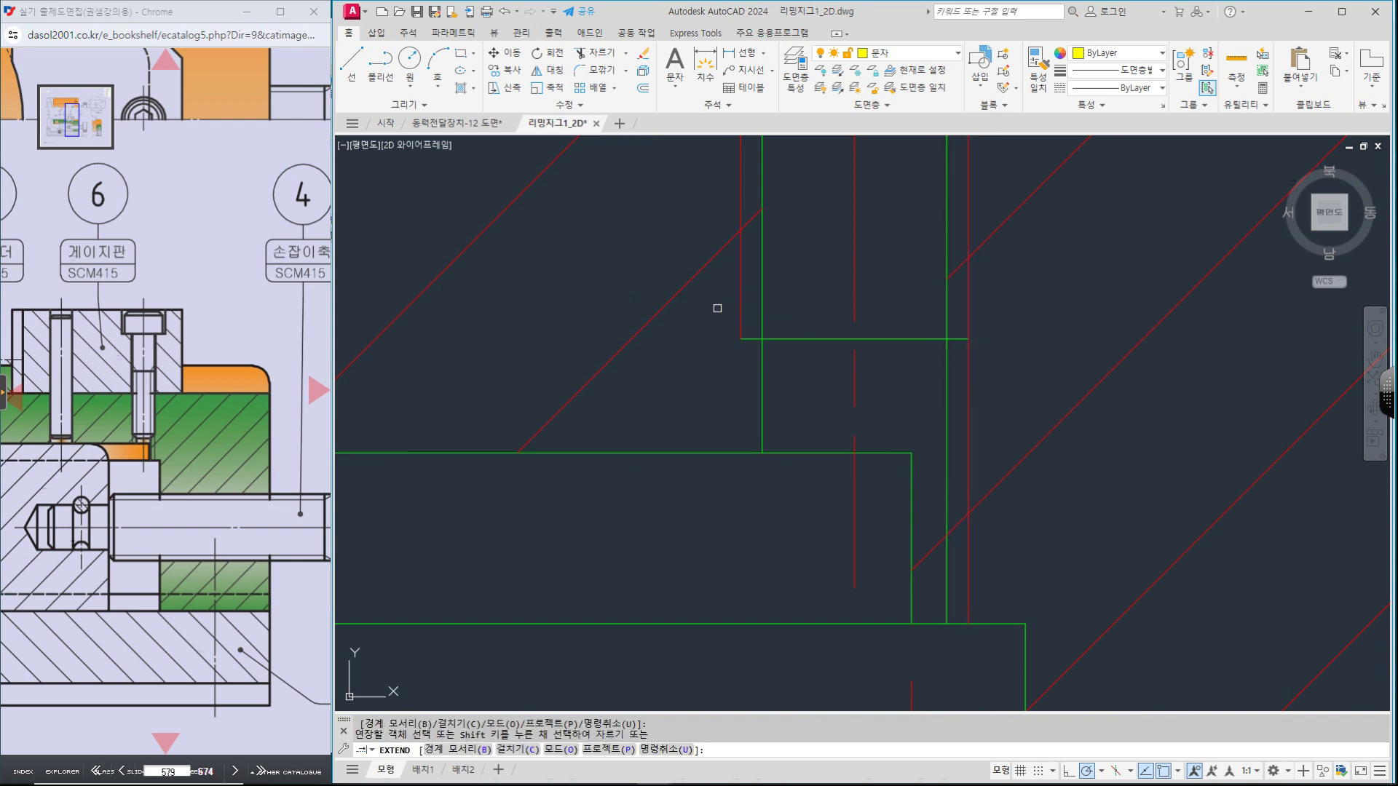
click(742, 332)
key(Escape)
click(788, 339)
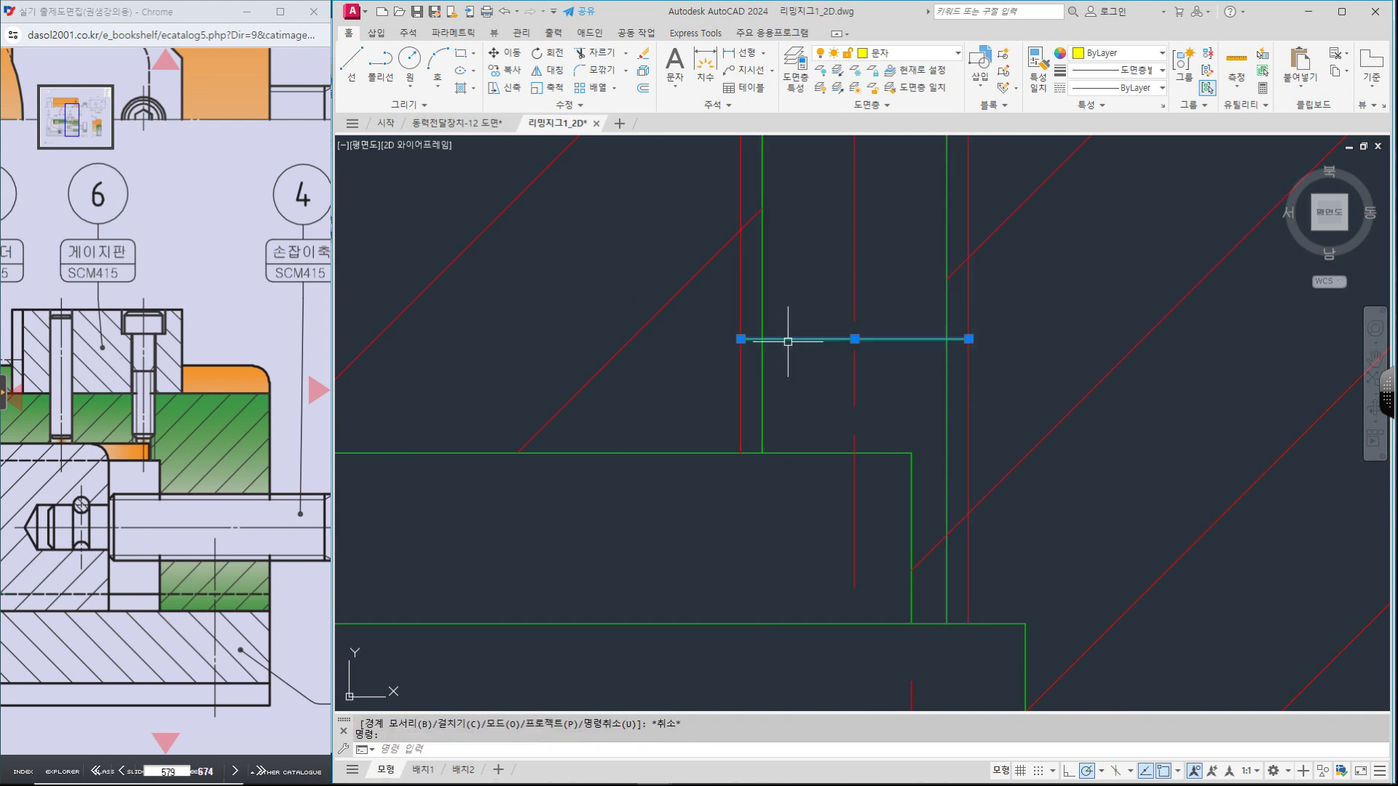
key(Delete)
scroll(947, 477, down, 3)
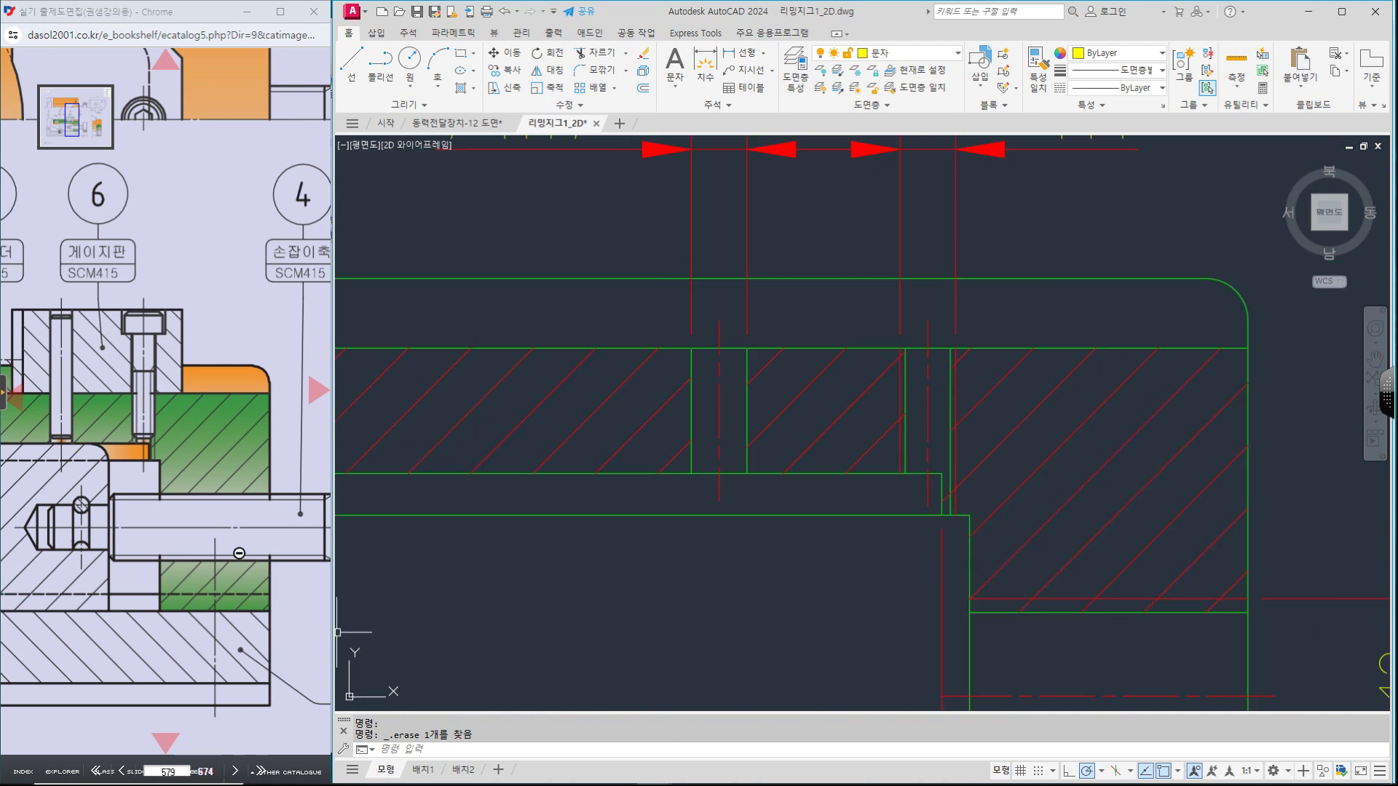
Step: Match the properties of one line at part 2's tapped hole to those of its neighbouring line
drag(159, 440, 155, 444)
scroll(732, 453, down, 5)
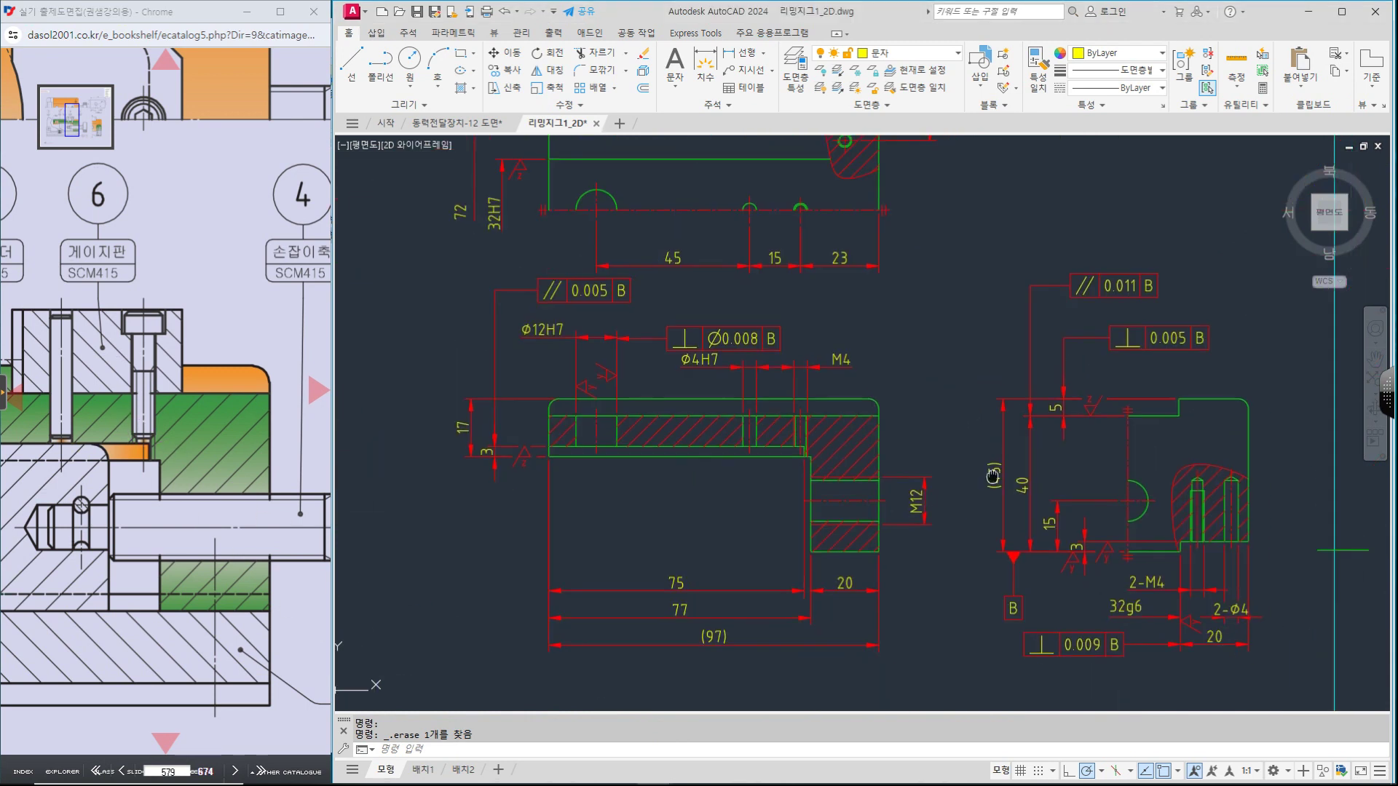
scroll(951, 467, up, 5)
text(a)
key(Return)
click(1039, 439)
click(1008, 431)
key(Escape)
scroll(1034, 433, down, 4)
middle_drag(1154, 542, 1151, 510)
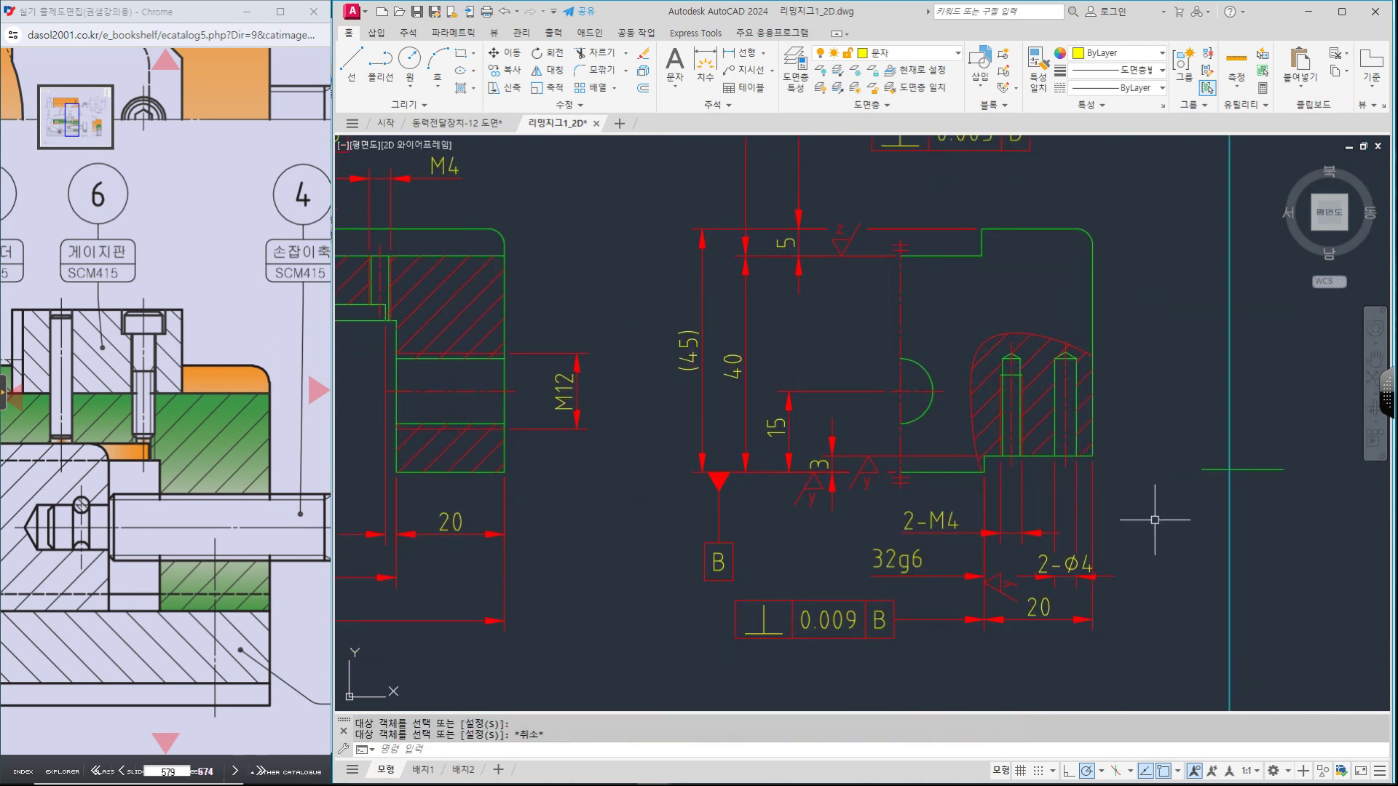
Step: Write a circled note beside 2-Ø4, sketch the M4 hole's thread depth dimension in part 2's side view, and clear the marks
click(275, 533)
key(ctrl+2)
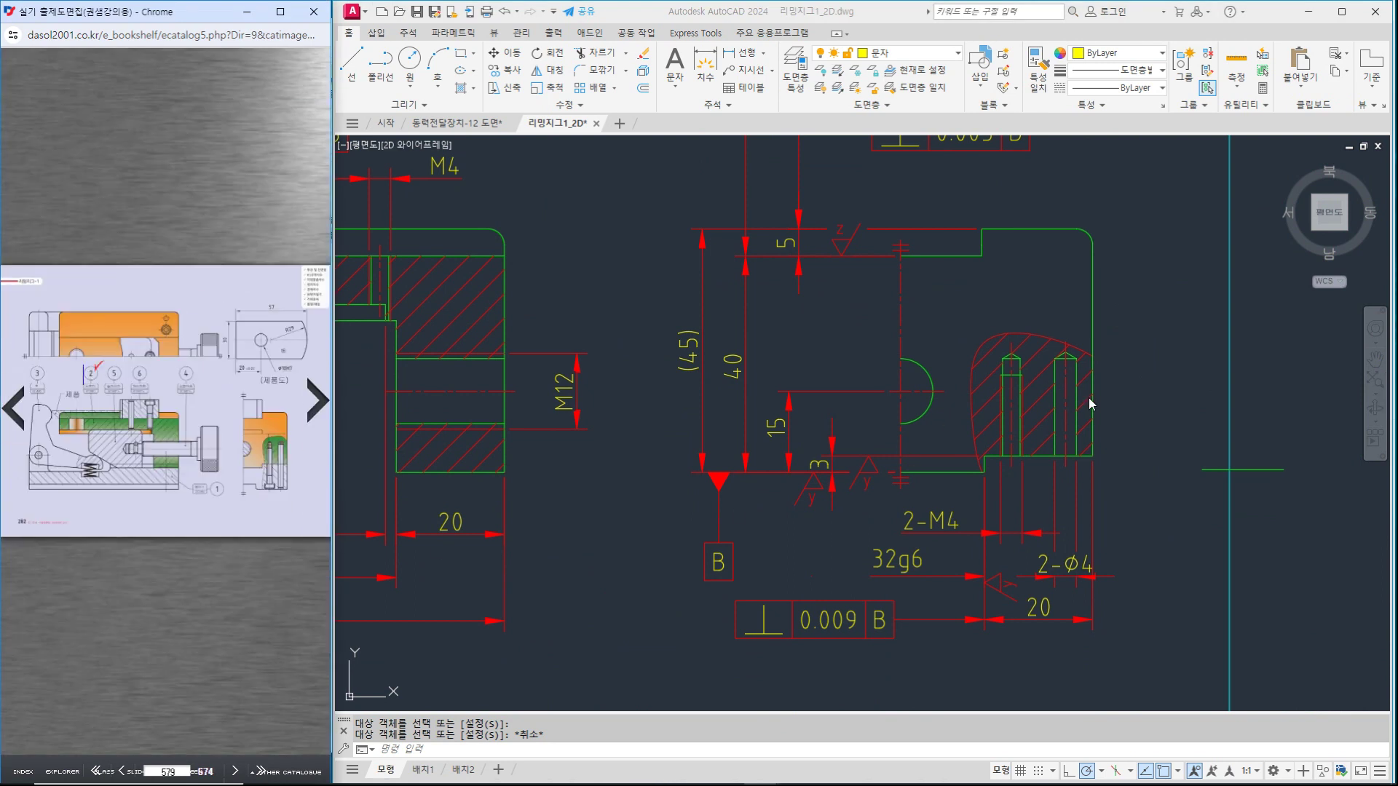
mouse_move(1106, 541)
mouse_down()
mouse_move(1107, 569)
mouse_move(1127, 542)
mouse_up()
drag(1146, 535, 1147, 570)
drag(1146, 537, 1153, 579)
mouse_move(1159, 593)
mouse_down()
mouse_move(1088, 534)
mouse_move(1167, 557)
mouse_up()
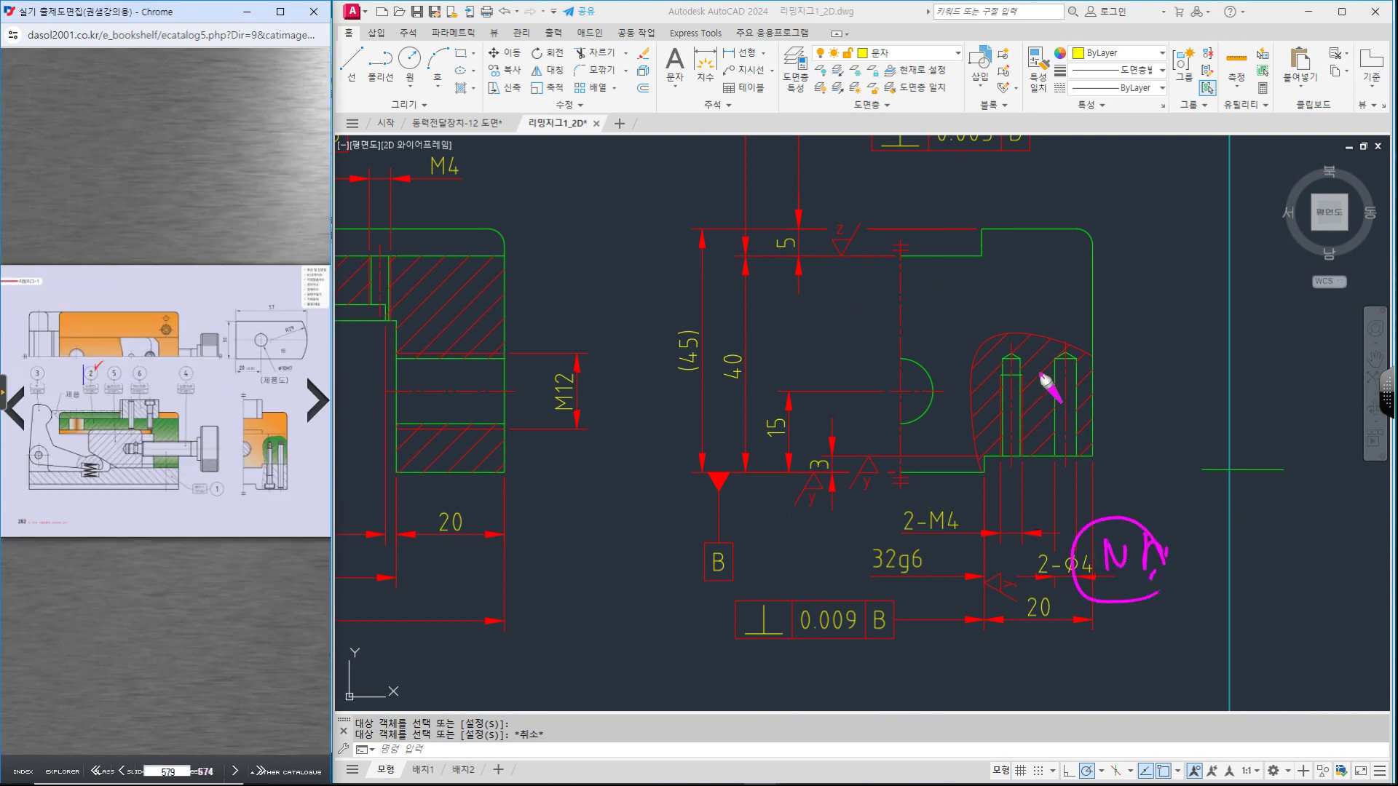
mouse_move(999, 375)
mouse_down()
mouse_move(941, 444)
mouse_move(987, 450)
mouse_up()
drag(944, 372, 972, 373)
drag(985, 485, 1031, 397)
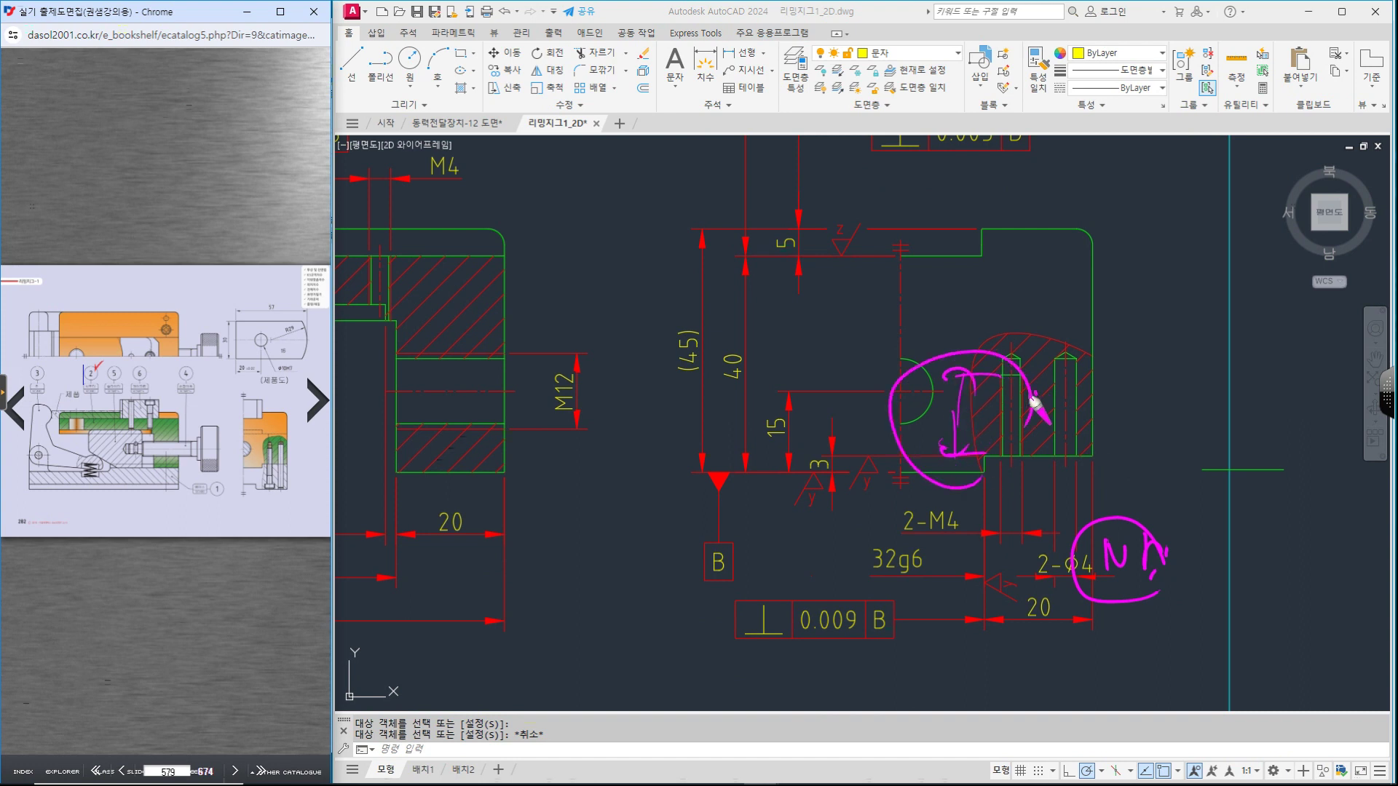
key(Escape)
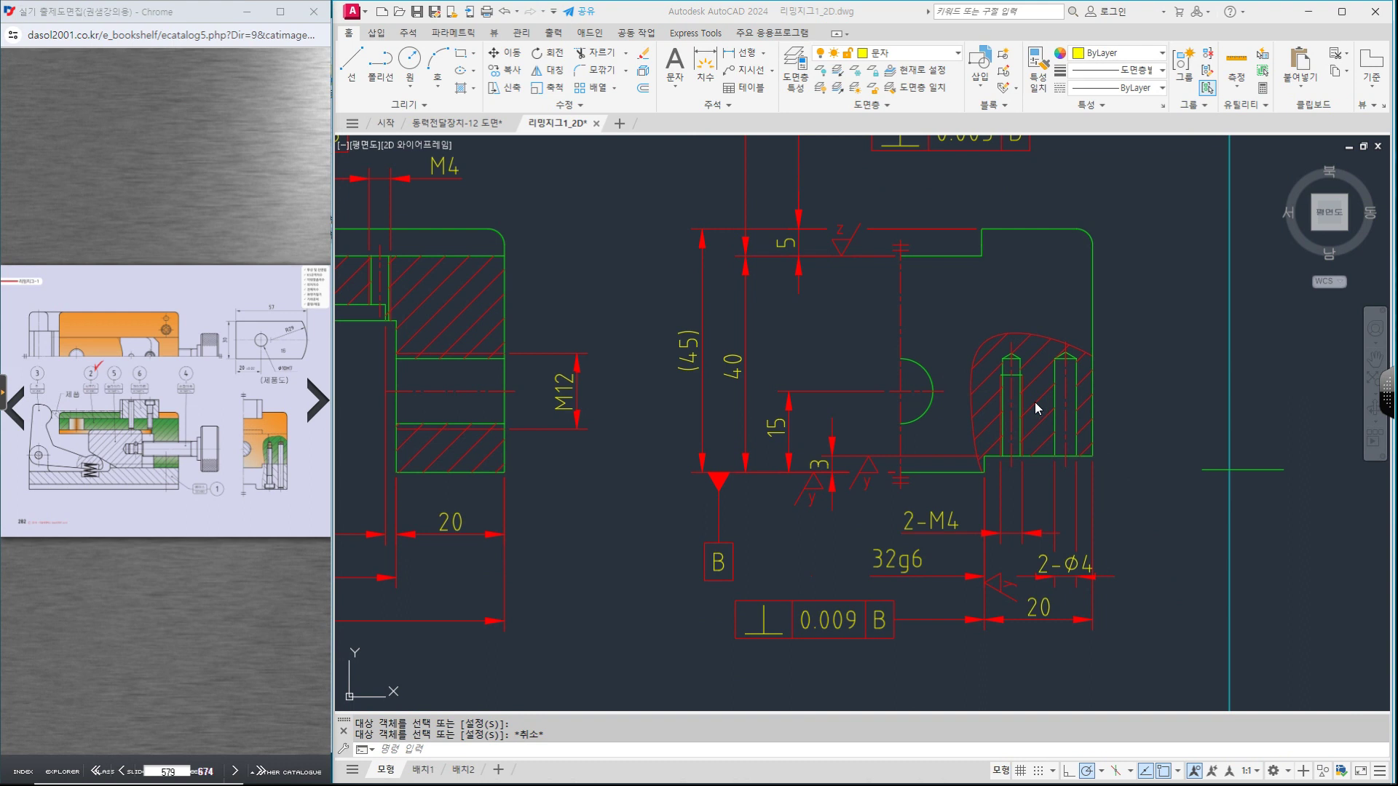
Step: Mark the 20 dimension below part 2's side view, sketch an overall width dimension under the 0.009 B frame, and clear the marks
scroll(1104, 437, down, 2)
key(Escape)
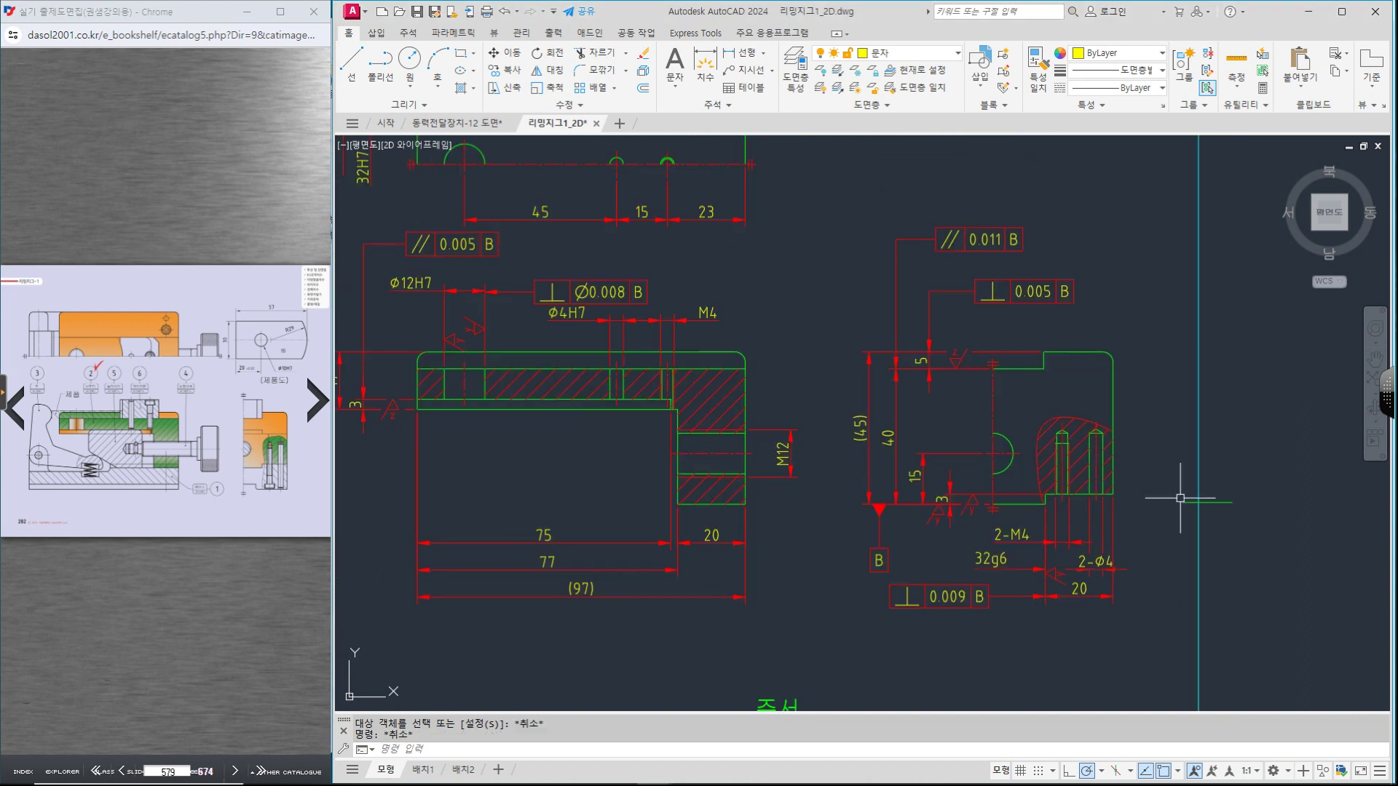
mouse_move(1092, 583)
mouse_down()
mouse_move(1108, 612)
mouse_move(1085, 608)
mouse_up()
drag(1107, 499, 1109, 660)
drag(868, 663, 1098, 639)
drag(993, 501, 875, 660)
drag(995, 504, 1134, 627)
key(Escape)
Step: Delete the 20 dimension below part 2's side view
scroll(850, 386, down, 3)
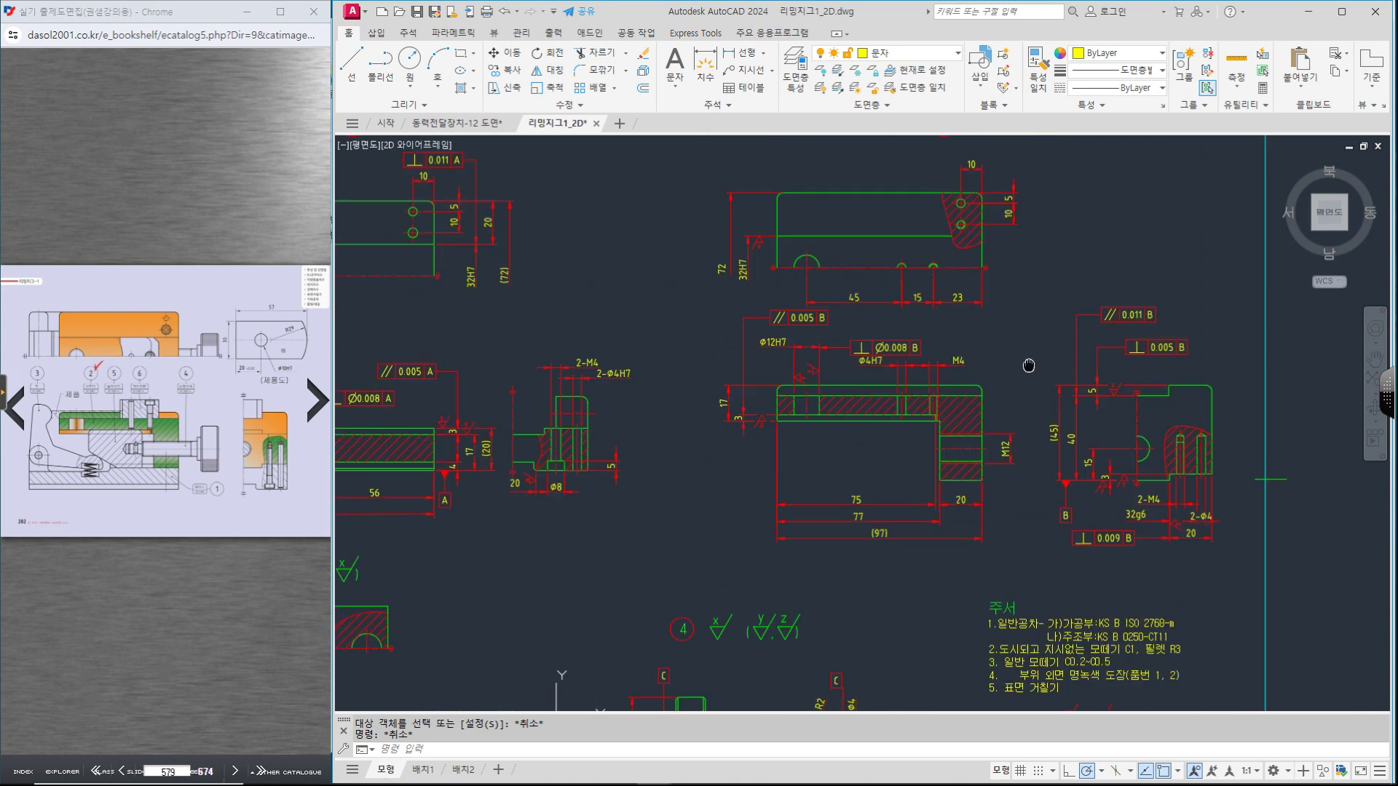
click(1206, 538)
key(Delete)
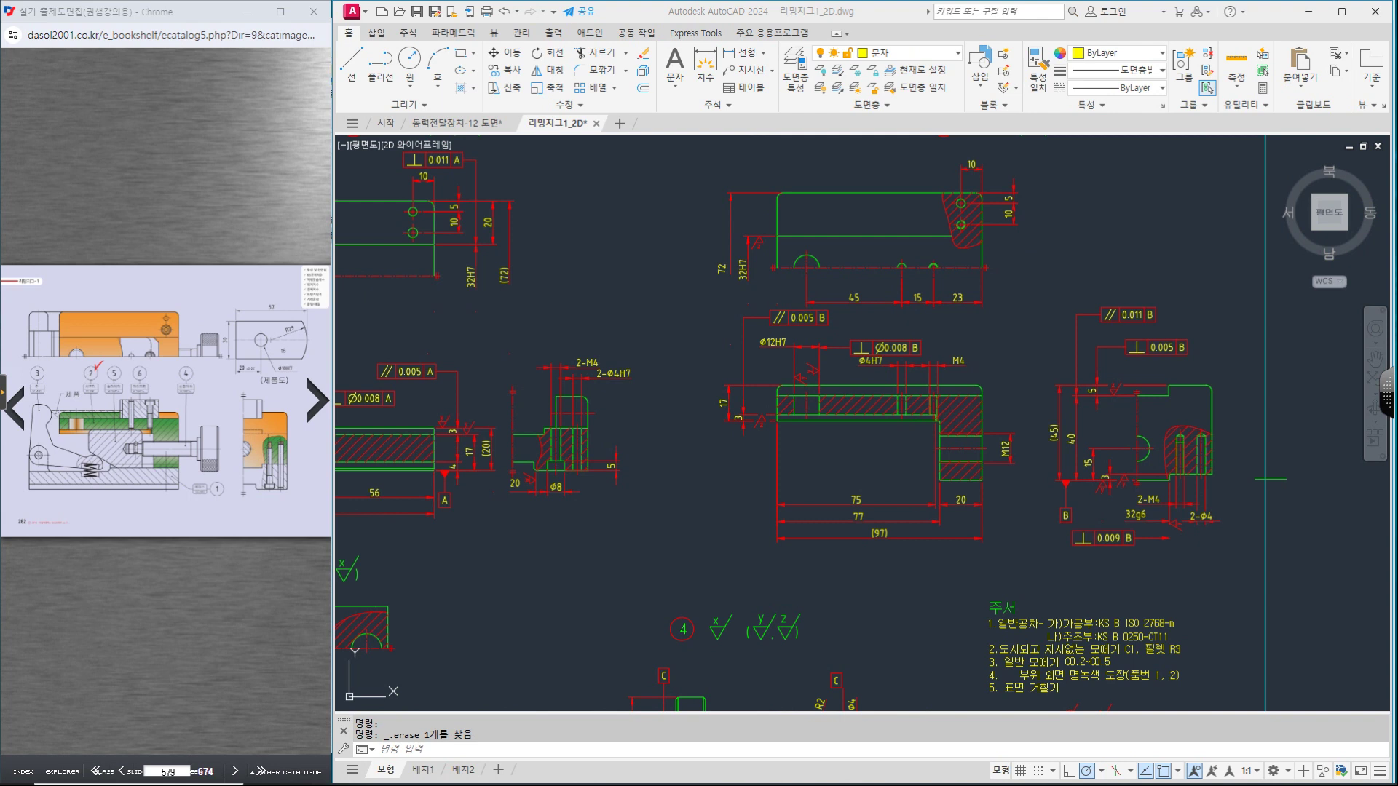
Step: Mark the surface finish symbols under the Ø12H7 dimension in part 2's front view and clear the marks
click(797, 453)
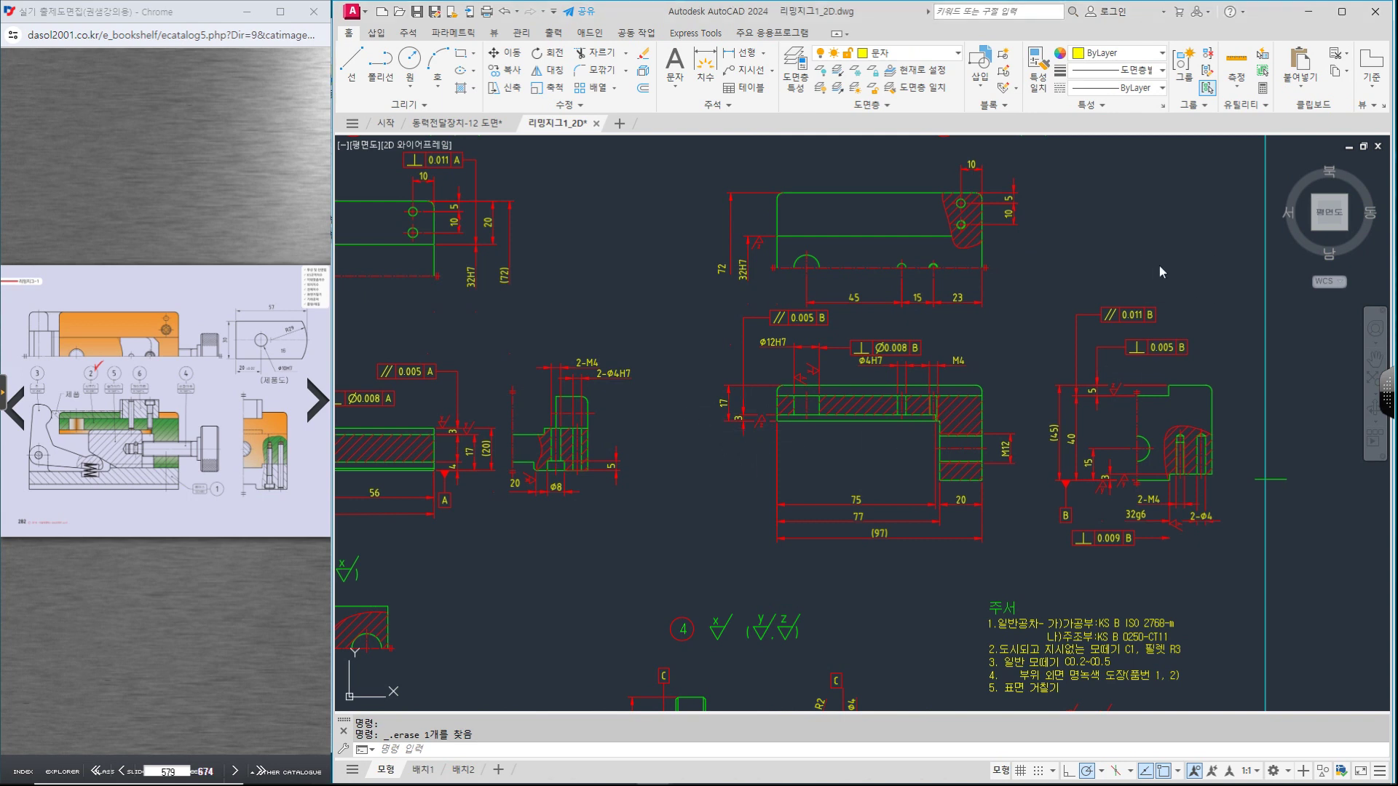
key(ctrl+2)
drag(820, 378, 793, 382)
drag(812, 370, 837, 371)
drag(786, 382, 792, 386)
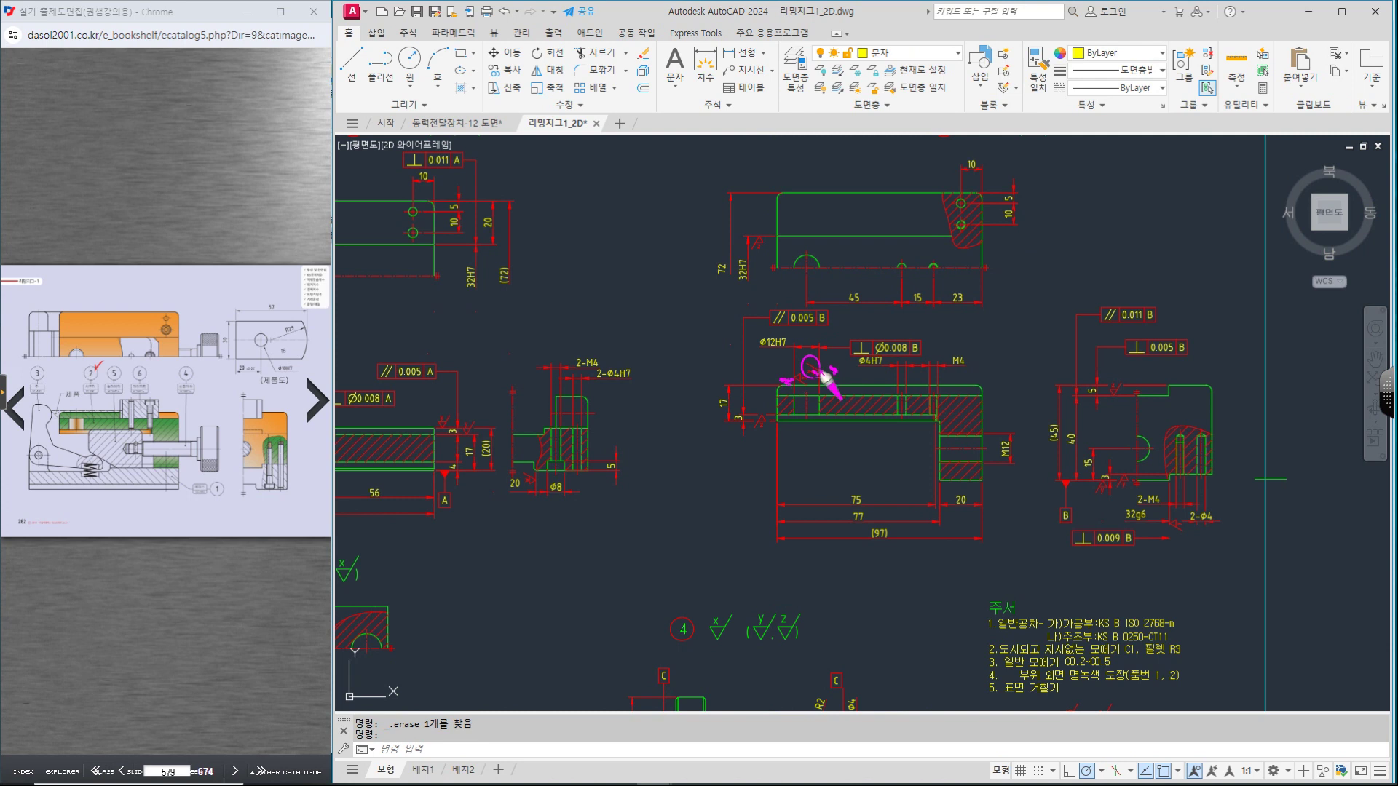
key(Escape)
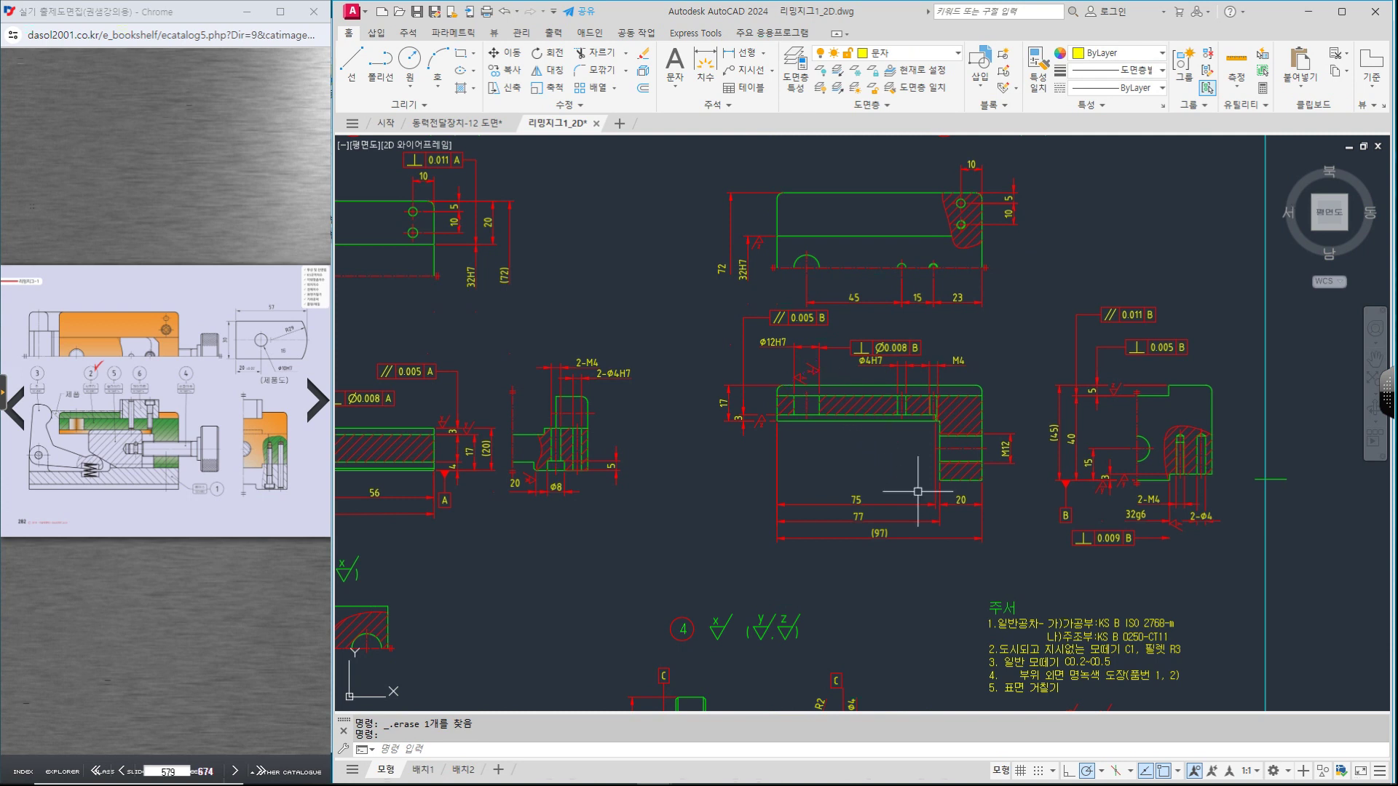
Step: Examine part 4's shaft drawing, part 3 and the notes across the whole sheet
middle_drag(888, 575, 917, 446)
middle_drag(914, 500, 933, 417)
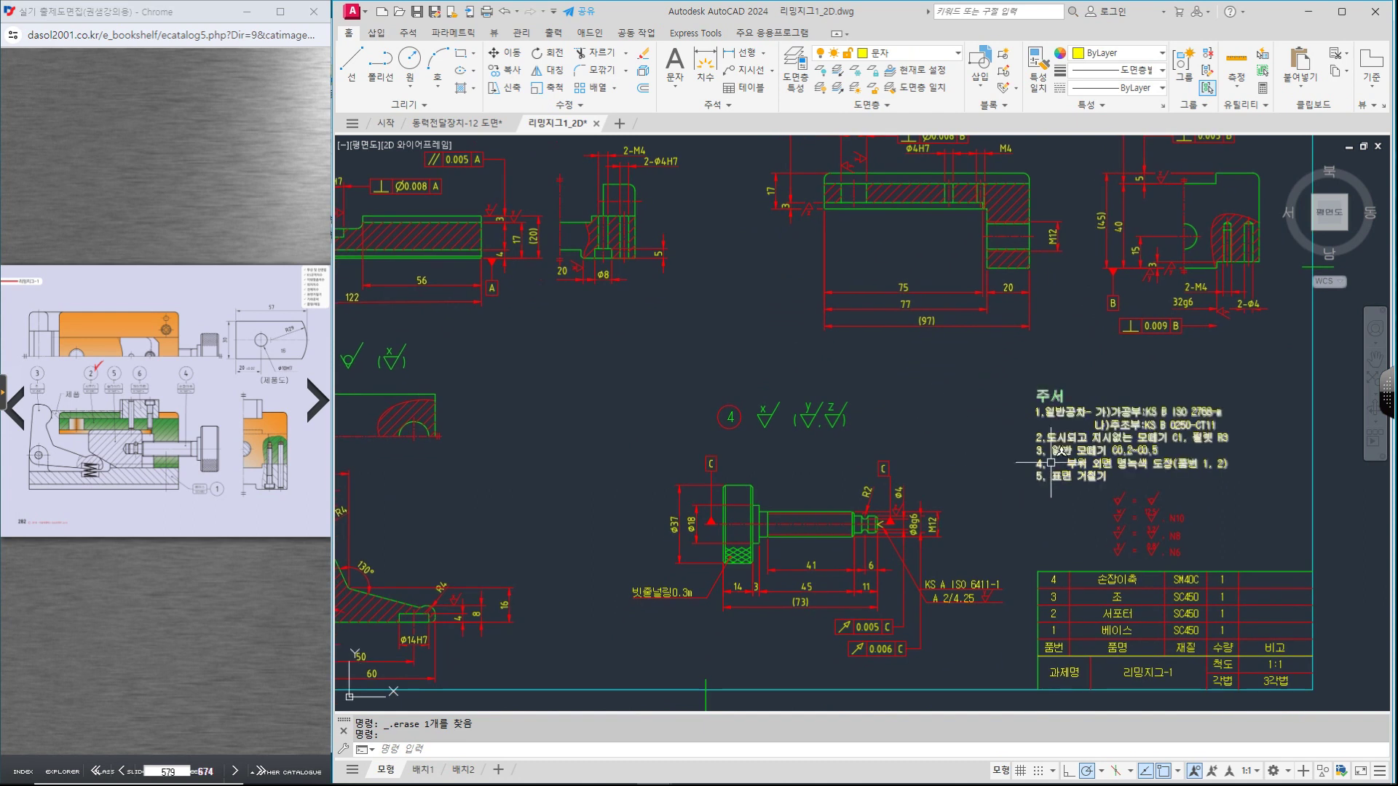
scroll(1049, 531, up, 2)
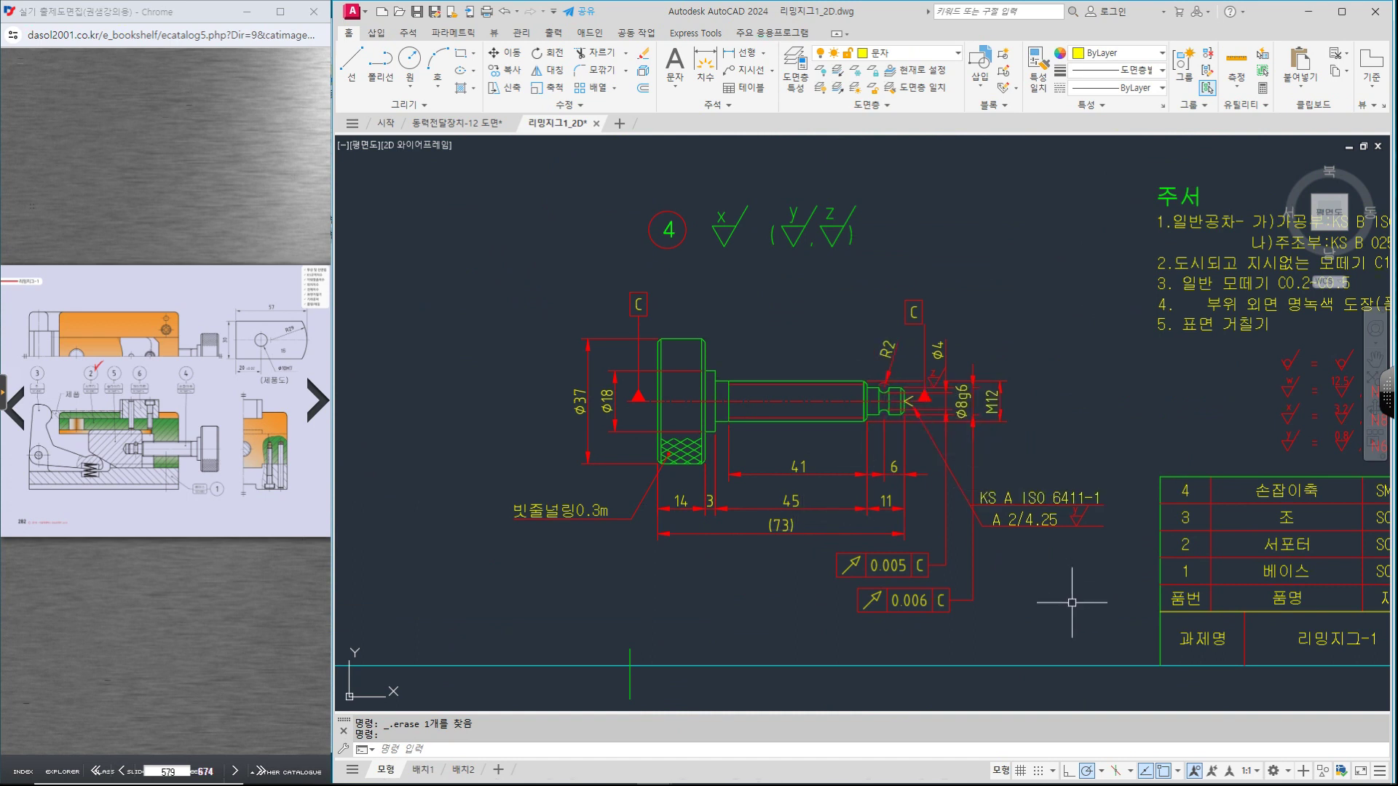
middle_drag(764, 581, 986, 551)
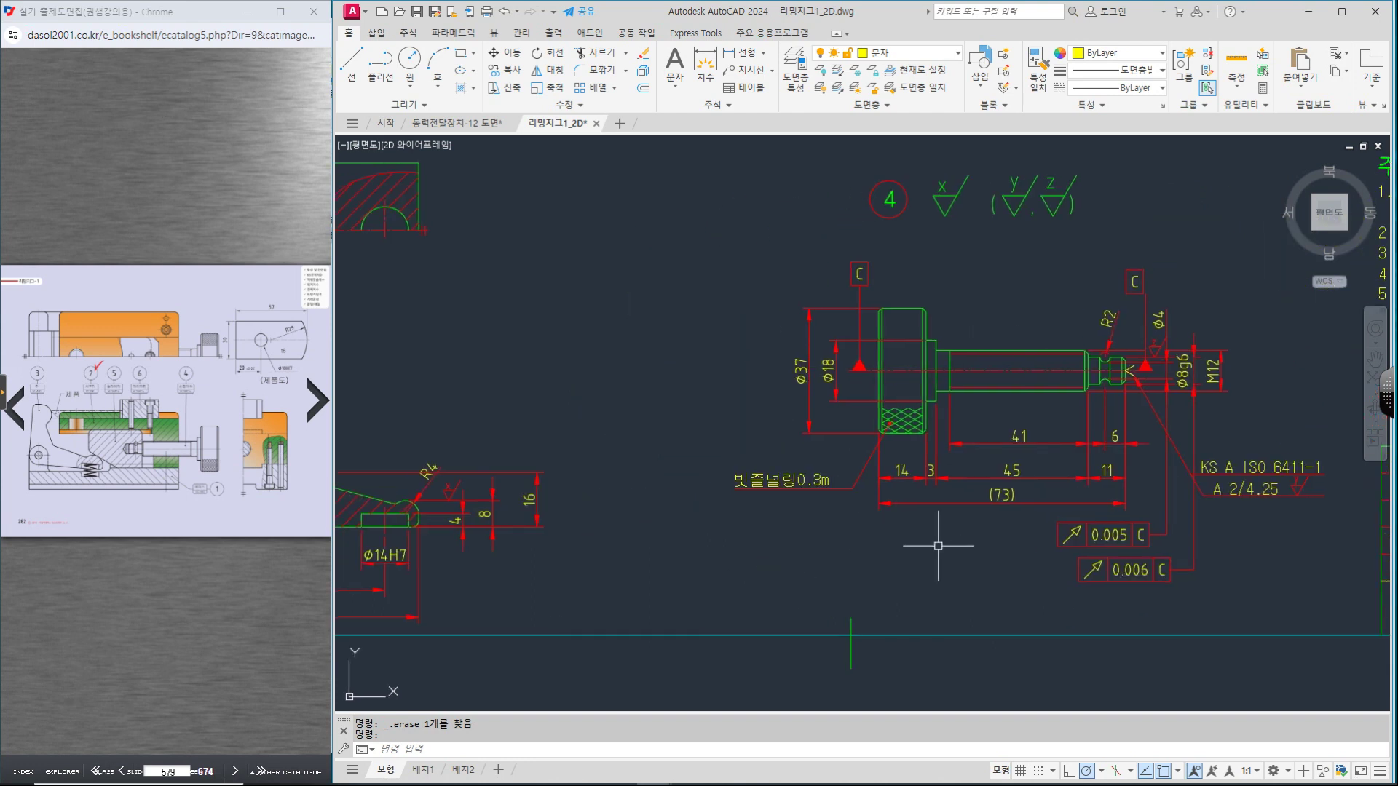
mouse_move(556, 559)
middle_down()
mouse_move(930, 394)
mouse_move(1038, 595)
middle_up()
scroll(1037, 595, down, 2)
mouse_move(1155, 490)
middle_down()
mouse_move(1083, 521)
mouse_move(714, 544)
middle_up()
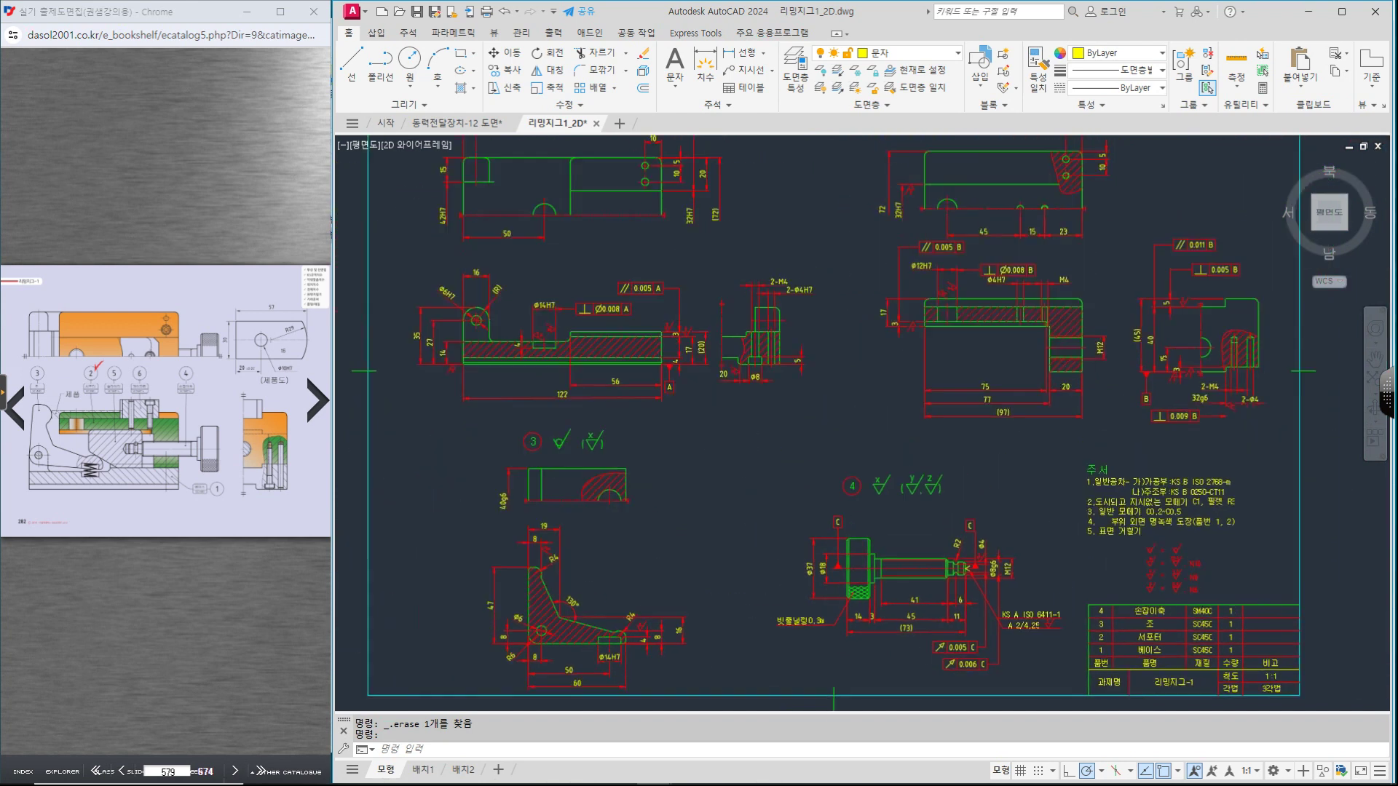
middle_click(1136, 535)
middle_click(1136, 535)
scroll(1206, 565, up, 5)
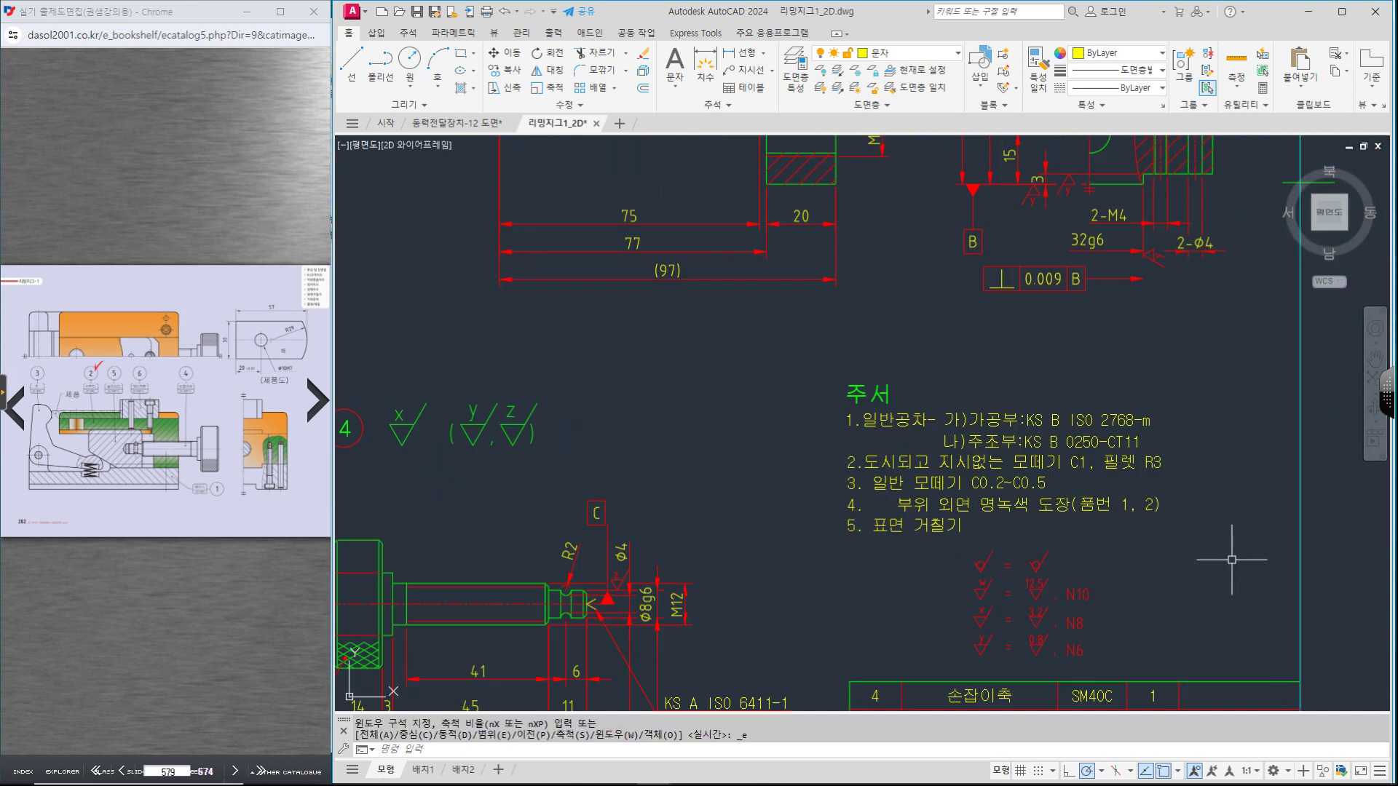
Step: Write circled n0 and n5 notes, a star and a large circled scribble over part 2's views, and clear the marks
scroll(1238, 557, down, 4)
key(ctrl+2)
mouse_move(846, 423)
mouse_down()
mouse_move(860, 445)
mouse_move(907, 437)
mouse_up()
mouse_move(935, 386)
mouse_down()
mouse_move(837, 402)
mouse_move(921, 437)
mouse_up()
drag(1014, 375, 958, 405)
drag(1048, 351, 1078, 355)
mouse_move(1117, 313)
mouse_down()
mouse_move(1092, 355)
mouse_move(1158, 331)
mouse_up()
mouse_move(1212, 252)
mouse_down()
mouse_move(1185, 291)
mouse_move(1238, 276)
mouse_move(1217, 320)
mouse_up()
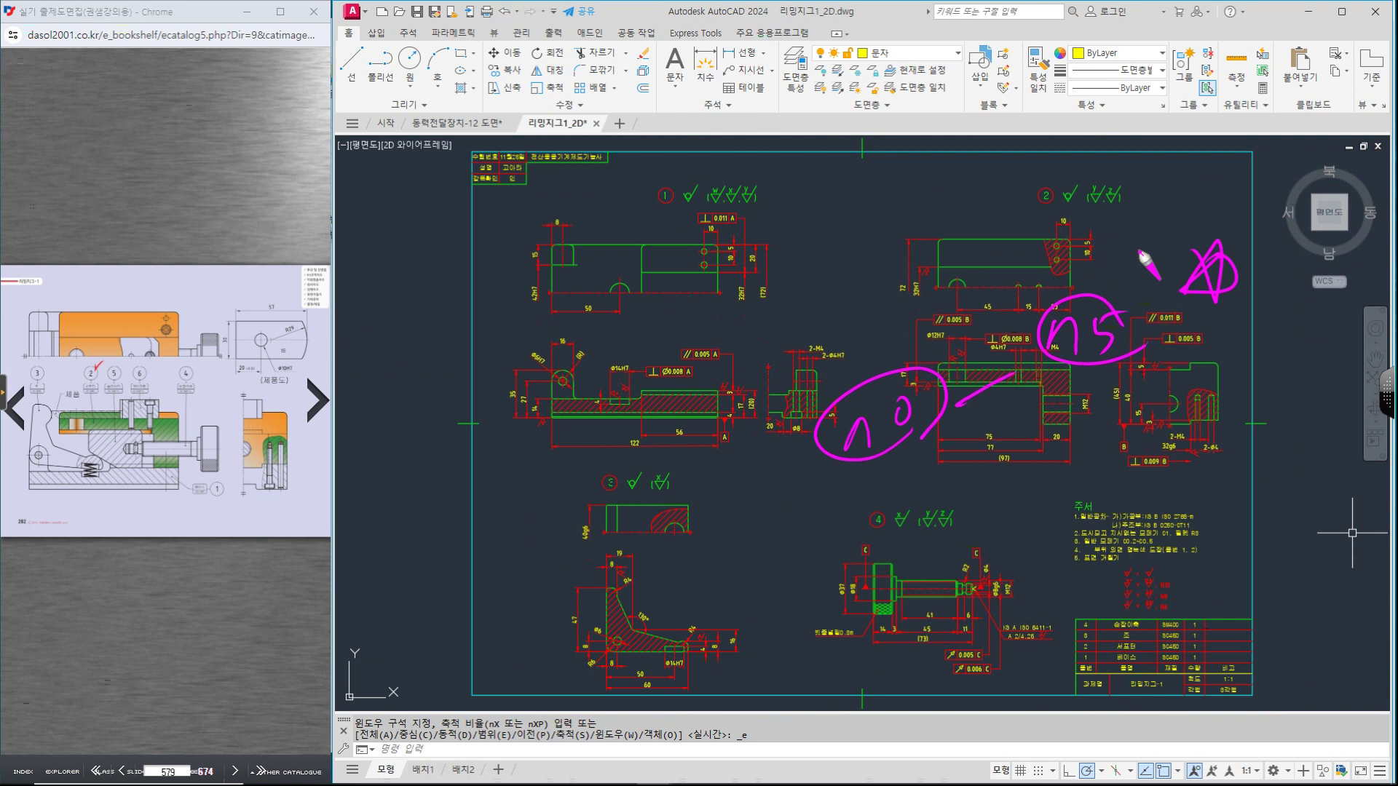
mouse_move(1018, 423)
mouse_down()
mouse_move(1009, 447)
mouse_move(1090, 452)
mouse_move(1141, 414)
mouse_move(1151, 437)
mouse_move(1209, 386)
mouse_move(1183, 459)
mouse_move(1173, 405)
mouse_up()
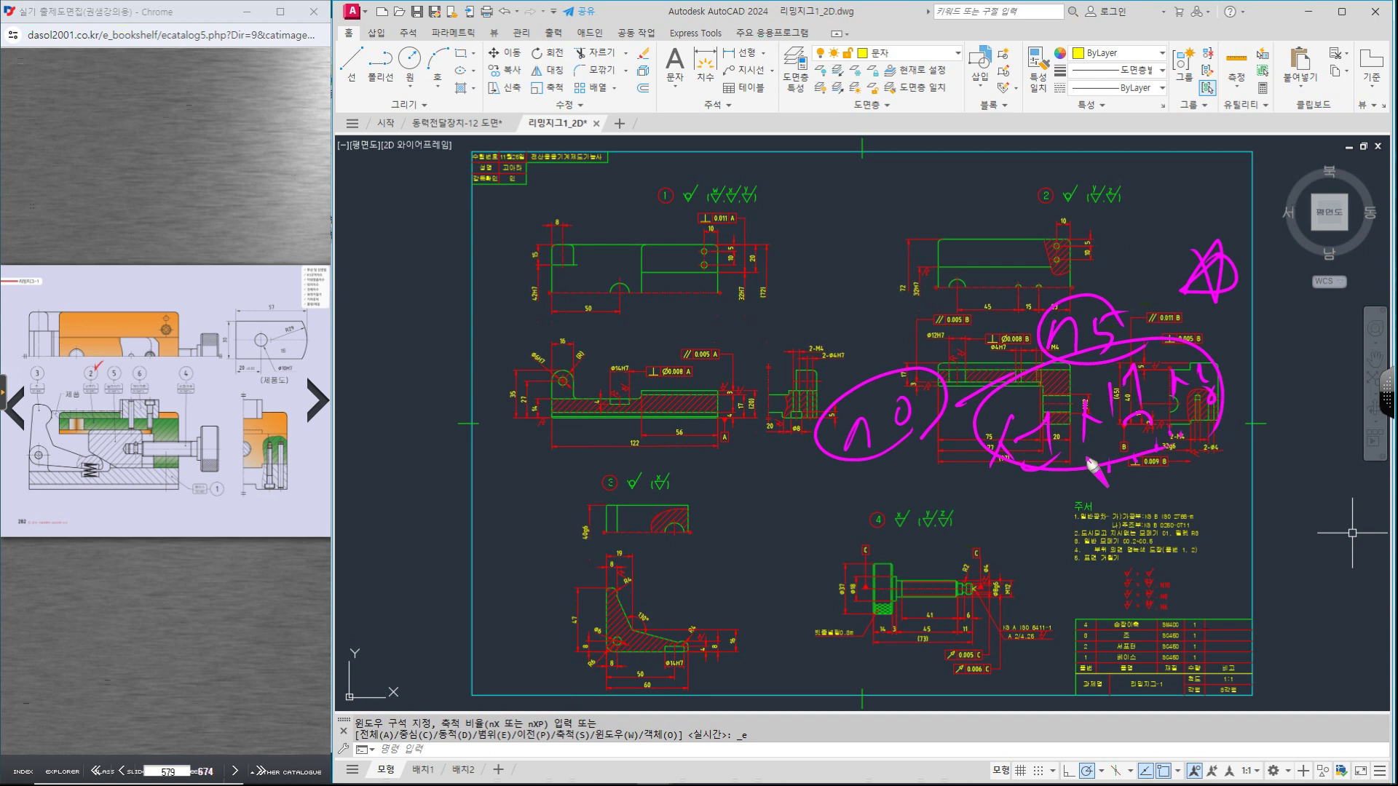
key(Escape)
Step: Remove the extra spaces after the numbers 3, 4 and 5 in the 주서 notes
scroll(1165, 563, up, 4)
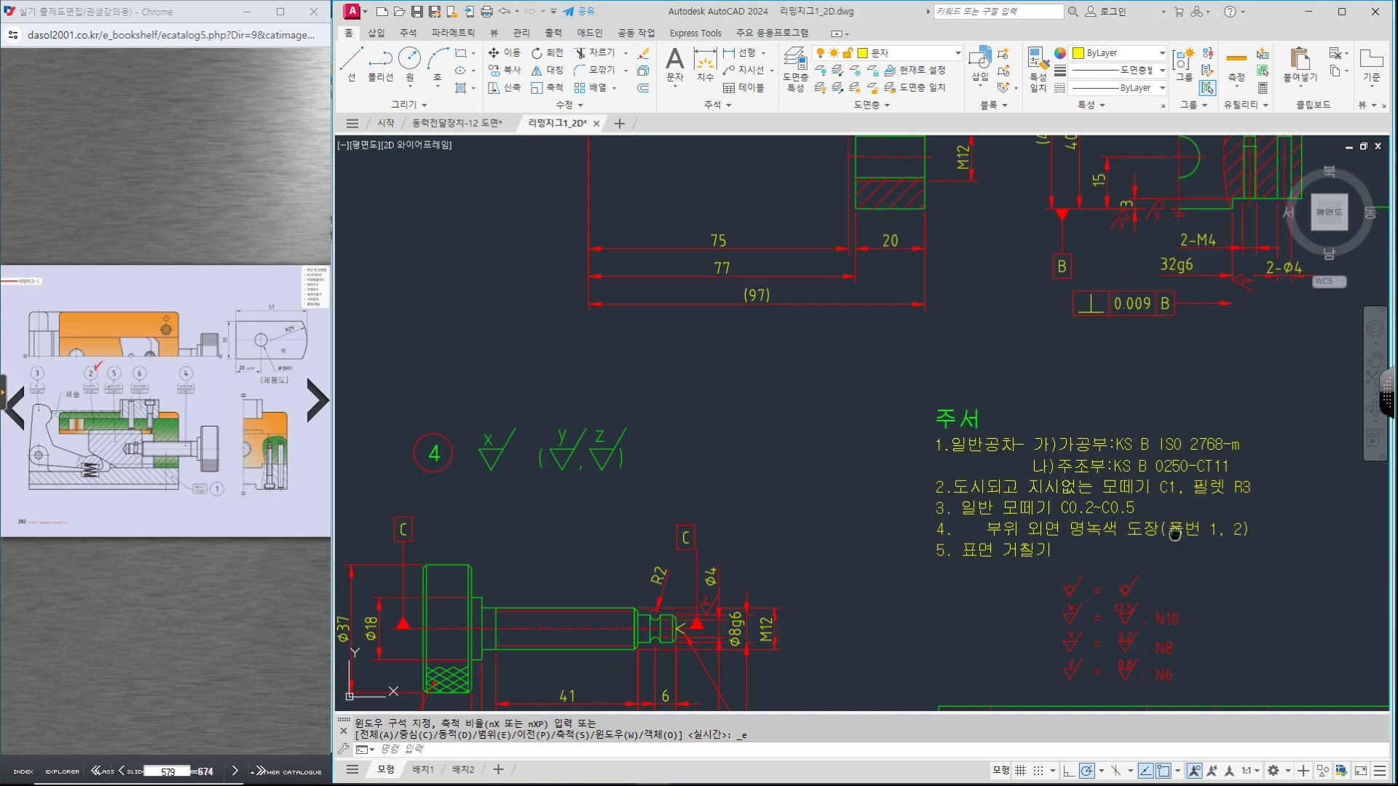
middle_drag(1192, 543, 1019, 491)
scroll(930, 482, up, 2)
key(Escape)
click(940, 477)
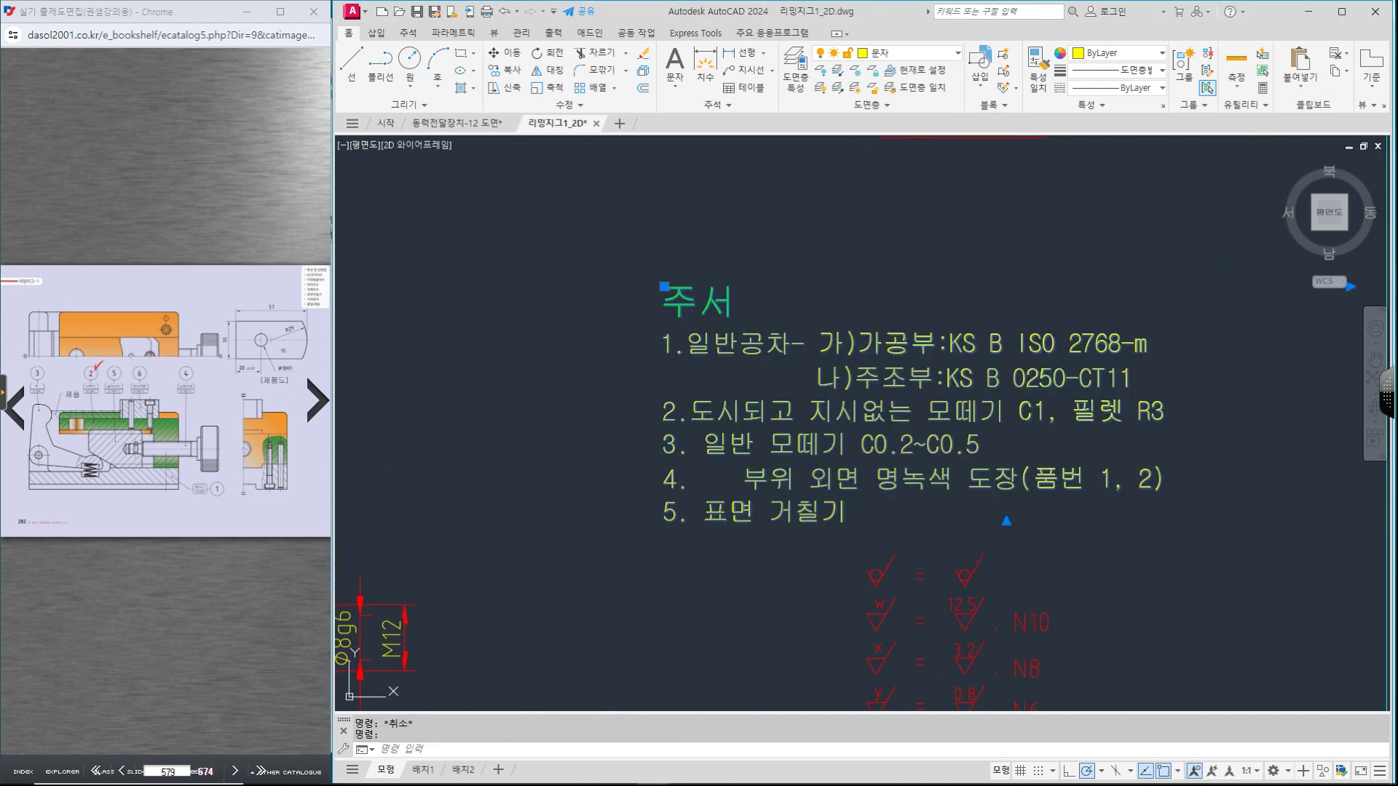
double_click(801, 474)
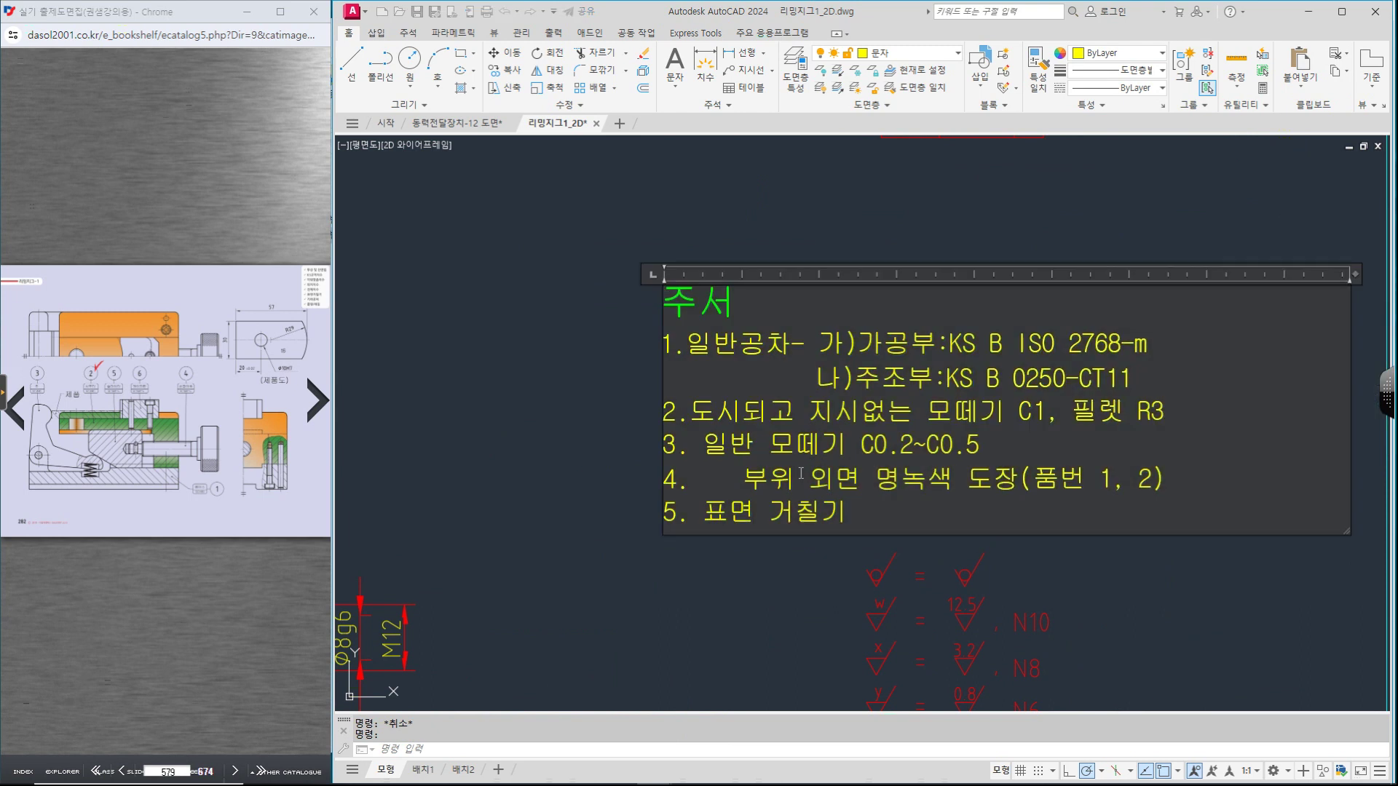
key(BackSpace)
key(BackSpace)
key(BackSpace)
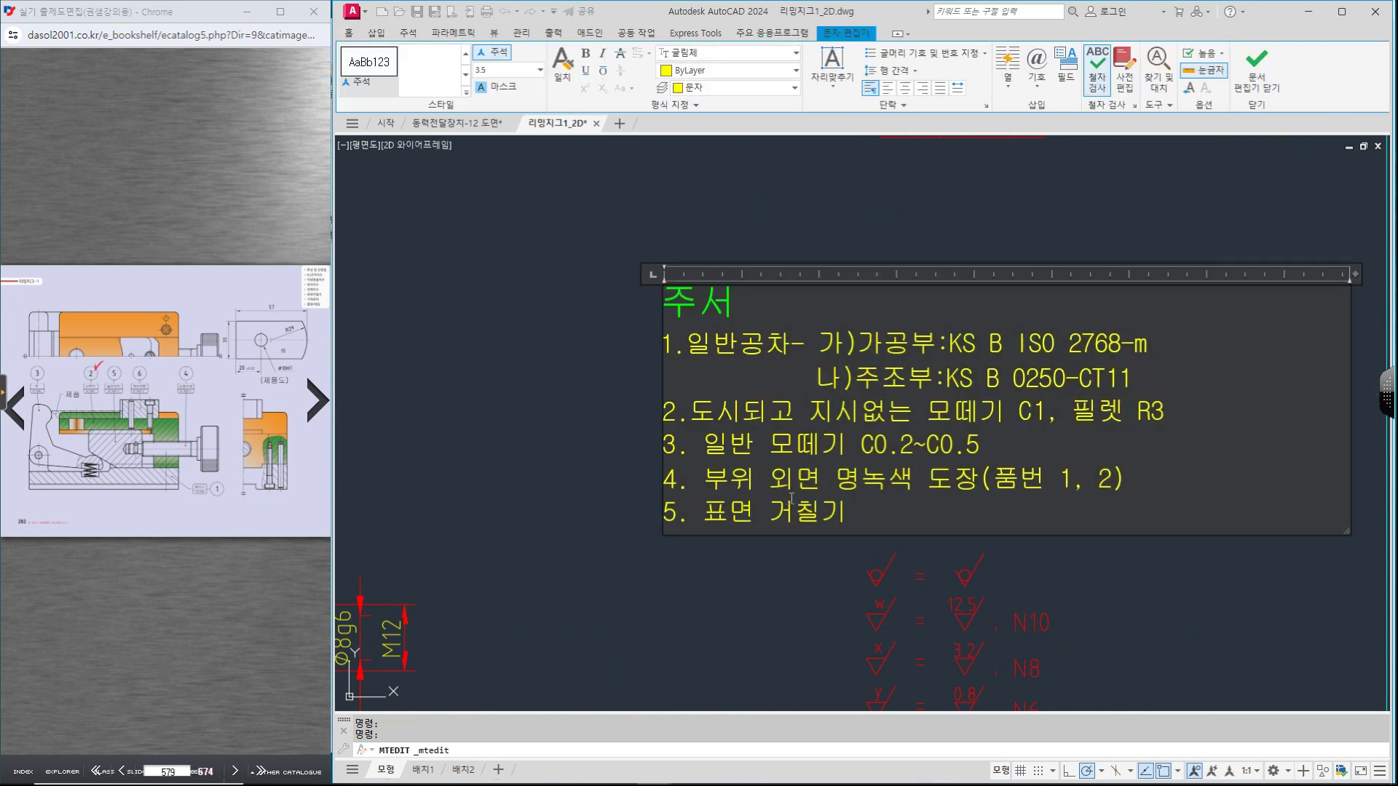
key(Delete)
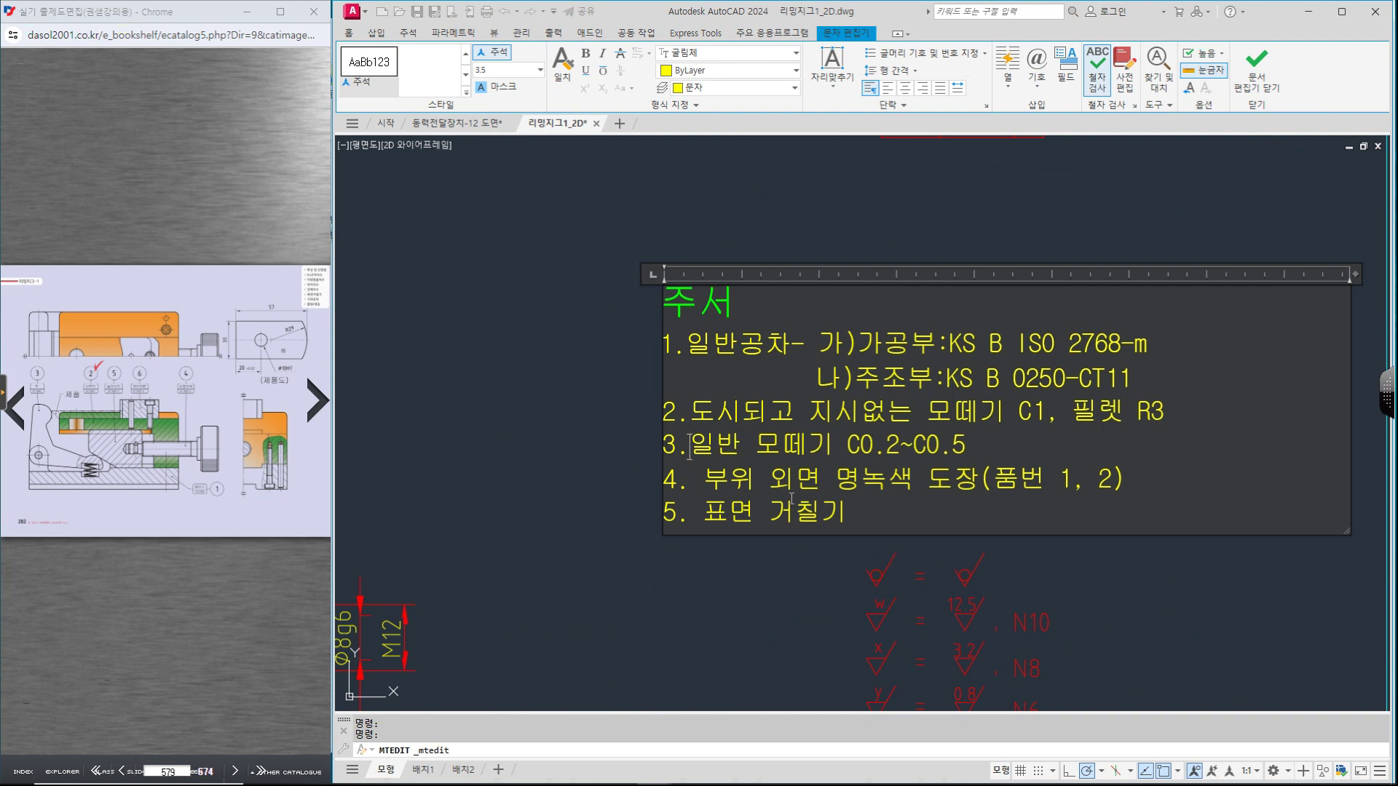
key(Down)
key(Delete)
key(Down)
key(Delete)
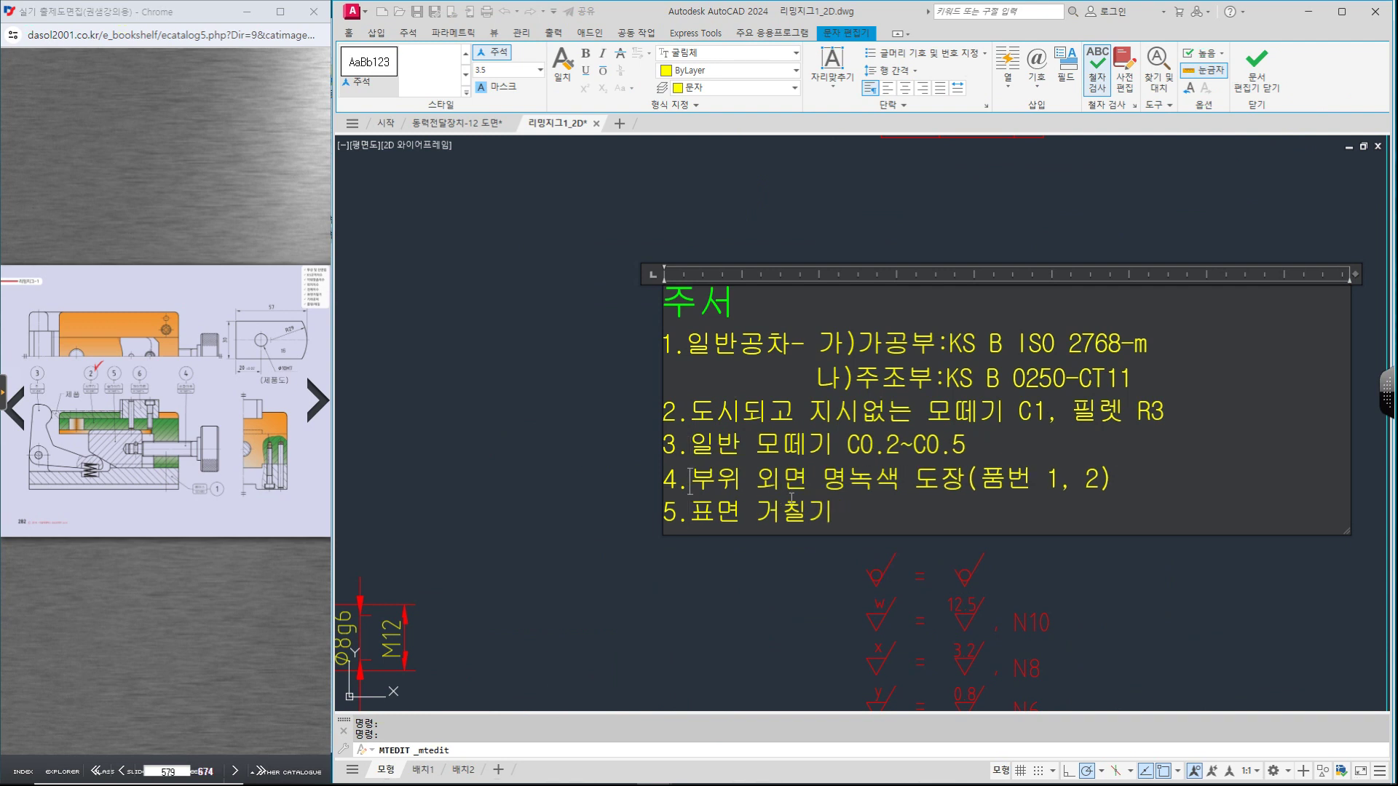
Step: Replace 부위 with 주조부 at the start of note 4 in the 주서 text and finish the text edit
text(주조부)
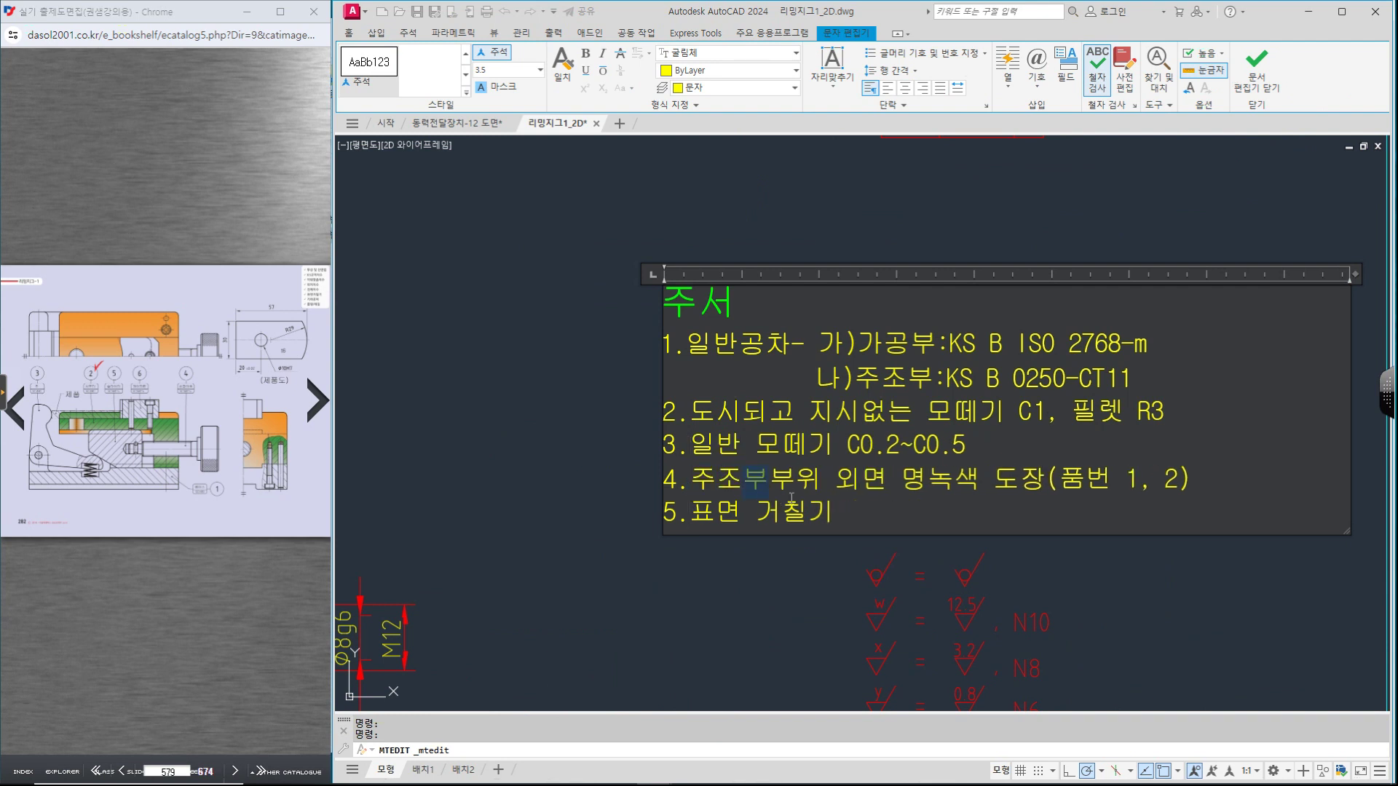
key(Delete)
key(Delete)
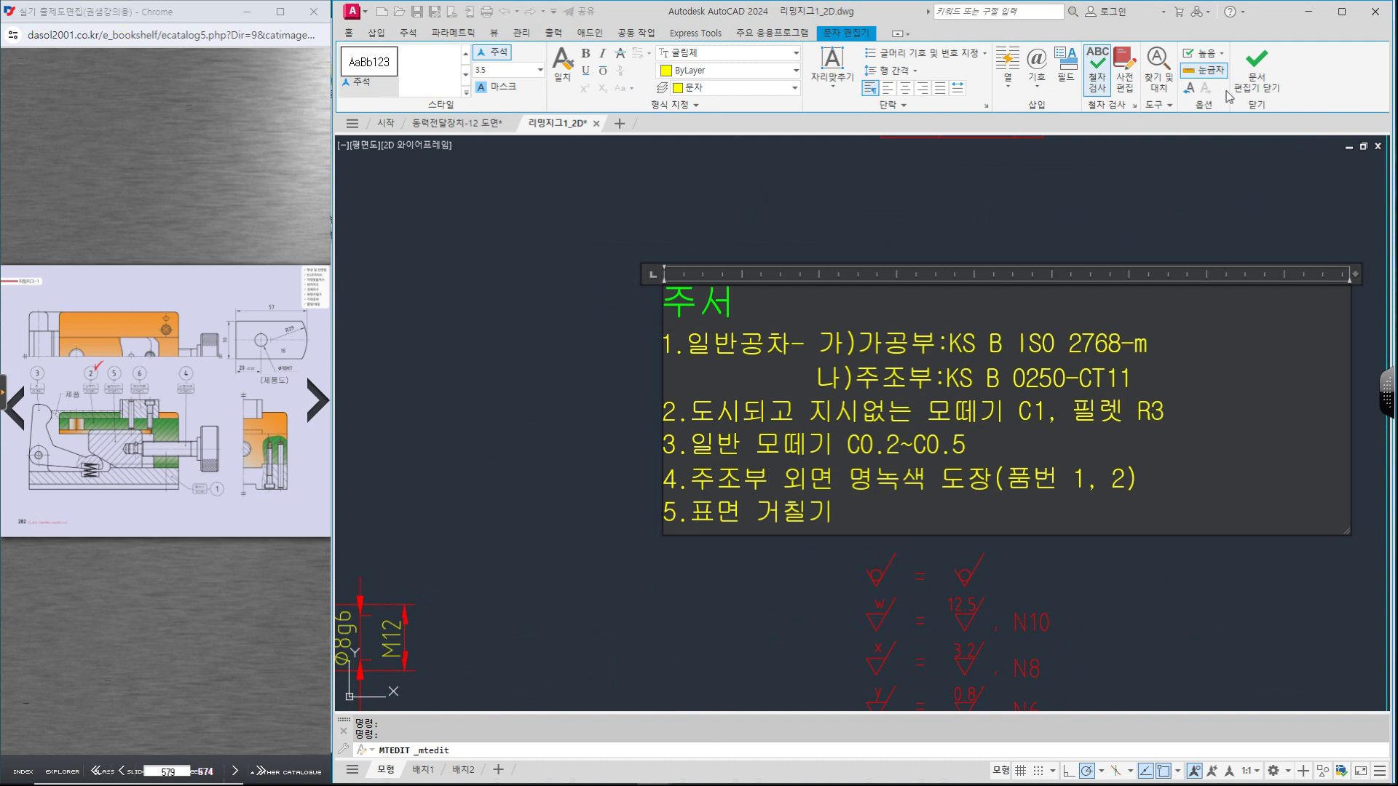
click(1257, 67)
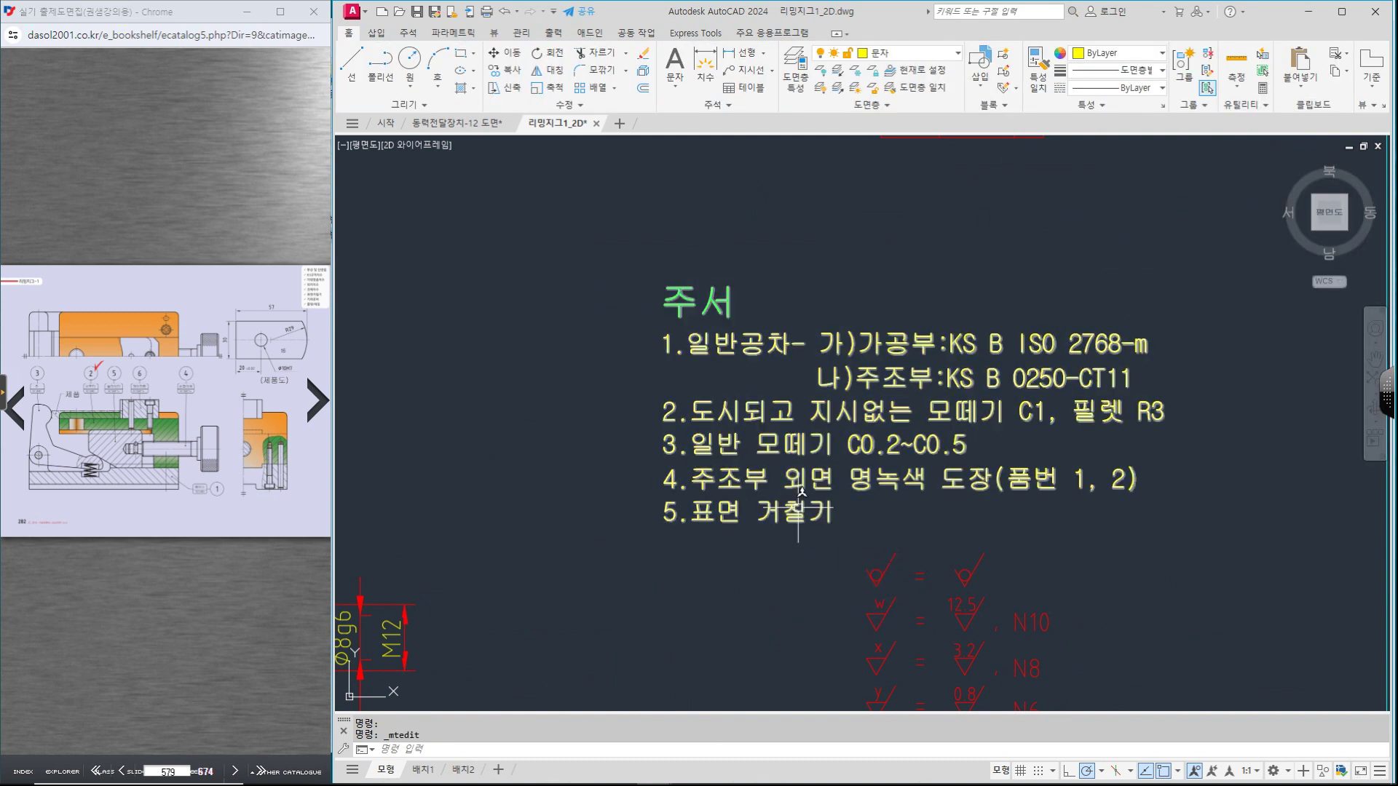
Step: Look over the whole 리밍지그-1 sheet and its 3D PDF, and close 리밍지그1_3D.pdf and 동력전달장치-12.pdf
scroll(1107, 529, down, 2)
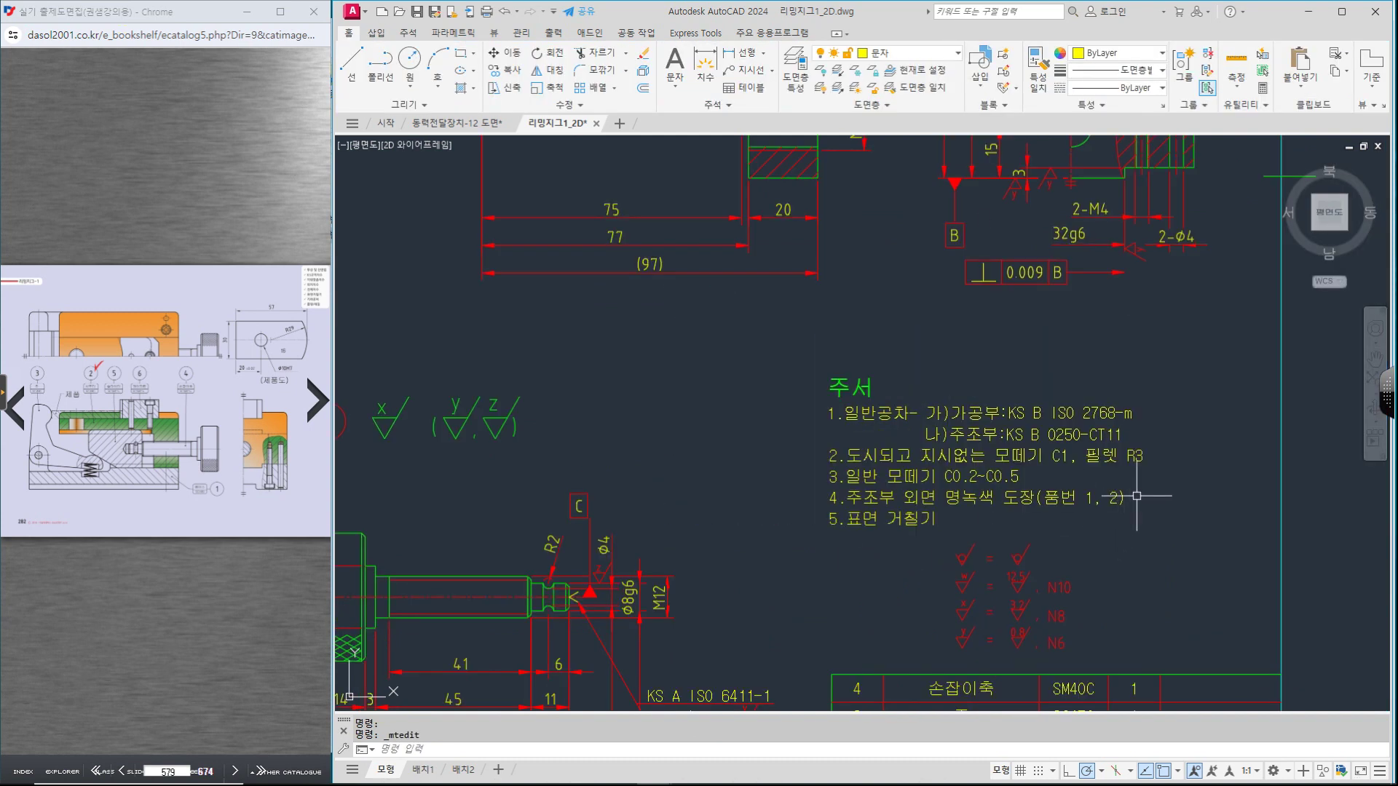
middle_drag(1169, 520, 1165, 435)
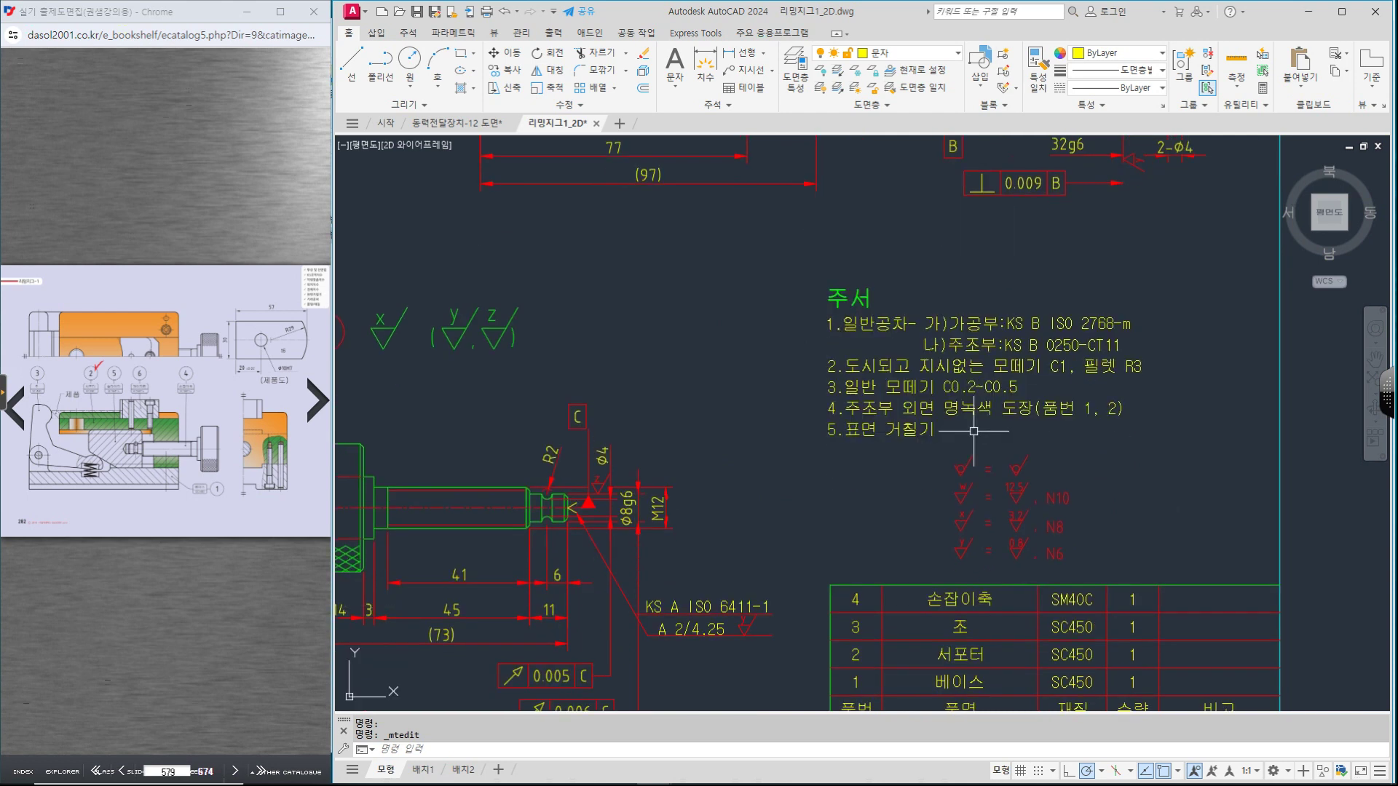
scroll(1150, 591, down, 1)
middle_click(1087, 454)
middle_click(1086, 453)
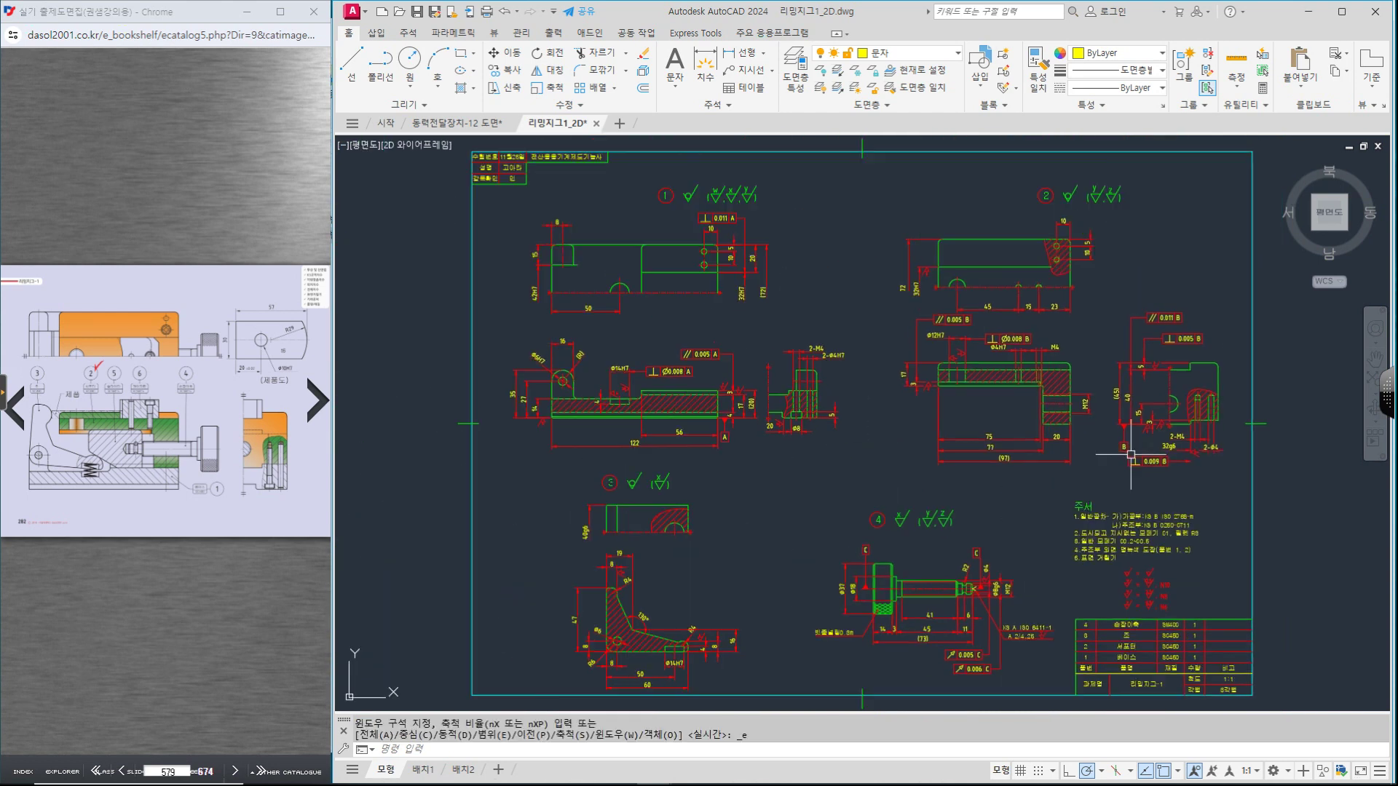
key(alt+Tab)
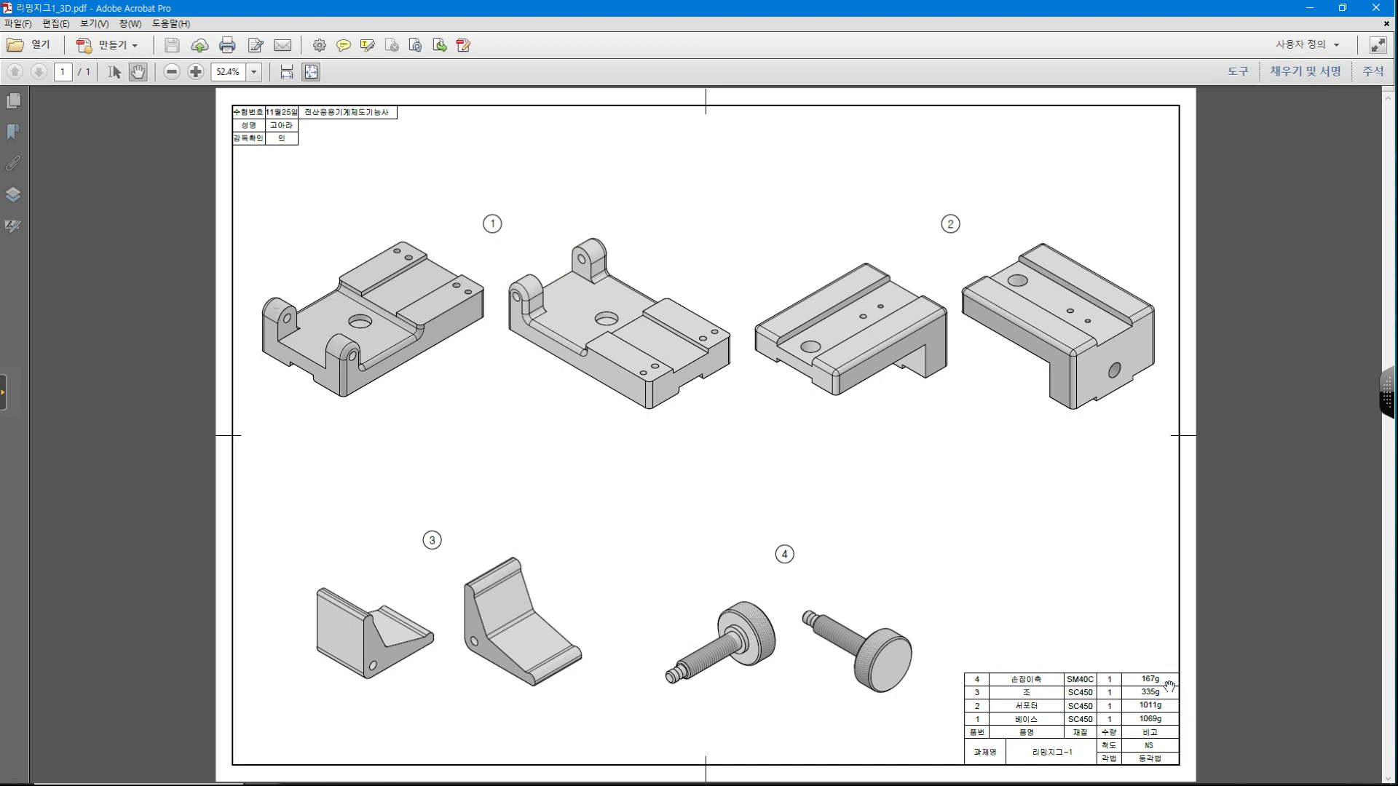
click(1376, 6)
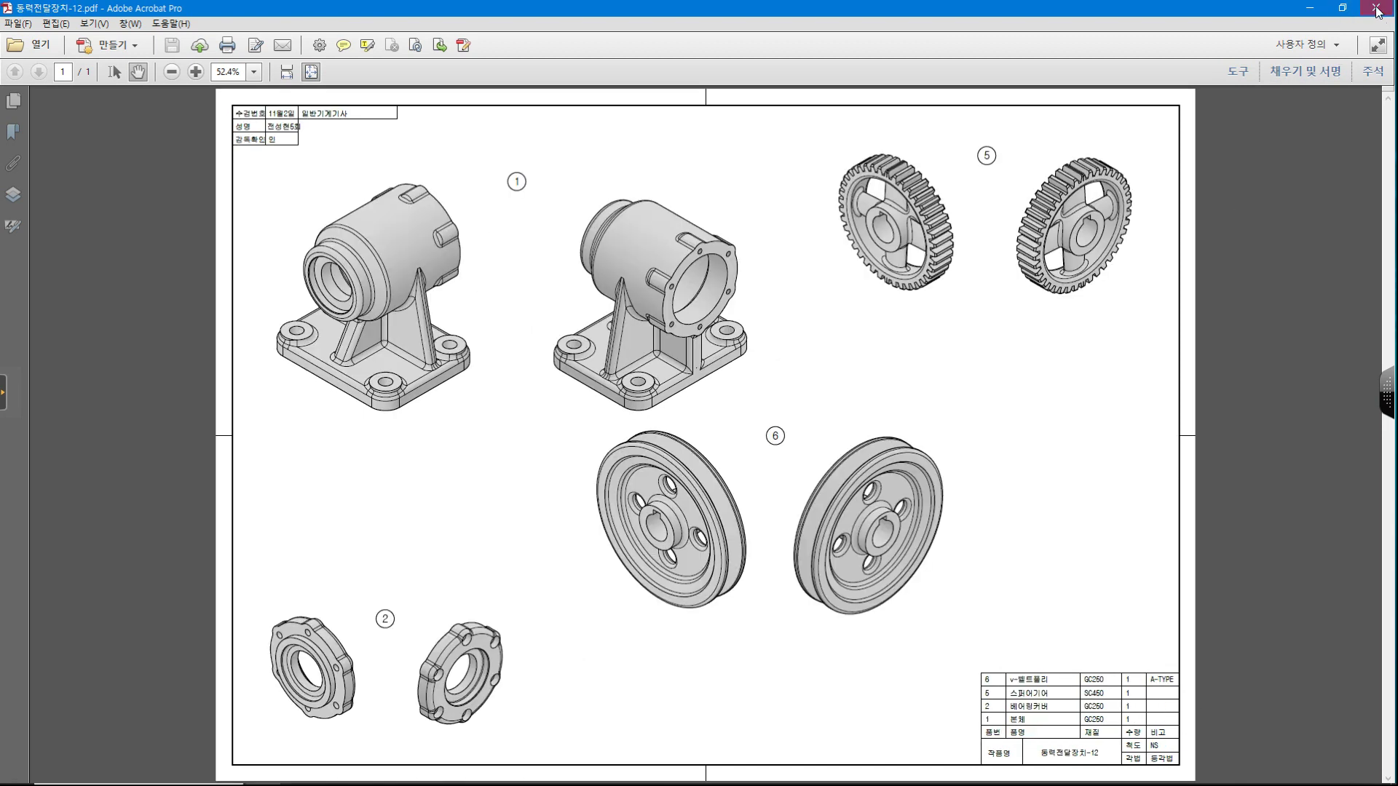
click(1377, 7)
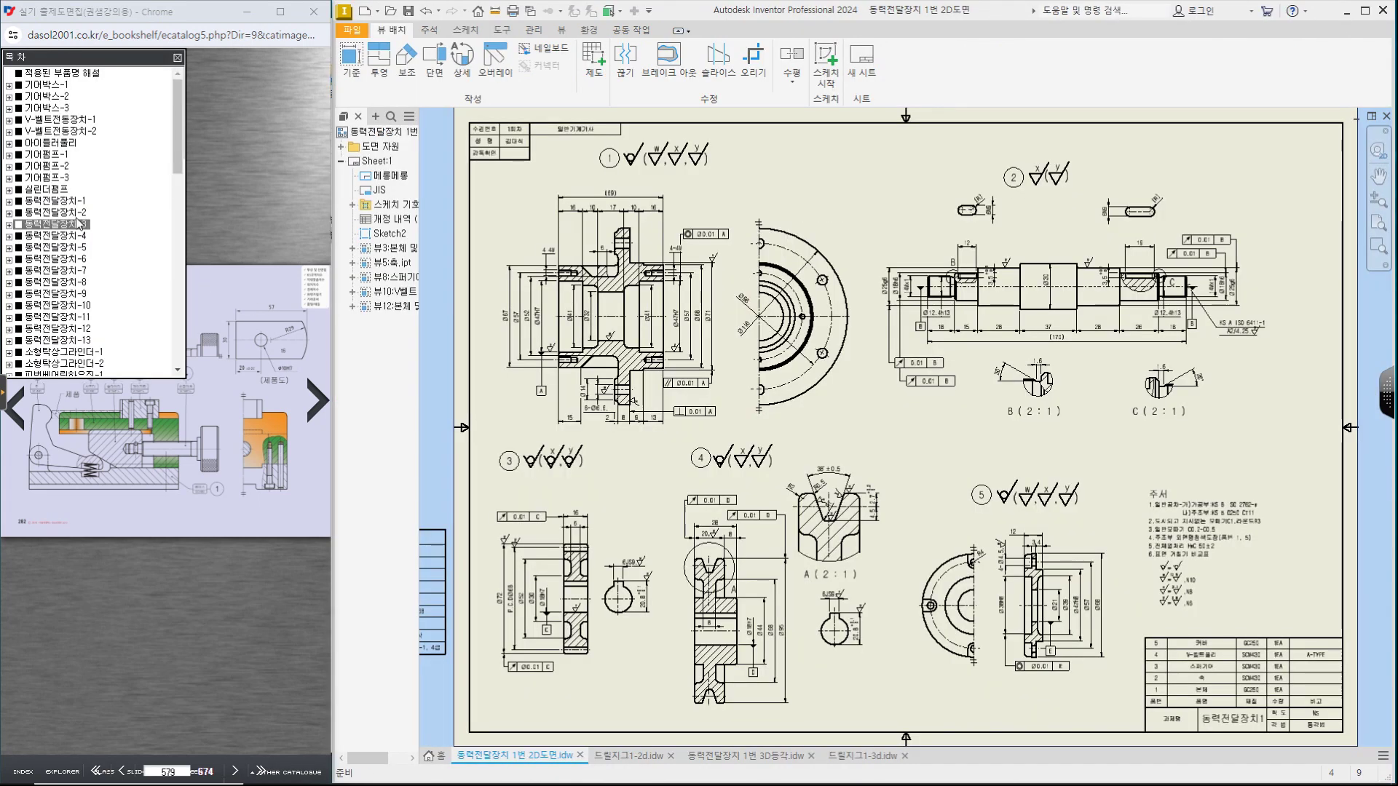
Step: Close the reference book's table of contents and show page 95 with the coloured assembly beside part 1's drawing
click(177, 58)
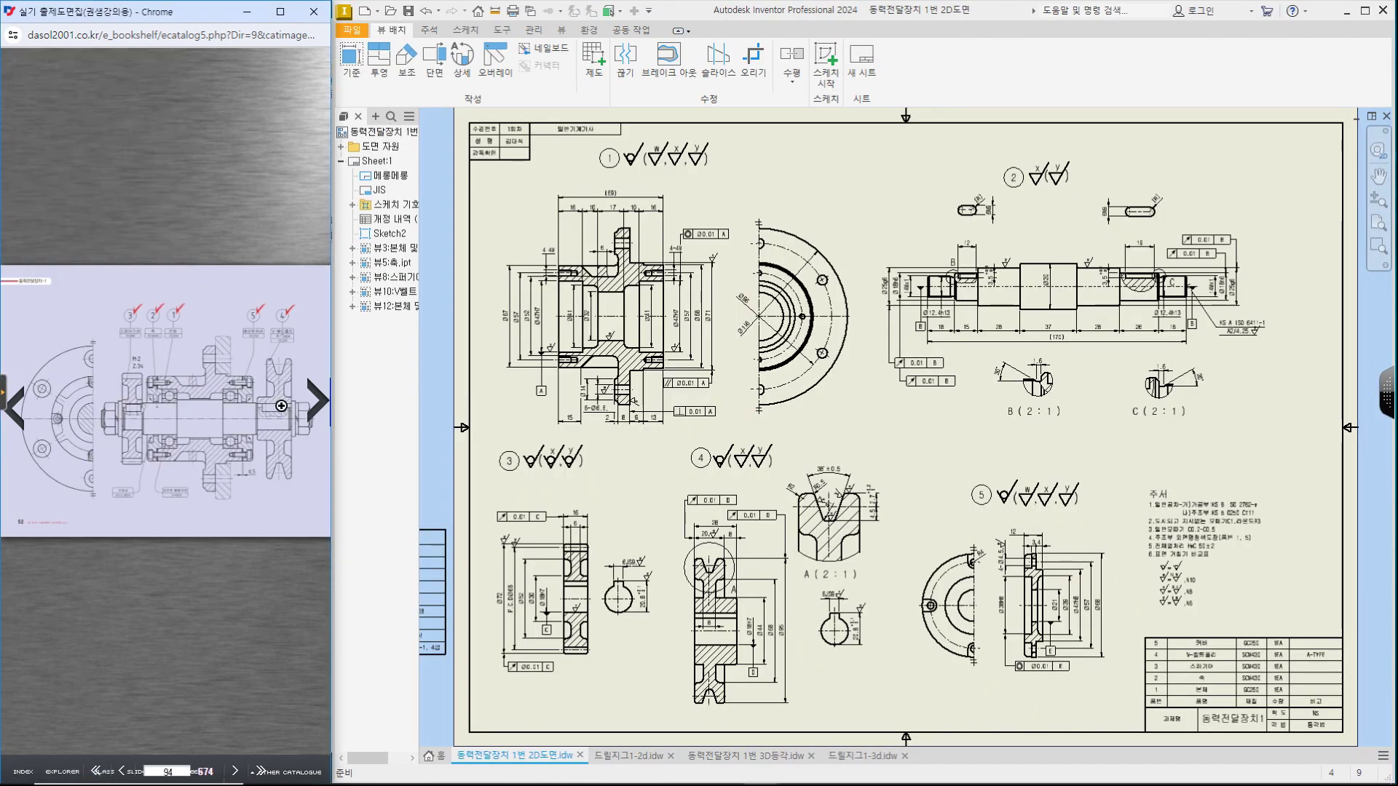
click(318, 401)
scroll(660, 321, down, 5)
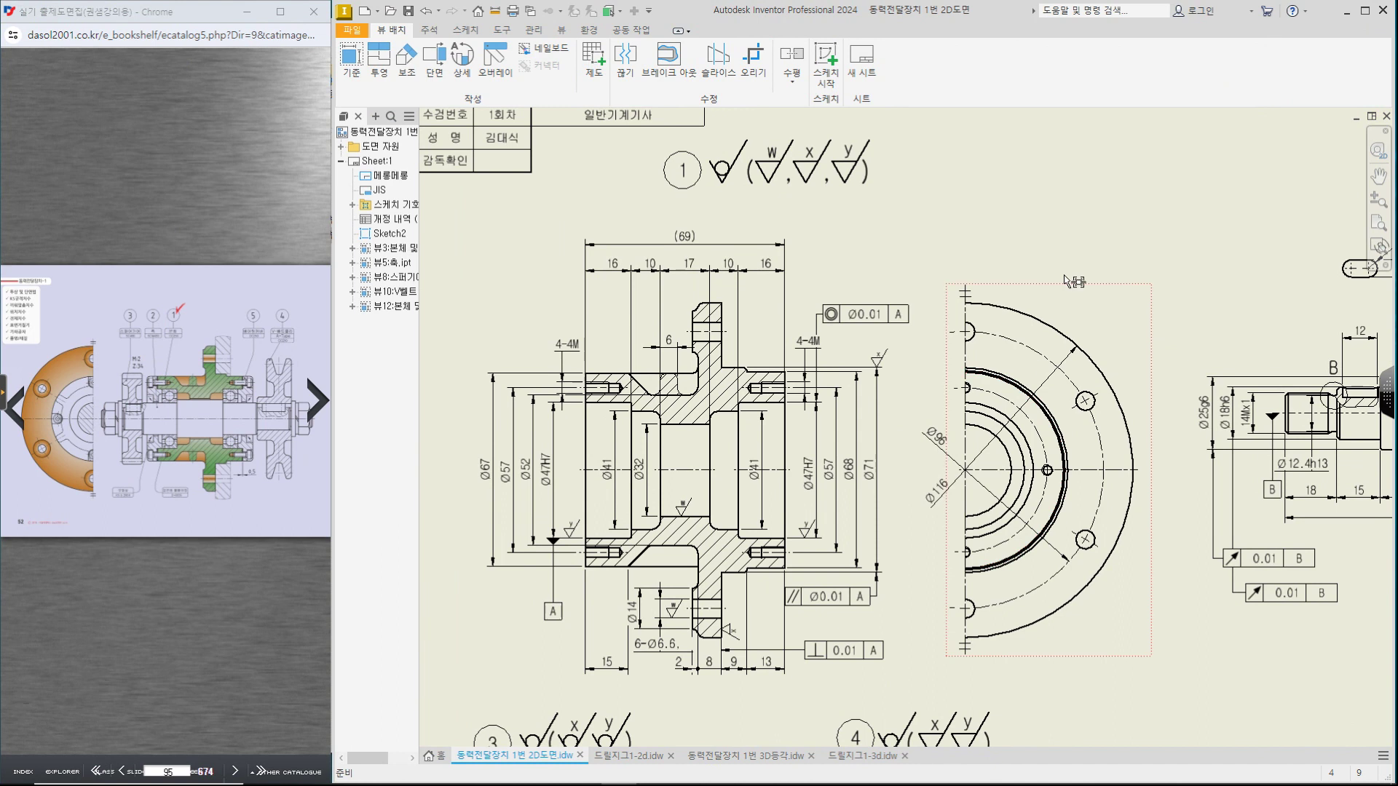
Step: Write a circled handwritten note above part 1's side view and clear the marks
key(ctrl+2)
drag(937, 195, 965, 232)
mouse_move(976, 203)
mouse_down()
mouse_move(978, 237)
mouse_move(1010, 235)
mouse_up()
mouse_move(1078, 194)
mouse_down()
mouse_move(1078, 222)
mouse_move(1136, 207)
mouse_move(1147, 230)
mouse_move(892, 211)
mouse_move(1120, 278)
mouse_up()
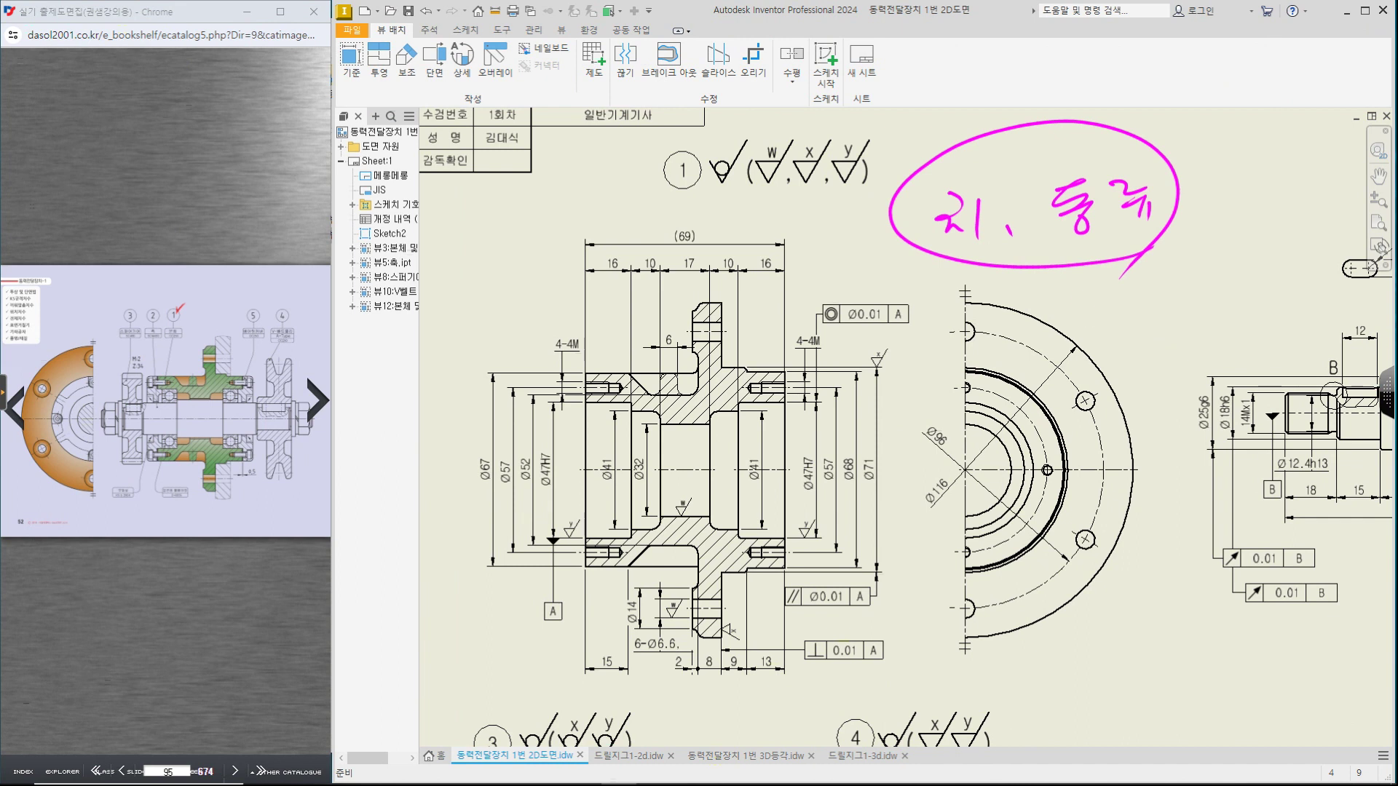
key(Escape)
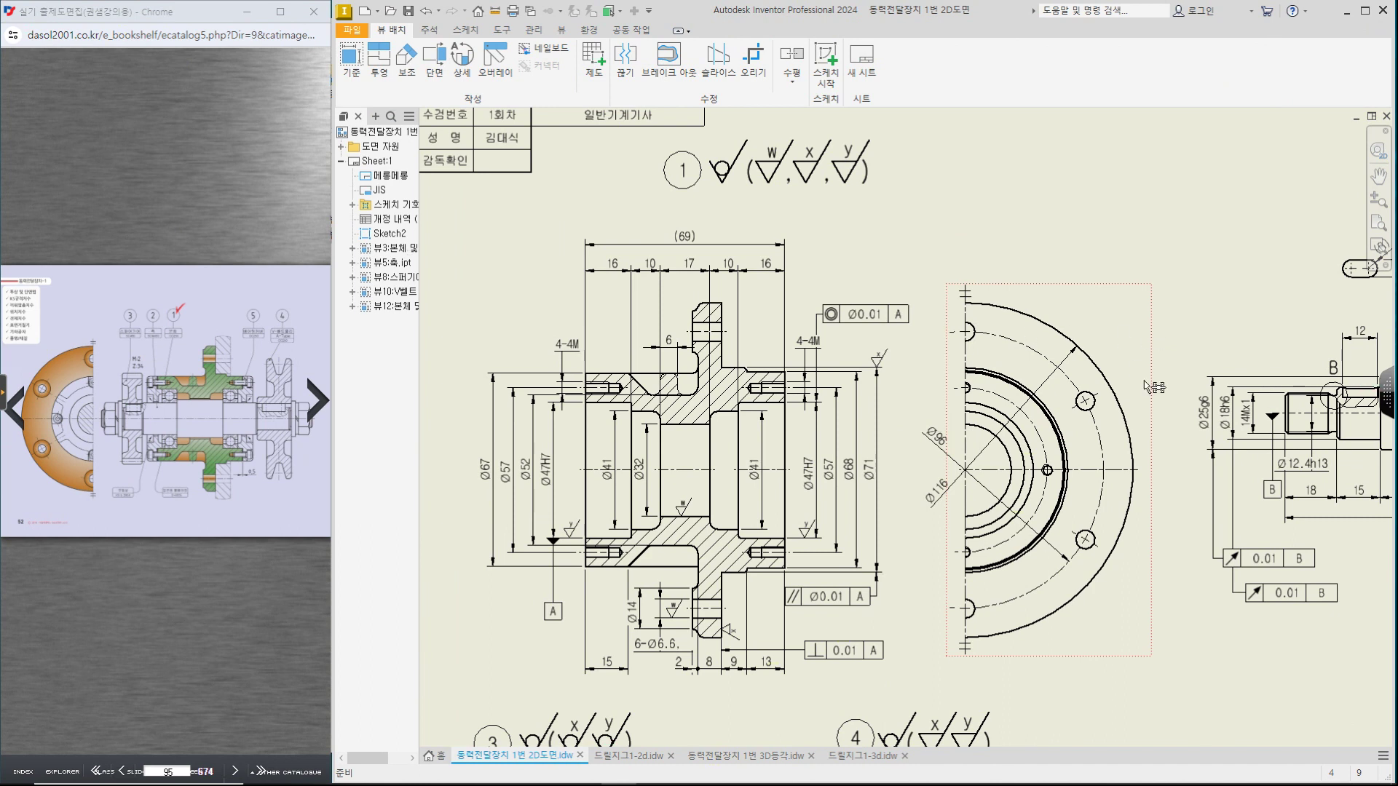
Step: Write circled notes over the reference assembly, draw a large loop around the whole sheet's views, and clear the marks
scroll(1156, 351, down, 5)
scroll(1126, 251, up, 3)
middle_click(1041, 251)
middle_click(1041, 250)
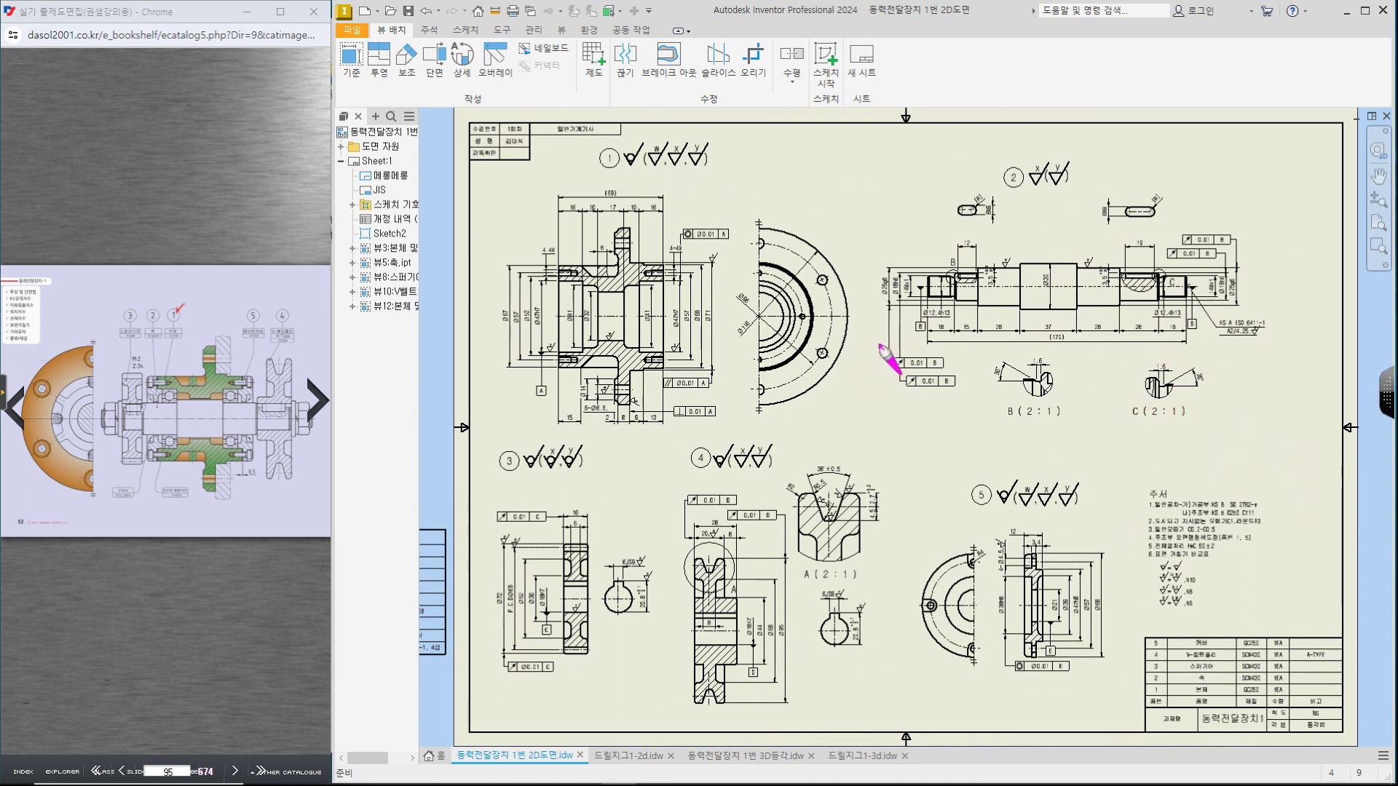
mouse_move(182, 318)
mouse_down()
mouse_move(168, 300)
mouse_move(188, 290)
mouse_move(150, 336)
mouse_up()
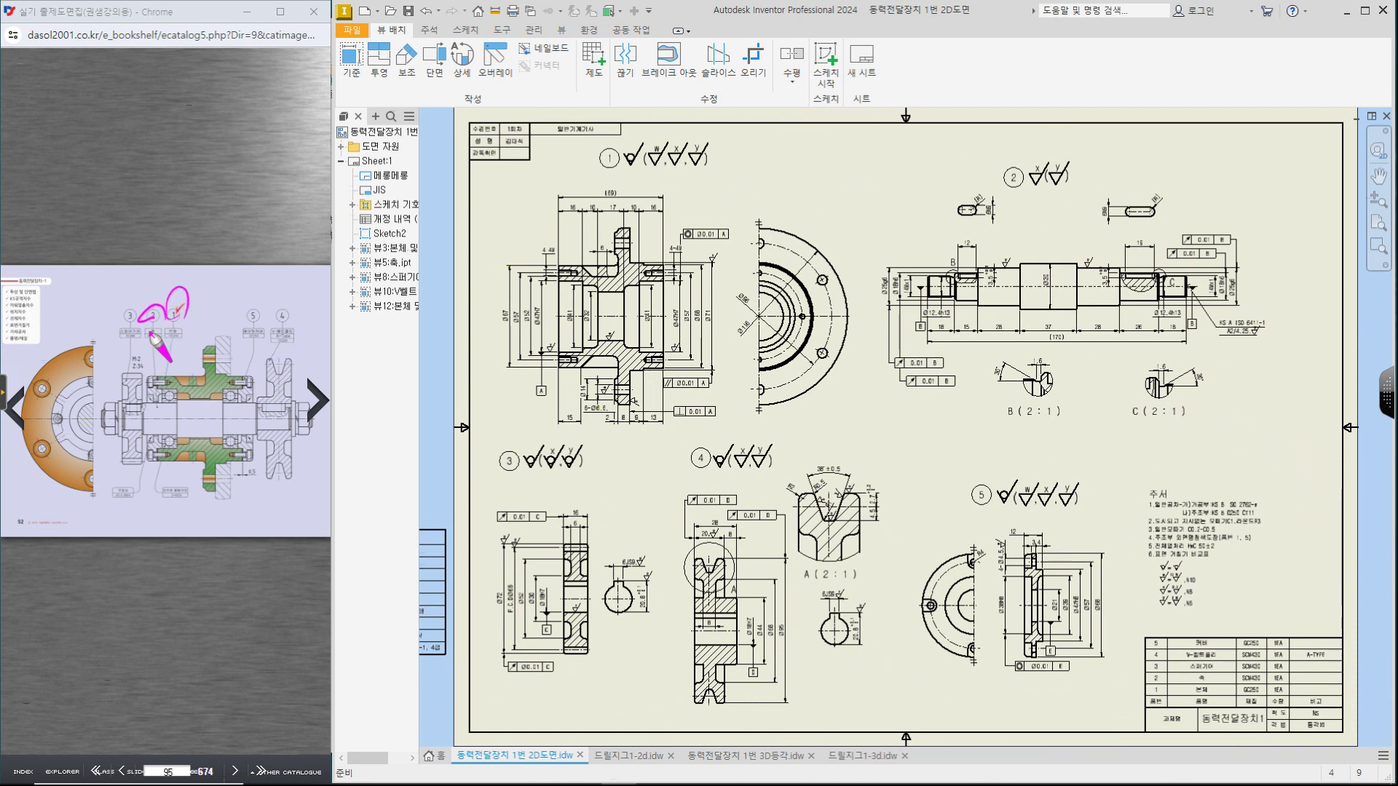
drag(319, 312, 307, 303)
mouse_move(359, 290)
mouse_down()
mouse_move(357, 306)
mouse_move(296, 299)
mouse_move(117, 342)
mouse_move(188, 370)
mouse_up()
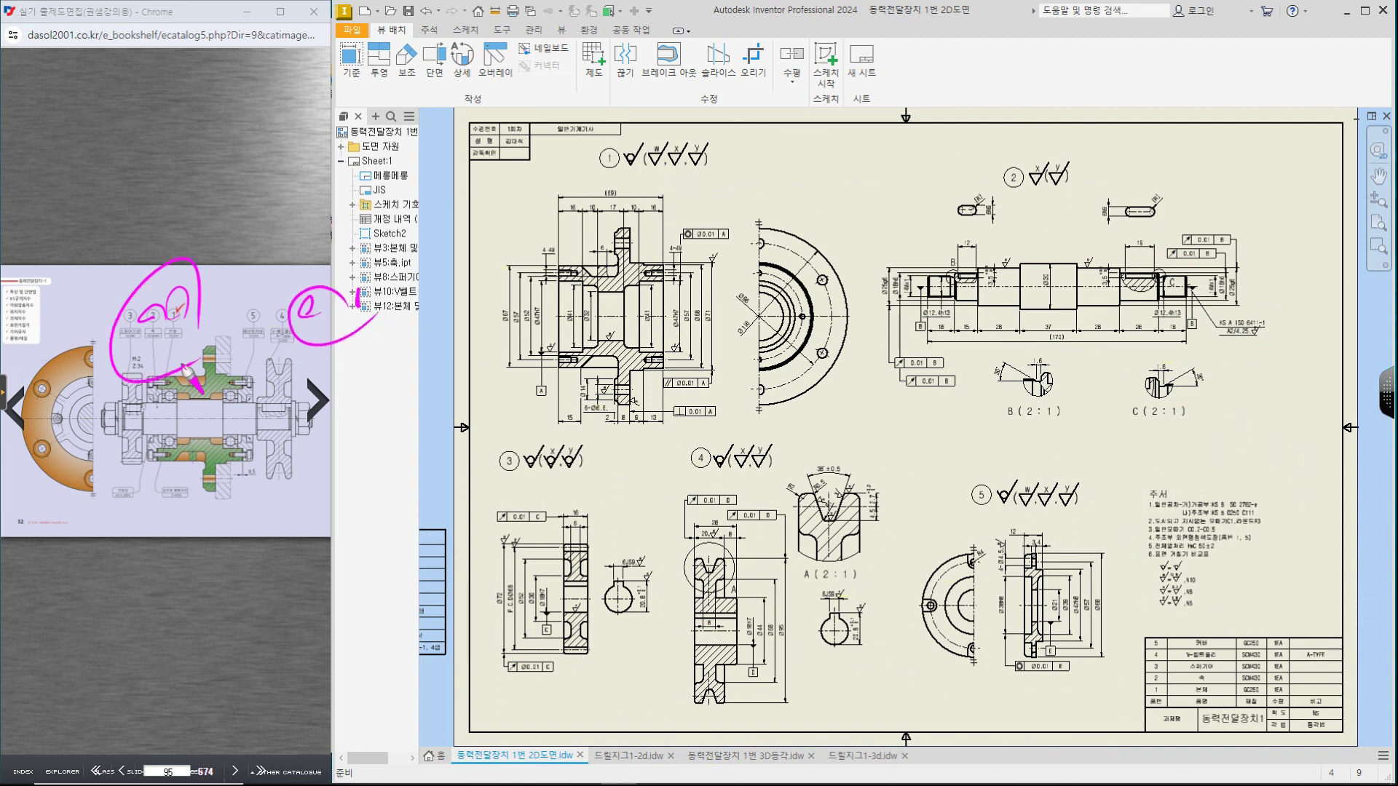
mouse_move(481, 258)
mouse_down()
mouse_move(1249, 553)
mouse_move(684, 204)
mouse_move(934, 188)
mouse_up()
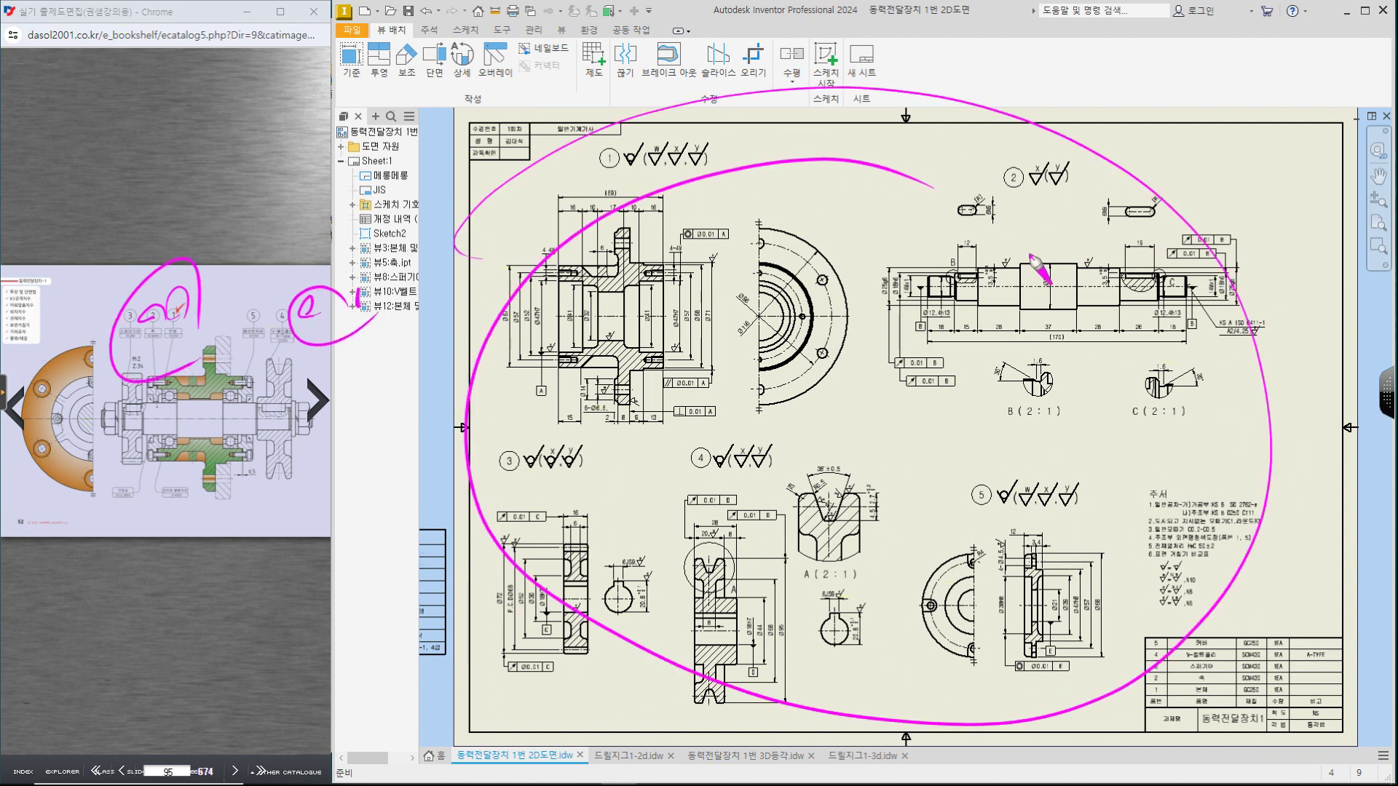
key(Escape)
Step: Mark part 1's bearing seat surfaces at both ends of the bore on the reference assembly
scroll(693, 321, up, 3)
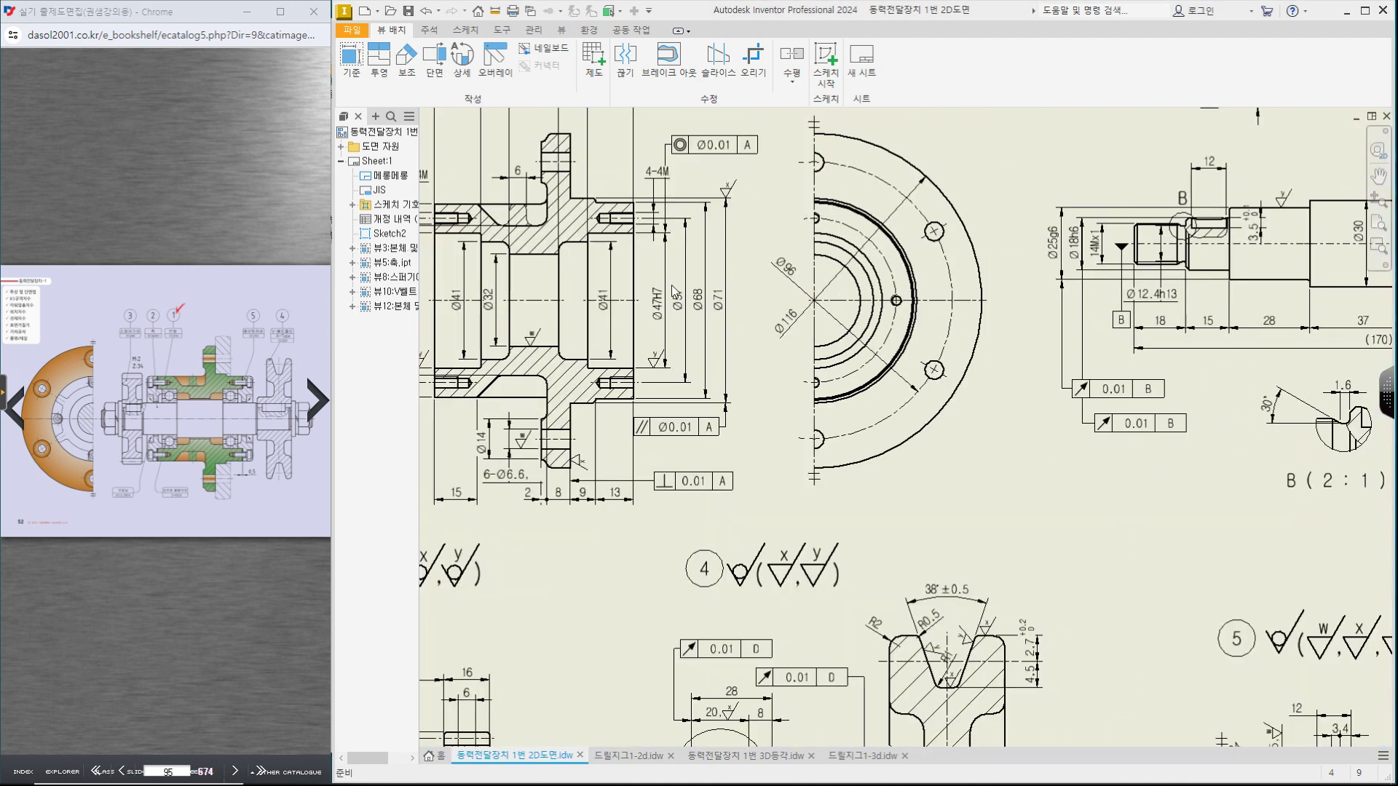
middle_drag(693, 300, 858, 450)
middle_drag(889, 303, 900, 376)
click(901, 377)
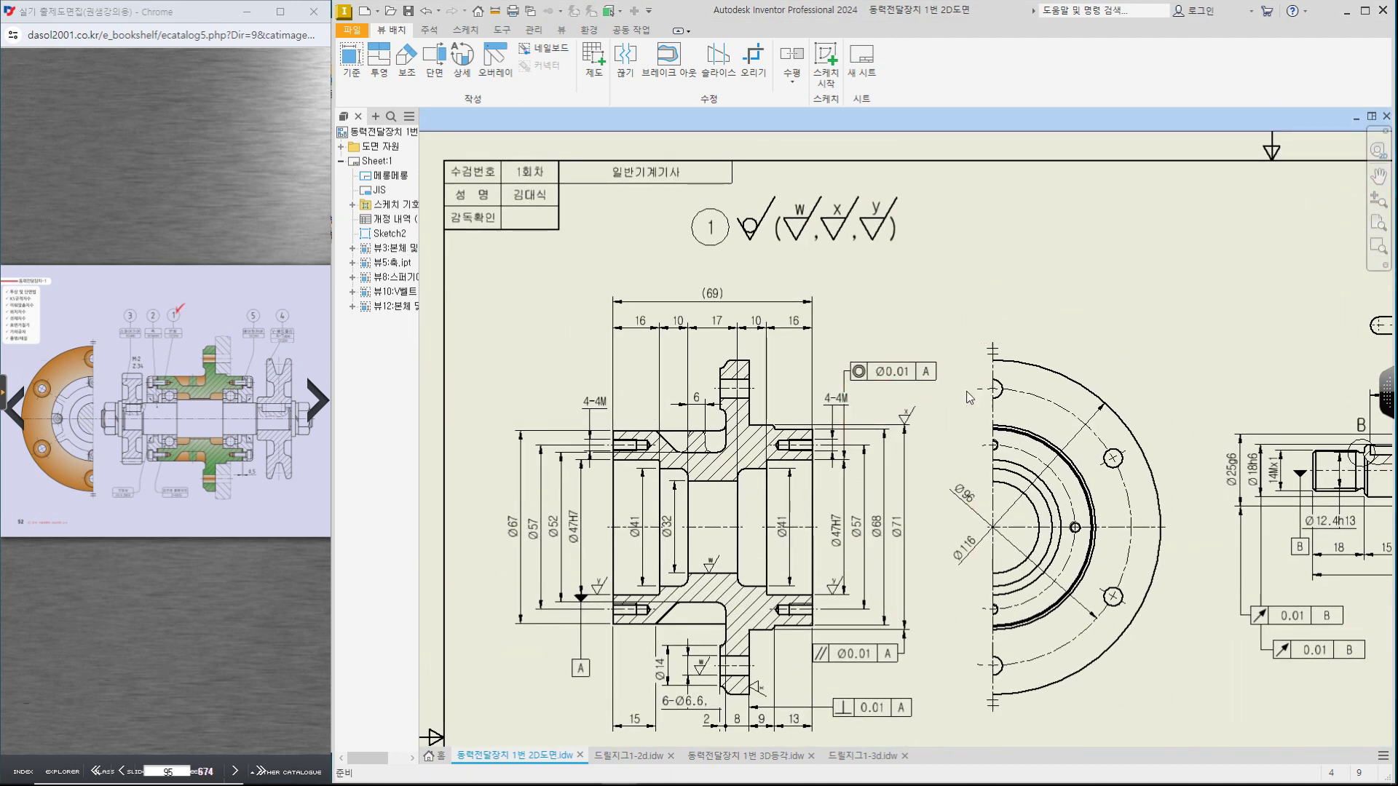
middle_drag(968, 395, 973, 316)
mouse_move(1140, 353)
middle_down()
mouse_move(1036, 351)
mouse_move(1102, 409)
mouse_move(1107, 293)
middle_up()
key(ctrl+2)
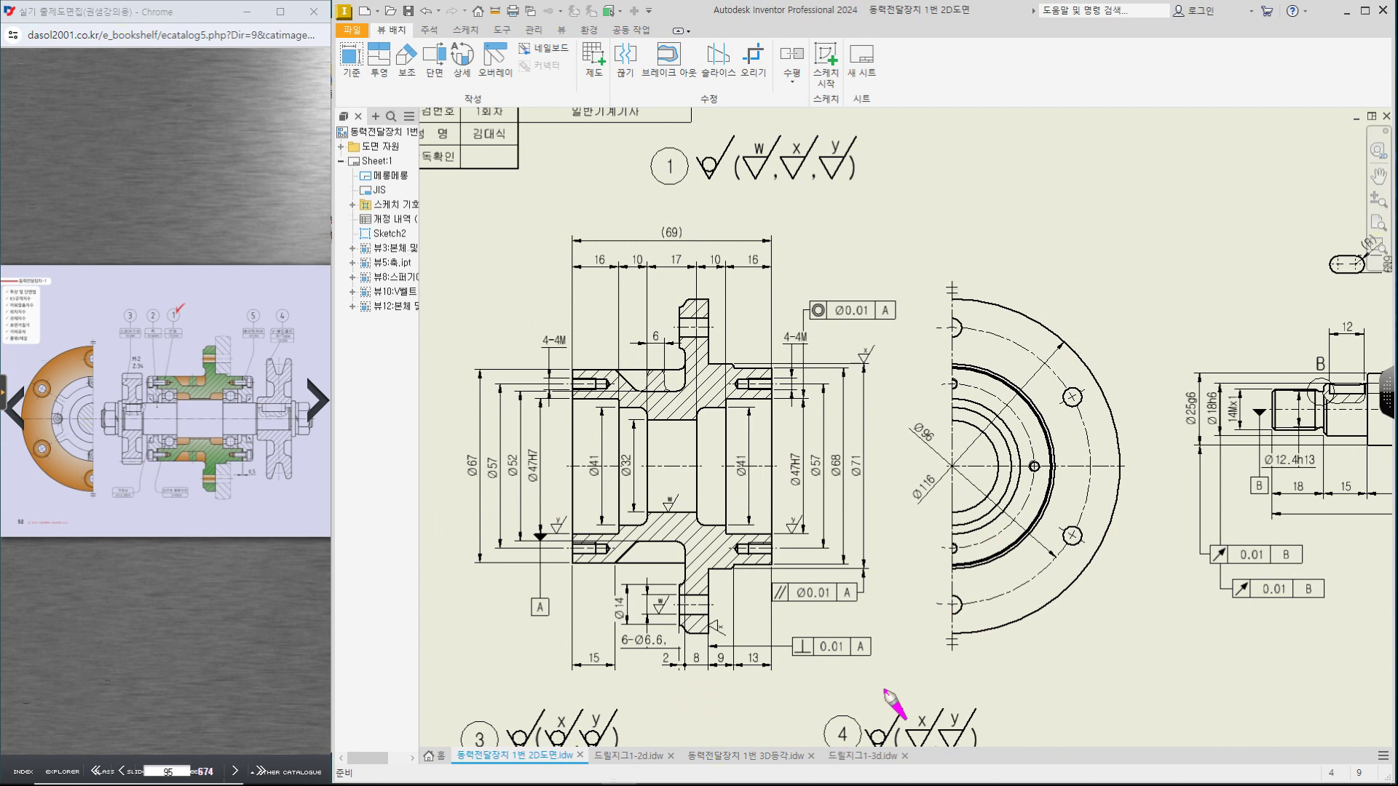
drag(157, 387, 175, 388)
drag(161, 448, 182, 450)
drag(224, 387, 225, 370)
drag(222, 459, 232, 458)
Step: Mark part 1's two end faces and the flange's mounting face on the reference assembly
drag(244, 369, 243, 459)
drag(156, 371, 153, 457)
drag(216, 344, 219, 369)
drag(216, 464, 217, 503)
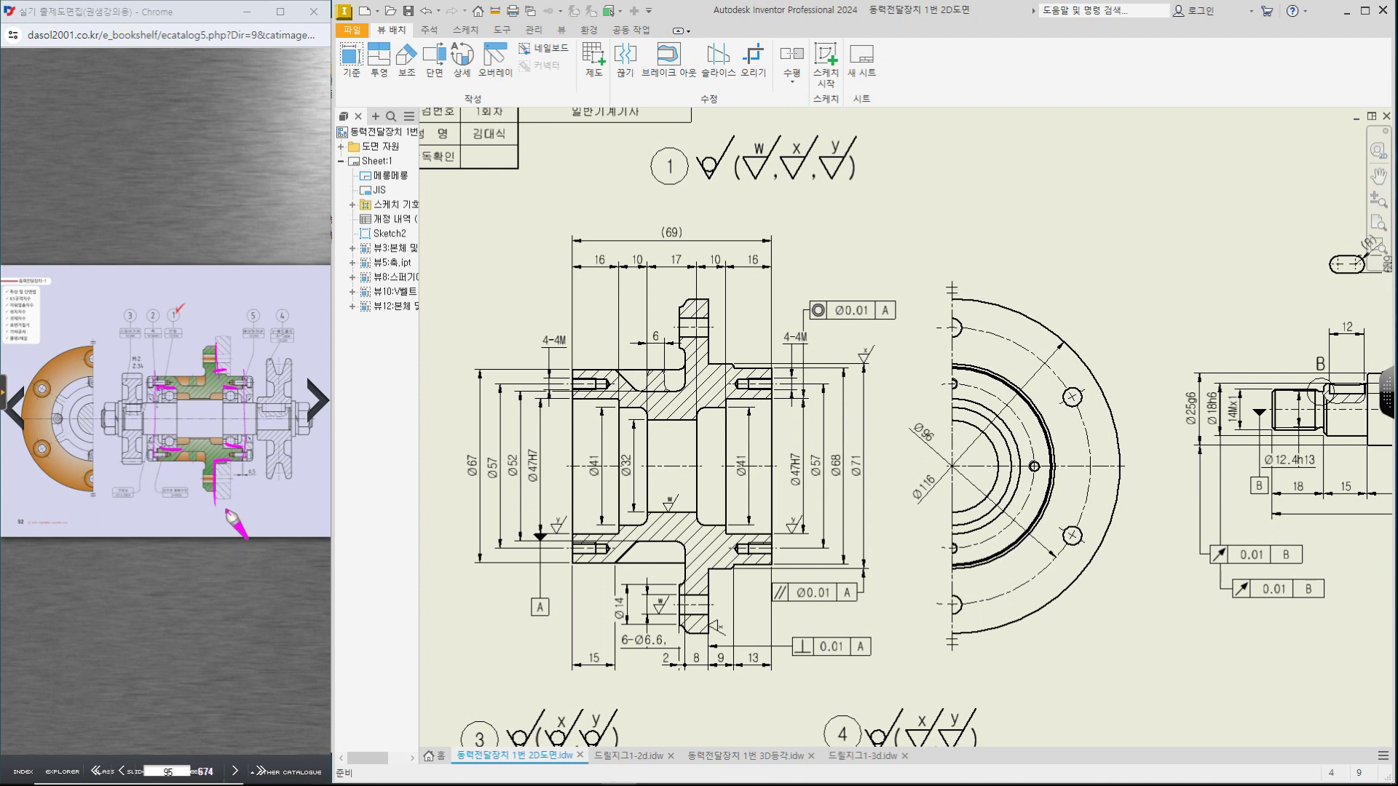
Step: Circle both Ø47H7 dimensions, the Ø0.01 concentricity tolerance and the Ø71 dimension in part 1's section view
drag(540, 474, 541, 488)
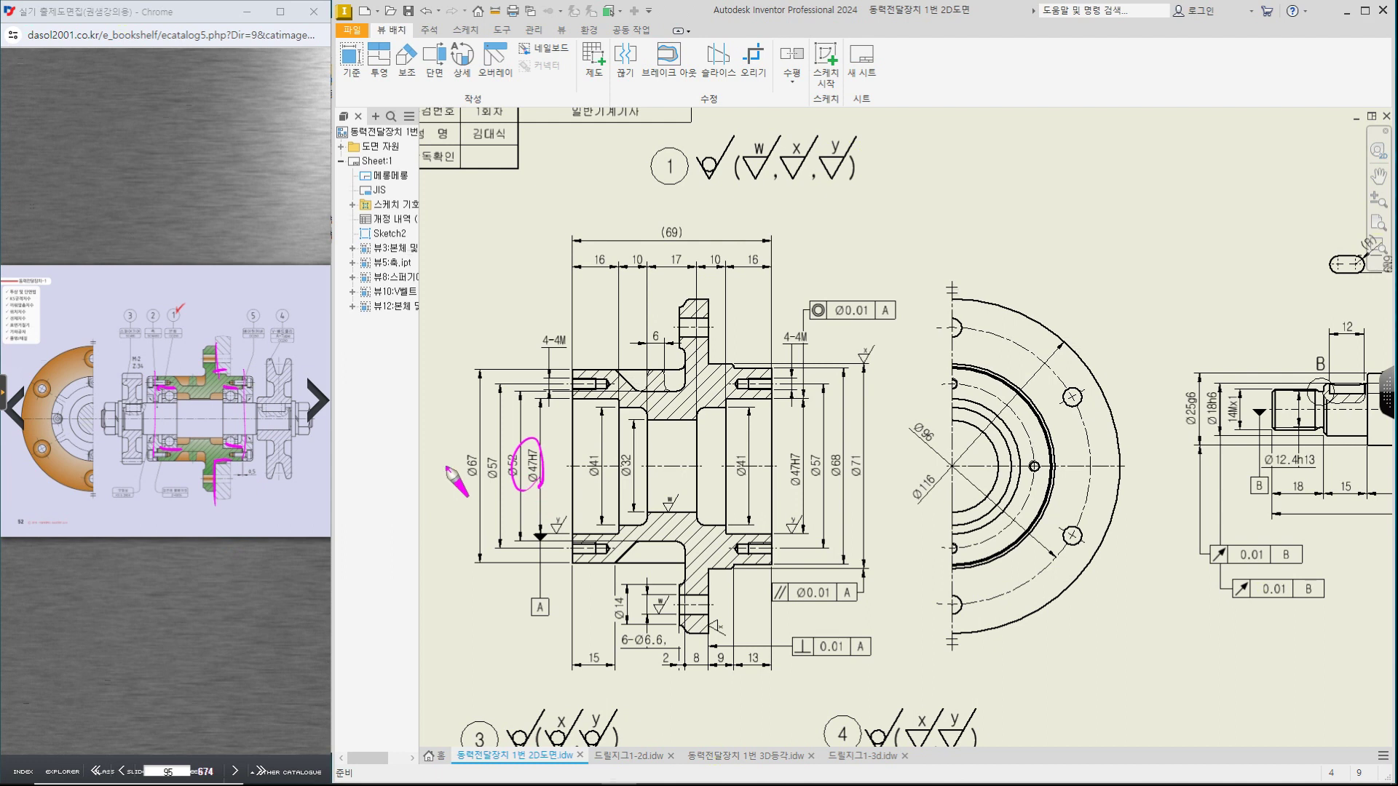
drag(803, 447, 805, 461)
mouse_move(879, 299)
mouse_down()
mouse_move(846, 304)
mouse_move(872, 313)
mouse_up()
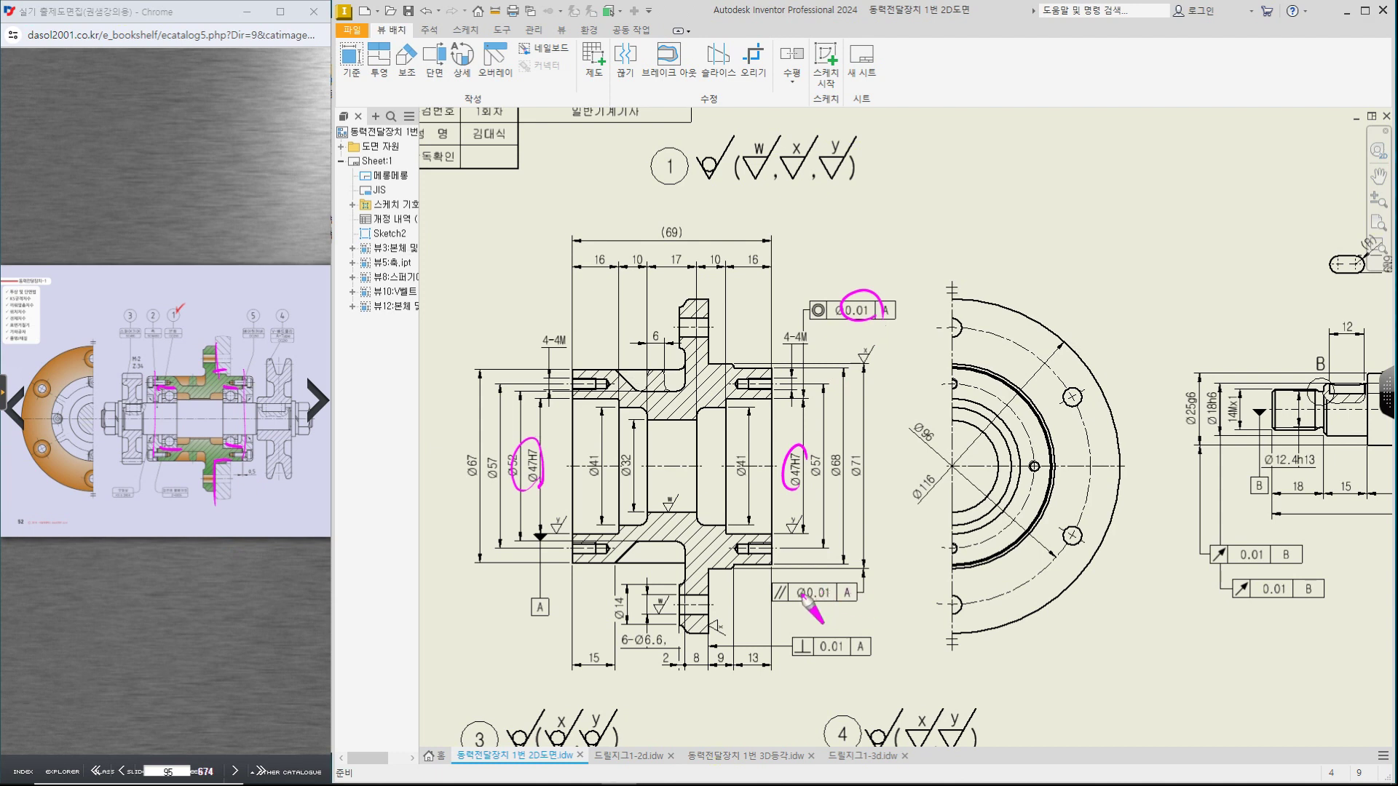
mouse_move(863, 482)
mouse_down()
mouse_move(861, 456)
mouse_move(868, 475)
mouse_up()
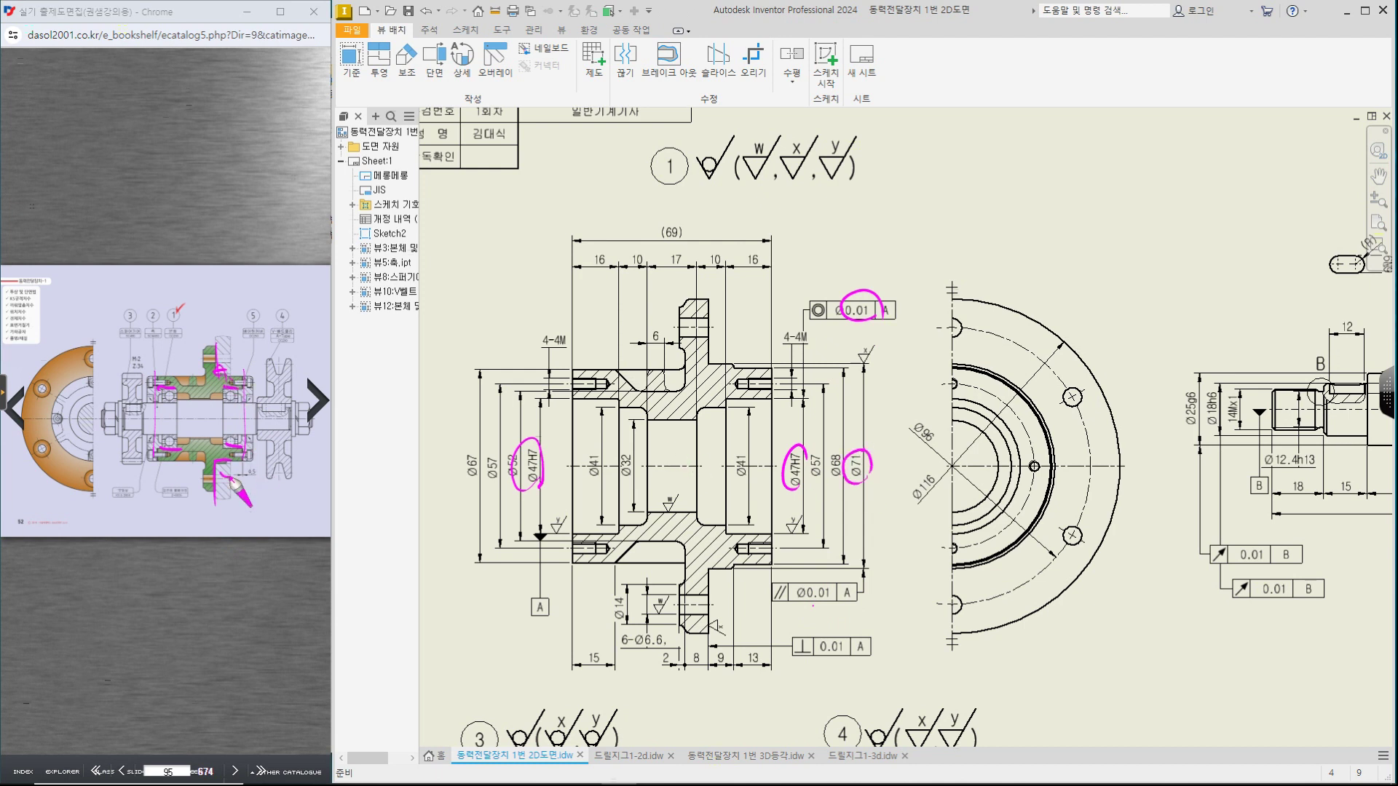
Step: Write g6 and h6 fit notes beside the Ø71 dimension and mark its surface finish symbol
mouse_move(861, 421)
mouse_down()
mouse_move(892, 437)
mouse_move(908, 426)
mouse_up()
click(935, 408)
drag(954, 359, 969, 383)
drag(988, 348, 992, 386)
drag(859, 449, 918, 425)
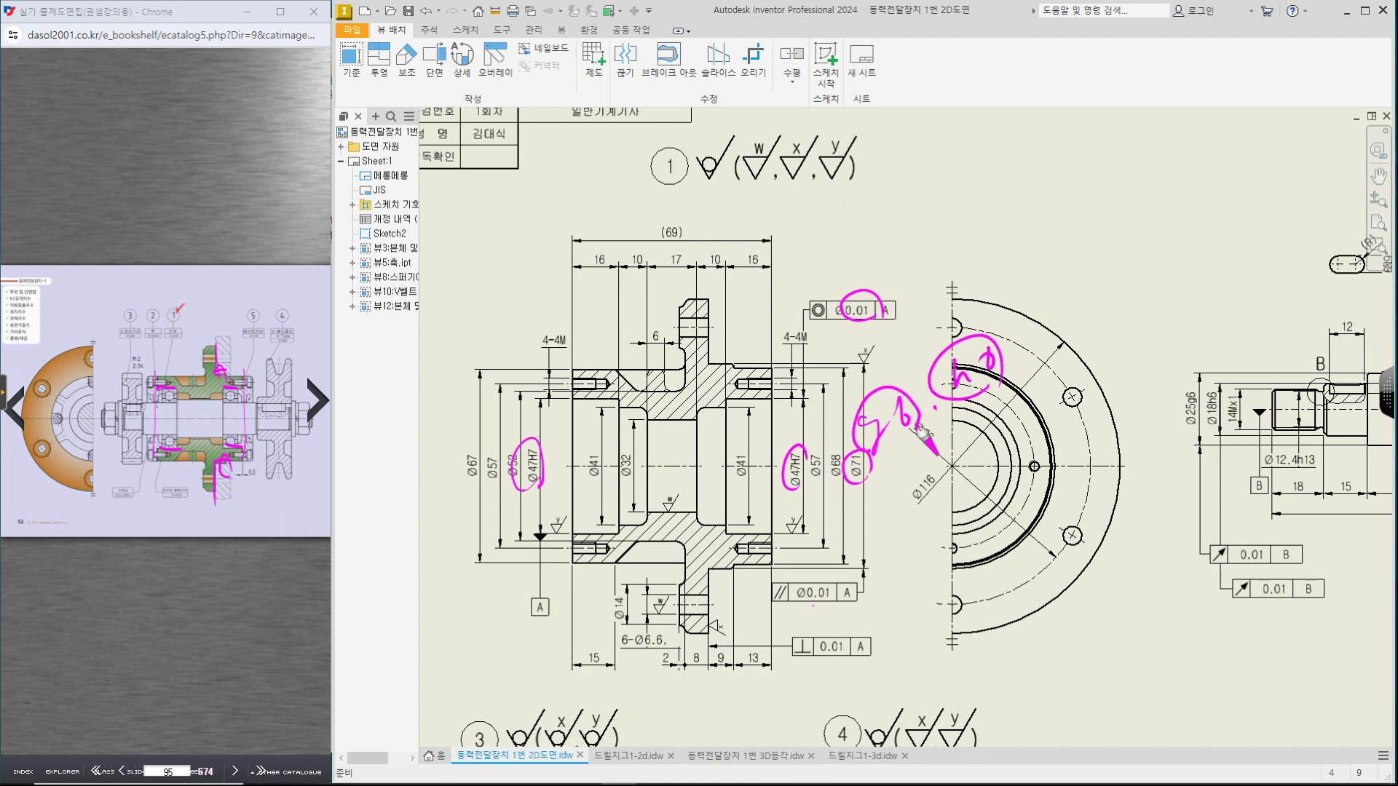
mouse_move(880, 358)
mouse_down()
mouse_move(857, 377)
mouse_move(889, 381)
mouse_up()
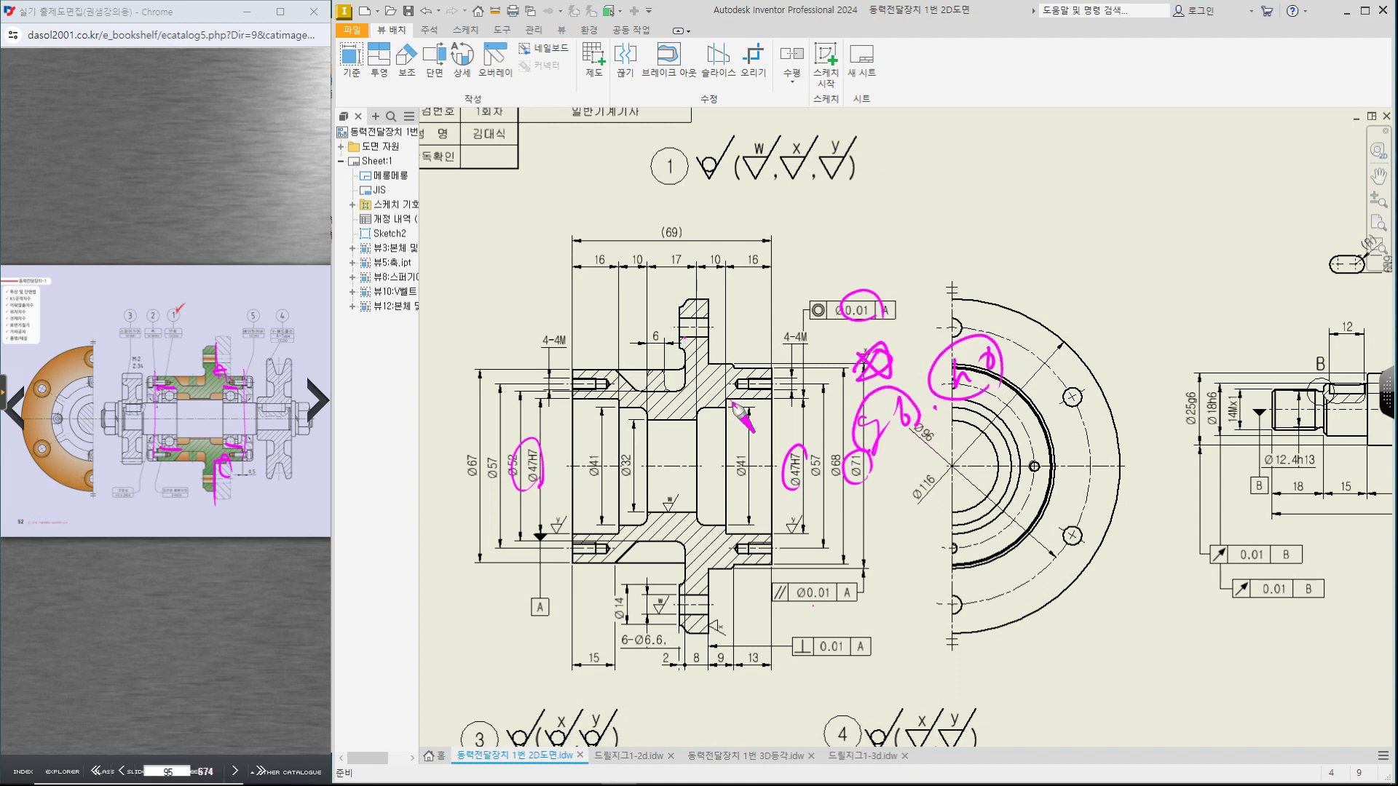
Step: Mark the upper flange edge in part 1's section view and circle the g6 and h6 notes
drag(687, 302, 680, 316)
click(722, 348)
mouse_move(907, 431)
mouse_down()
mouse_move(898, 415)
mouse_move(870, 427)
mouse_move(886, 426)
mouse_up()
mouse_move(977, 411)
mouse_down()
mouse_move(947, 342)
mouse_move(957, 352)
mouse_up()
Step: Write a circled ± sign and handwritten fit notes above and beside part 1's side view
mouse_move(1003, 231)
mouse_down()
mouse_move(1038, 228)
mouse_move(1024, 242)
mouse_up()
drag(1013, 270, 1064, 268)
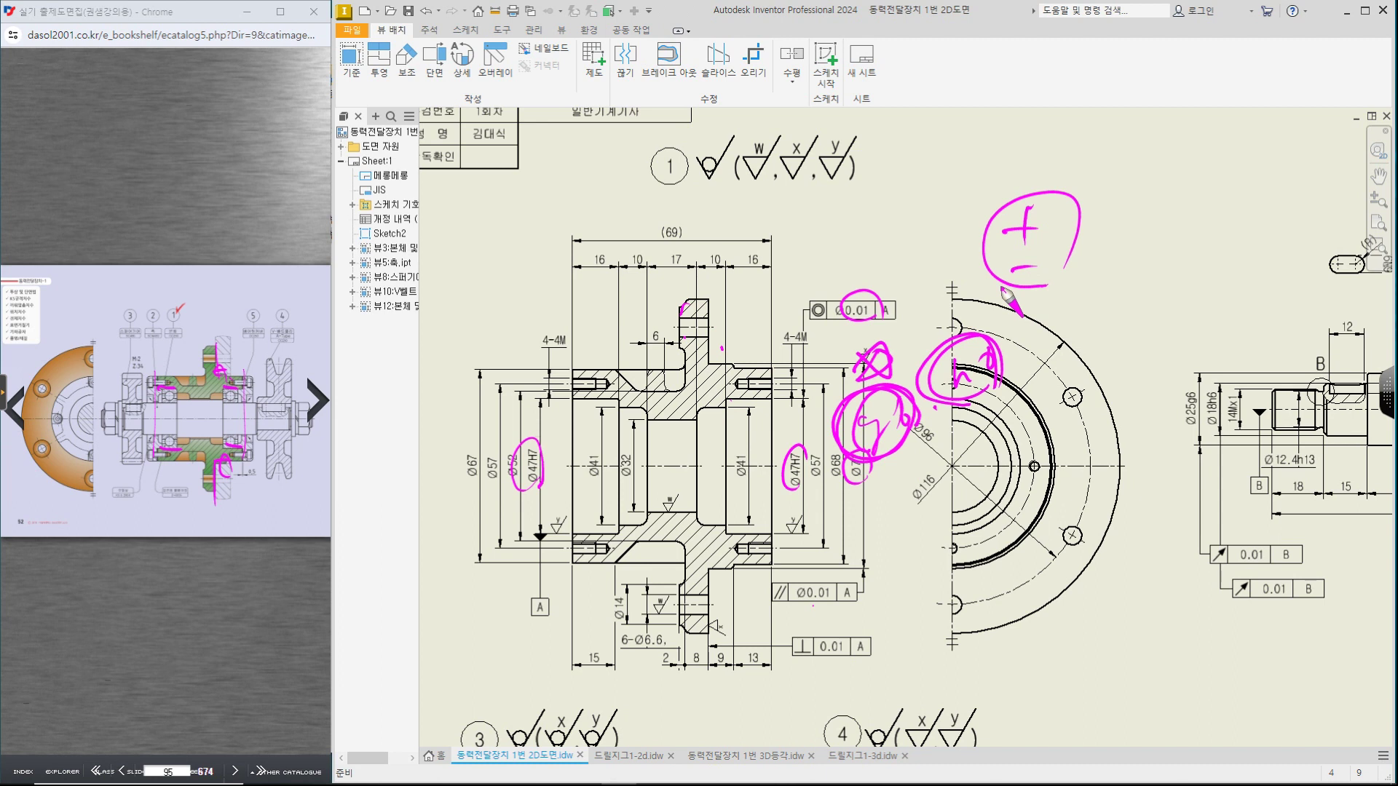
mouse_move(1098, 219)
mouse_down()
mouse_move(1151, 251)
mouse_move(1114, 237)
mouse_move(1101, 251)
mouse_up()
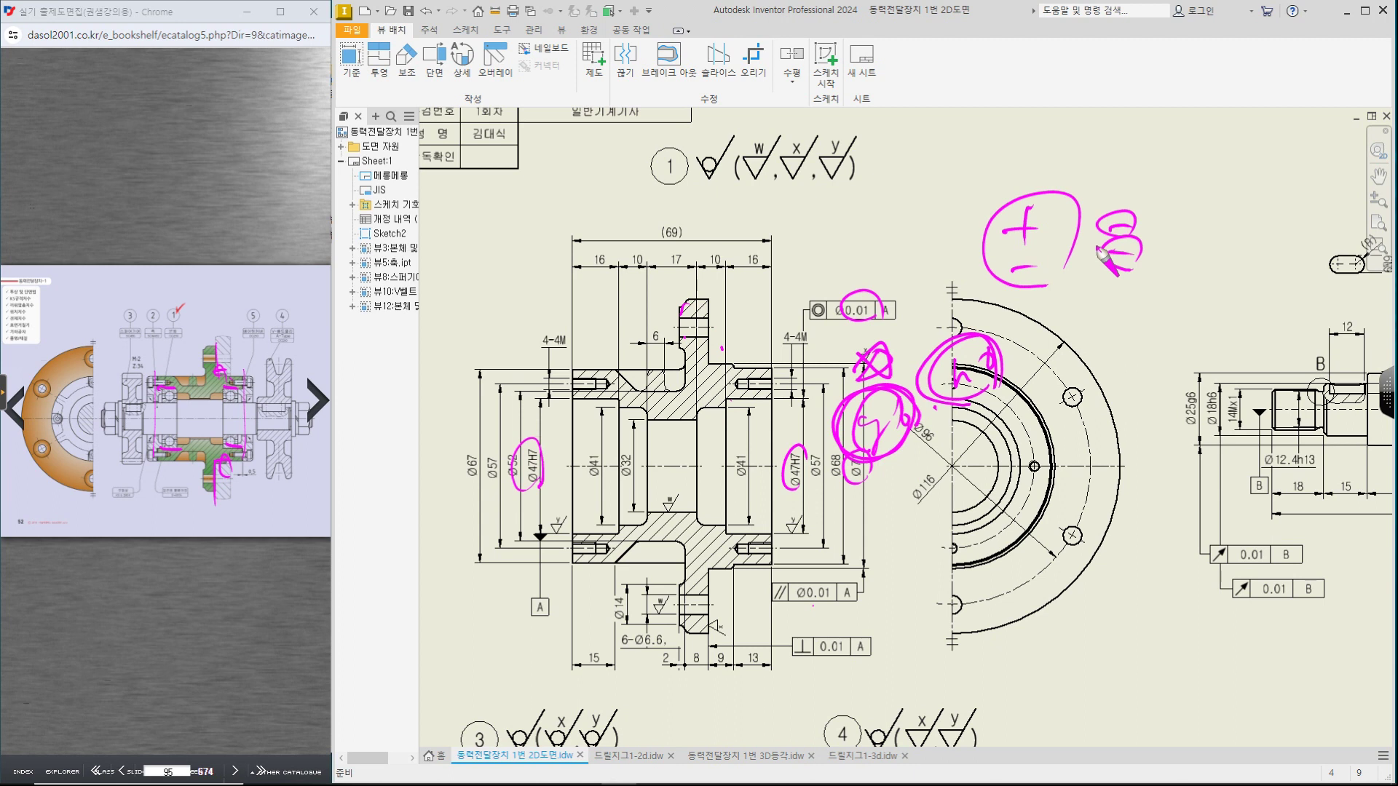
mouse_move(1098, 249)
mouse_down()
mouse_move(1096, 335)
mouse_move(1136, 342)
mouse_move(1238, 309)
mouse_move(1230, 373)
mouse_up()
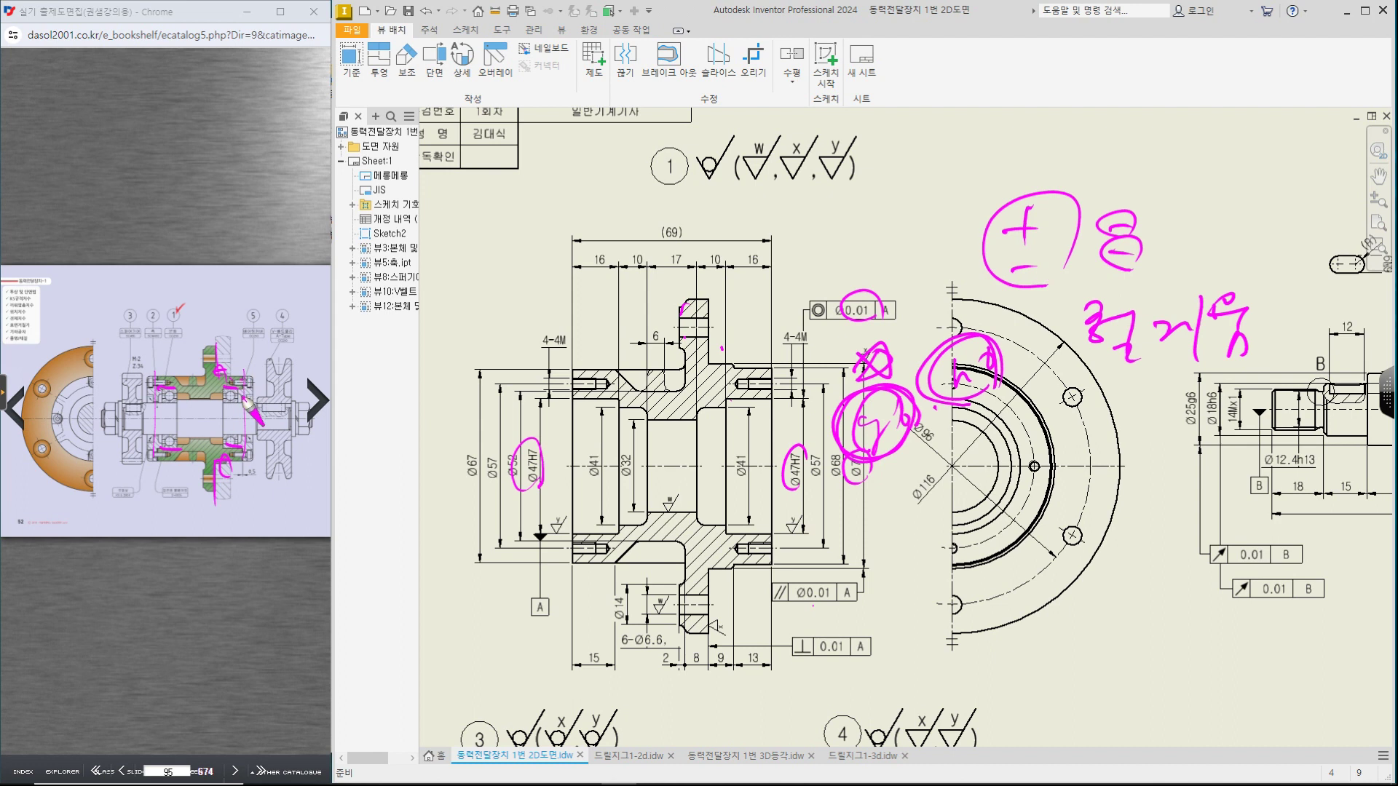
Step: Mark part 1's flange shoulder on the assembly, scribble over the g6 note, and write runout and concentricity symbols over the parallelism frame
drag(228, 371, 245, 393)
drag(233, 451, 222, 478)
mouse_move(884, 435)
mouse_down()
mouse_move(865, 393)
mouse_move(875, 442)
mouse_move(912, 416)
mouse_up()
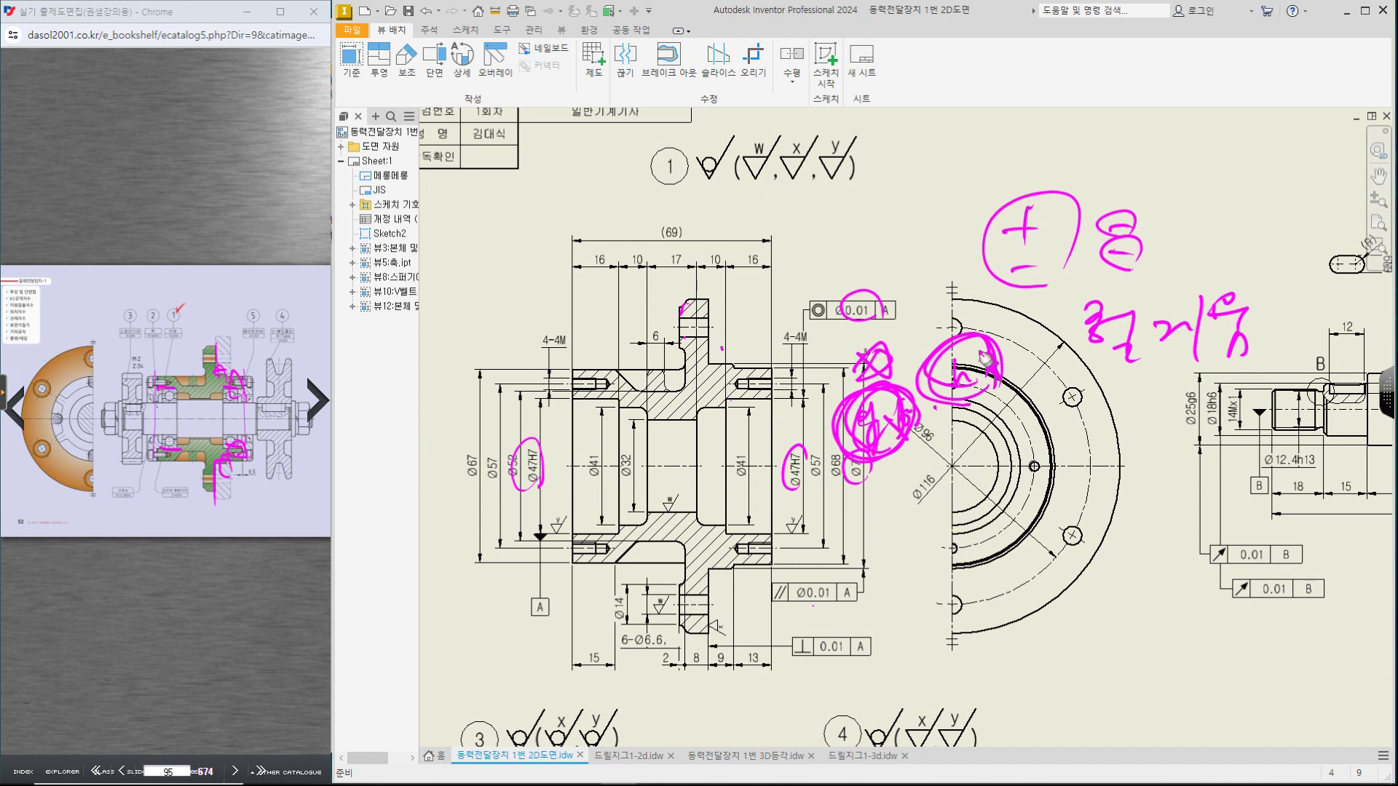
mouse_move(758, 616)
mouse_down()
mouse_move(830, 593)
mouse_move(808, 602)
mouse_move(788, 570)
mouse_up()
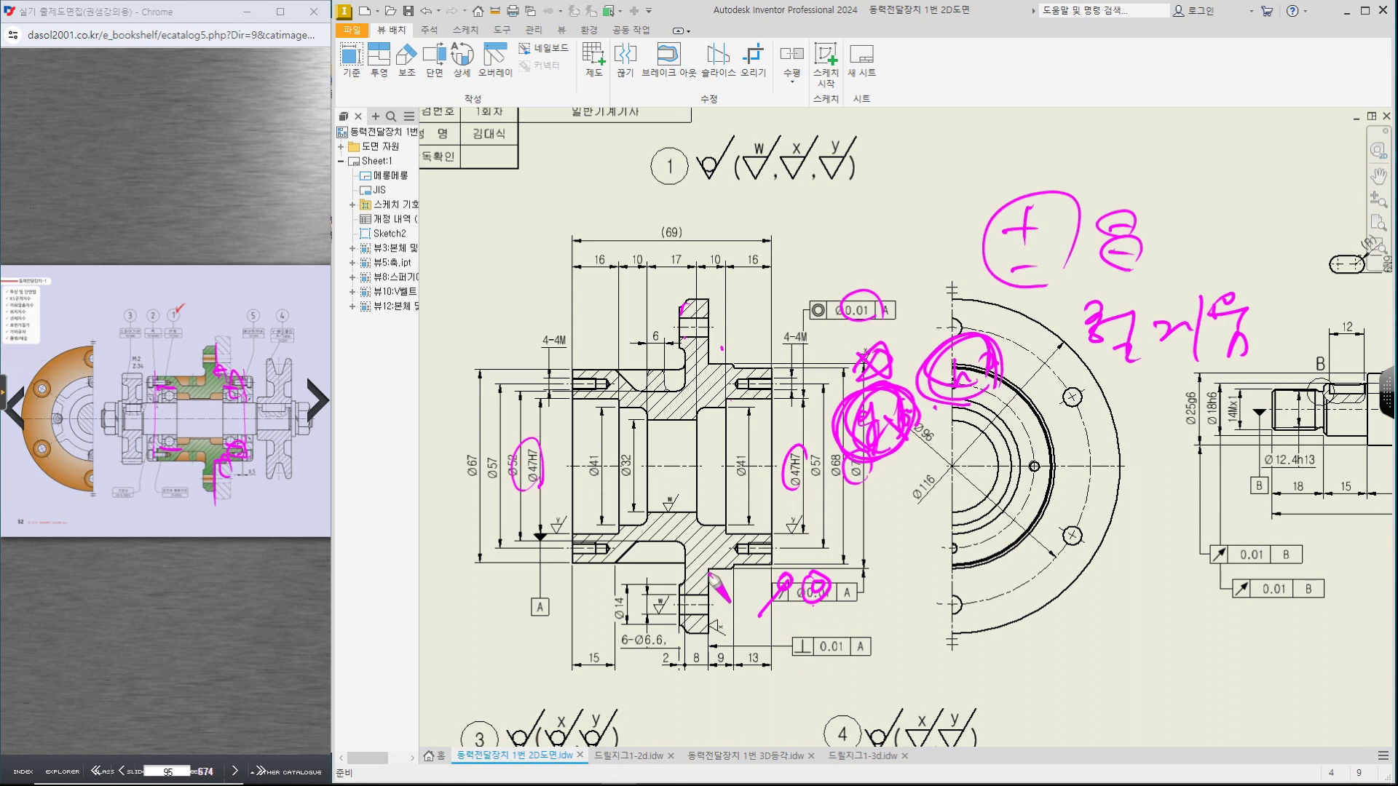
Step: Mark the flange face in part 1's section and write circular and circled total runout symbols near the perpendicularity frame
drag(710, 293, 705, 377)
drag(707, 564, 704, 640)
mouse_move(784, 670)
mouse_down()
mouse_move(825, 623)
mouse_move(884, 668)
mouse_move(941, 610)
mouse_move(773, 693)
mouse_up()
mouse_move(759, 727)
mouse_down()
mouse_move(792, 708)
mouse_move(806, 728)
mouse_up()
mouse_move(817, 683)
mouse_down()
mouse_move(842, 696)
mouse_move(848, 722)
mouse_up()
drag(892, 610, 994, 681)
drag(979, 572, 1005, 681)
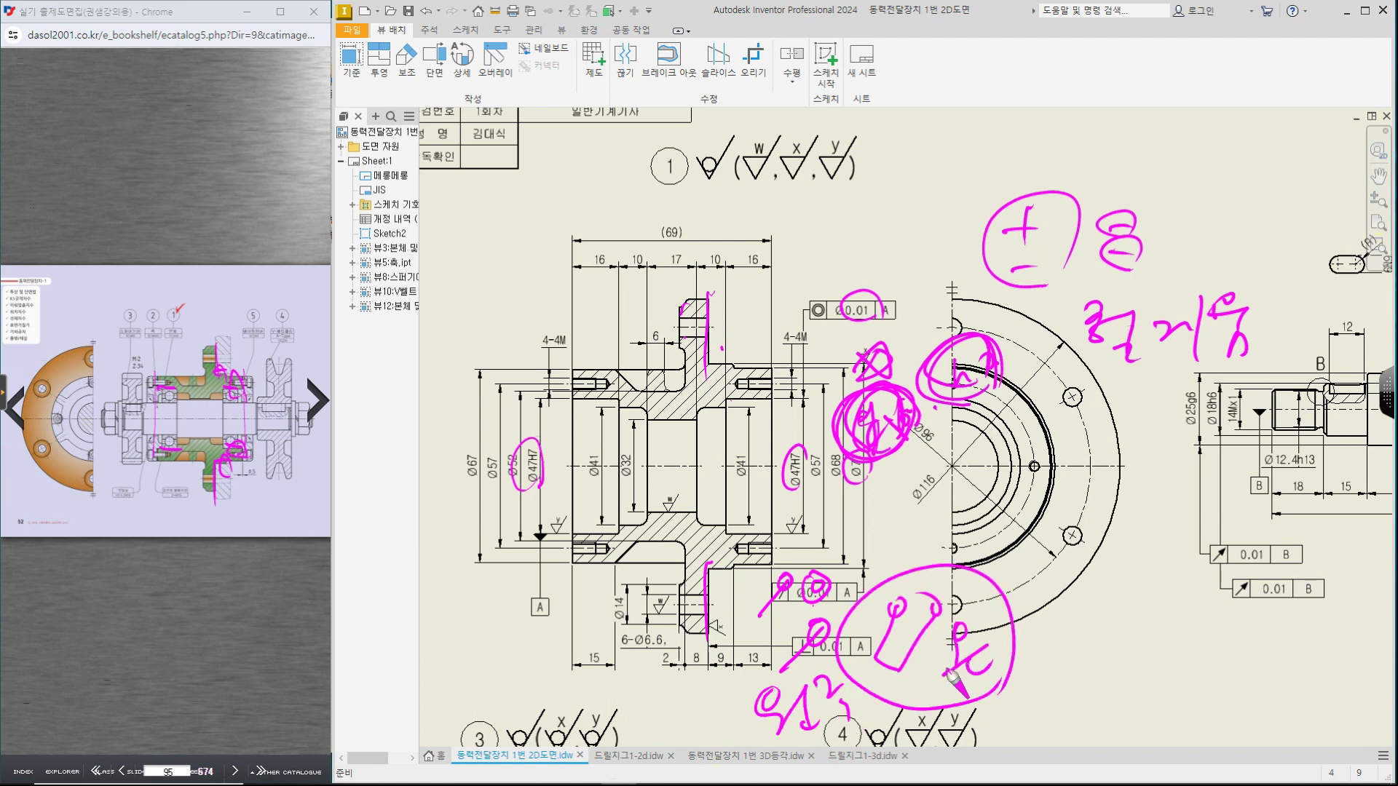
Step: Sketch a circle with a centre and four outward arrows beside part 1's side view, and mark the Ø47H7 bore edge
mouse_move(1214, 423)
mouse_down()
mouse_move(1083, 495)
mouse_move(1159, 417)
mouse_up()
drag(1173, 495, 1174, 499)
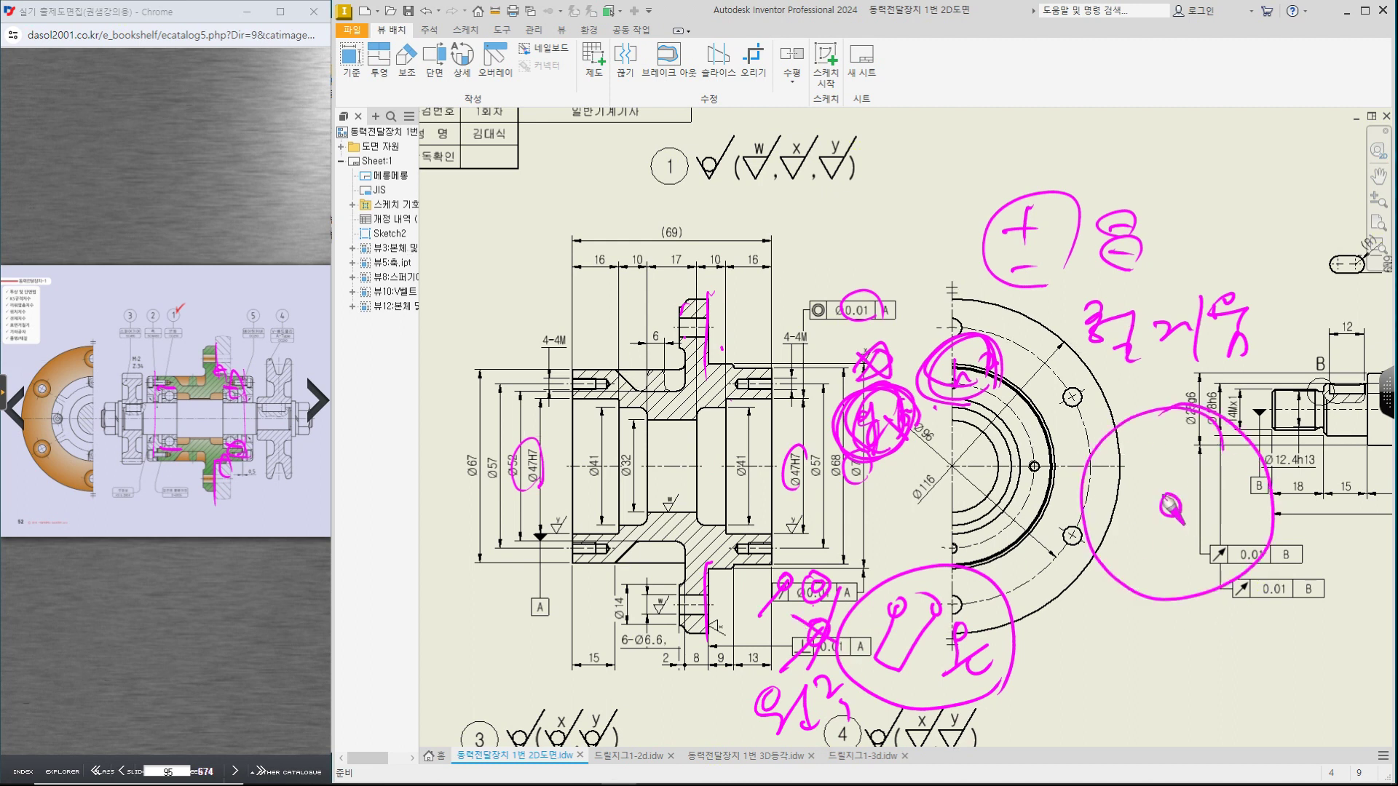
drag(540, 403, 563, 399)
mouse_move(1205, 374)
mouse_down()
mouse_move(1151, 393)
mouse_move(1169, 496)
mouse_up()
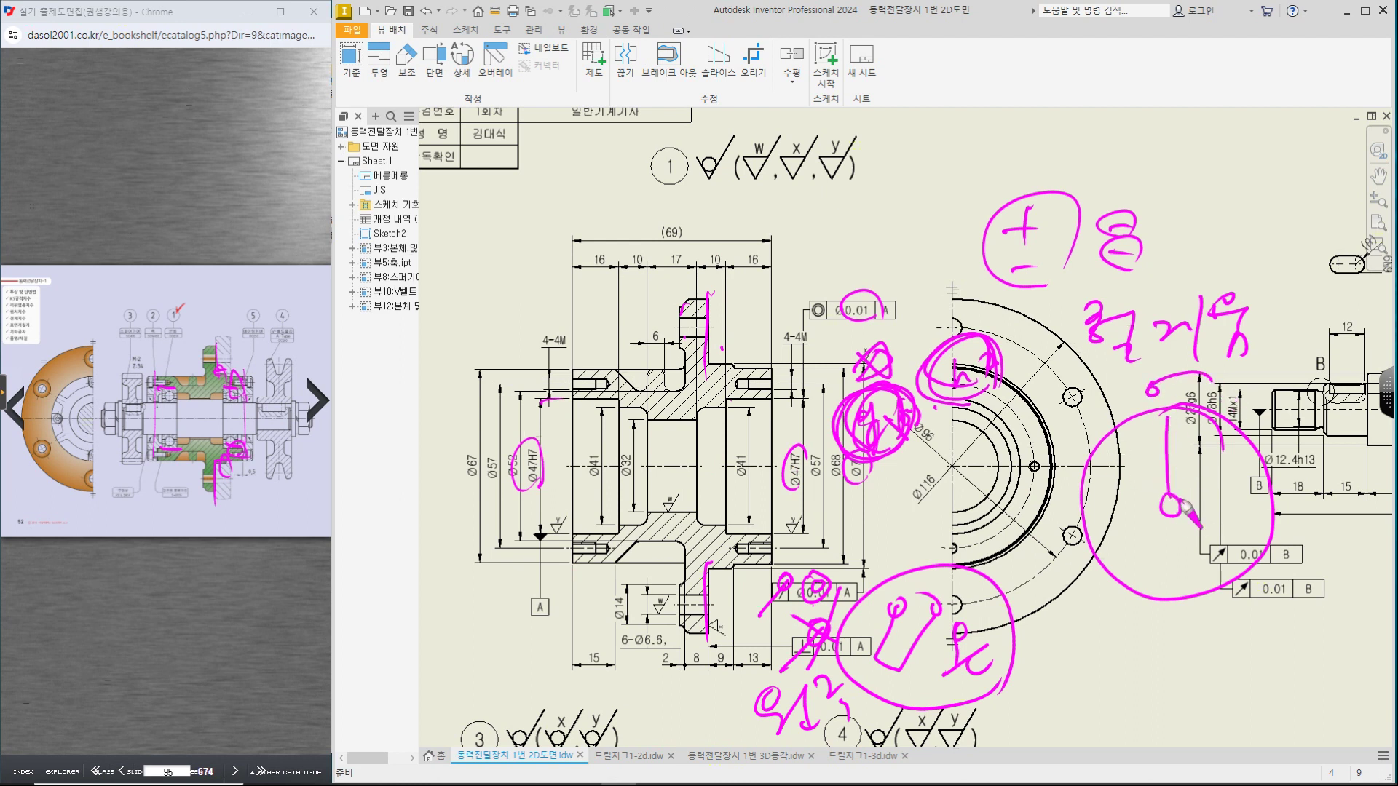
drag(1159, 442, 1187, 609)
drag(1080, 515, 1268, 497)
mouse_move(1125, 502)
mouse_down()
mouse_move(1127, 522)
mouse_move(1195, 506)
mouse_up()
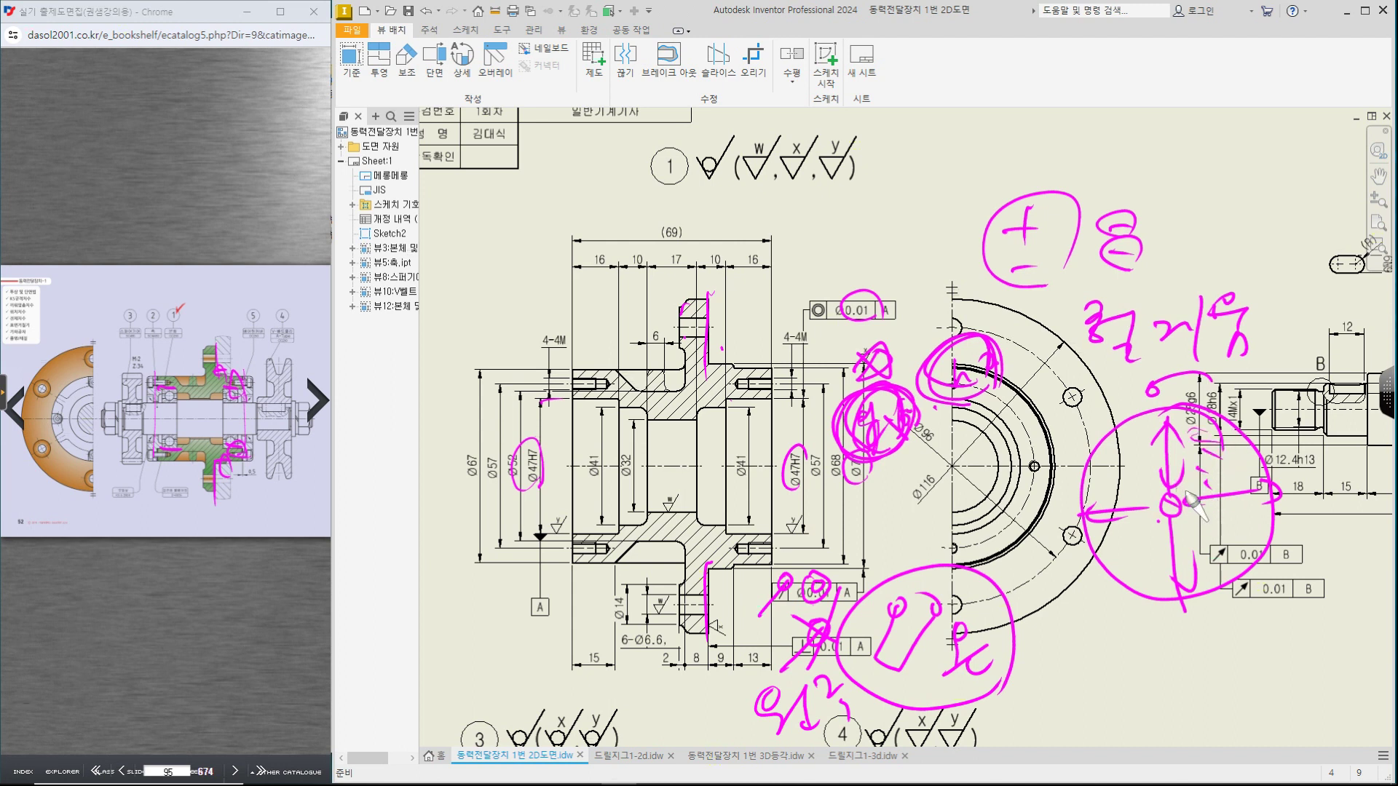
Step: Draw blue concentric circles and an outward line inside the sketched circle, and write a circled note over the shaft's left end
mouse_move(1187, 500)
mouse_down()
mouse_move(1154, 531)
mouse_move(1202, 474)
mouse_move(1230, 554)
mouse_move(1088, 517)
mouse_move(1093, 484)
mouse_up()
mouse_move(1254, 393)
mouse_down()
mouse_move(1317, 360)
mouse_move(1332, 429)
mouse_move(1355, 437)
mouse_move(1303, 378)
mouse_move(1260, 414)
mouse_up()
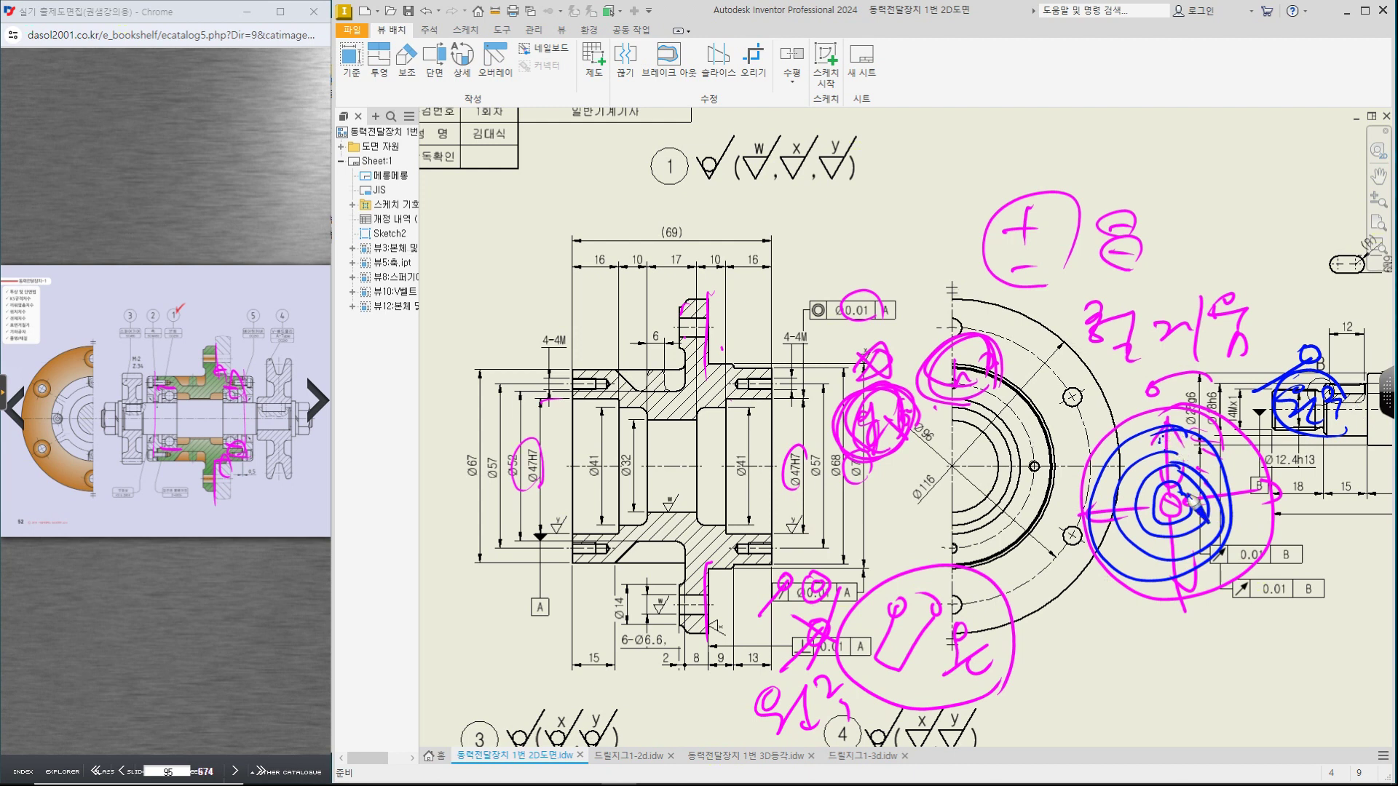
drag(1171, 506, 1279, 468)
drag(1189, 437, 1181, 495)
drag(1261, 424, 1262, 463)
drag(1262, 418, 1189, 436)
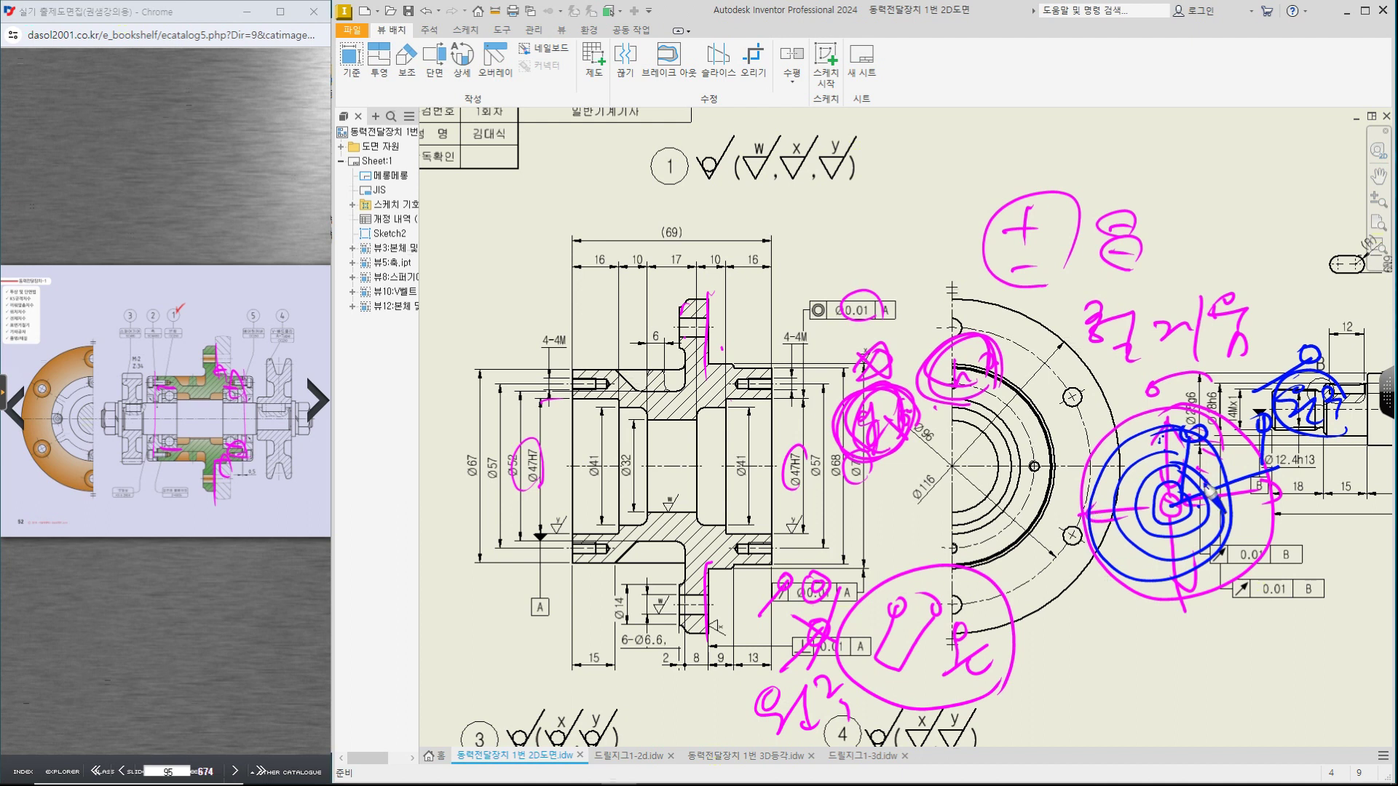
Step: Shade the whole area of the sketched concentric circles with blue strokes to illustrate a full face
mouse_move(1211, 493)
mouse_down()
mouse_move(1267, 472)
mouse_move(1193, 501)
mouse_up()
drag(1211, 446, 1104, 493)
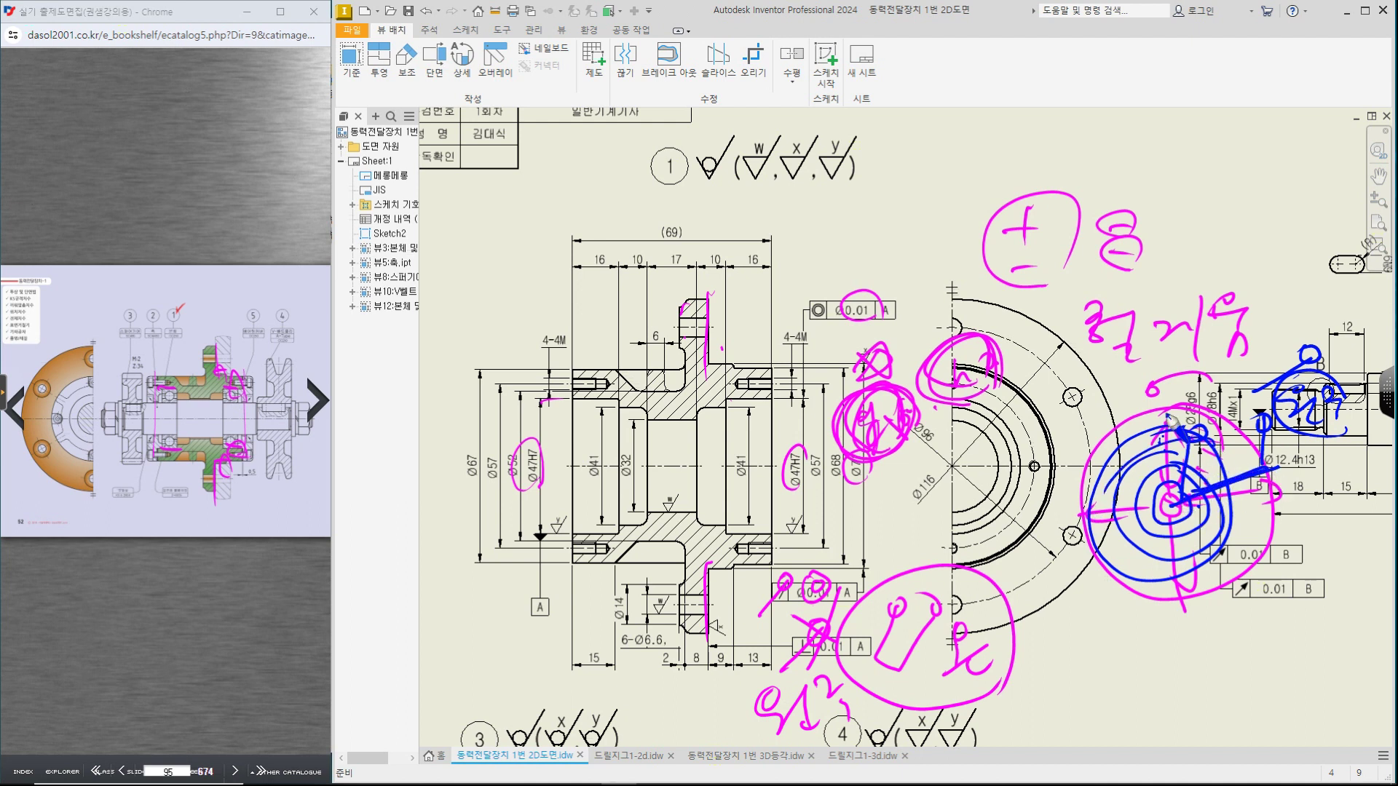
drag(1167, 422, 1112, 464)
drag(1174, 429, 1098, 514)
drag(1155, 453, 1116, 502)
mouse_move(1152, 464)
mouse_down()
mouse_move(1121, 532)
mouse_move(1128, 553)
mouse_up()
mouse_move(1163, 530)
mouse_down()
mouse_move(1146, 572)
mouse_move(1171, 571)
mouse_up()
drag(1268, 500, 1225, 564)
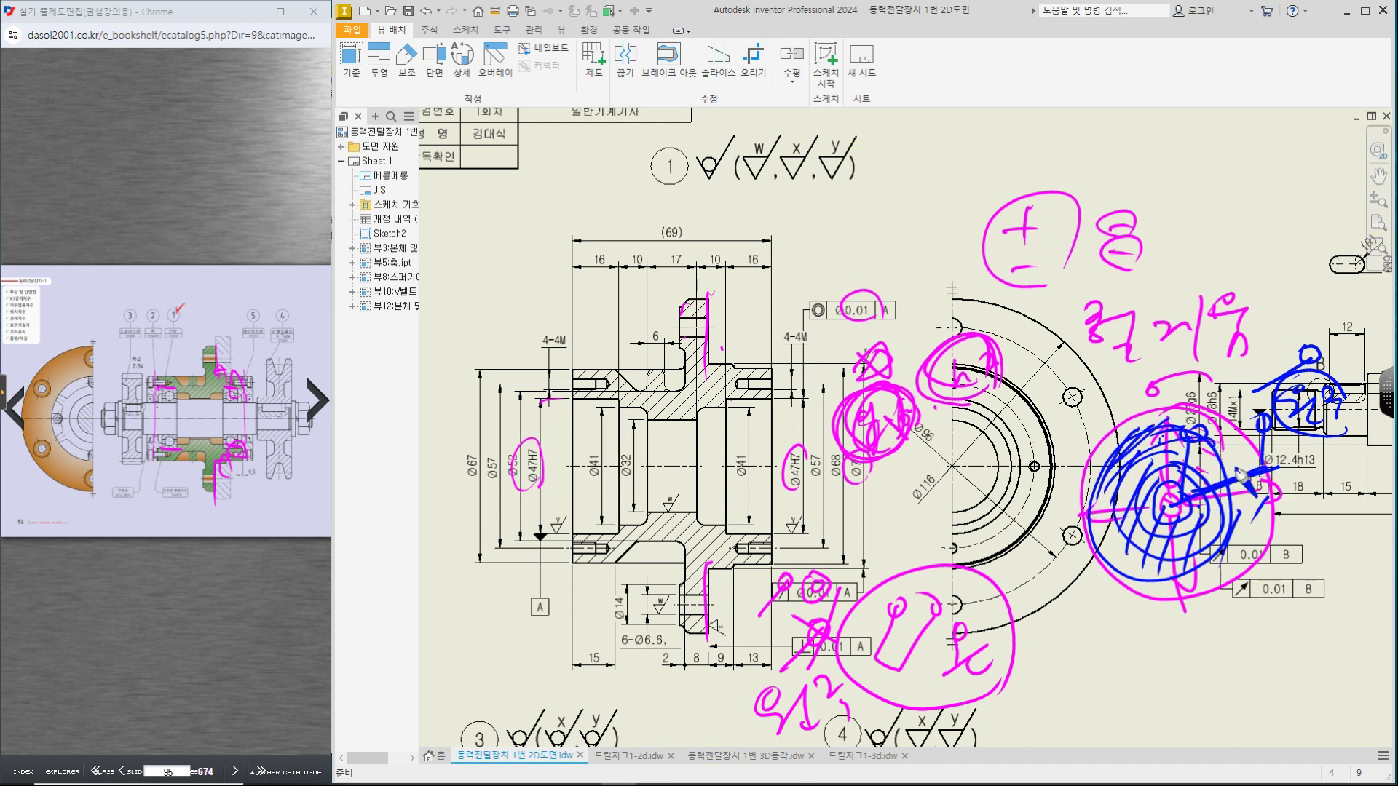
Step: Mark part 1's flange face with wavy lines, draw two parallel lines above it, and write a circled 0.01
drag(711, 299, 707, 356)
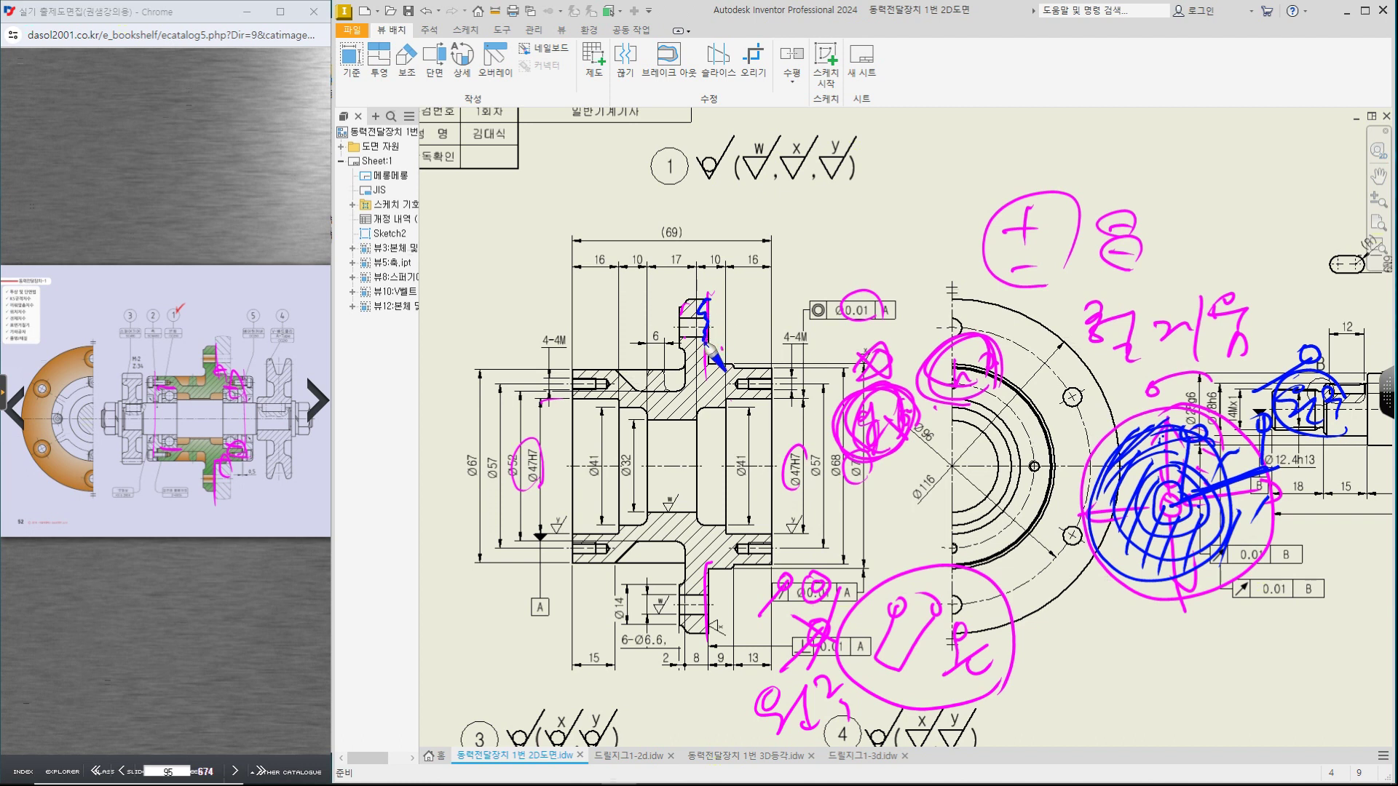
drag(707, 565, 712, 627)
drag(713, 237, 713, 361)
drag(703, 229, 705, 342)
drag(669, 270, 816, 239)
drag(801, 204, 798, 207)
drag(824, 212, 844, 209)
drag(871, 191, 914, 244)
Step: Draw a total runout symbol with the handwritten note 온 above the side view and circle them together
mouse_move(1003, 115)
mouse_down()
mouse_move(987, 162)
mouse_move(1100, 115)
mouse_move(999, 110)
mouse_up()
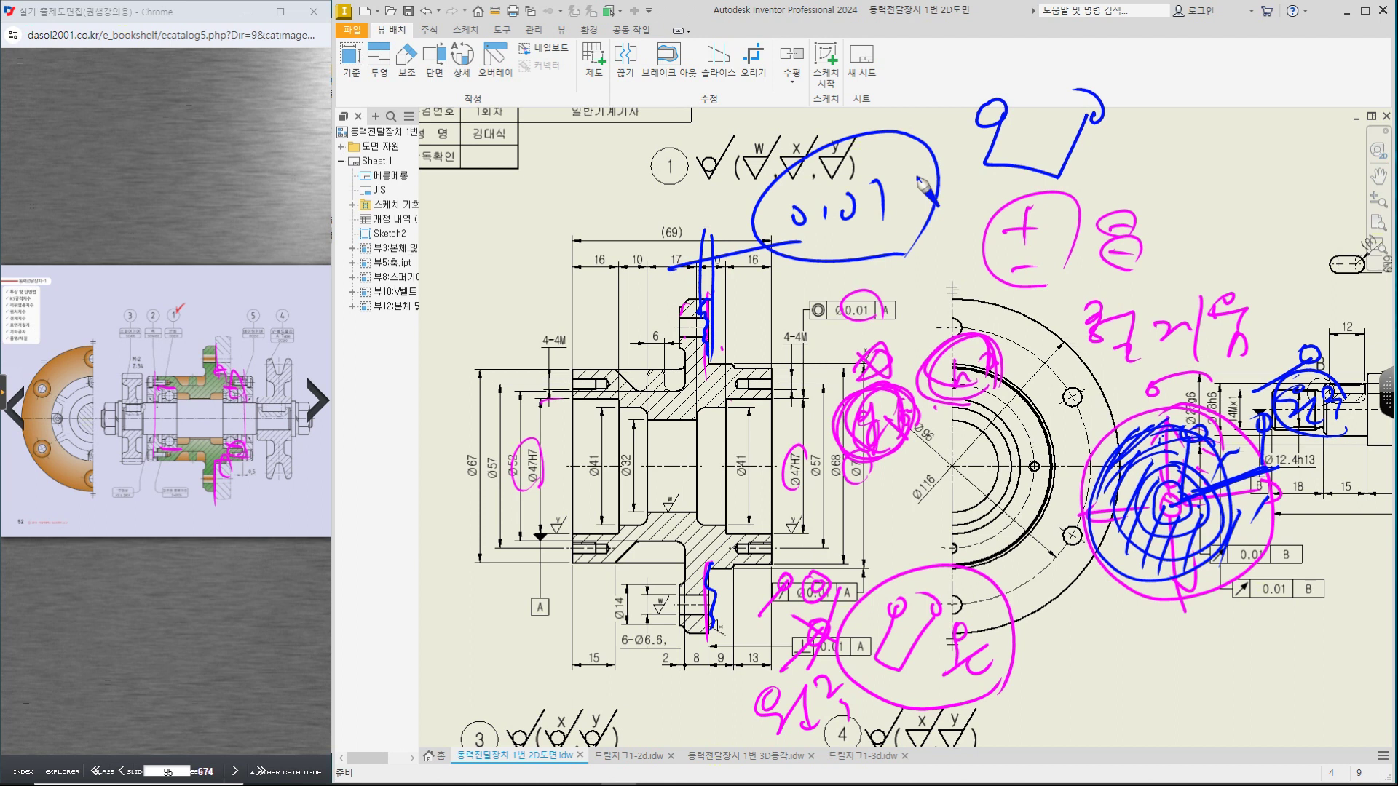
mouse_move(1164, 95)
mouse_down()
mouse_move(1154, 122)
mouse_move(1183, 130)
mouse_up()
drag(1144, 137, 1195, 146)
mouse_move(1184, 178)
mouse_down()
mouse_move(990, 182)
mouse_move(1194, 218)
mouse_up()
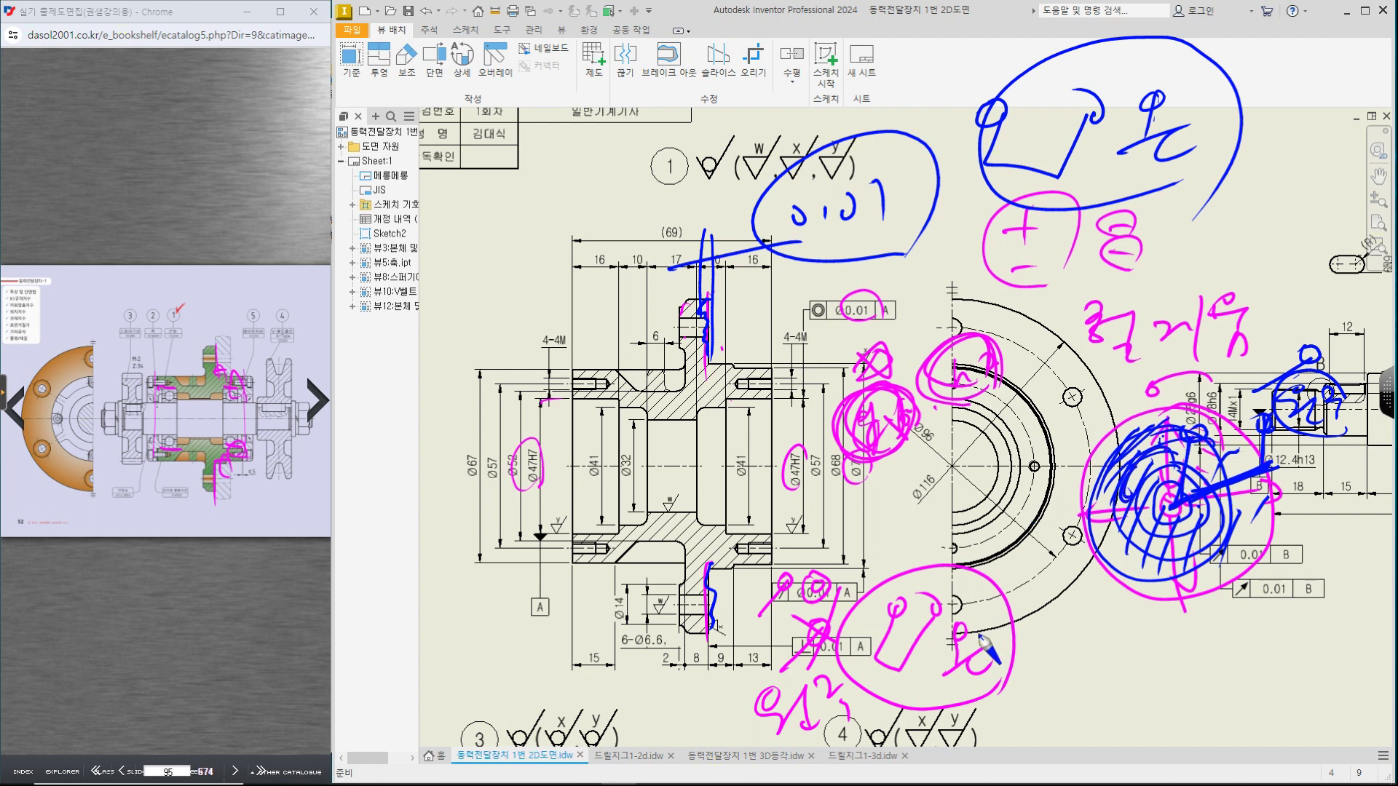
Step: Circle the handwritten circular and total runout symbols near part 1's tolerance frames, cross out the mark between them, and clear all ink
mouse_move(1306, 495)
mouse_down()
mouse_move(1335, 472)
mouse_move(1325, 459)
mouse_up()
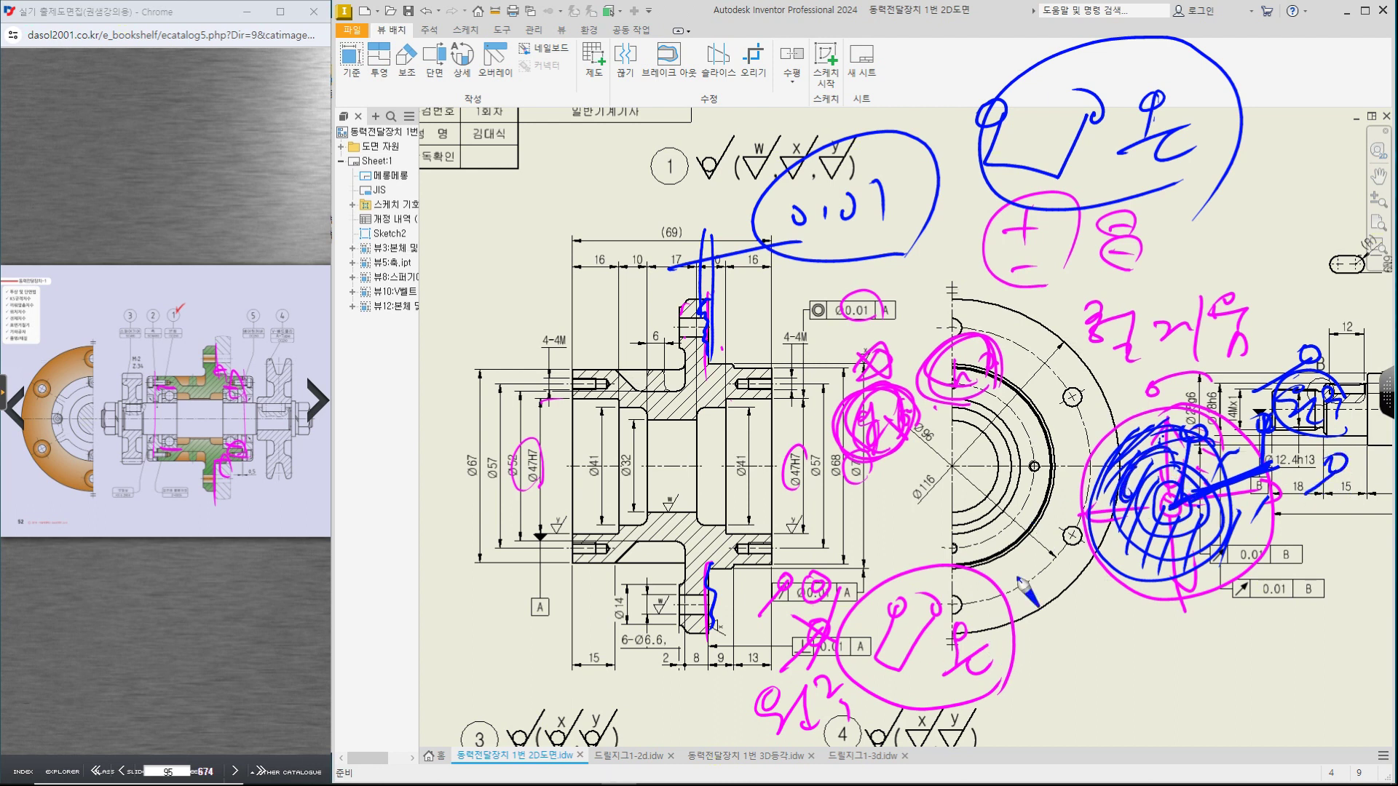
mouse_move(812, 644)
mouse_down()
mouse_move(805, 593)
mouse_move(784, 619)
mouse_up()
mouse_move(980, 683)
mouse_down()
mouse_move(825, 646)
mouse_move(967, 688)
mouse_up()
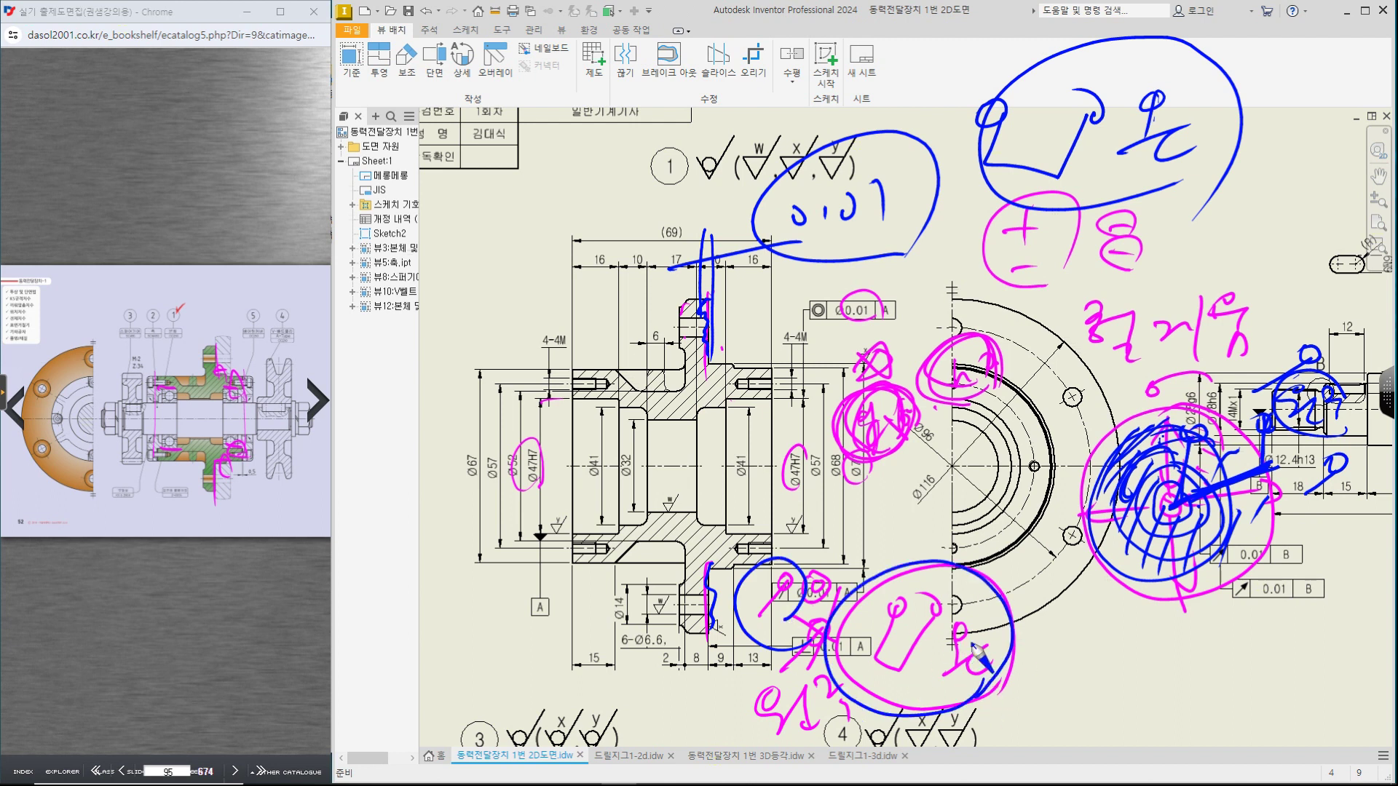
mouse_move(814, 625)
mouse_down()
mouse_move(777, 684)
mouse_move(827, 685)
mouse_up()
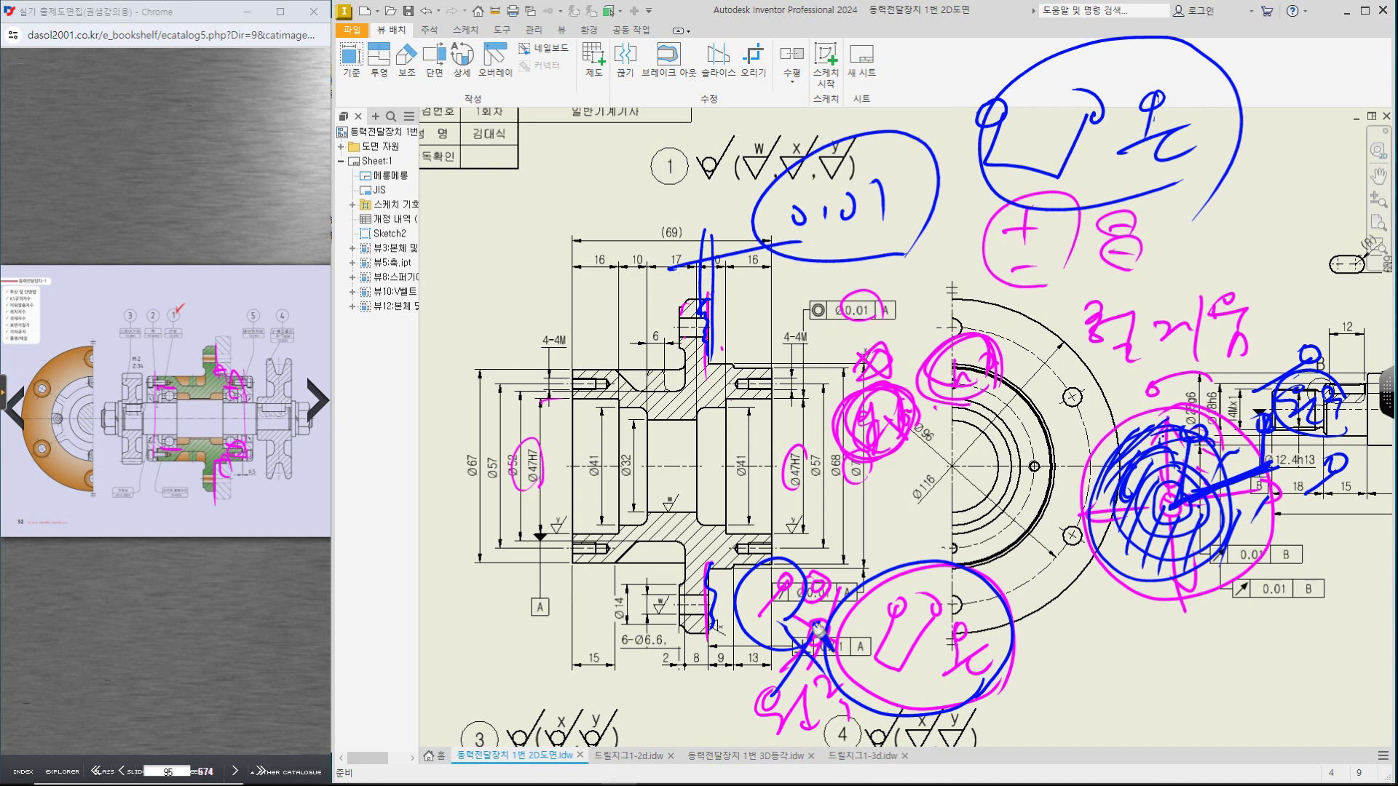
drag(799, 235, 765, 322)
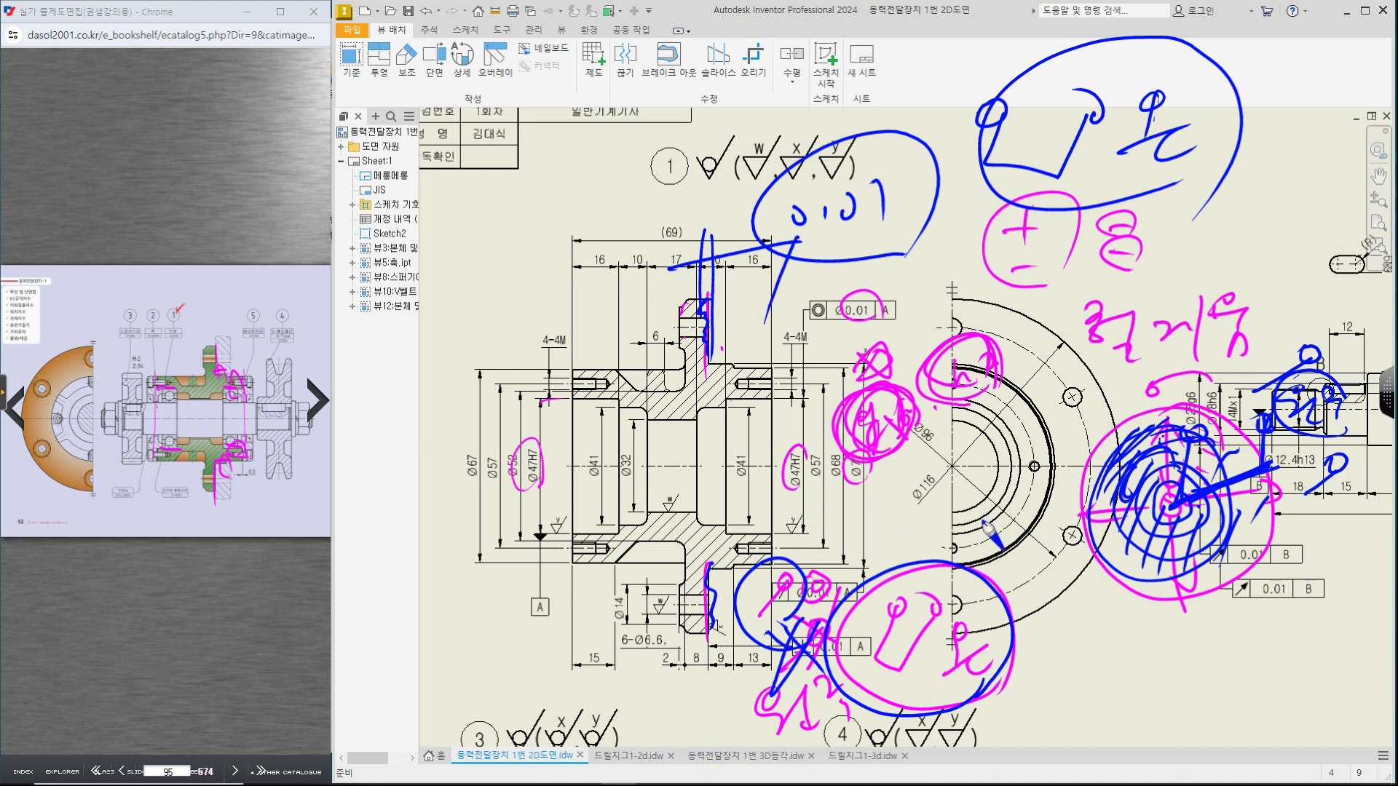
key(Escape)
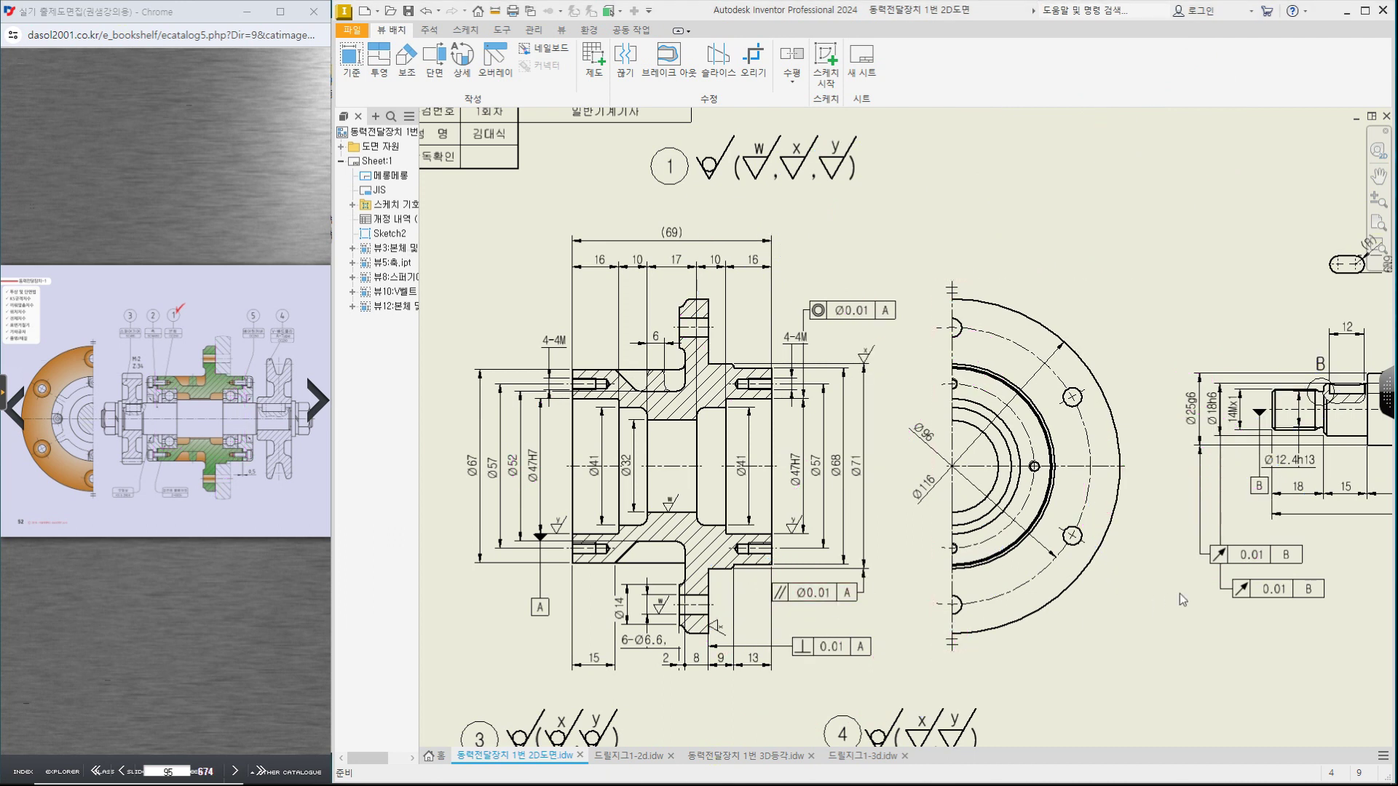
Step: Move the Ø18h6 runout frame on the shaft's left side above the Ø25g6 runout frame and straighten its leader
middle_drag(1336, 620, 862, 610)
scroll(847, 554, up, 3)
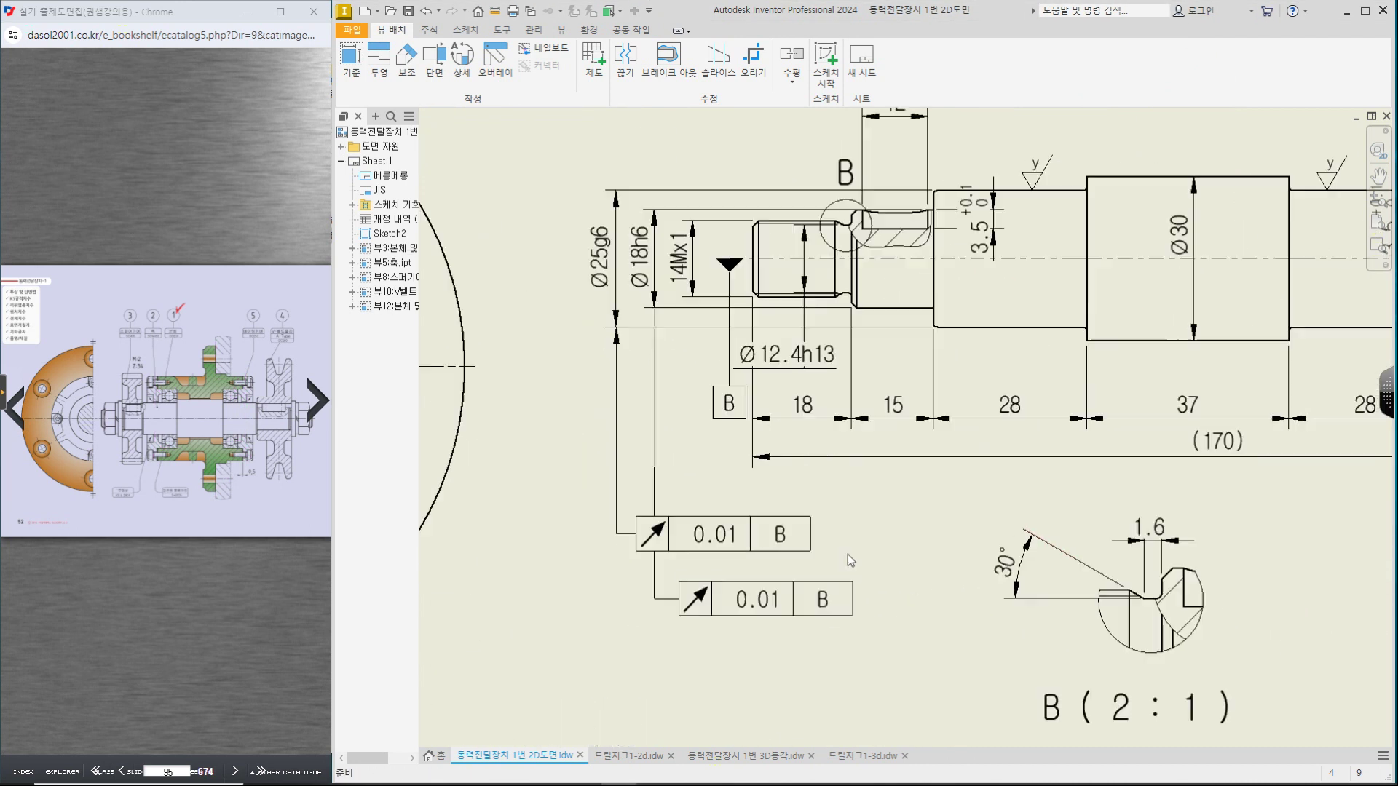
click(658, 600)
drag(657, 599, 652, 483)
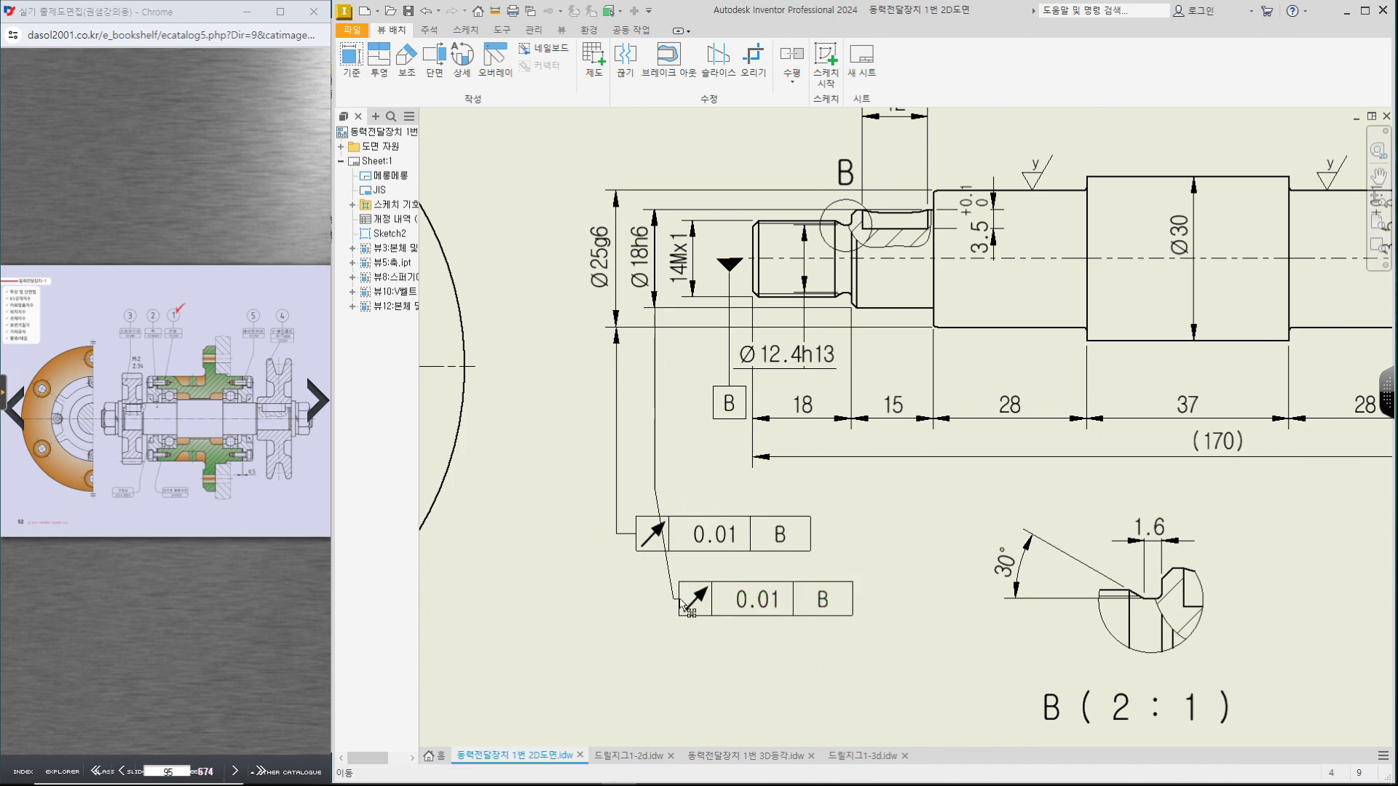
drag(677, 600, 683, 488)
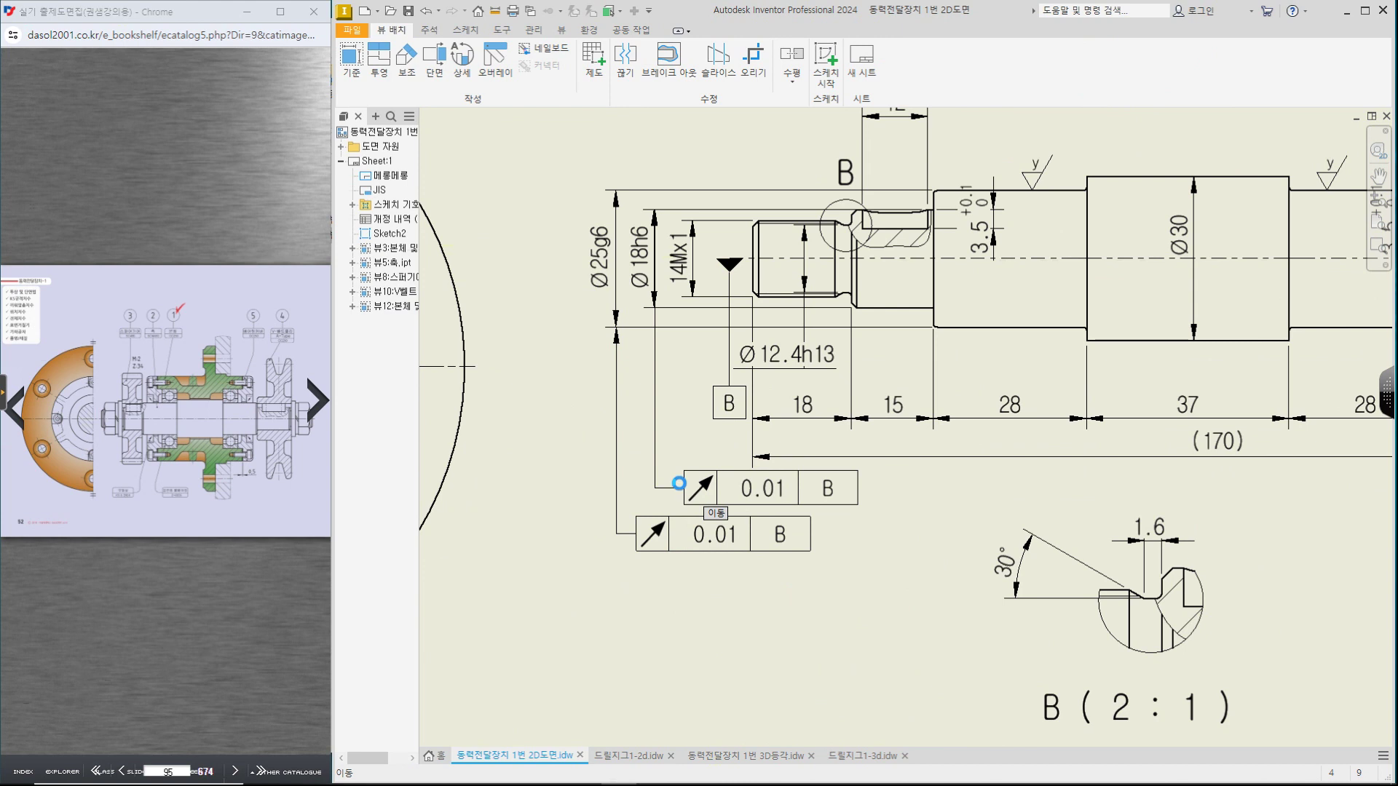
Step: Show part 2 in the reference assembly, mark its two left shaft seats there and on the drawing, and clear the ink
scroll(902, 621, down, 3)
middle_drag(915, 614, 798, 625)
middle_drag(1078, 603, 976, 618)
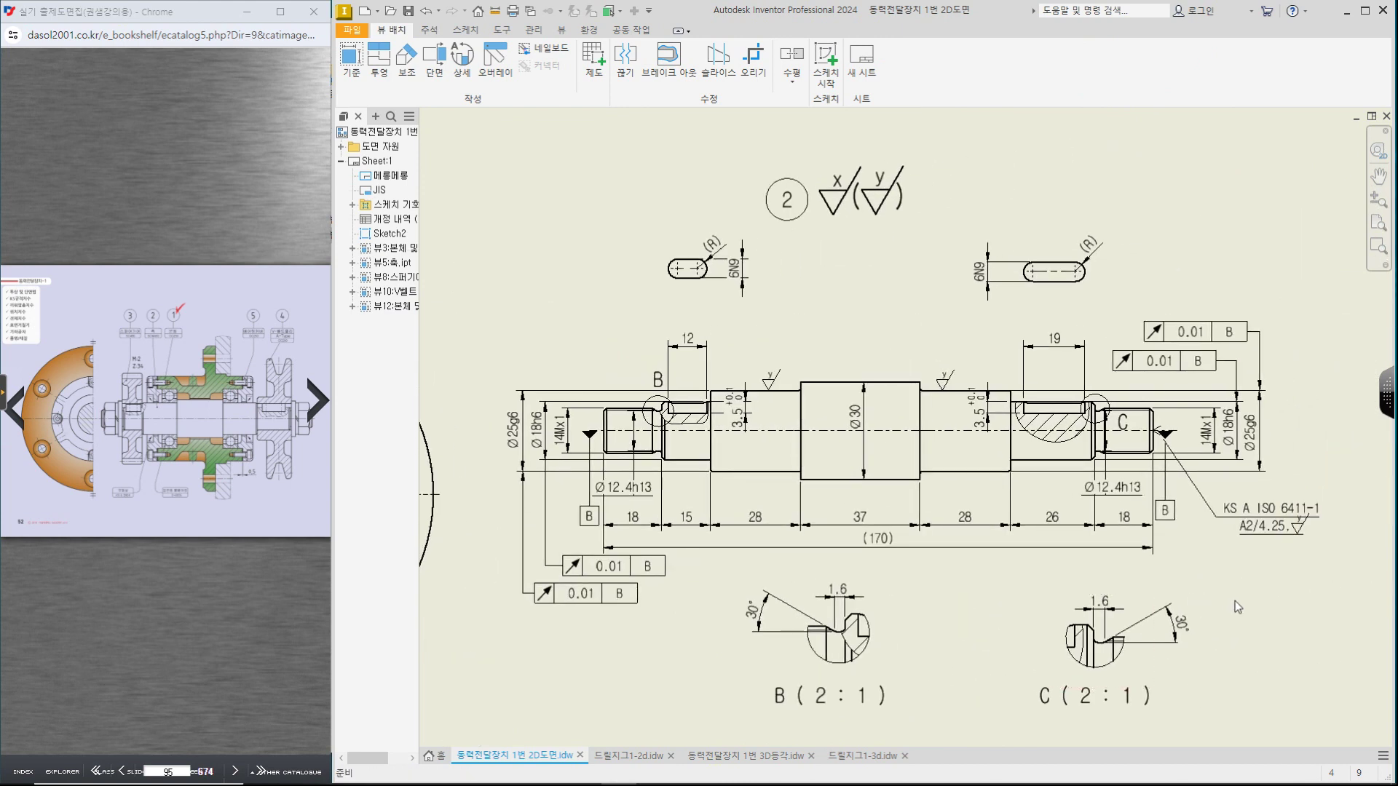
click(295, 460)
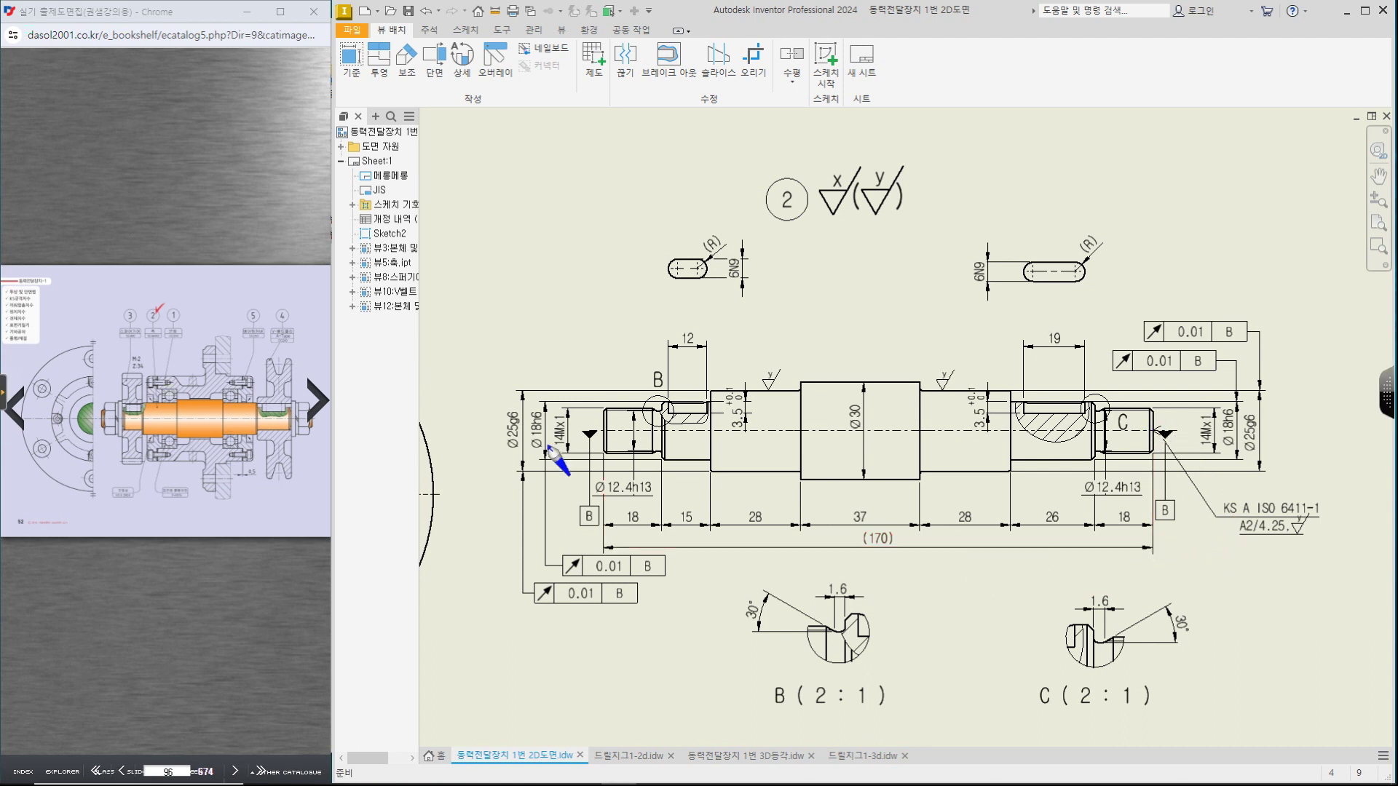
drag(134, 428, 155, 434)
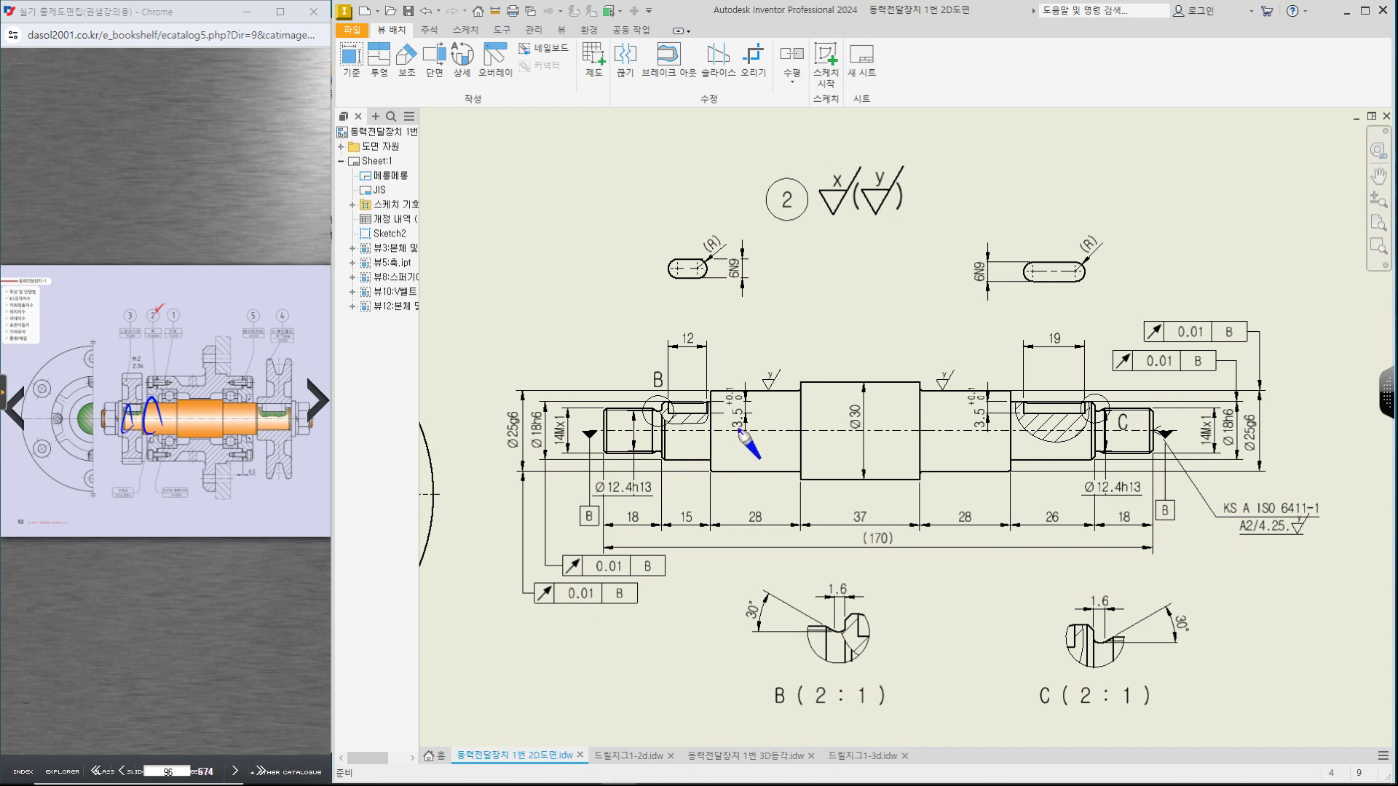
mouse_move(683, 402)
mouse_down()
mouse_move(691, 449)
mouse_move(743, 457)
mouse_up()
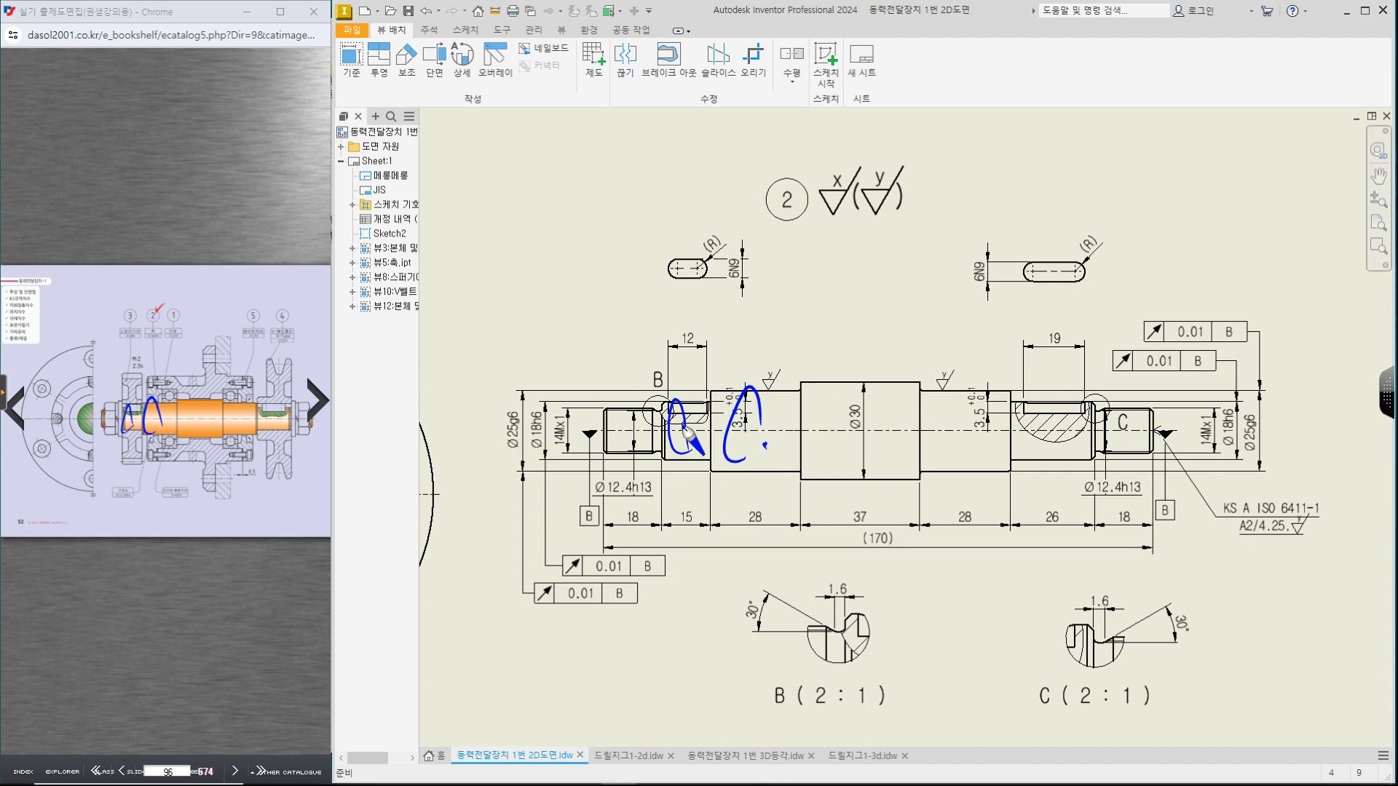
key(Escape)
Step: Move the left keyway's 3.5 depth dimension text above the shaft and the detail C label outside the shaft outline
scroll(741, 413, up, 6)
middle_drag(718, 355, 740, 421)
mouse_move(740, 421)
mouse_down()
mouse_move(763, 260)
mouse_move(774, 348)
mouse_move(783, 303)
mouse_up()
scroll(804, 364, down, 5)
middle_drag(1303, 416, 799, 408)
scroll(796, 408, up, 4)
drag(735, 397, 721, 306)
scroll(1086, 415, down, 4)
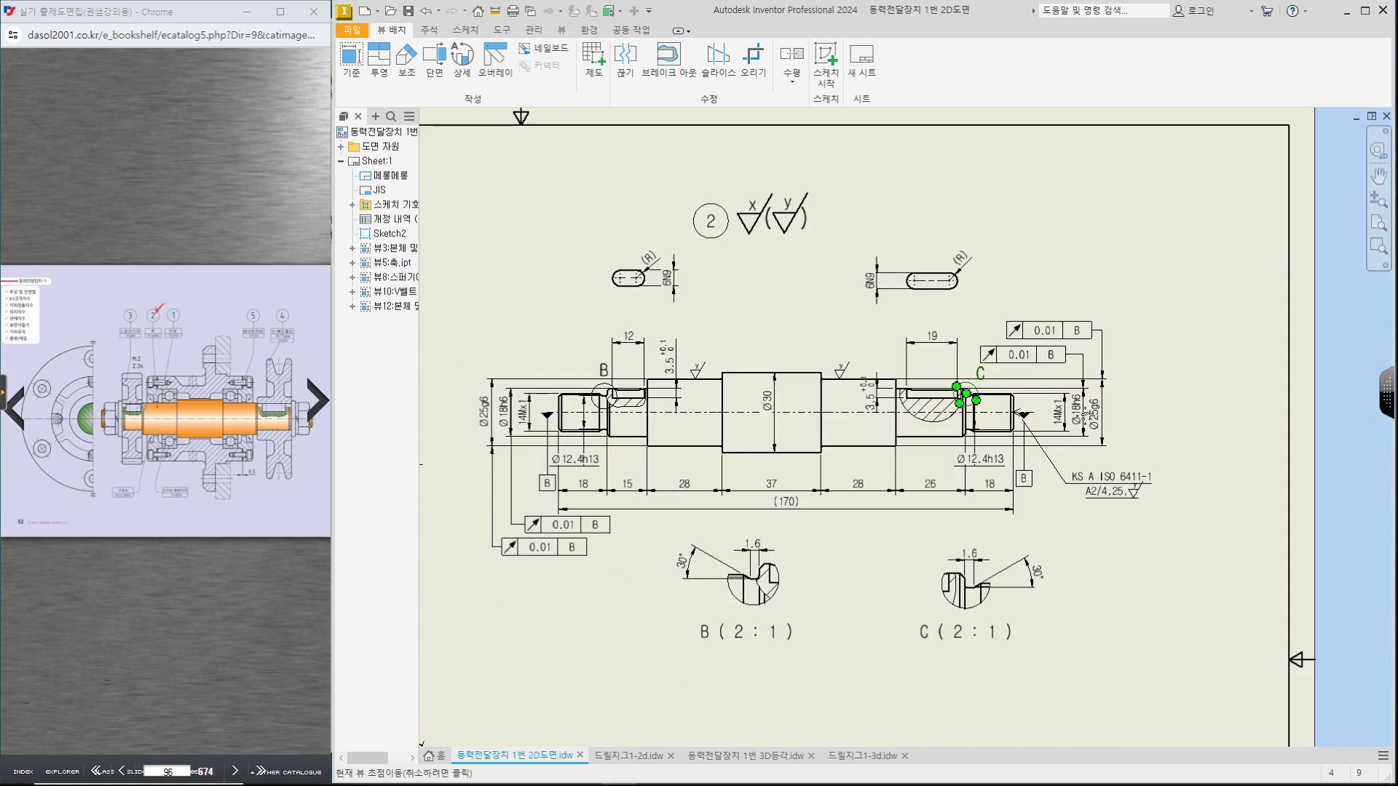
scroll(1008, 444, up, 5)
scroll(1037, 470, down, 2)
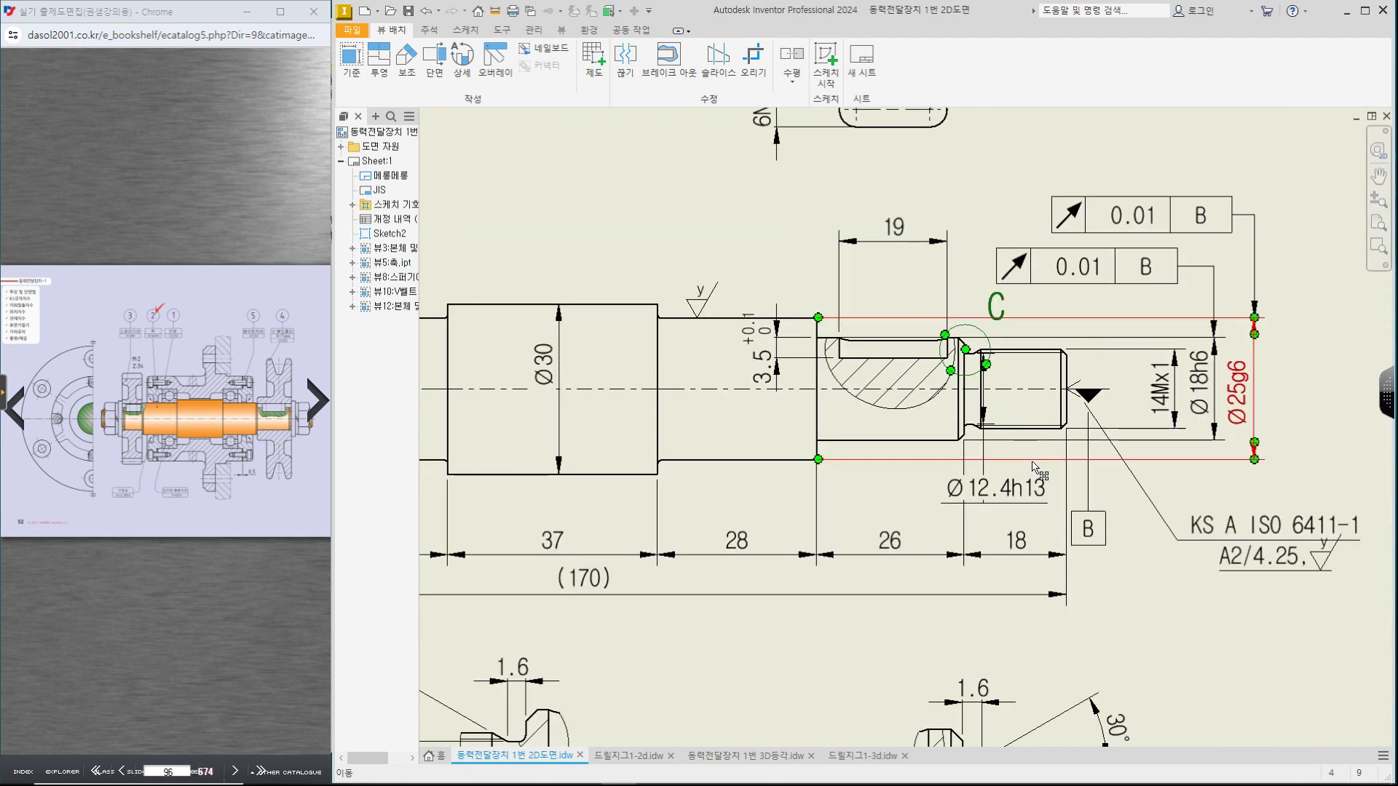
Step: Delete the Ø12.4h13 undercut dimension at the shaft's right end
middle_drag(885, 517, 1025, 510)
drag(1022, 506, 1033, 494)
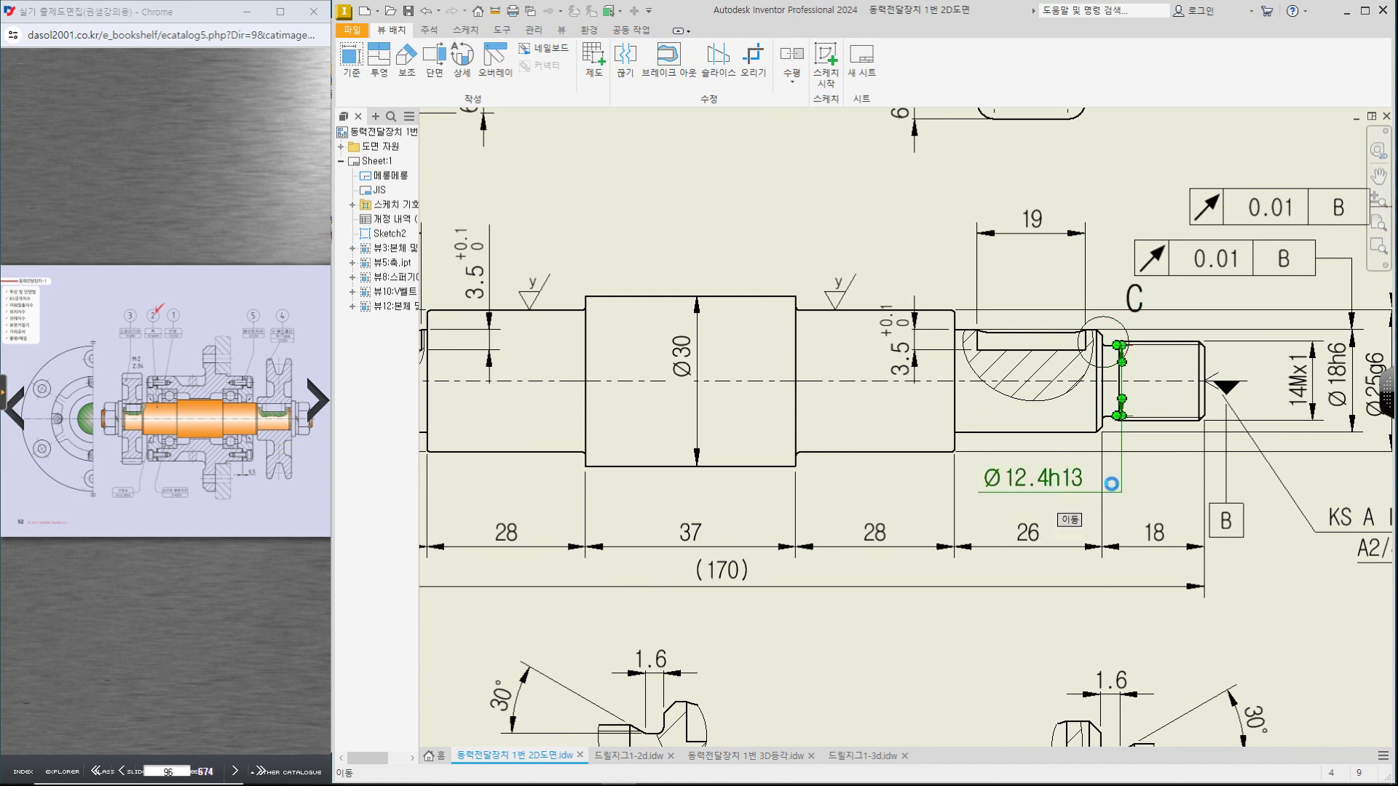
key(Delete)
scroll(1104, 353, down, 4)
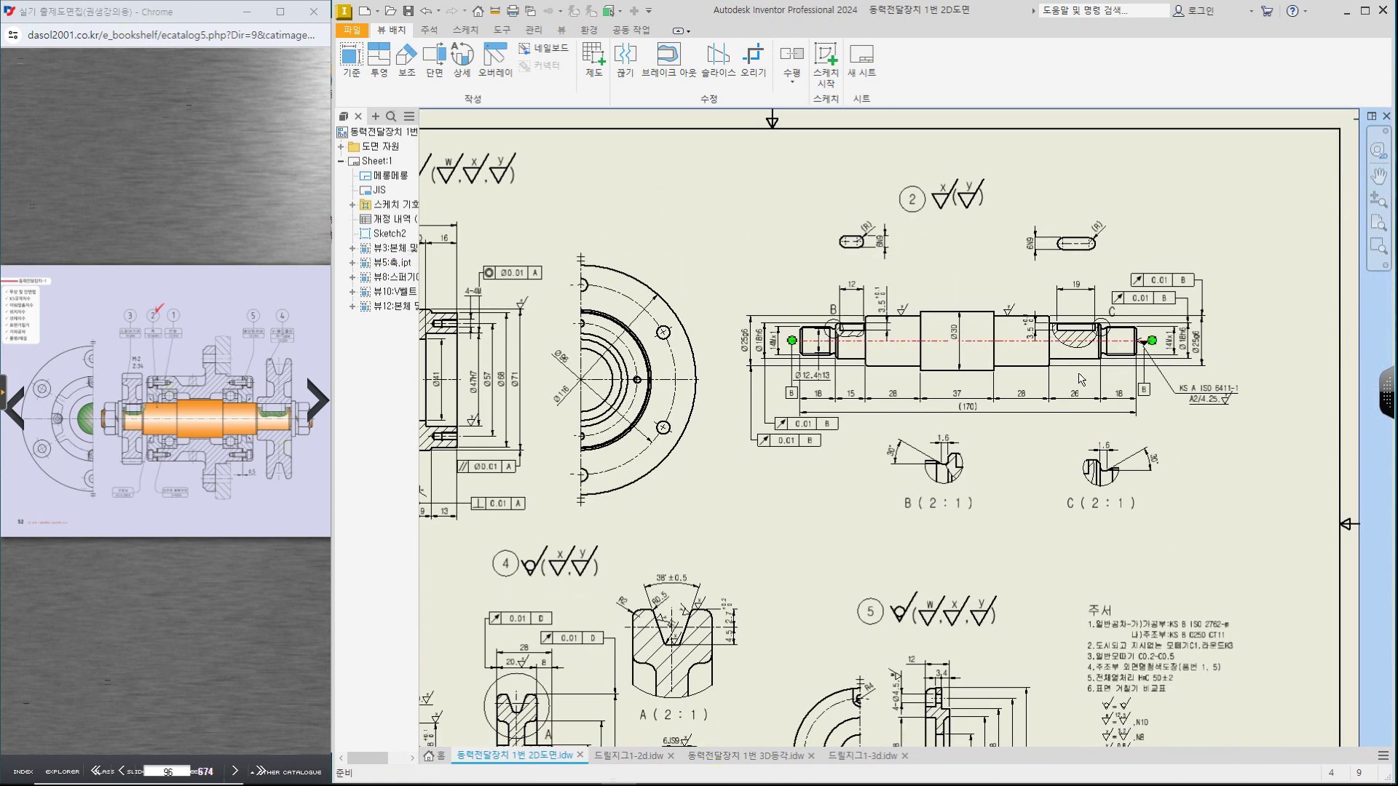
Step: Change detail B's undercut width dimension text to 1.6/Ø12.4h13 and move the text to the side of the arrows
scroll(1101, 337, up, 4)
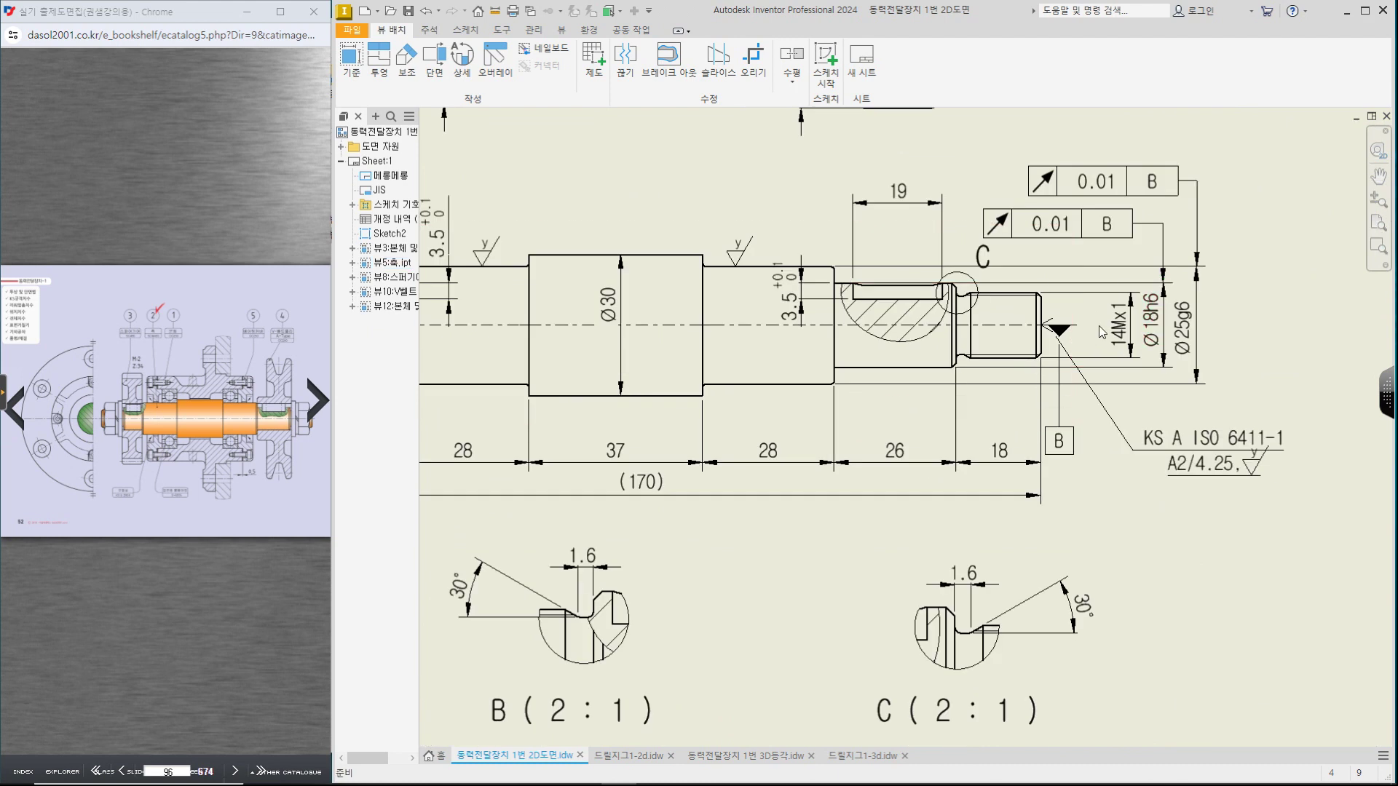
click(591, 565)
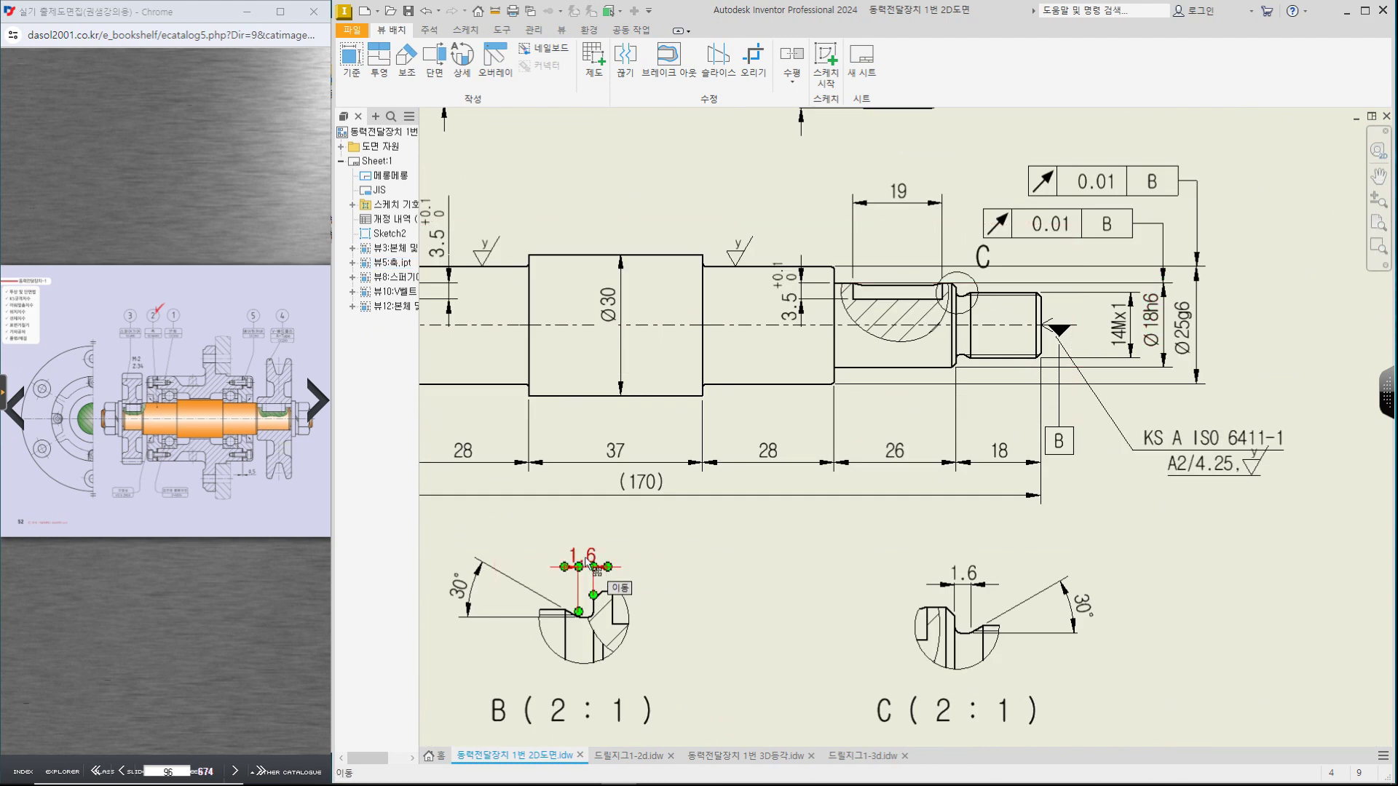
double_click(589, 562)
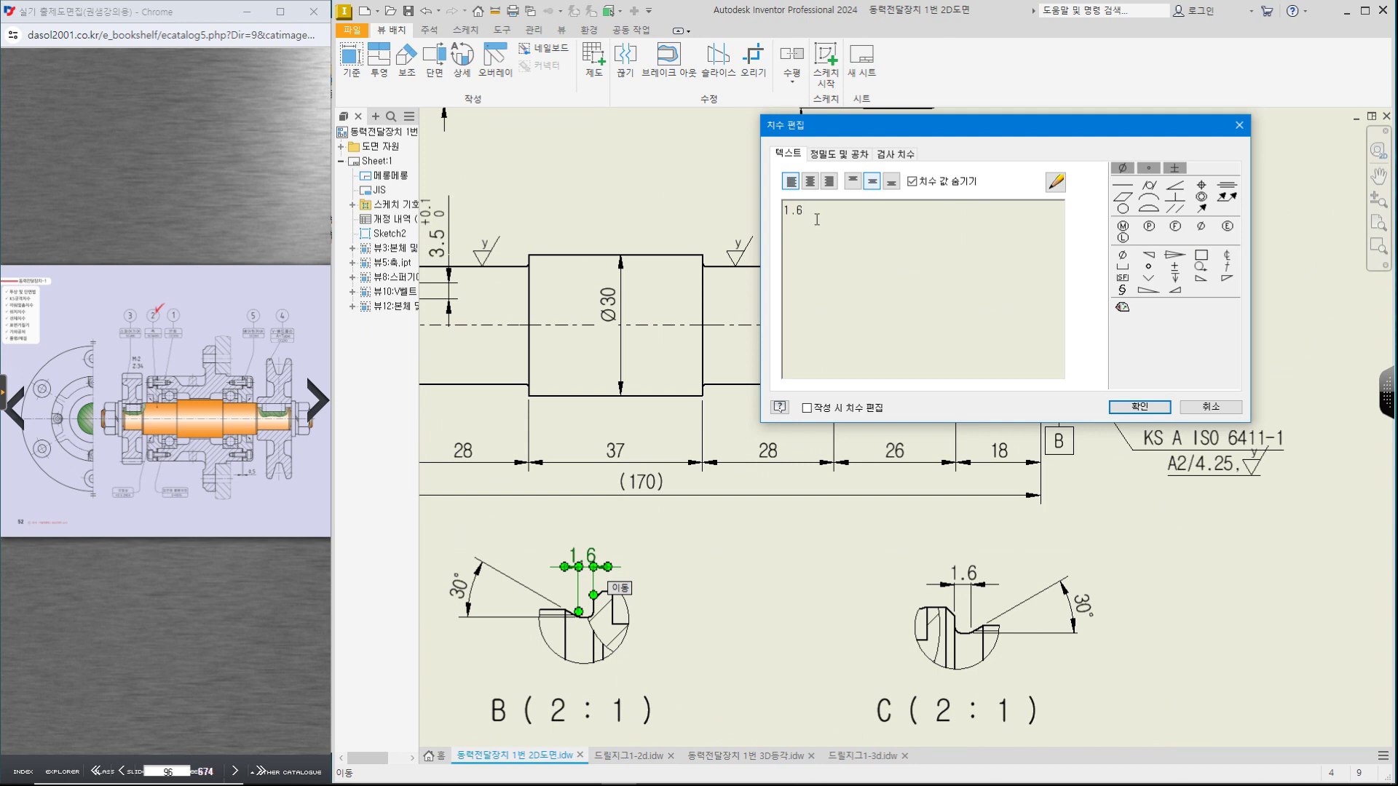
text(/)
click(1123, 168)
text(12.4)
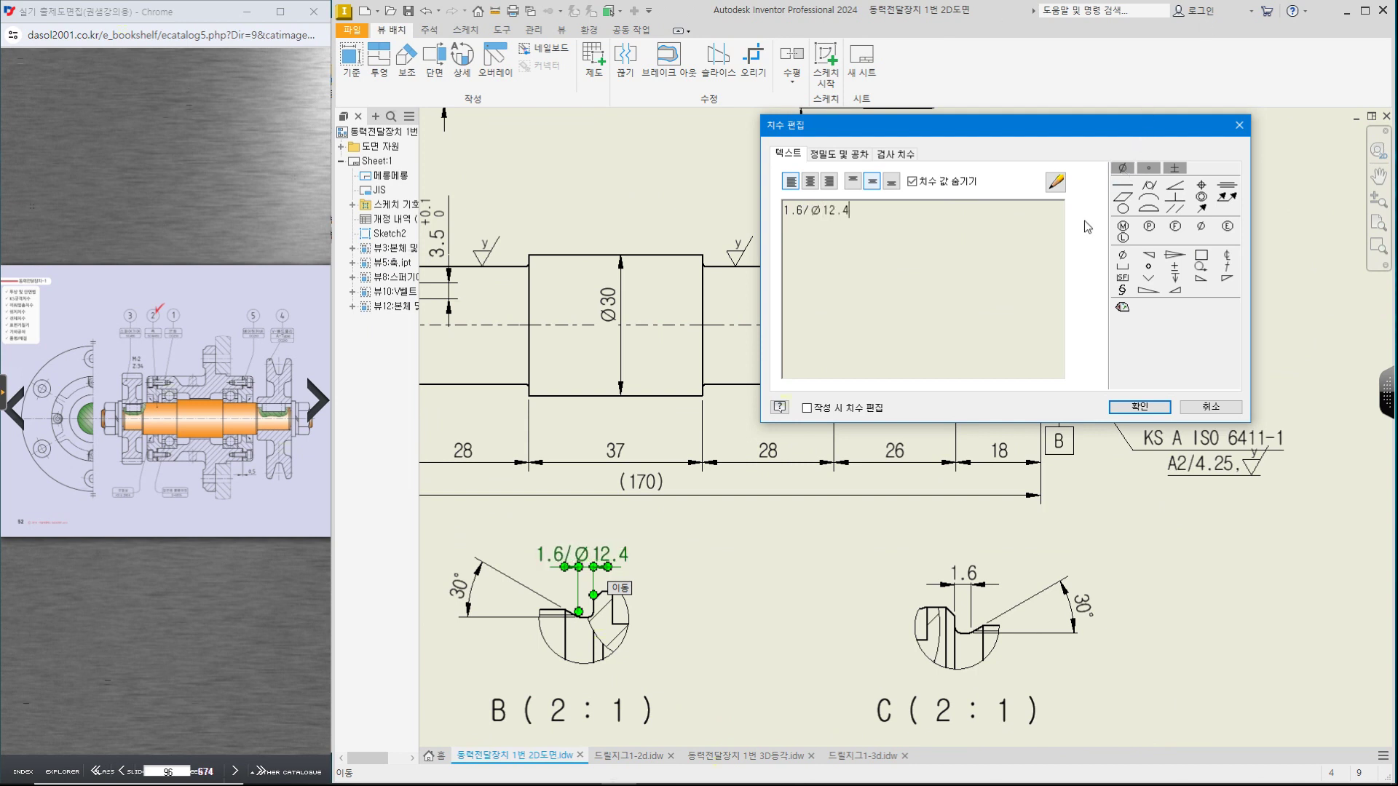
text(h13)
click(1140, 407)
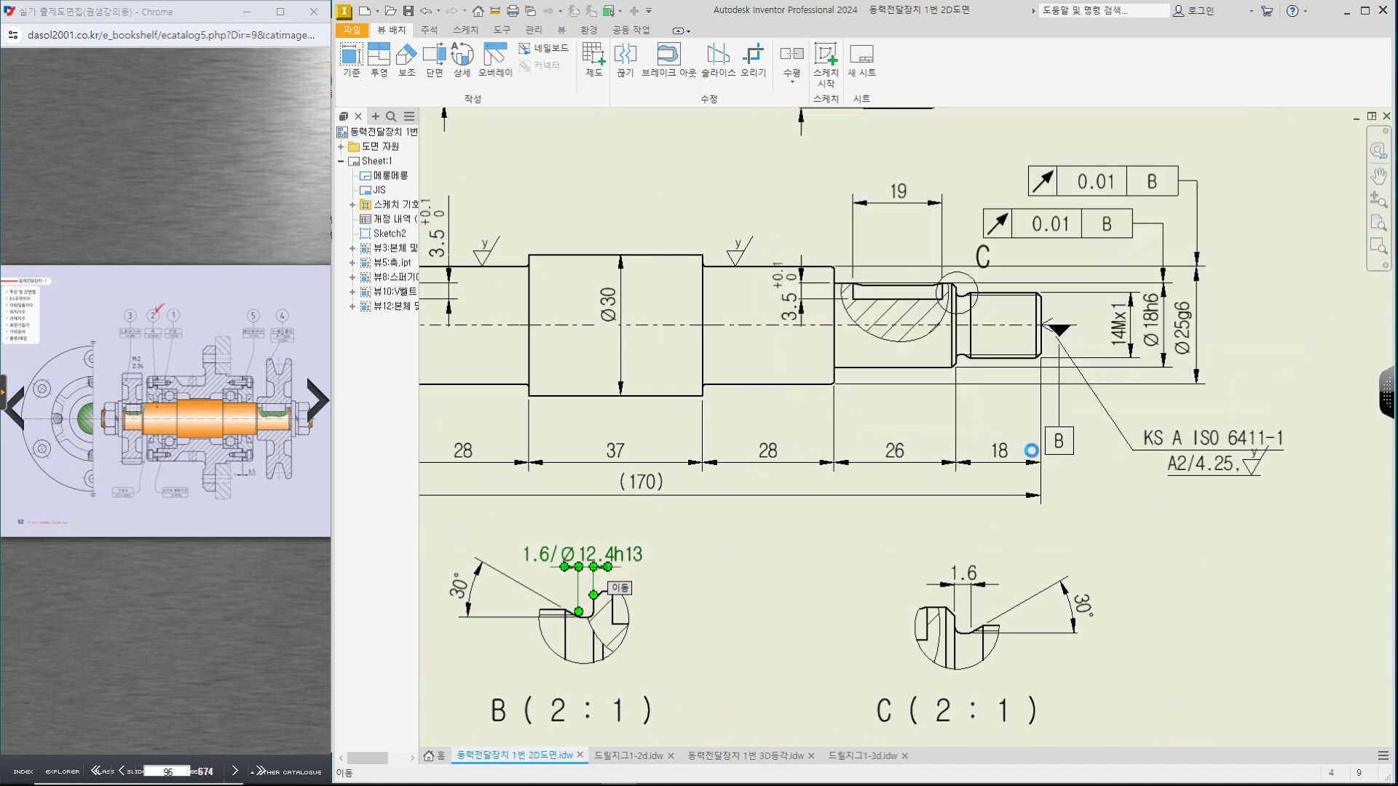
drag(587, 574, 666, 572)
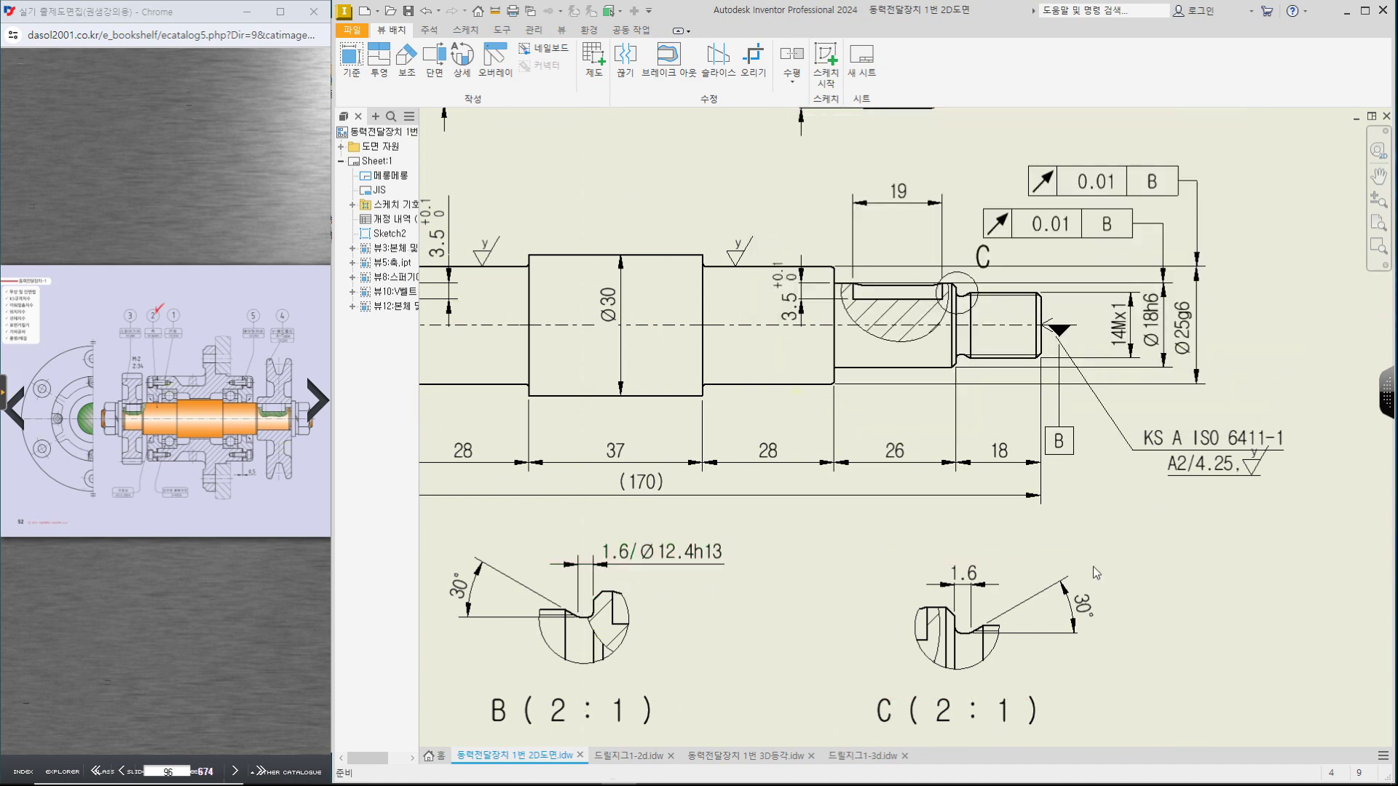
Step: Mark the shaft's right undercut, the 14Mx1 thread dimension and detail B's 1.6 value with ink, and clear the marks
mouse_move(1204, 599)
middle_down()
mouse_move(1214, 634)
mouse_move(1218, 565)
middle_up()
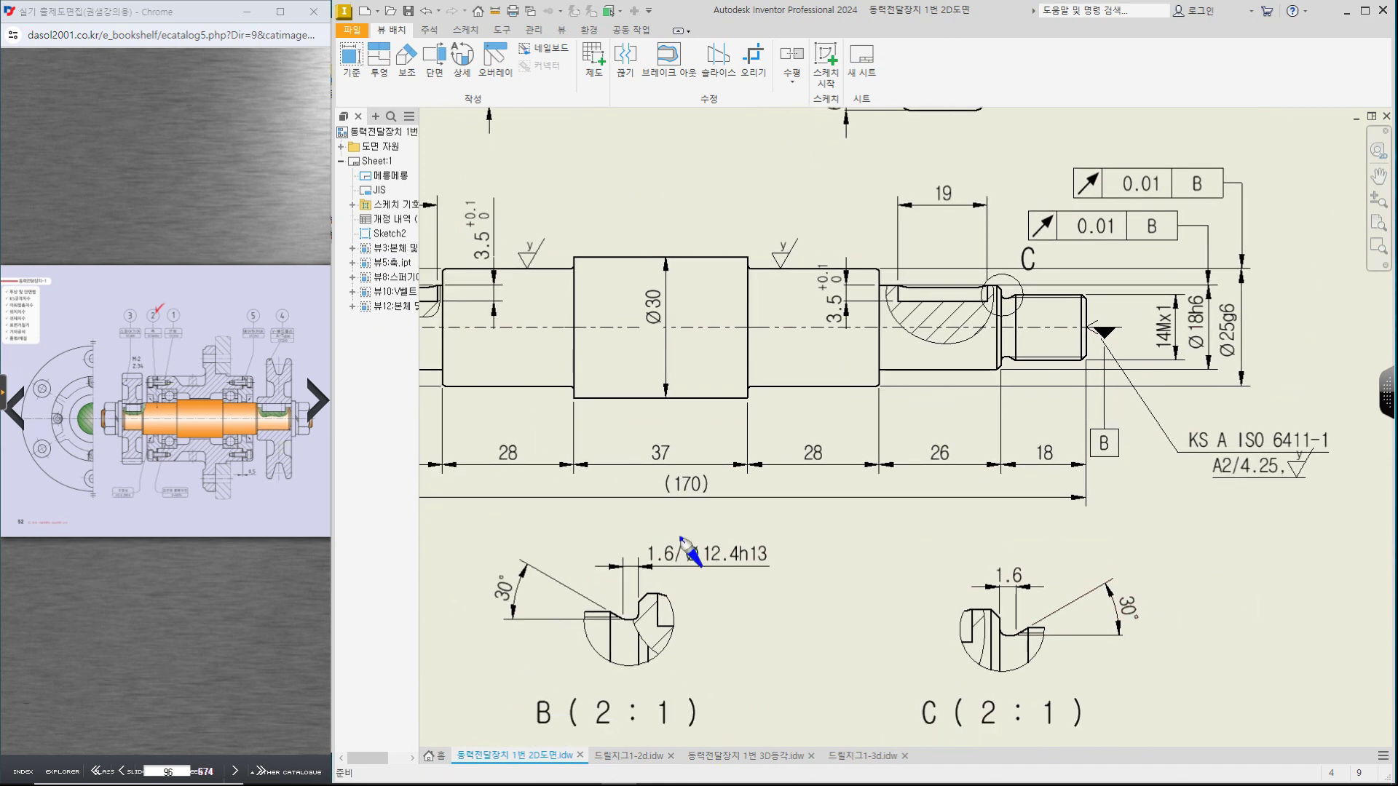
mouse_move(999, 301)
mouse_down()
mouse_move(1032, 299)
mouse_move(1015, 364)
mouse_up()
drag(1007, 362, 1027, 359)
drag(1001, 313, 1017, 339)
drag(1177, 349, 1165, 300)
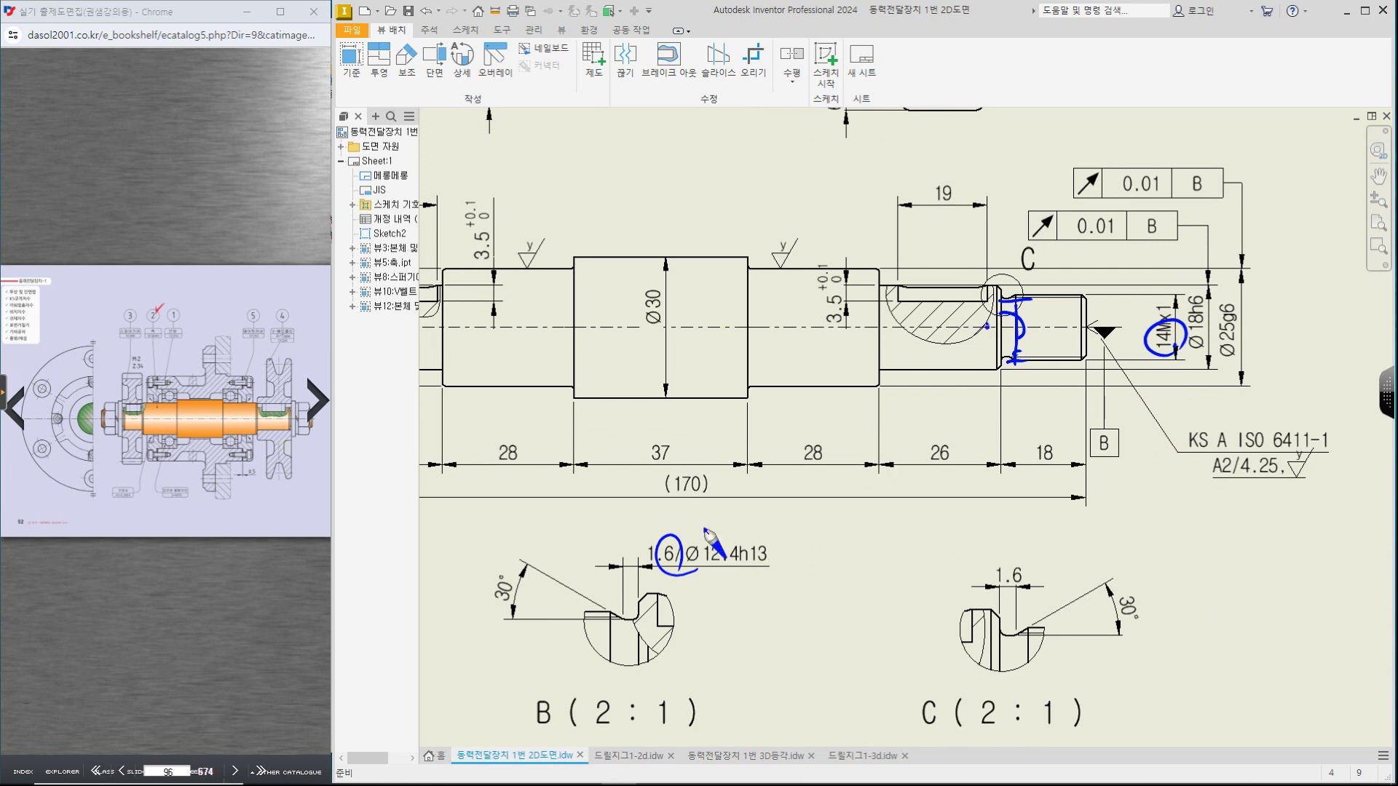
key(Escape)
Step: Move the right keyway's 3.5 depth dimension text up above the shaft outline
click(835, 278)
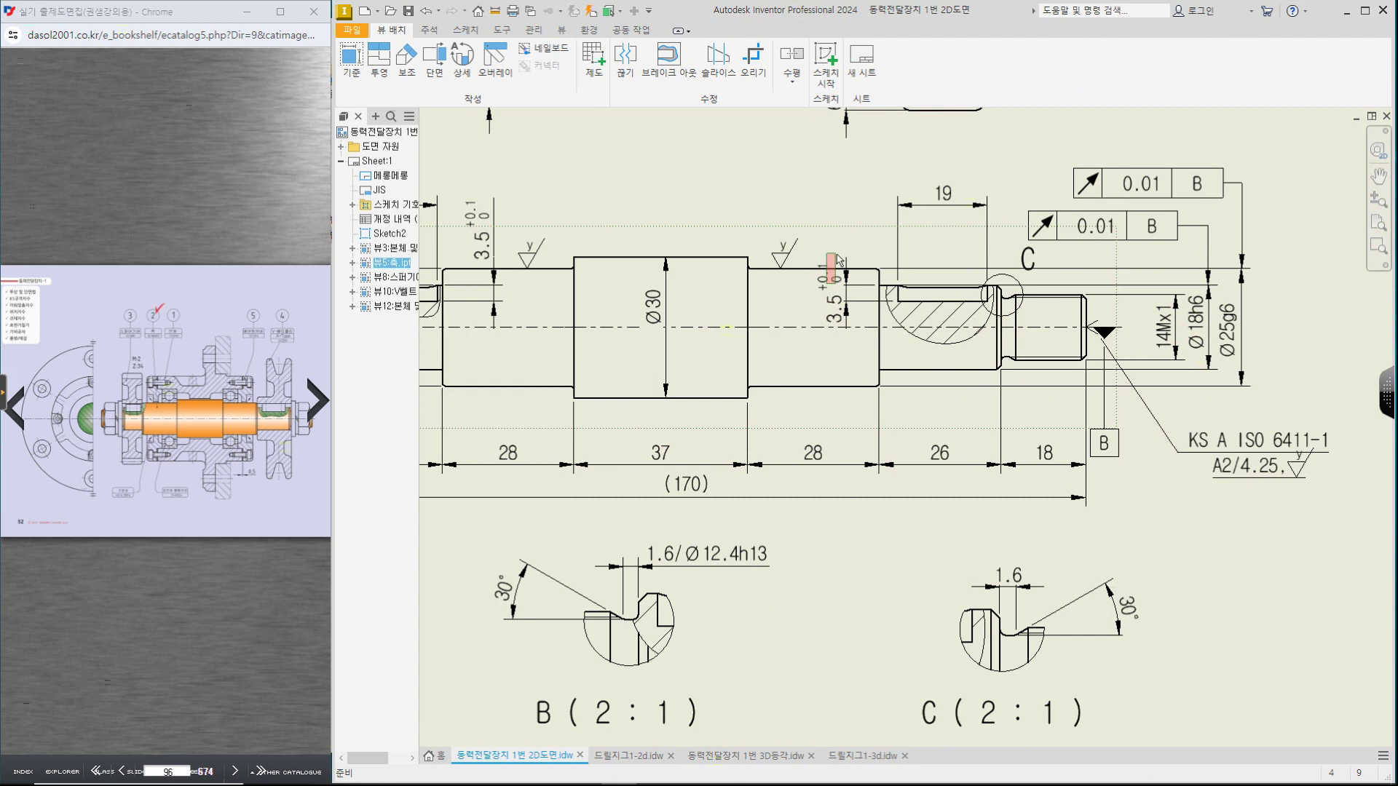
scroll(821, 298, up, 4)
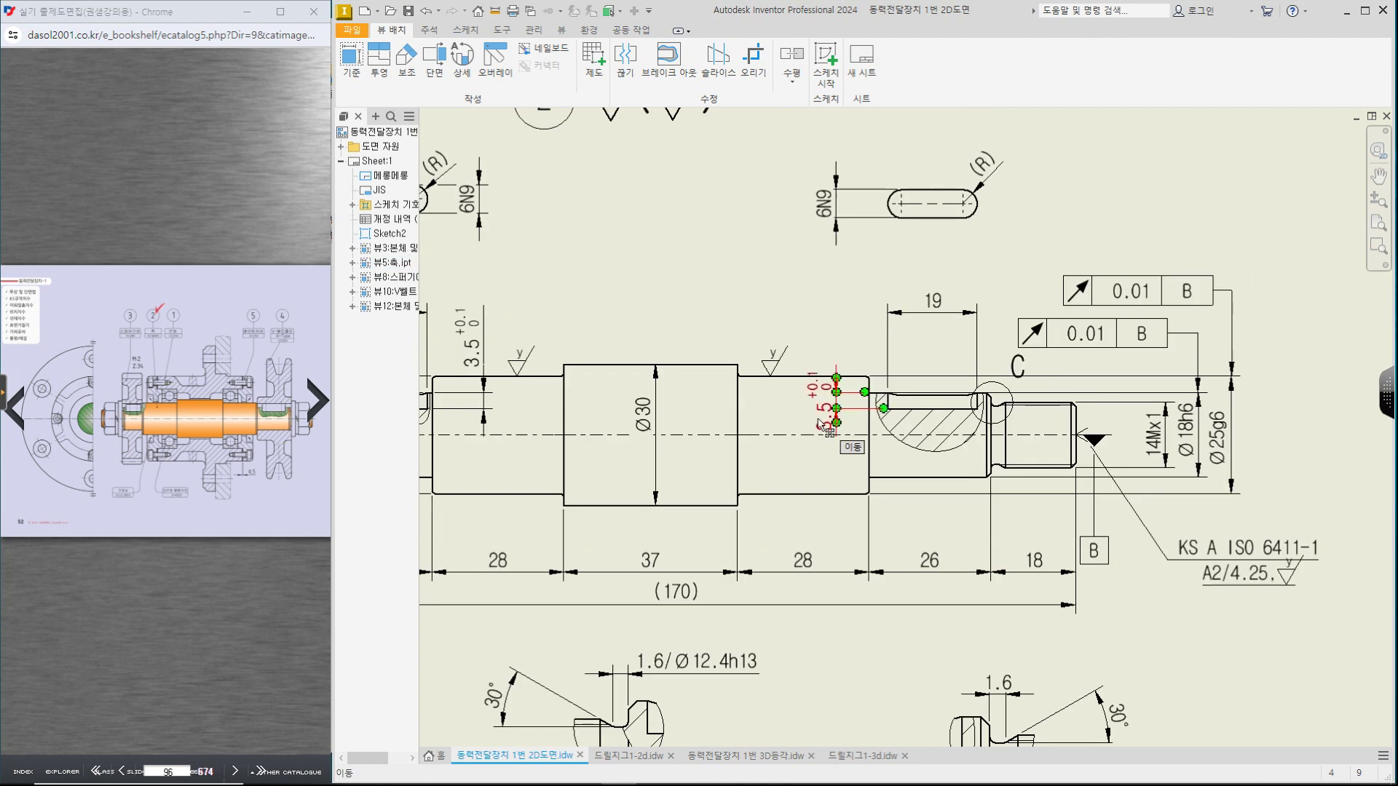
drag(838, 404, 837, 345)
click(830, 315)
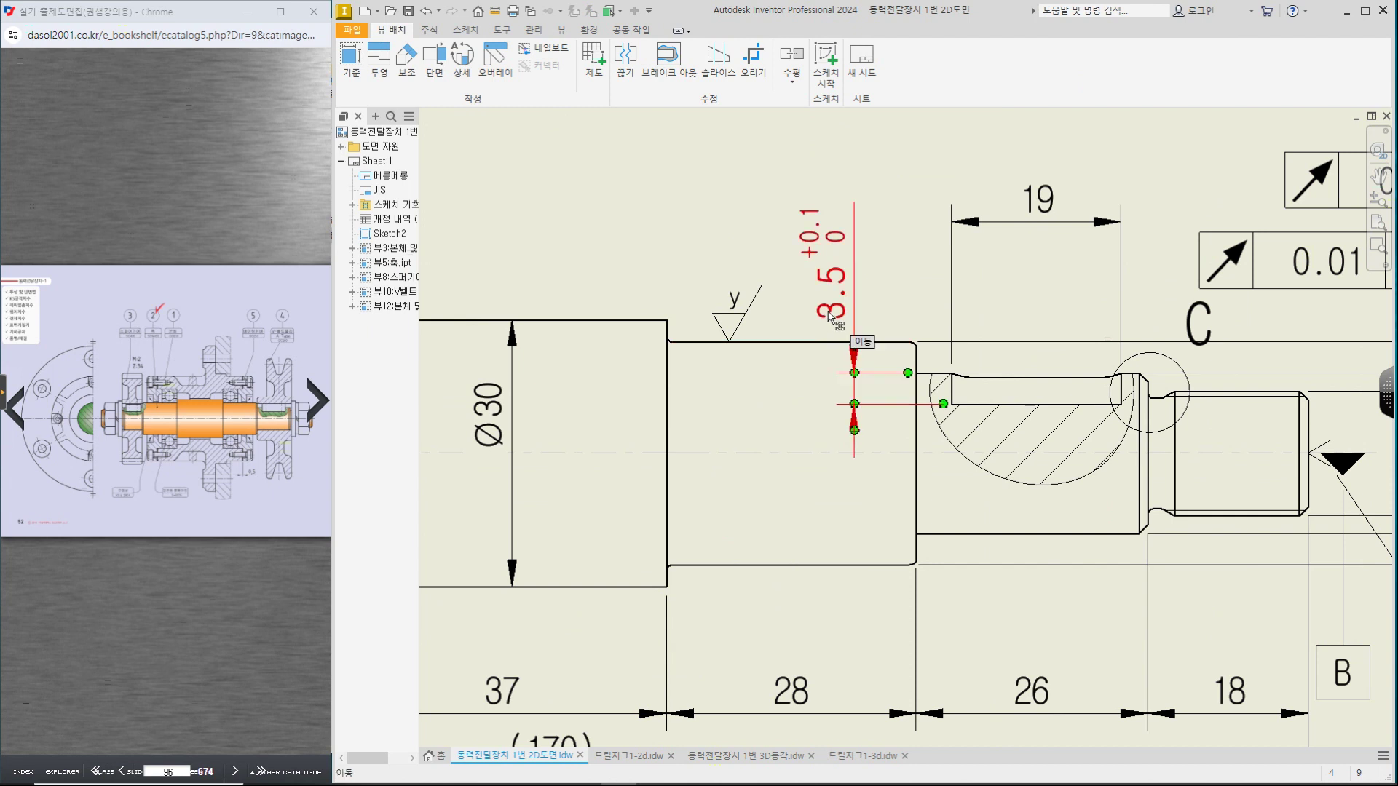
key(Escape)
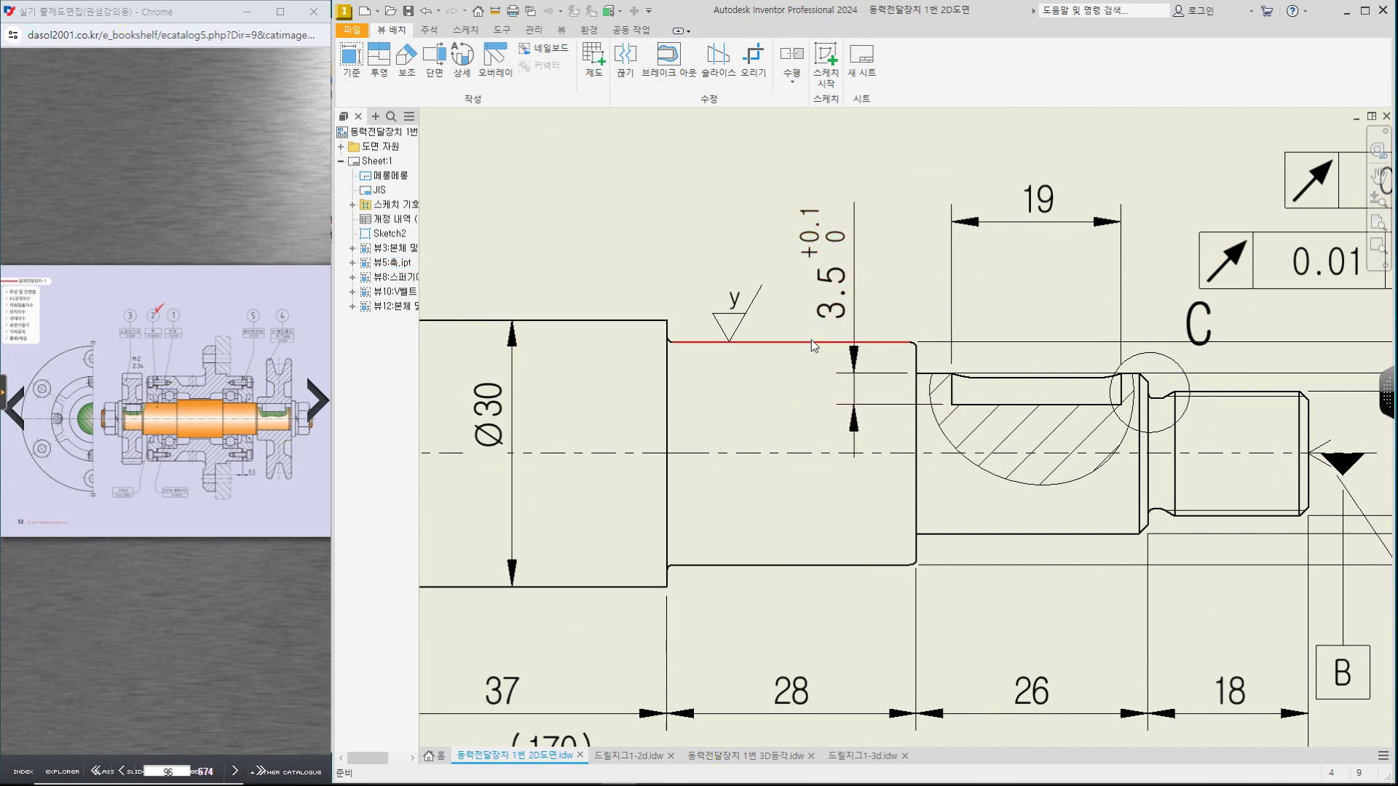
Step: Examine the shaft's undercut dimensions, the cover views and the gear and V-belt pulley views on the 2D sheet
scroll(811, 339, down, 5)
middle_drag(802, 397, 931, 356)
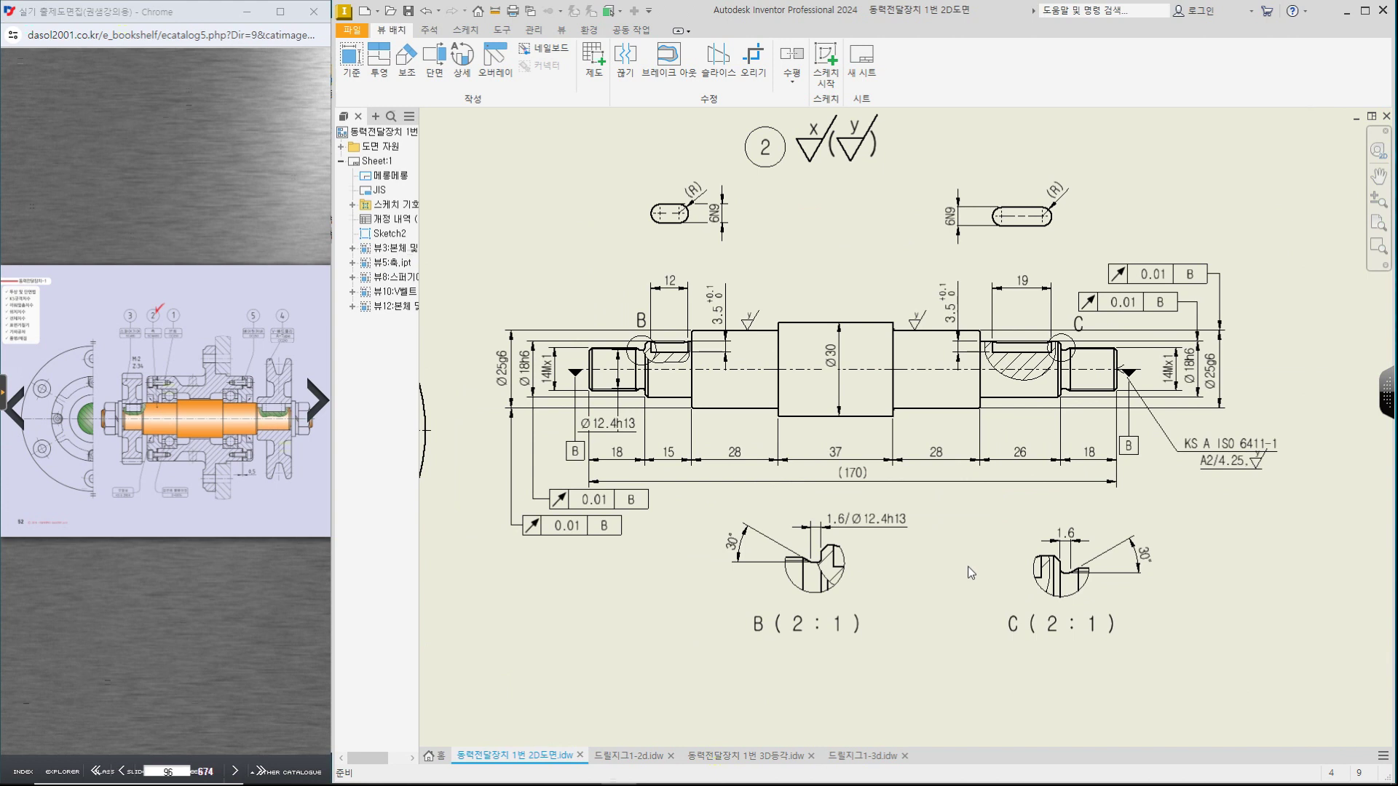
click(904, 530)
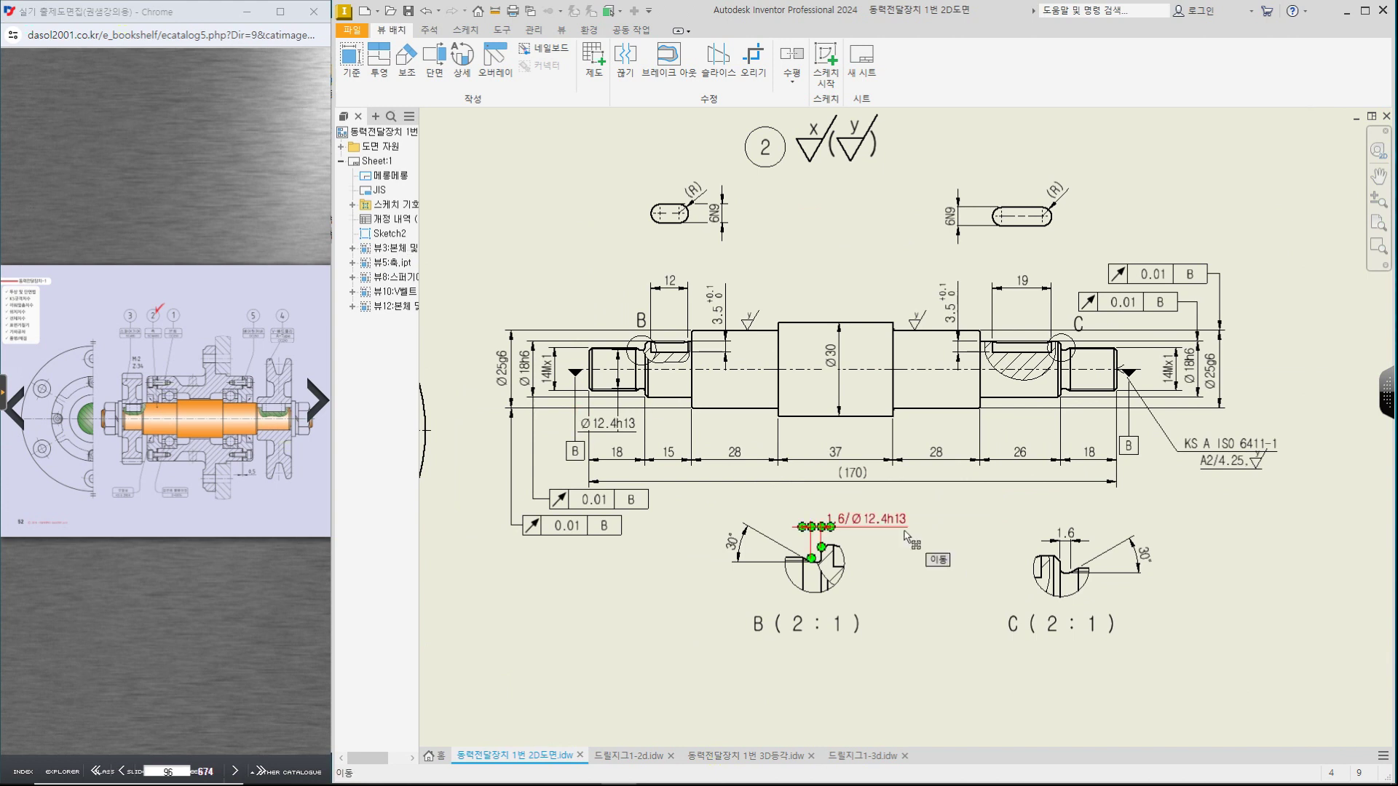
click(603, 424)
scroll(816, 527, down, 3)
mouse_move(782, 610)
middle_down()
mouse_move(1005, 440)
mouse_move(1014, 379)
middle_up()
middle_drag(1074, 497, 1061, 410)
scroll(1091, 532, up, 3)
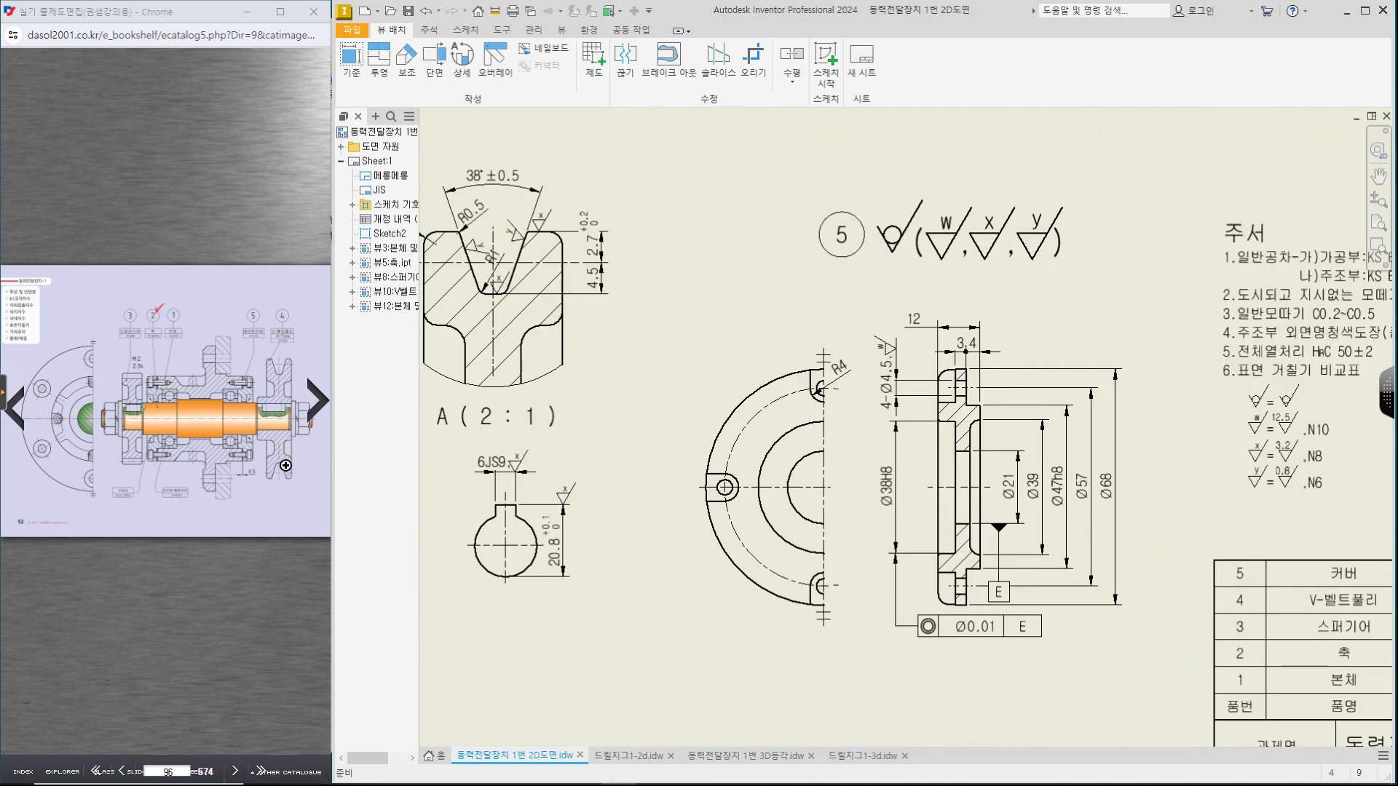
middle_drag(688, 451, 1312, 483)
scroll(872, 473, down, 3)
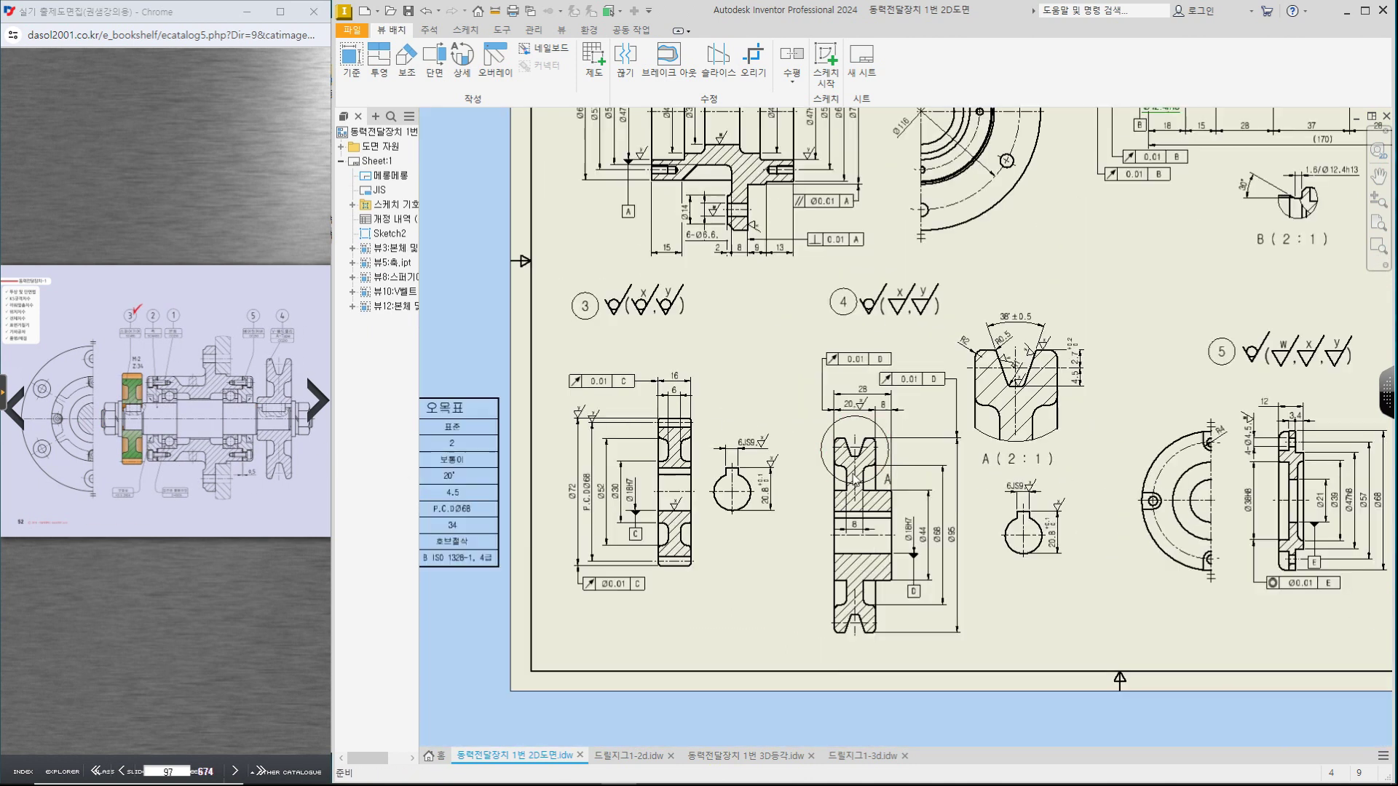
Step: Mark the gear's and pulley's 0.01 runout frames, the pulley's bore area and its keyway view with ink, and clear the marks
mouse_move(587, 393)
mouse_down()
mouse_move(627, 364)
mouse_move(617, 411)
mouse_up()
drag(621, 576, 598, 610)
drag(610, 560, 586, 621)
drag(844, 358, 953, 384)
drag(920, 541, 878, 522)
drag(868, 522, 864, 552)
mouse_move(1057, 510)
mouse_down()
mouse_move(1042, 557)
mouse_move(1065, 561)
mouse_move(1068, 530)
mouse_up()
key(Escape)
Step: Mark up the gear's keyway view with ink and clear the marks
scroll(710, 508, up, 7)
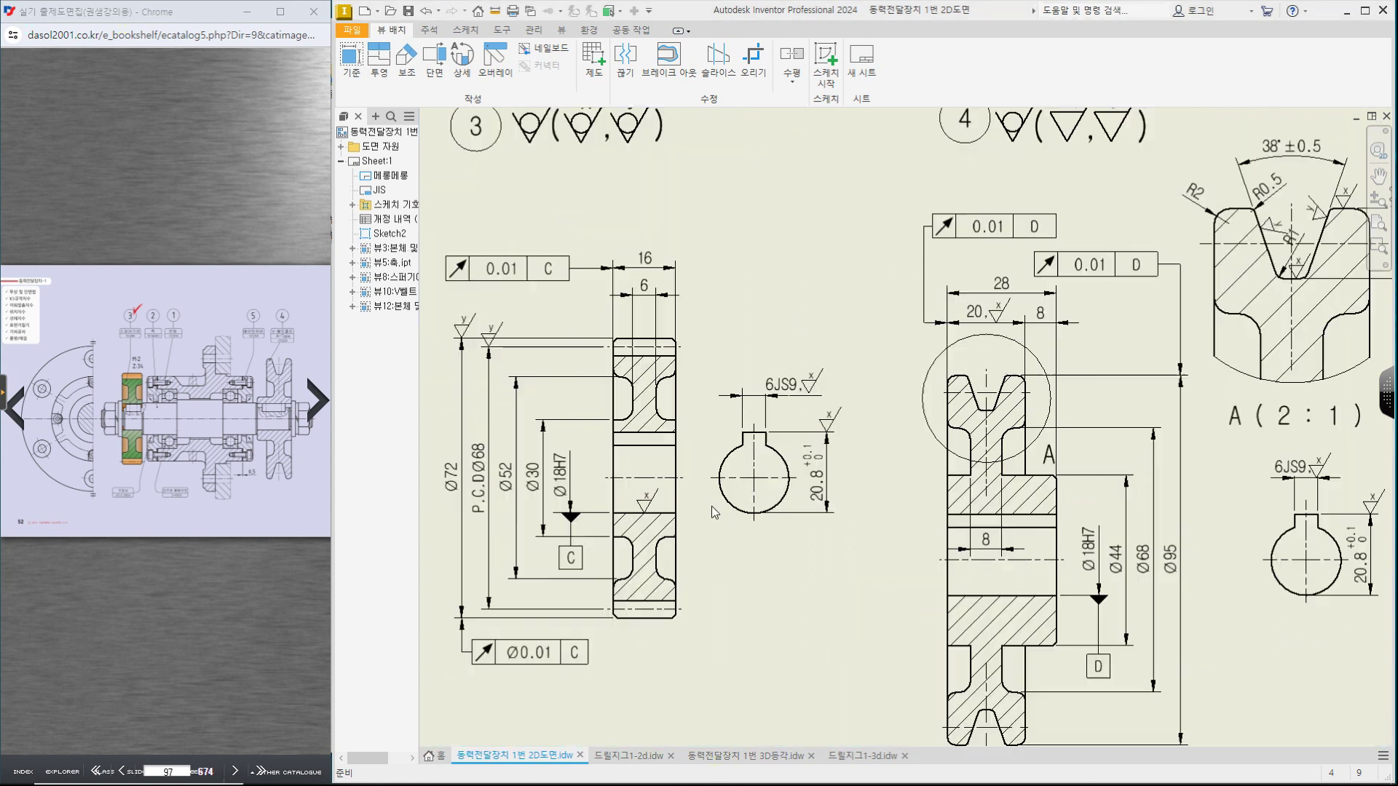
key(ctrl+2)
mouse_move(815, 294)
mouse_down()
mouse_move(890, 236)
mouse_move(900, 302)
mouse_up()
drag(1016, 247, 985, 313)
drag(1015, 246, 1037, 281)
mouse_move(994, 281)
mouse_down()
mouse_move(1040, 283)
mouse_move(1007, 315)
mouse_move(1032, 313)
mouse_up()
key(Escape)
Step: On the cover section, cross out the datum E triangle, circle the Ø47h8 dimension and sketch an x surface symbol above it in ink
scroll(1049, 271, down, 4)
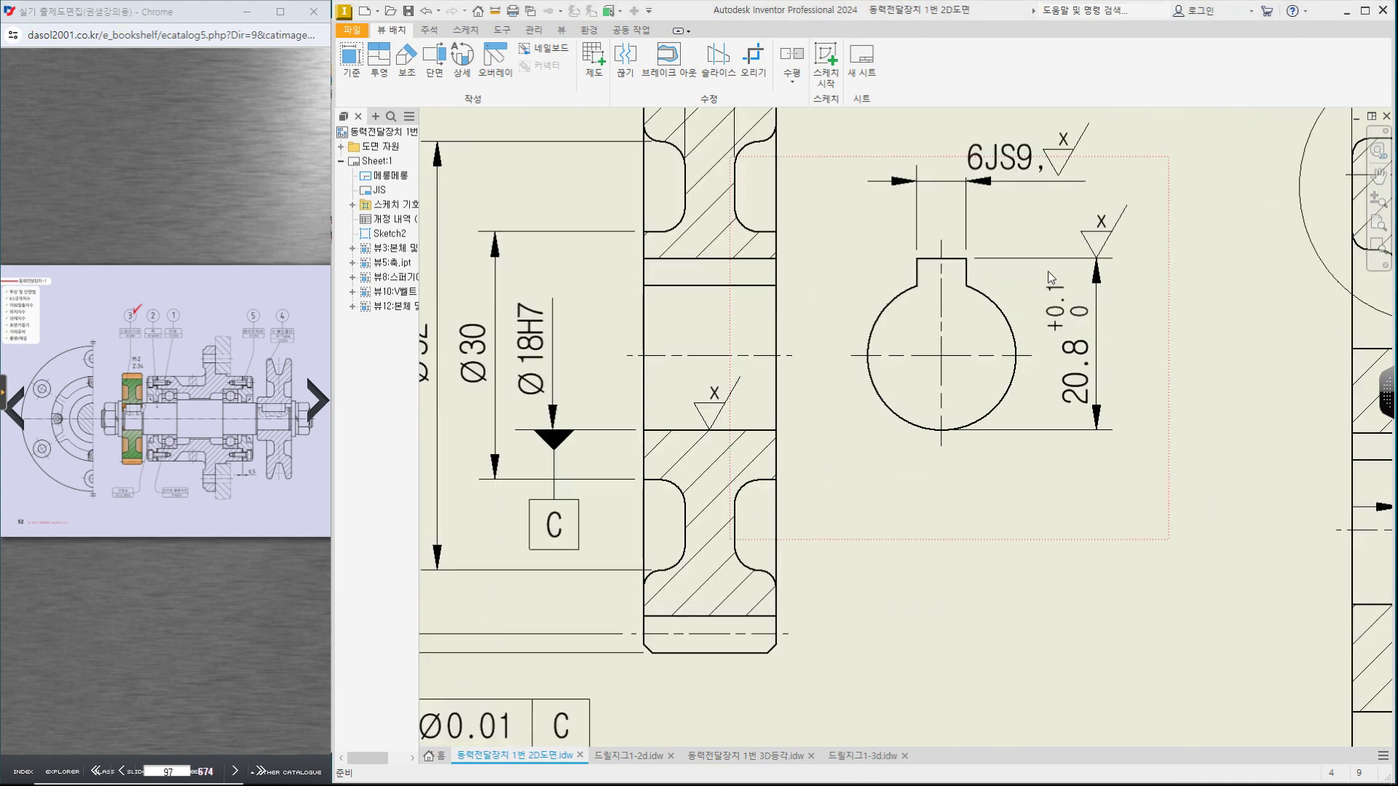
middle_drag(1263, 284, 908, 327)
middle_drag(1149, 335, 888, 344)
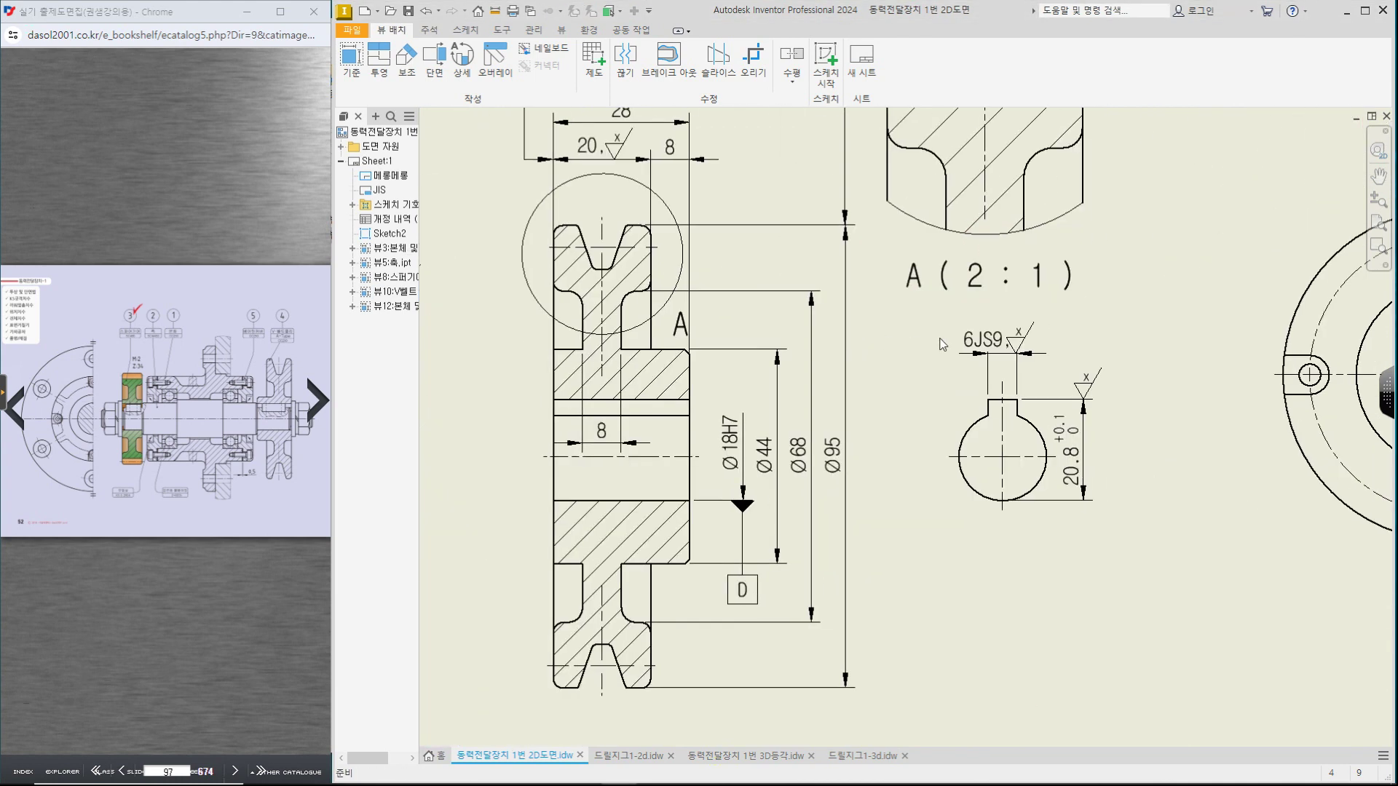
scroll(602, 343, up, 4)
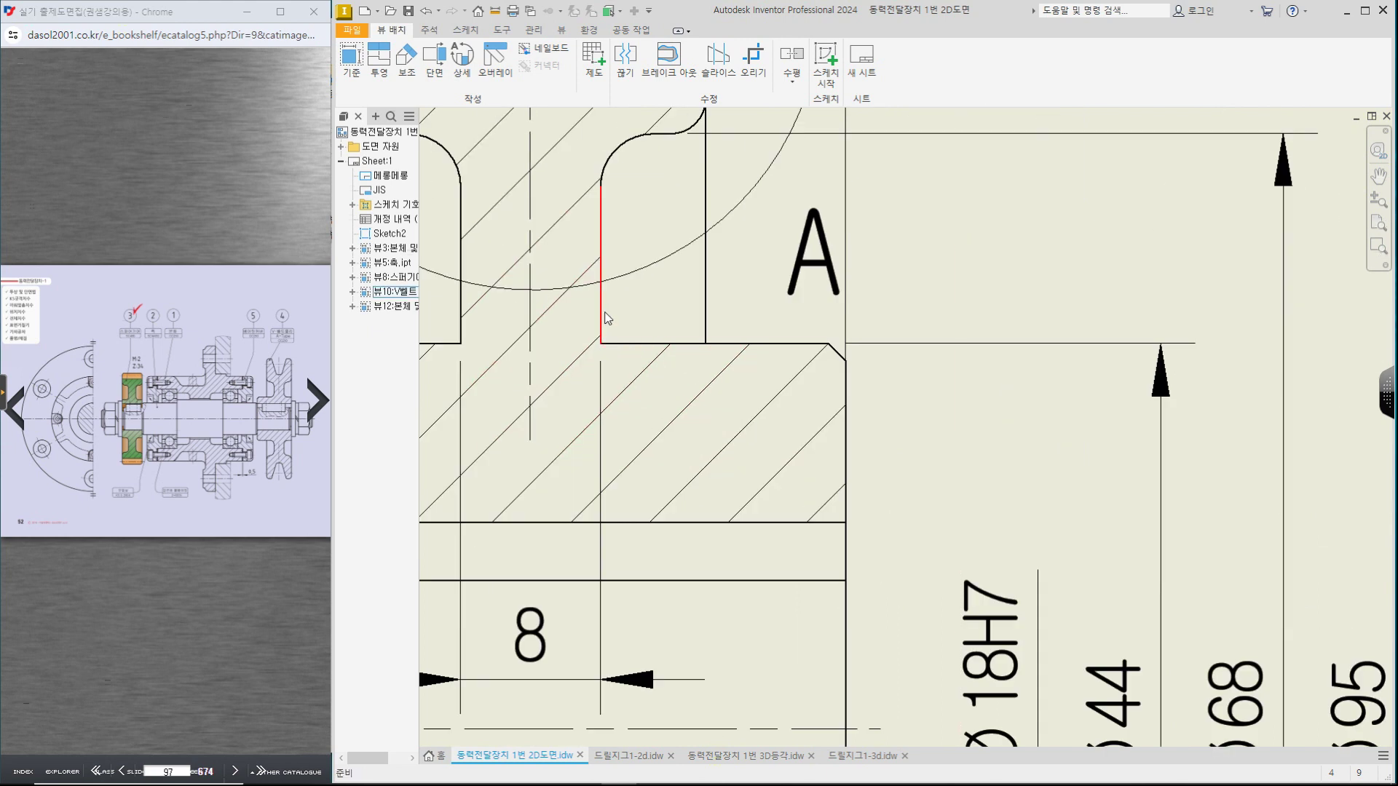
scroll(602, 342, down, 4)
mouse_move(1300, 362)
middle_down()
mouse_move(994, 458)
mouse_move(872, 457)
middle_up()
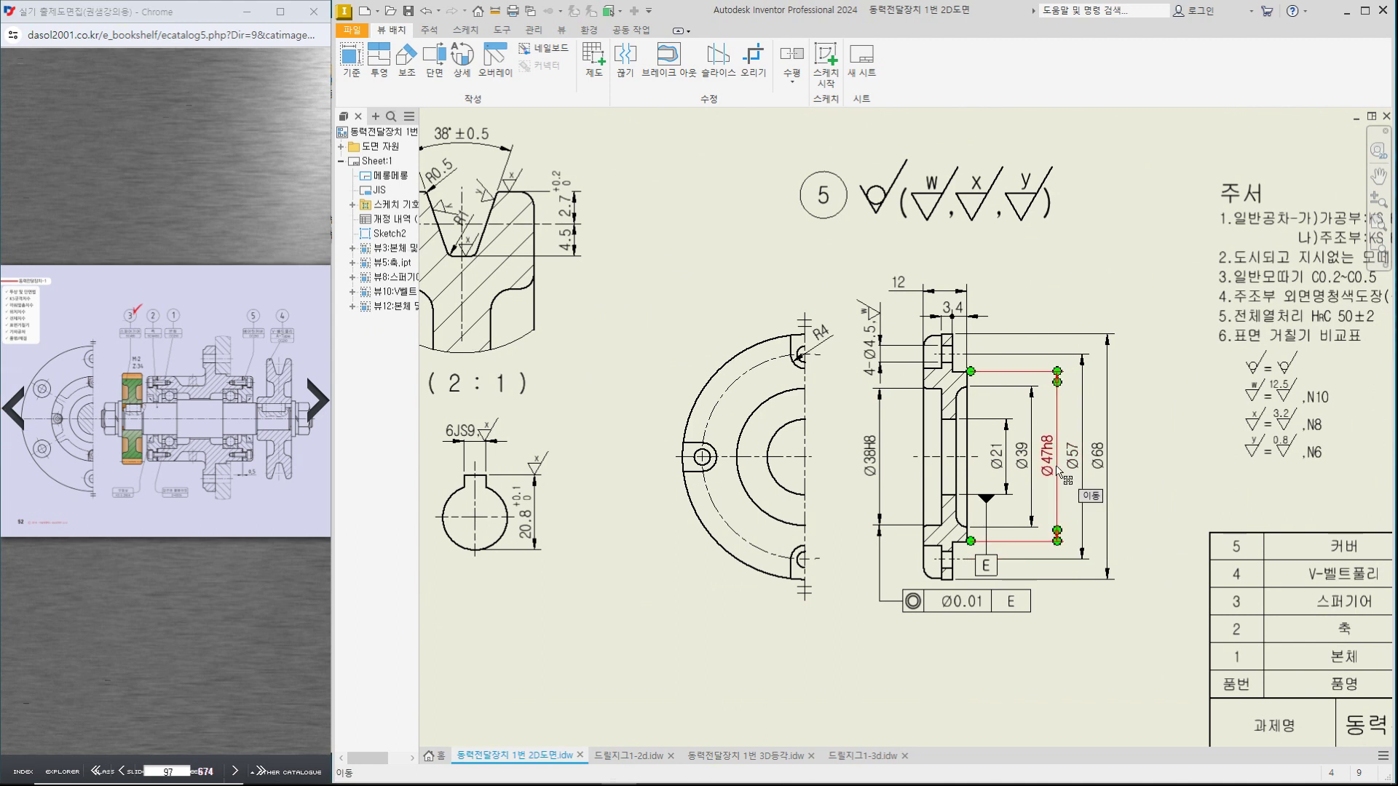
drag(1007, 477, 973, 528)
drag(978, 500, 995, 520)
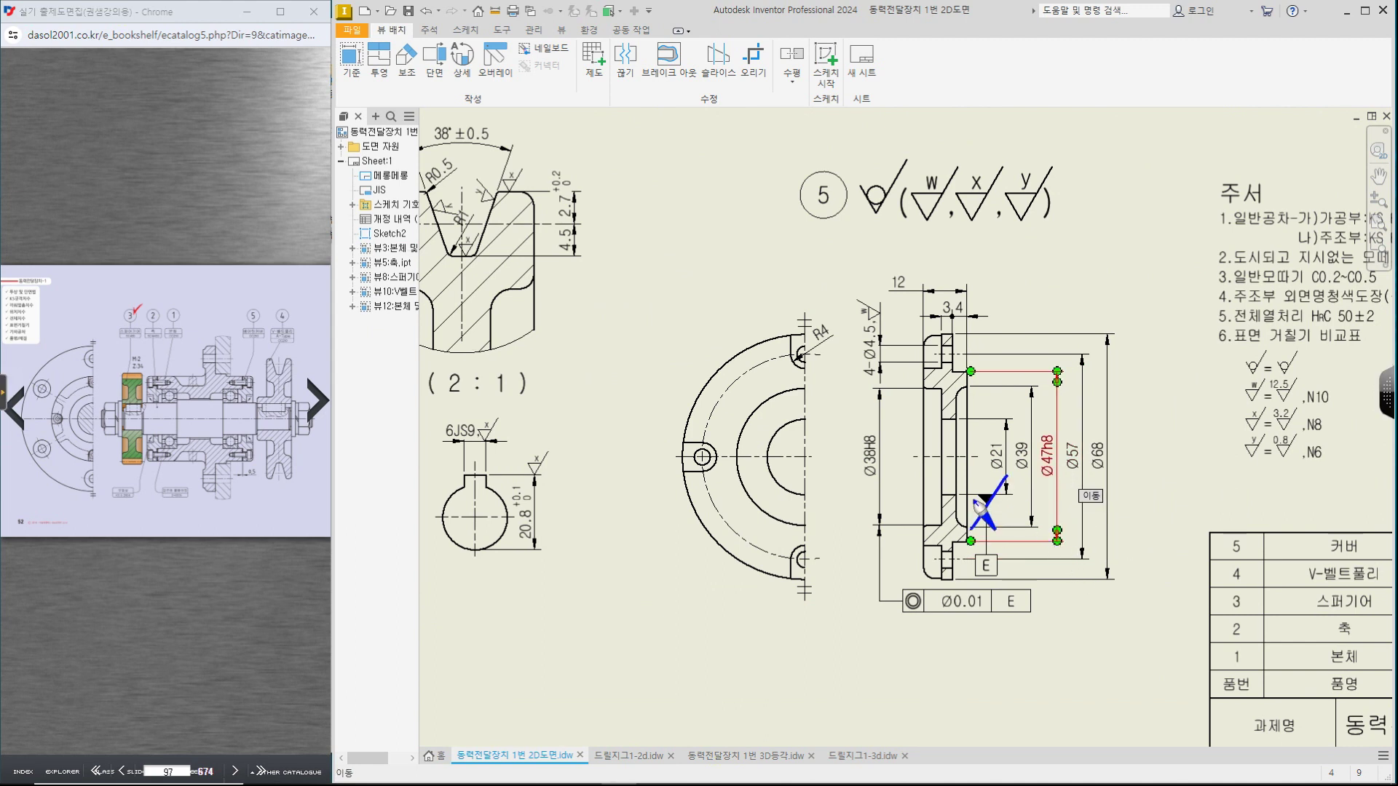
mouse_move(1046, 473)
mouse_down()
mouse_move(1032, 436)
mouse_move(1070, 467)
mouse_up()
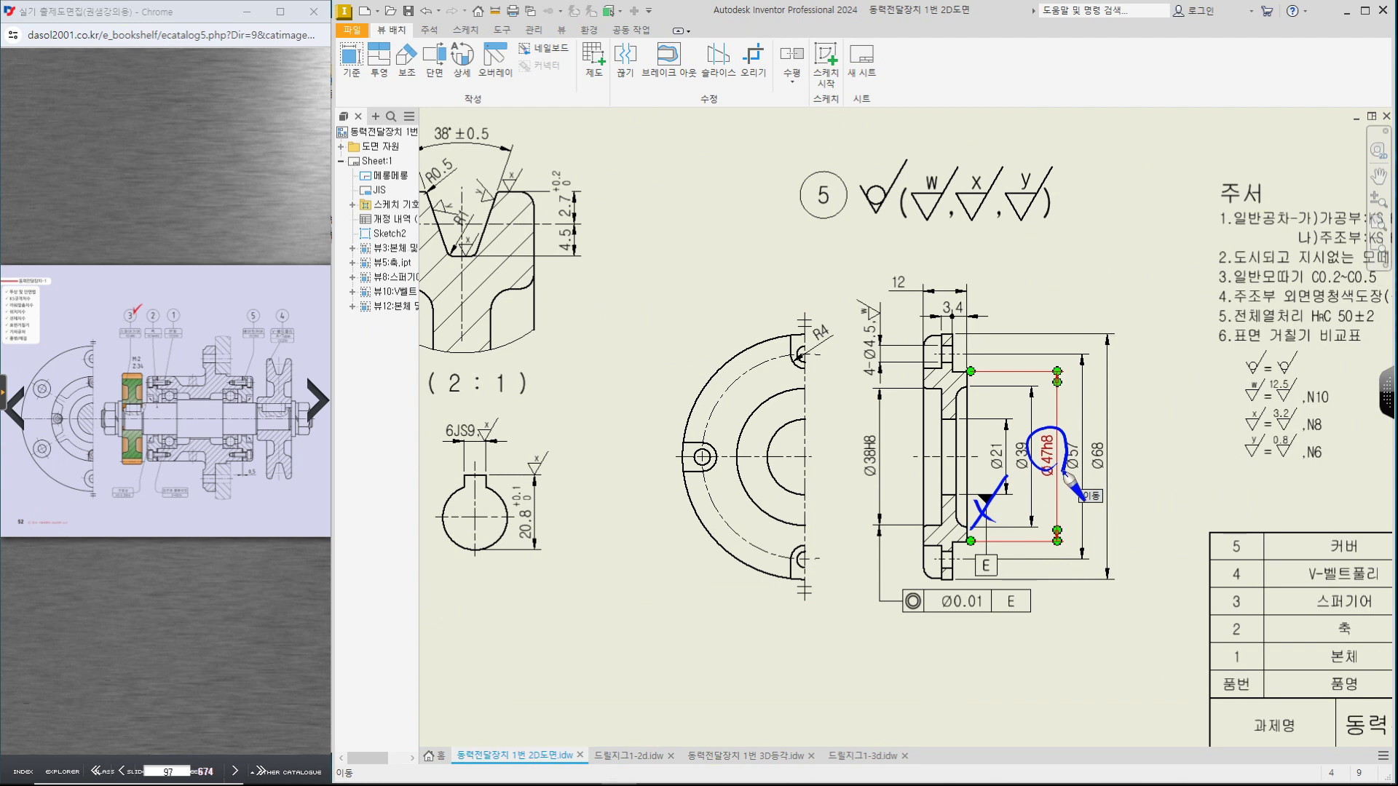
mouse_move(1007, 351)
mouse_down()
mouse_move(1053, 302)
mouse_move(1022, 321)
mouse_move(1053, 312)
mouse_up()
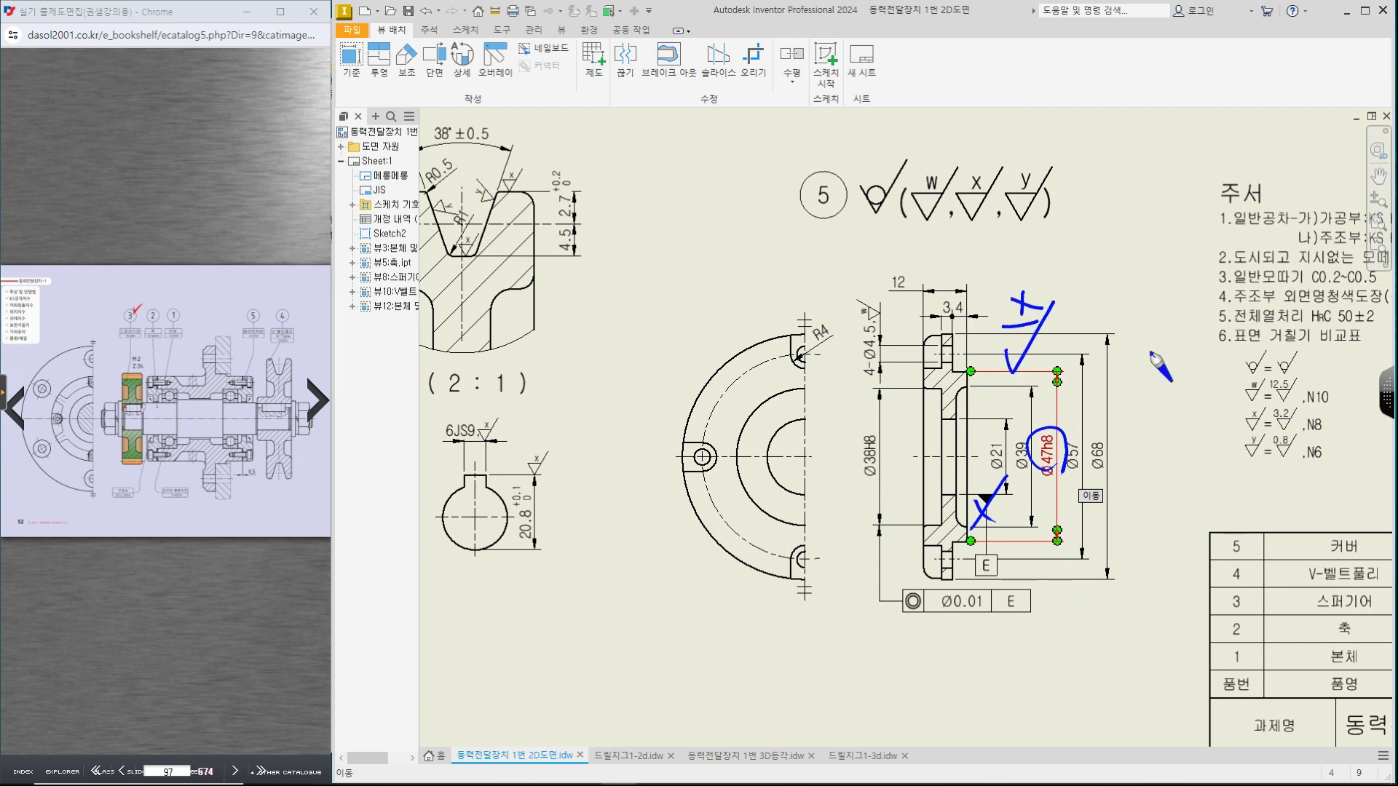
Step: Ink-mark the cover's flange faces, the w symbol on 4-Ø4.5 and the Ø38H8 bore, and clear all the marks
drag(954, 563, 952, 572)
drag(961, 350, 956, 357)
drag(881, 335, 882, 338)
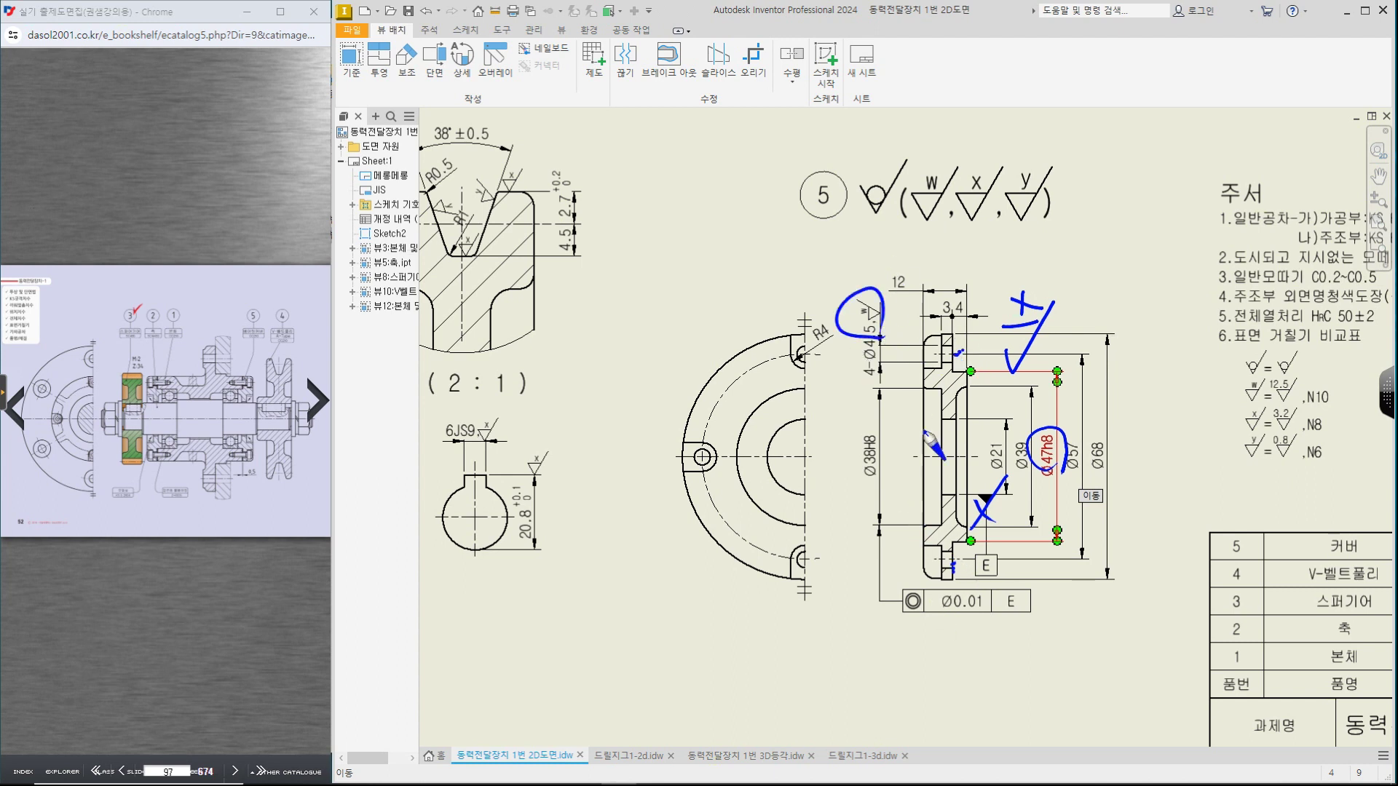
mouse_move(945, 399)
mouse_down()
mouse_move(960, 397)
mouse_move(909, 439)
mouse_up()
drag(633, 176, 650, 309)
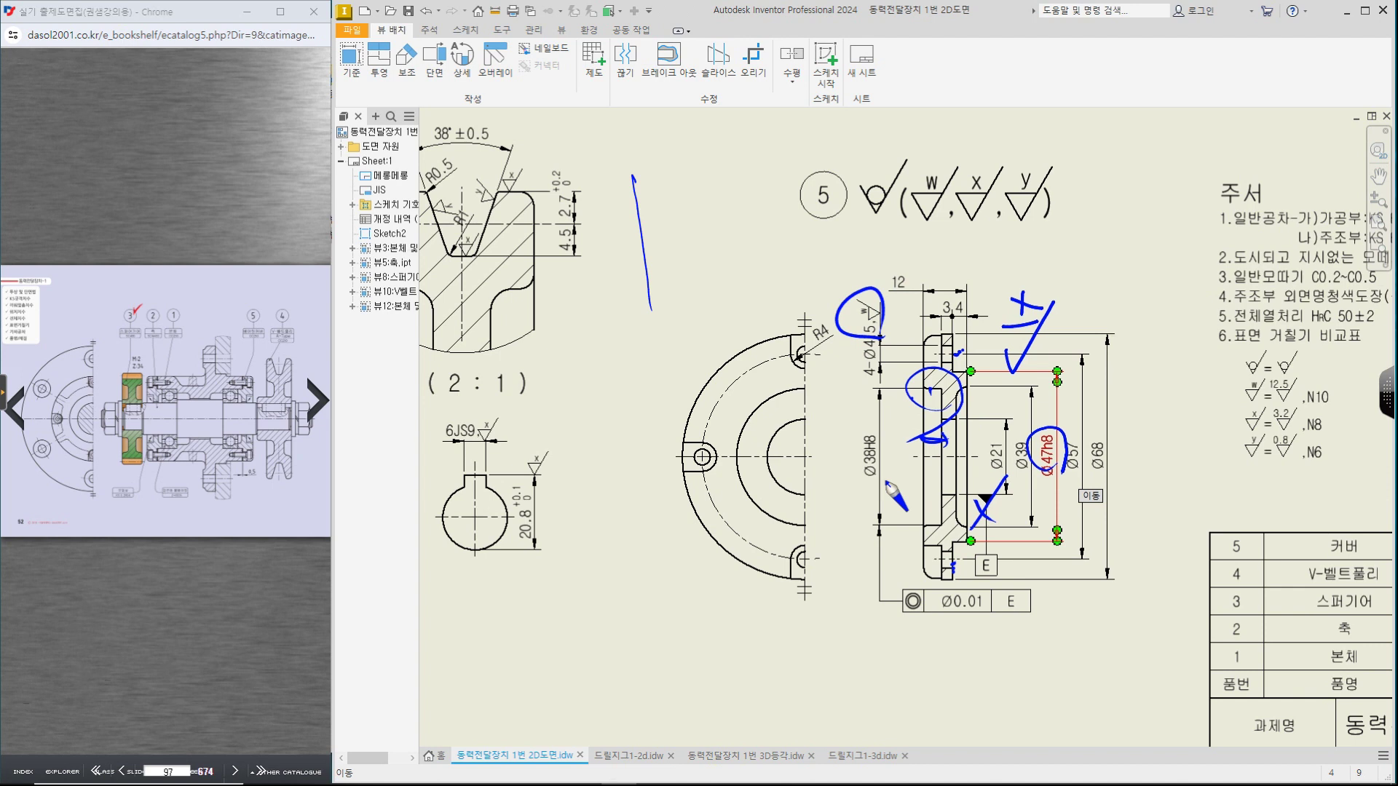
mouse_move(900, 503)
mouse_down()
mouse_move(912, 532)
mouse_move(930, 486)
mouse_up()
mouse_move(900, 501)
mouse_down()
mouse_move(928, 500)
mouse_move(911, 484)
mouse_up()
drag(920, 471, 898, 516)
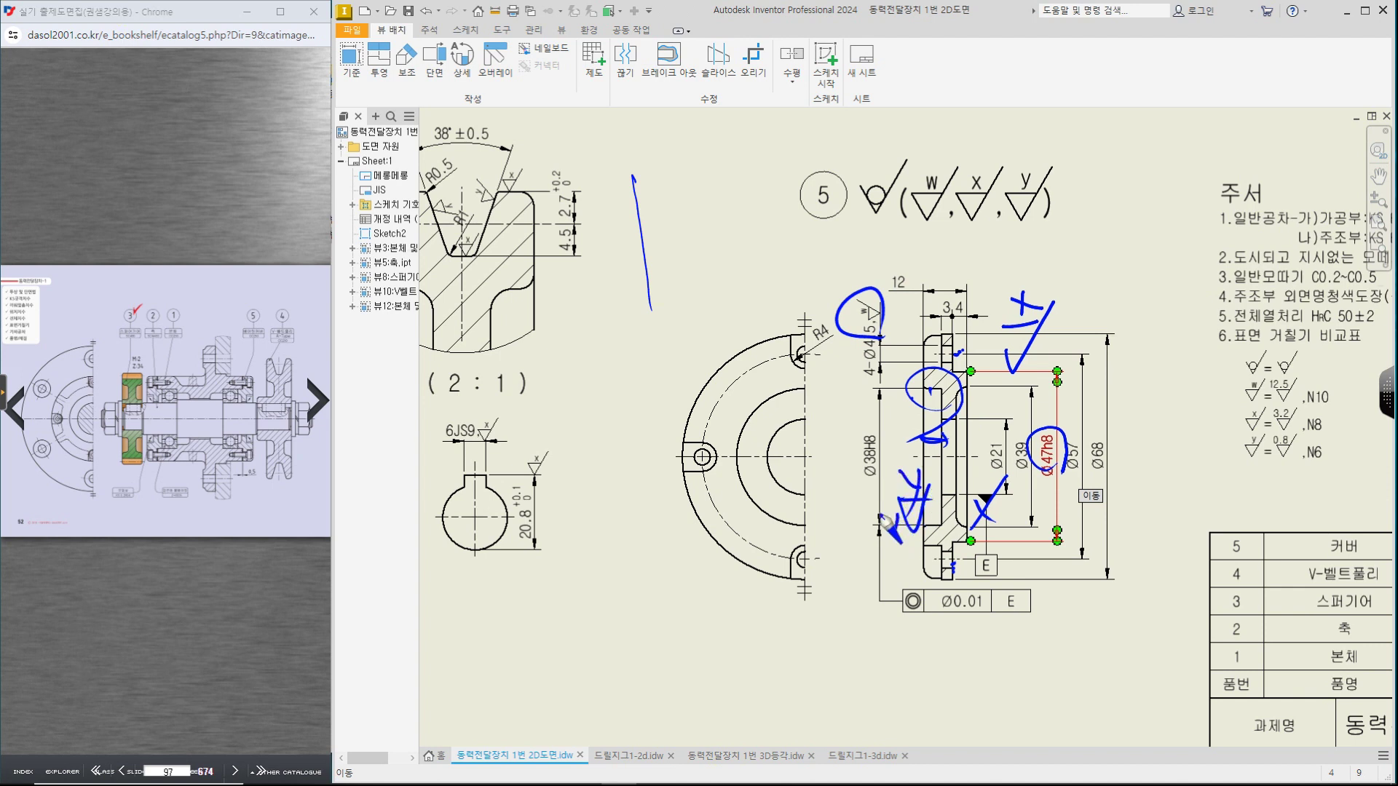
key(Escape)
Step: On the full sheet, circle the cover and V-belt pulley views in ink and handwrite a circled remark between the parts
scroll(882, 495, down, 4)
middle_drag(706, 439, 972, 483)
scroll(981, 360, up, 3)
middle_drag(984, 398, 979, 400)
middle_click(979, 400)
middle_click(980, 400)
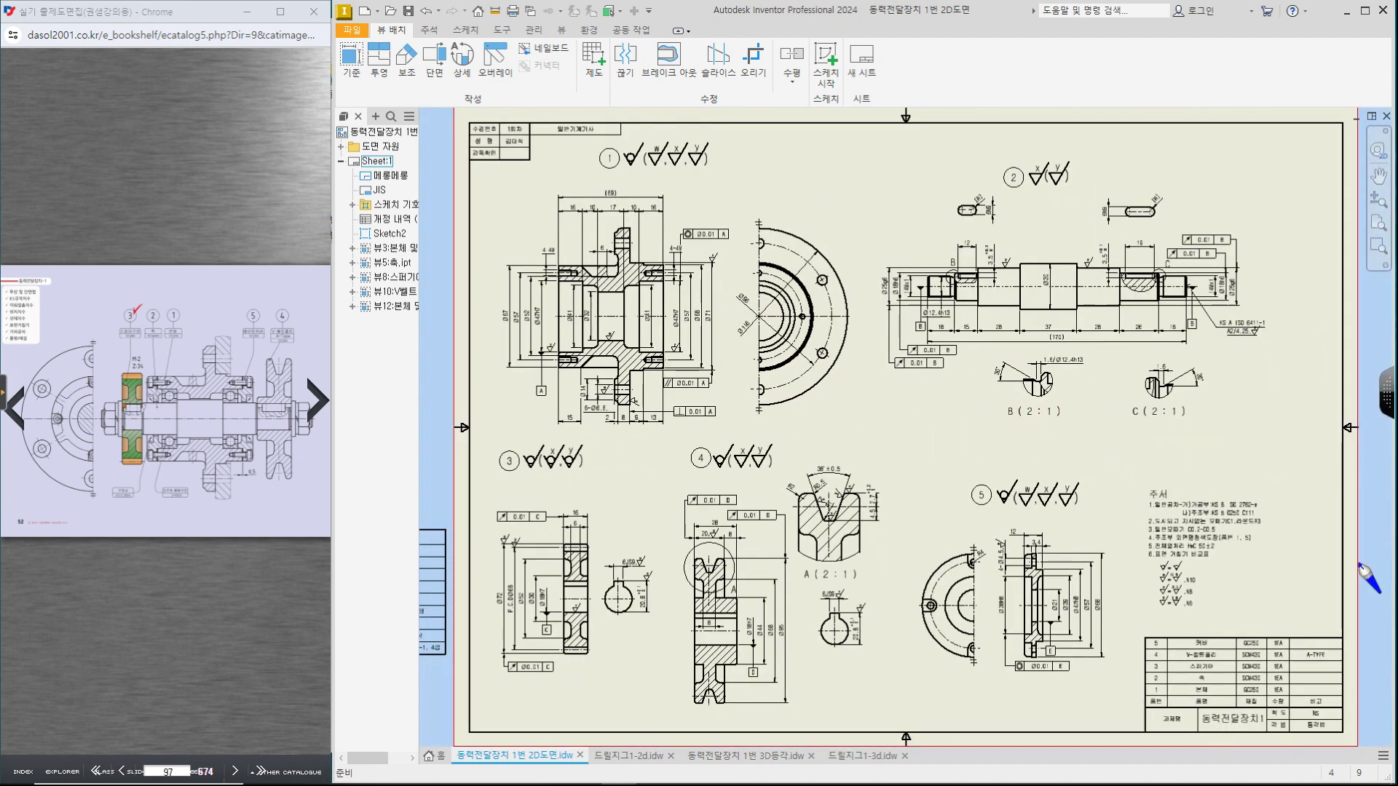
mouse_move(1021, 637)
mouse_down()
mouse_move(1042, 546)
mouse_move(1018, 632)
mouse_up()
mouse_move(759, 608)
mouse_down()
mouse_move(666, 655)
mouse_move(744, 599)
mouse_up()
mouse_move(874, 386)
mouse_down()
mouse_move(867, 399)
mouse_move(887, 420)
mouse_move(919, 399)
mouse_up()
mouse_move(894, 420)
mouse_down()
mouse_move(923, 431)
mouse_move(937, 406)
mouse_up()
drag(938, 400, 962, 413)
drag(964, 413, 908, 391)
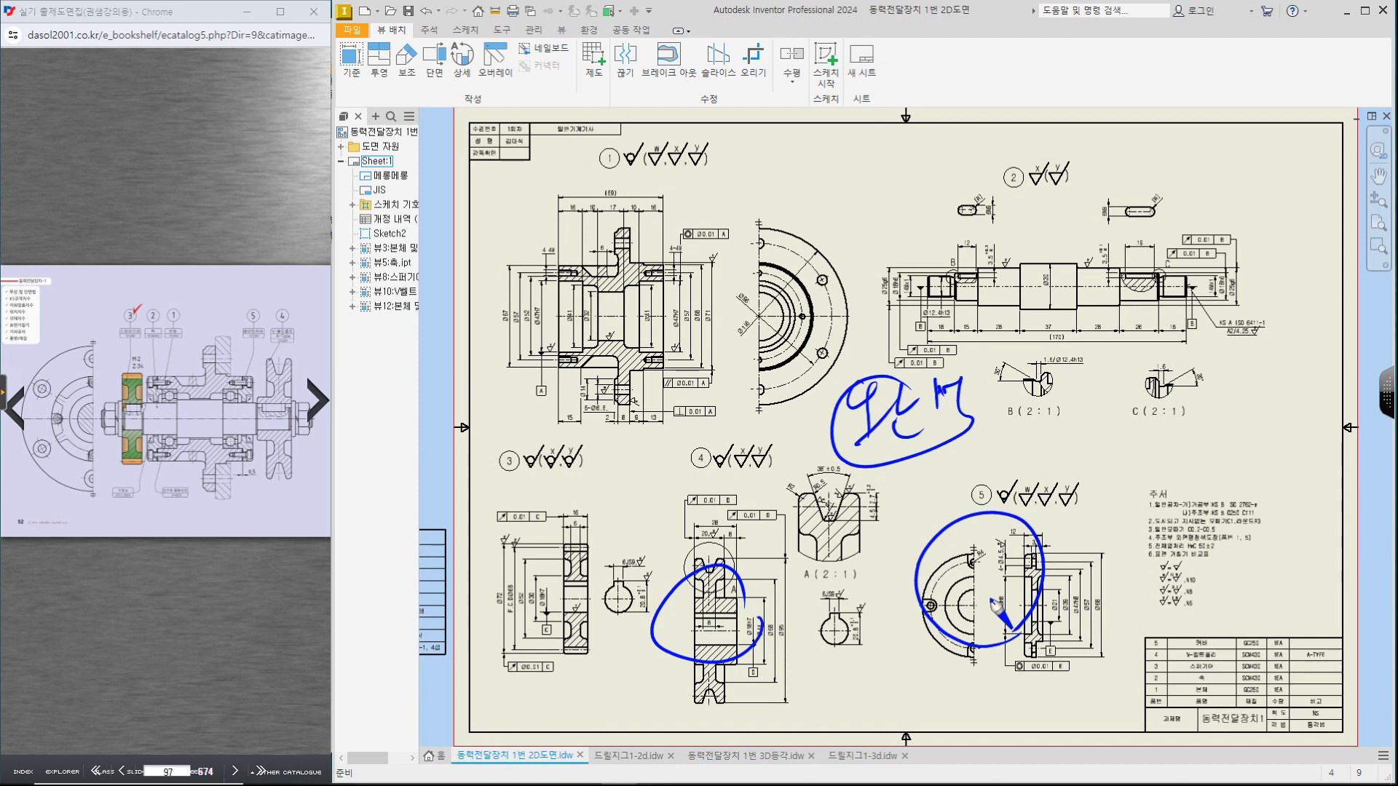
Step: Handwrite a second circled ink remark over details B and C with dots trailing it, and clear all the ink
mouse_move(1041, 418)
mouse_down()
mouse_move(1032, 446)
mouse_move(1125, 409)
mouse_move(1149, 423)
mouse_up()
drag(1118, 458, 1127, 446)
drag(1172, 403, 1173, 411)
drag(1187, 397, 1221, 410)
drag(1236, 397, 1237, 408)
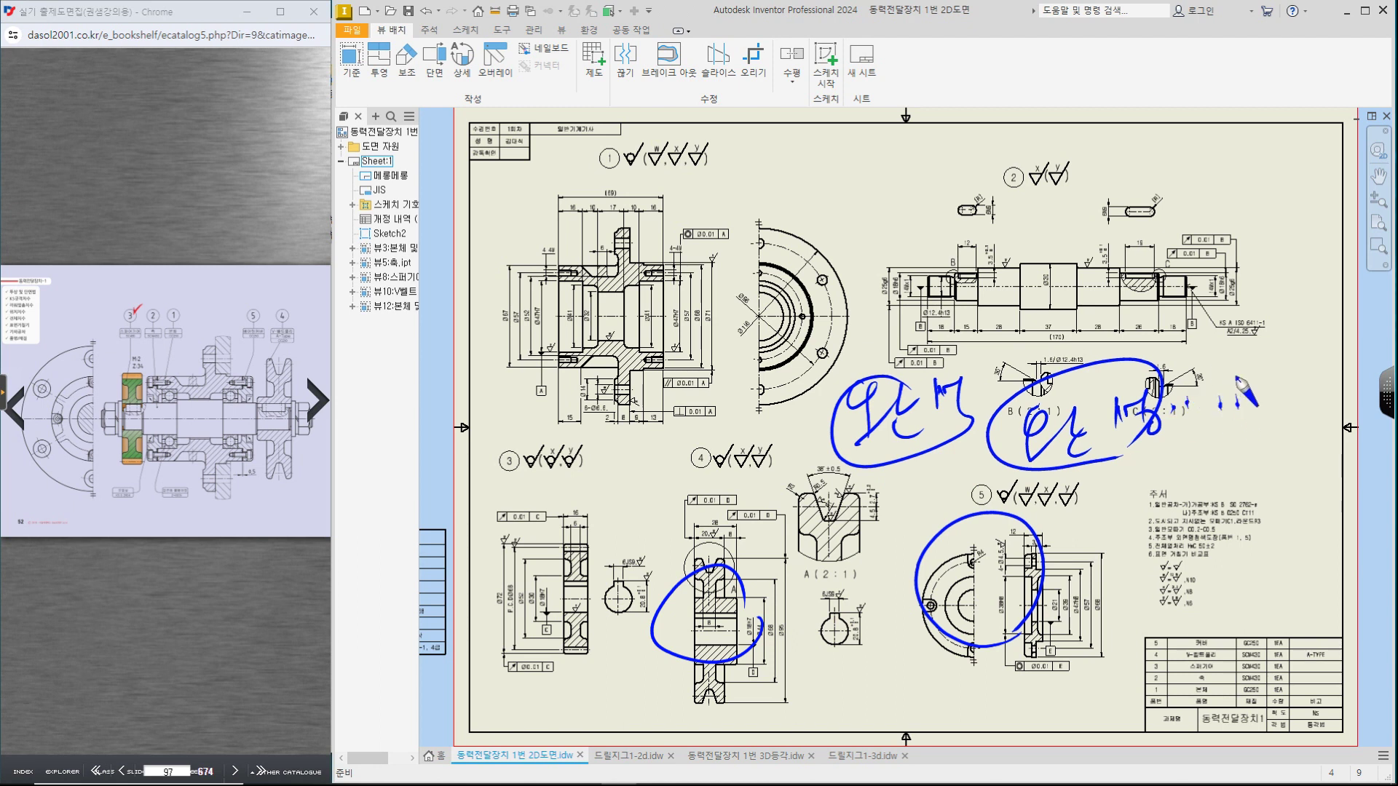
key(Escape)
Step: Circle the 전체열처리 HRC 50±2 note, outline the sheet area and circle the whole 주서 note block in ink
scroll(1238, 543, up, 3)
middle_drag(1226, 534, 1083, 353)
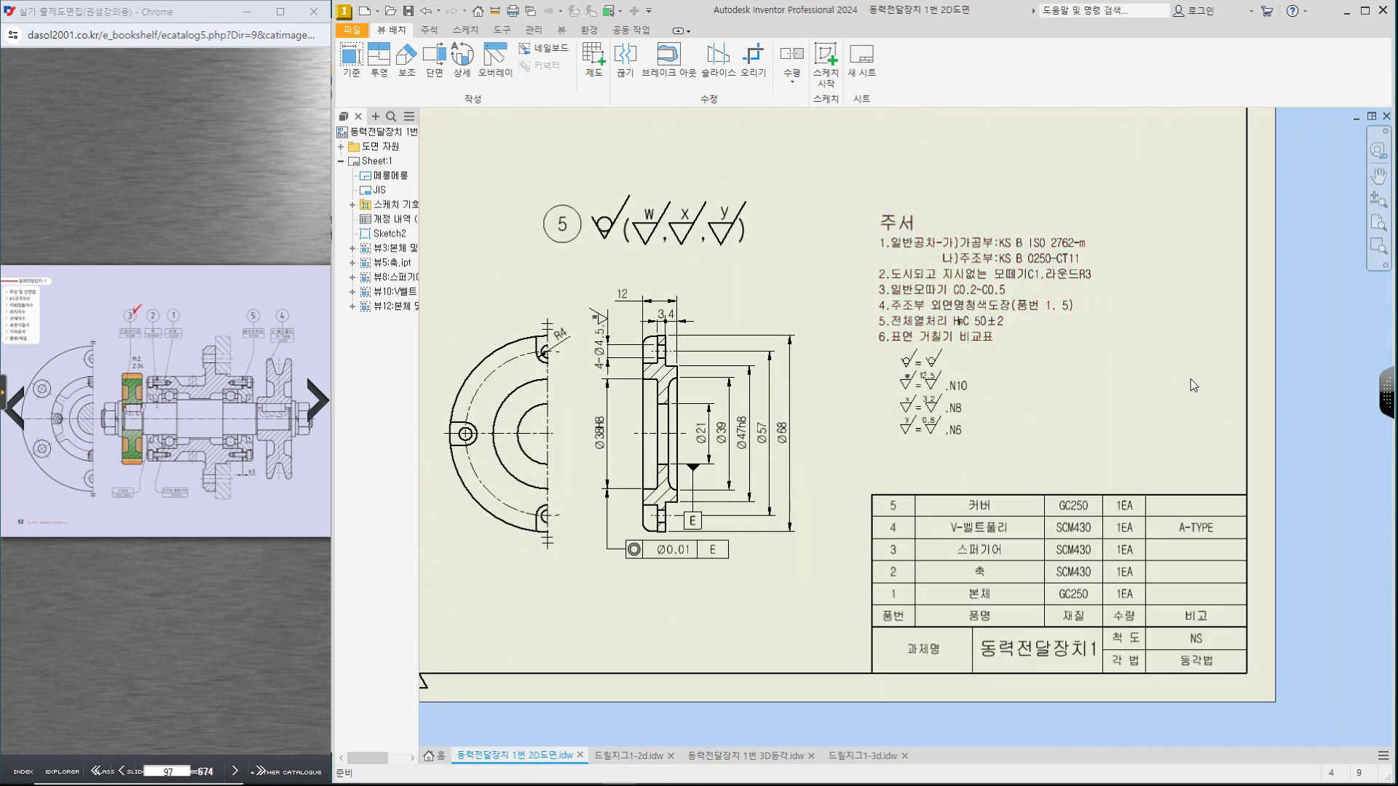
mouse_move(1014, 329)
mouse_down()
mouse_move(892, 312)
mouse_move(1050, 322)
mouse_up()
drag(426, 93, 468, 668)
drag(443, 141, 1143, 88)
drag(1251, 113, 1272, 123)
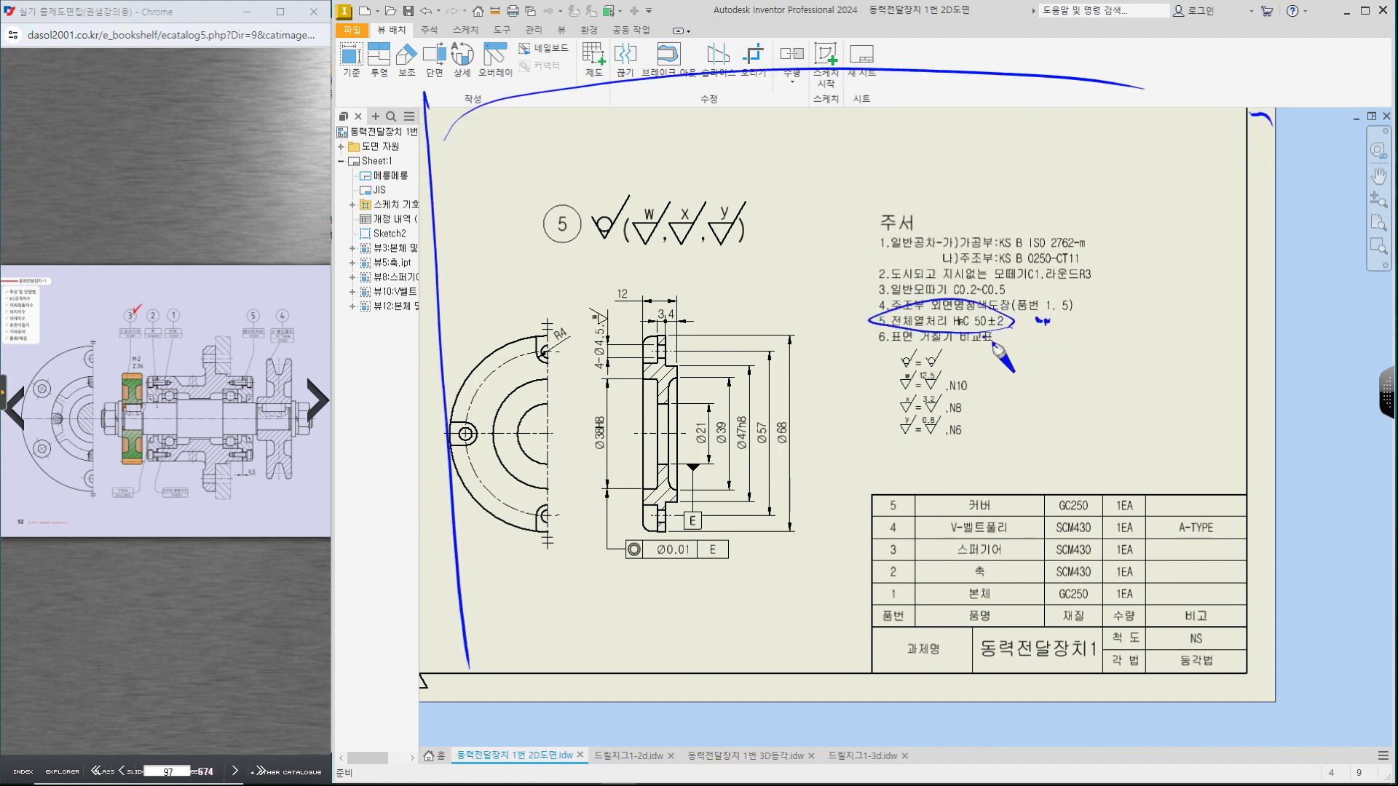
drag(1068, 309, 990, 371)
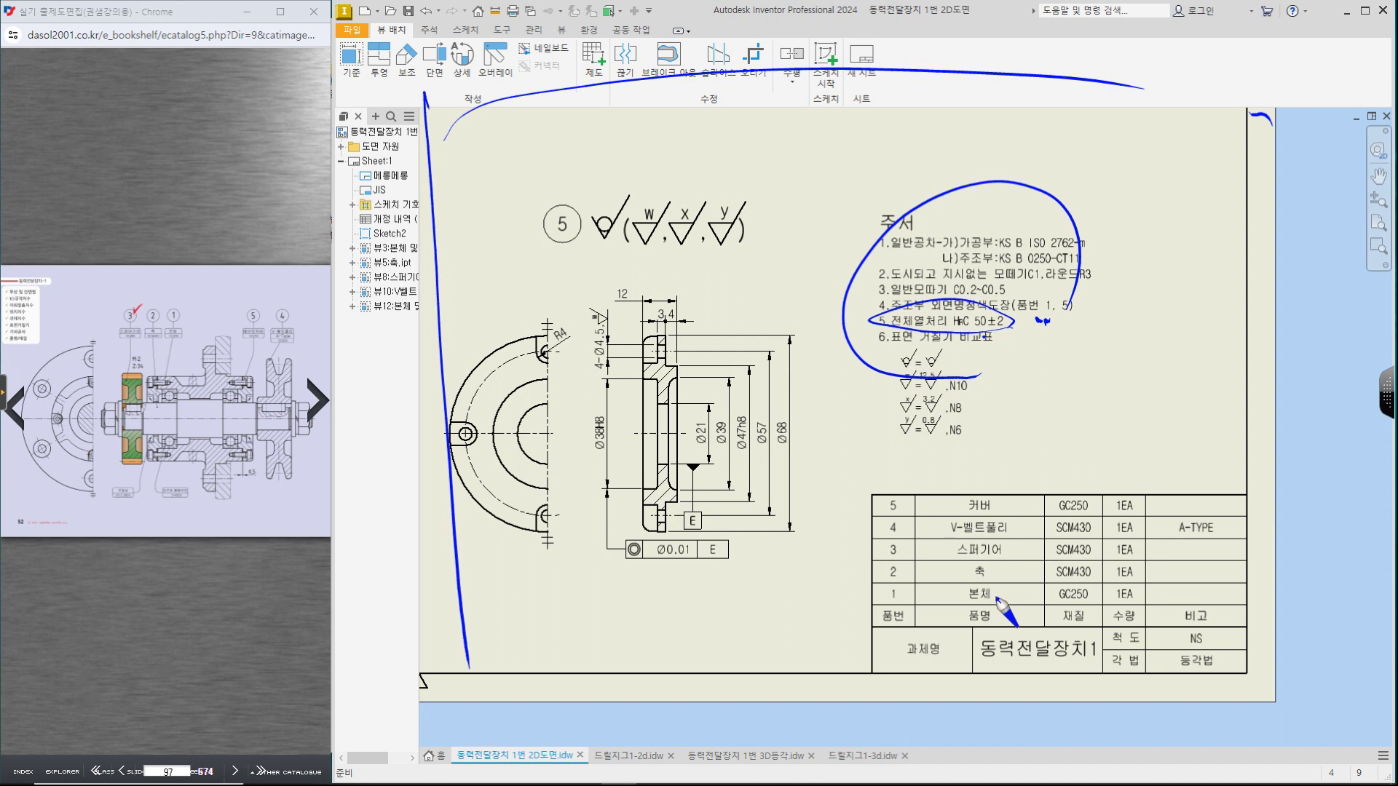
Step: Circle 본체, 커버, V-벨트풀리 and the pulley's SCM430 material in the parts list, and handwrite circled material codes above the table
drag(970, 589, 993, 598)
mouse_move(974, 497)
mouse_down()
mouse_move(1007, 531)
mouse_move(1056, 537)
mouse_move(1116, 517)
mouse_up()
mouse_move(1173, 455)
mouse_down()
mouse_move(1145, 460)
mouse_move(1214, 450)
mouse_up()
mouse_move(1223, 429)
mouse_down()
mouse_move(1210, 413)
mouse_move(1293, 422)
mouse_up()
click(1252, 441)
mouse_move(1288, 412)
mouse_down()
mouse_move(1295, 438)
mouse_move(1343, 413)
mouse_up()
drag(1303, 386, 1271, 393)
Step: Circle the spur gear's and shaft's SCM430 entries in ink, add a circled code in the remarks column, and clear all marks
drag(1093, 540, 1182, 542)
drag(1214, 503, 1256, 531)
drag(1171, 560, 1156, 539)
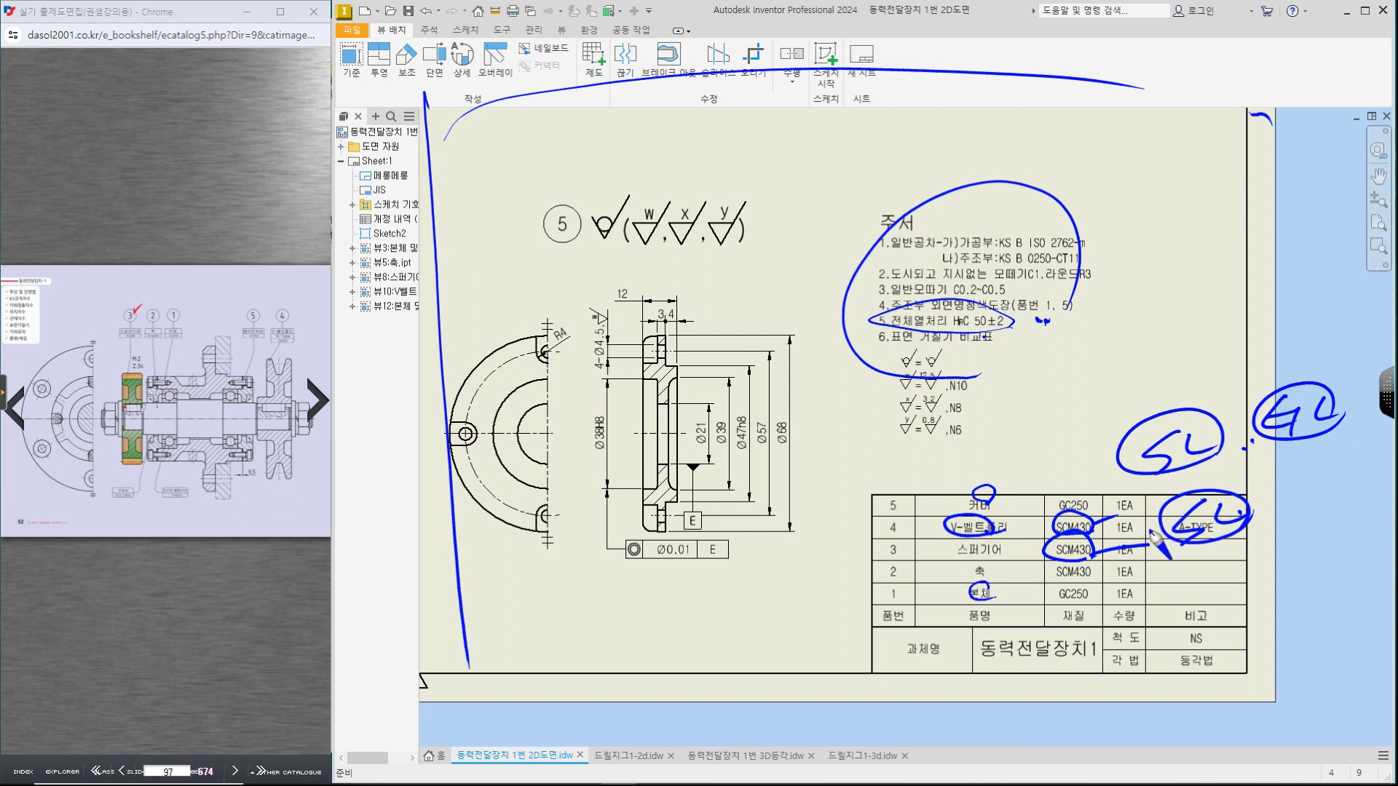
mouse_move(1088, 582)
mouse_down()
mouse_move(1041, 586)
mouse_move(1147, 582)
mouse_up()
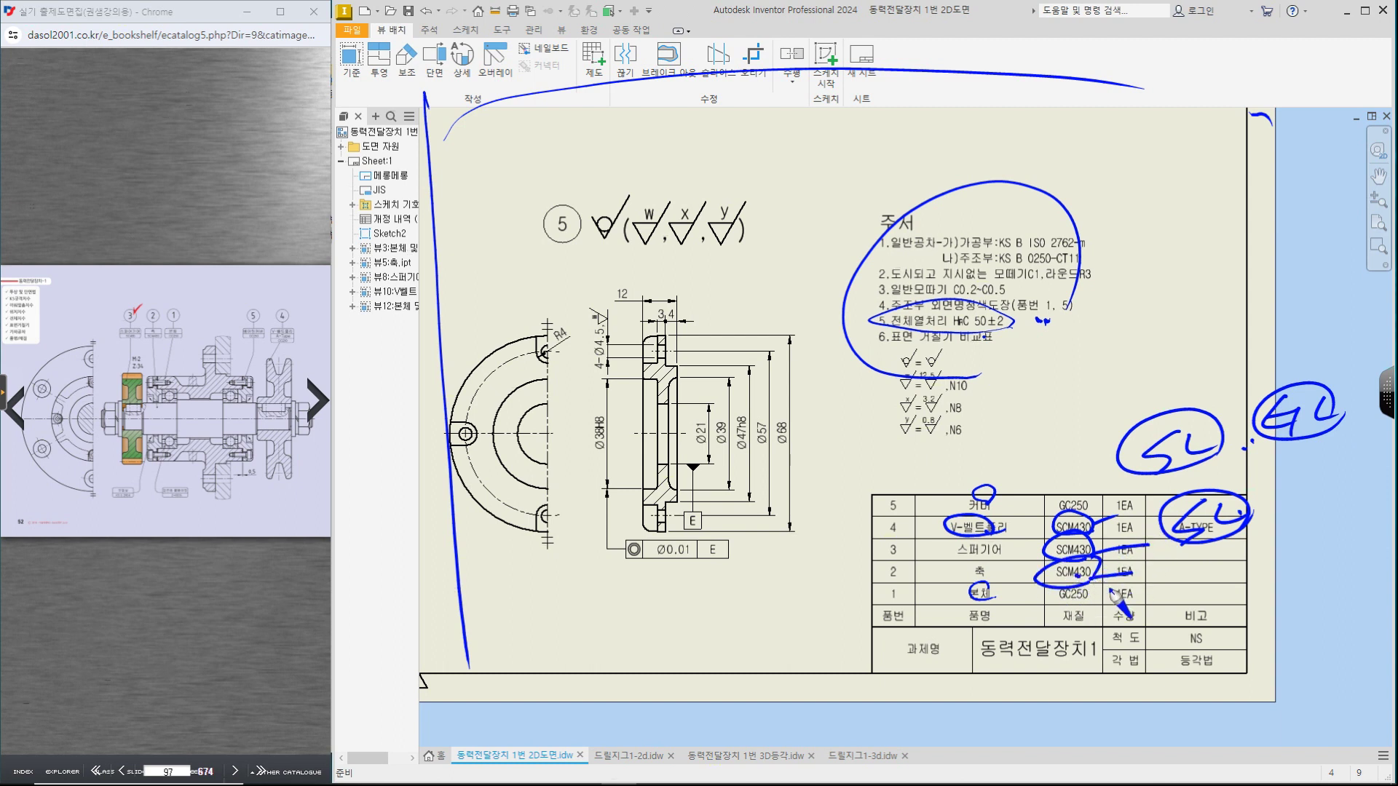
mouse_move(998, 553)
mouse_down()
mouse_move(979, 564)
mouse_move(1005, 560)
mouse_move(1013, 530)
mouse_up()
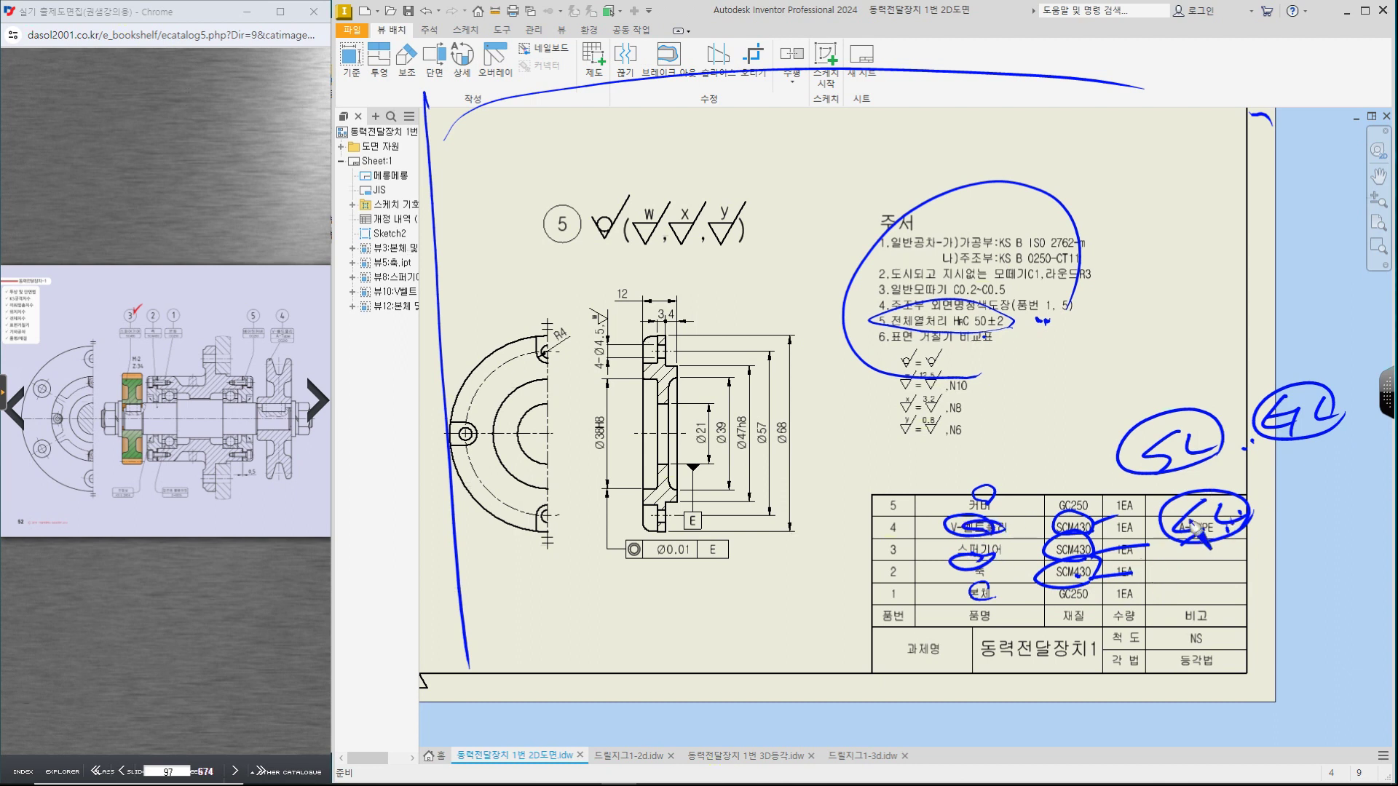
key(Escape)
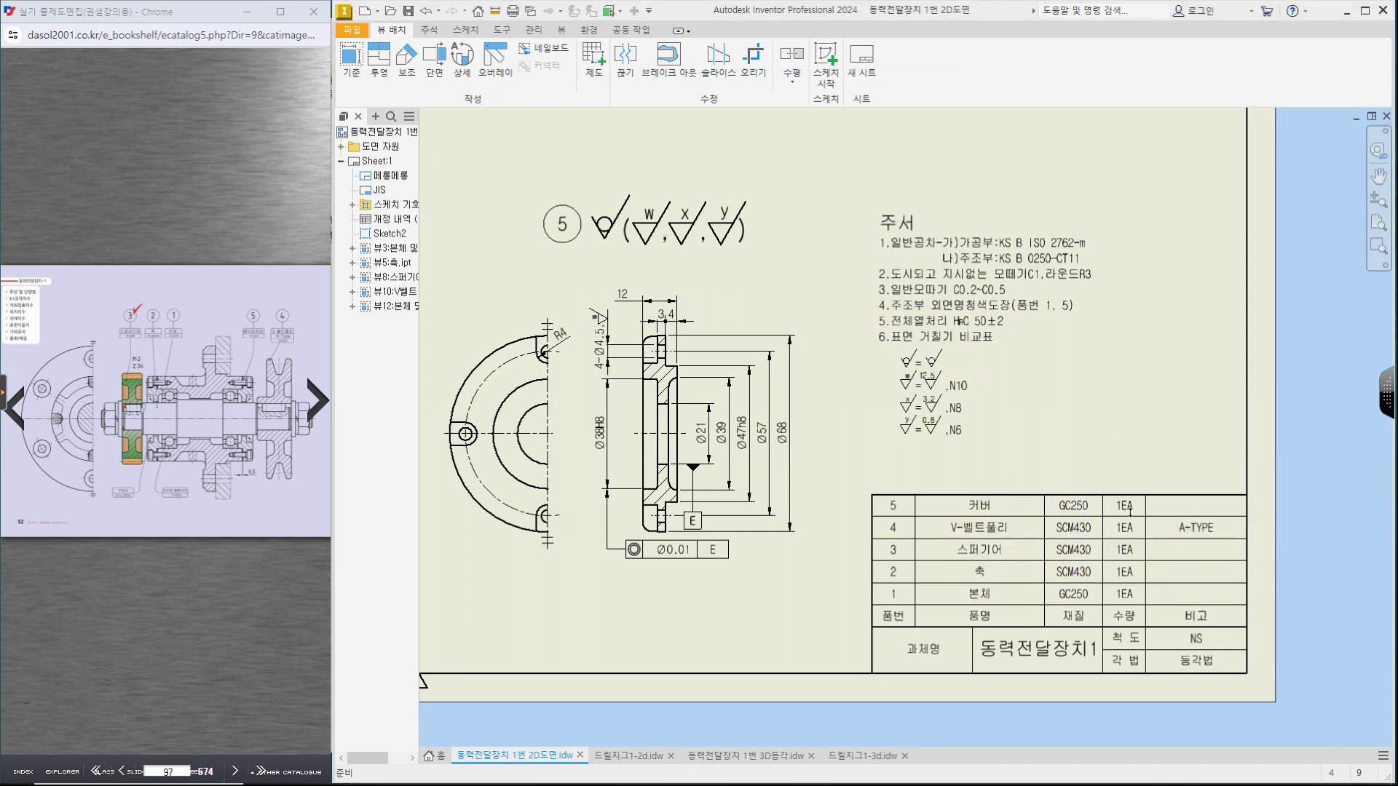
Step: Look over the gear, pulley and cover views once more and return to the full-sheet view
scroll(849, 367, down, 6)
middle_drag(713, 374, 784, 447)
scroll(786, 455, up, 5)
scroll(874, 413, down, 1)
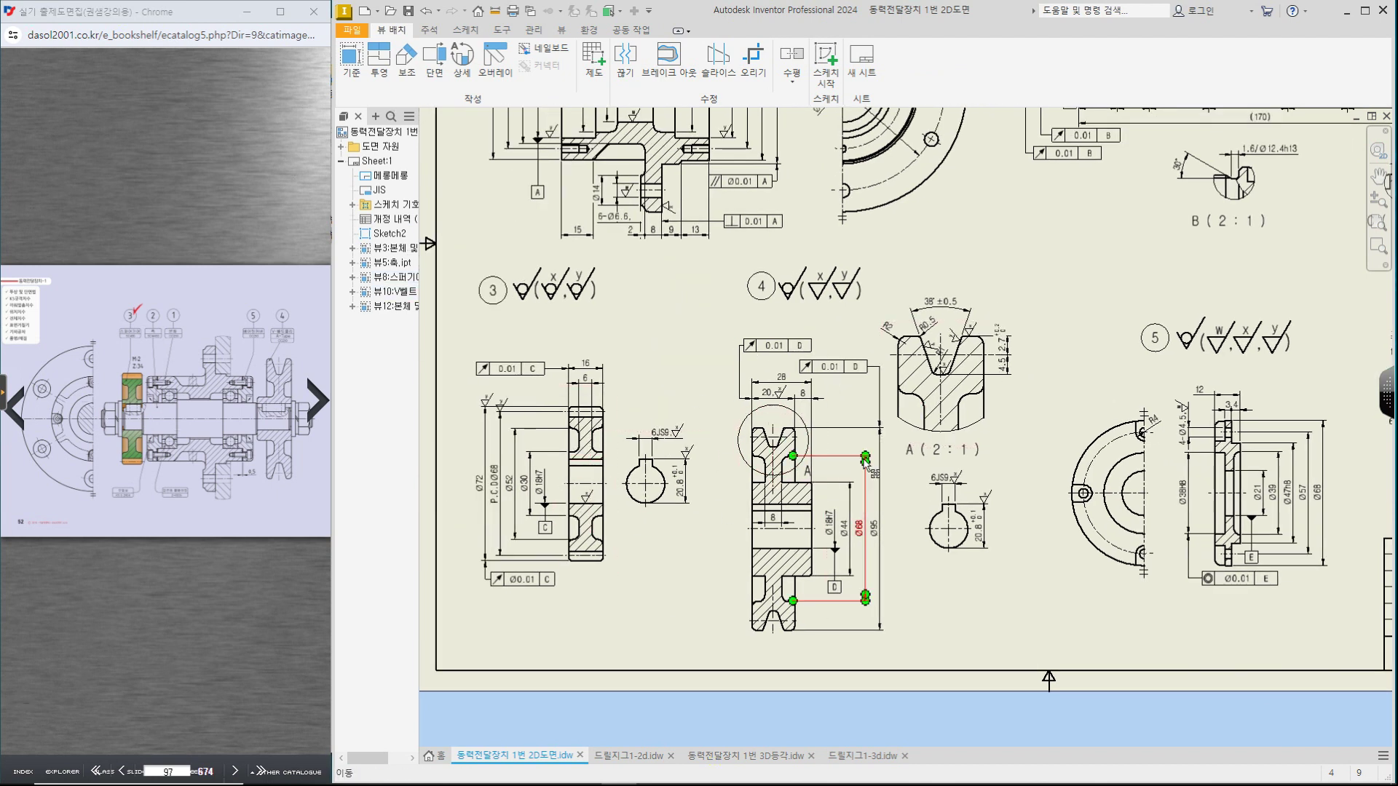
scroll(1041, 488, down, 2)
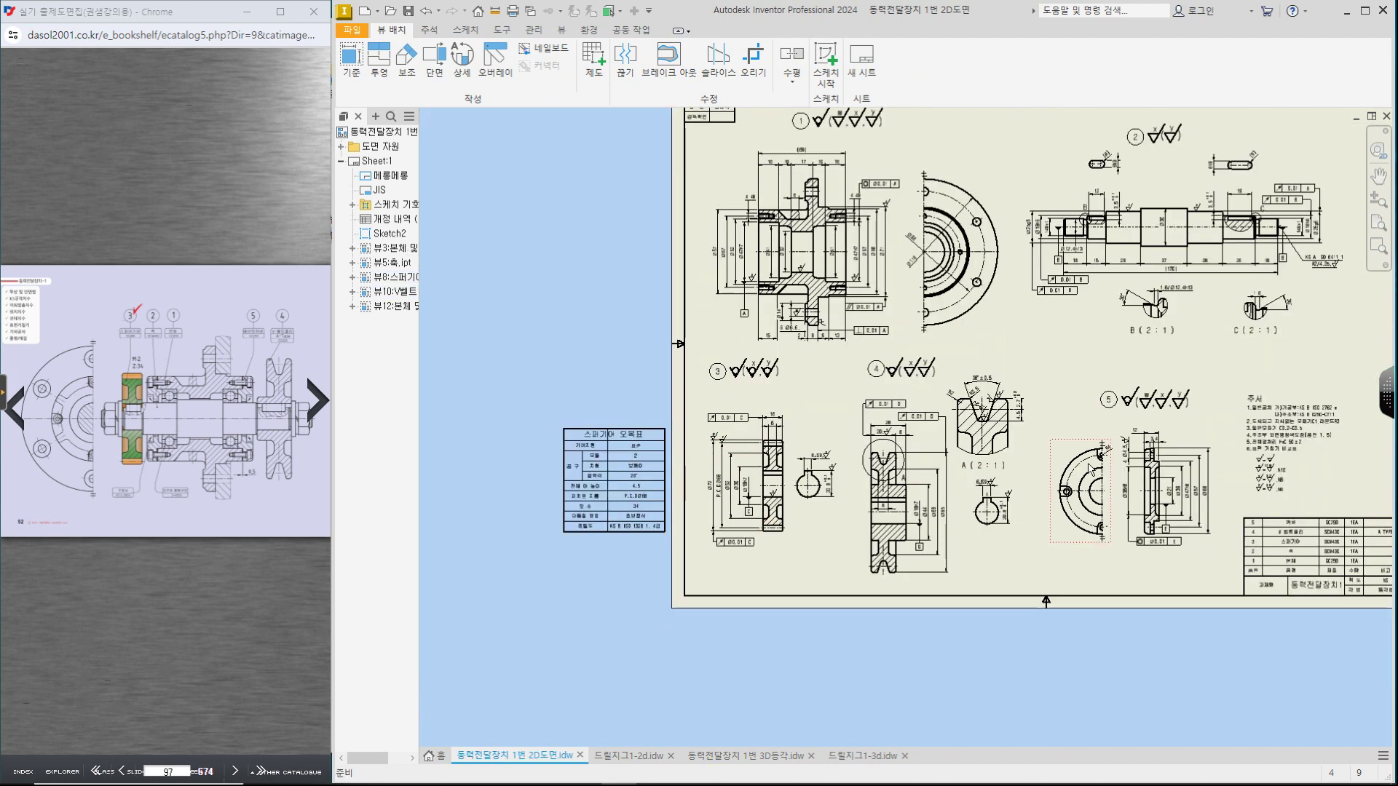
middle_drag(1178, 399, 718, 469)
scroll(870, 493, up, 3)
middle_drag(870, 493, 1002, 439)
key(Home)
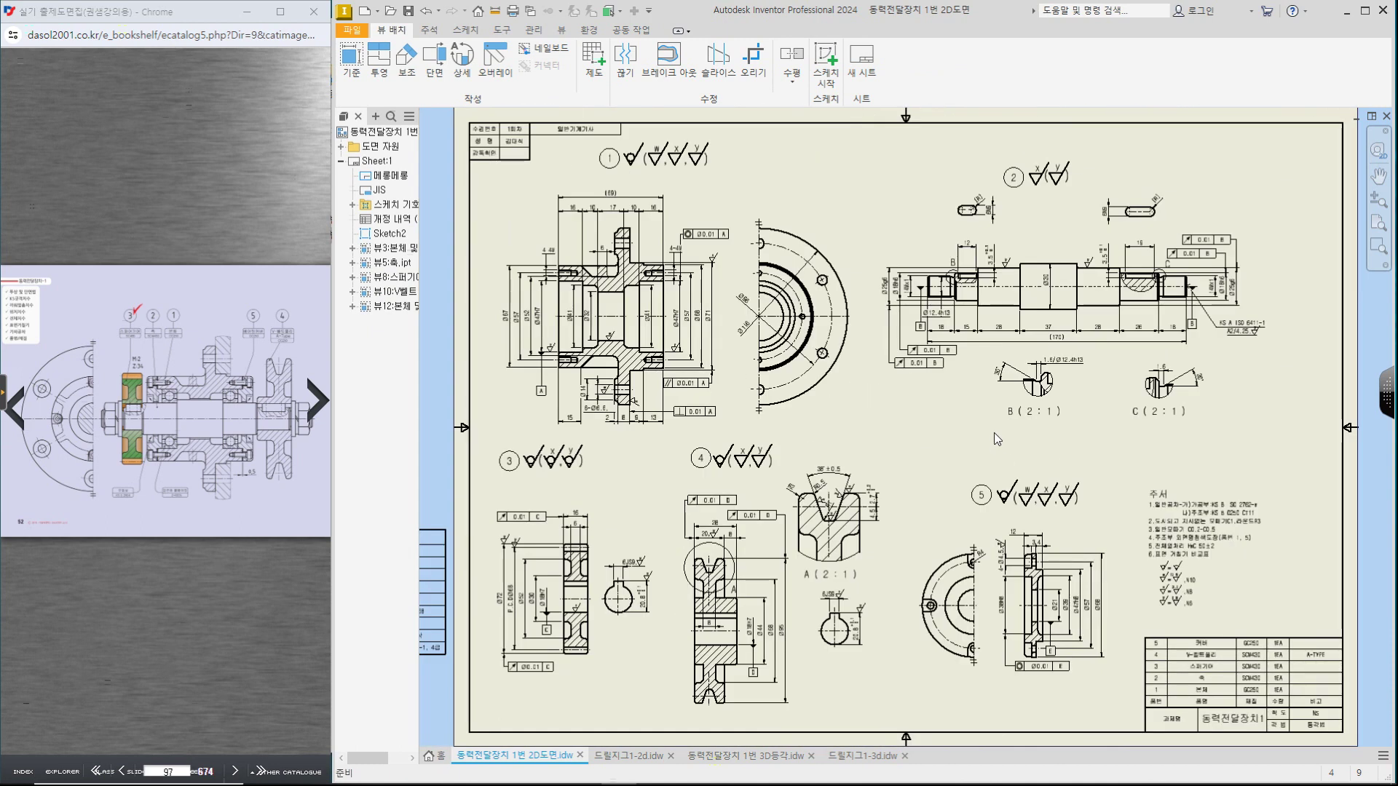
Step: In the 동력전달장치 1번 3D등각 drawing, delete the 주서 notes and the surface-roughness comparison symbols above the parts list
click(773, 754)
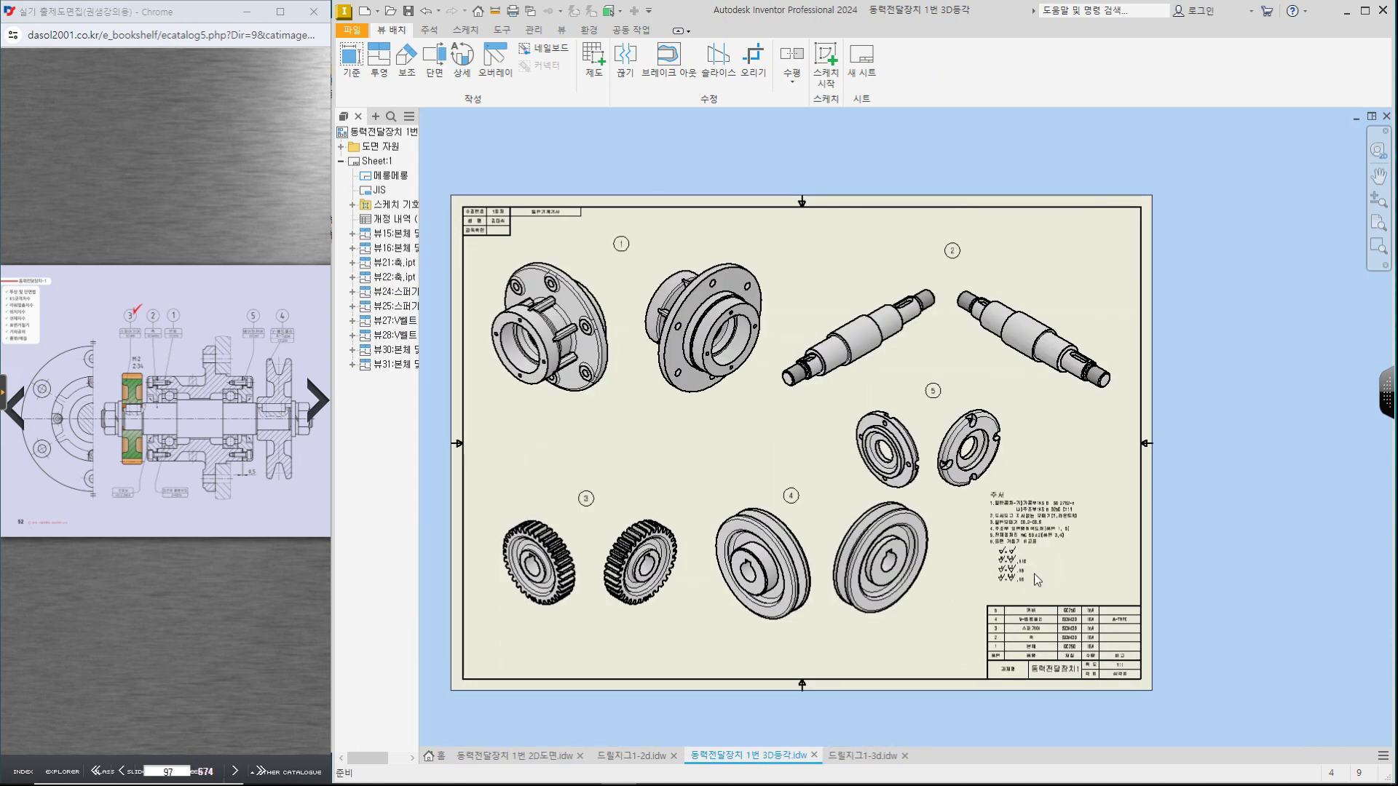
scroll(1033, 578, up, 3)
ctrl+click(1019, 483)
key(Delete)
drag(1046, 598, 945, 490)
key(Delete)
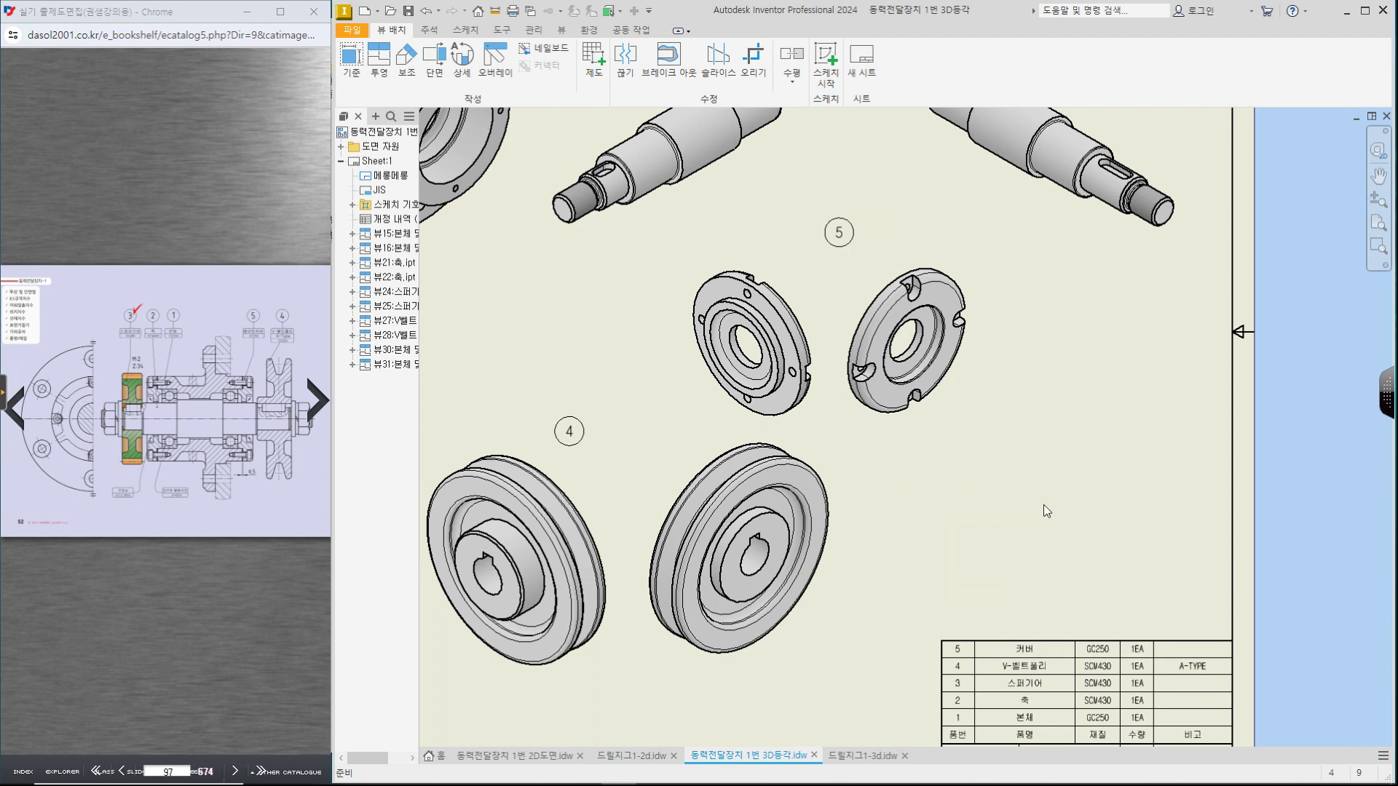
key(Home)
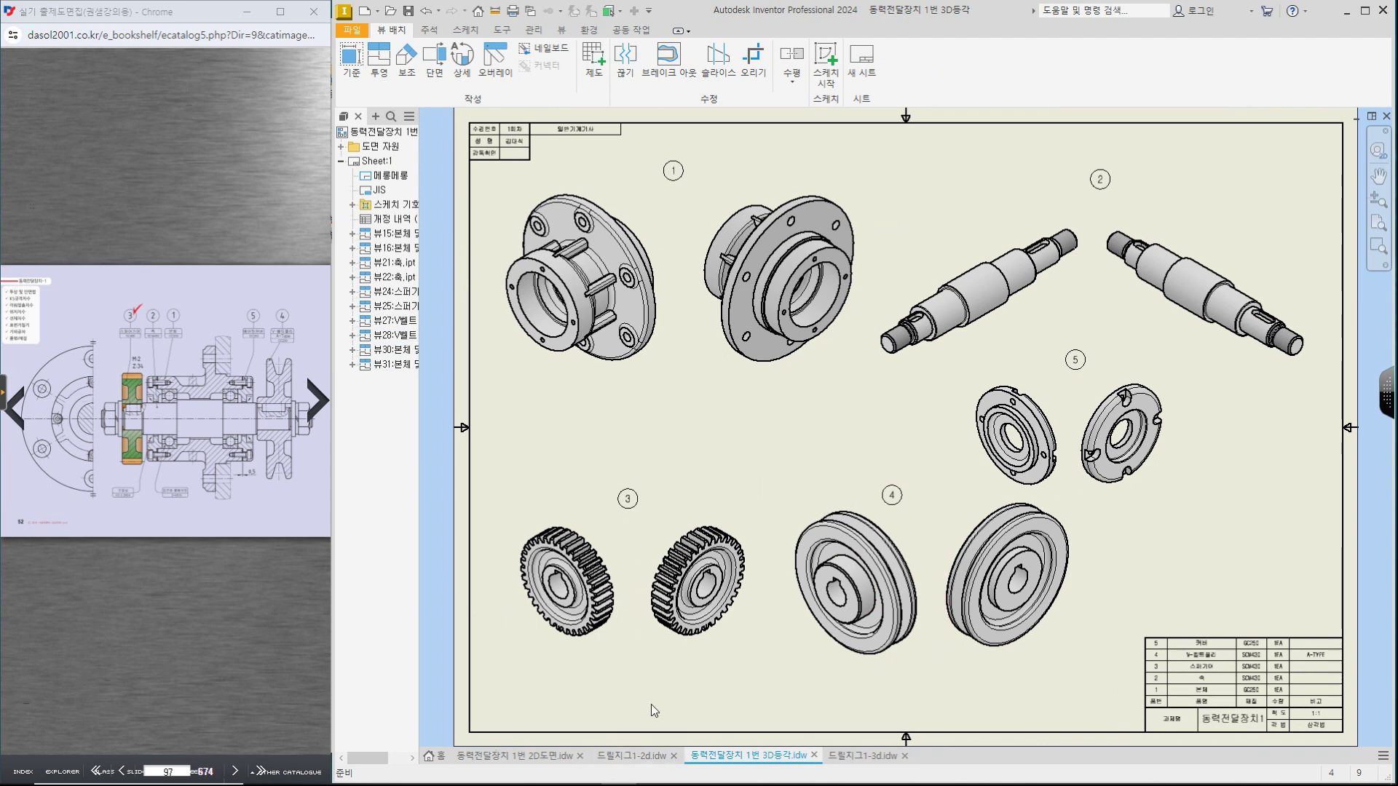
Step: In the 동력전달장치 1번 2D drawing, change part 3's bracketed x and y surface symbols to the material-removal-required type
click(510, 756)
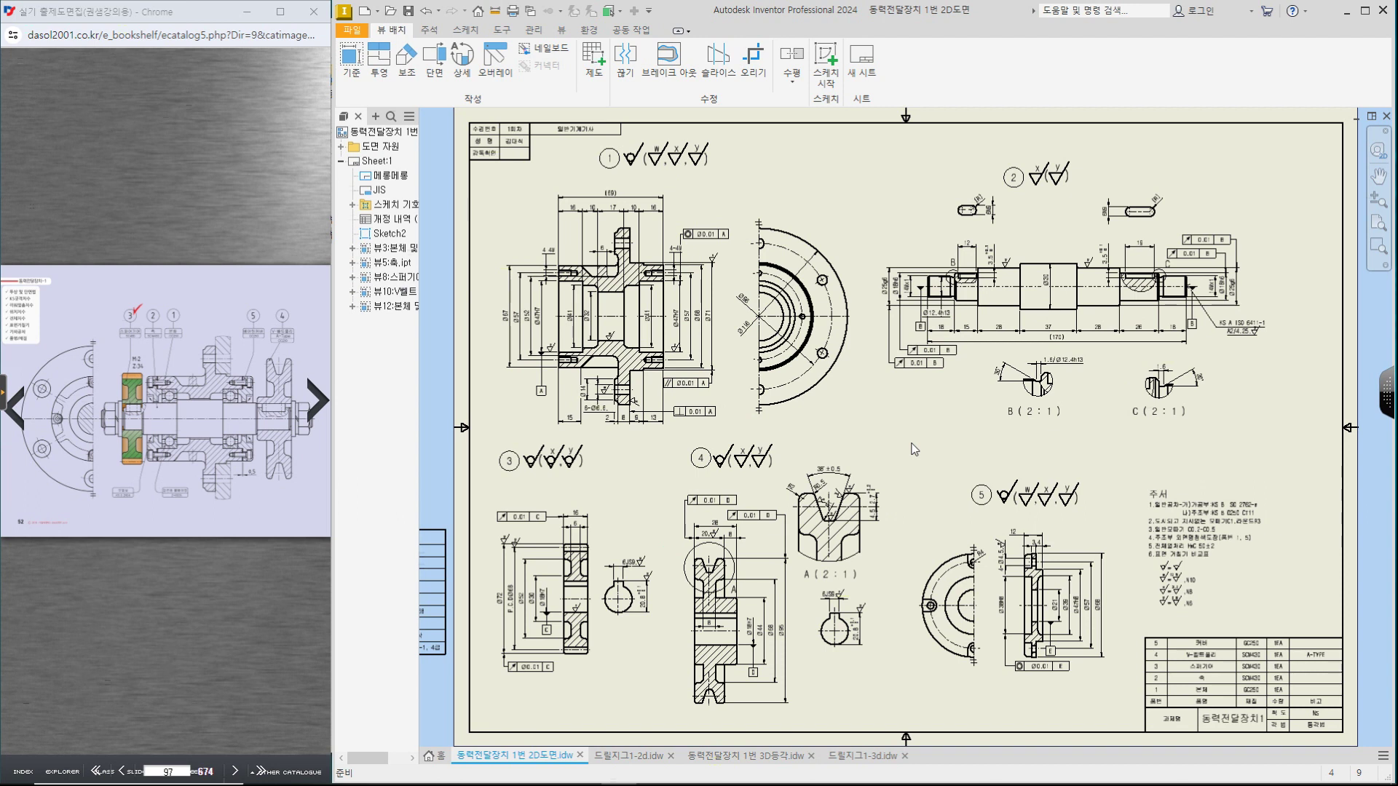
scroll(557, 453, up, 5)
scroll(575, 453, up, 5)
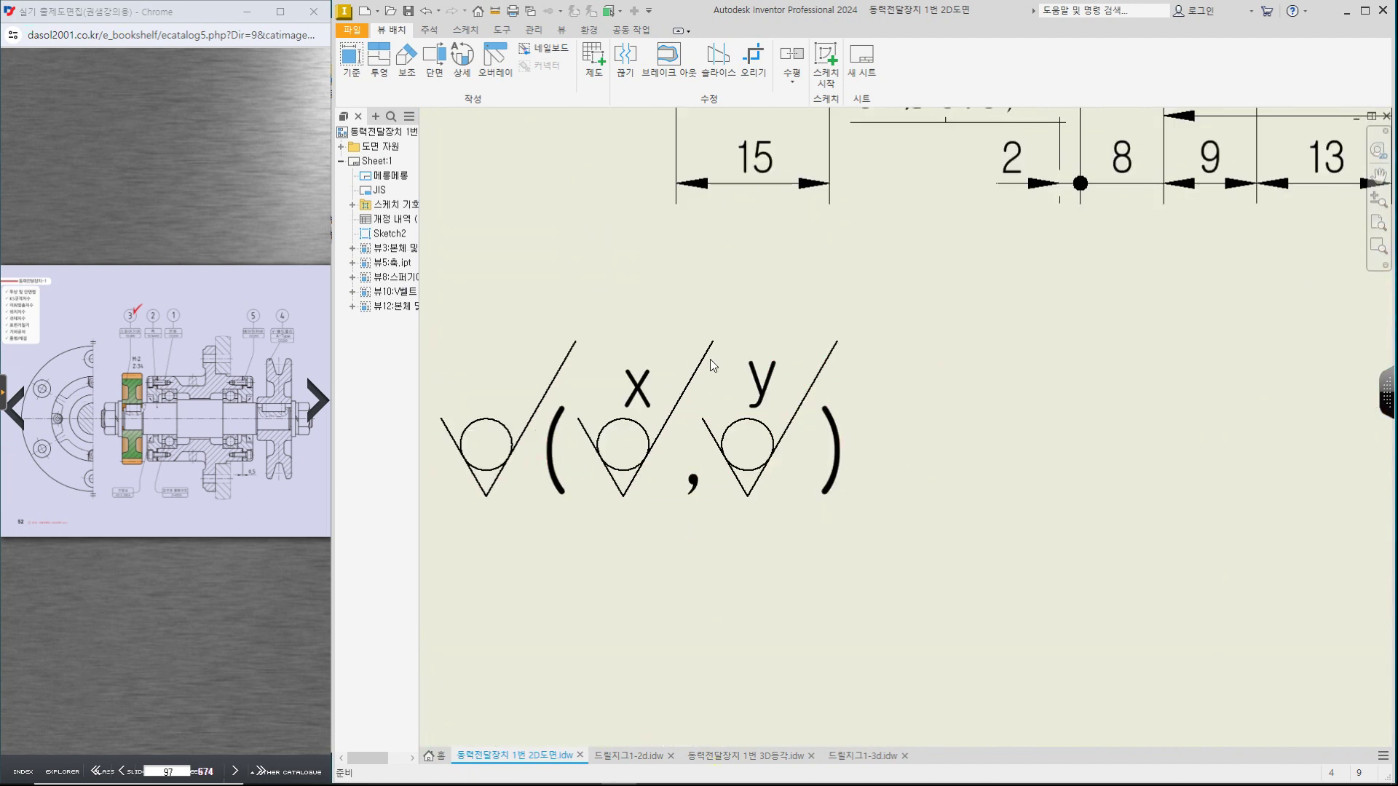
double_click(712, 355)
click(500, 178)
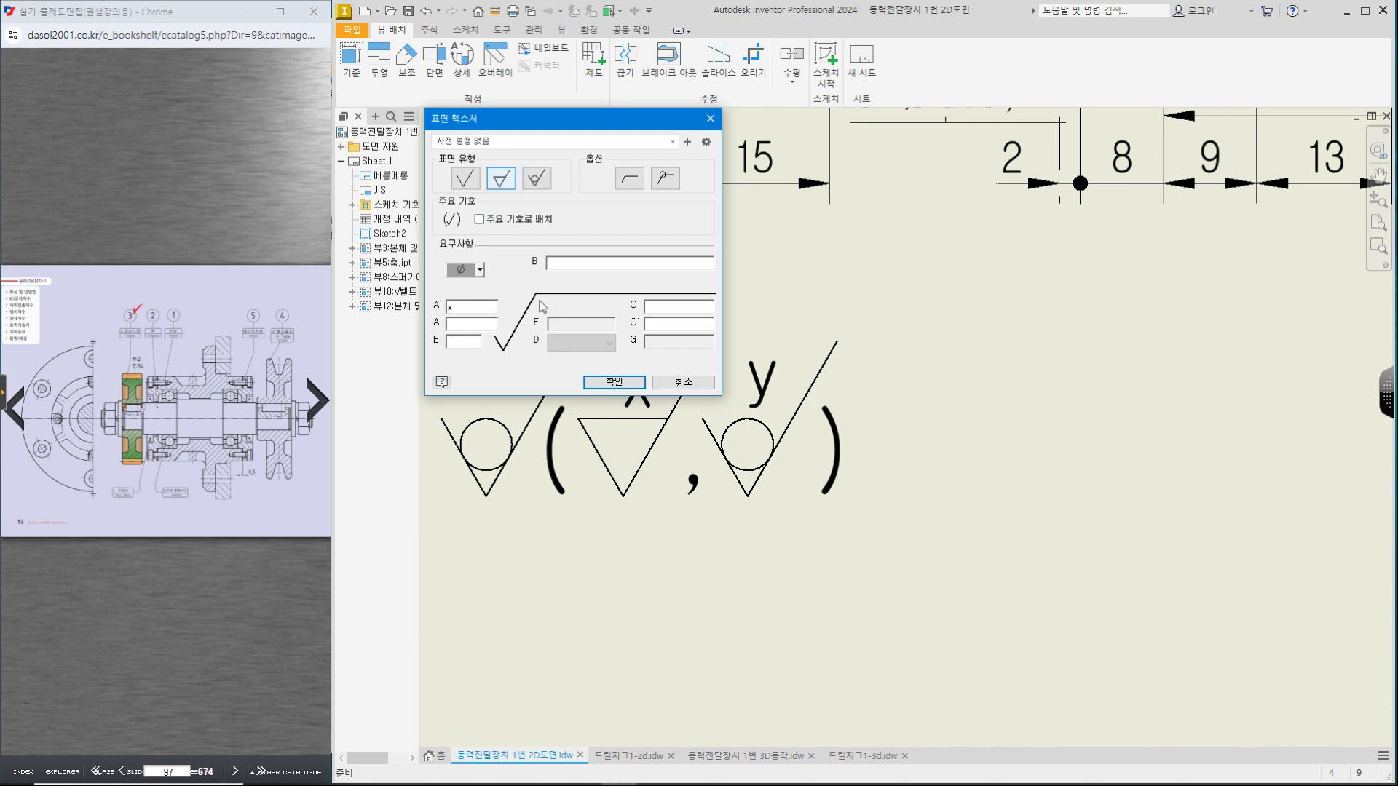
click(614, 382)
double_click(830, 363)
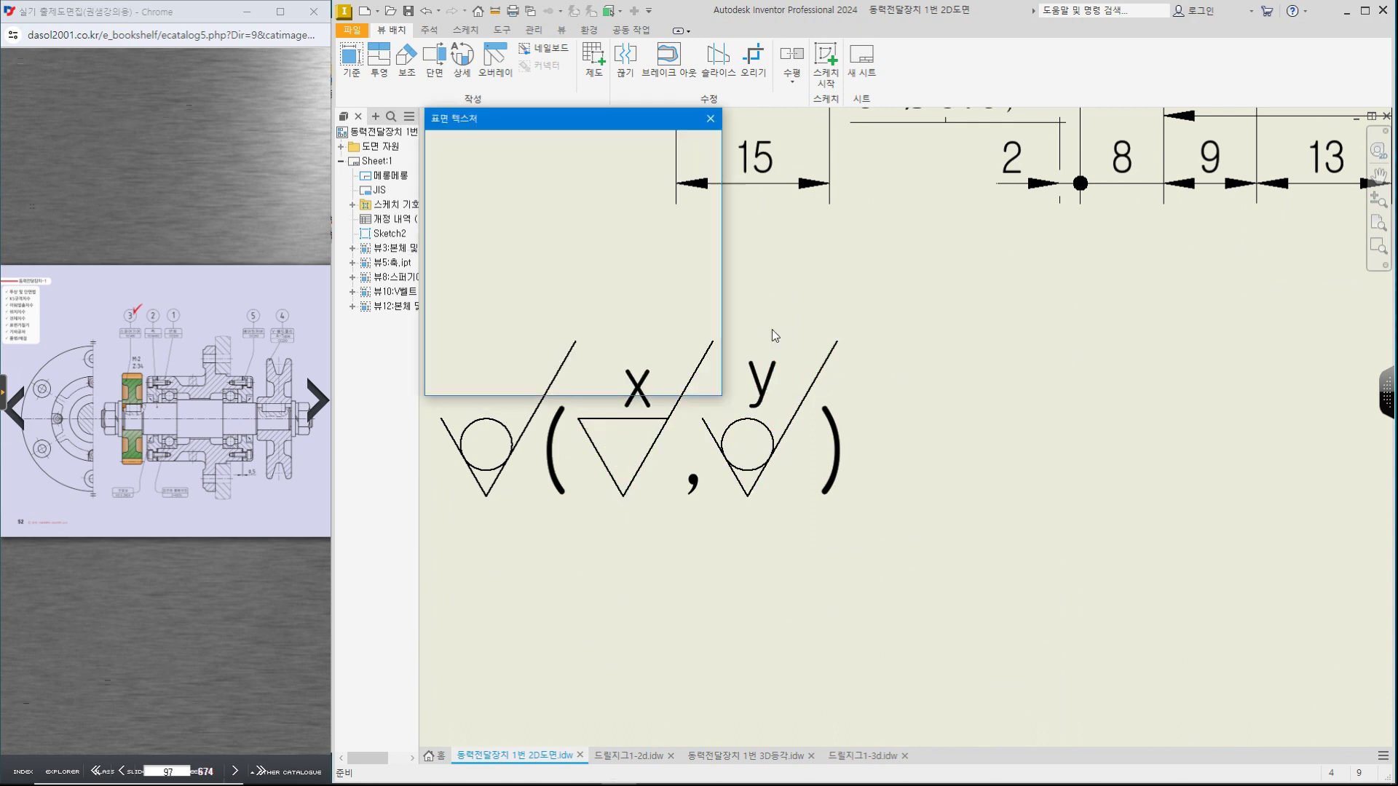
click(509, 186)
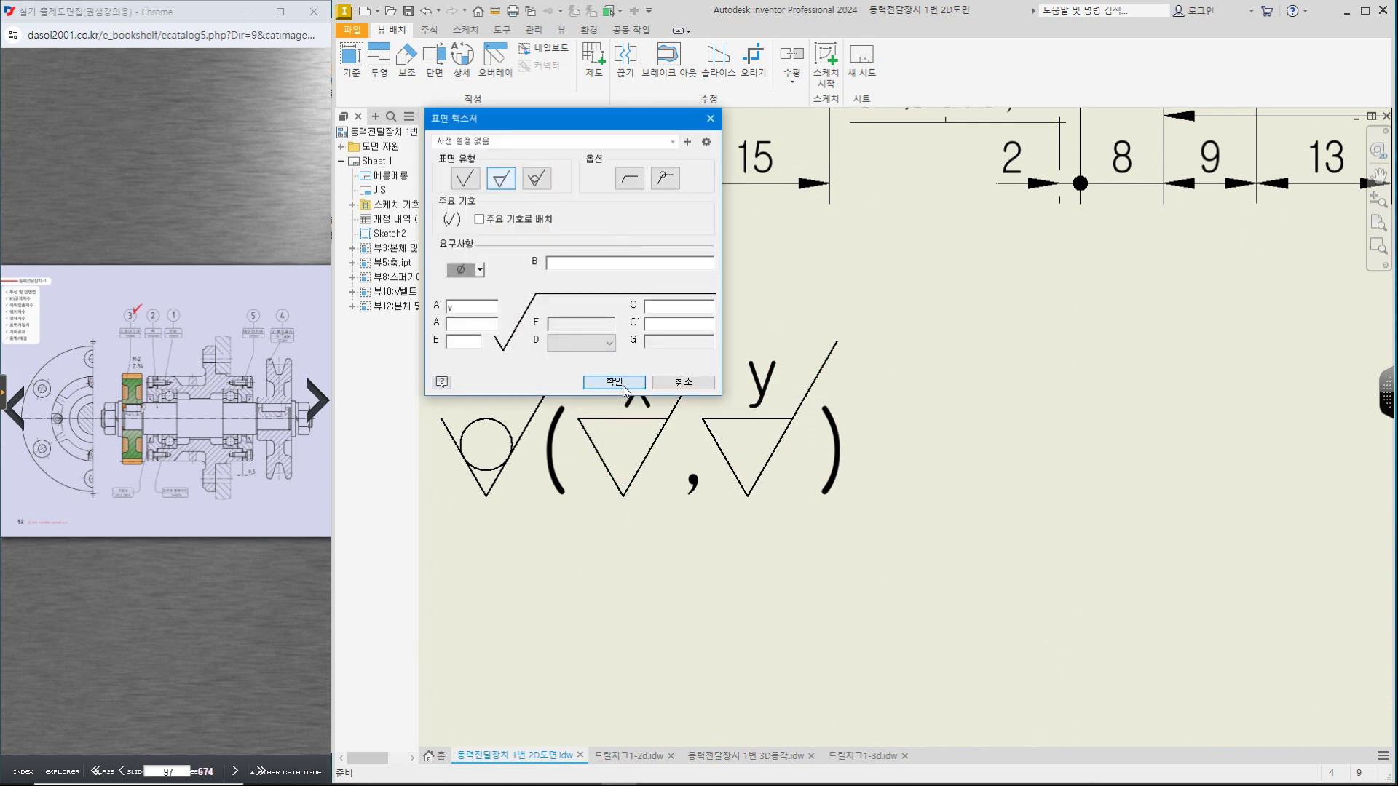
click(616, 382)
key(Home)
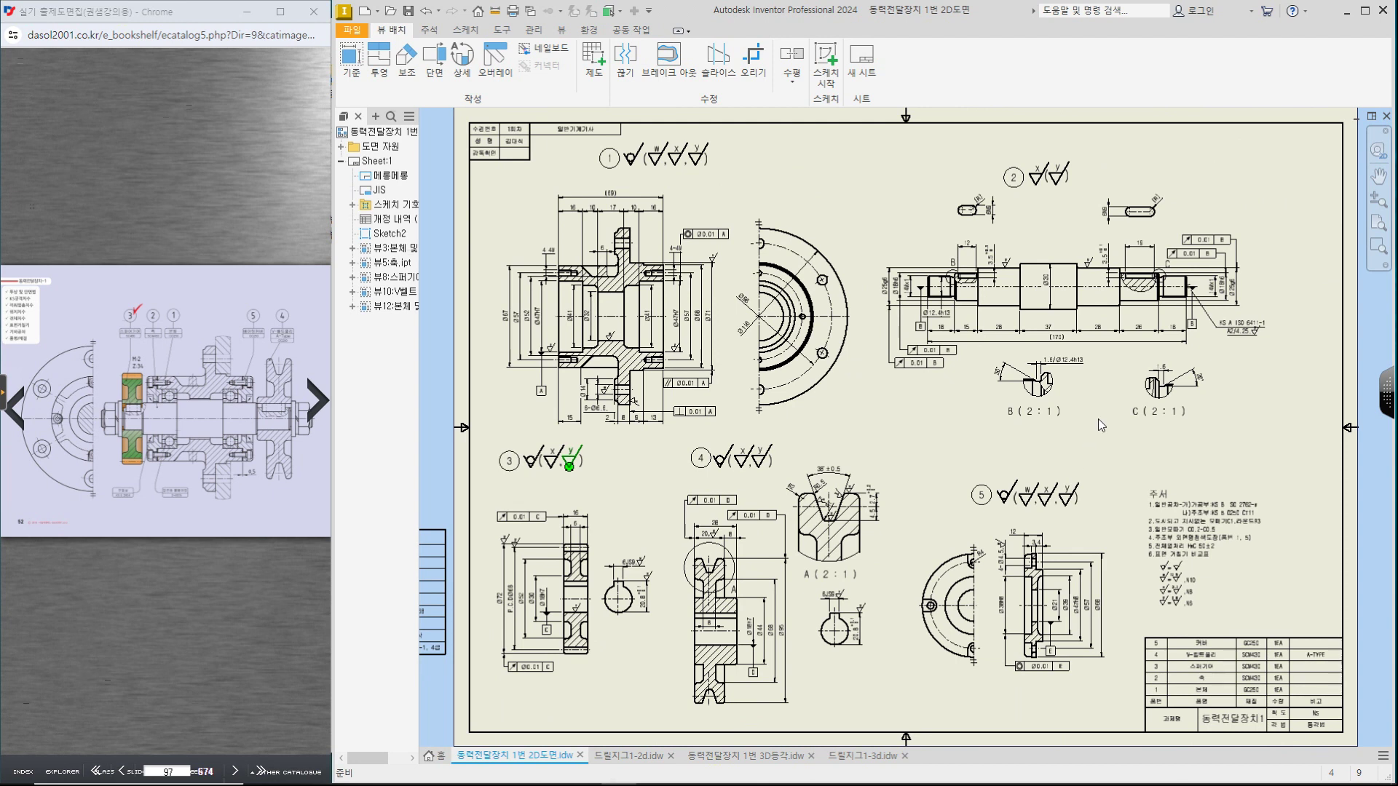
Step: Switch to the 드릴지그1-2d drawing and open the 드릴지그-1 coloured assembly page from the e-book's contents list
click(628, 755)
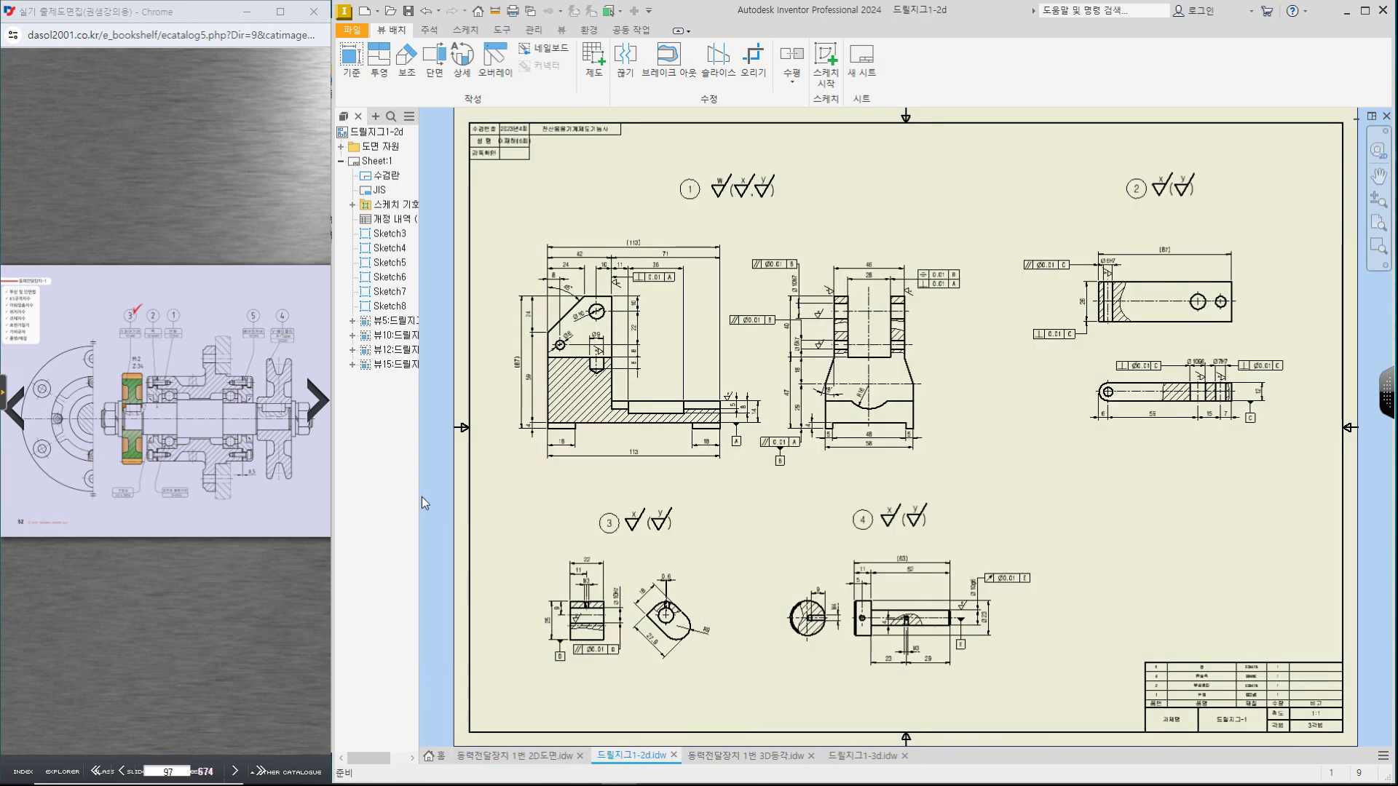
click(24, 771)
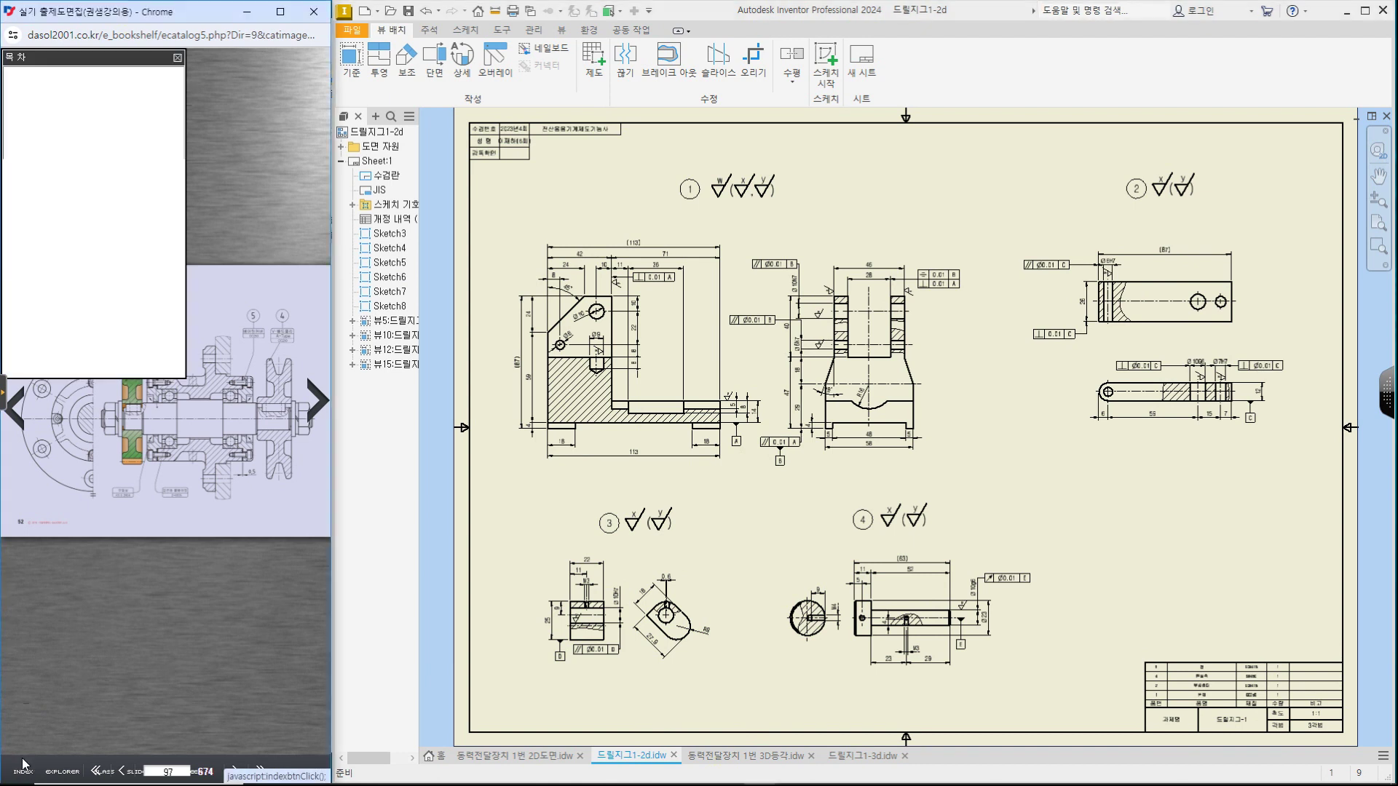
scroll(113, 258, down, 10)
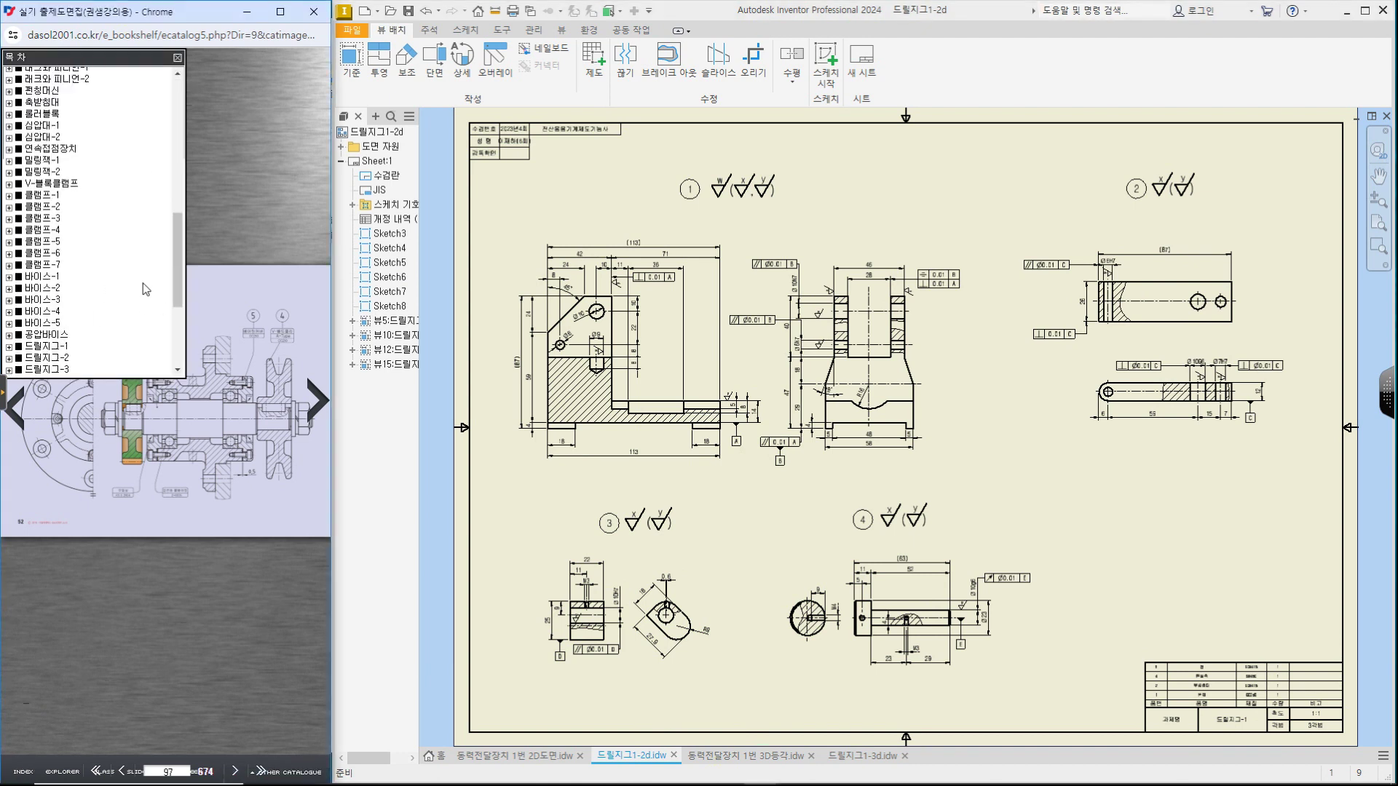
scroll(61, 197, down, 4)
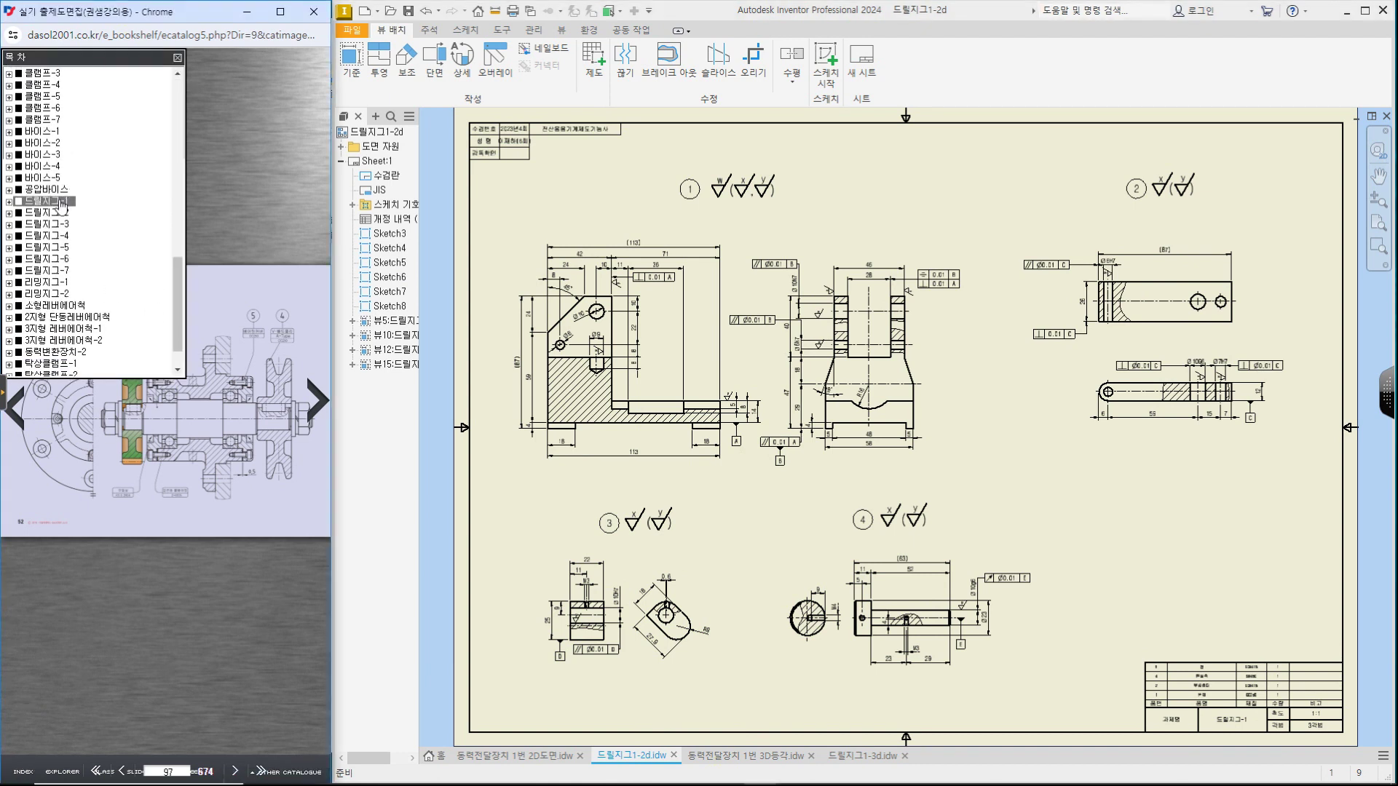
click(61, 202)
key(Right)
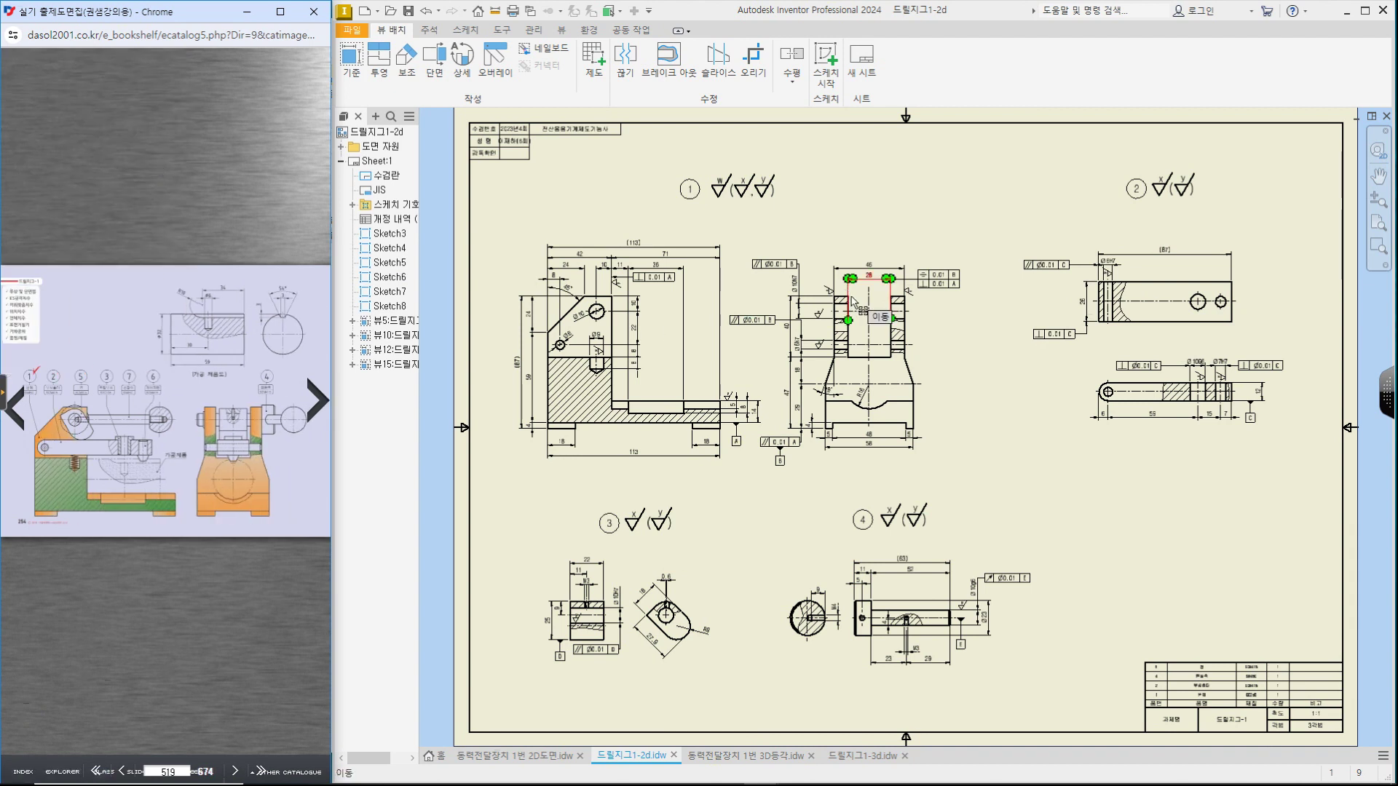
Step: Mark the datum A and B symbols below part 1's views in ink, and clear the marks
scroll(944, 413, up, 5)
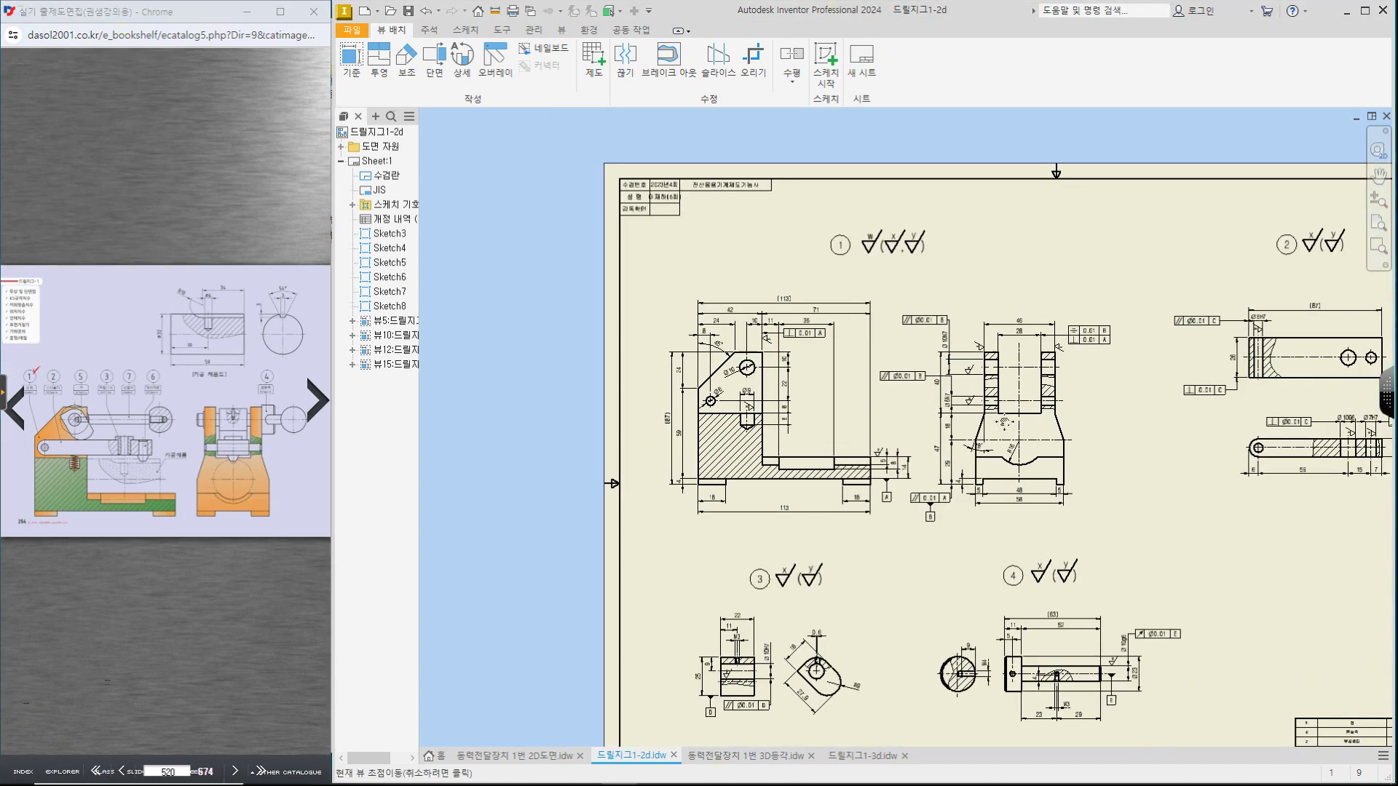
scroll(1168, 435, down, 3)
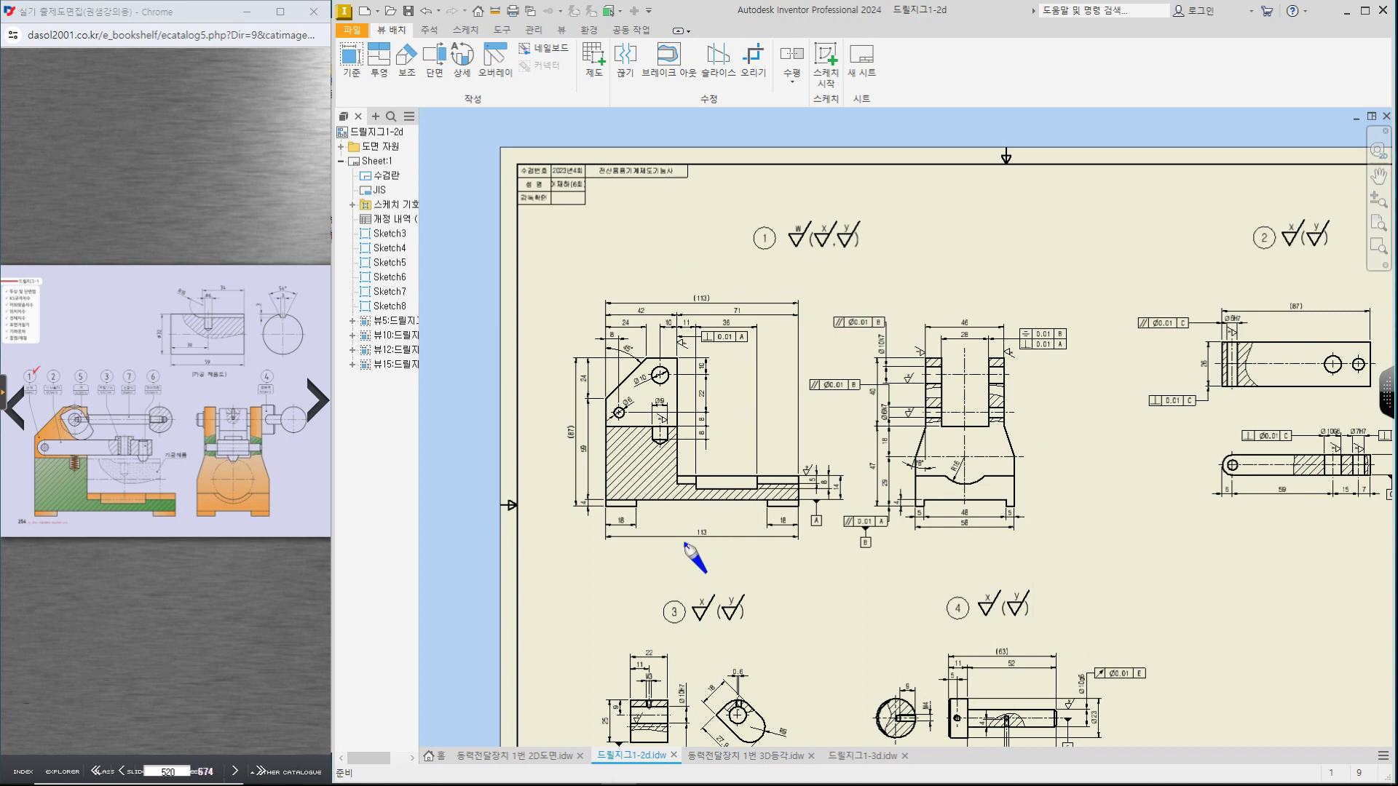
click(861, 535)
drag(828, 514, 823, 538)
key(Escape)
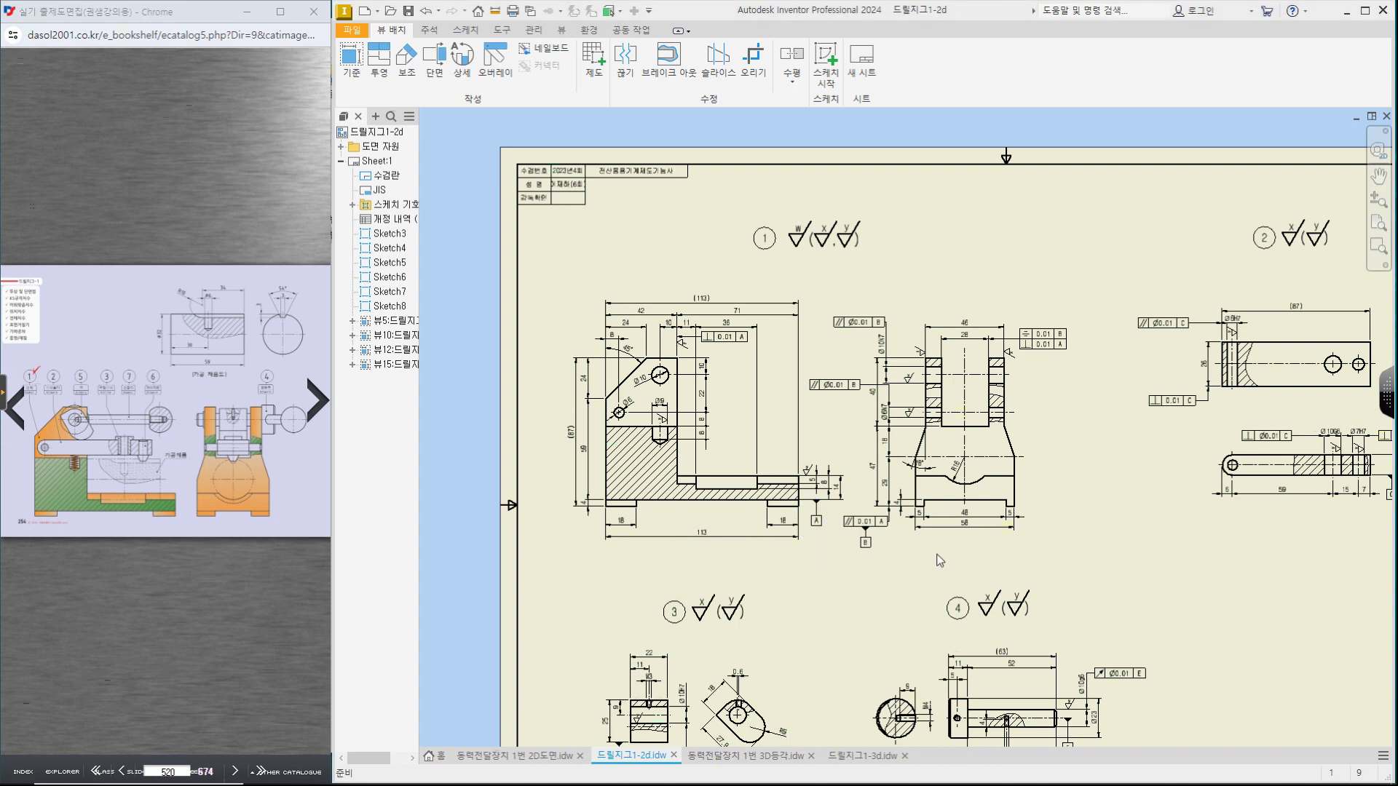
Step: Cross out datum A under part 1's base plate and underline the bottom face of the reference assembly in ink
scroll(885, 523, up, 5)
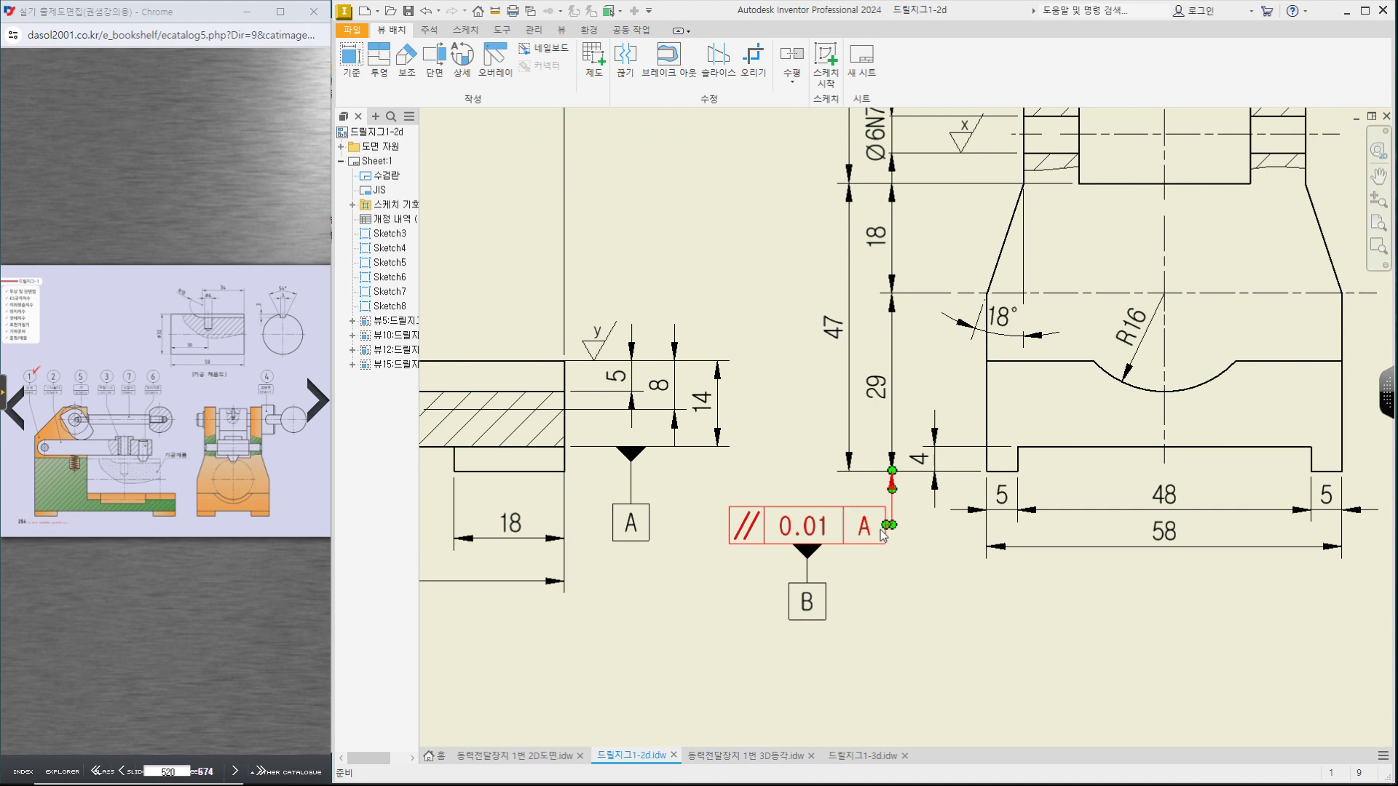
scroll(880, 531, down, 3)
middle_drag(867, 541, 935, 540)
key(ctrl+2)
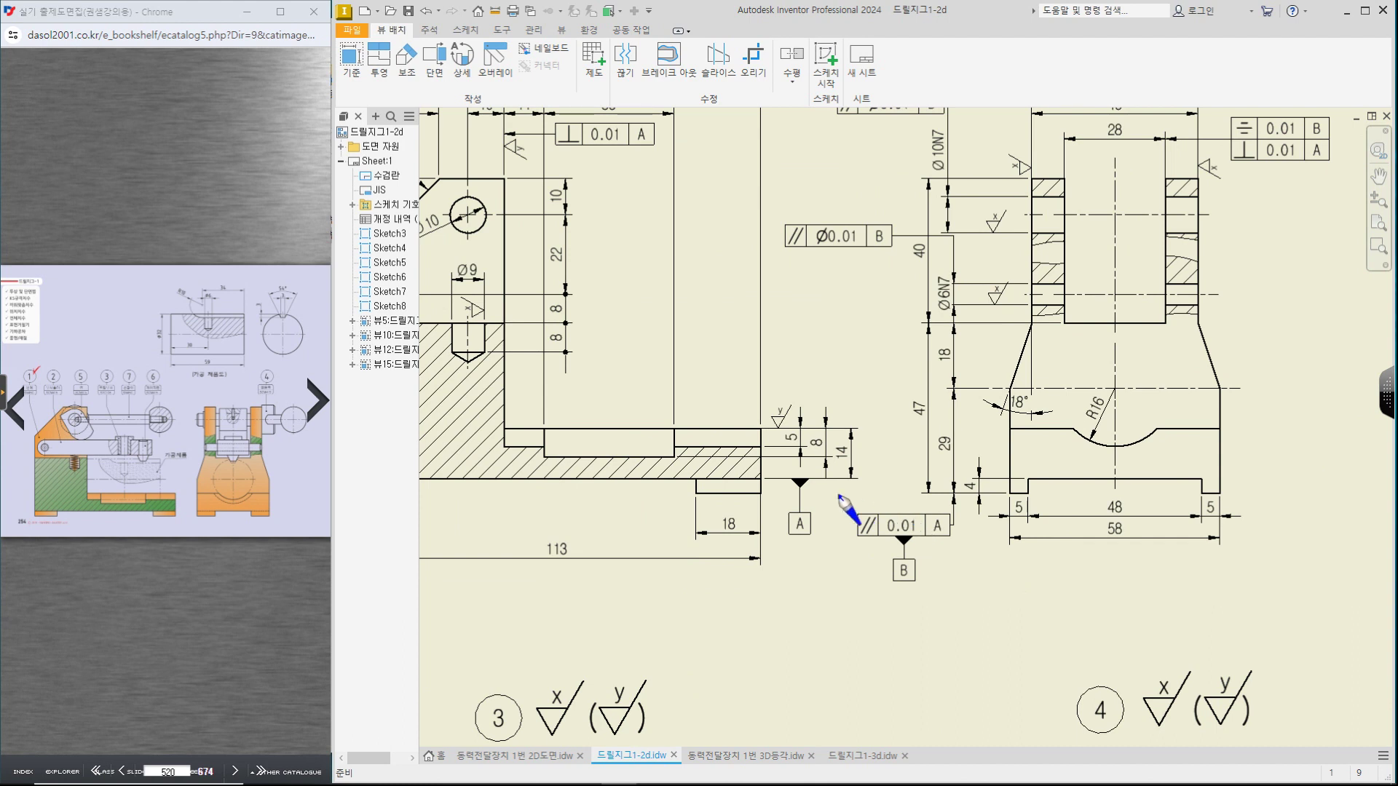
mouse_move(821, 478)
mouse_down()
mouse_move(792, 510)
mouse_move(790, 487)
mouse_up()
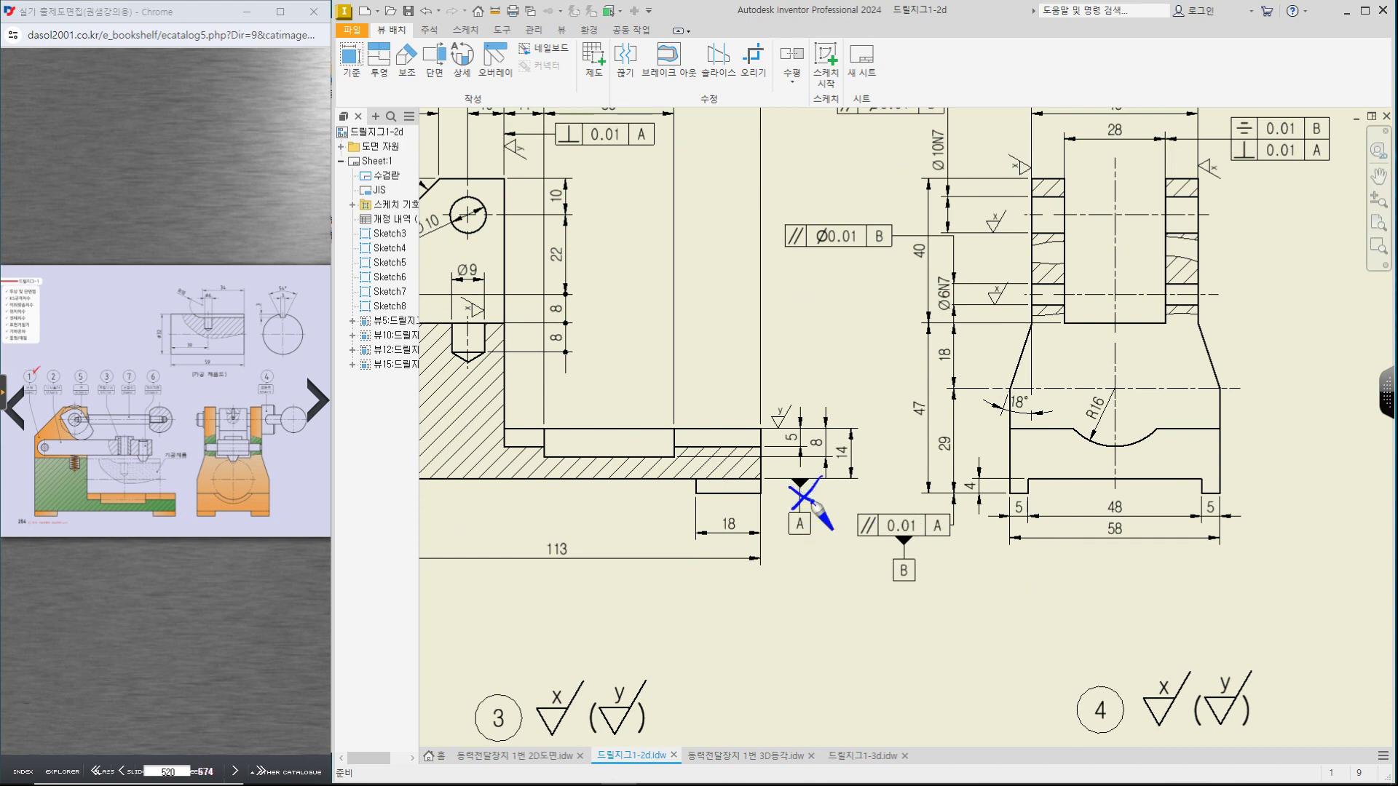
drag(36, 519, 273, 521)
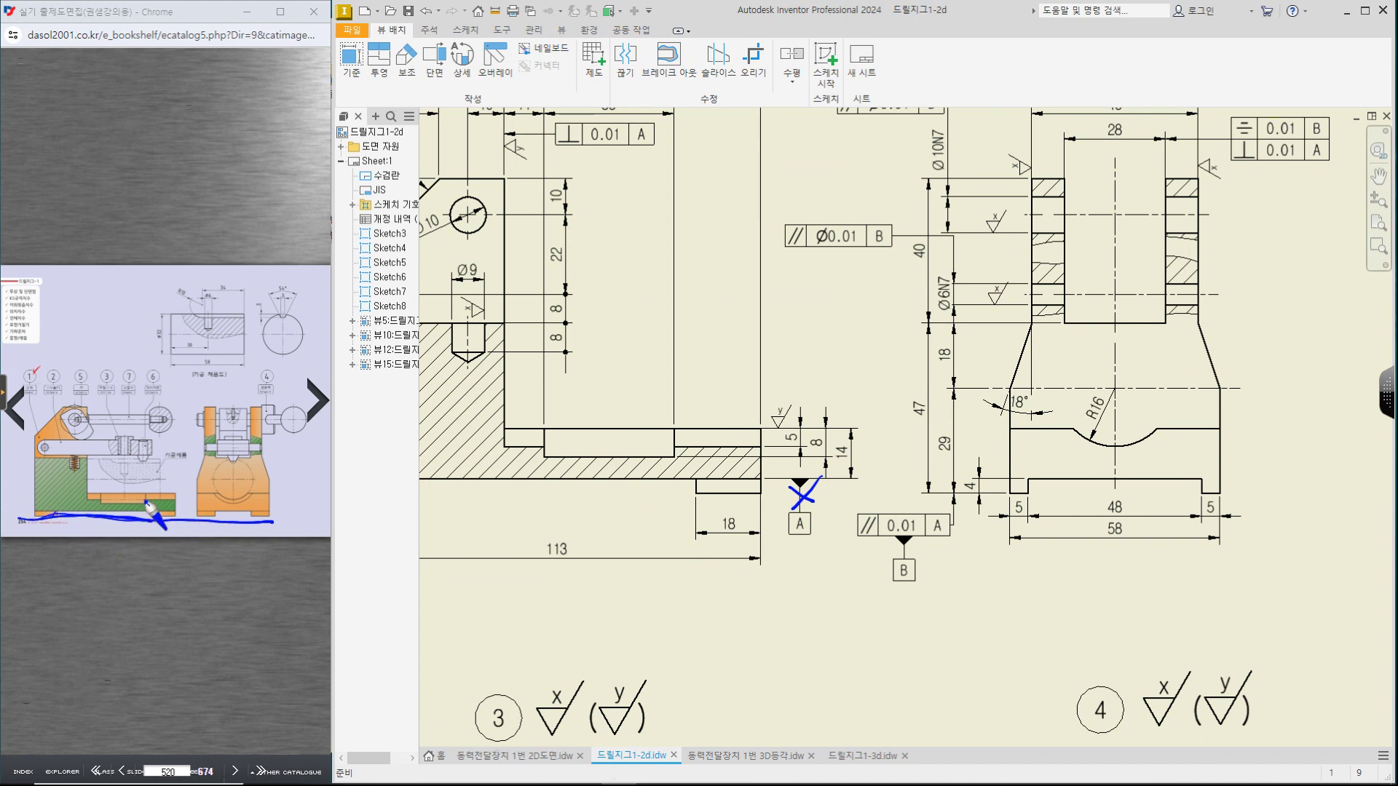
Step: Sketch rough outlines and small circles in ink in the open area above part 1's base plate
mouse_move(519, 246)
mouse_down()
mouse_move(605, 321)
mouse_move(610, 305)
mouse_up()
mouse_move(654, 206)
mouse_down()
mouse_move(707, 269)
mouse_move(739, 228)
mouse_up()
drag(712, 247, 716, 250)
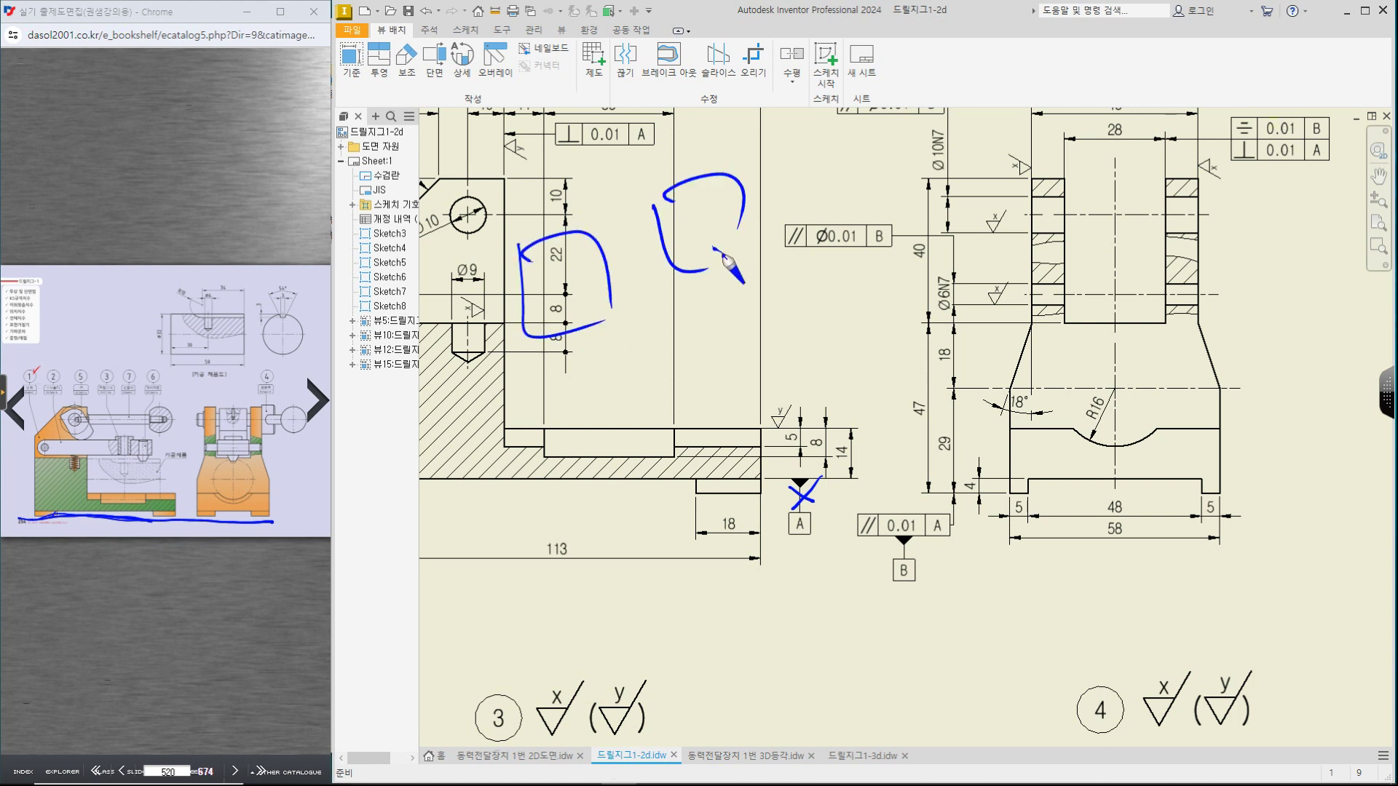
drag(537, 388, 624, 366)
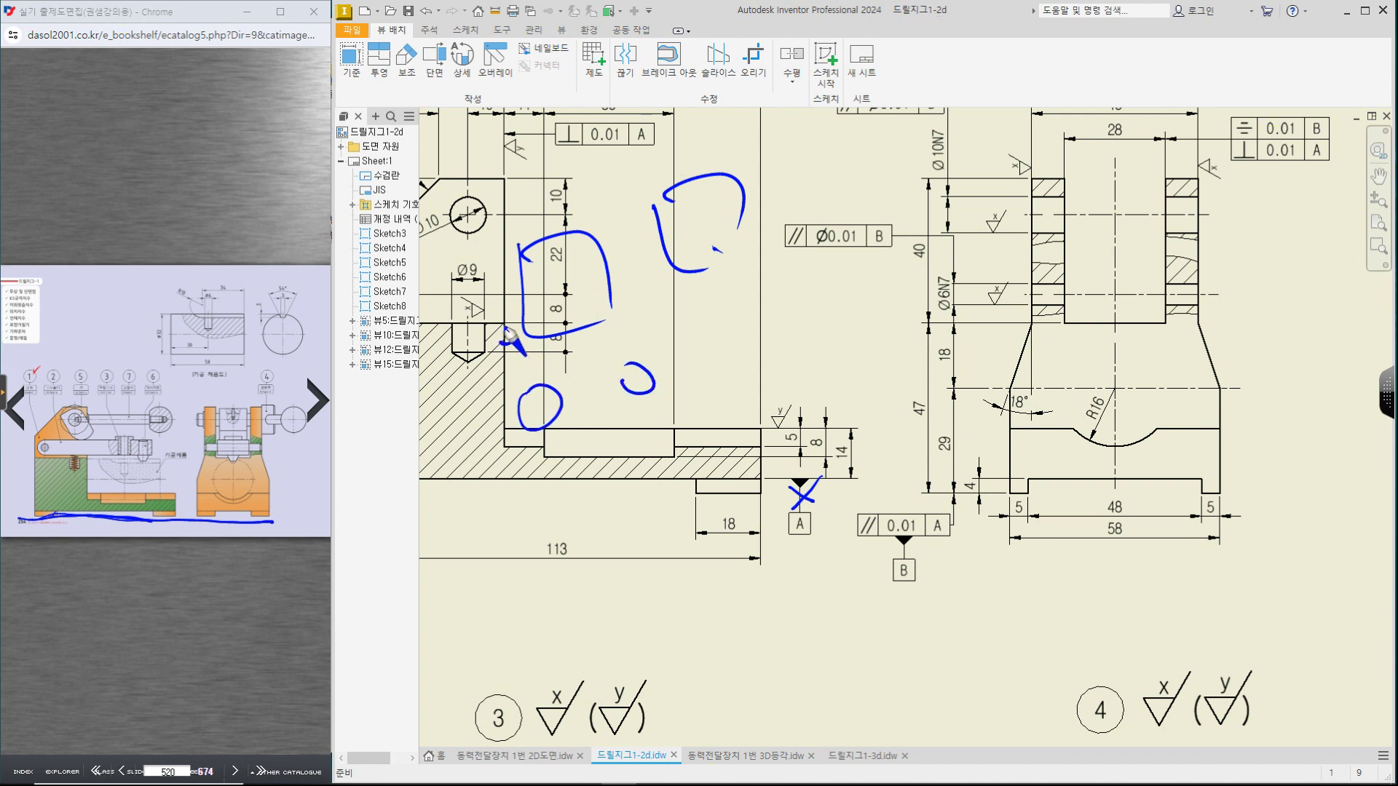
drag(500, 338, 491, 324)
drag(624, 276, 587, 287)
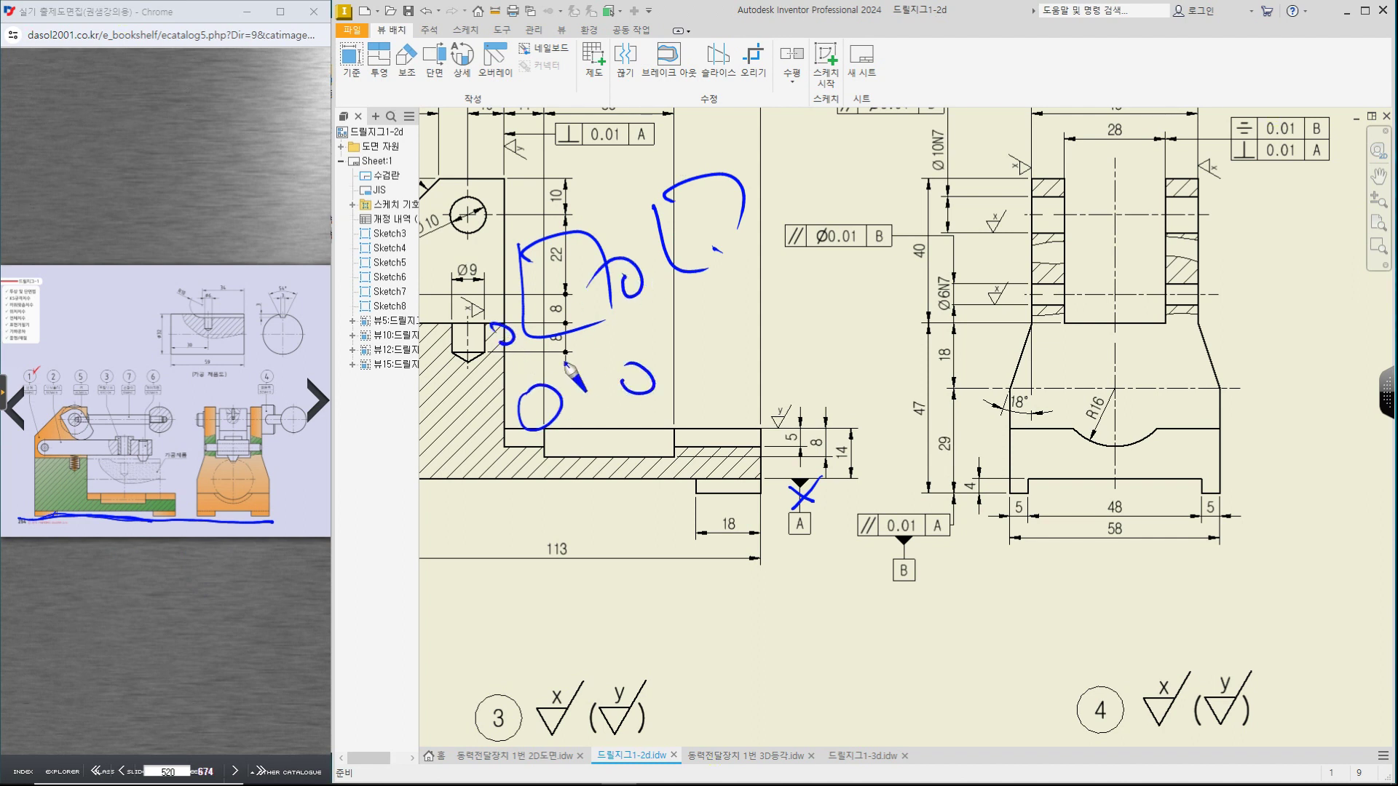
Step: Cross out datum A again and handwrite a circled, boxed datum A beside datum B under the base extension line
drag(815, 467, 785, 515)
drag(787, 476, 836, 506)
mouse_move(937, 492)
mouse_down()
mouse_move(965, 486)
mouse_move(948, 555)
mouse_up()
mouse_move(923, 565)
mouse_down()
mouse_move(925, 593)
mouse_move(996, 589)
mouse_move(947, 593)
mouse_move(974, 586)
mouse_move(949, 539)
mouse_move(954, 612)
mouse_move(924, 572)
mouse_up()
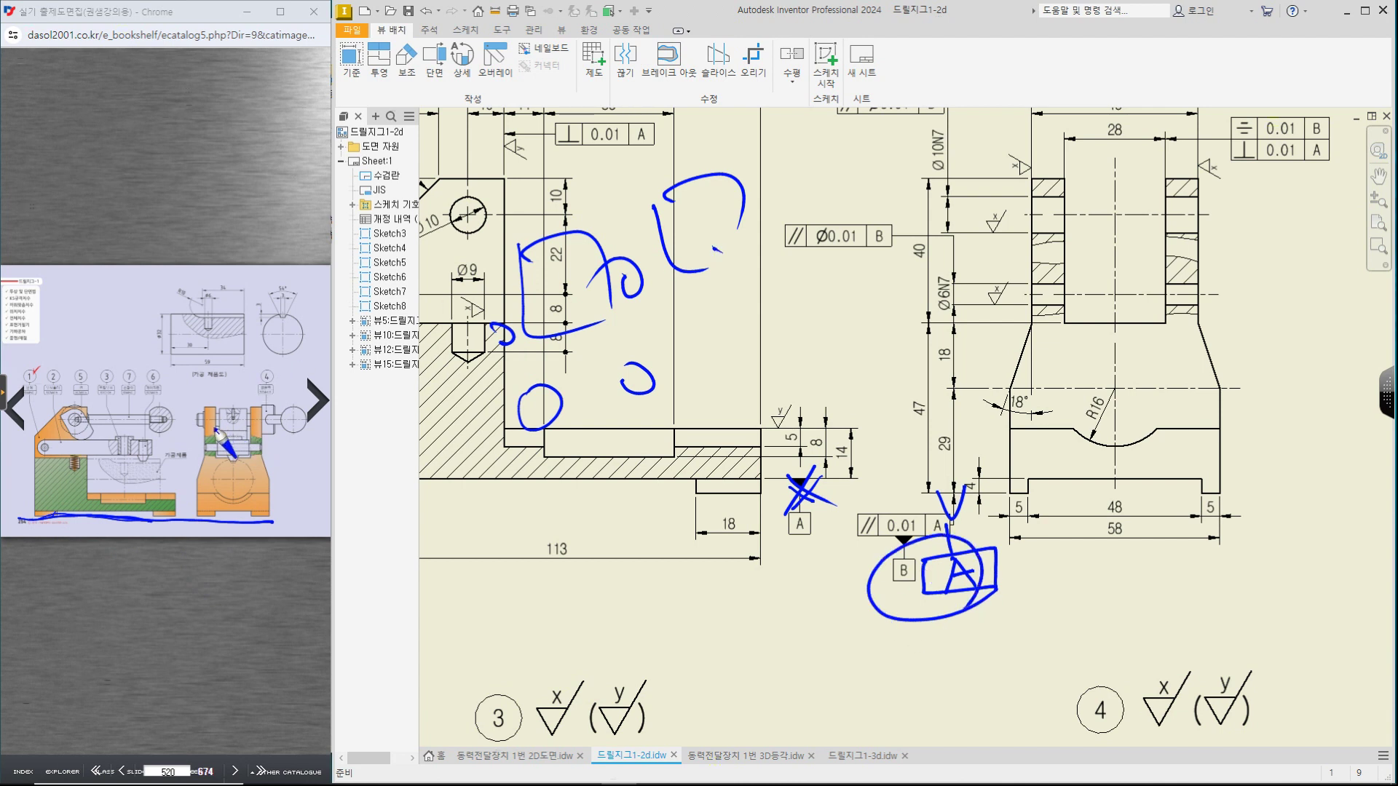
Step: Mark the pin holes in the assembly's side view, circle a handwritten note at the Ø10N7 dimension, and clear all ink
mouse_move(208, 444)
mouse_down()
mouse_move(258, 457)
mouse_move(191, 420)
mouse_up()
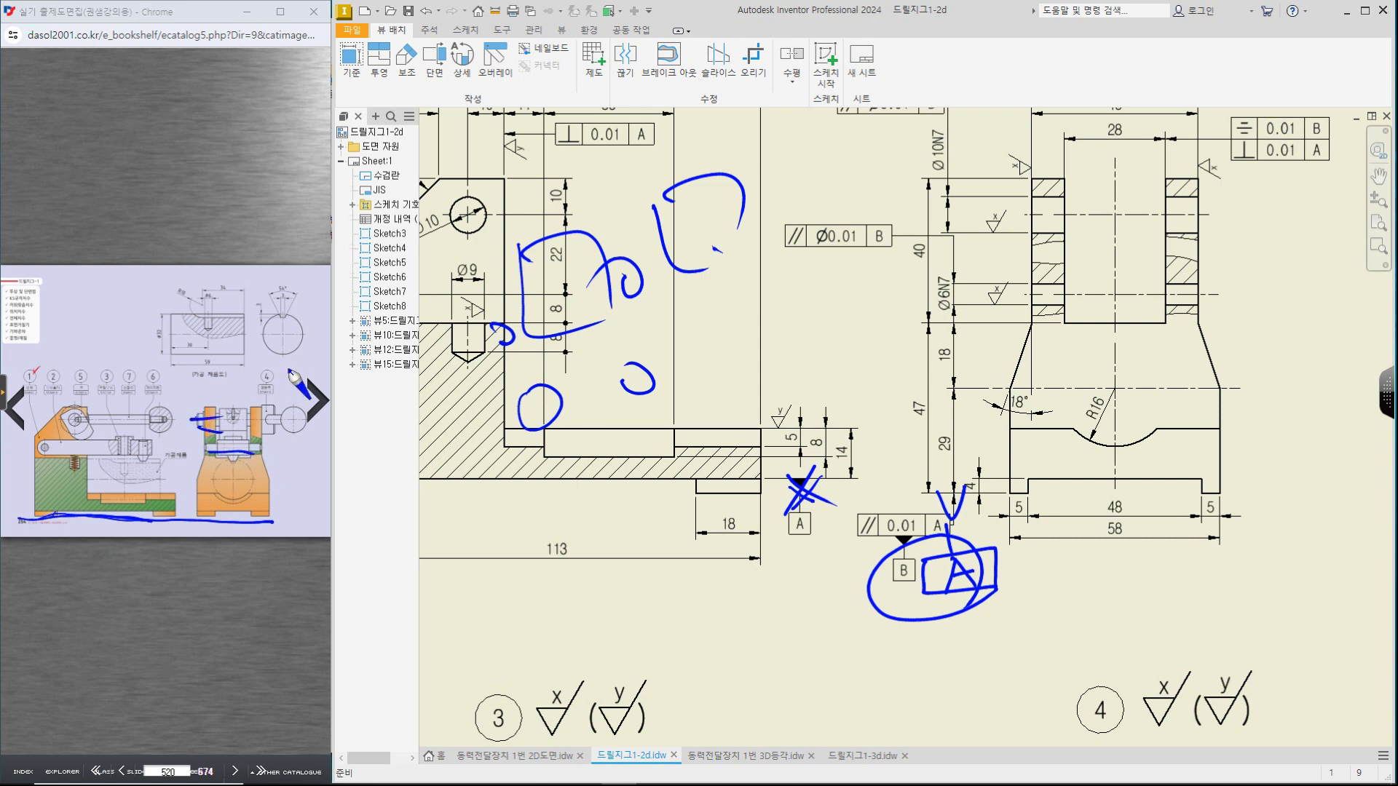
mouse_move(947, 150)
mouse_down()
mouse_move(921, 182)
mouse_move(956, 190)
mouse_move(916, 191)
mouse_up()
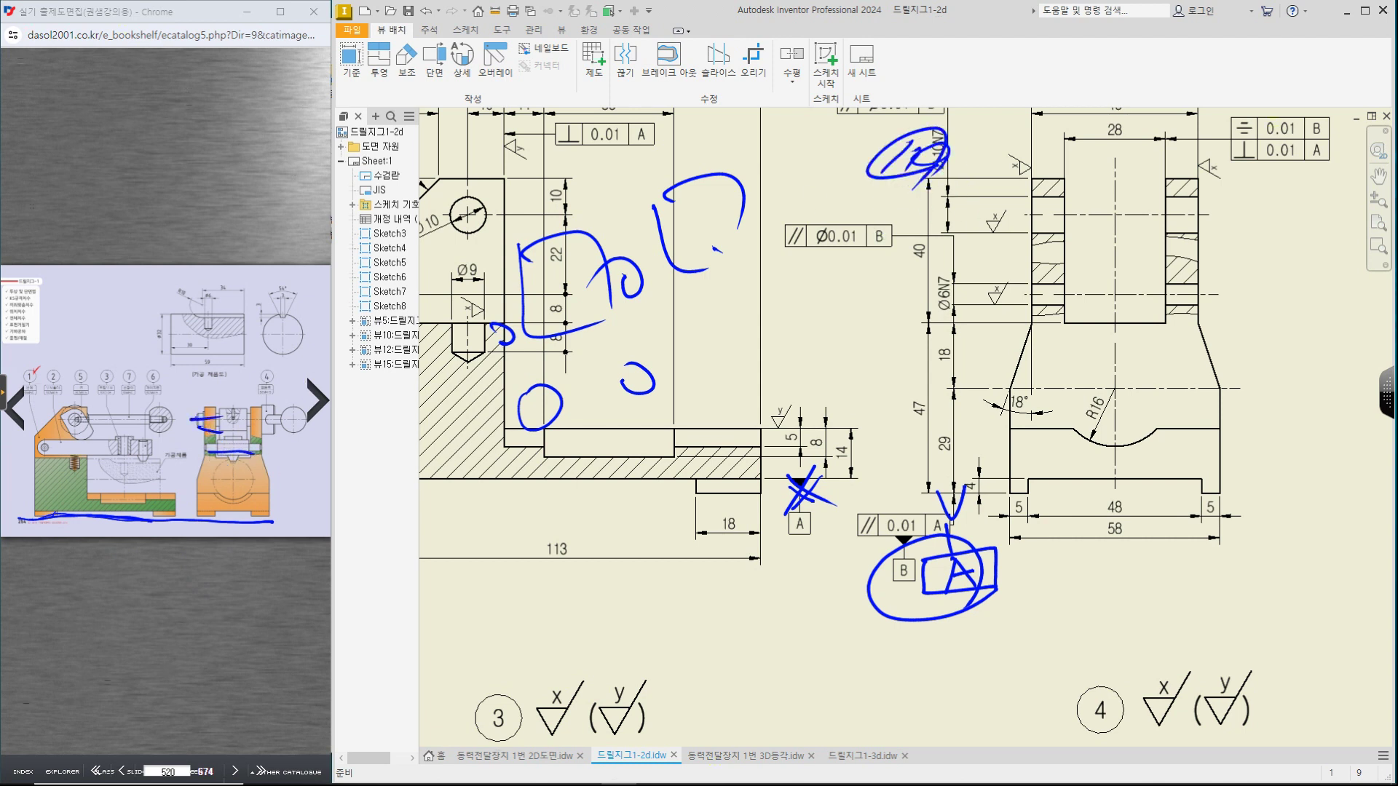
key(Escape)
Step: Trace part 1's vertical face in both drawings, handwrite a circled note over its perpendicularity frame, and clear the ink
scroll(1160, 737, down, 3)
scroll(733, 397, up, 4)
scroll(1063, 200, down, 3)
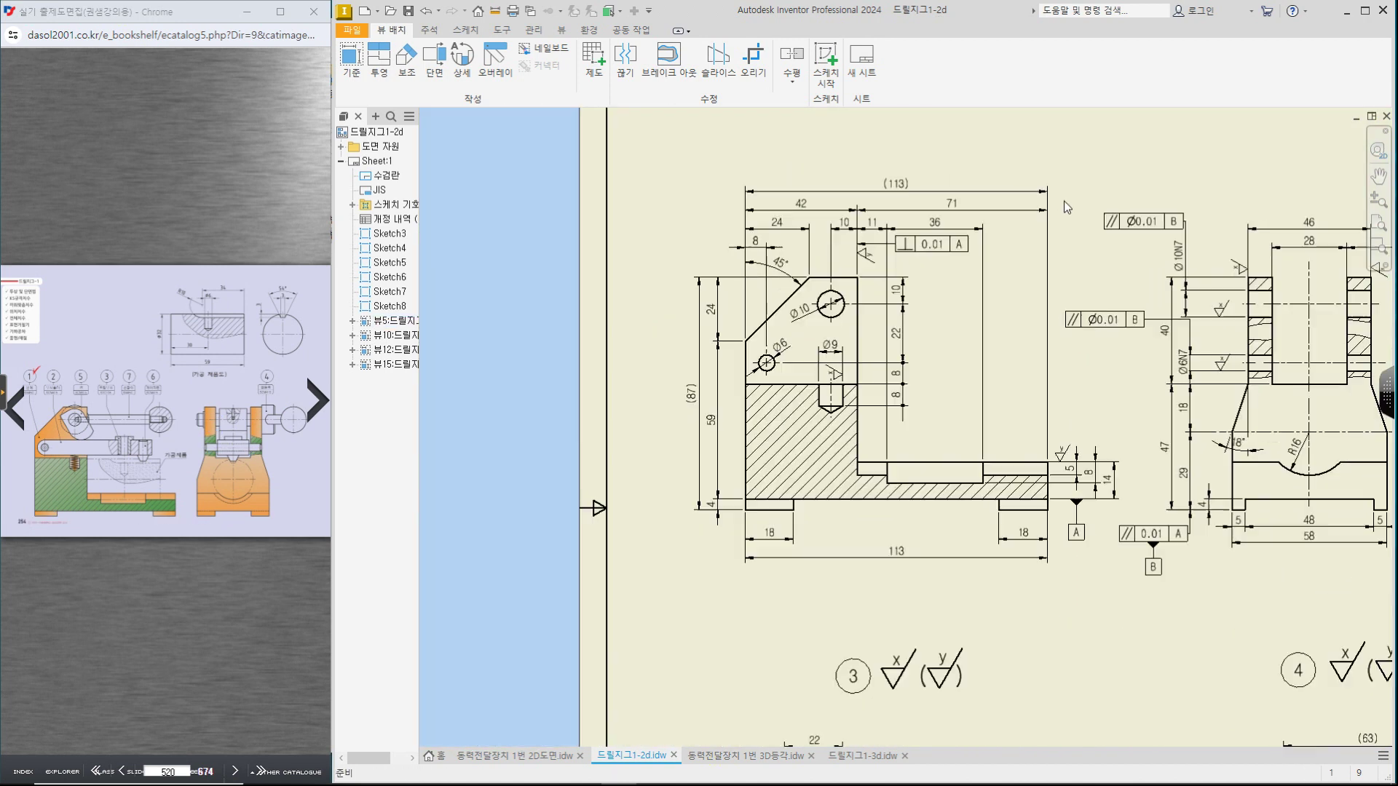
drag(857, 260, 862, 452)
drag(85, 437, 88, 508)
drag(861, 245, 938, 240)
mouse_move(965, 251)
mouse_down()
mouse_move(980, 211)
mouse_move(1003, 248)
mouse_move(976, 288)
mouse_move(1034, 251)
mouse_move(970, 264)
mouse_up()
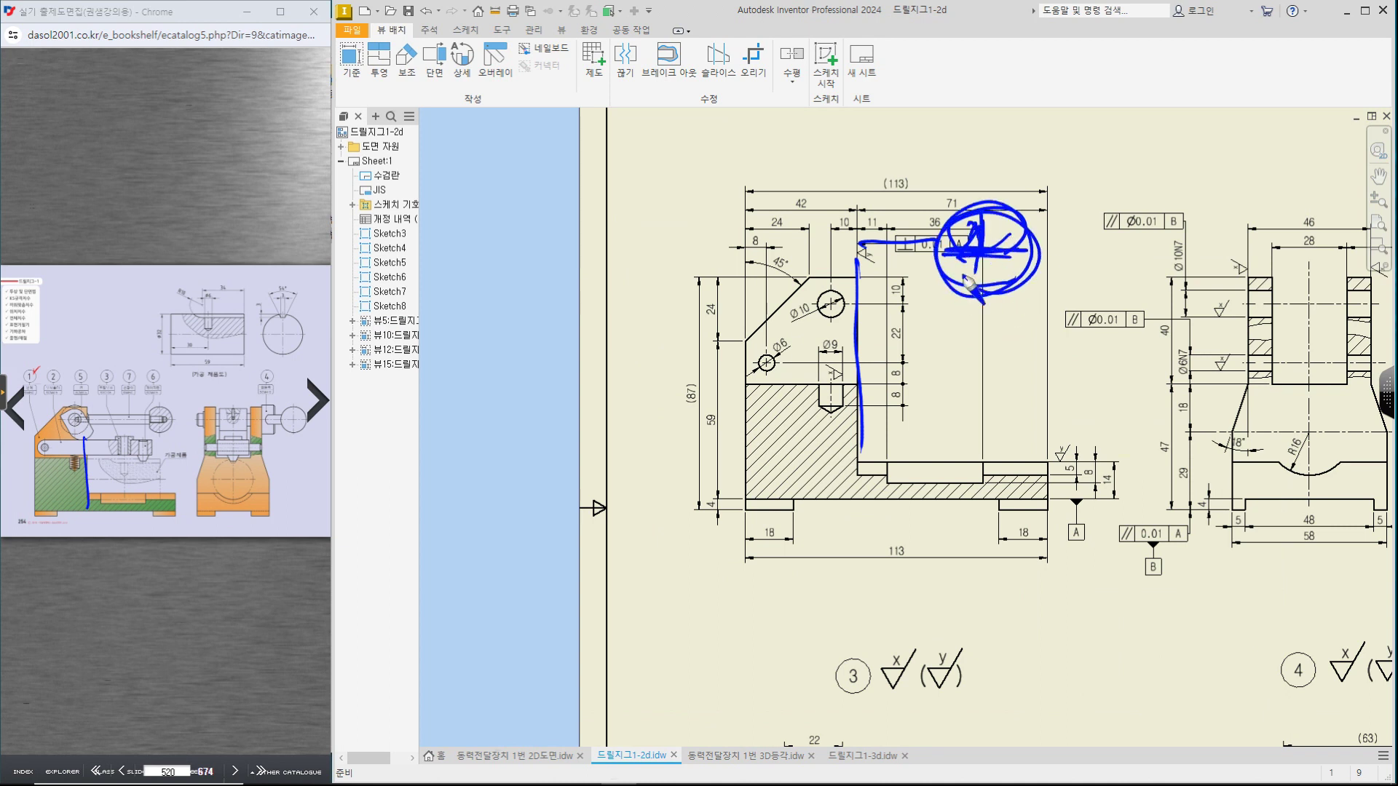
key(Escape)
Step: Complete part 1's R16 arc as an inked circle and handwrite a leader with a parallelism Ø0.01 A frame
middle_drag(1251, 567, 1120, 559)
key(F2)
drag(859, 468, 866, 470)
mouse_move(1163, 463)
mouse_down()
mouse_move(1172, 377)
mouse_move(1198, 459)
mouse_up()
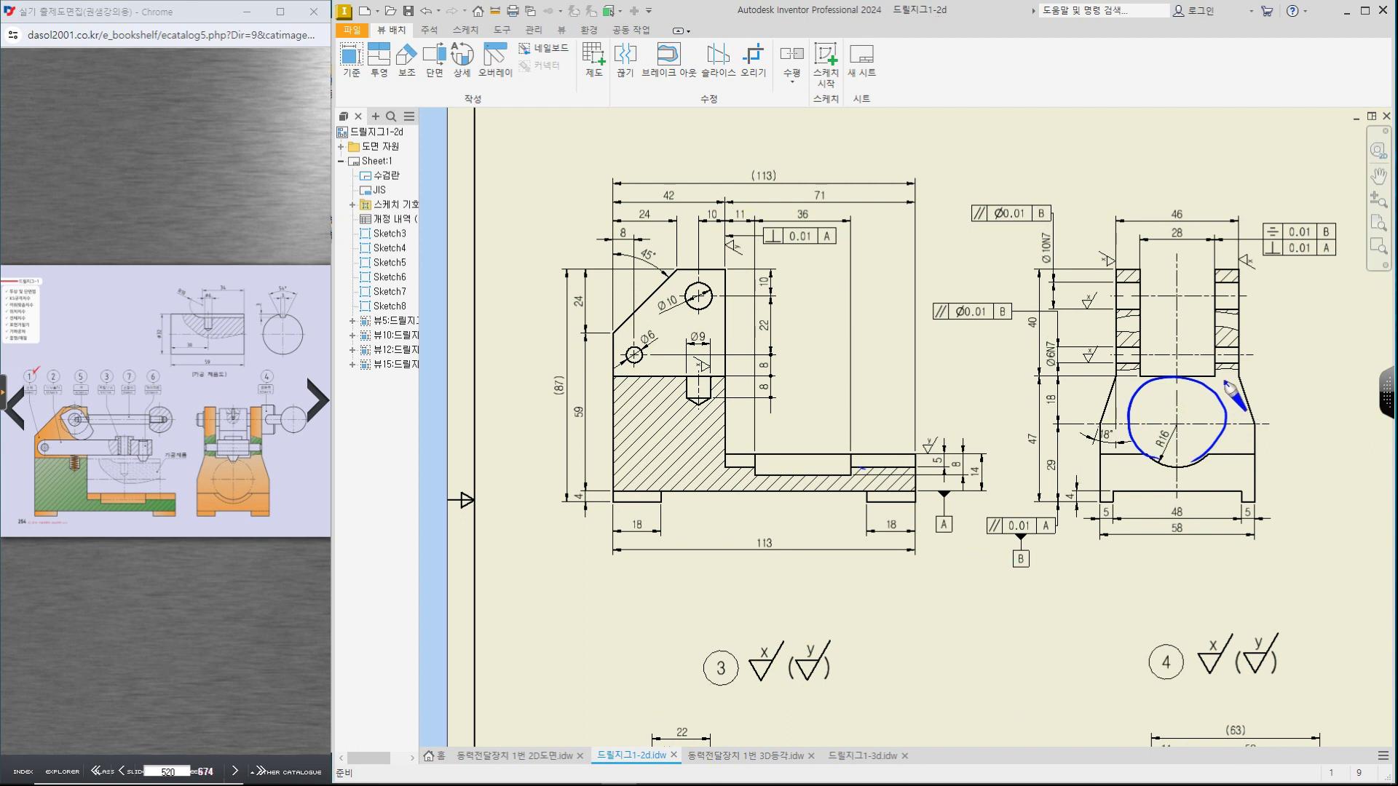
mouse_move(1156, 458)
mouse_down()
mouse_move(1215, 394)
mouse_move(1207, 416)
mouse_up()
drag(1149, 447, 1169, 450)
mouse_move(1226, 397)
mouse_down()
mouse_move(1342, 345)
mouse_move(1363, 361)
mouse_move(1379, 351)
mouse_move(1369, 344)
mouse_up()
mouse_move(1267, 416)
mouse_down()
mouse_move(1369, 437)
mouse_move(1292, 430)
mouse_move(1378, 411)
mouse_up()
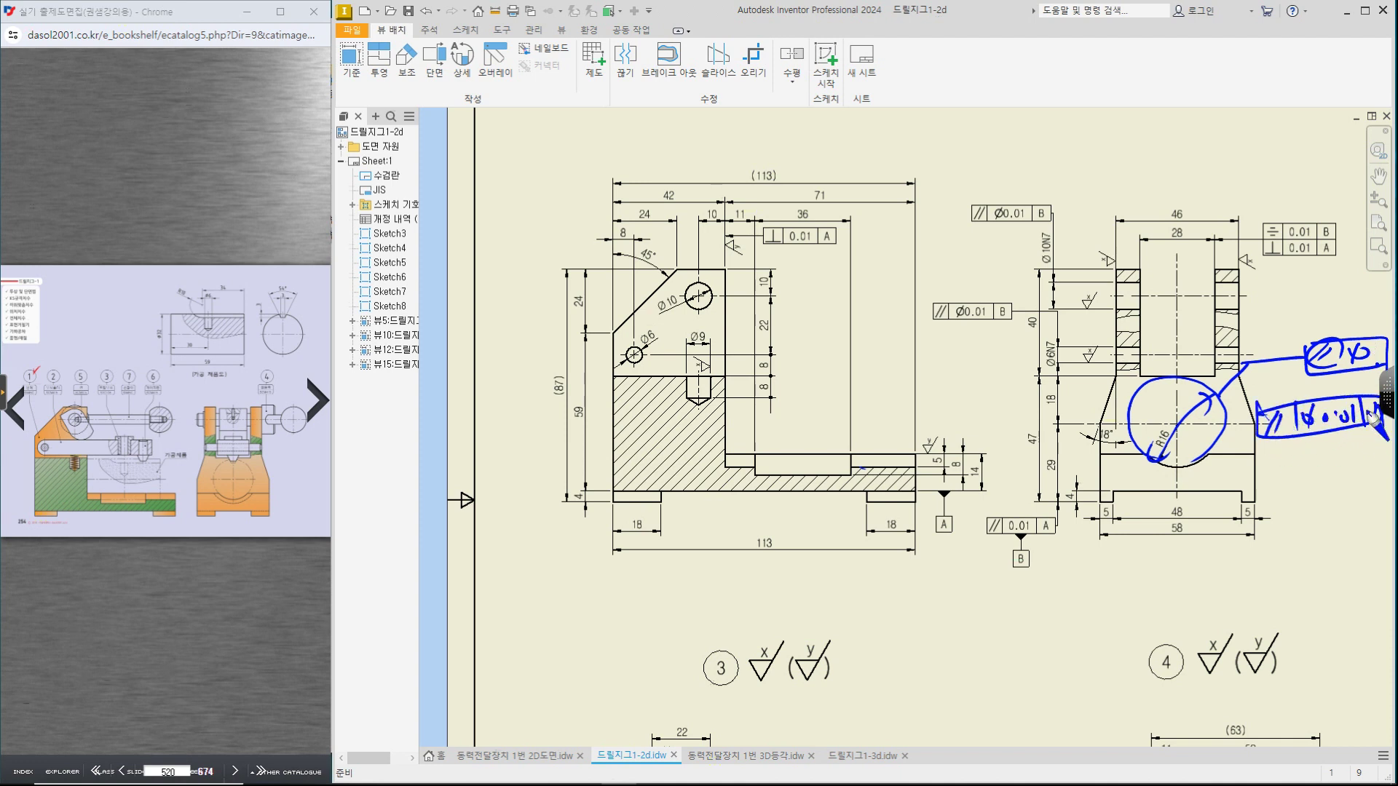
Step: Mark the base's parallelism frame and bottom edge, circle the Ø6N7 hole's parallelism Ø0.01 B frame, and clear all ink
drag(1051, 530, 1056, 536)
click(1093, 487)
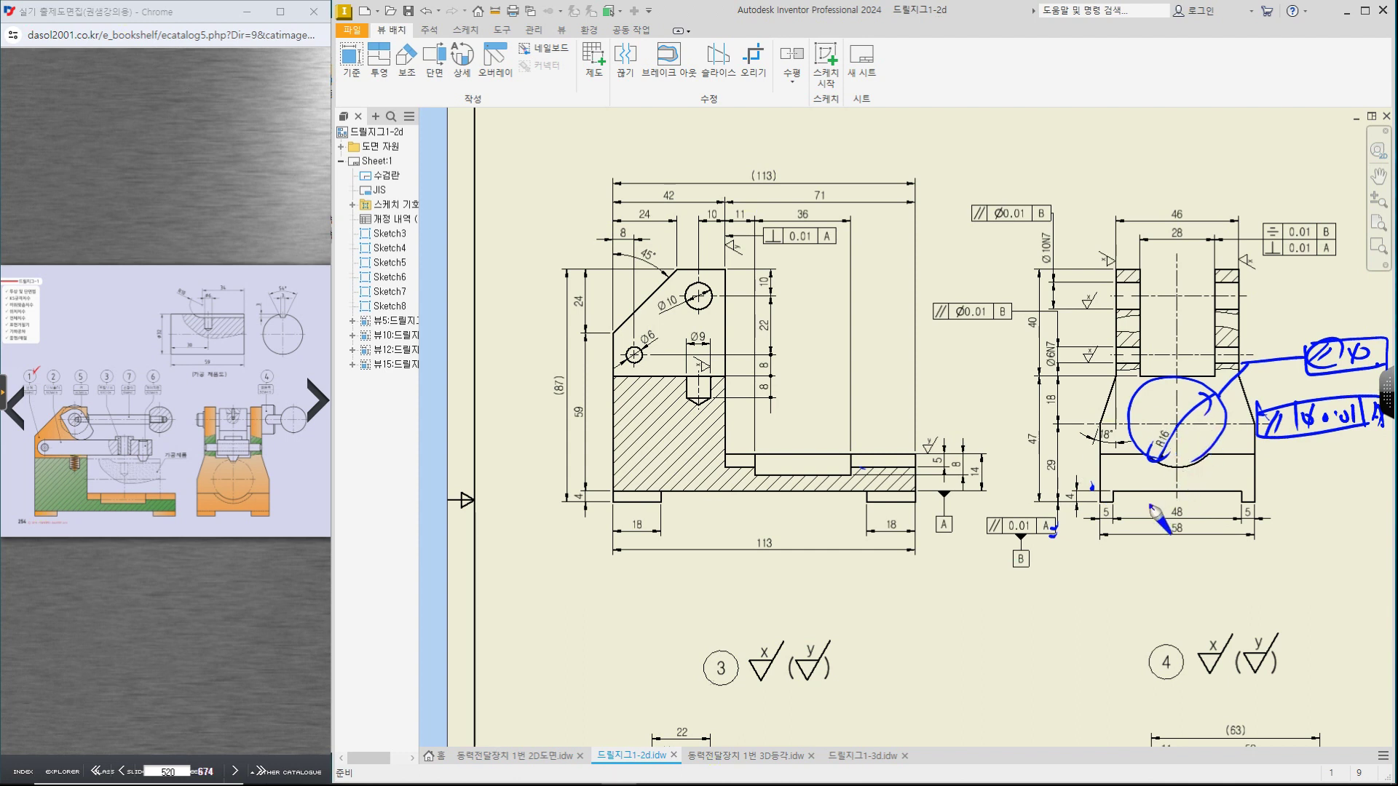
mouse_move(1008, 328)
mouse_down()
mouse_move(919, 329)
mouse_move(965, 332)
mouse_up()
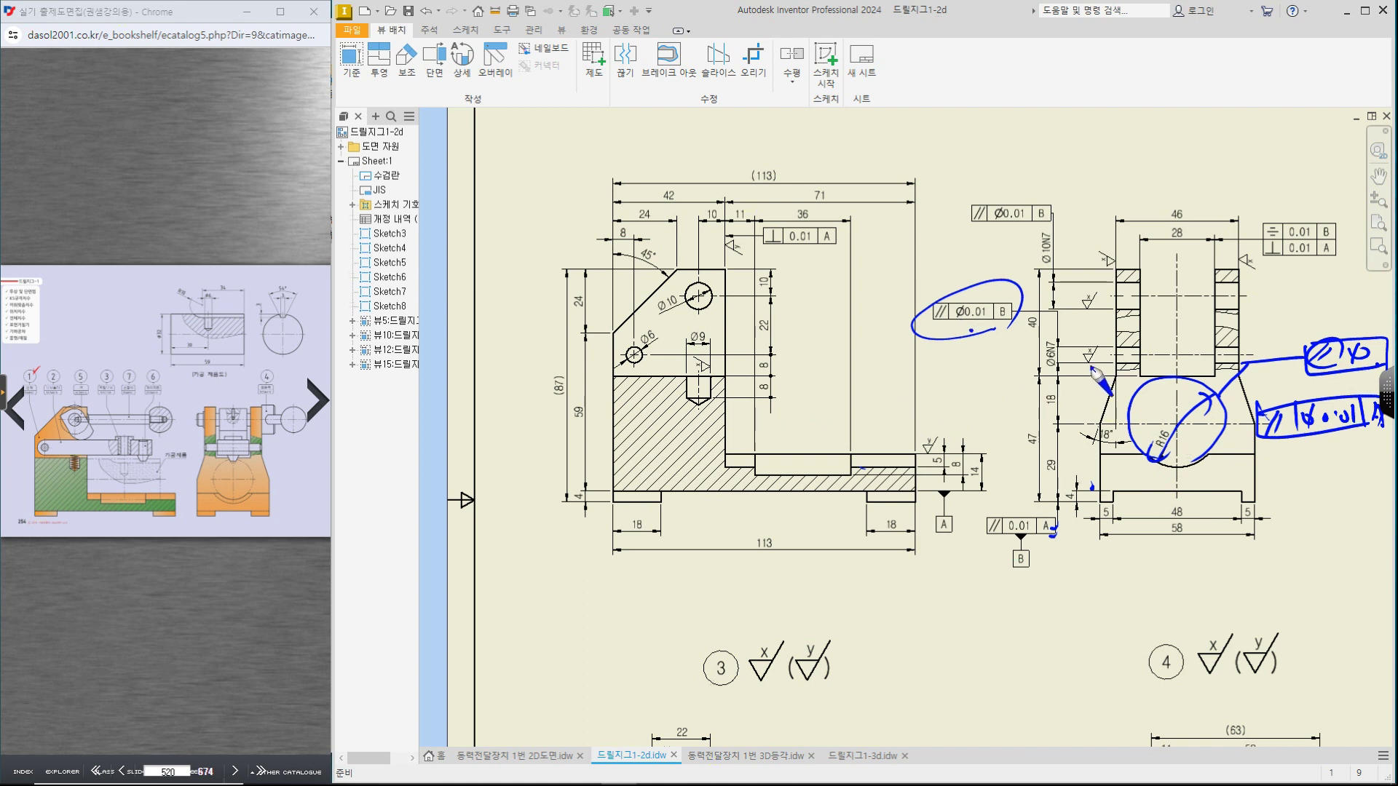
key(Escape)
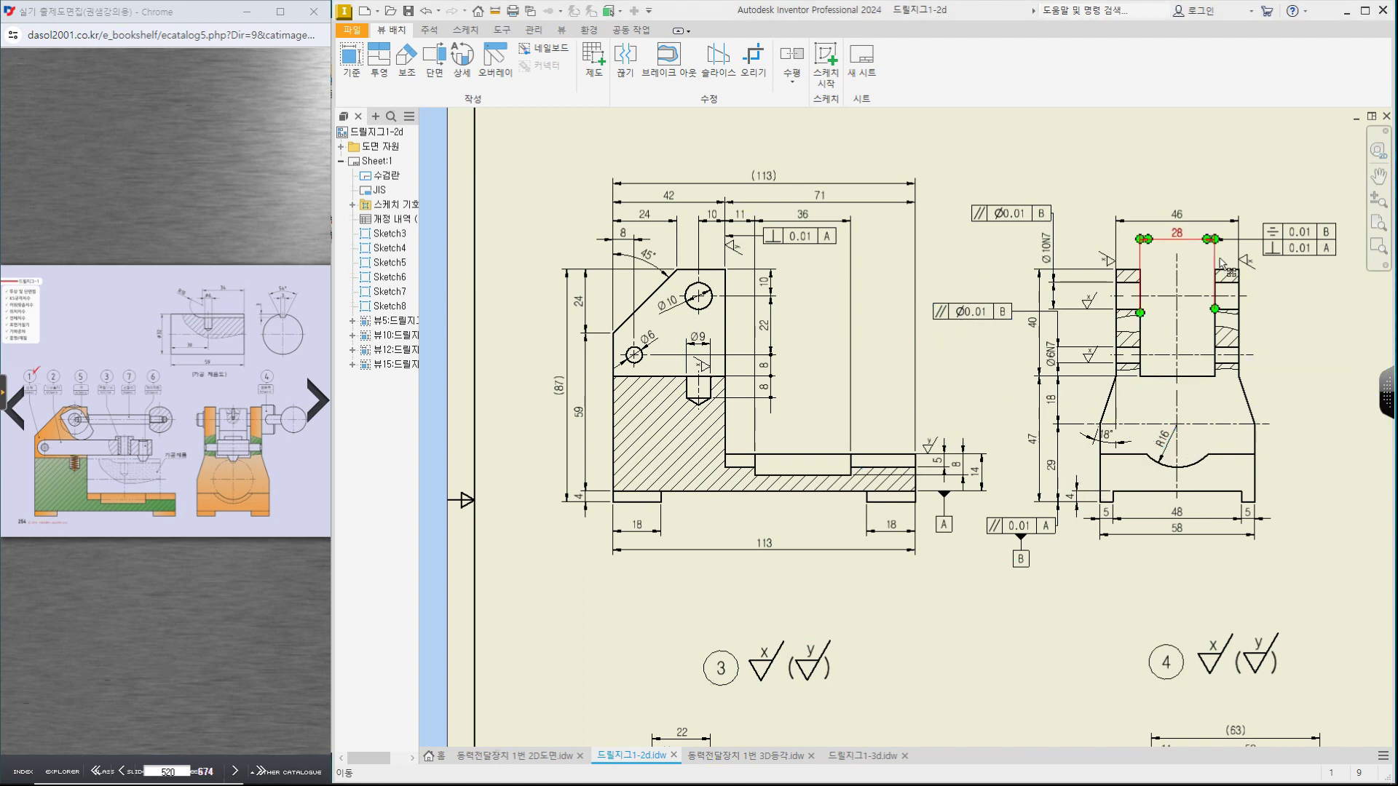
Step: Circle part 1's Ø6N7, handwrite circled h6 and G7 above part 2's Ø6H7 hole, and mark the bush area in the assembly
middle_drag(1267, 386, 815, 425)
middle_drag(1059, 382, 903, 400)
middle_drag(963, 345, 1078, 391)
key(ctrl+2)
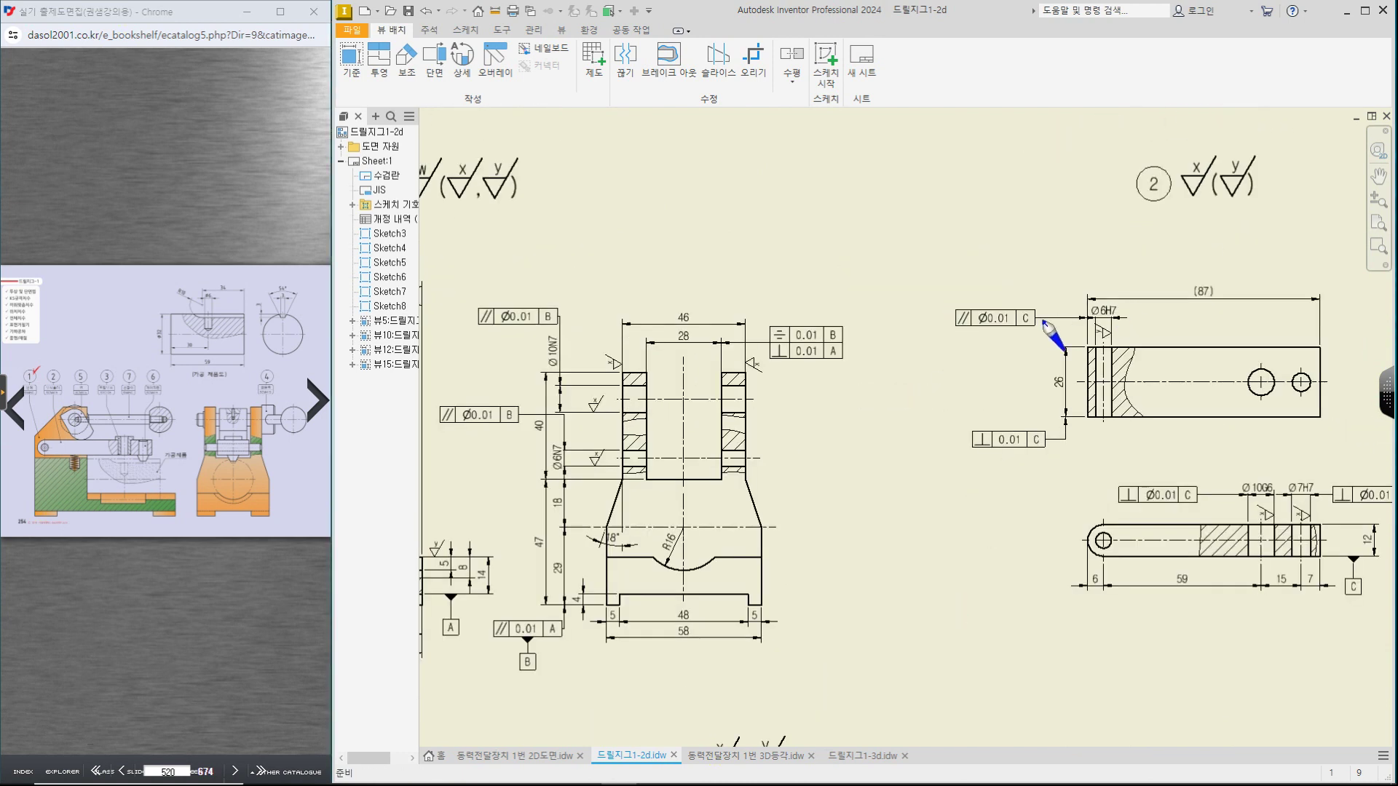
drag(566, 472, 556, 483)
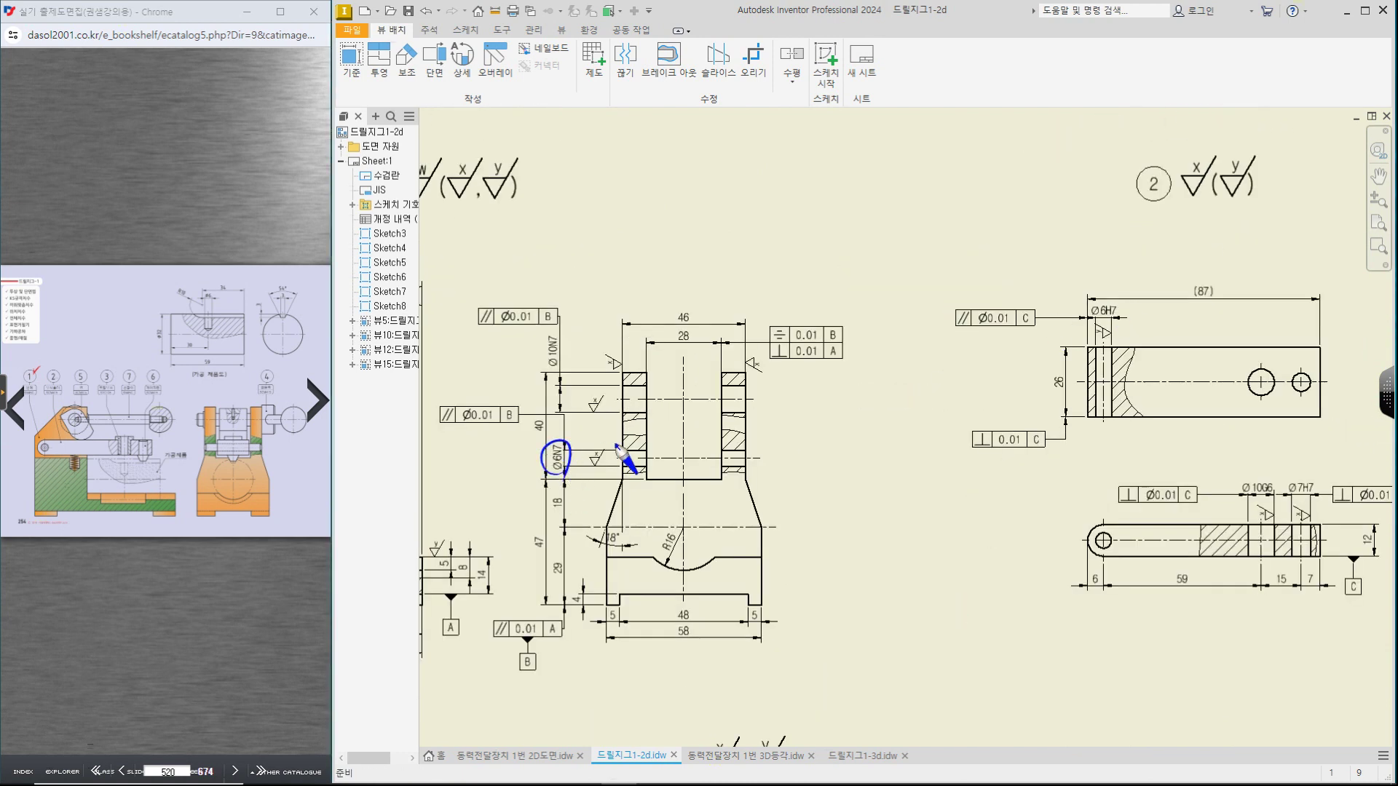
drag(1108, 314, 1120, 319)
drag(871, 191, 896, 232)
mouse_move(923, 161)
mouse_down()
mouse_move(917, 208)
mouse_move(949, 201)
mouse_move(1082, 298)
mouse_move(1174, 288)
mouse_up()
click(1207, 252)
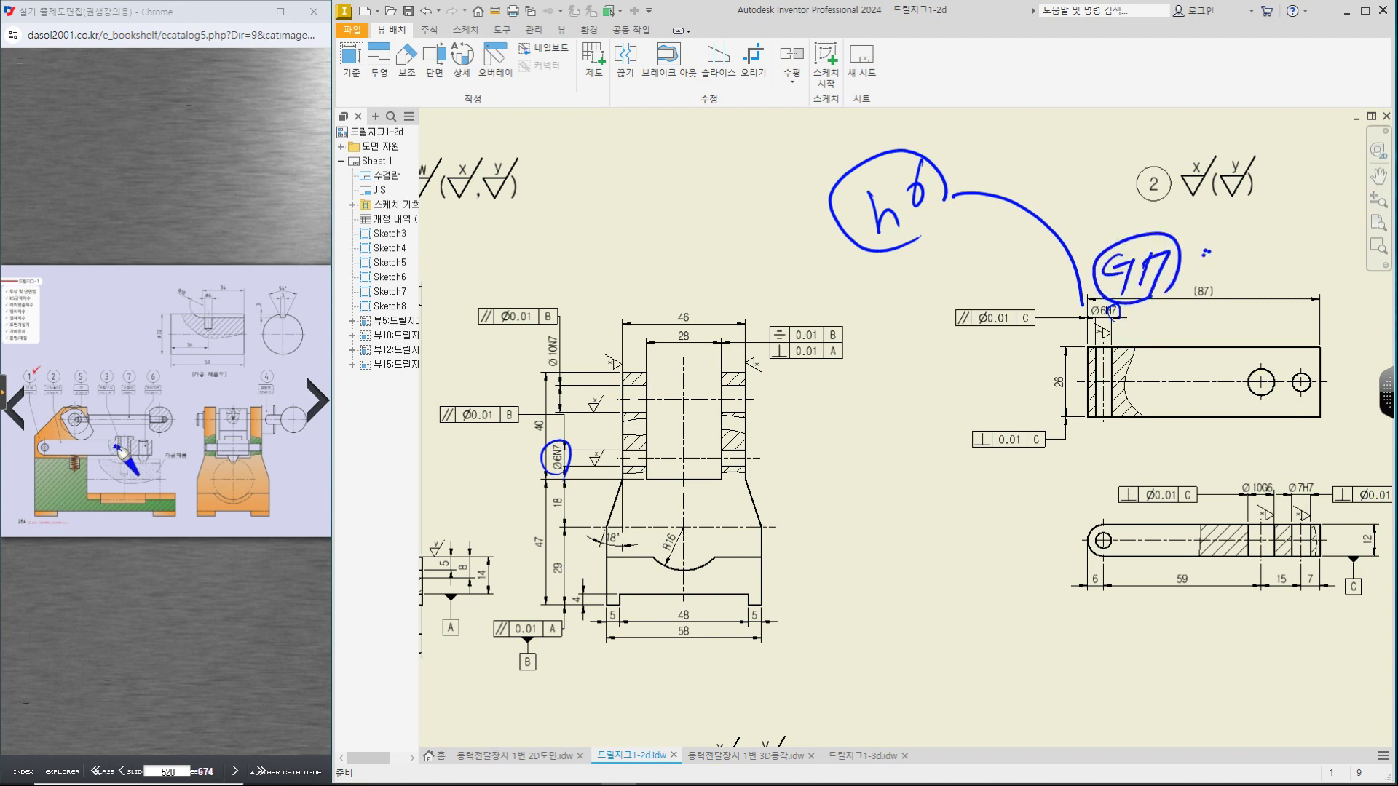
drag(116, 436, 116, 470)
mouse_move(1125, 300)
mouse_down()
mouse_move(1100, 247)
mouse_move(1178, 284)
mouse_move(1147, 274)
mouse_up()
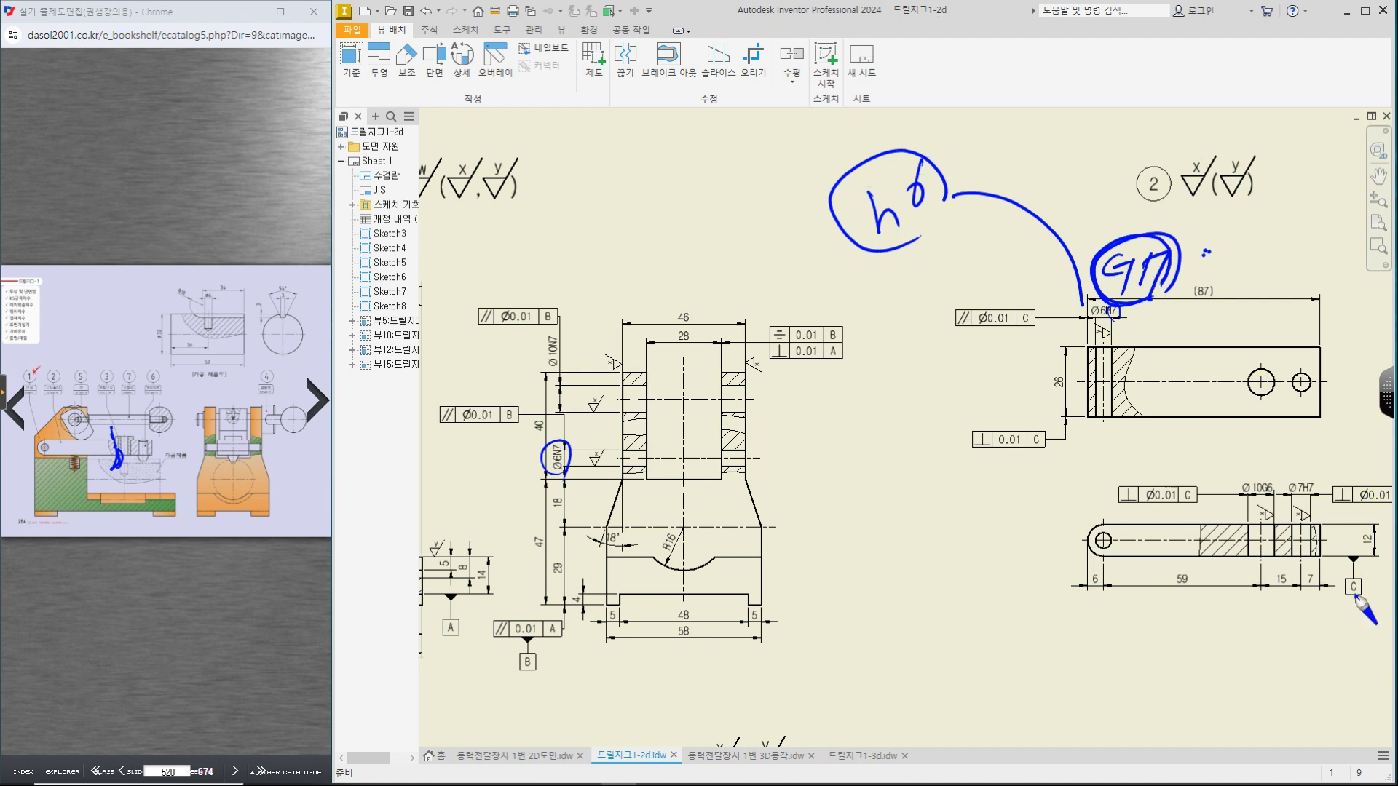
Step: Ink marks around datum C and part 2's Ø0.01 C frames, cross out its ⊥ 0.01 C frame, and clear the ink
drag(1367, 502, 1353, 519)
drag(1169, 491, 1168, 521)
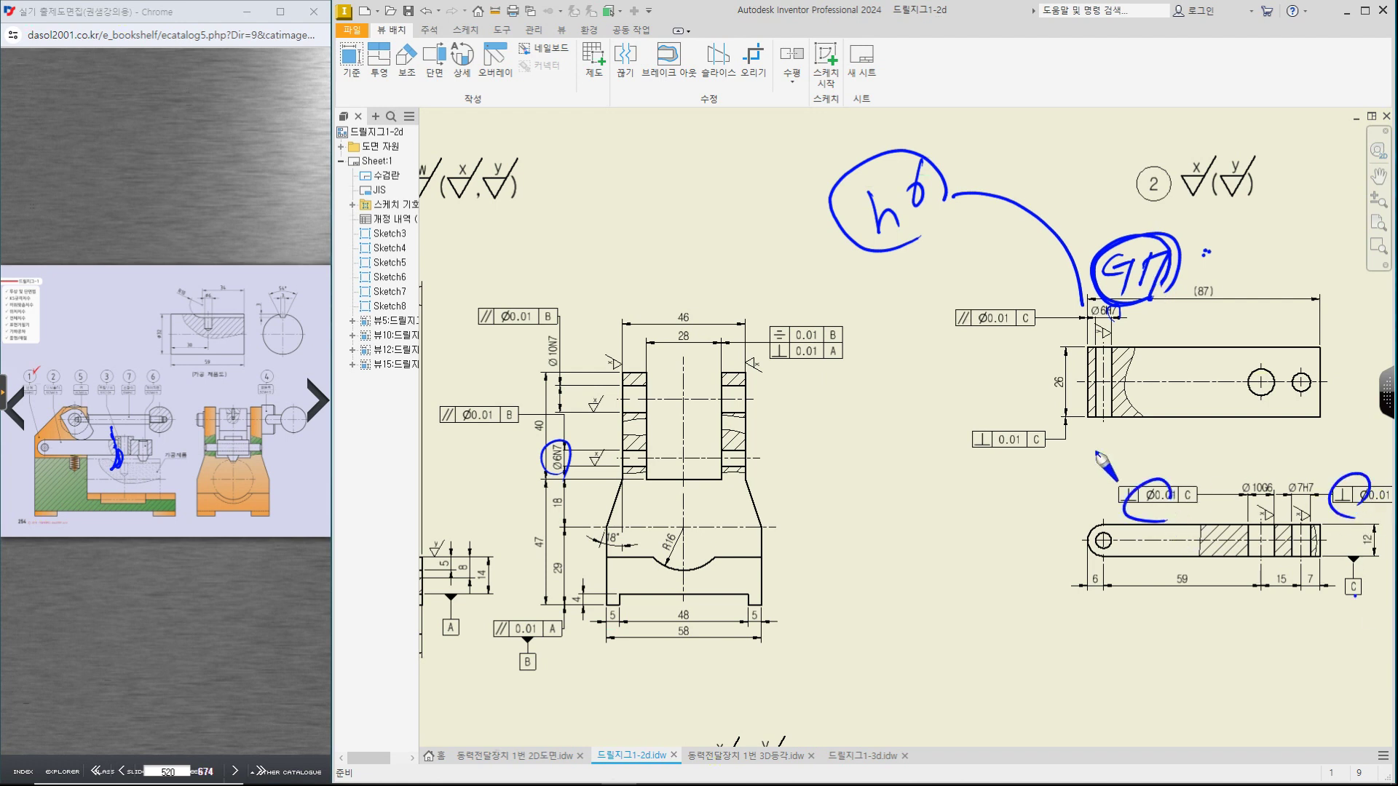
drag(253, 449, 259, 472)
drag(1037, 415, 946, 485)
drag(975, 410, 1034, 447)
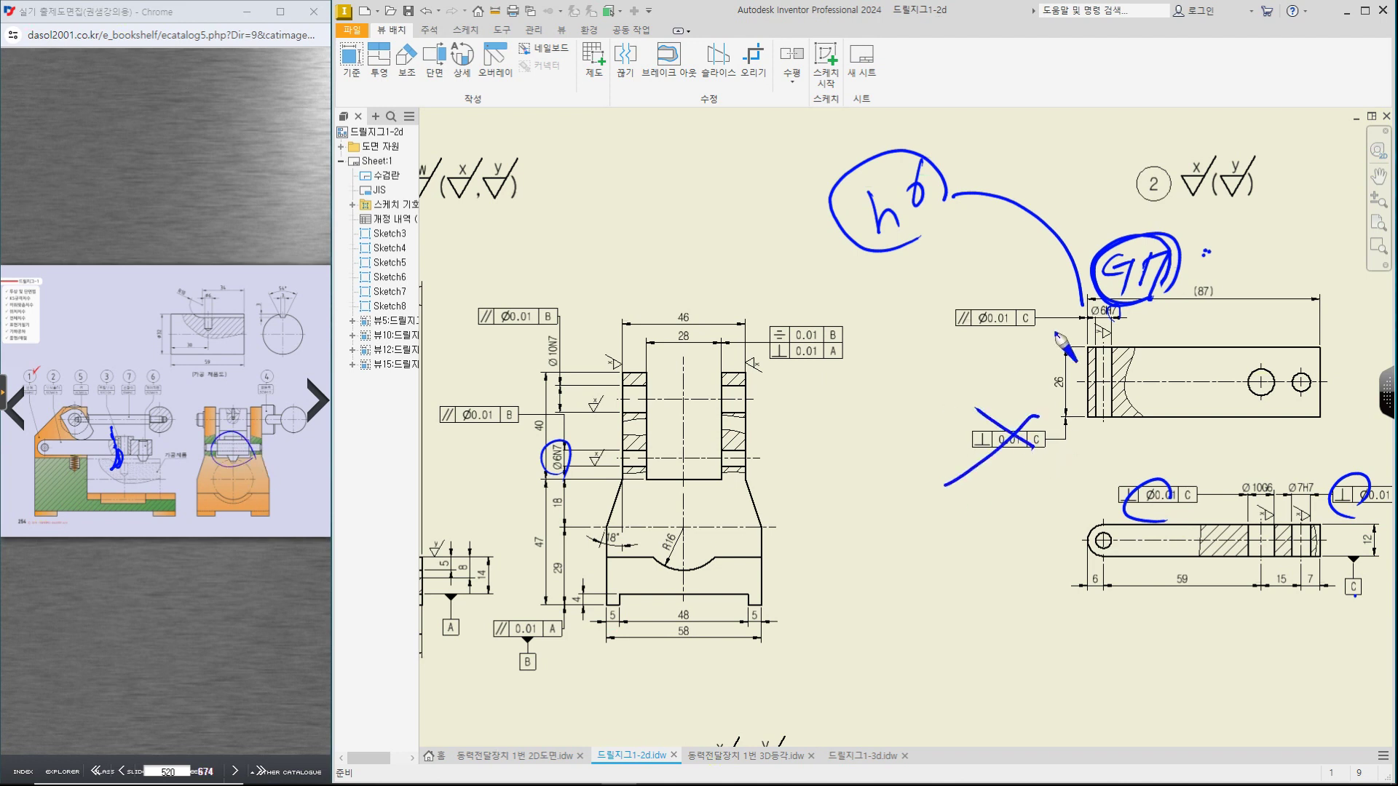
drag(1028, 319, 1007, 355)
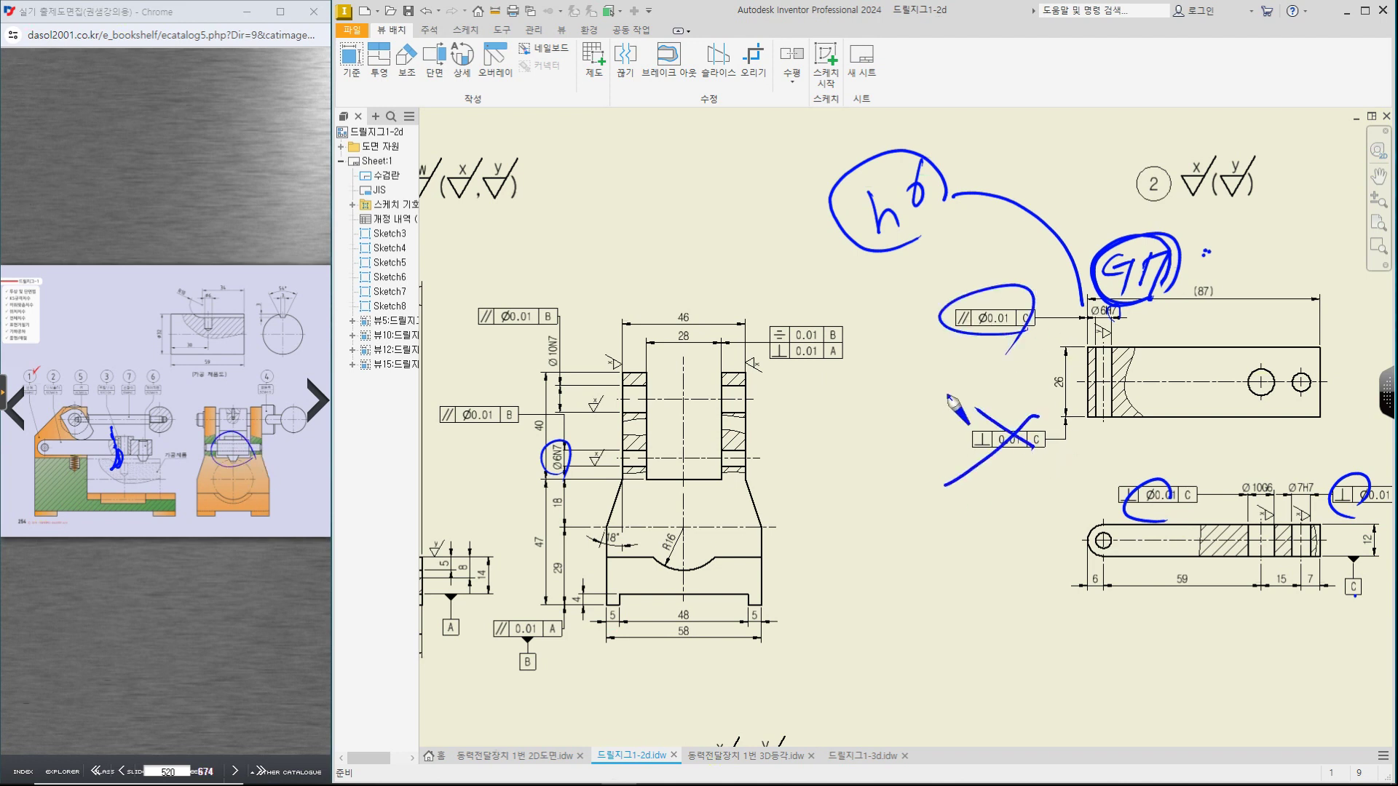
key(Escape)
Step: Delete both 5 mm foot-width dimensions beneath part 1's end view
mouse_move(814, 611)
middle_down()
mouse_move(952, 530)
mouse_move(1037, 373)
middle_up()
scroll(837, 380, up, 5)
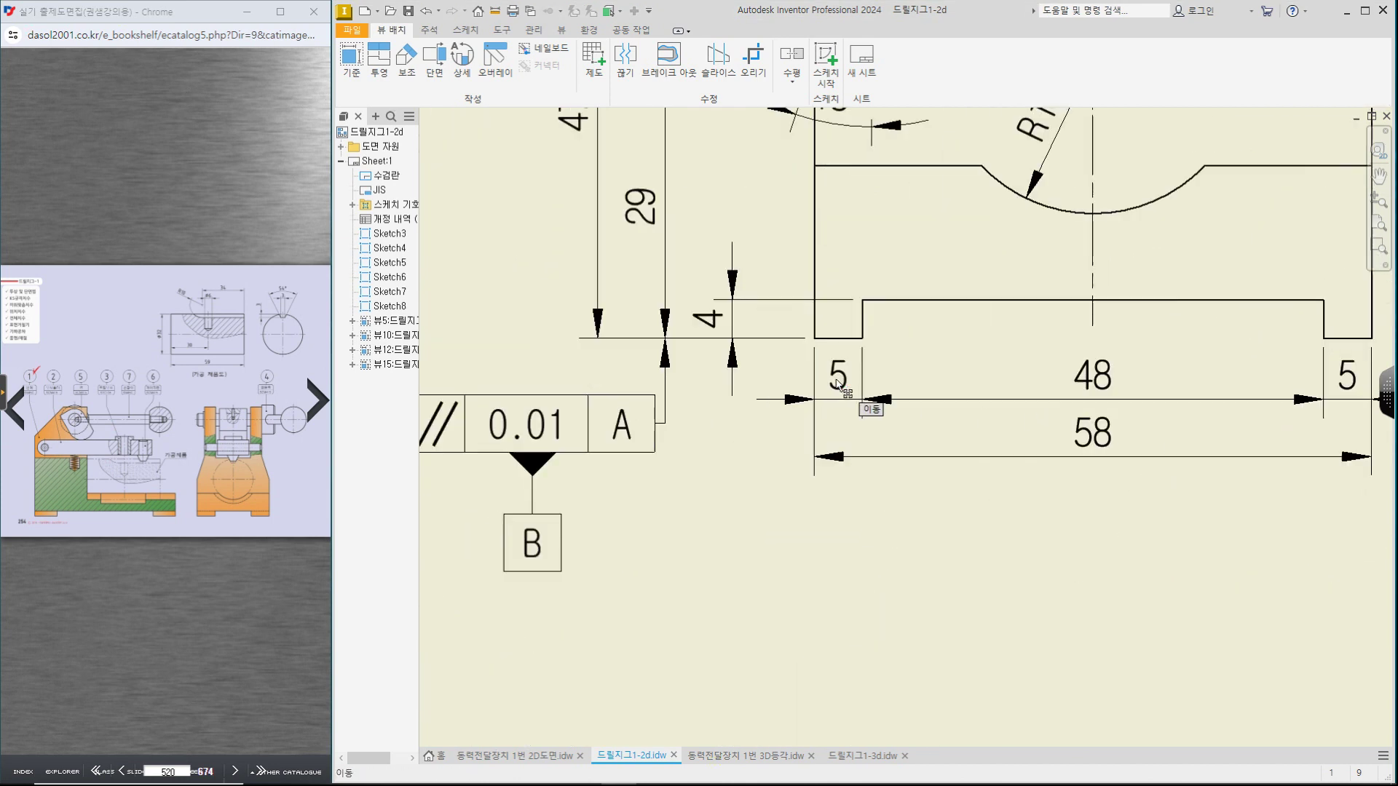
click(848, 388)
key(Delete)
middle_drag(1187, 471, 901, 536)
click(1061, 440)
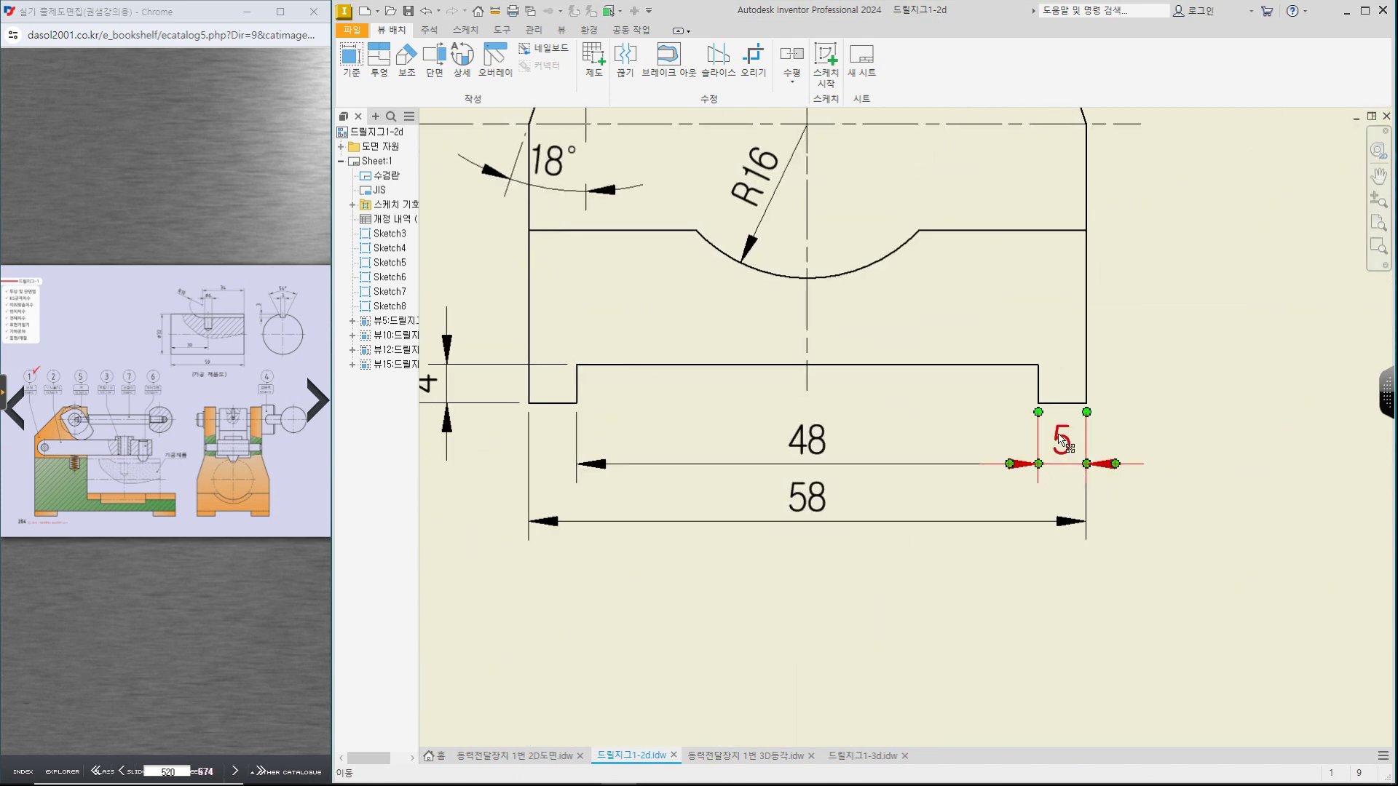
key(Delete)
Step: Delete the 6 mm dimension at the rounded end of part 2's sectioned view
scroll(1206, 525, down, 5)
middle_drag(1206, 524, 860, 466)
mouse_move(1110, 474)
middle_down()
mouse_move(1052, 475)
mouse_move(1099, 490)
middle_up()
scroll(1120, 471, up, 3)
scroll(801, 437, up, 3)
click(773, 480)
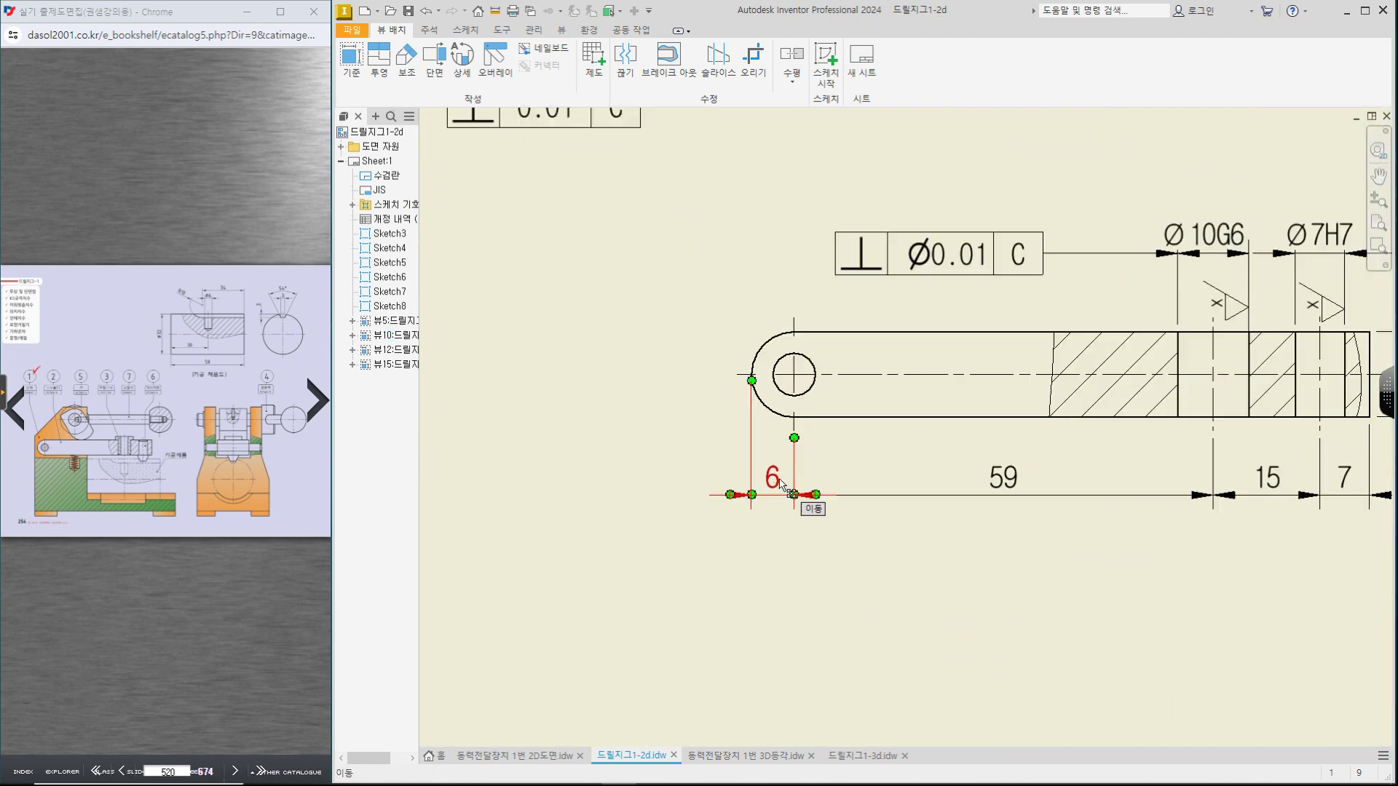
Step: Try to add a radius dimension to the rounded end of part 2's sectioned view
middle_drag(958, 456, 966, 562)
key(d)
click(776, 447)
click(770, 440)
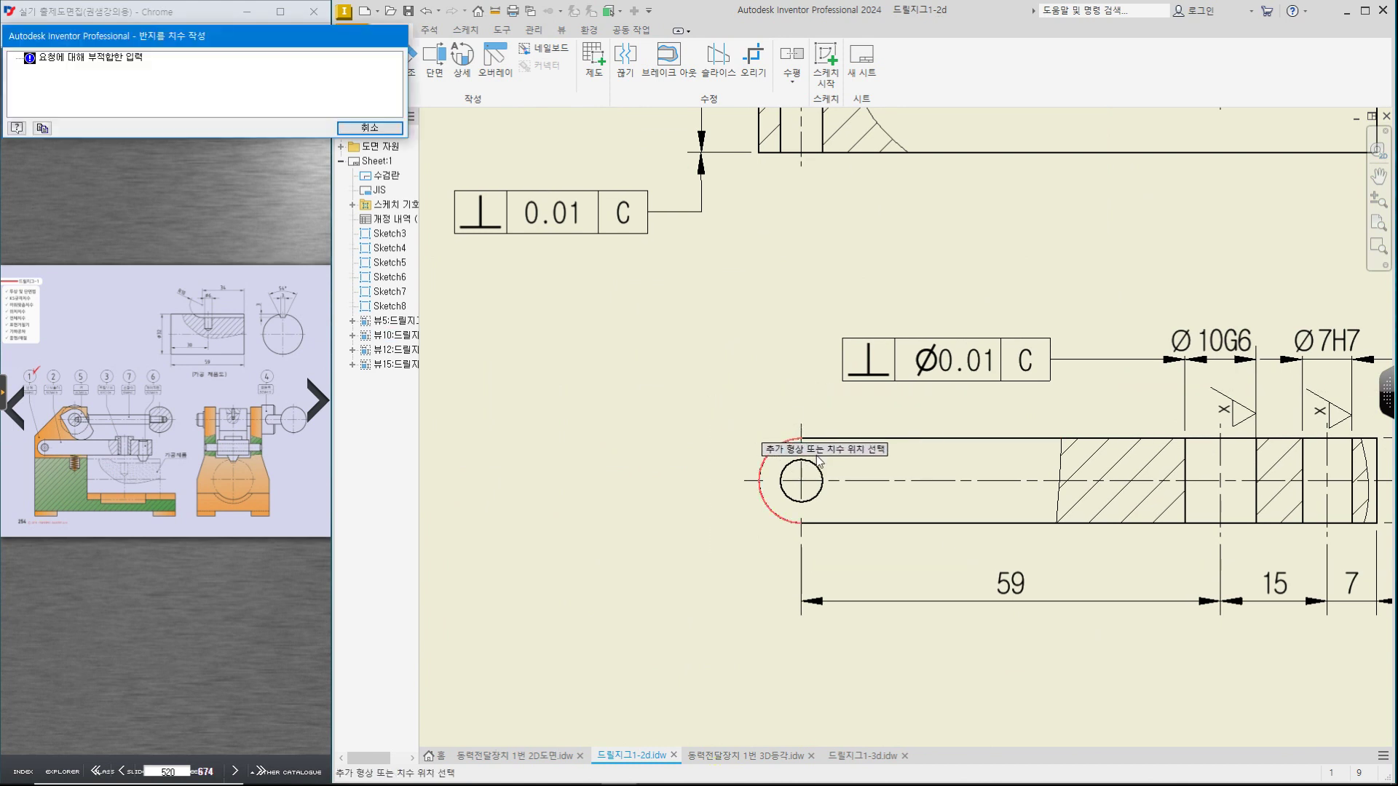
key(Escape)
scroll(815, 466, down, 5)
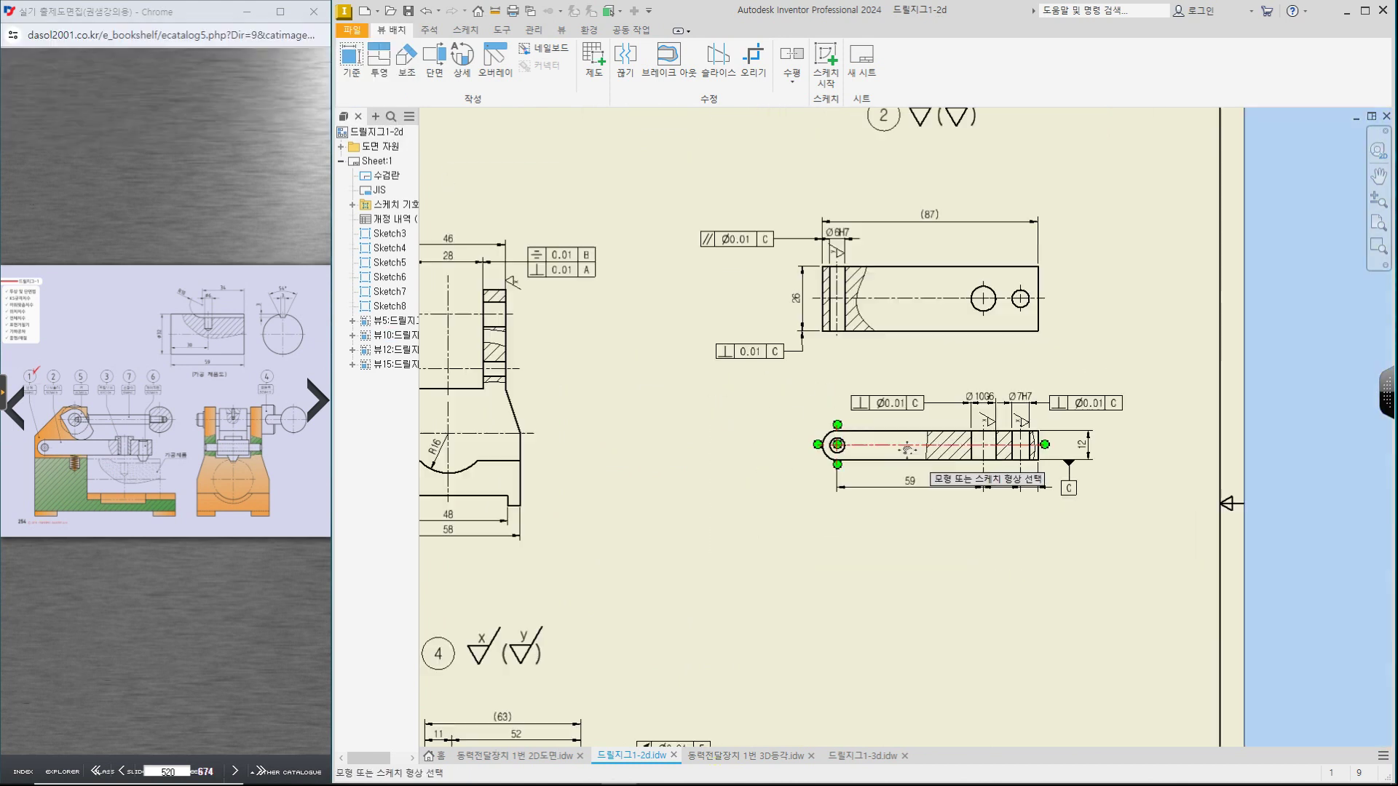
Step: Open the 드릴지그-1 part model from the drawing view and isolate part 2's solid, 솔리드2
middle_drag(814, 475, 958, 456)
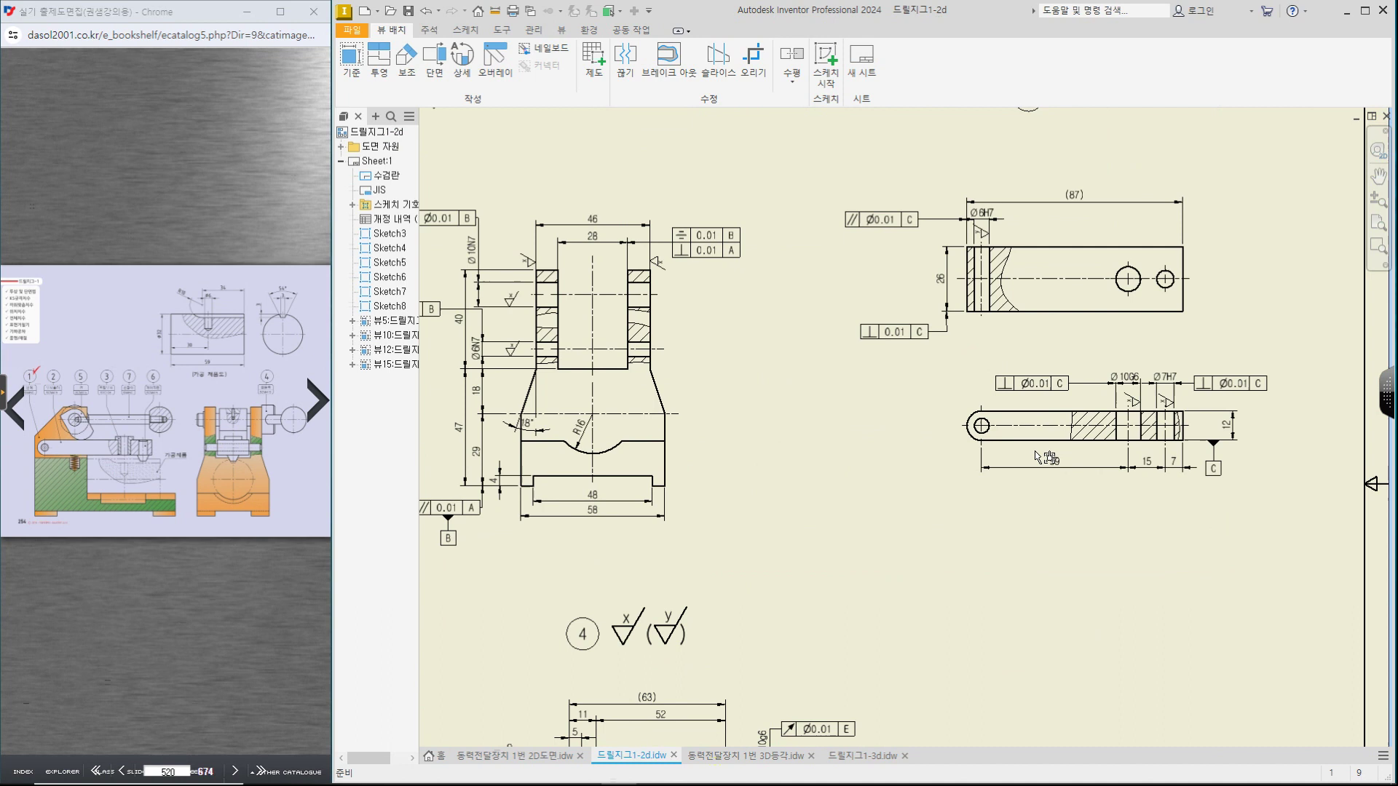
right_click(961, 412)
click(932, 59)
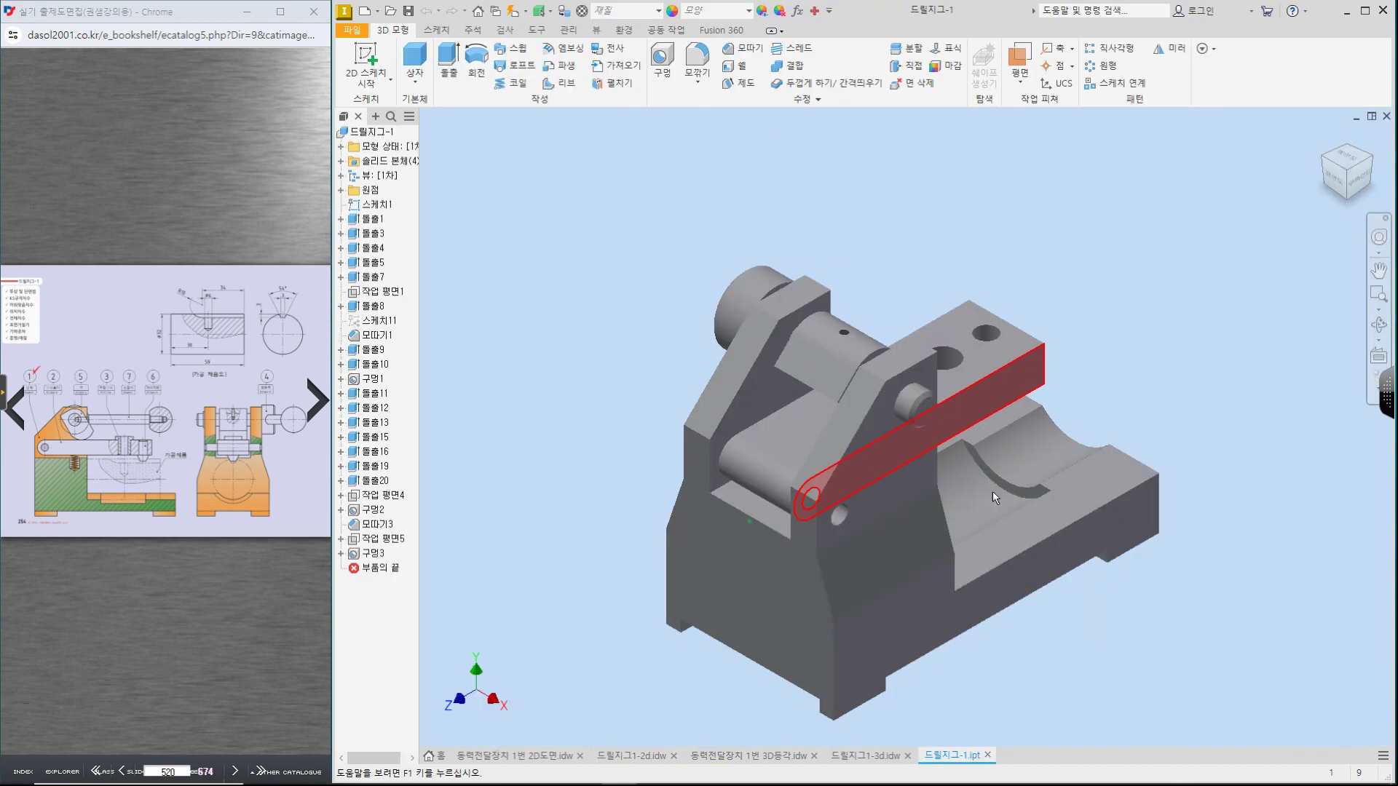
click(1372, 156)
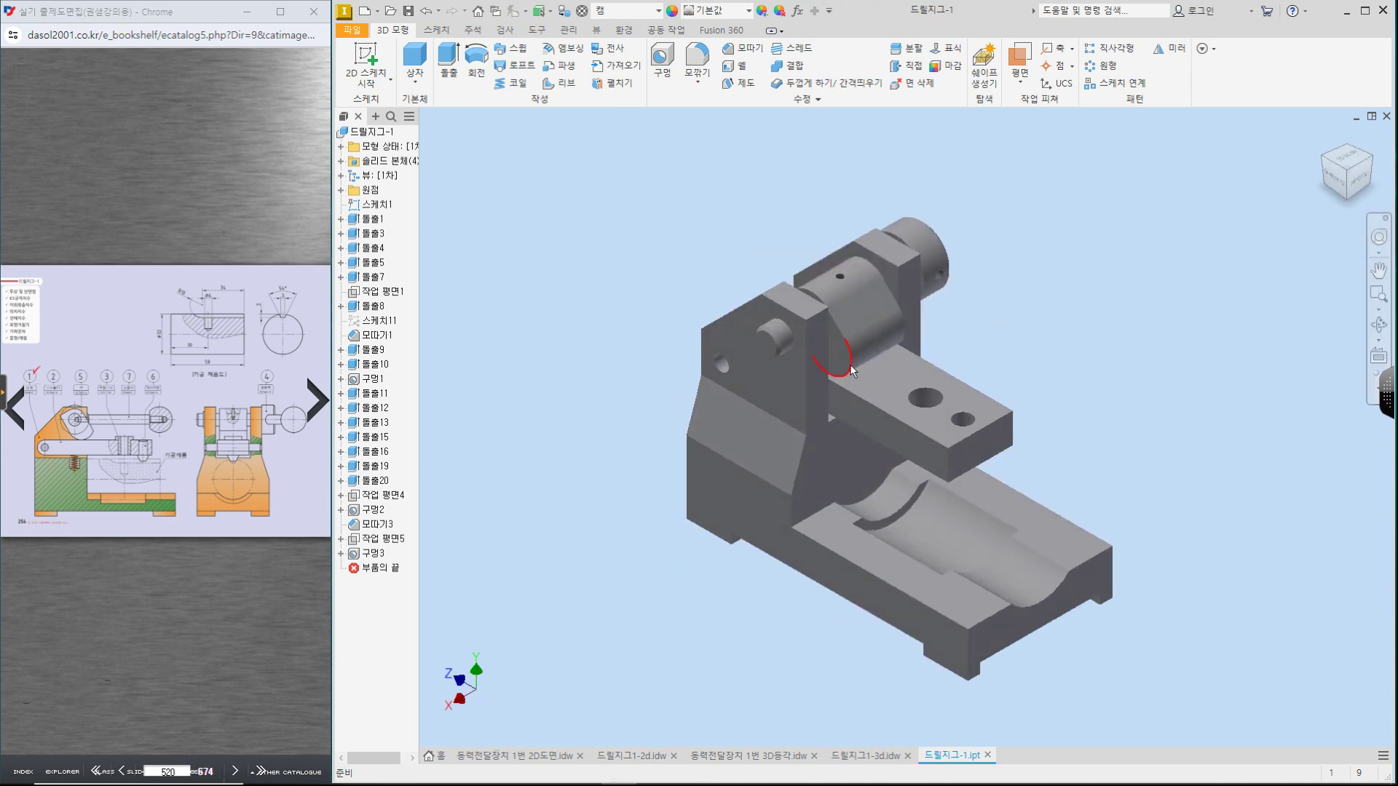
scroll(870, 376, up, 3)
middle_drag(885, 383, 1046, 433)
drag(1046, 432, 953, 495)
click(341, 161)
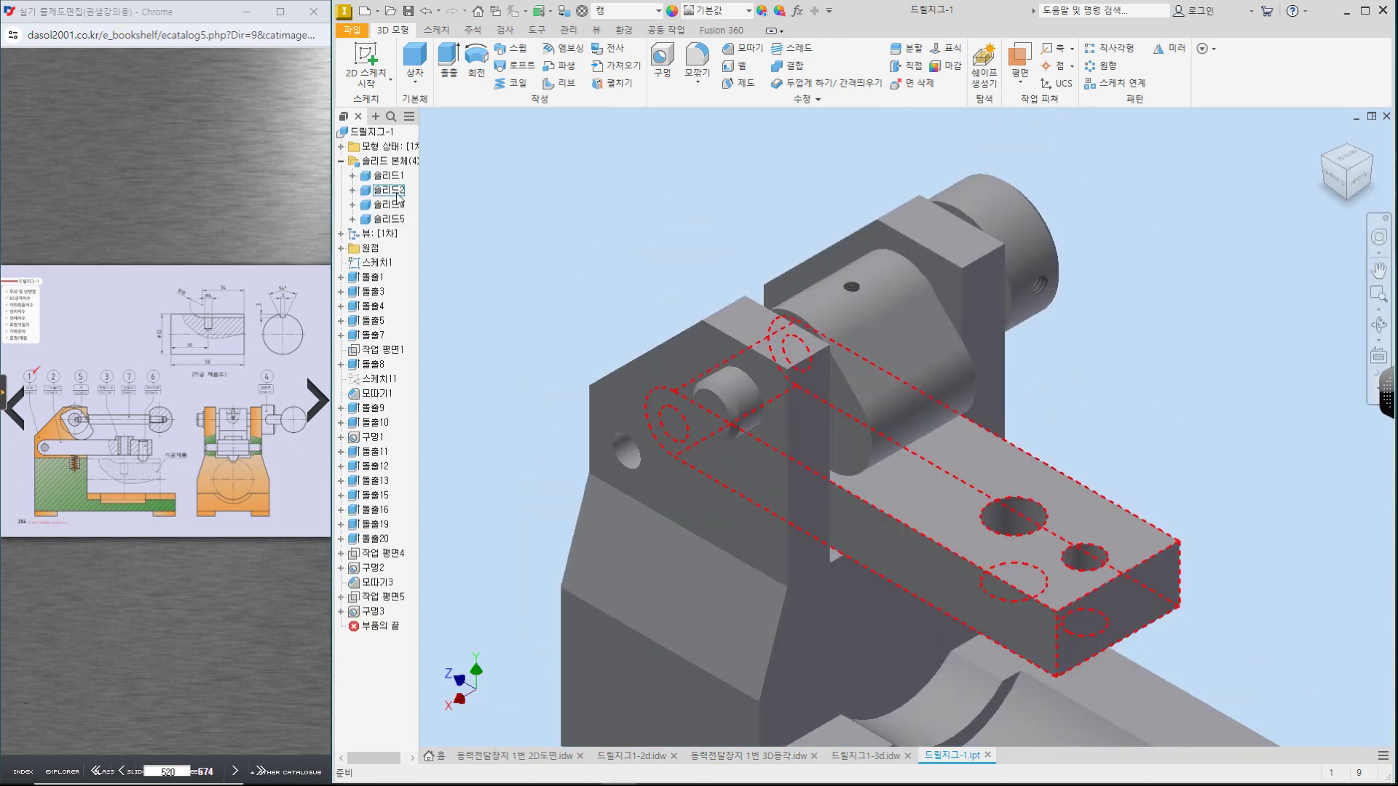
right_click(396, 192)
click(437, 303)
scroll(1051, 383, down, 2)
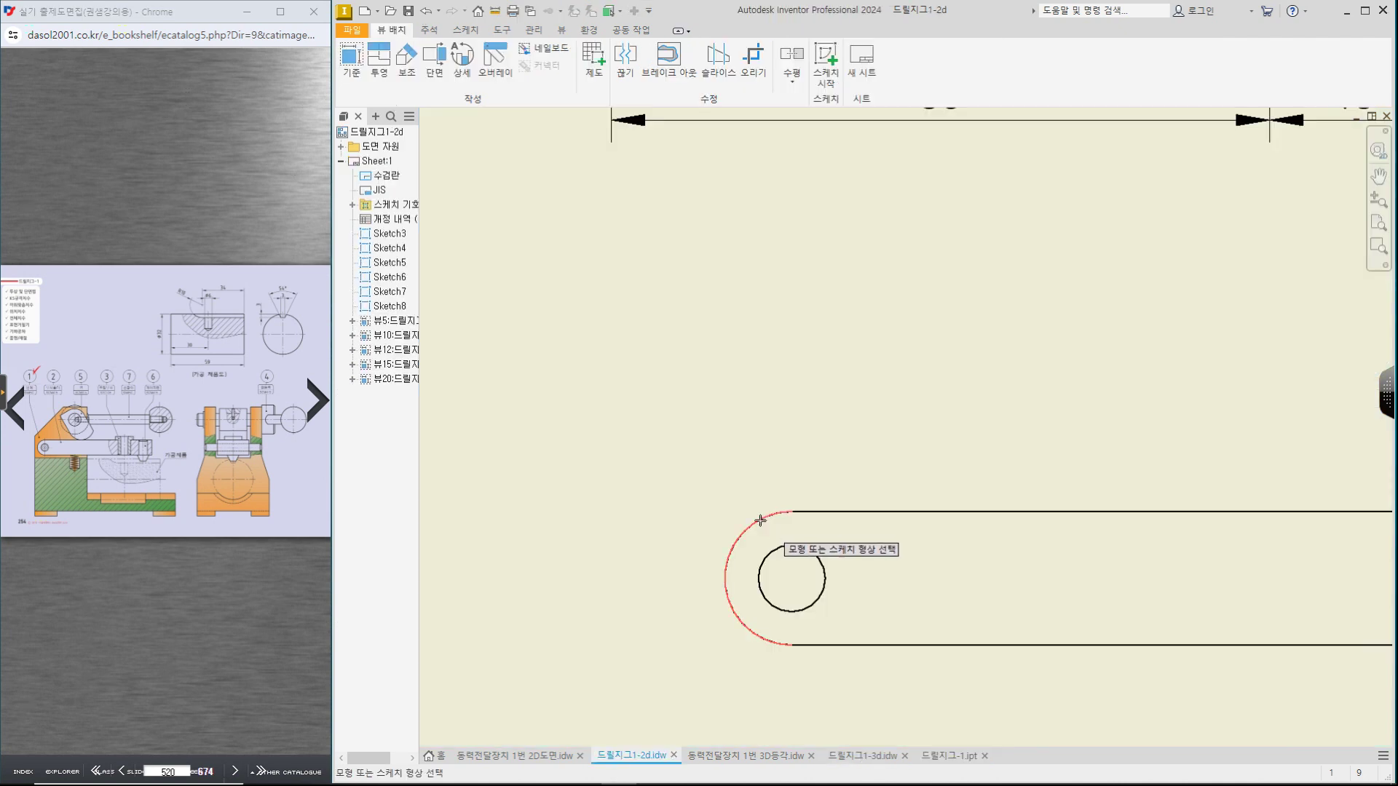
Step: Add a radius dimension to the rounded end in the separate view of part 2's solid
click(761, 521)
click(690, 427)
scroll(918, 470, down, 4)
scroll(920, 475, down, 2)
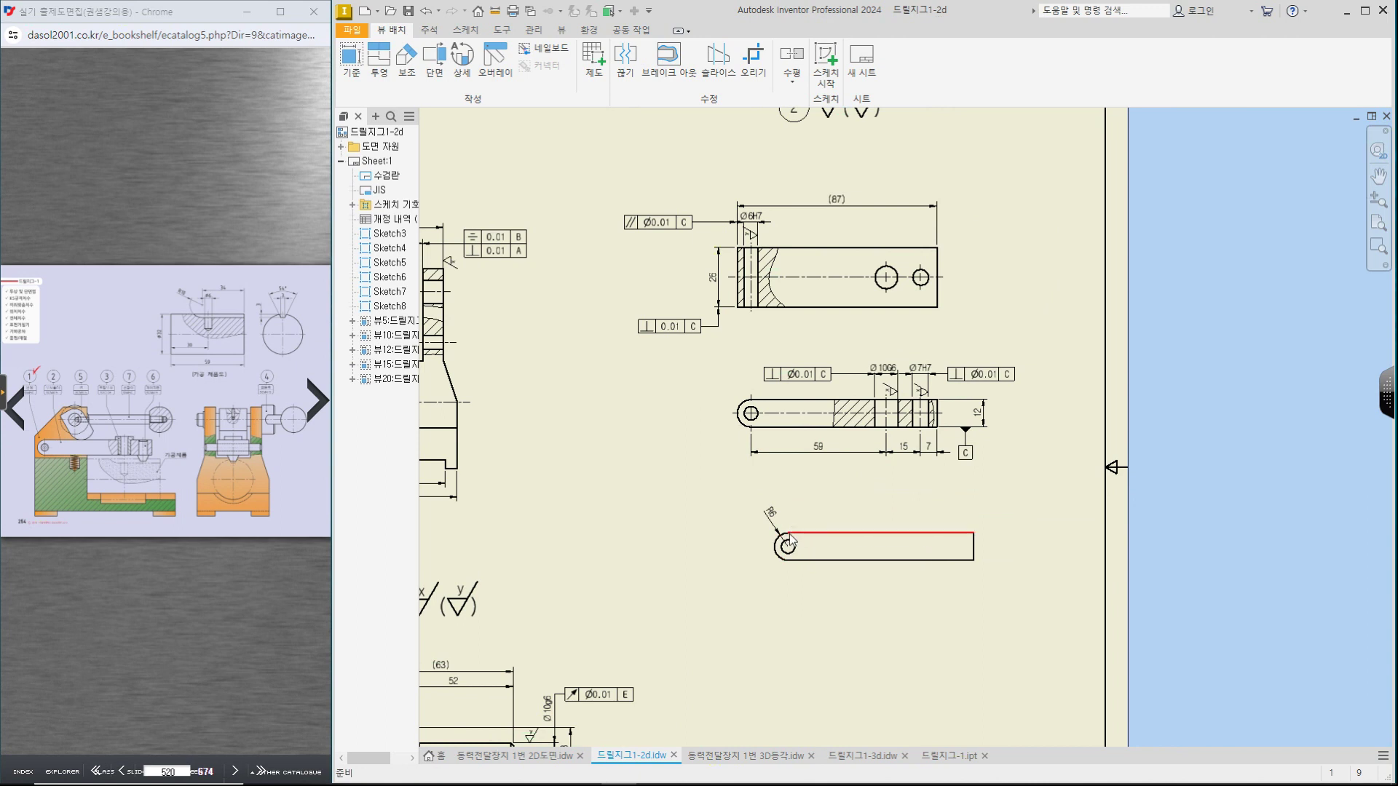
Step: Hide the measured value of the rounded end's radius dimension and override its text as (R)
middle_drag(799, 485, 848, 572)
scroll(848, 573, up, 2)
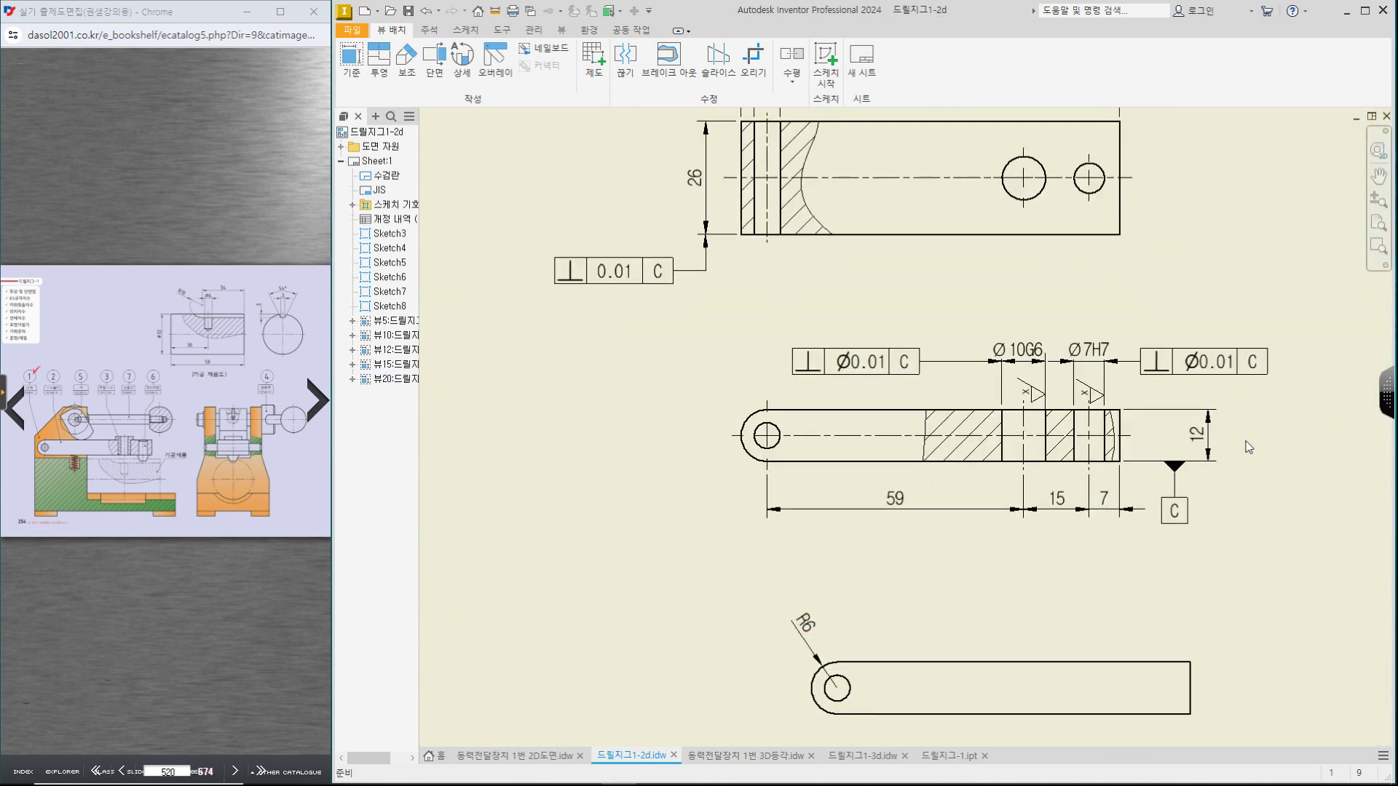
click(966, 575)
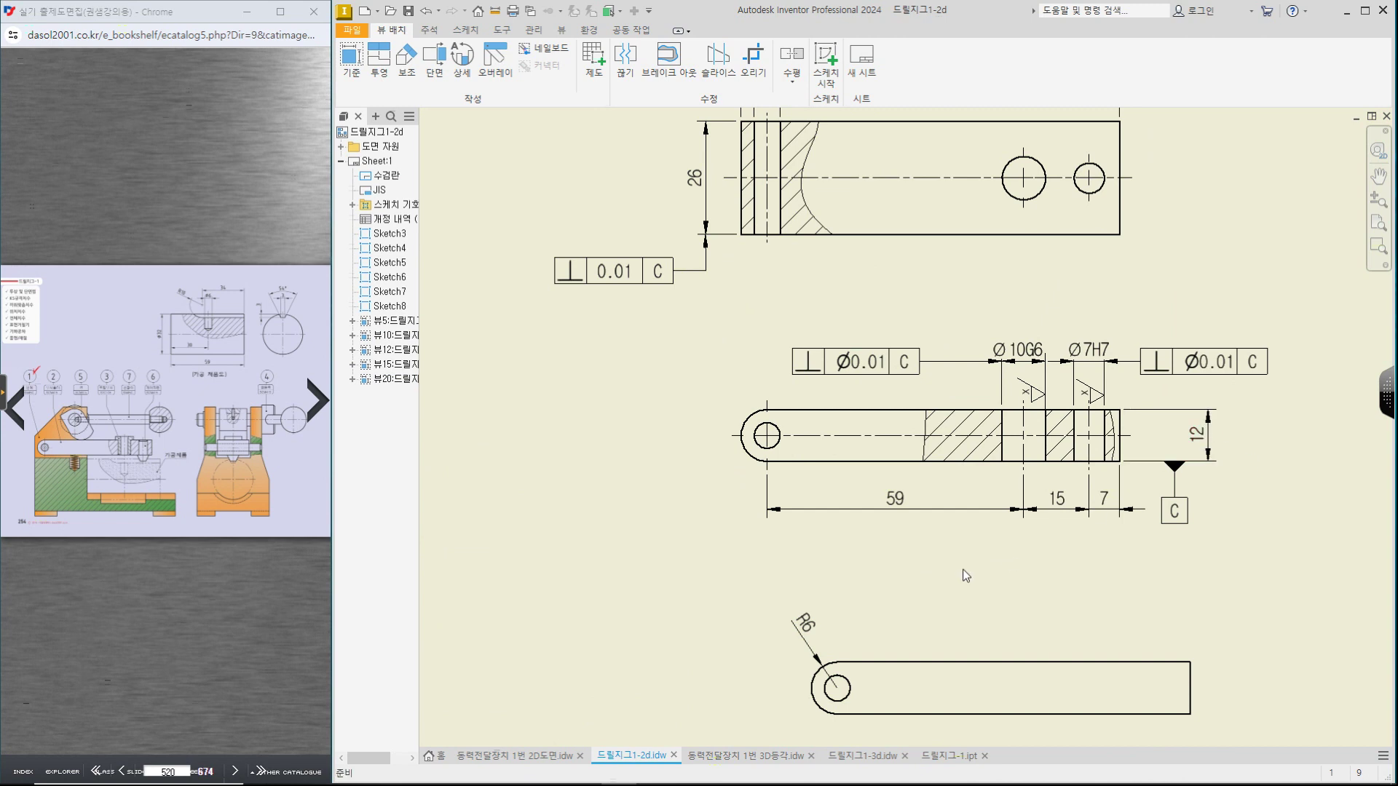
double_click(814, 629)
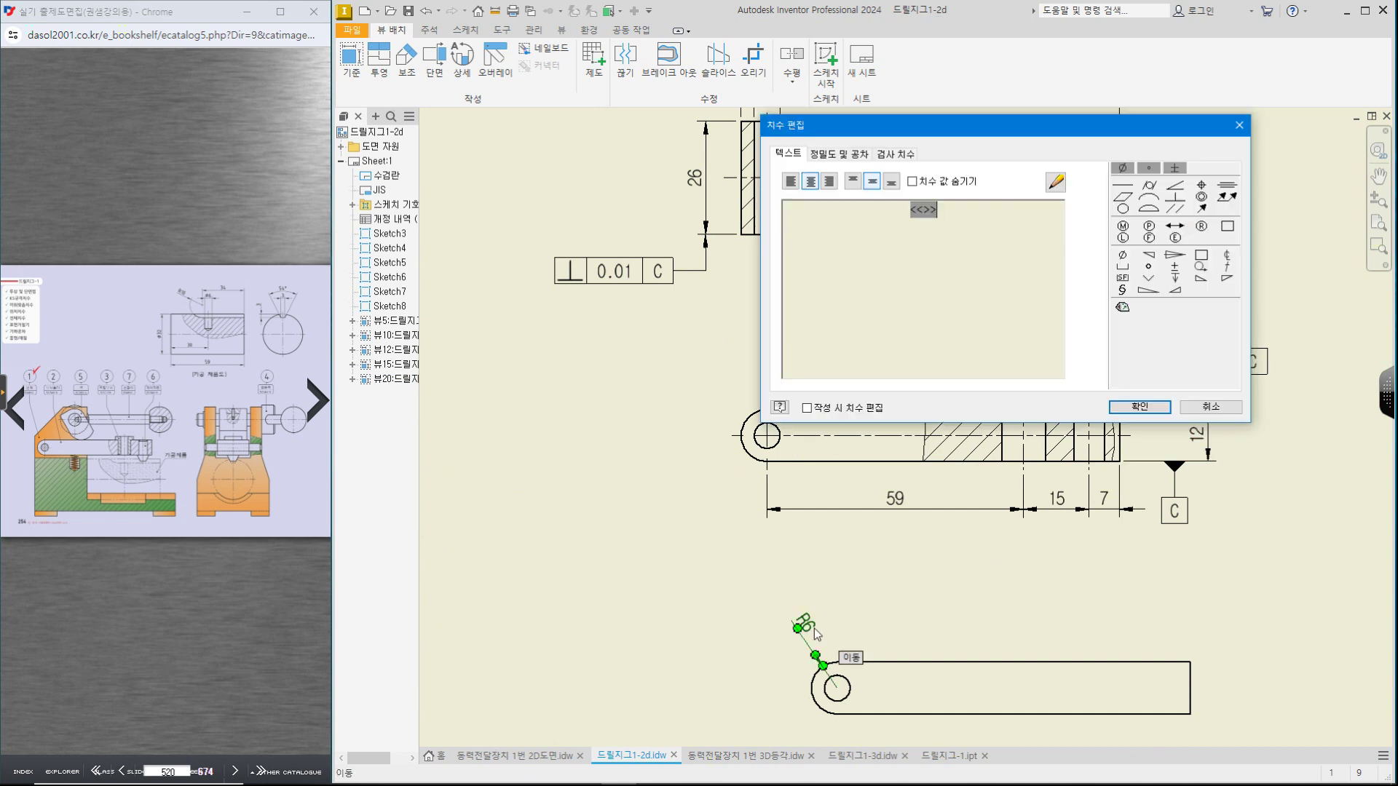
click(912, 182)
text(()
click(1145, 410)
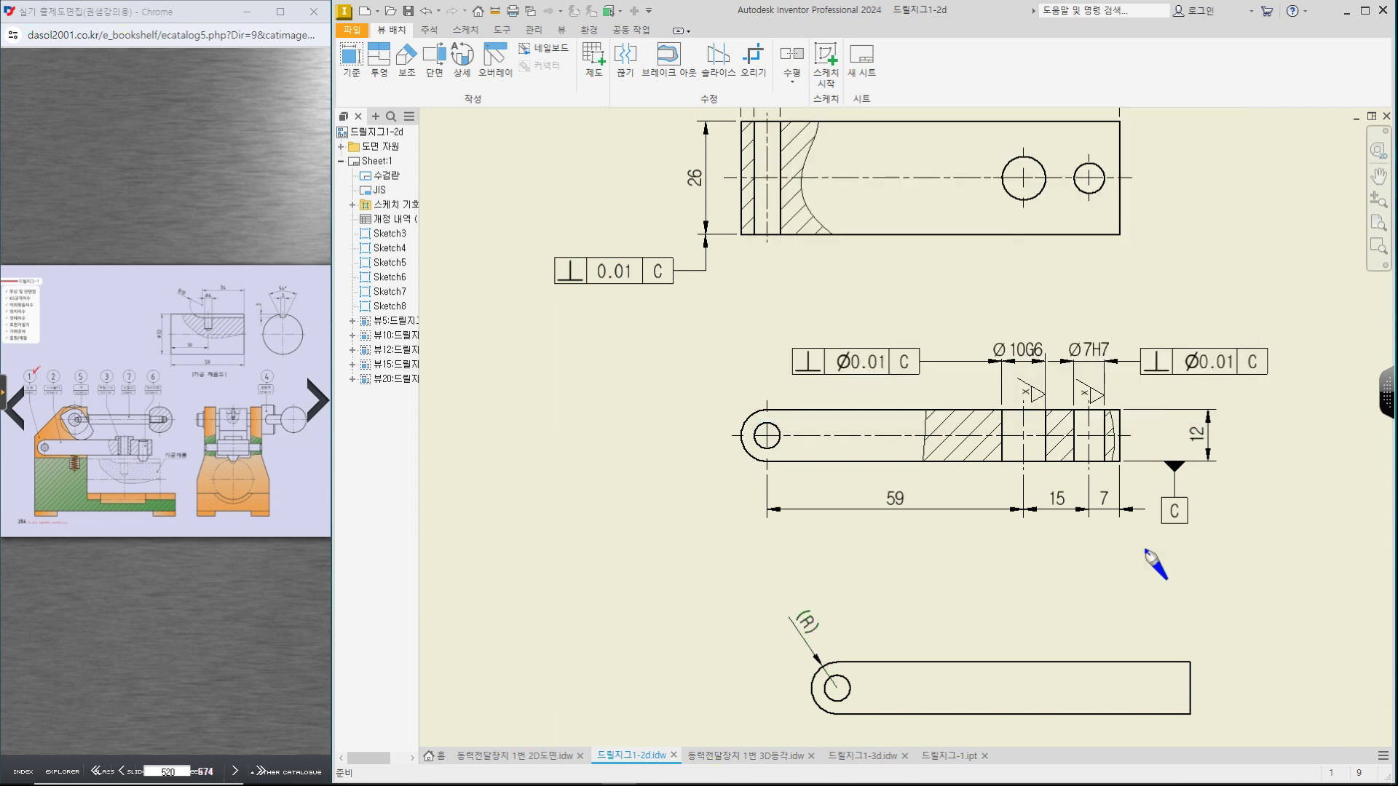
Step: Ink marks on part 2's 12 mm height, the rounded end and its (R) dimension
drag(1192, 437, 1214, 445)
mouse_move(844, 664)
mouse_down()
mouse_move(815, 680)
mouse_move(828, 710)
mouse_up()
mouse_move(847, 586)
mouse_down()
mouse_move(881, 620)
mouse_move(848, 599)
mouse_move(857, 631)
mouse_move(793, 634)
mouse_move(827, 653)
mouse_up()
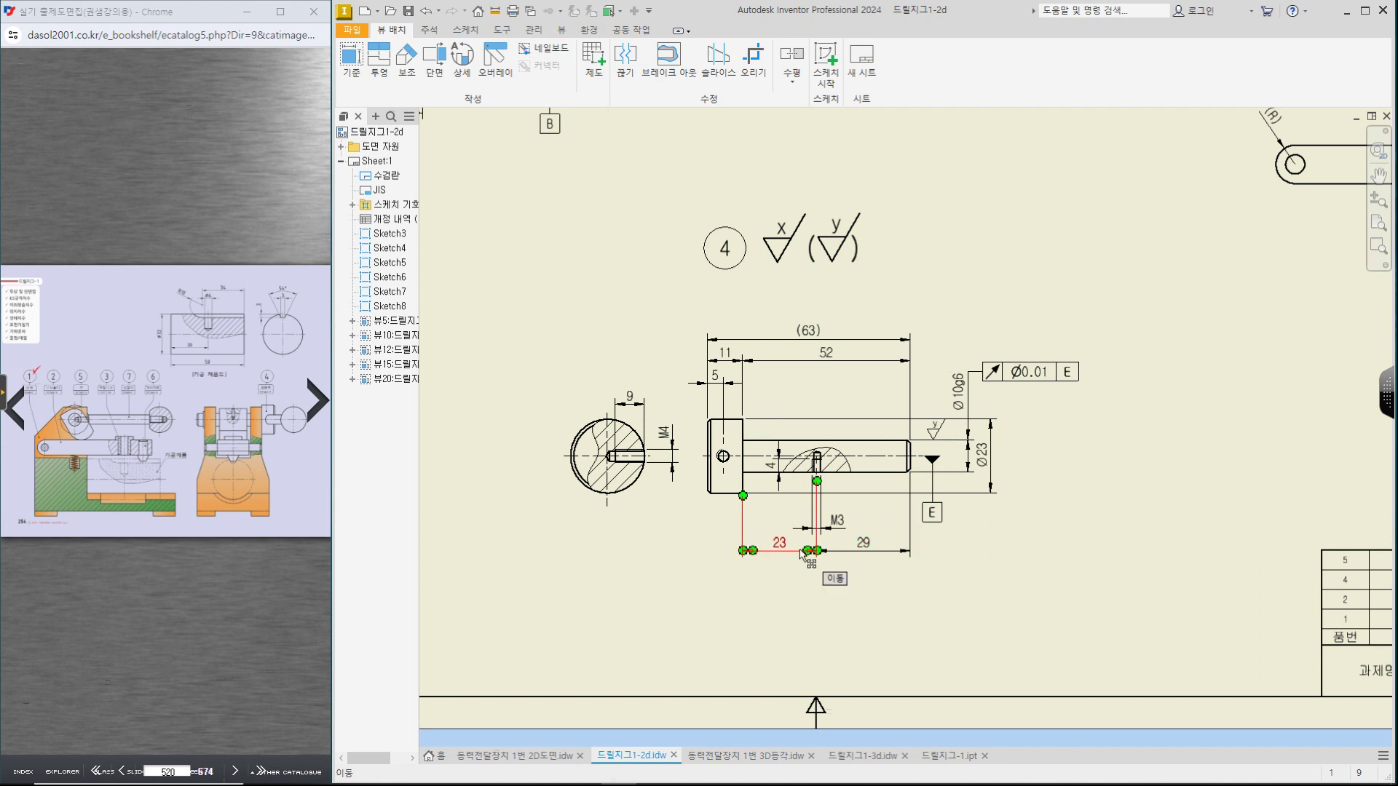
Step: Delete the 29 mm dimension beneath part 4's shaft
scroll(867, 545, up, 2)
click(903, 548)
key(Delete)
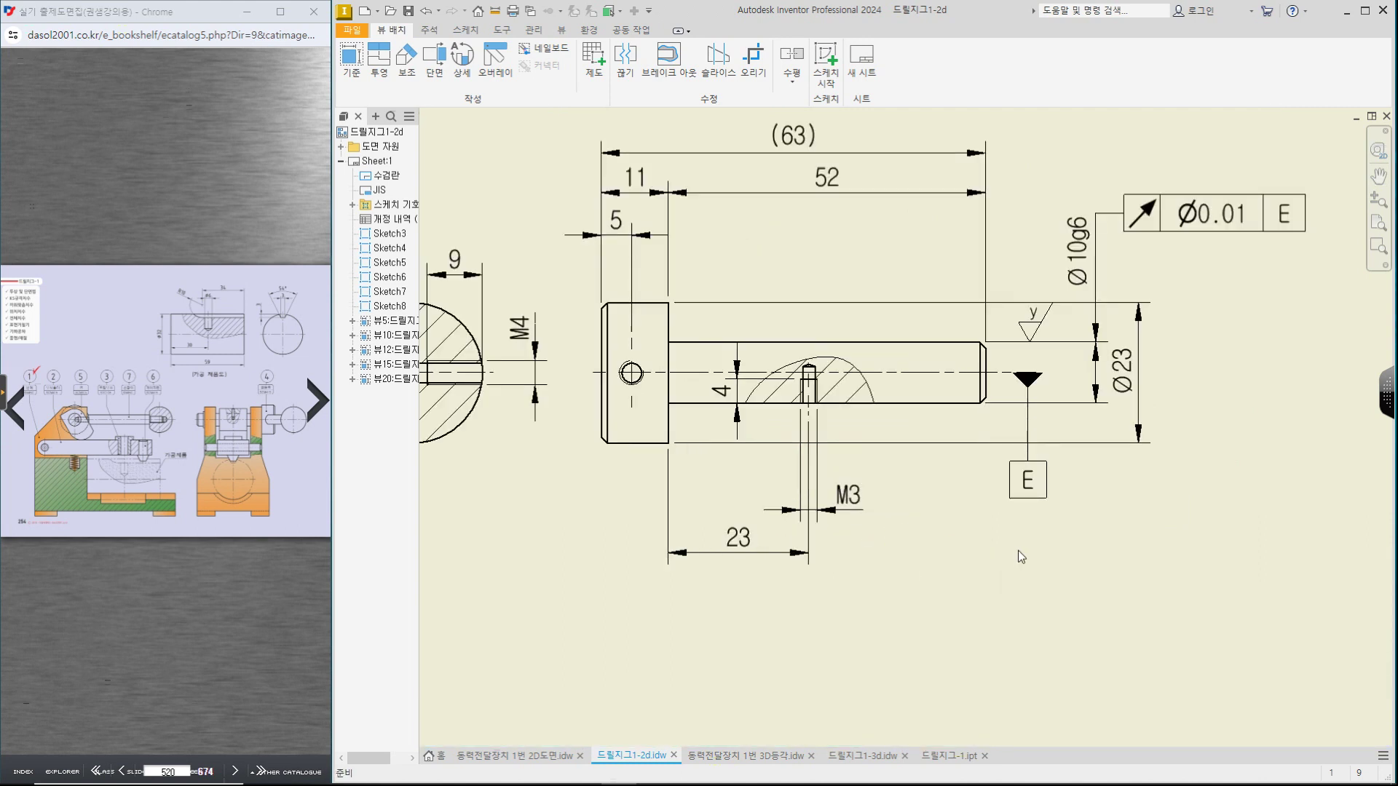
Step: Remove the diameter symbol from part 4's runout frame so that its tolerance reads 0.01 E
scroll(1104, 523, down, 2)
double_click(1158, 355)
double_click(851, 579)
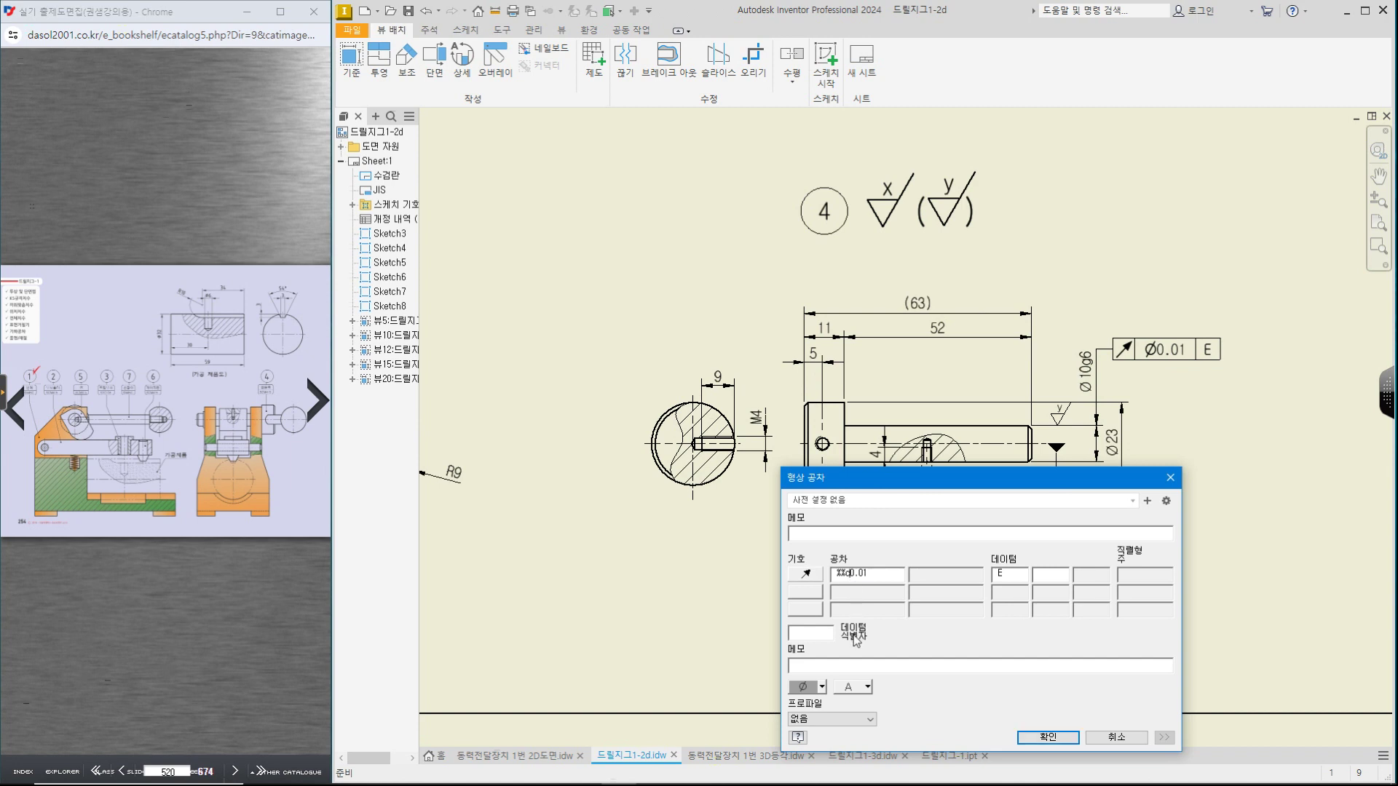
key(BackSpace)
key(BackSpace)
key(BackSpace)
click(813, 687)
key(BackSpace)
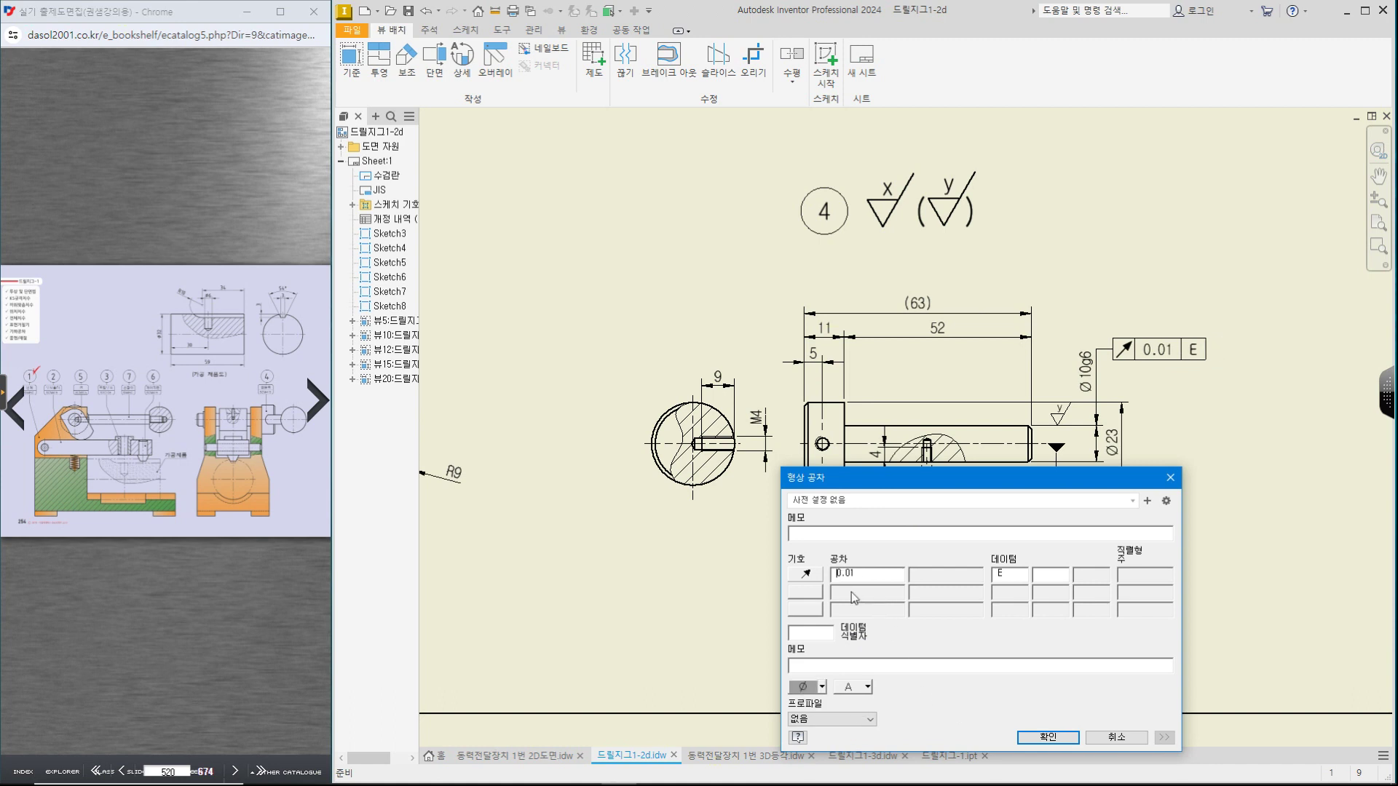
click(1048, 738)
Step: Enlarge the parts table's data text through its revision table style and move the table up onto the title block
scroll(876, 570, down, 2)
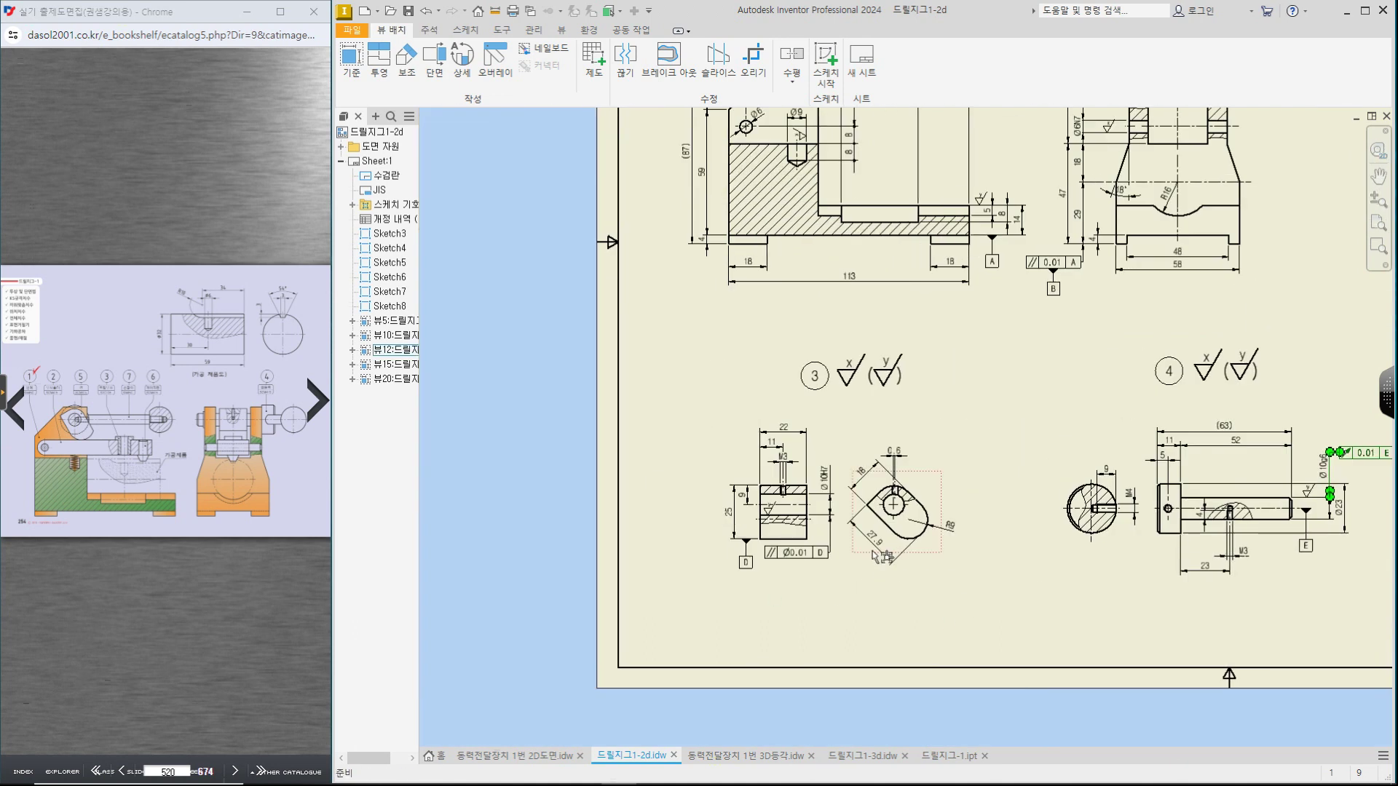
scroll(902, 548, up, 3)
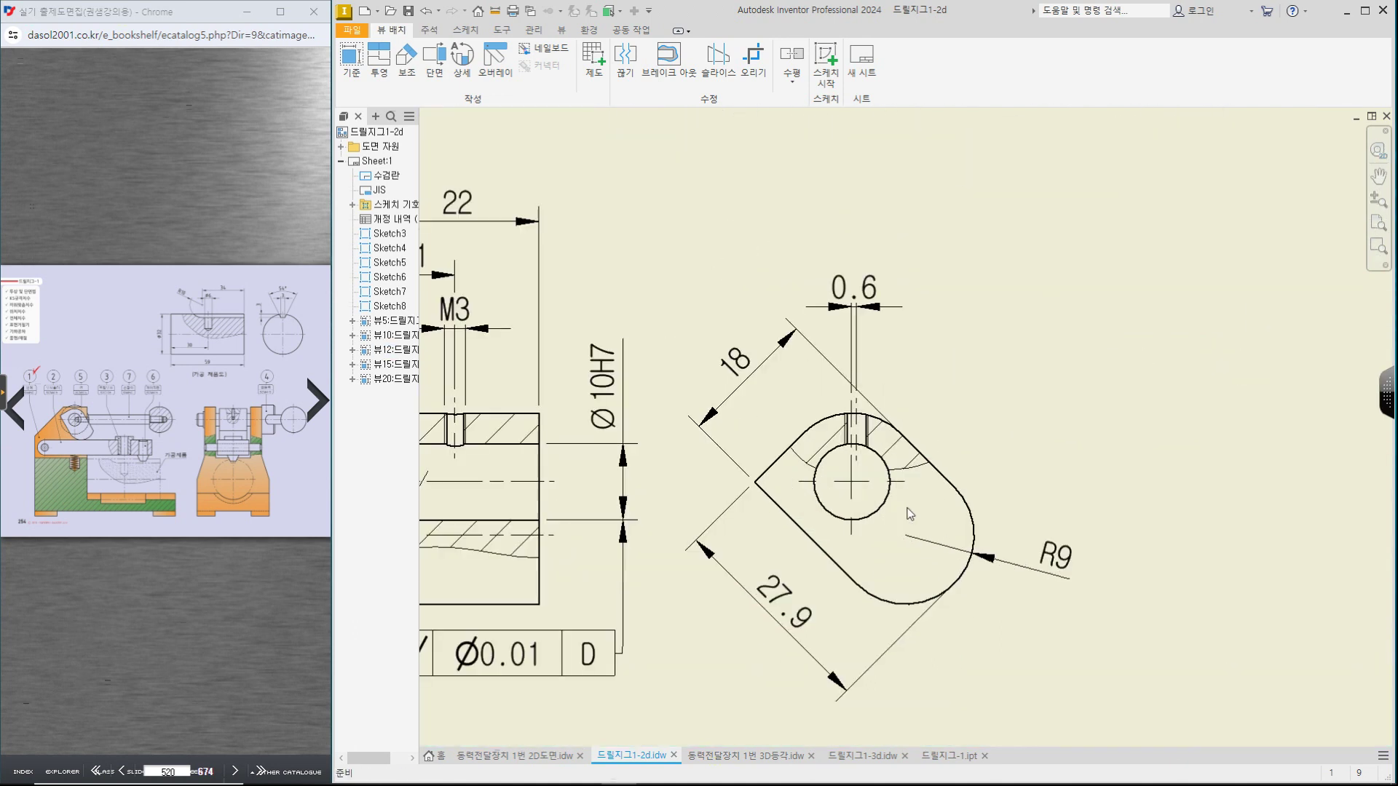
scroll(1090, 571, down, 2)
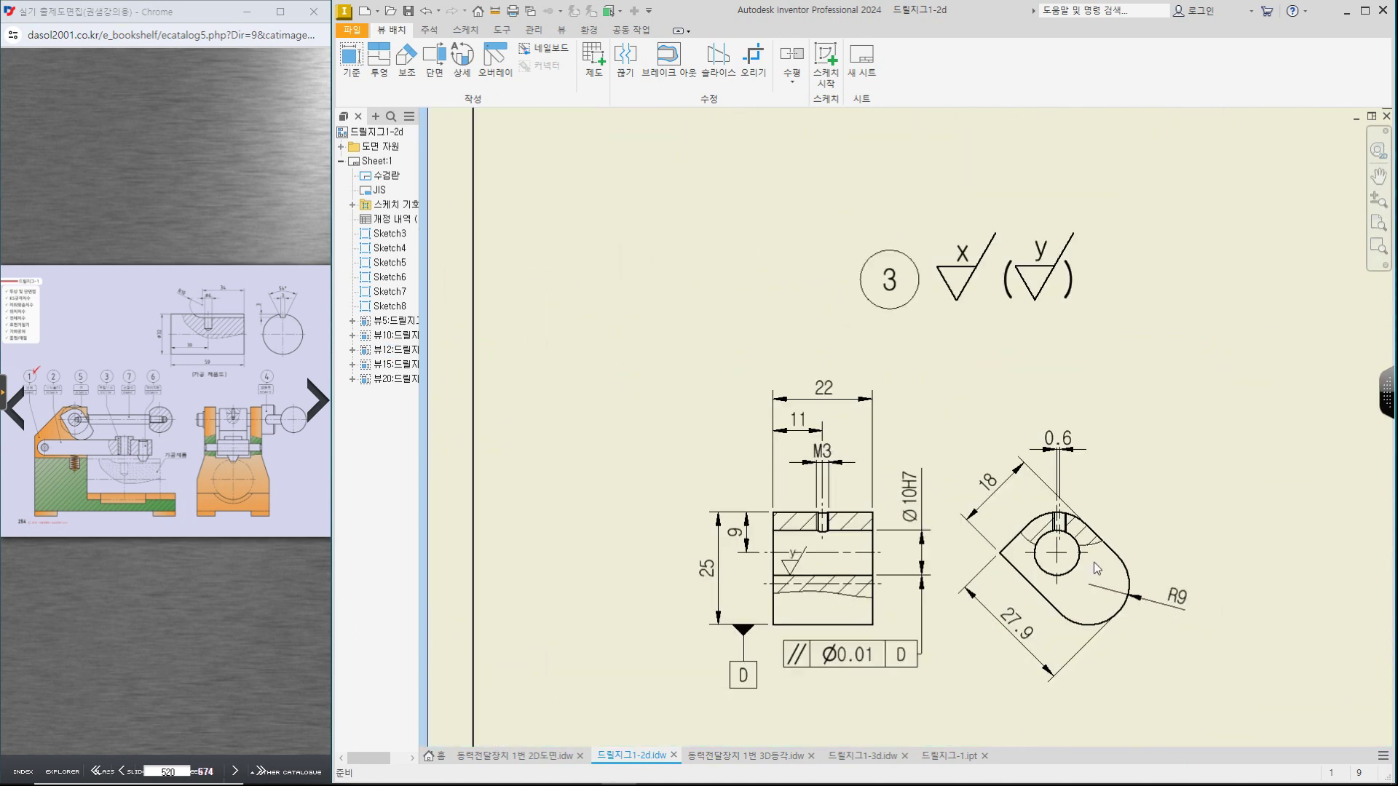
middle_drag(1156, 504, 966, 412)
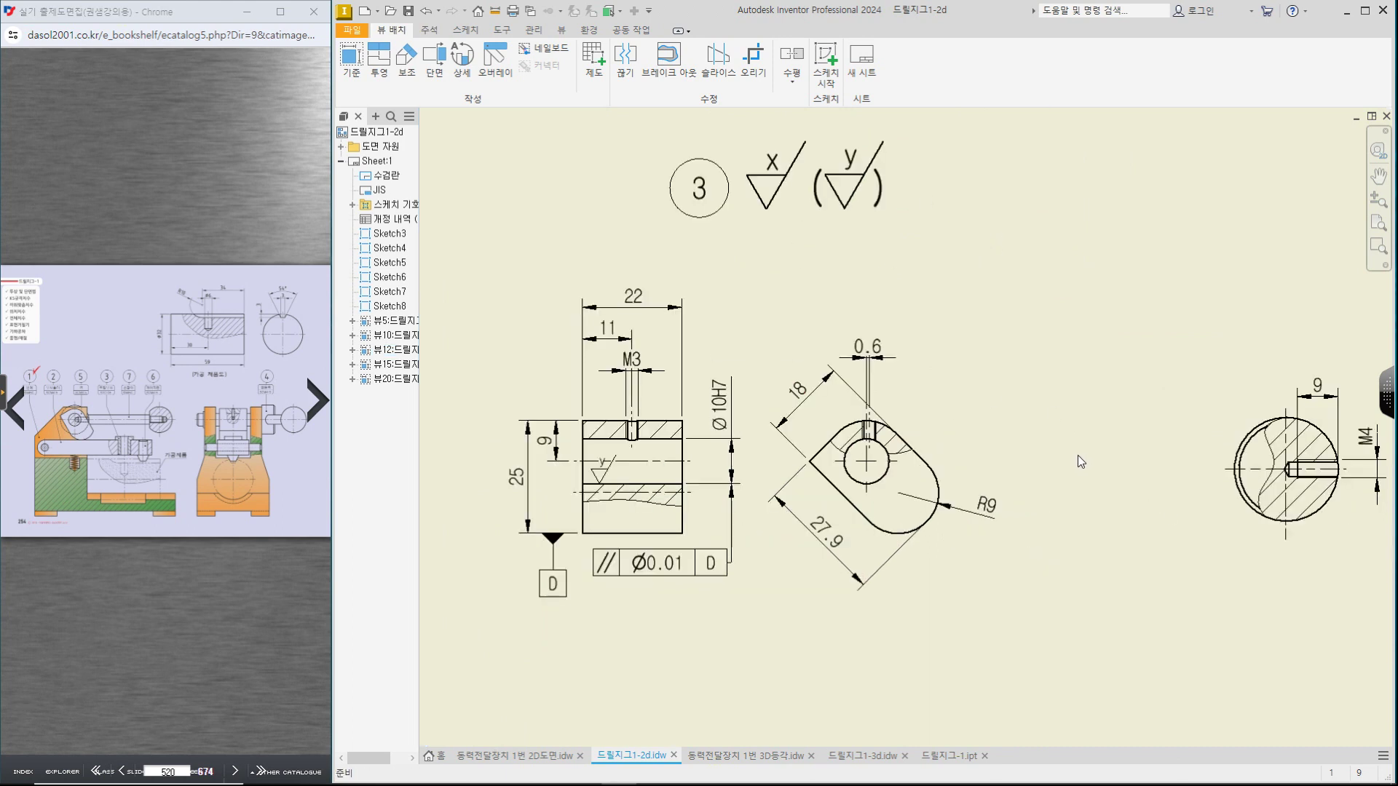
scroll(1077, 457, down, 3)
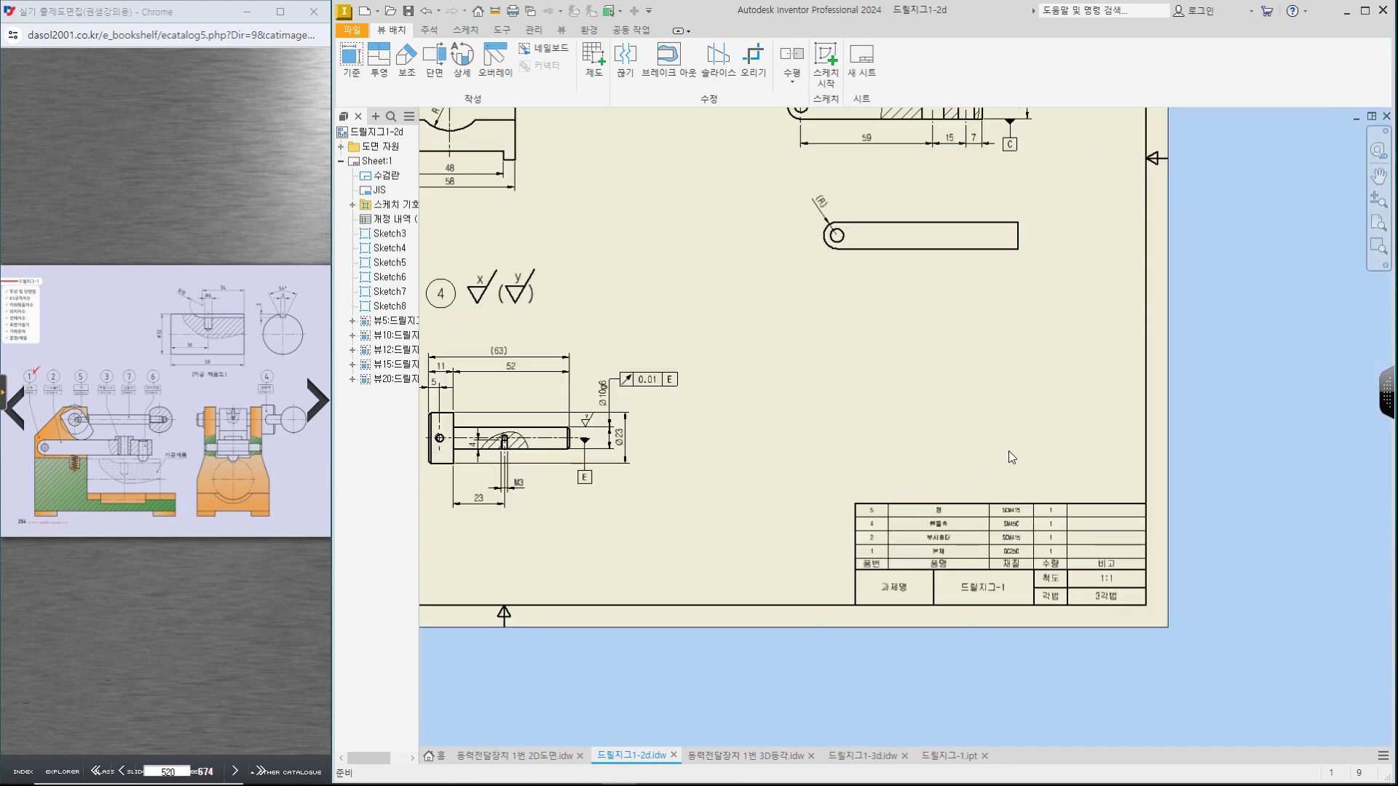
scroll(1020, 588, up, 3)
click(914, 550)
scroll(915, 549, up, 2)
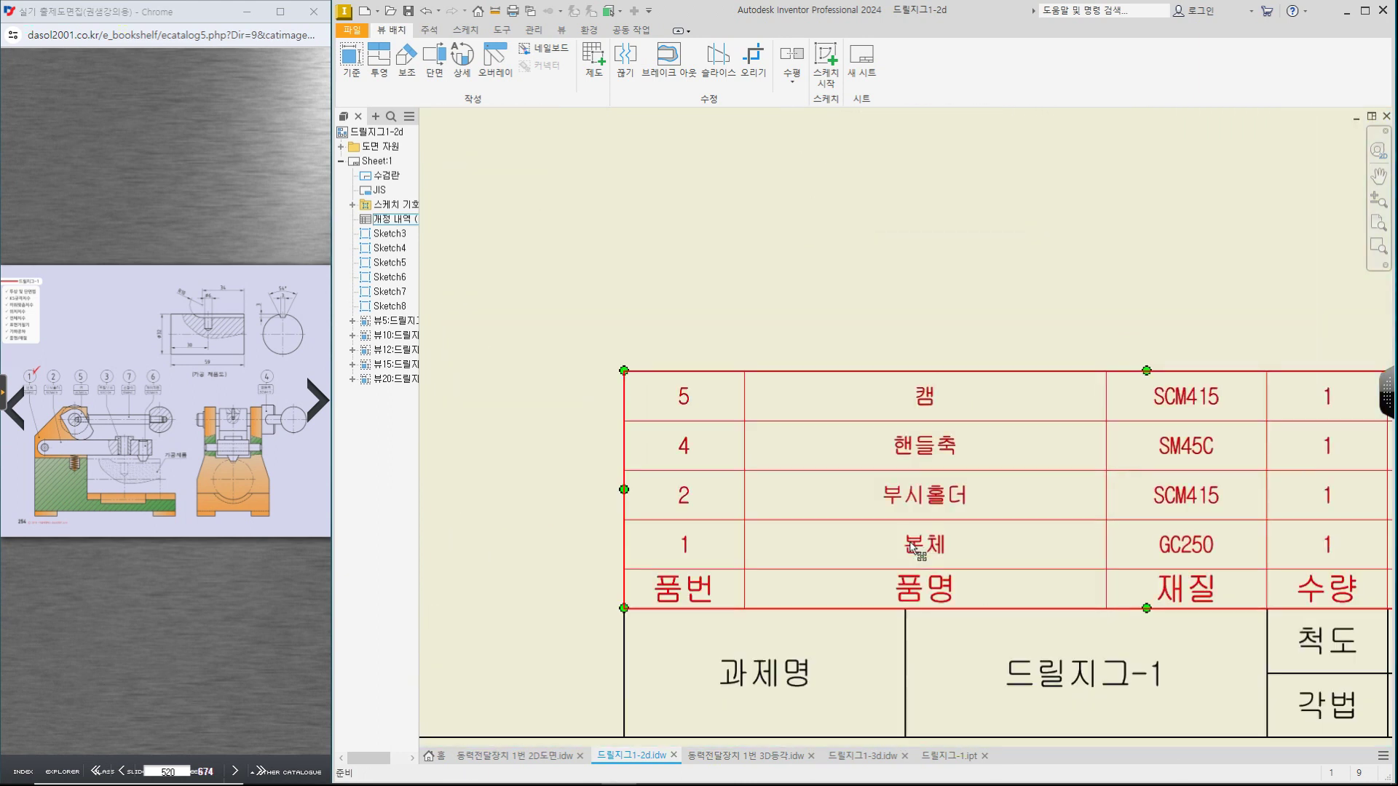
right_click(932, 502)
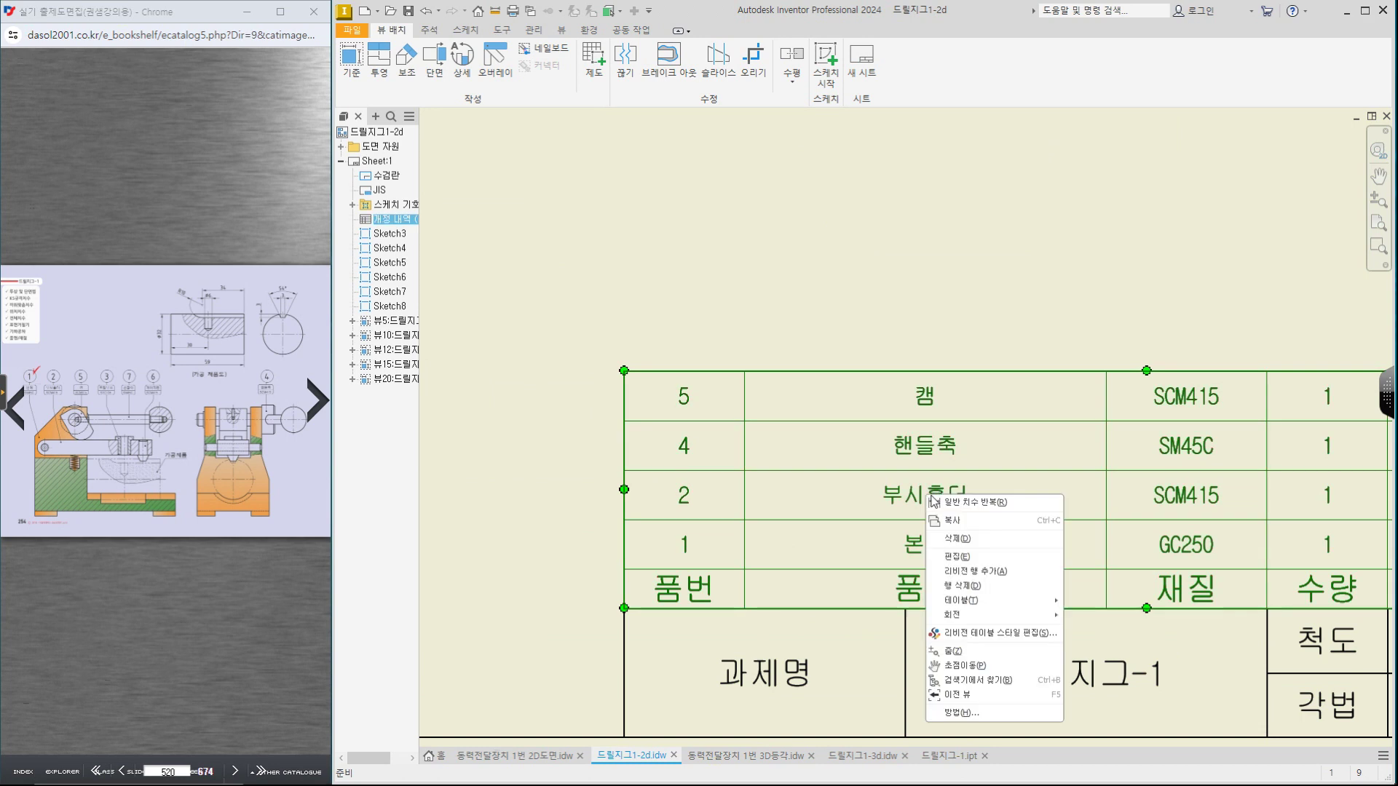
click(969, 627)
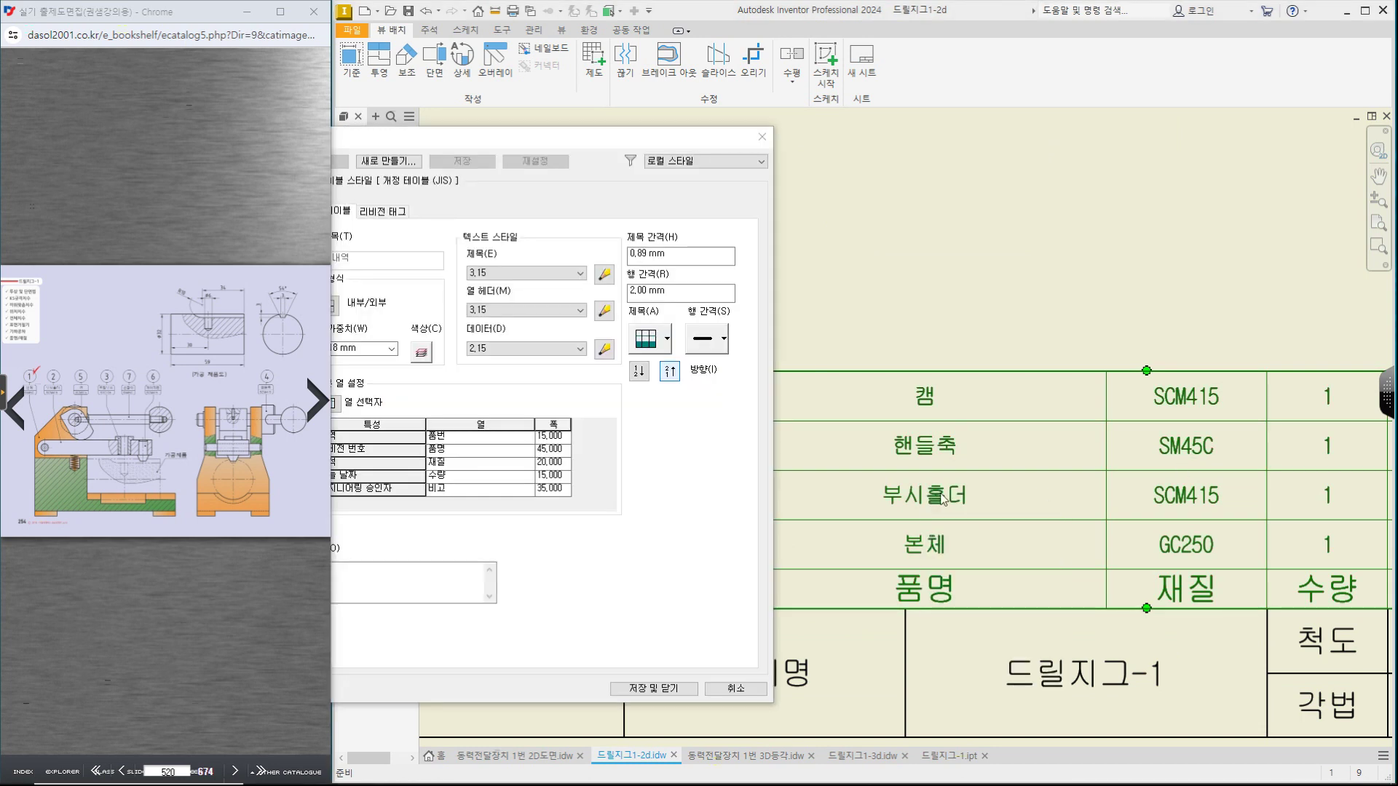
click(557, 349)
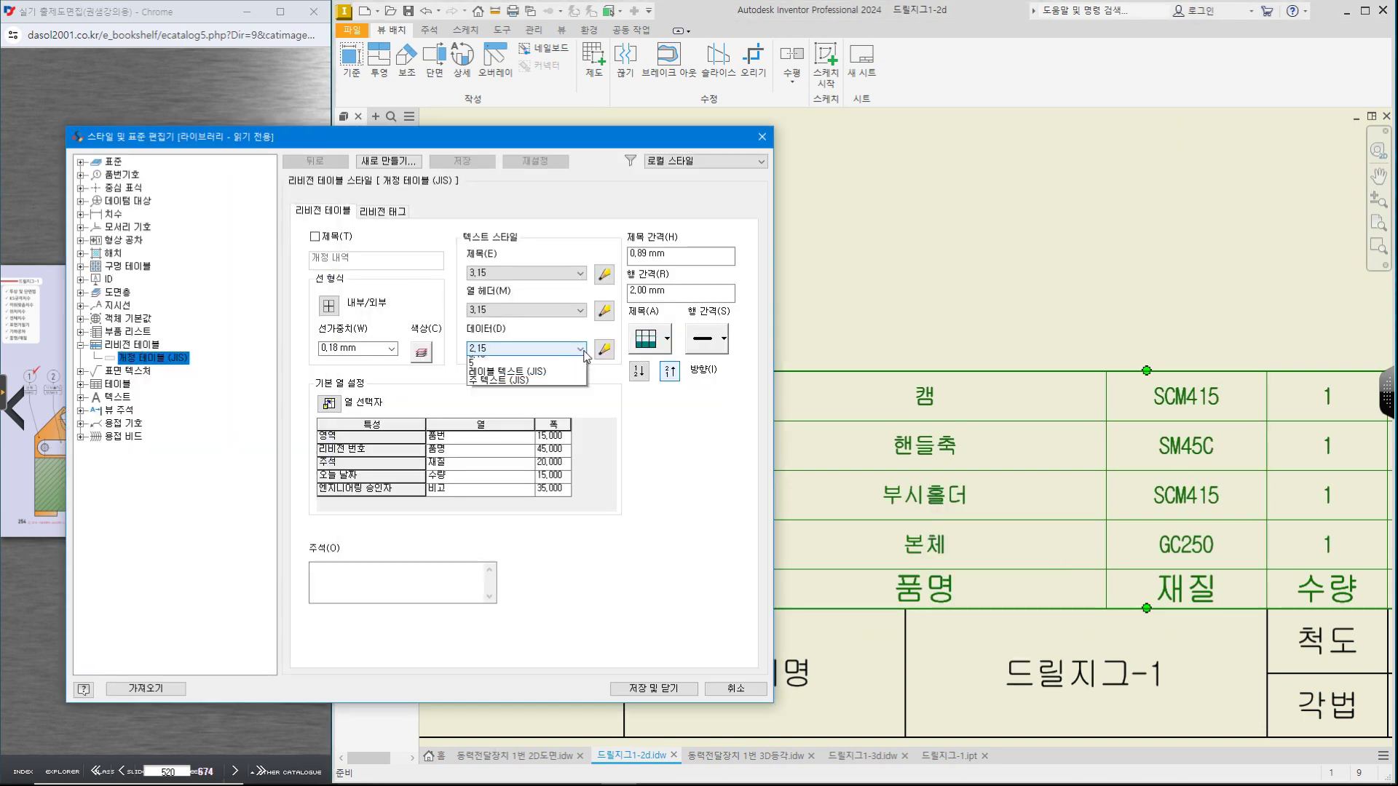
click(558, 369)
click(653, 688)
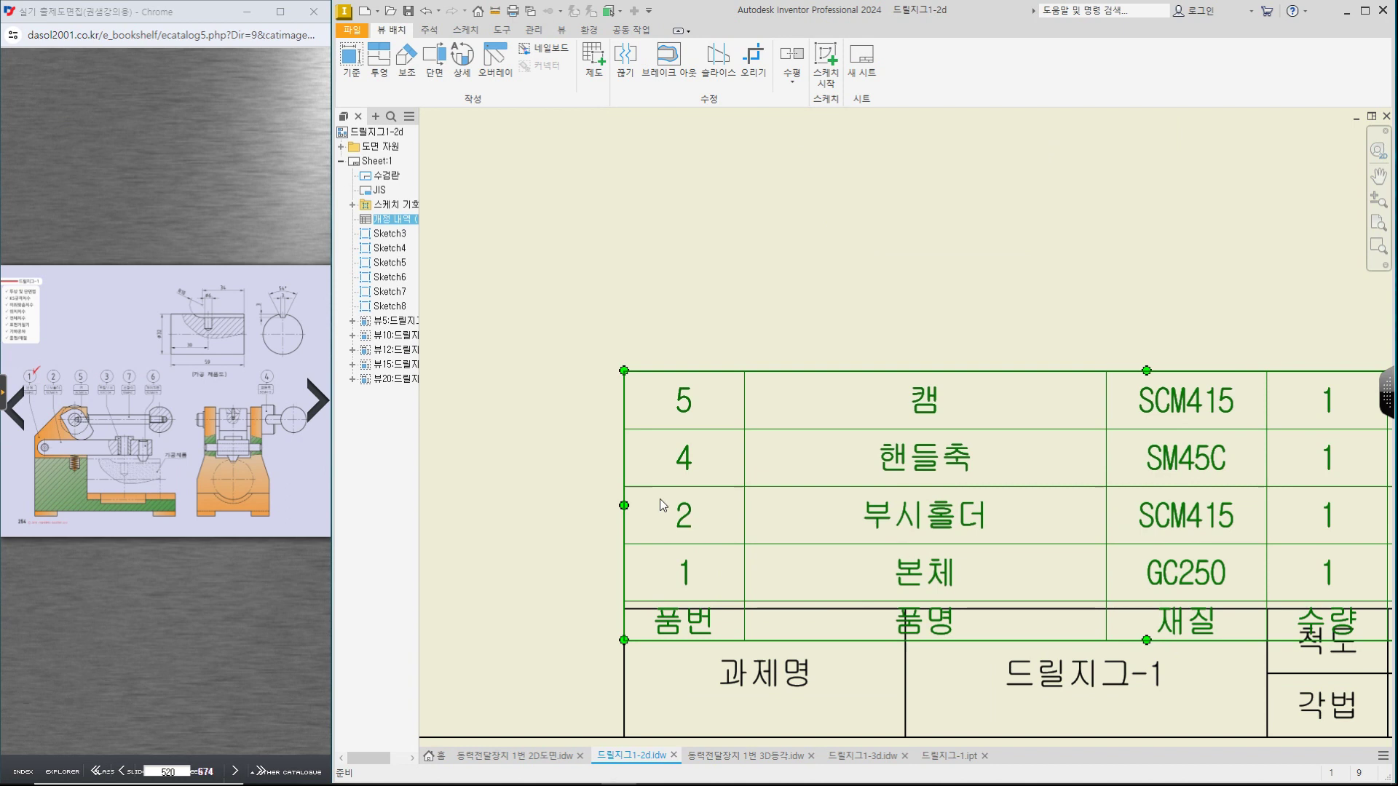
drag(686, 518, 684, 484)
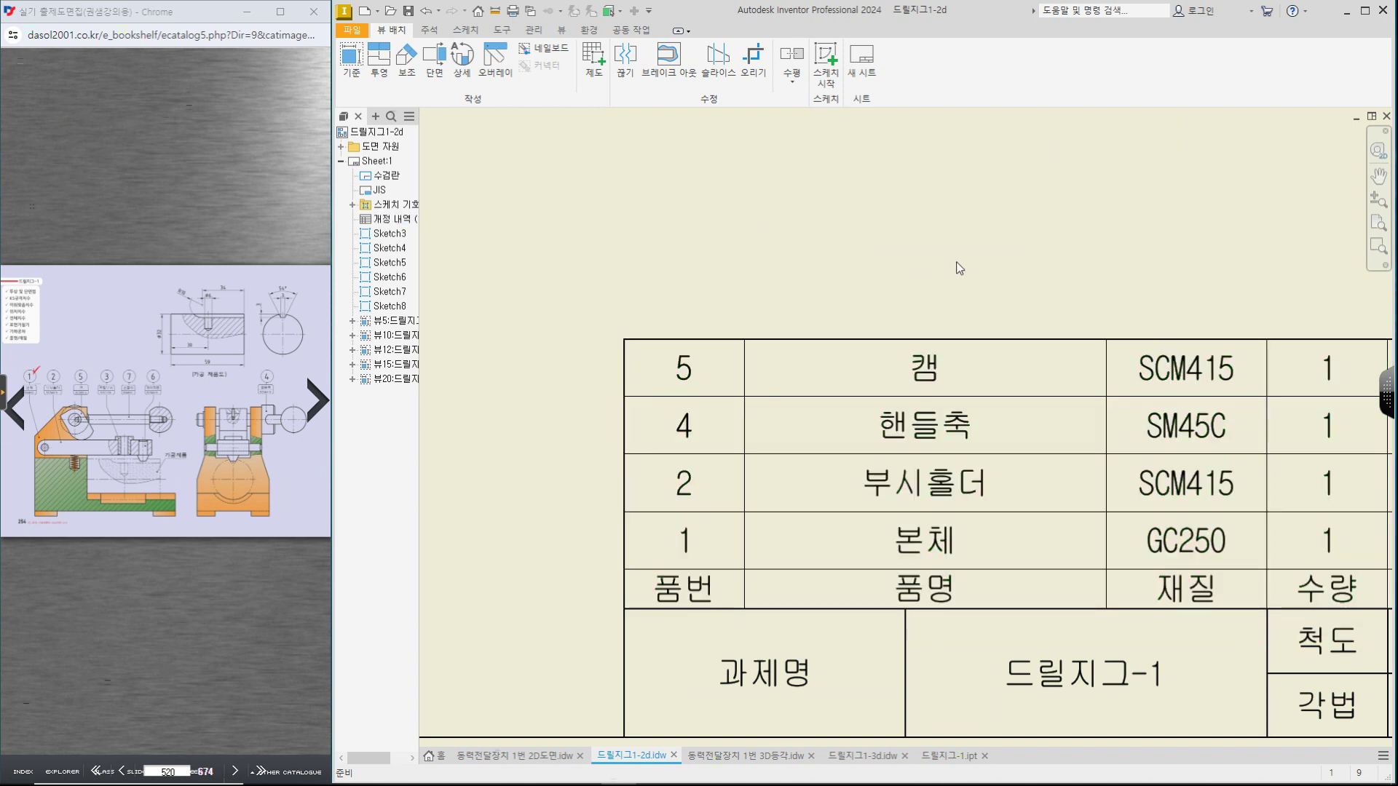
Step: Box the empty area over the parts table in ink, handwrite a circled A2 note near part 2, and mark its perpendicularity frame
key(Home)
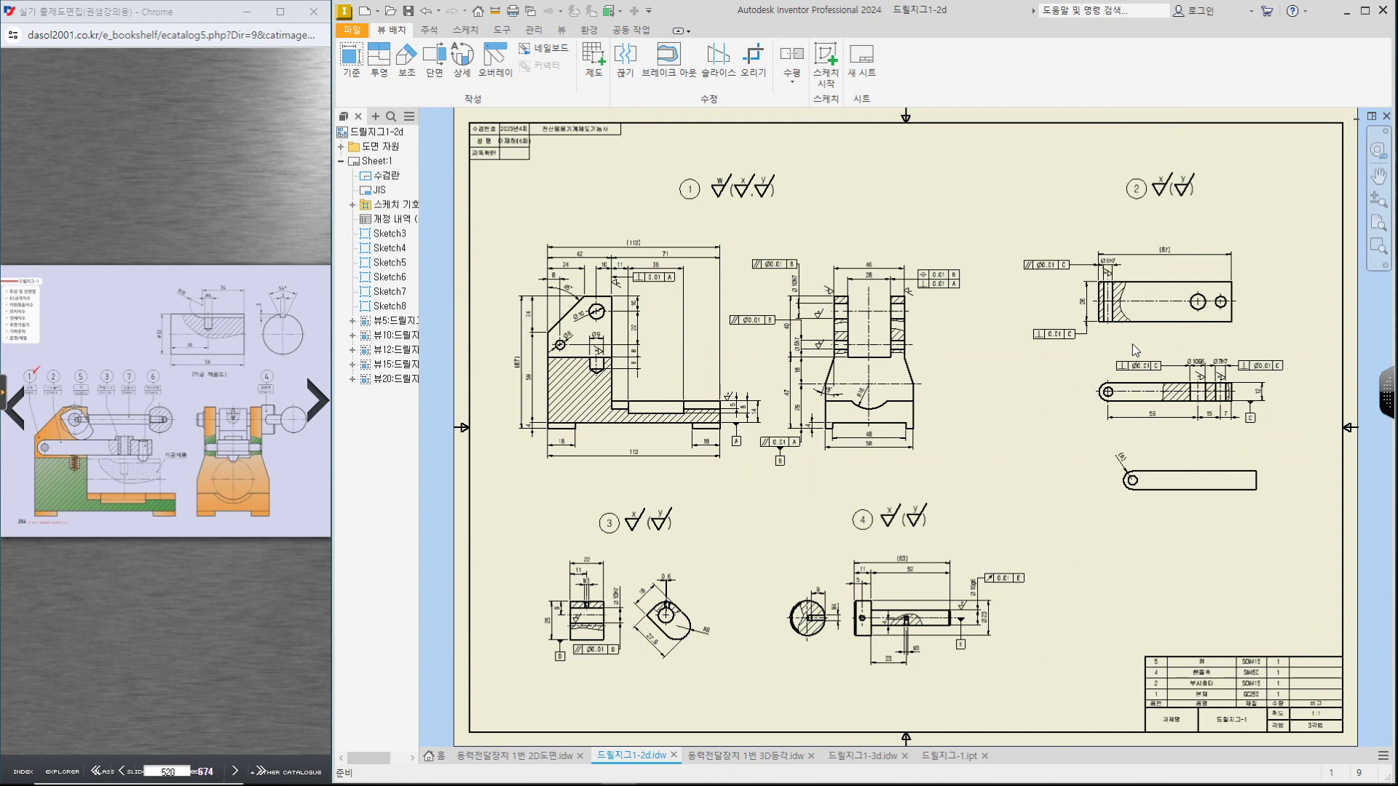
mouse_move(1137, 523)
mouse_down()
mouse_move(1305, 518)
mouse_move(1166, 686)
mouse_up()
mouse_move(1056, 416)
mouse_down()
mouse_move(1036, 478)
mouse_move(1073, 438)
mouse_up()
drag(1091, 413, 1099, 476)
drag(1118, 412, 1118, 440)
mouse_move(1131, 420)
mouse_down()
mouse_move(1146, 408)
mouse_move(1157, 422)
mouse_up()
mouse_move(1163, 406)
mouse_down()
mouse_move(1164, 441)
mouse_move(1134, 354)
mouse_move(1178, 444)
mouse_up()
drag(1099, 278, 1054, 286)
mouse_move(1046, 352)
mouse_down()
mouse_move(1095, 309)
mouse_move(1070, 347)
mouse_up()
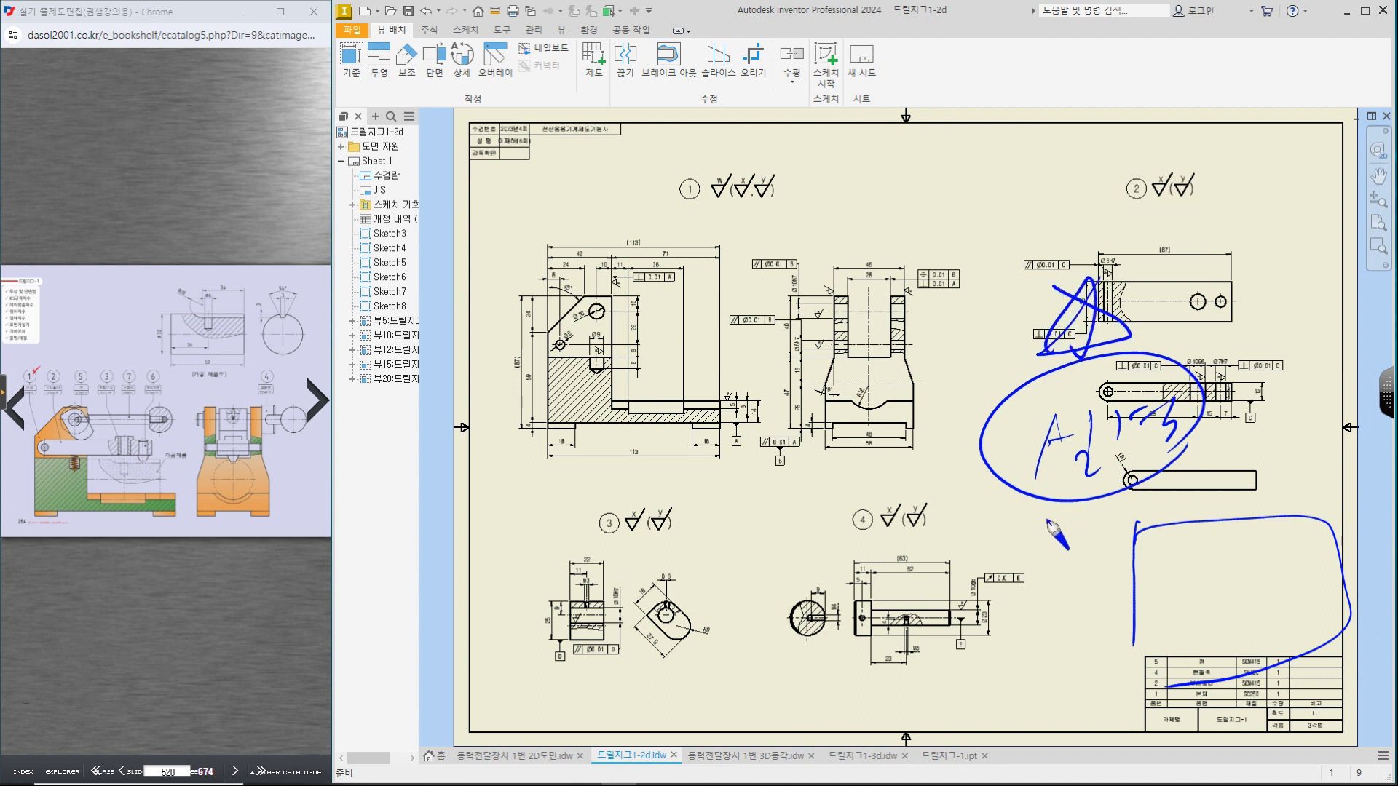
Step: Mark the general surface-finish symbols above parts 1, 2, 4 and 3 with ink strokes
mouse_move(786, 203)
mouse_down()
mouse_move(719, 216)
mouse_move(807, 175)
mouse_up()
drag(1174, 194, 1211, 200)
drag(890, 516, 919, 495)
drag(677, 542, 664, 555)
Step: Handwrite a circled 실격 over part 1's side view, add a circled 1 beside it, and cross out part 2's number
drag(843, 260, 815, 346)
drag(821, 299, 838, 312)
drag(878, 259, 880, 310)
drag(874, 310, 908, 327)
drag(913, 267, 935, 285)
mouse_move(944, 263)
mouse_down()
mouse_move(953, 274)
mouse_move(820, 240)
mouse_move(1005, 311)
mouse_up()
drag(1066, 182, 1073, 241)
mouse_move(1083, 243)
mouse_down()
mouse_move(1040, 192)
mouse_move(1085, 240)
mouse_up()
drag(1156, 140, 1106, 293)
drag(1108, 153, 1211, 267)
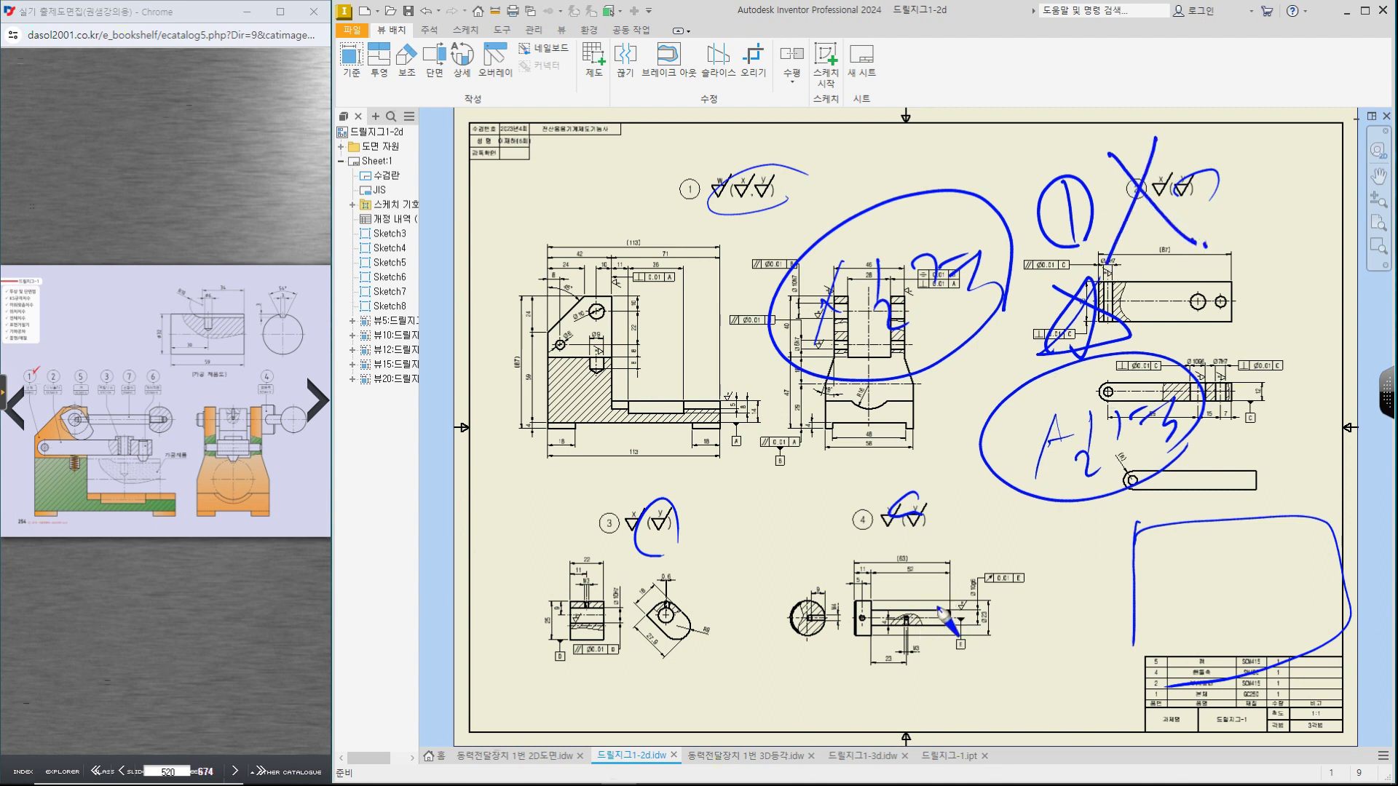
Step: Ink-mark part 4's shaft end and loop parts 1 and 3, handwrite a circled 실격 below part 2, and clear all ink
mouse_move(951, 597)
mouse_down()
mouse_move(945, 636)
mouse_move(941, 594)
mouse_up()
mouse_move(1008, 457)
mouse_down()
mouse_move(504, 366)
mouse_move(868, 520)
mouse_up()
drag(761, 622, 779, 488)
drag(1223, 551, 1269, 608)
mouse_move(961, 608)
mouse_down()
mouse_move(976, 644)
mouse_move(955, 641)
mouse_up()
drag(898, 601, 905, 601)
drag(1051, 501, 1028, 579)
mouse_move(1064, 535)
mouse_down()
mouse_move(1089, 586)
mouse_move(1140, 553)
mouse_move(1174, 568)
mouse_move(1043, 608)
mouse_move(1194, 554)
mouse_move(1187, 589)
mouse_move(1208, 554)
mouse_move(1189, 535)
mouse_up()
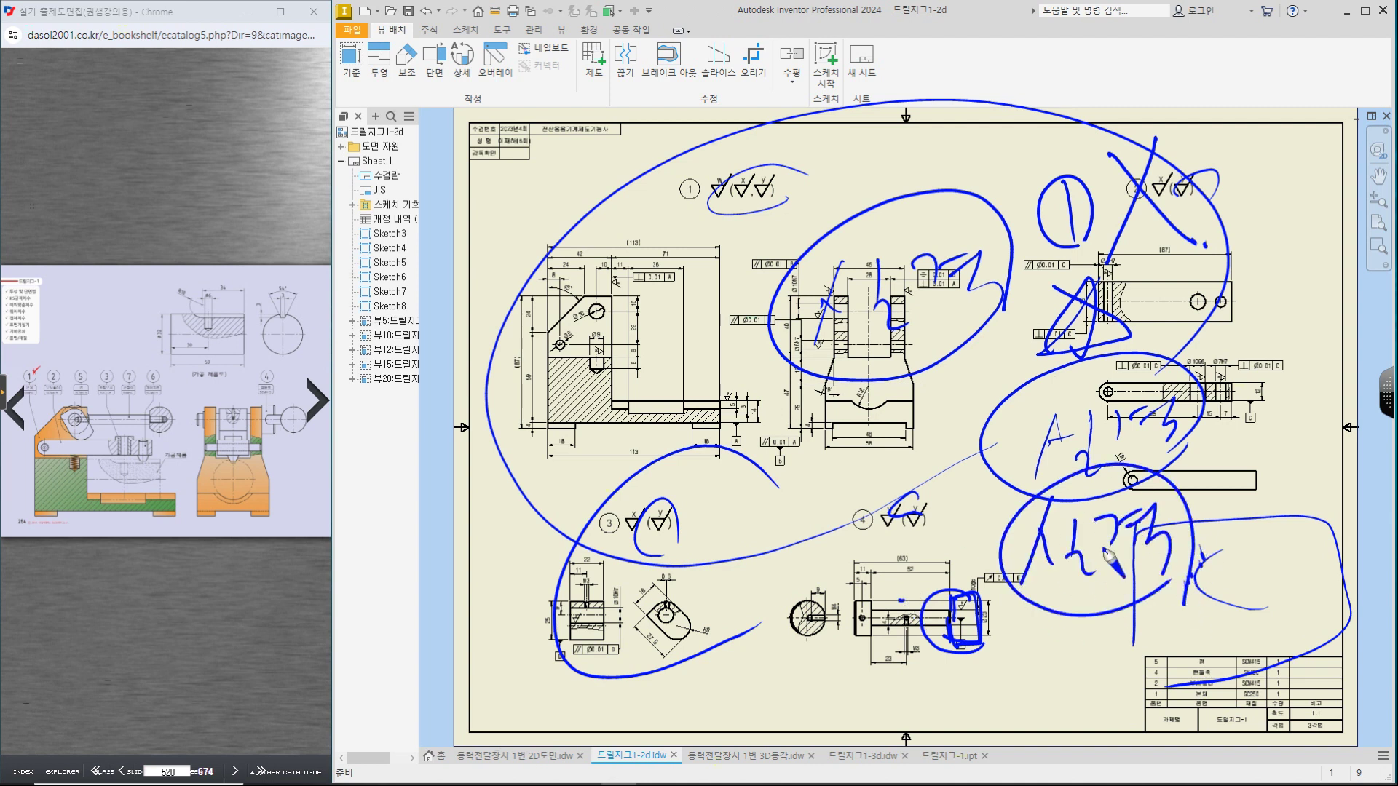
key(Escape)
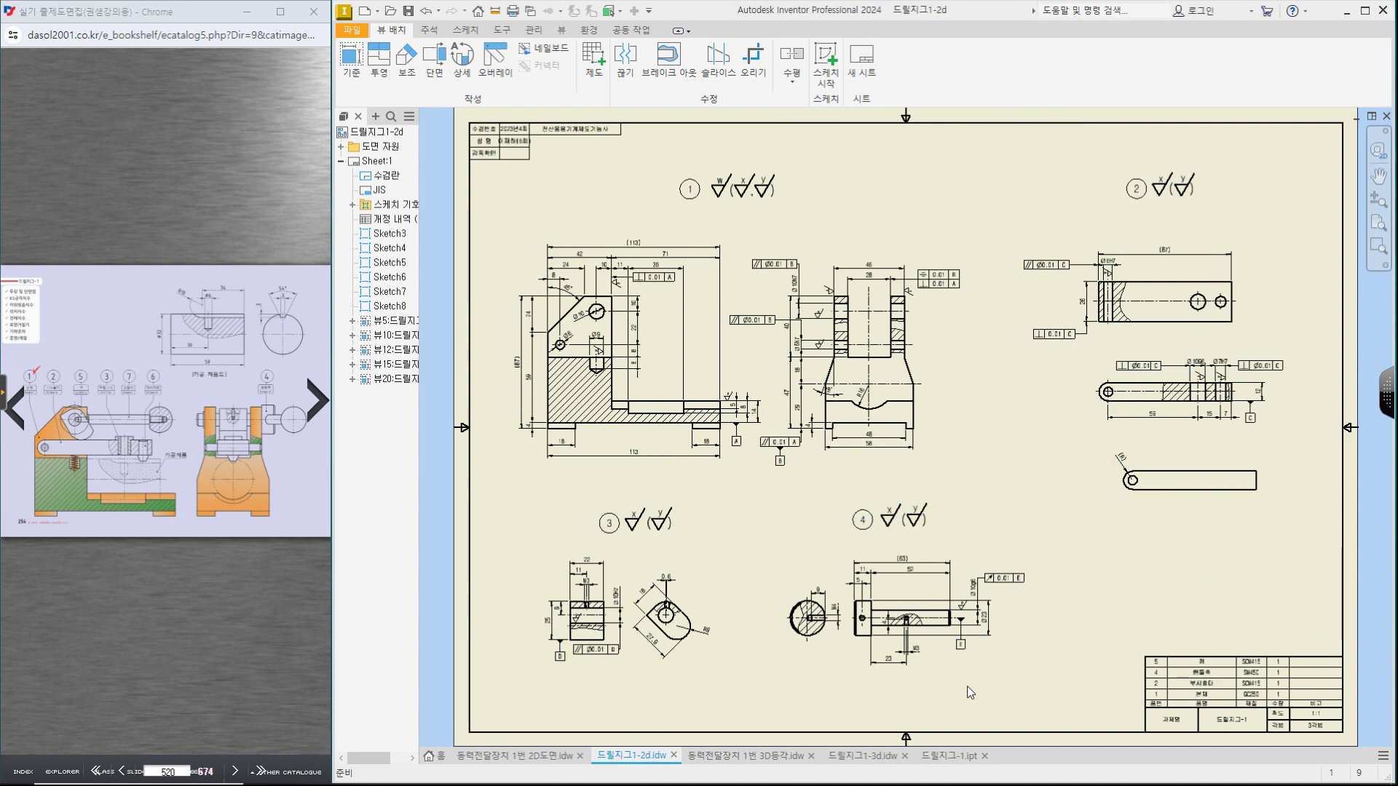
Step: Open the 드릴지그1-3d drawing and check the materials and masses in its parts table
click(882, 757)
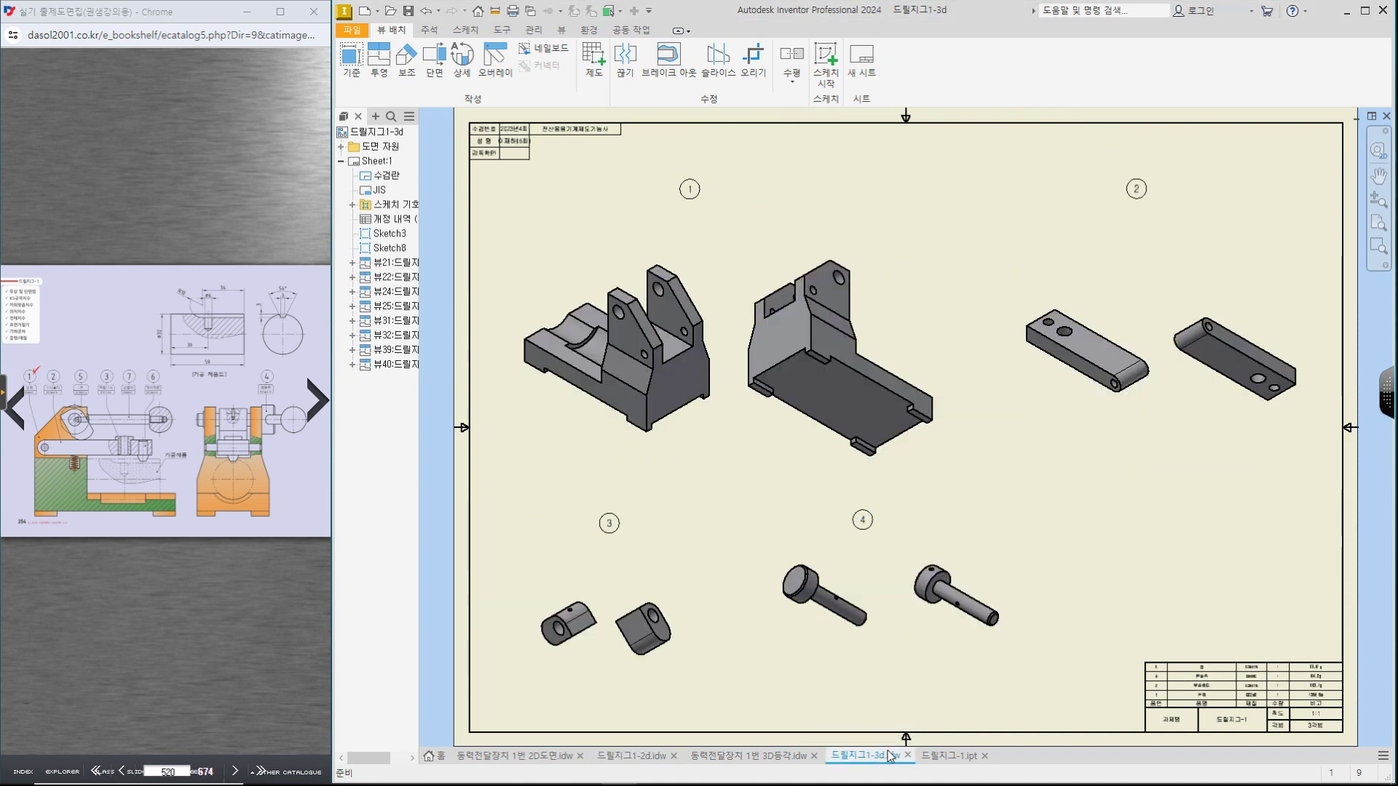
scroll(1241, 673, up, 5)
middle_drag(1242, 673, 1018, 515)
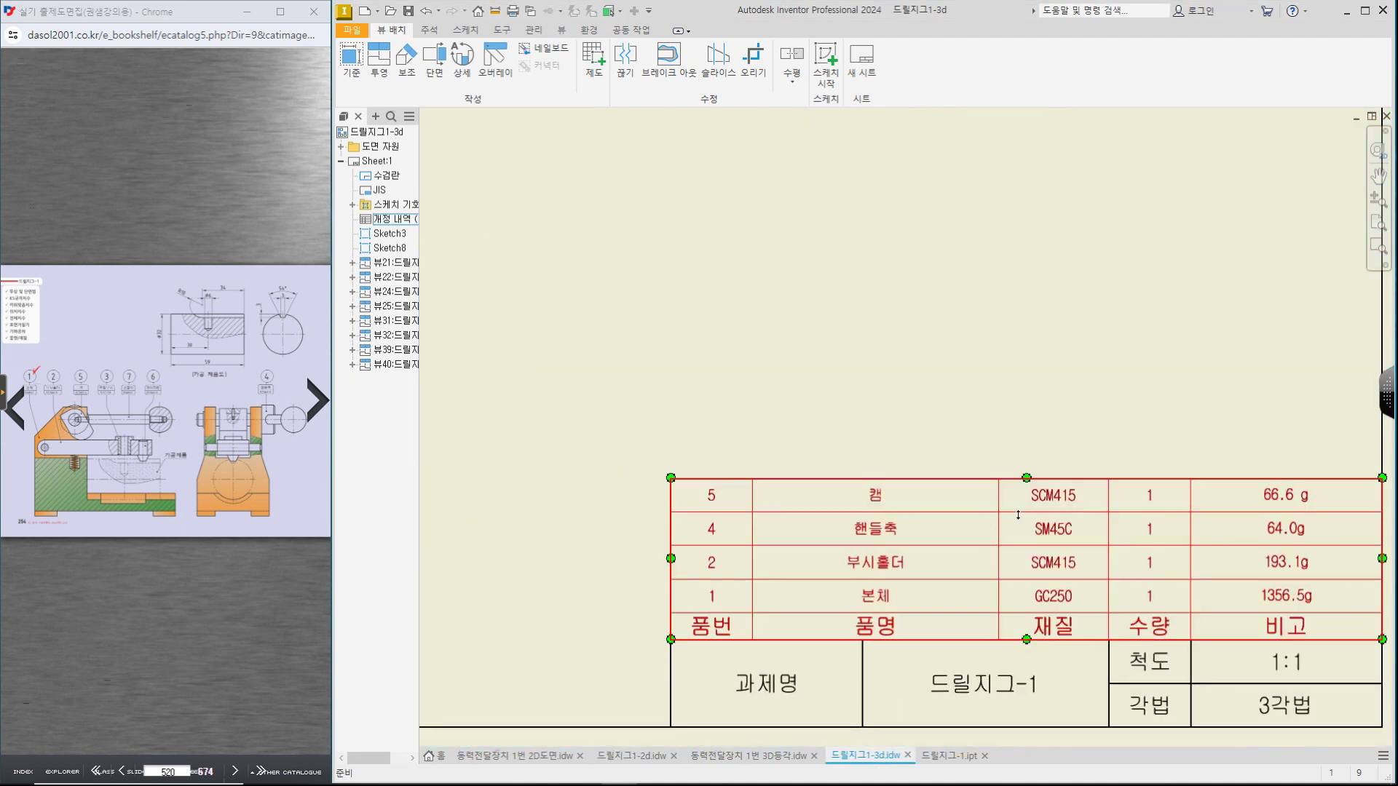
scroll(841, 571, down, 4)
middle_drag(703, 444, 1107, 625)
middle_click(1107, 624)
middle_click(1107, 625)
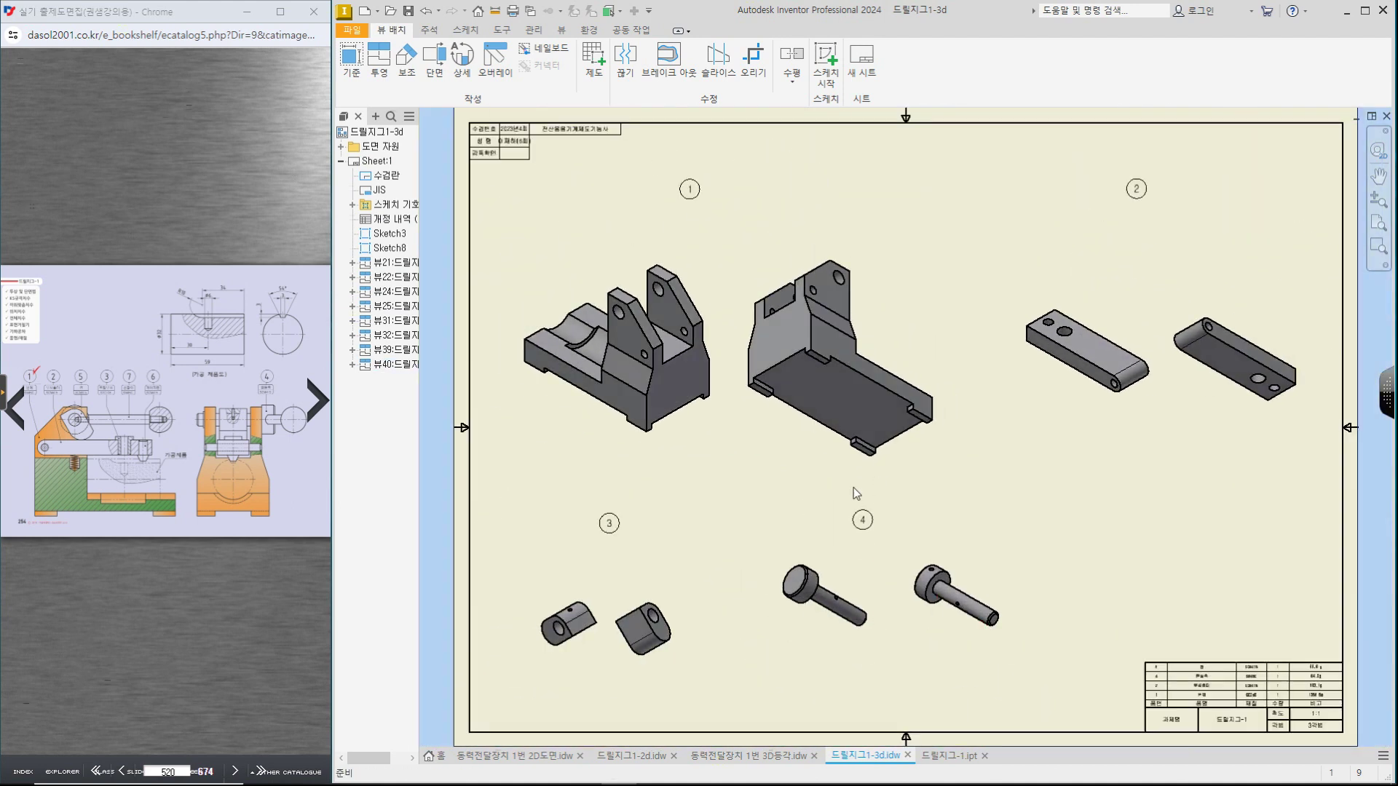
Step: Return to the 드릴지그1-2d drawing and handwrite a circled 합격 between parts 1 and 2
click(630, 756)
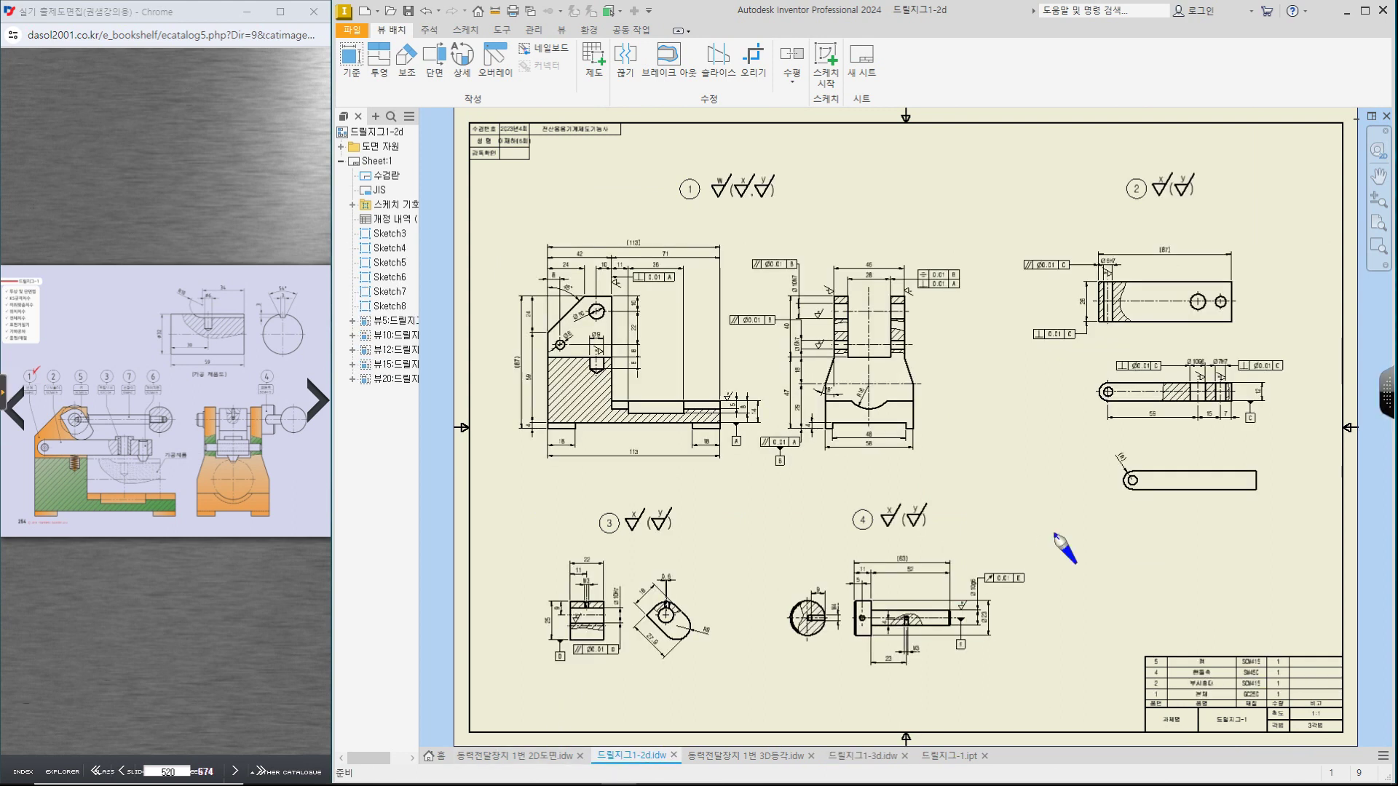
drag(968, 331, 951, 380)
drag(970, 367, 975, 372)
drag(1002, 342, 1029, 344)
drag(1003, 377, 1011, 407)
drag(1007, 392, 1025, 390)
drag(1047, 343, 1114, 382)
mouse_move(1150, 399)
mouse_down()
mouse_move(903, 429)
mouse_move(1162, 421)
mouse_up()
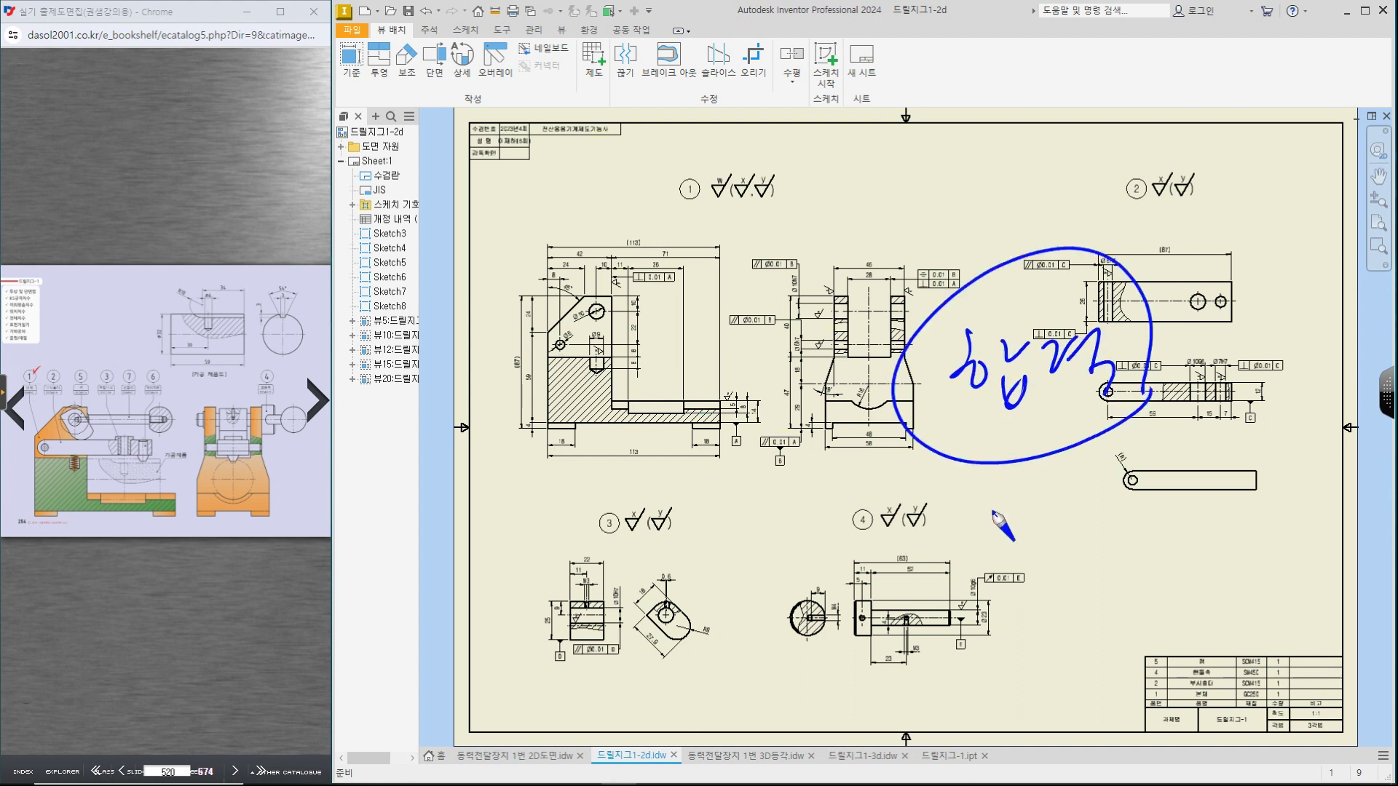
Step: Handwrite a circled 100 above part 4's shaft and a circled 90 below part 2's lowest view
drag(995, 519, 989, 554)
drag(1015, 519, 1023, 541)
drag(1050, 496, 1071, 513)
drag(1092, 466, 1046, 562)
drag(1169, 459, 1176, 513)
drag(1226, 448, 1220, 481)
click(1261, 432)
click(1271, 432)
drag(1174, 547, 1198, 576)
mouse_move(1222, 527)
mouse_down()
mouse_move(1225, 545)
mouse_move(1251, 552)
mouse_up()
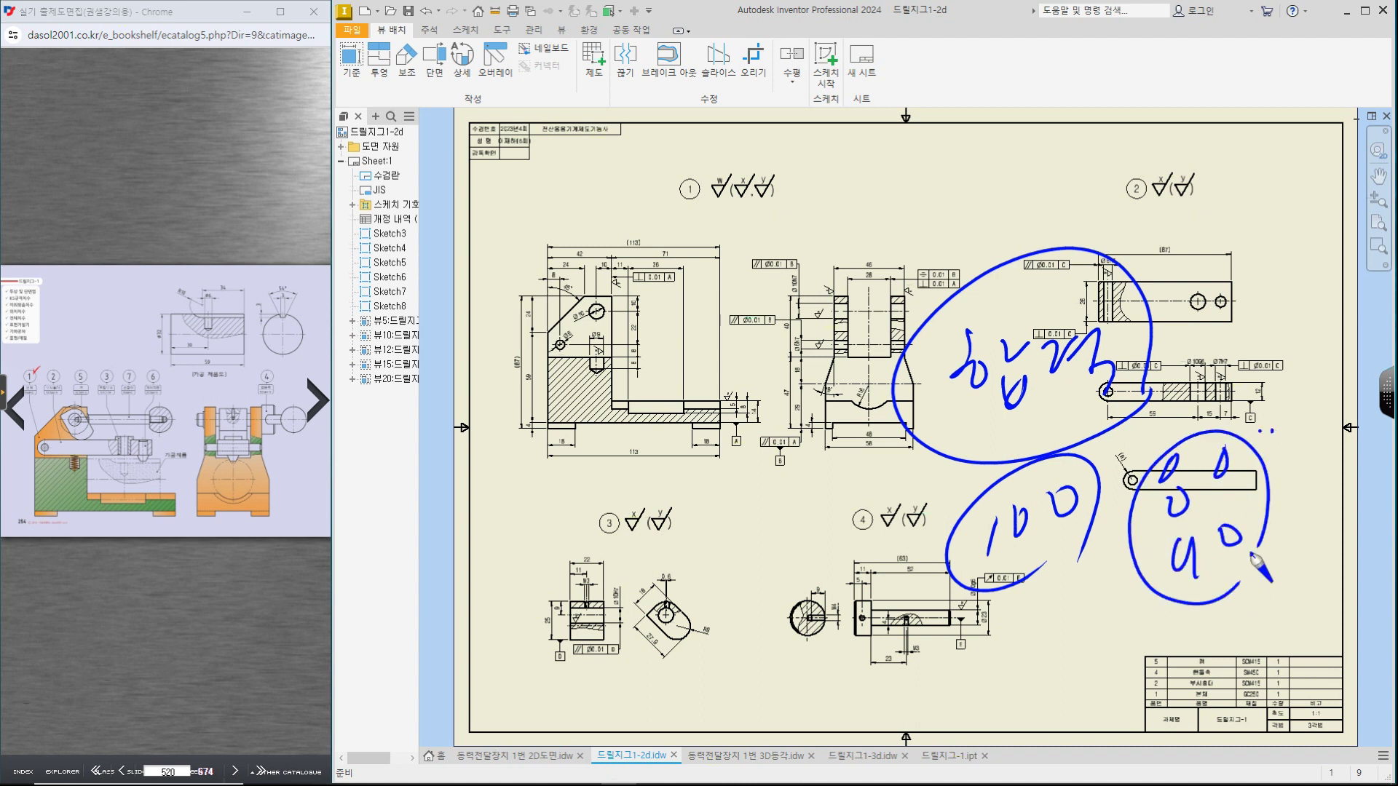
Step: Handwrite a circled 61점 over the parts table with small circled notes nearby, add a circled 점수 beside part 4, and clear all ink
mouse_move(1216, 630)
mouse_down()
mouse_move(1217, 655)
mouse_move(1241, 651)
mouse_up()
mouse_move(1253, 664)
mouse_down()
mouse_move(1231, 688)
mouse_move(1293, 625)
mouse_up()
mouse_move(1294, 609)
mouse_down()
mouse_move(1305, 603)
mouse_move(1307, 626)
mouse_up()
mouse_move(1300, 627)
mouse_down()
mouse_move(1309, 652)
mouse_move(1192, 702)
mouse_move(1318, 651)
mouse_up()
mouse_move(1315, 439)
mouse_down()
mouse_move(1293, 515)
mouse_move(1344, 466)
mouse_move(1348, 477)
mouse_up()
mouse_move(1339, 585)
mouse_down()
mouse_move(1369, 614)
mouse_move(1326, 606)
mouse_up()
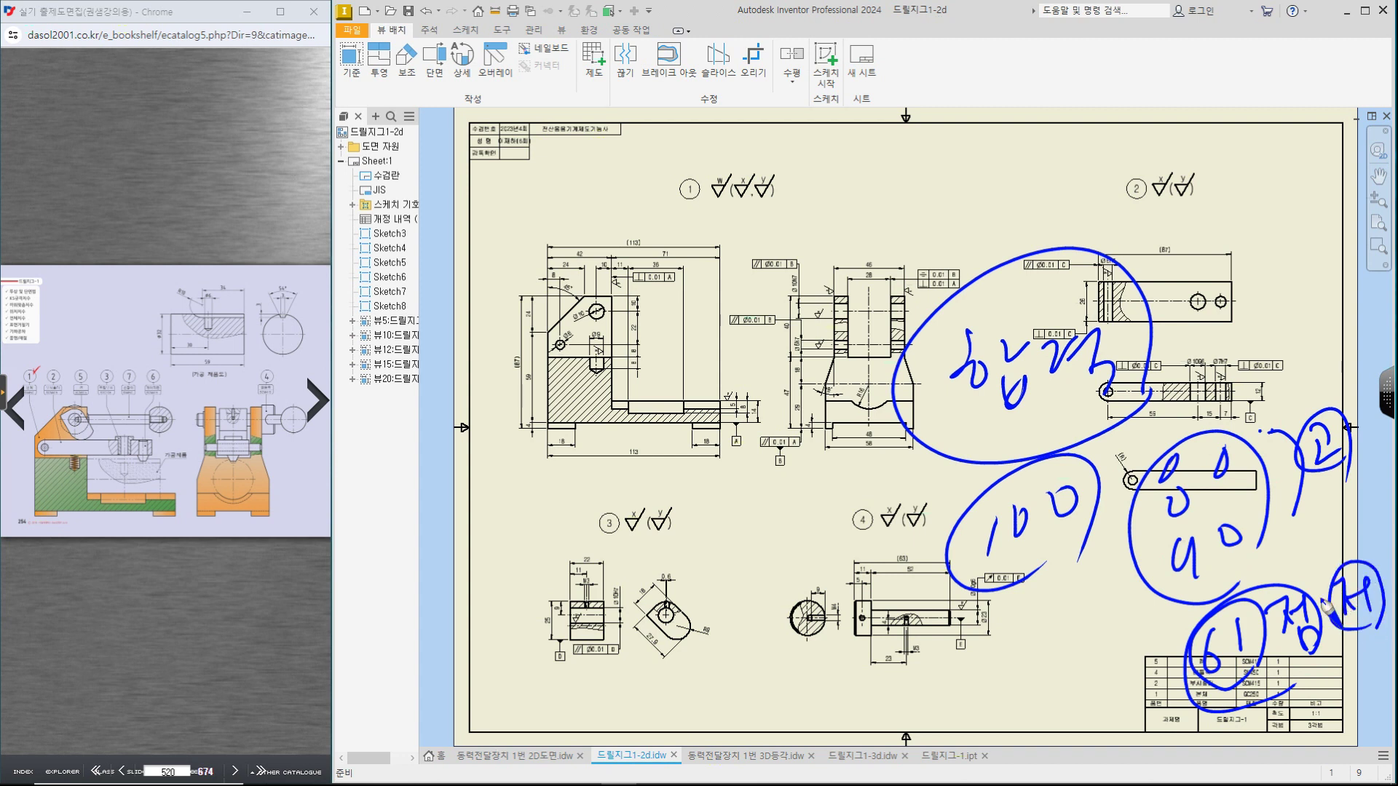
mouse_move(977, 632)
mouse_down()
mouse_move(1005, 663)
mouse_move(1070, 626)
mouse_move(1114, 642)
mouse_move(1118, 692)
mouse_up()
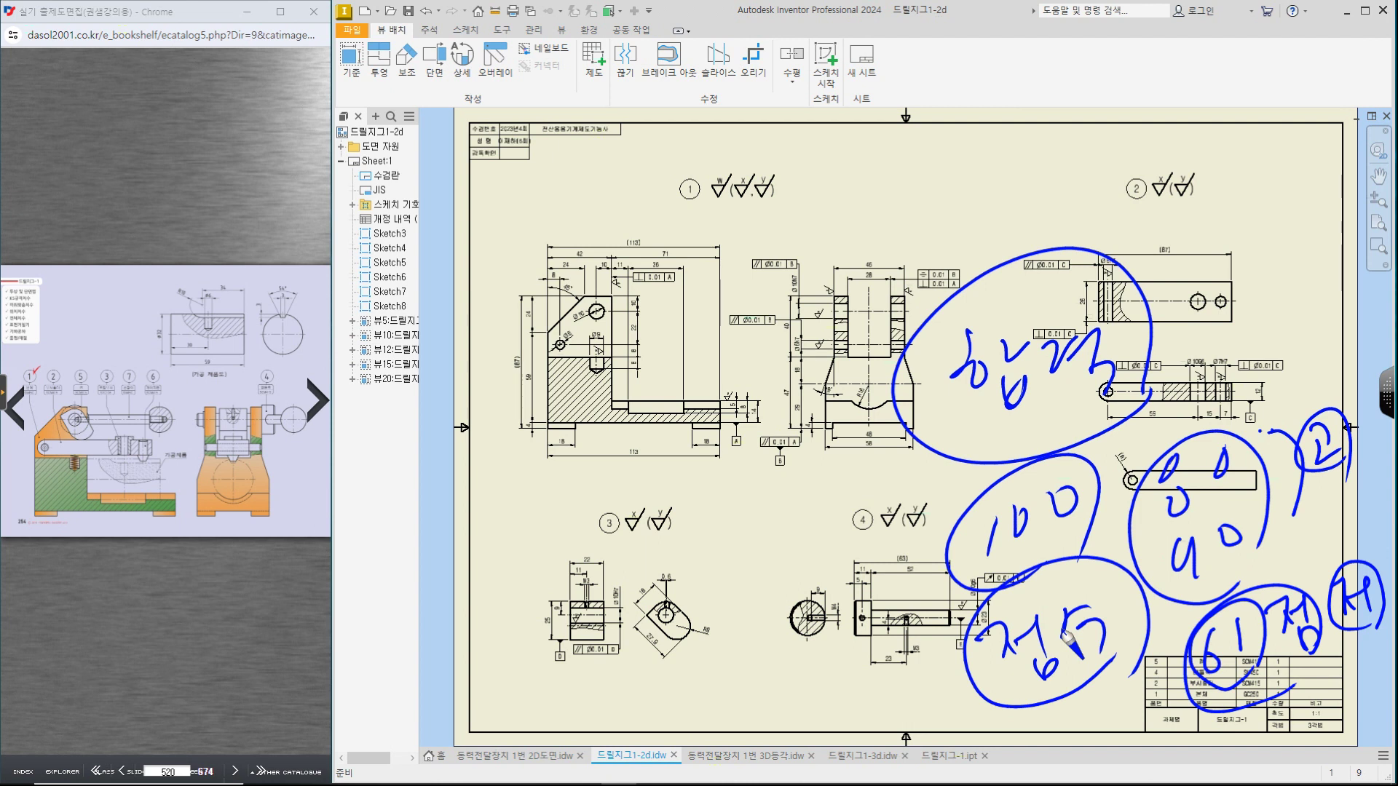
key(Escape)
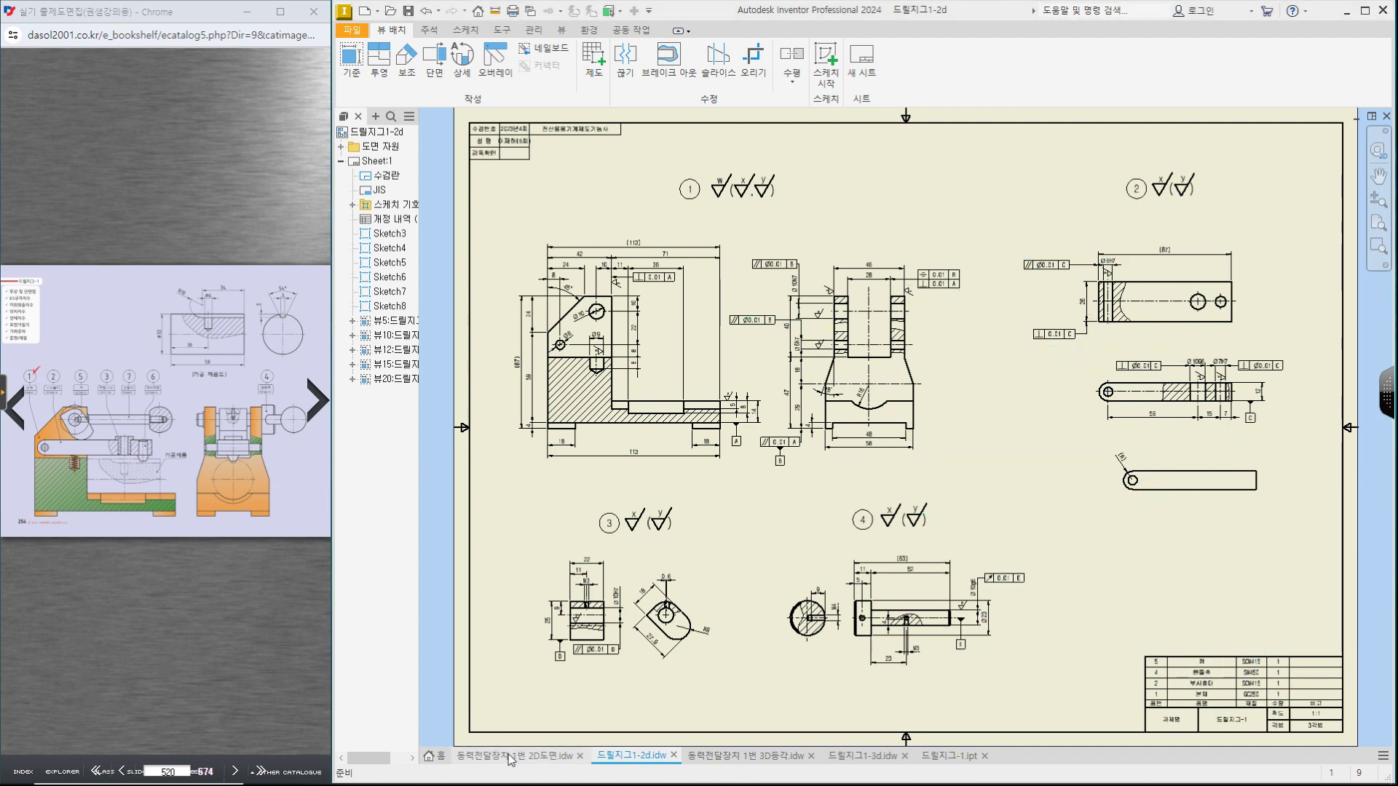
Step: Switch to the 동력전달장치 1번 2D도면 drawing and handwrite a circled note between part 1's half view and the shaft
click(513, 756)
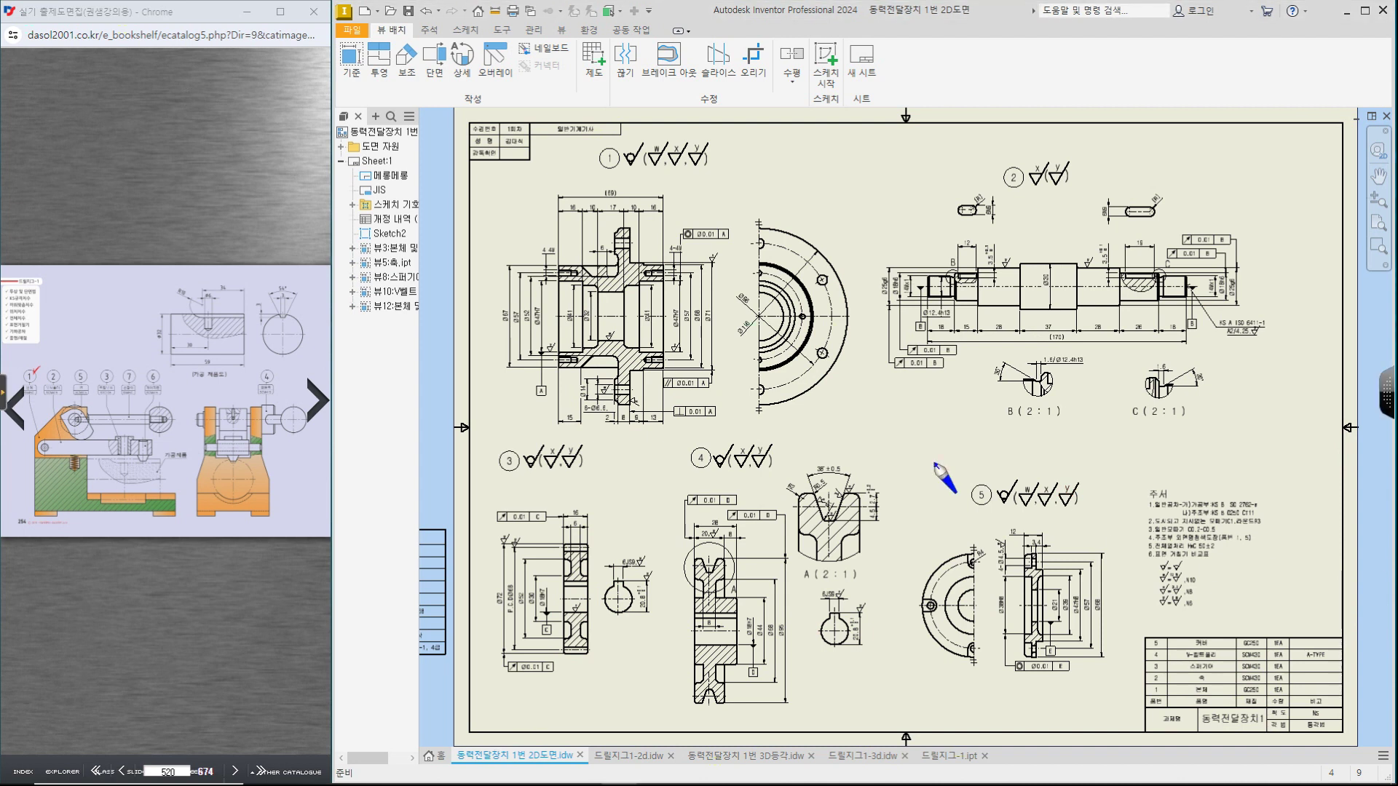
mouse_move(835, 357)
mouse_down()
mouse_move(864, 351)
mouse_move(837, 391)
mouse_up()
drag(850, 404, 873, 420)
drag(851, 372, 881, 356)
mouse_move(921, 334)
mouse_down()
mouse_move(915, 366)
mouse_move(931, 353)
mouse_up()
mouse_move(940, 331)
mouse_down()
mouse_move(947, 385)
mouse_move(975, 361)
mouse_move(1008, 398)
mouse_up()
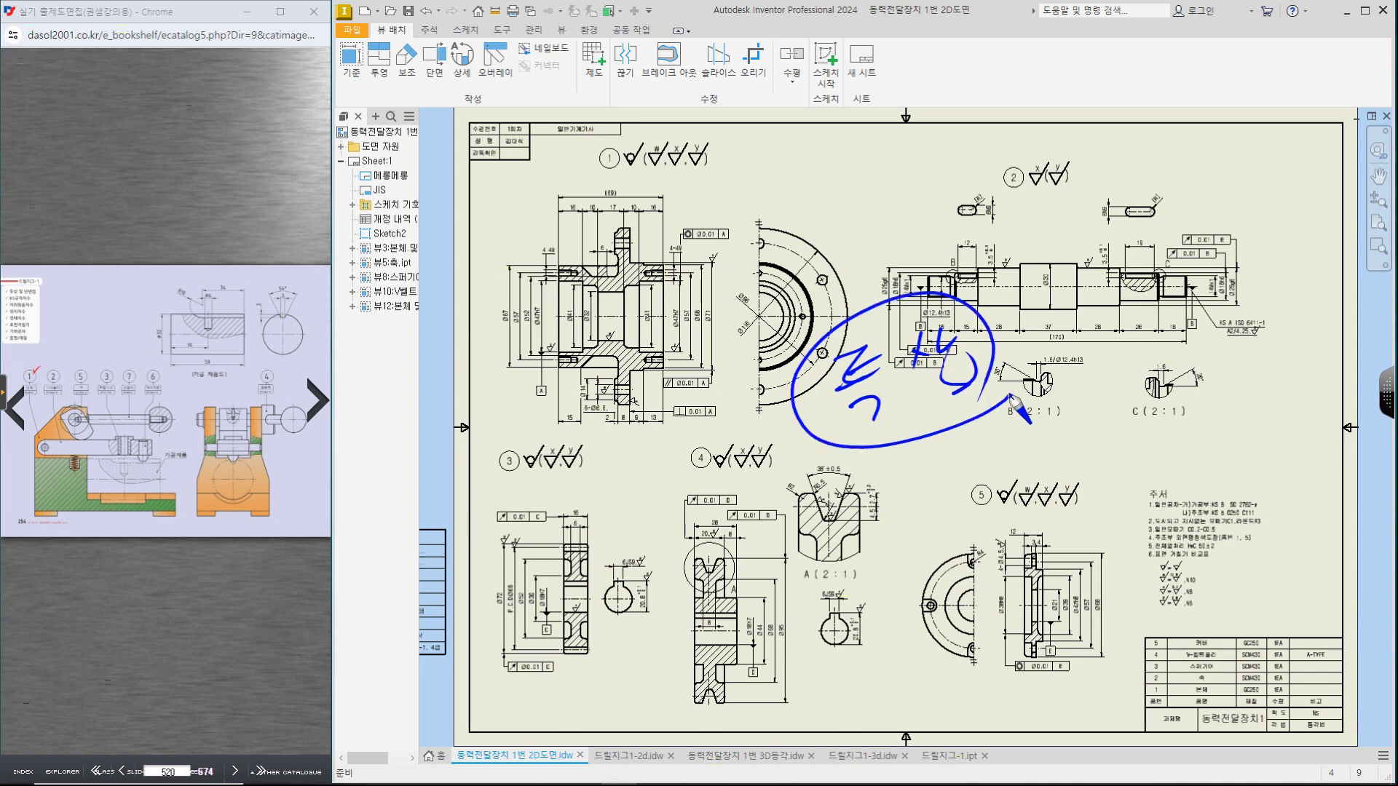
Step: Handwrite a circled 실격 over part 2's shaft and draw a large ink loop around the whole set of part views
drag(1133, 223, 1080, 330)
drag(1102, 262, 1144, 297)
mouse_move(1168, 236)
mouse_down()
mouse_move(1184, 291)
mouse_move(1230, 291)
mouse_up()
drag(1246, 262, 1285, 247)
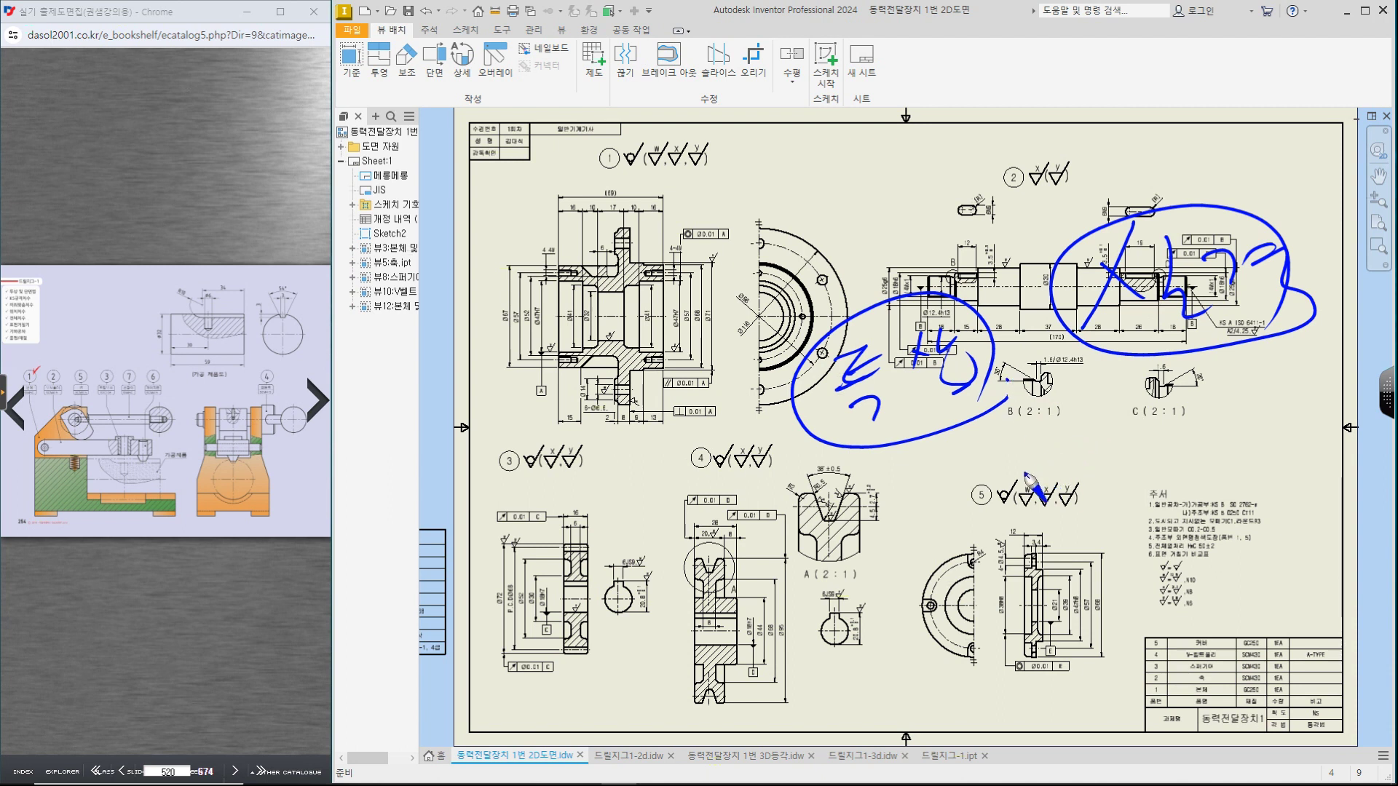
mouse_move(688, 707)
mouse_down()
mouse_move(604, 705)
mouse_move(877, 69)
mouse_move(1072, 725)
mouse_move(627, 703)
mouse_up()
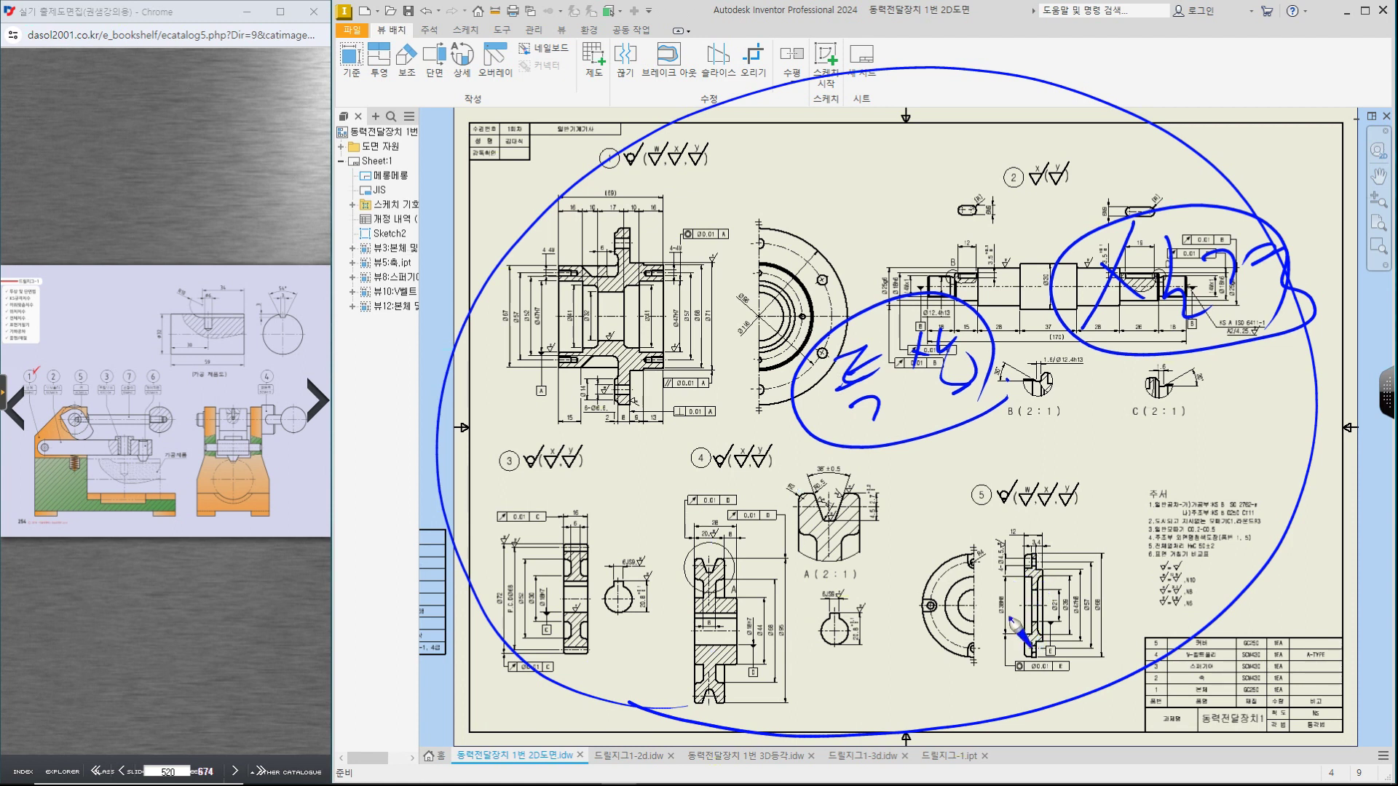
Step: Handwrite a circled note running diagonally between parts 2 and 5, with a circled 50 above the drawing notes
drag(906, 457, 926, 499)
drag(935, 466, 940, 497)
drag(952, 454, 961, 477)
drag(972, 453, 975, 474)
drag(960, 470, 973, 469)
drag(968, 477, 970, 485)
drag(953, 487, 985, 481)
mouse_move(987, 431)
mouse_down()
mouse_move(1009, 455)
mouse_move(1027, 448)
mouse_up()
drag(1033, 414, 1064, 435)
drag(1091, 379, 1079, 403)
drag(1085, 391, 1095, 402)
drag(1123, 367, 1117, 413)
mouse_move(1118, 397)
mouse_down()
mouse_move(1135, 412)
mouse_move(1119, 349)
mouse_move(1113, 429)
mouse_move(1179, 486)
mouse_up()
drag(1182, 437, 1238, 437)
drag(1172, 495, 1285, 477)
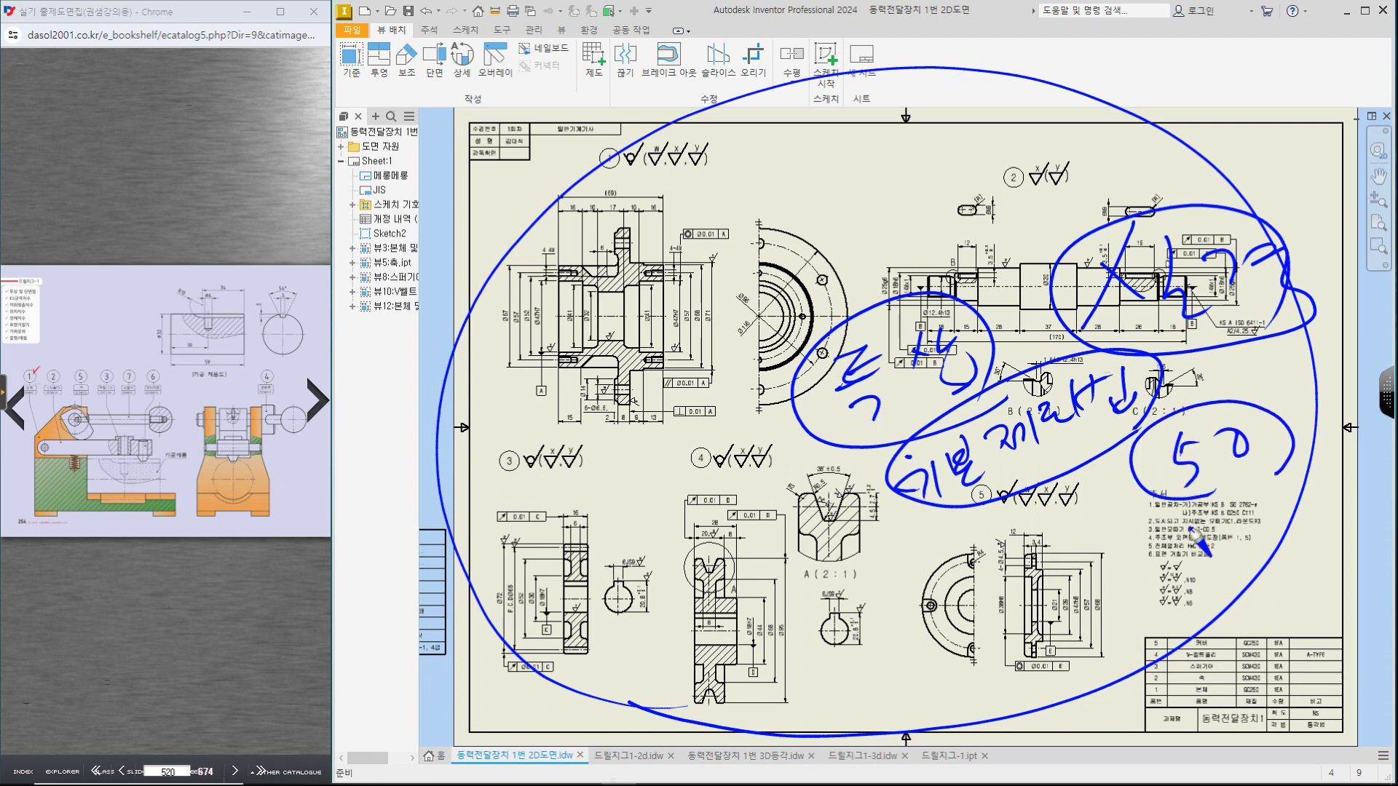
Step: Handwrite a heavily circled note over the drawing notes and another over detail A, mark beside part 4, and clear all ink
drag(1111, 555, 1135, 596)
drag(1157, 534, 1169, 572)
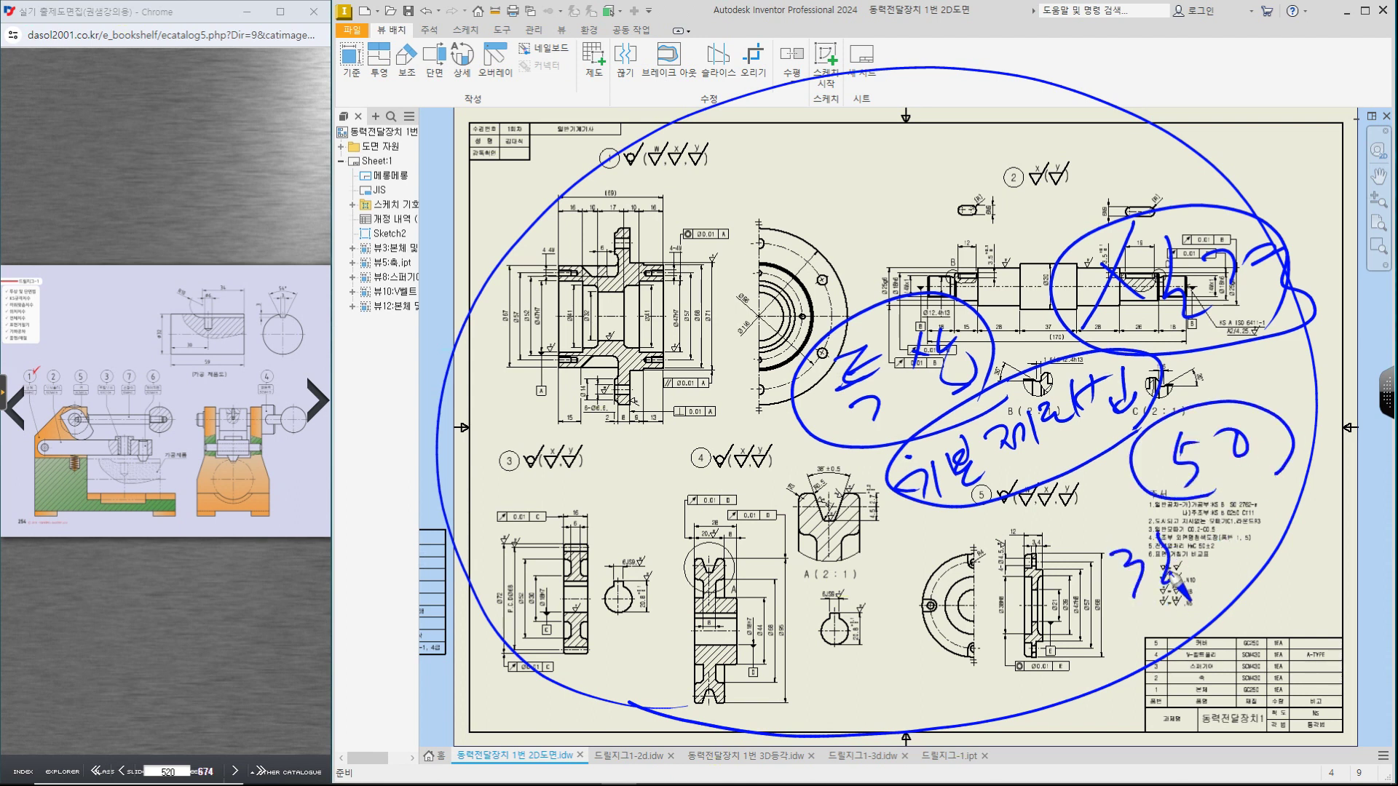
mouse_move(1156, 630)
mouse_down()
mouse_move(1169, 524)
mouse_move(1193, 604)
mouse_up()
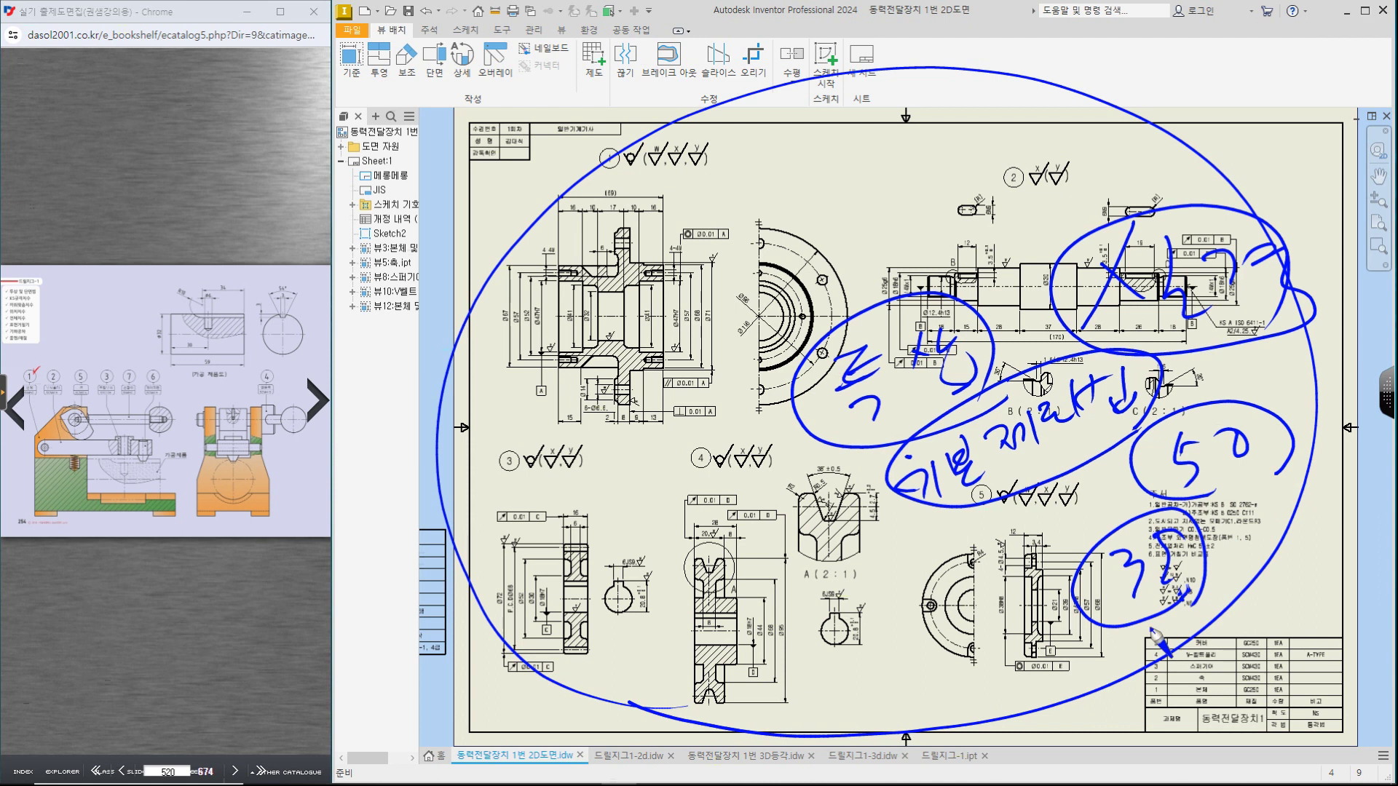
mouse_move(1193, 610)
mouse_down()
mouse_move(1212, 583)
mouse_move(1143, 510)
mouse_move(1070, 568)
mouse_up()
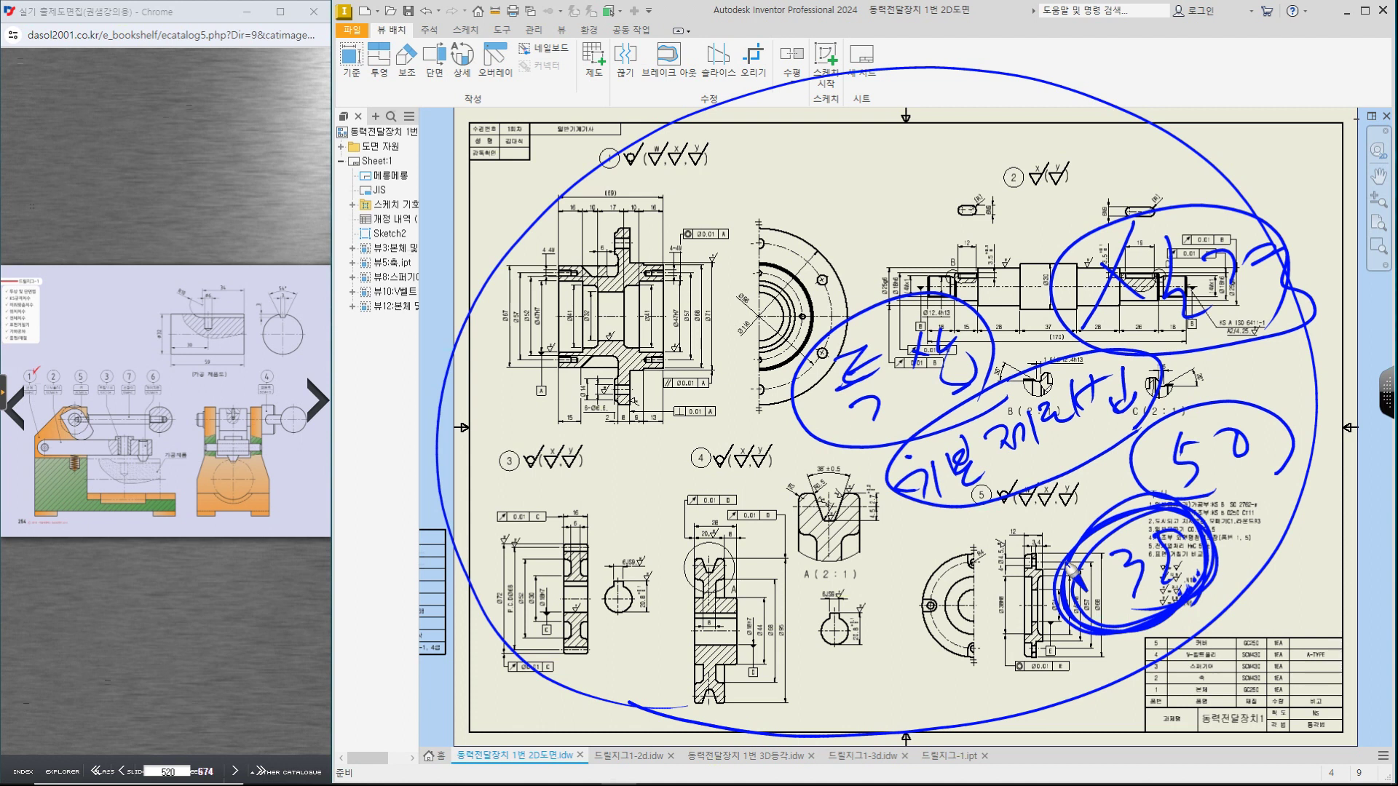
mouse_move(867, 561)
mouse_down()
mouse_move(870, 590)
mouse_move(940, 554)
mouse_move(968, 610)
mouse_move(900, 644)
mouse_up()
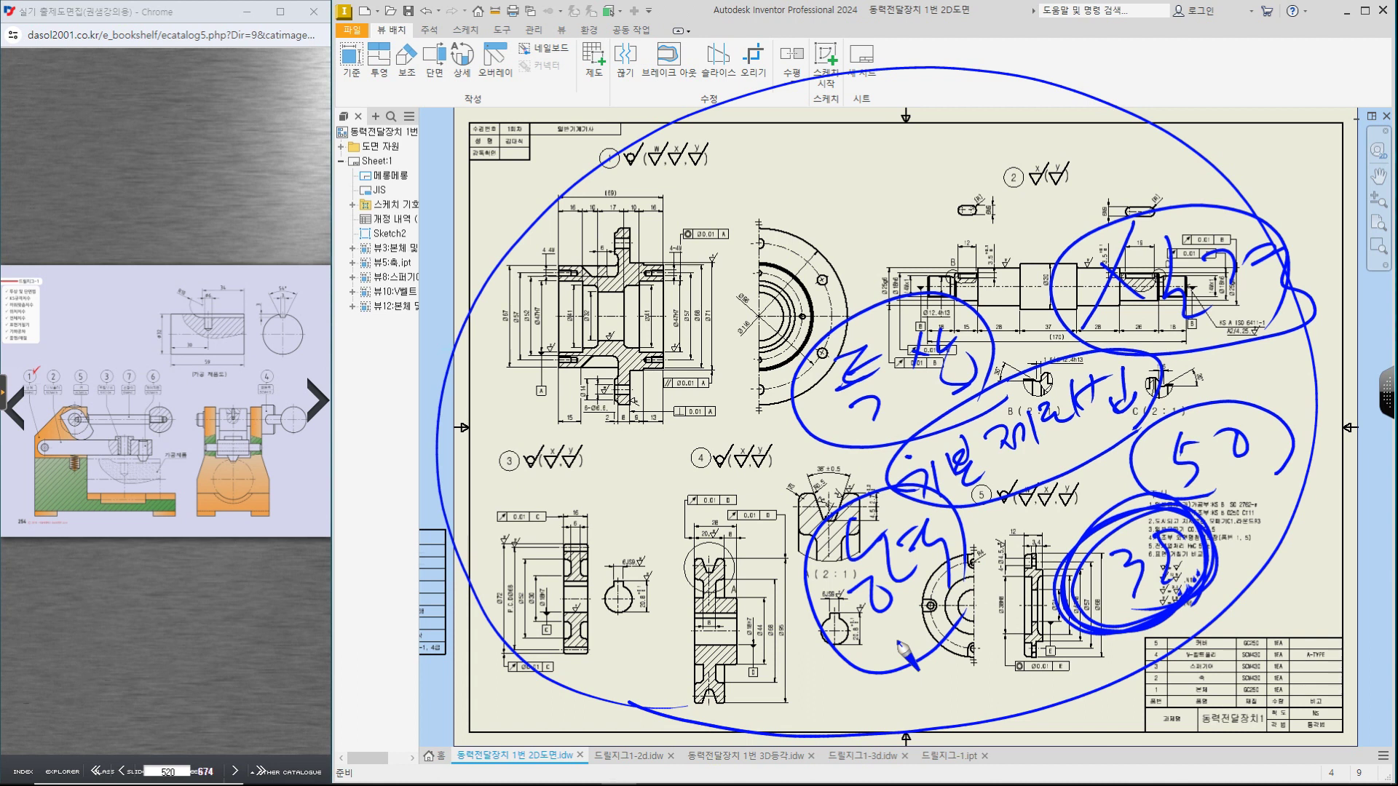
mouse_move(736, 657)
mouse_down()
mouse_move(771, 459)
mouse_move(837, 493)
mouse_up()
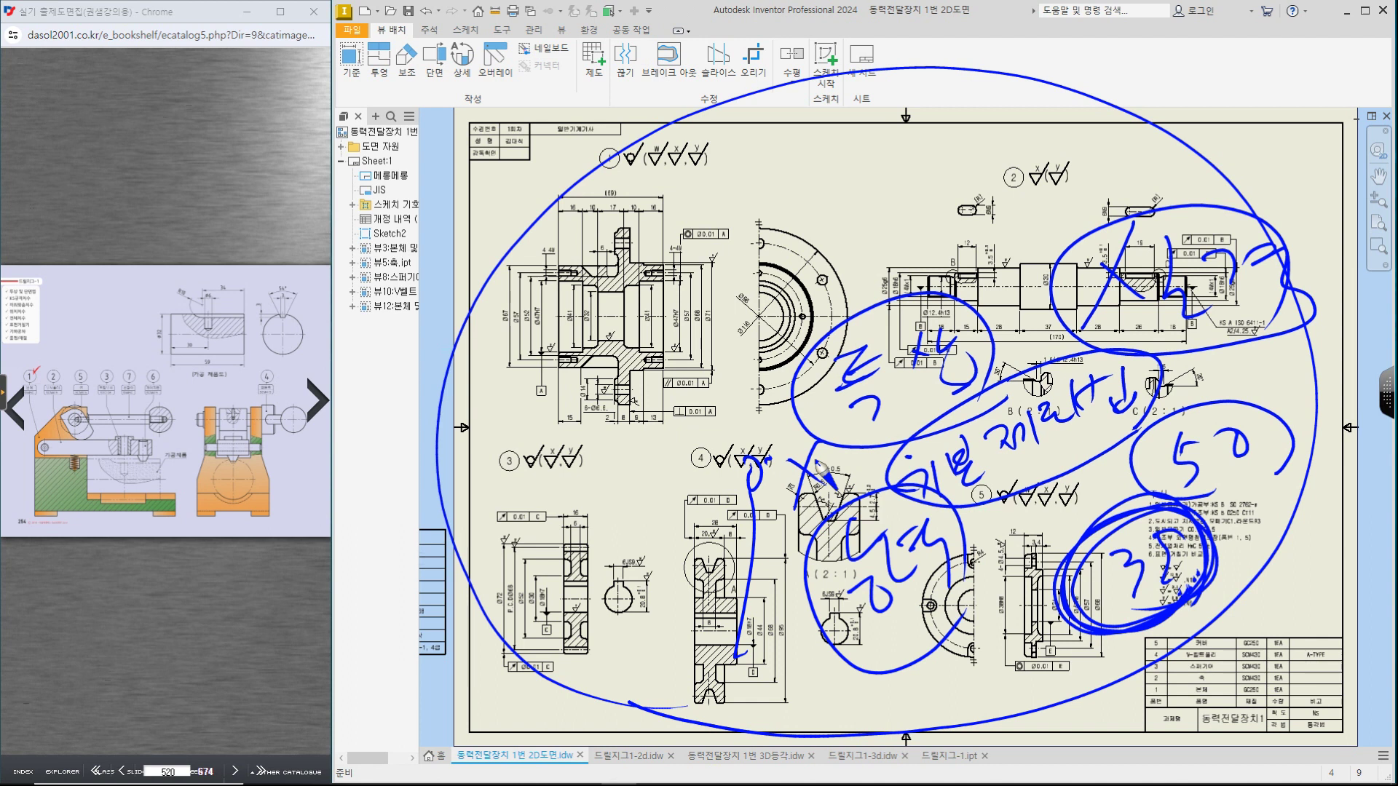
key(Escape)
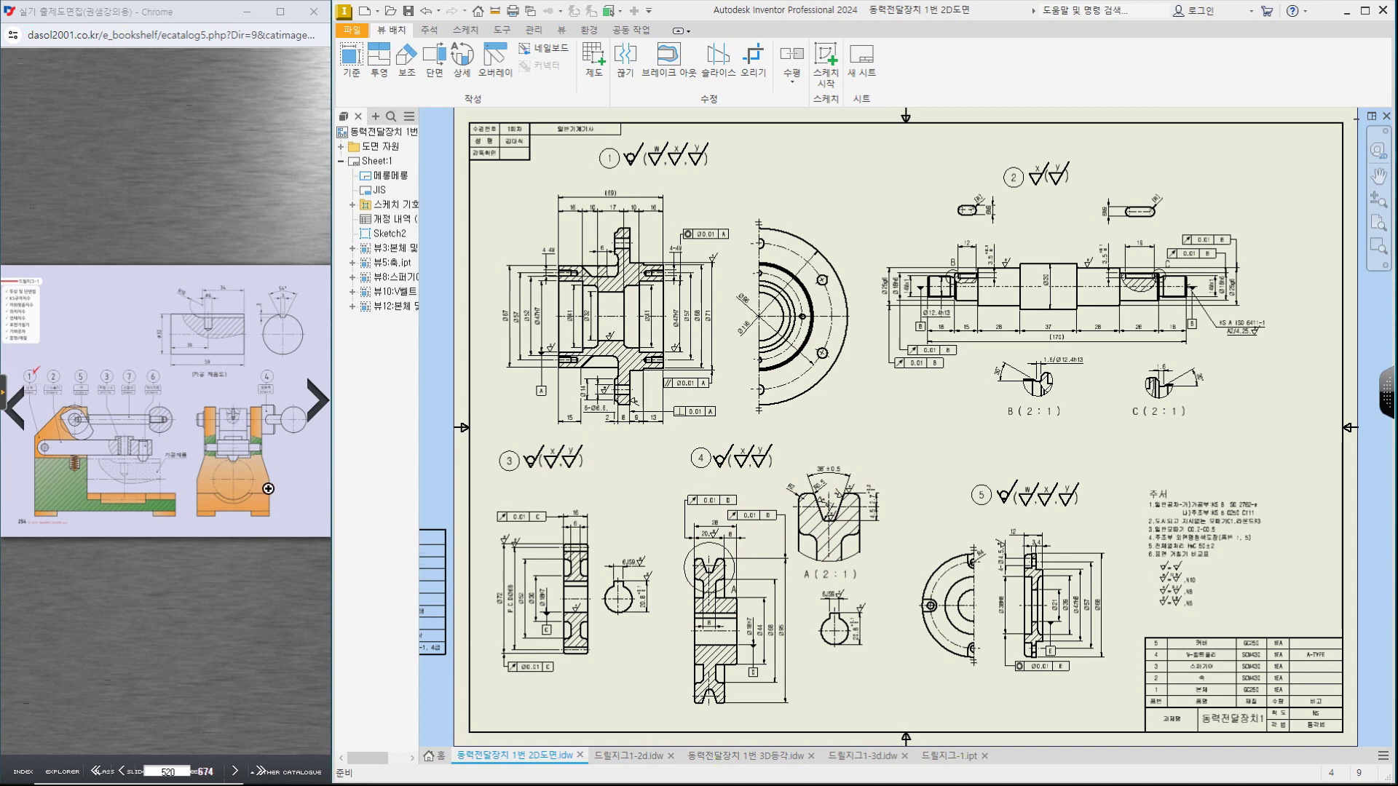
Step: Open the Chrome e-book's table of contents and browse the 요동장치 assembly pages
click(23, 772)
scroll(46, 290, down, 8)
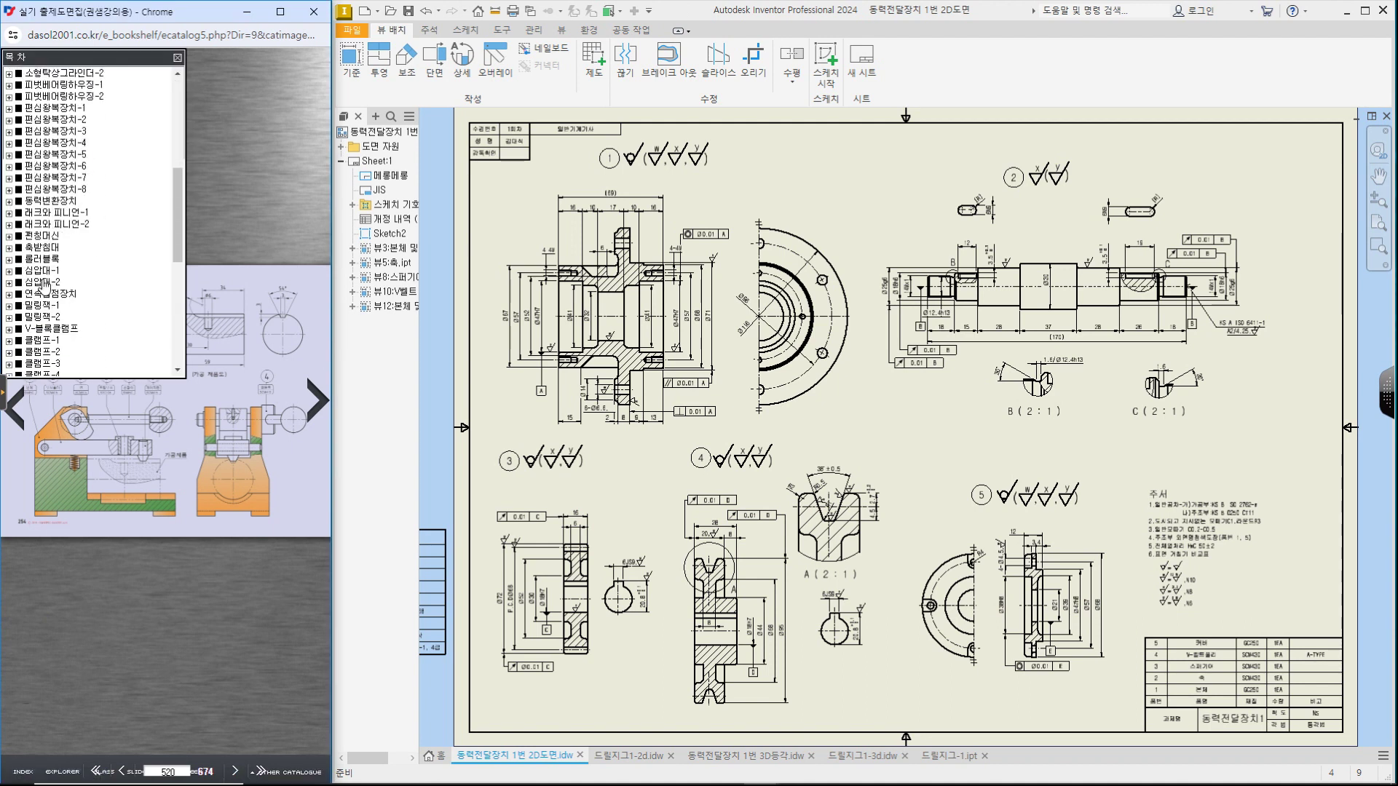
scroll(46, 290, down, 9)
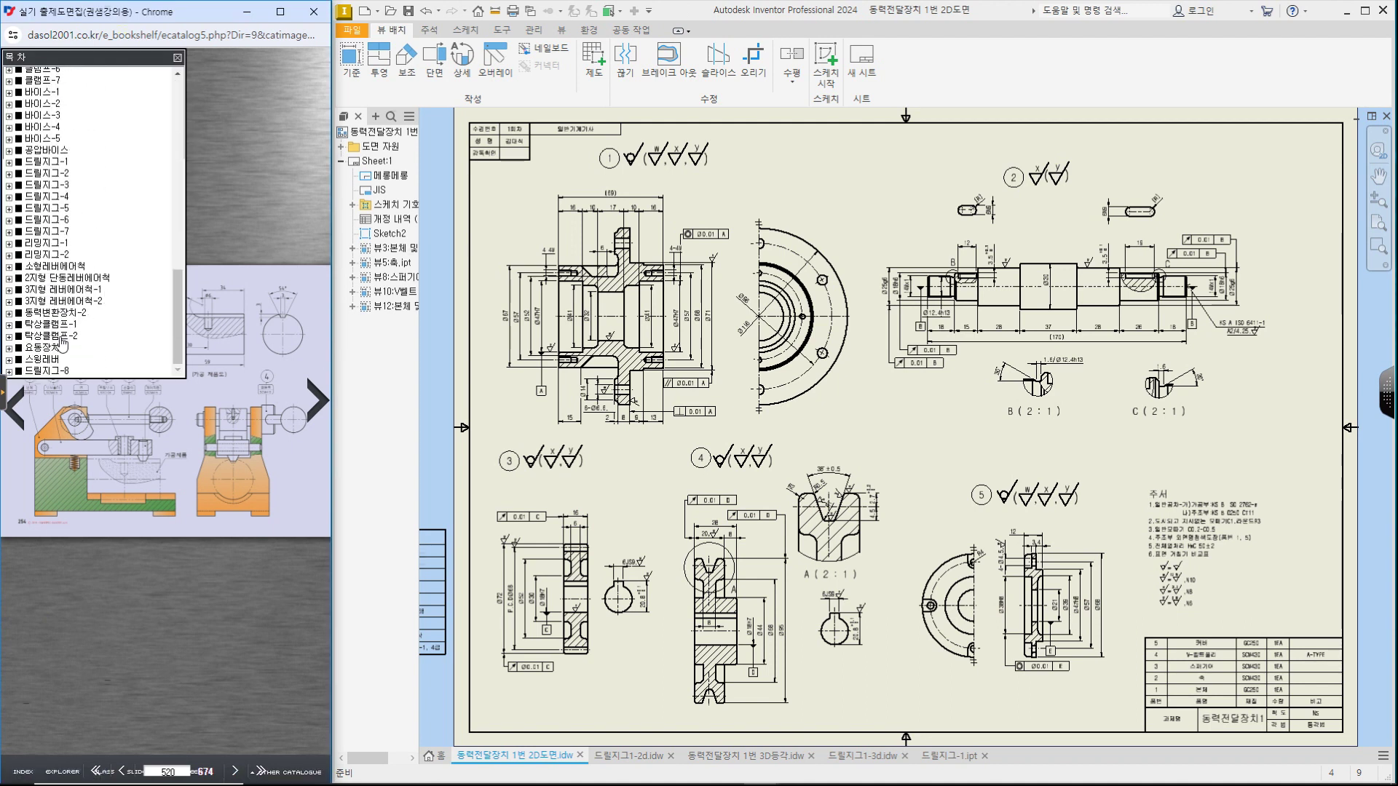
click(60, 347)
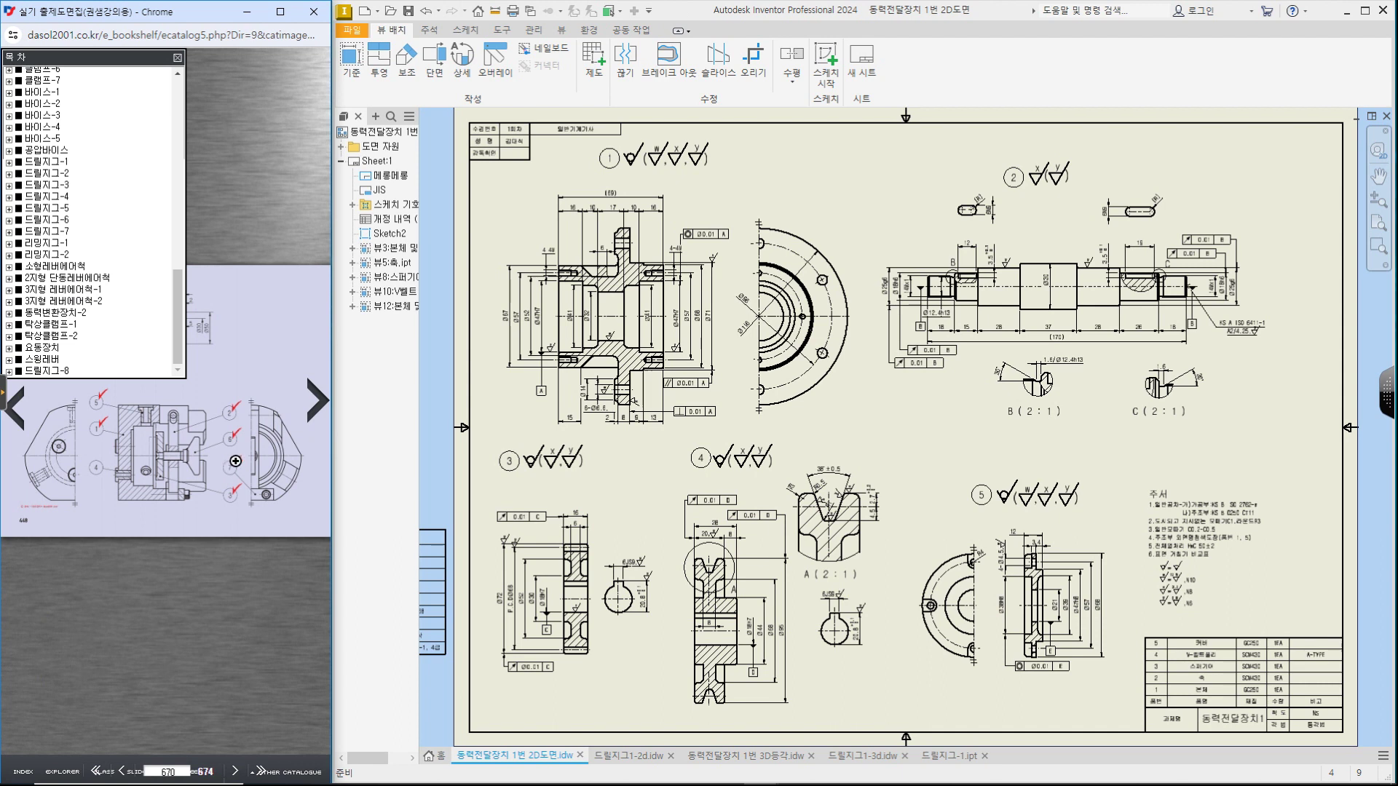
scroll(246, 461, down, 1)
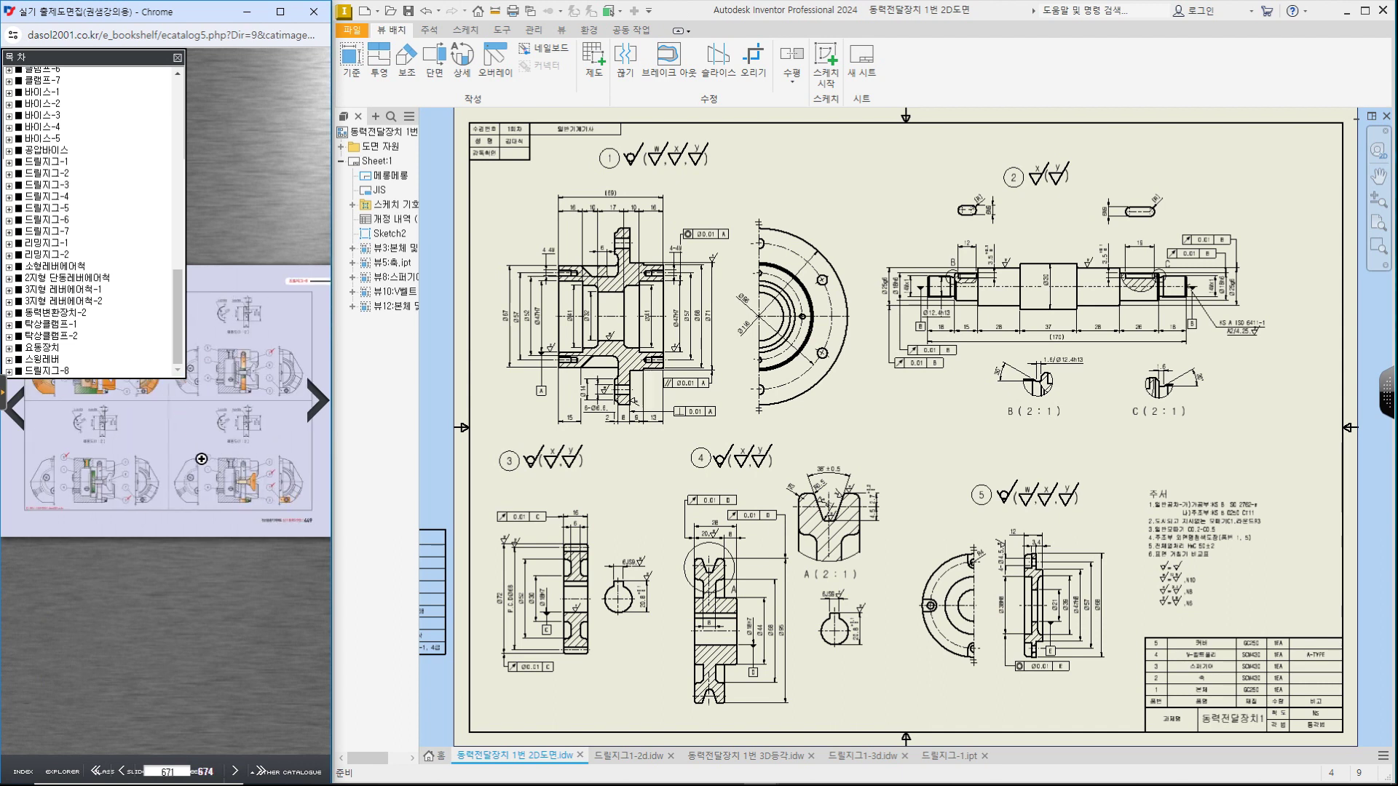
scroll(201, 460, down, 1)
Step: Go to 탁상클램프-2 in the e-book, close the contents list, and examine the colored part drawing on page 667
click(70, 330)
scroll(212, 304, down, 1)
click(178, 58)
scroll(208, 389, down, 1)
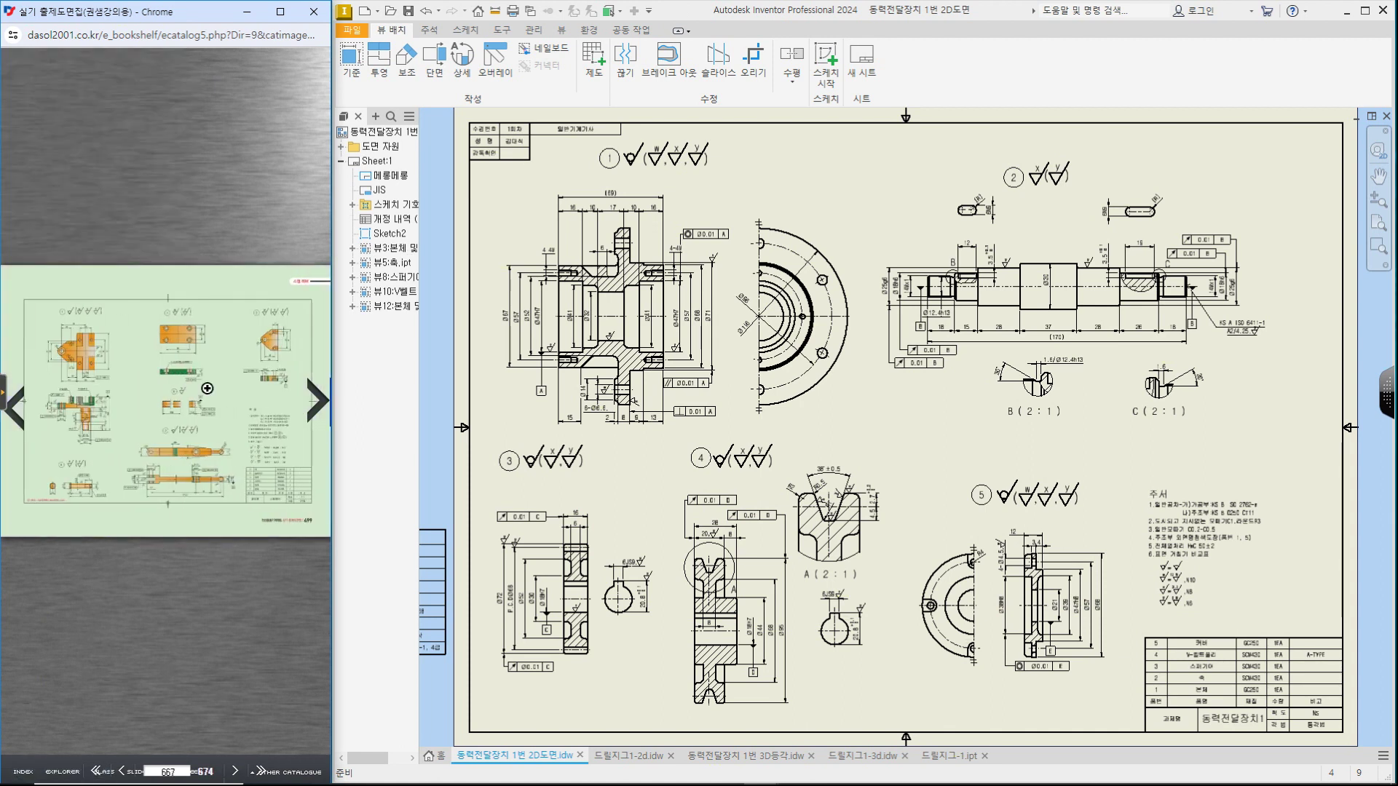
click(143, 362)
click(162, 405)
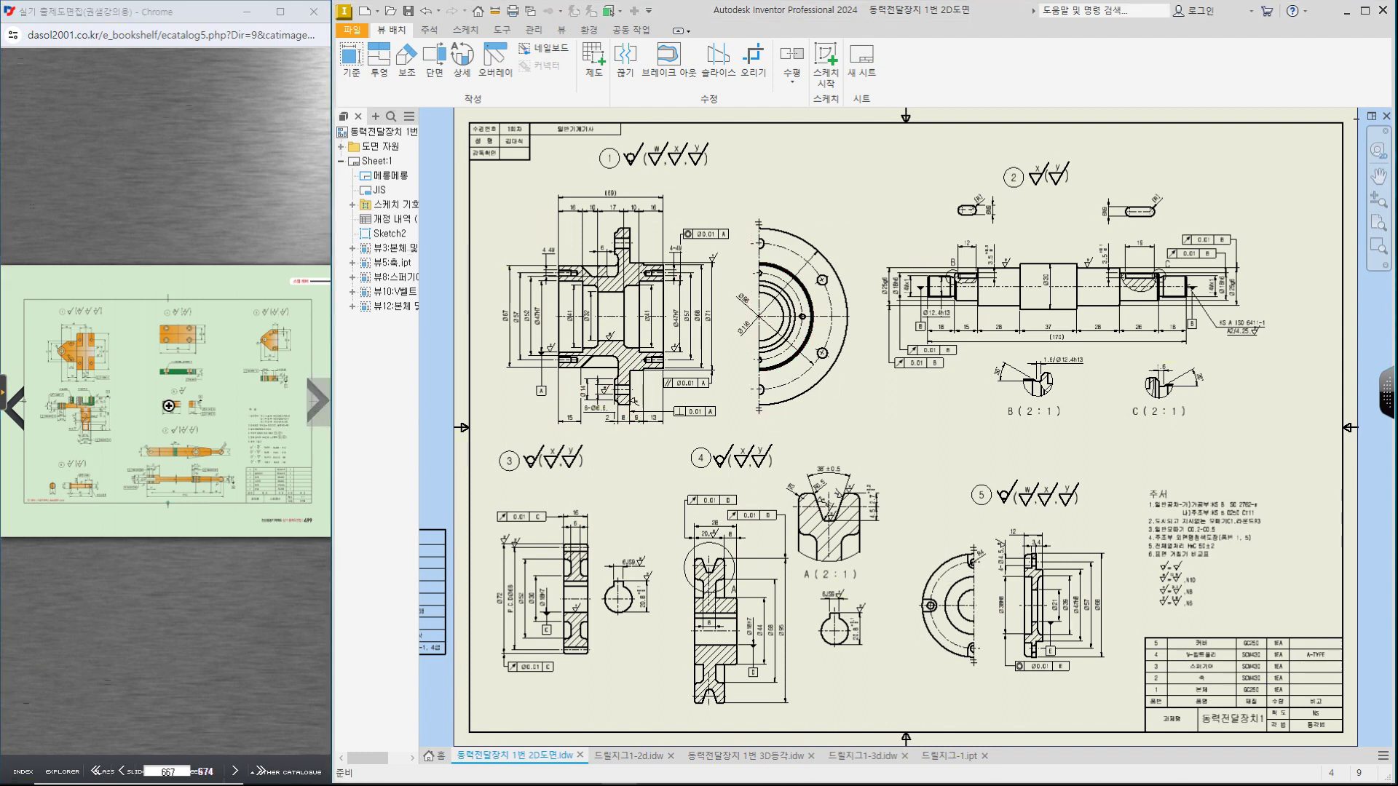
click(189, 426)
click(165, 492)
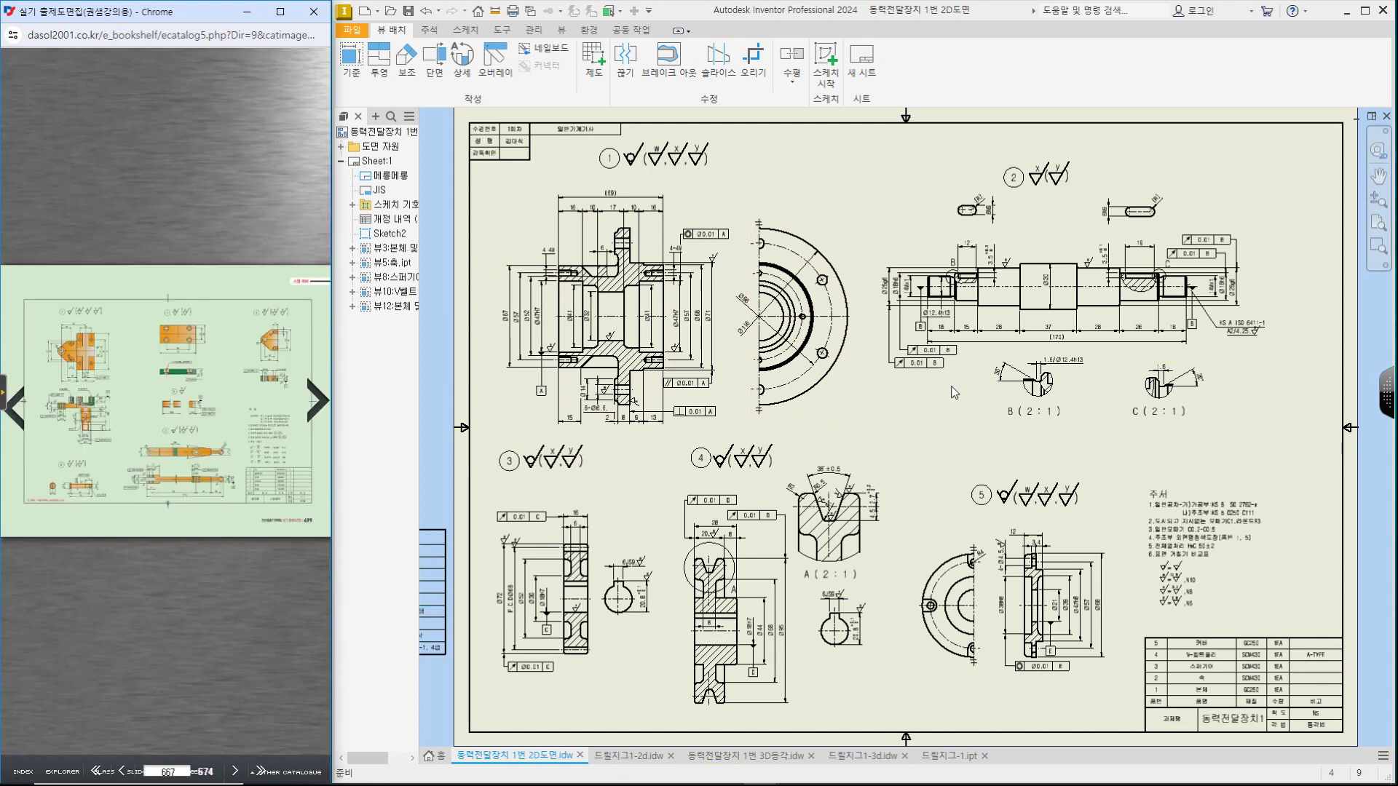